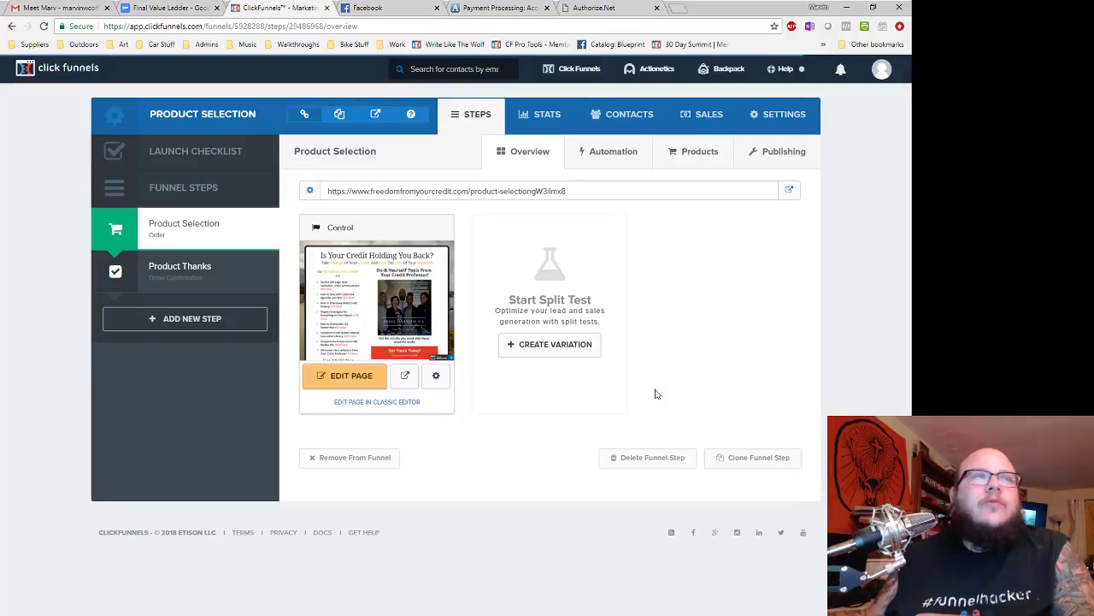
- Clone the Product Selection funnel step and add the copy to the funnel
{"action": "left_click", "coordinate": [739, 458]}
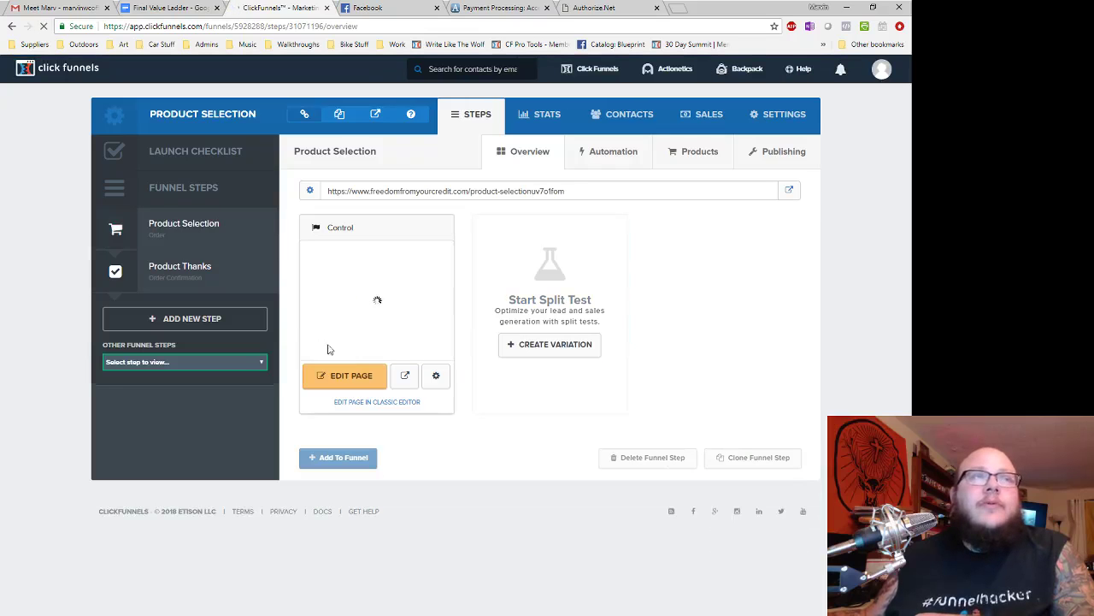
{"action": "left_click", "coordinate": [247, 363]}
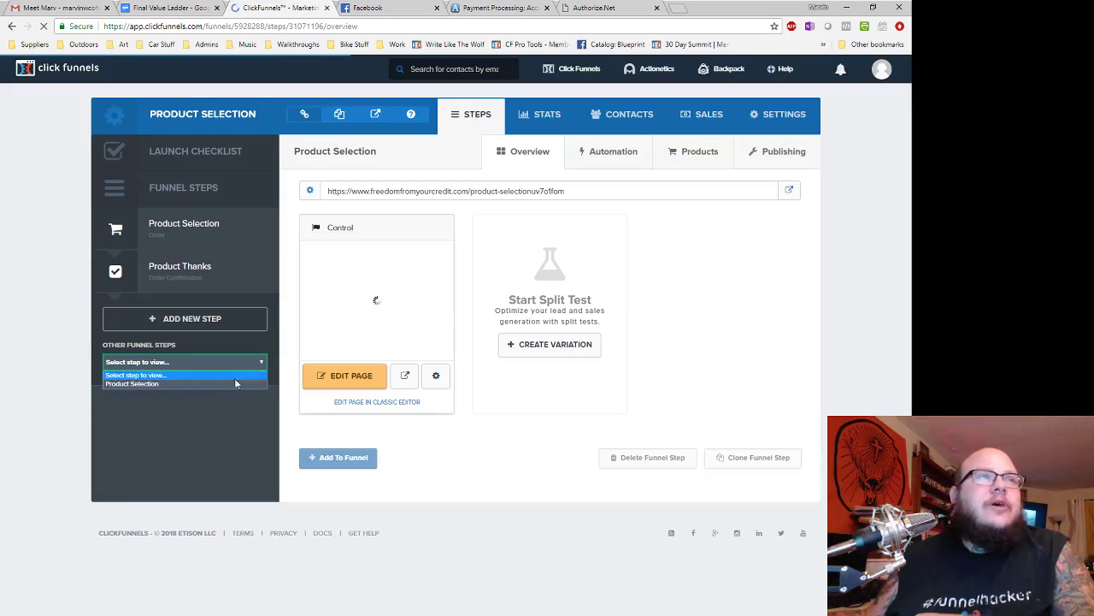
{"action": "left_click", "coordinate": [225, 382]}
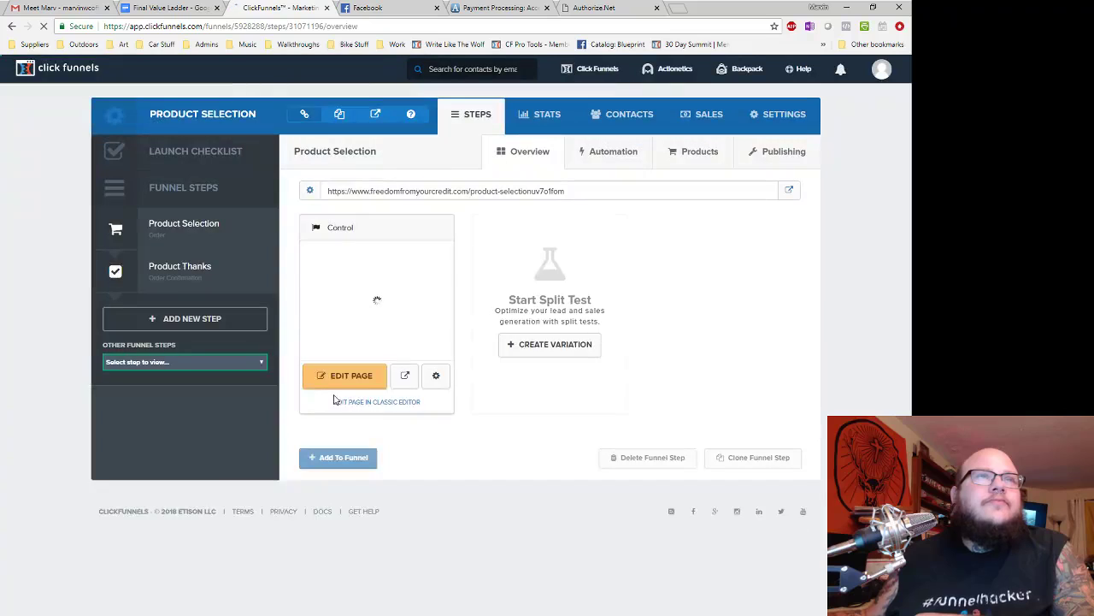
{"action": "left_click", "coordinate": [347, 459]}
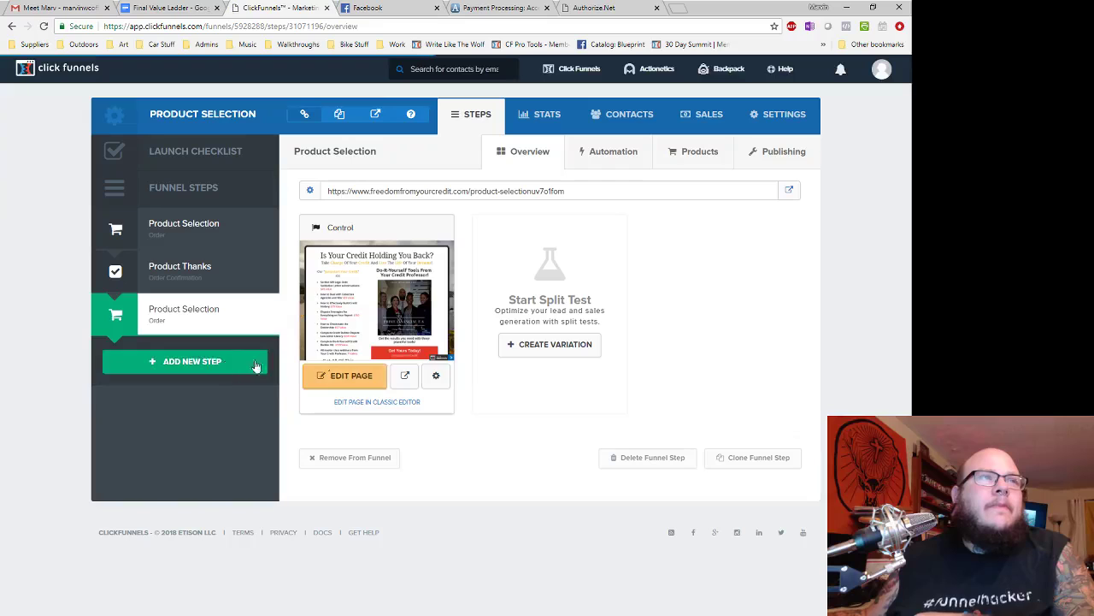
- Rename the cloned page as "Build A Package" and set its page path to "build-a-package"
{"action": "left_click", "coordinate": [436, 375]}
{"action": "left_click", "coordinate": [368, 182]}
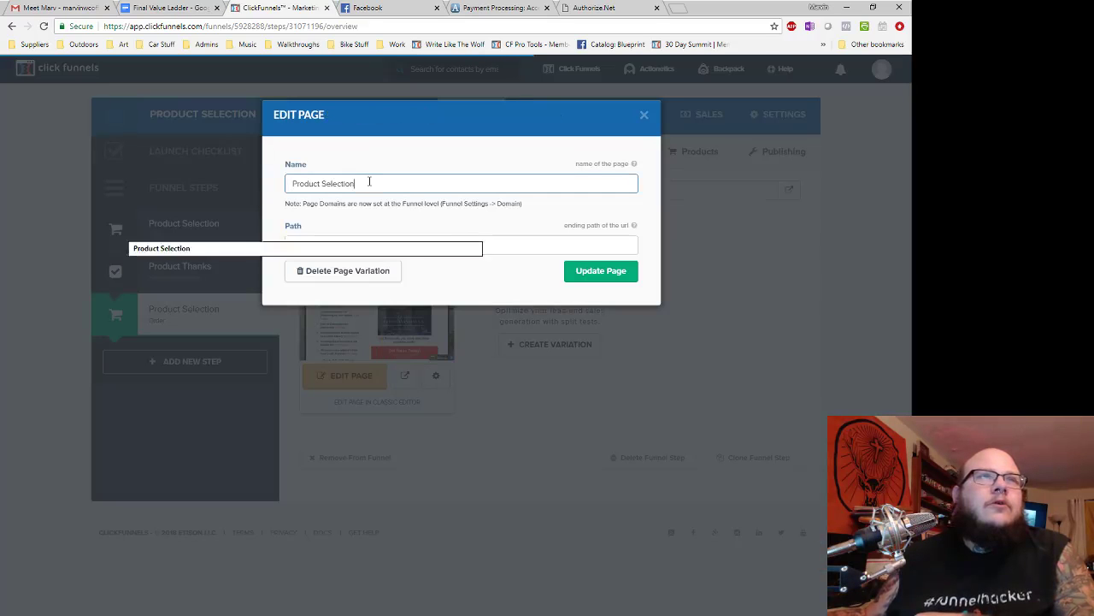
{"action": "key", "text": "ctrl+a"}
{"action": "type", "text": "Bu"}
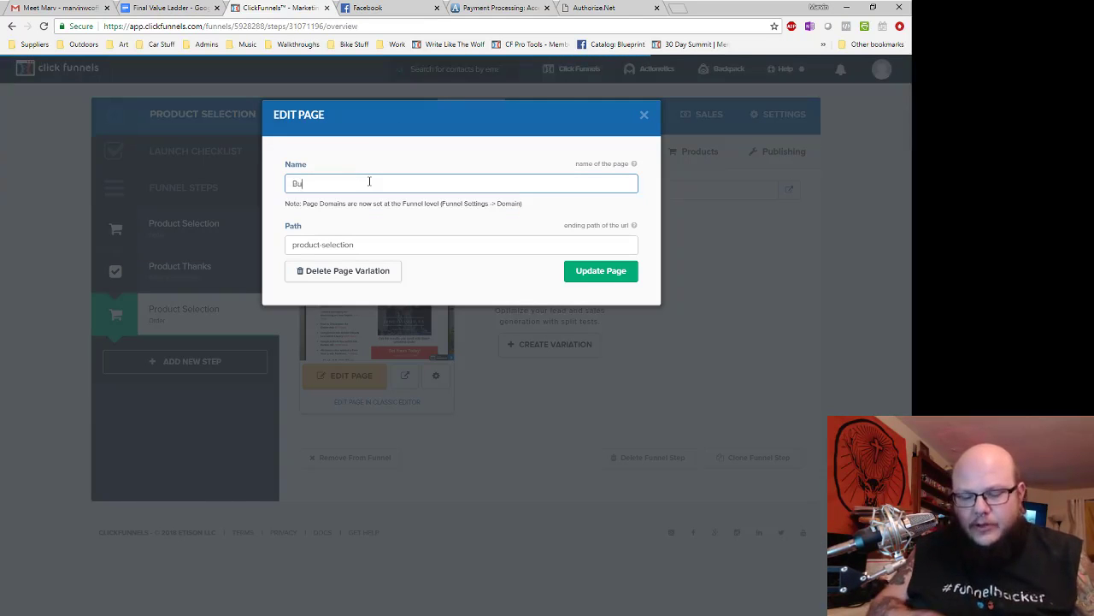
{"action": "type", "text": "ild A PAckage"}
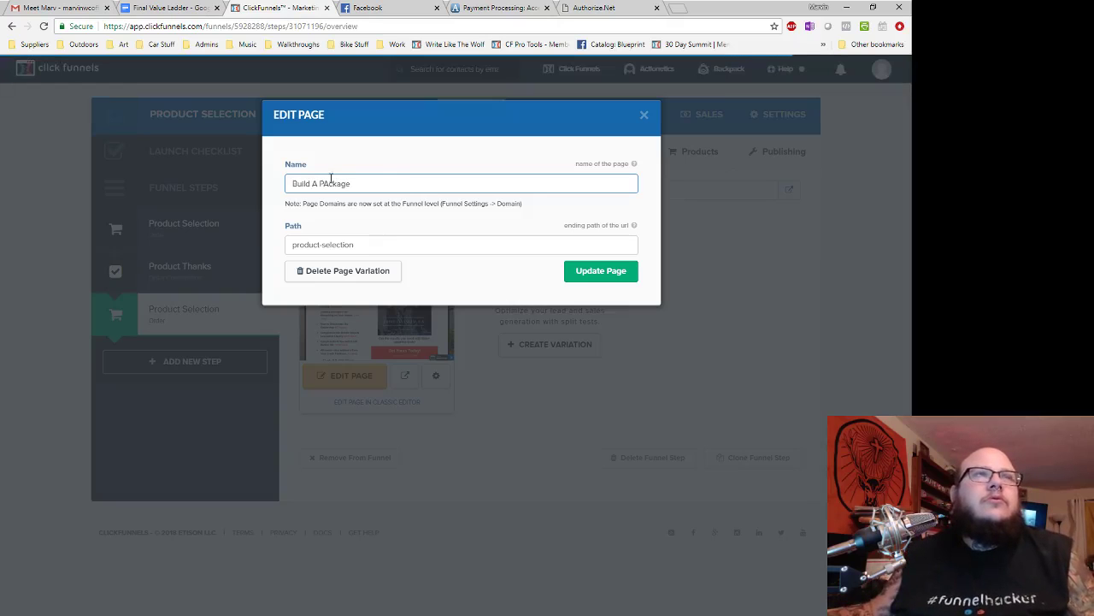
{"action": "double_click", "coordinate": [331, 182]}
{"action": "type", "text": "Package"}
{"action": "key", "text": "Tab"}
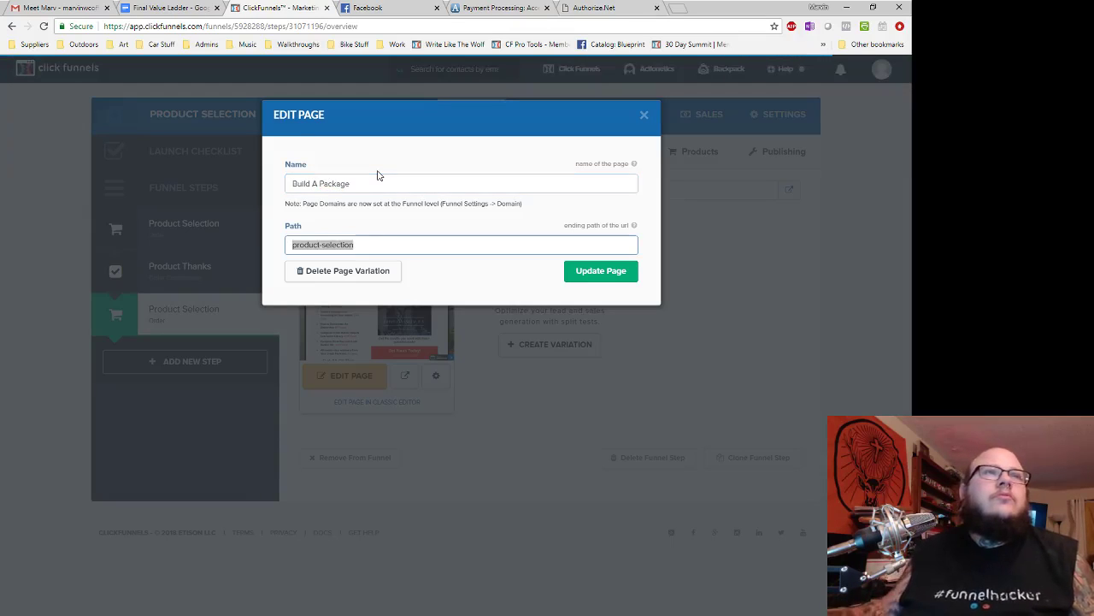
{"action": "type", "text": "build-"}
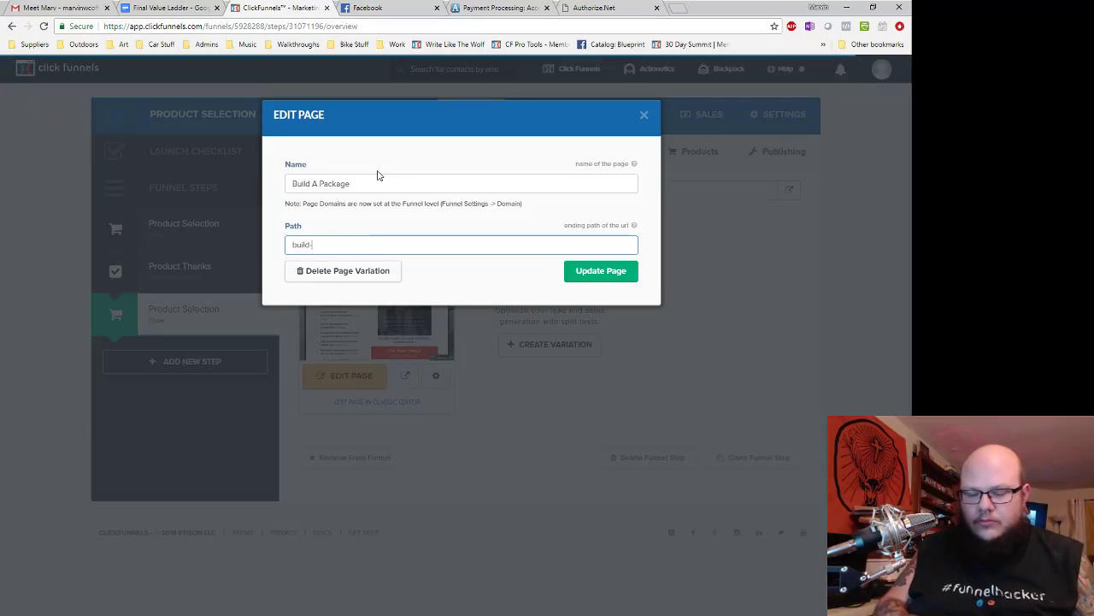
{"action": "type", "text": "a-package"}
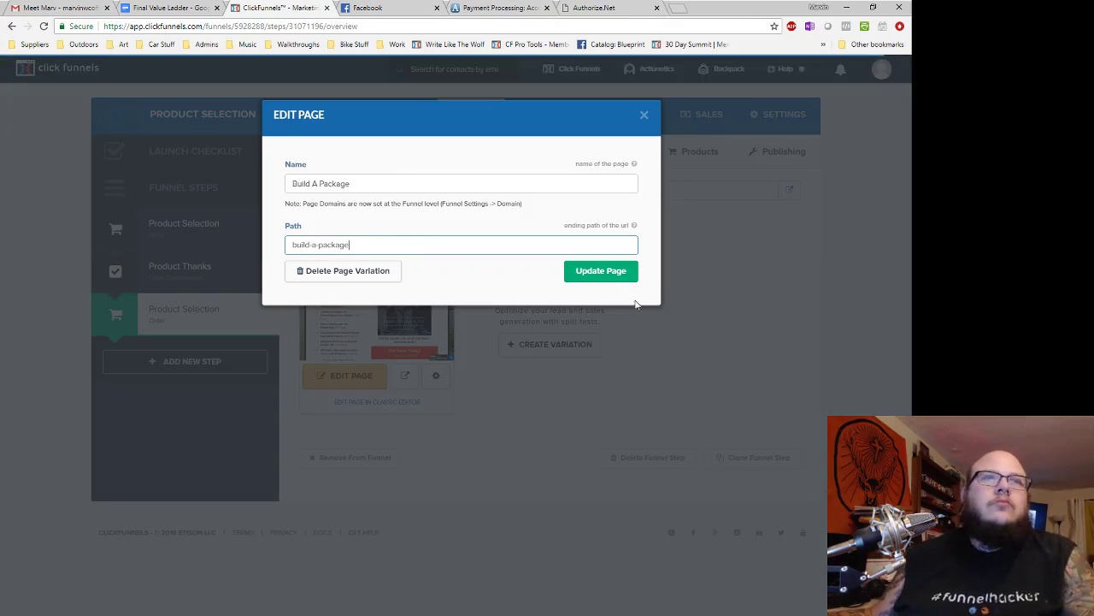
{"action": "left_click", "coordinate": [619, 273]}
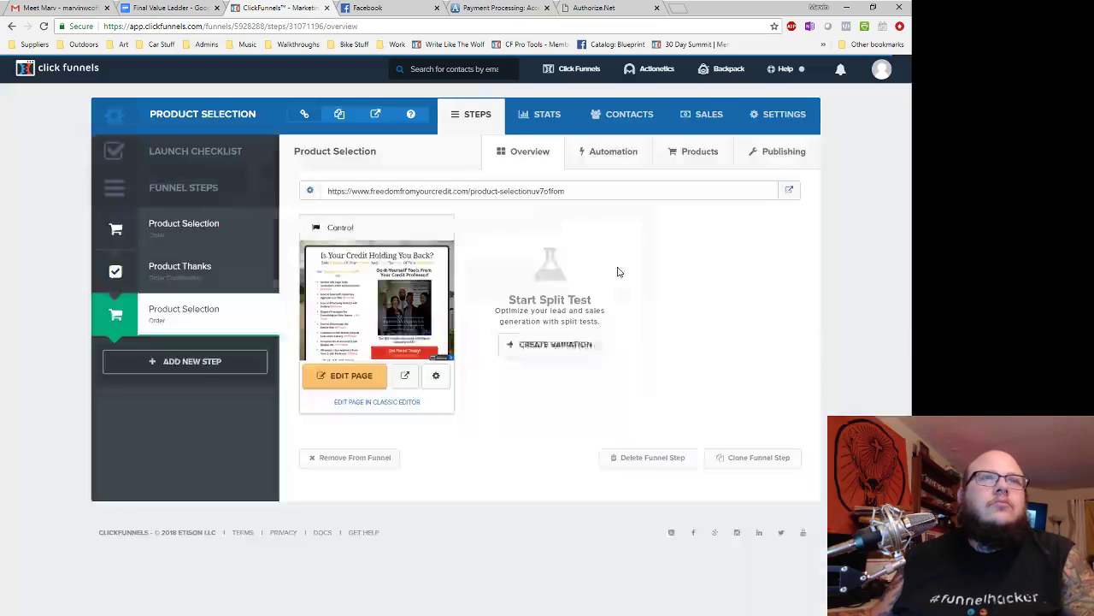
- Set the Build A Package funnel step's publishing path to "build-a-package" and save the step
{"action": "left_click", "coordinate": [781, 161]}
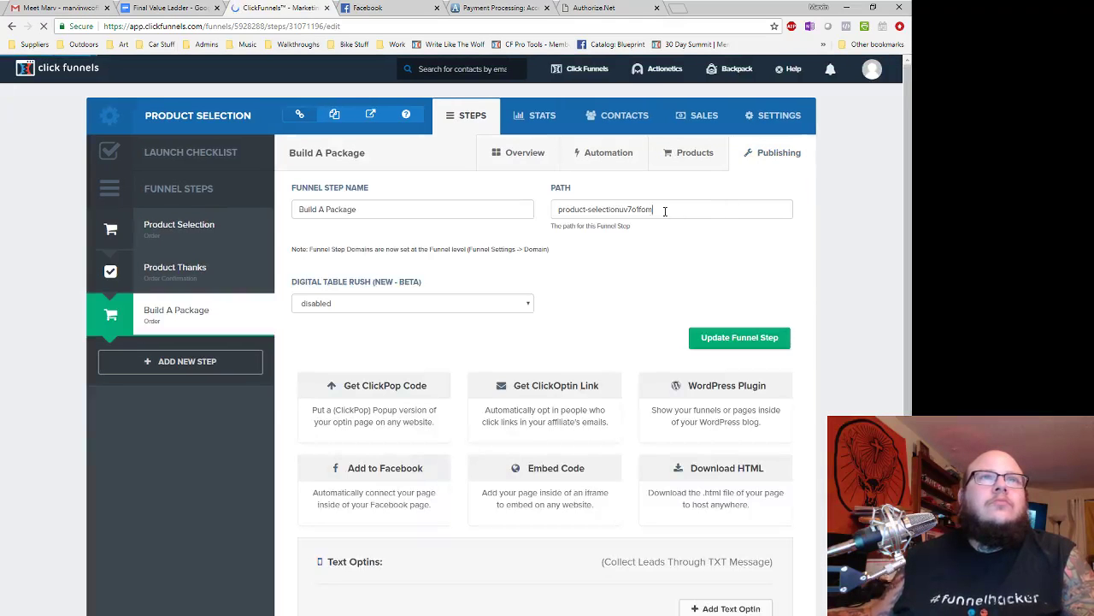
{"action": "triple_click", "coordinate": [665, 211]}
{"action": "type", "text": "build-a-"}
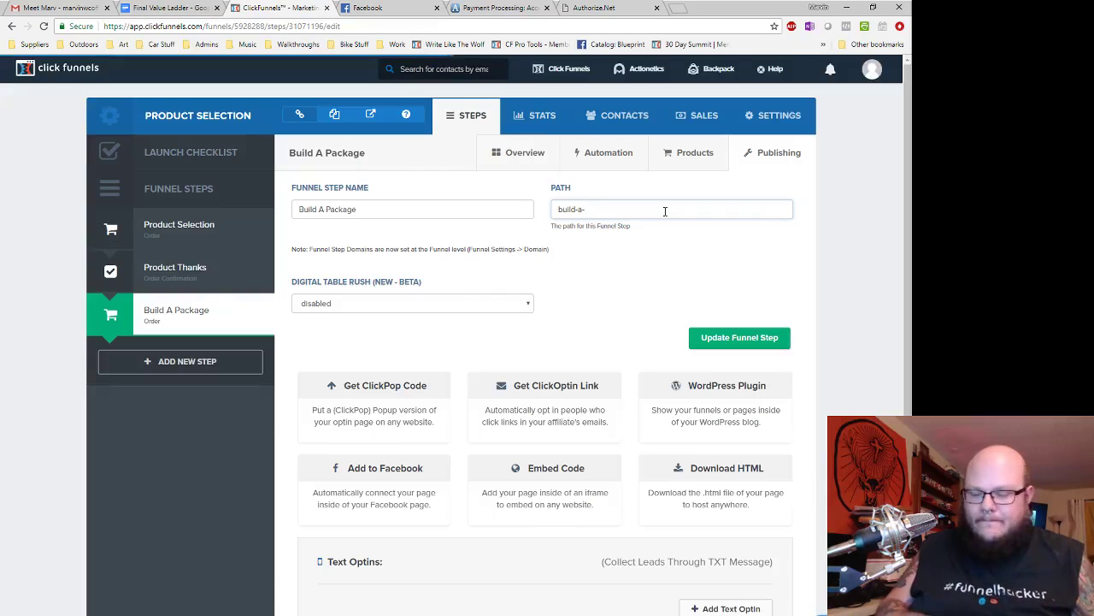
{"action": "type", "text": "package"}
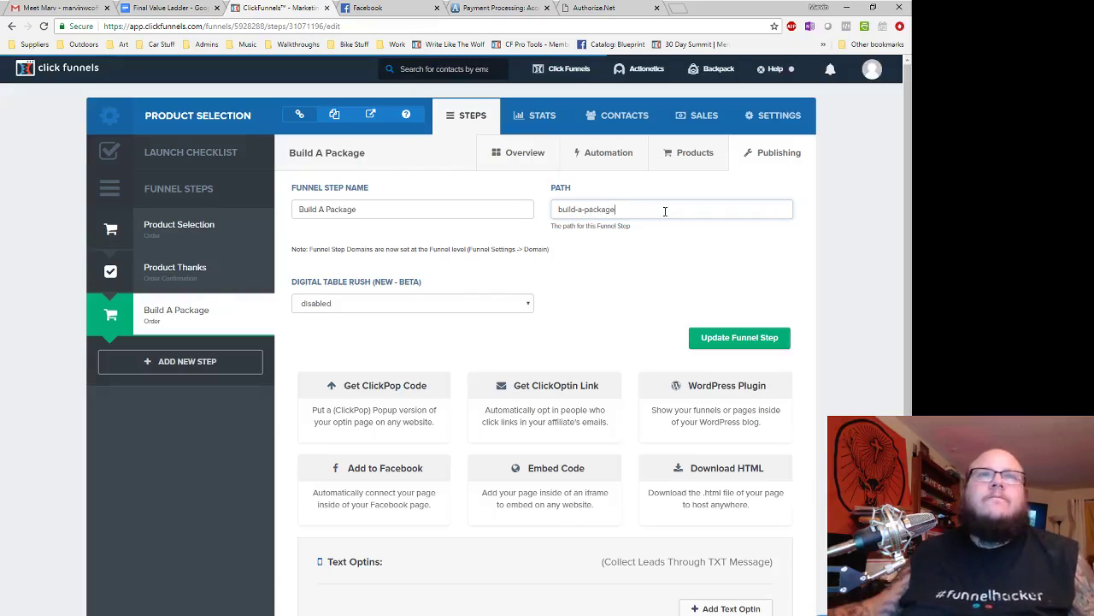
{"action": "left_click", "coordinate": [737, 338]}
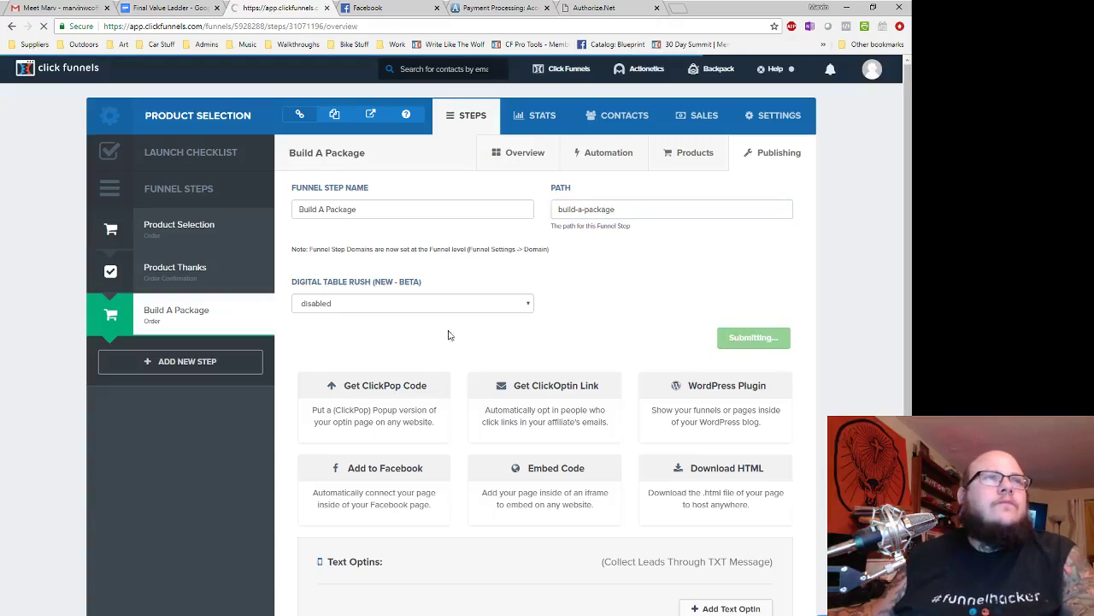
- Move the Build A Package step above Product Thanks in the funnel order
{"action": "left_click", "coordinate": [245, 318]}
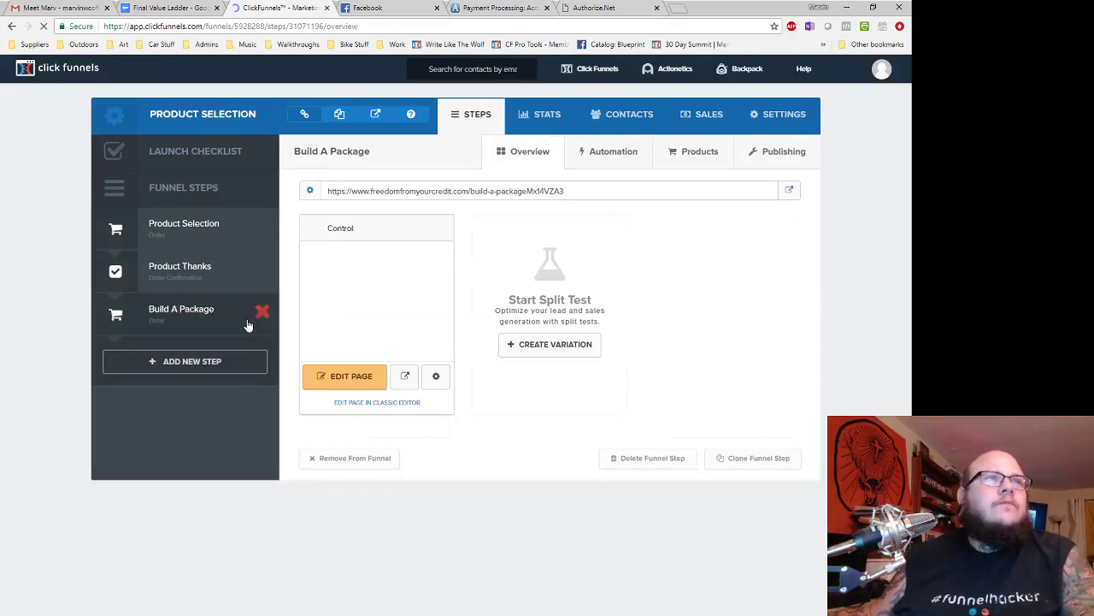
{"action": "left_click", "coordinate": [185, 258]}
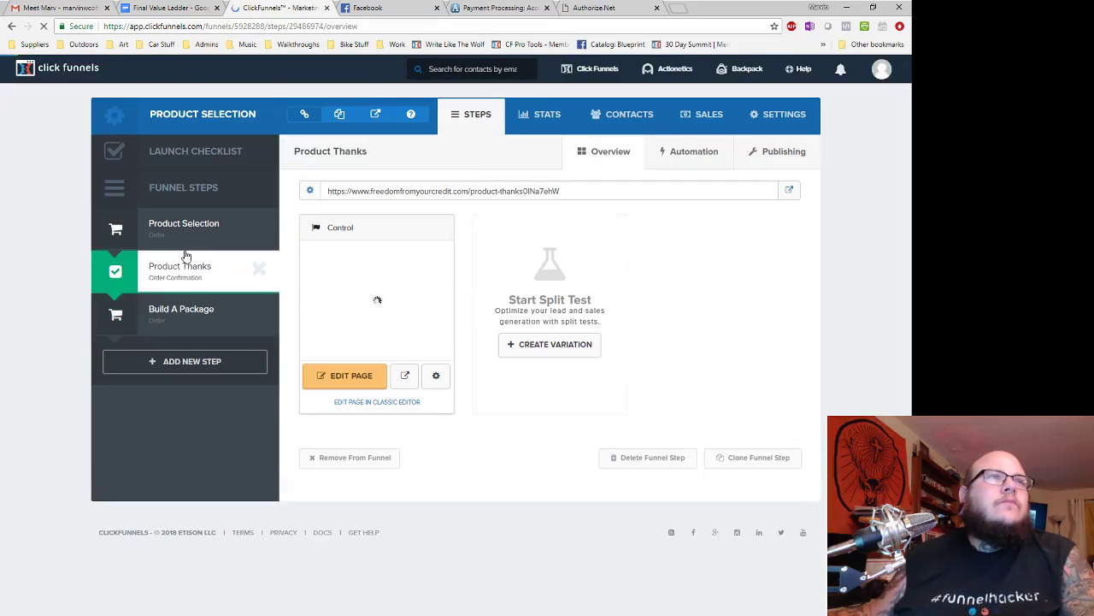
{"action": "left_click_drag", "start_coordinate": [166, 310], "coordinate": [153, 265]}
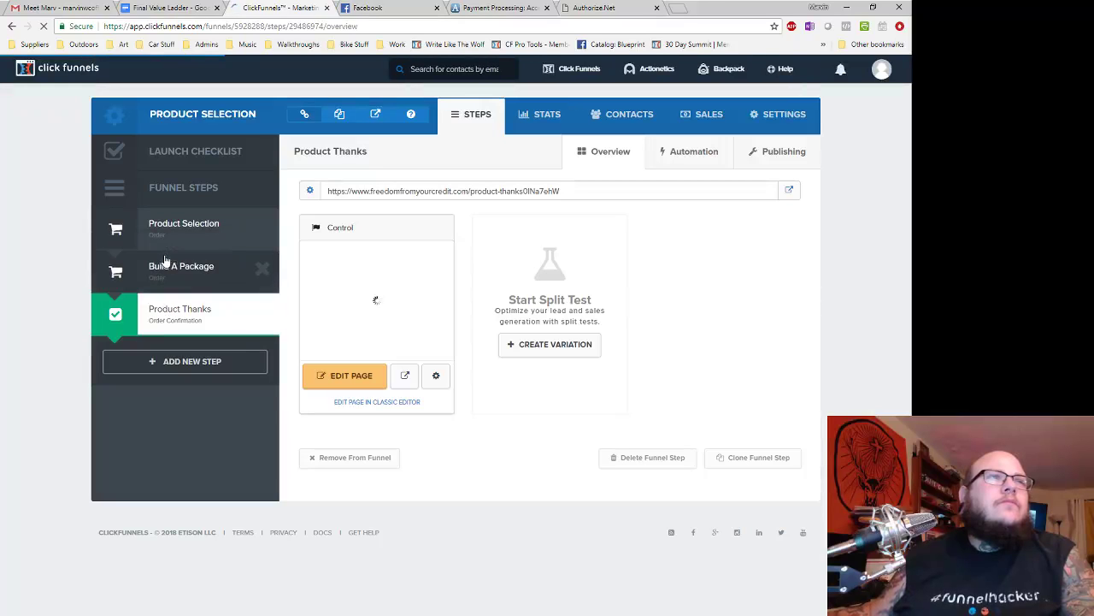
- Clone the original Product Selection step once more and add this second copy to the funnel
{"action": "left_click", "coordinate": [202, 232]}
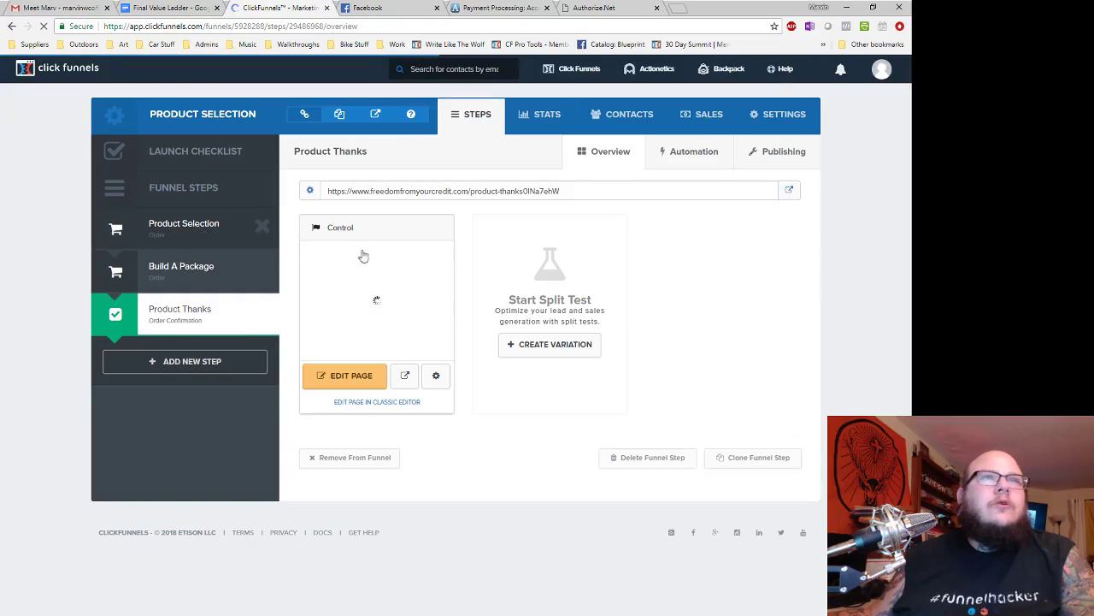
{"action": "left_click", "coordinate": [763, 458]}
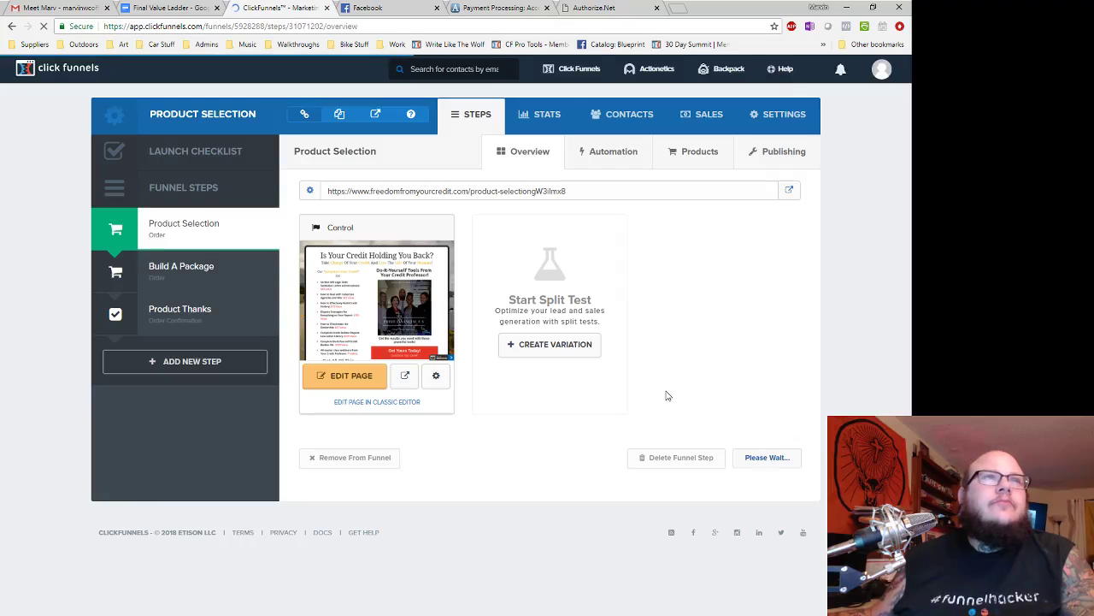
{"action": "left_click", "coordinate": [228, 403]}
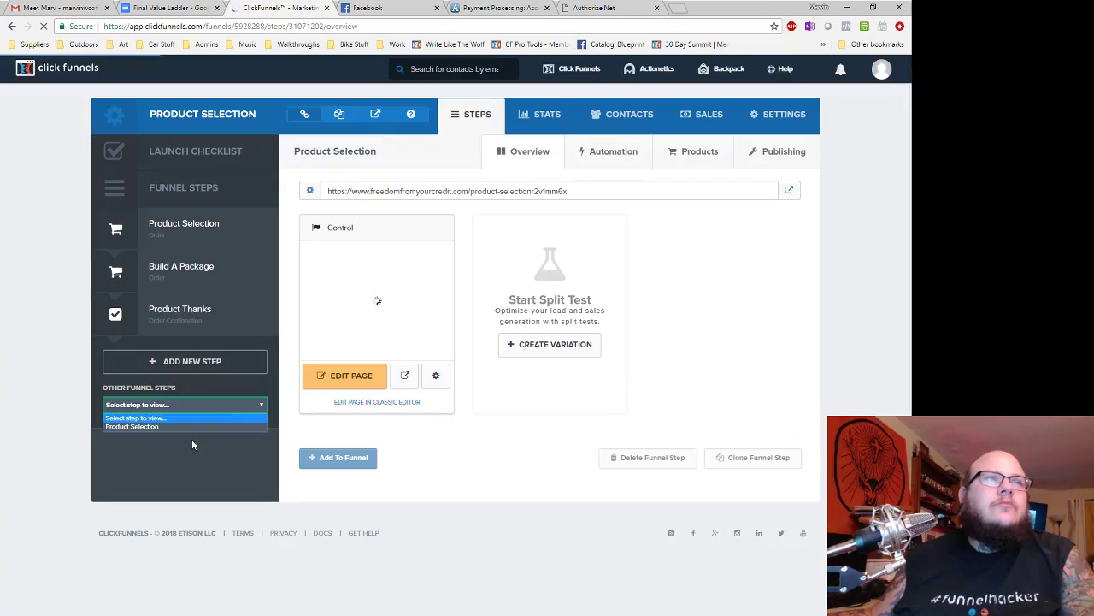
{"action": "left_click", "coordinate": [195, 425]}
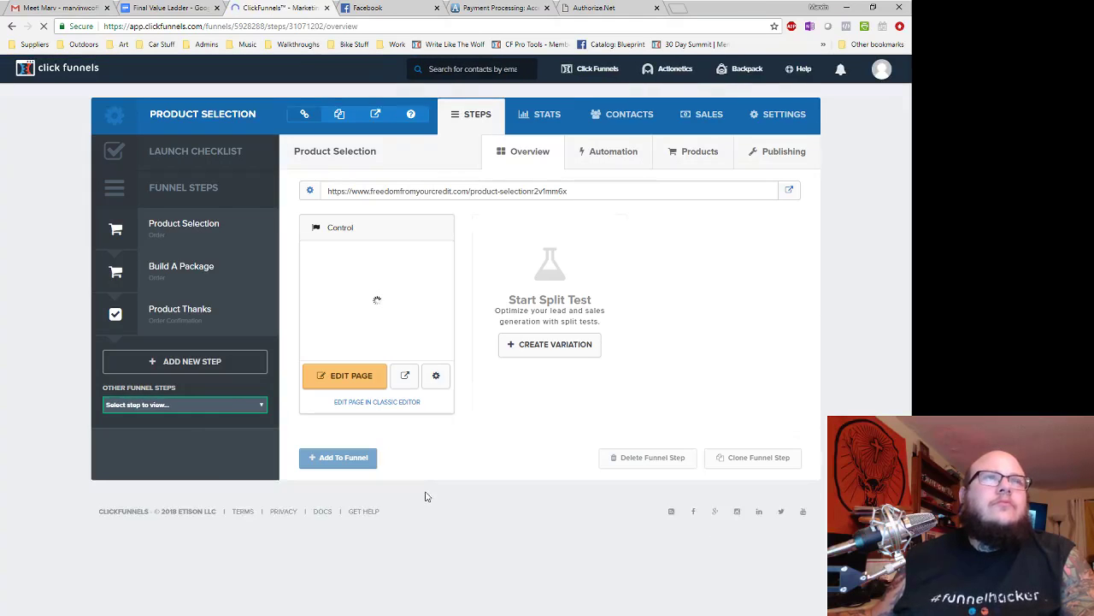
{"action": "left_click", "coordinate": [334, 460]}
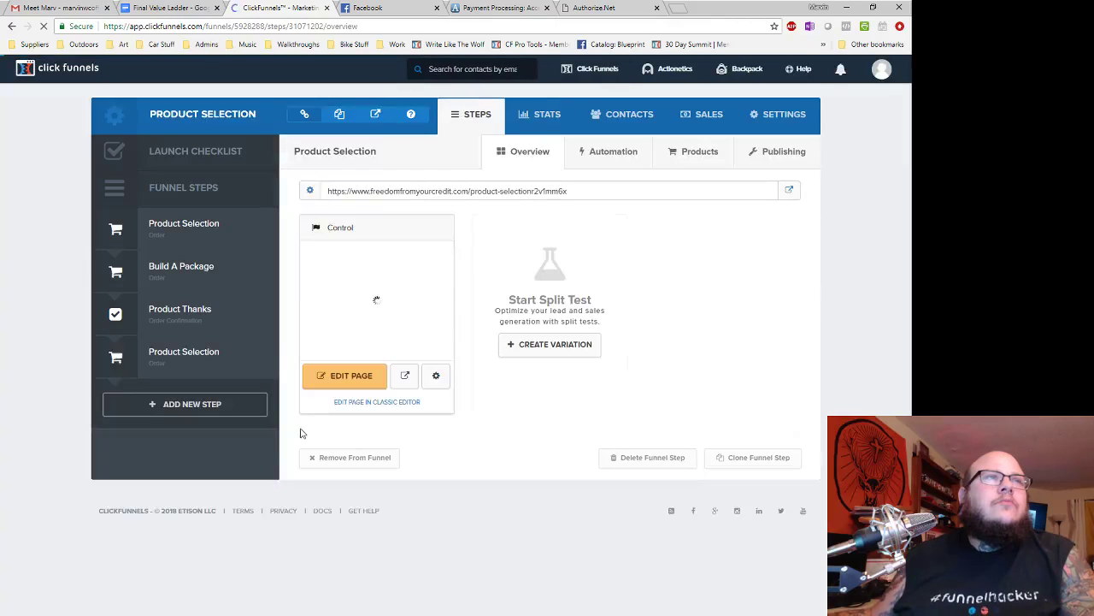
- Rename the second cloned page as "Subscriptions", set its page path to "subscriptions" and copy that path
{"action": "left_click", "coordinate": [438, 374]}
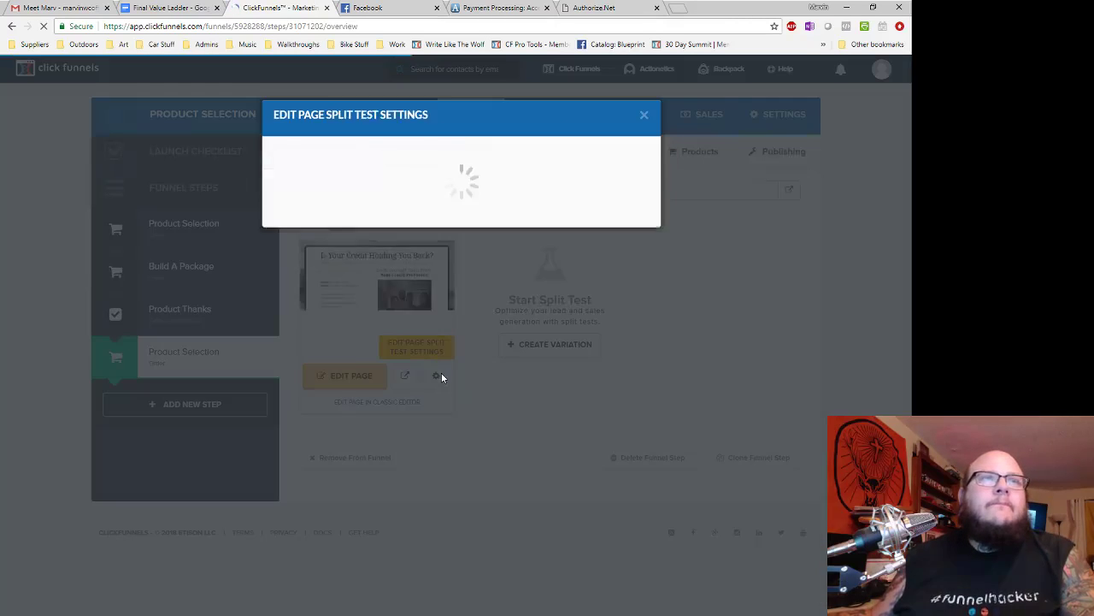
{"action": "triple_click", "coordinate": [380, 184]}
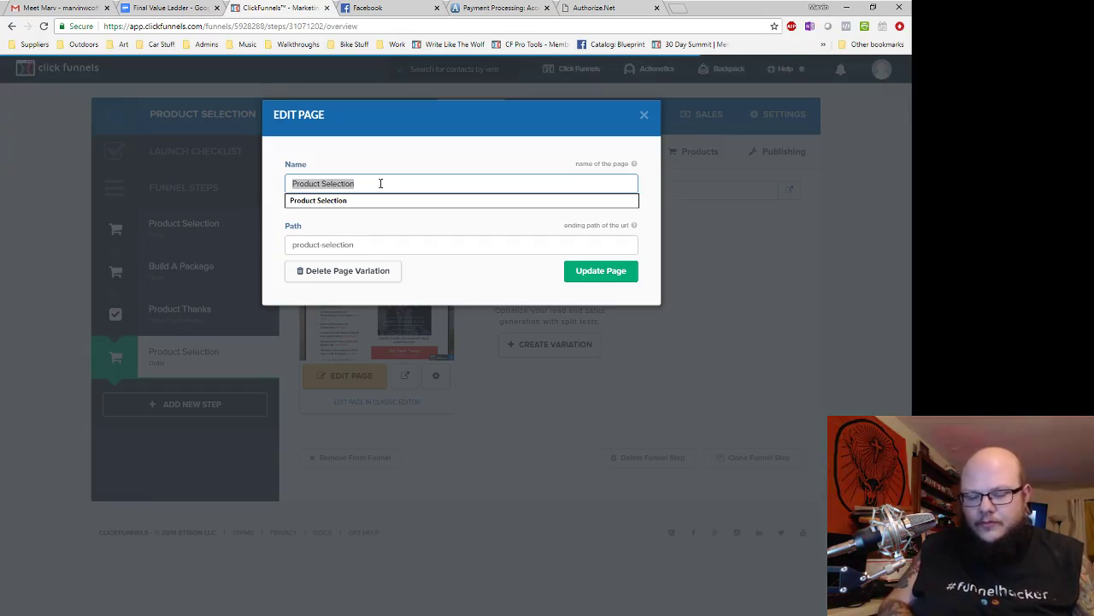
{"action": "type", "text": "PO"}
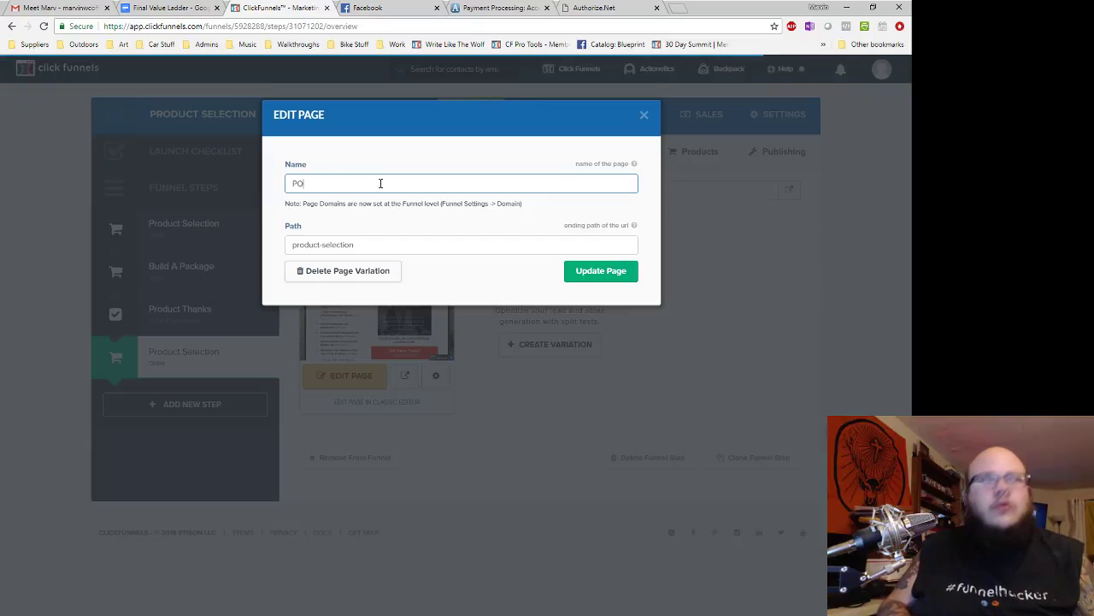
{"action": "type", "text": "Subscriptions"}
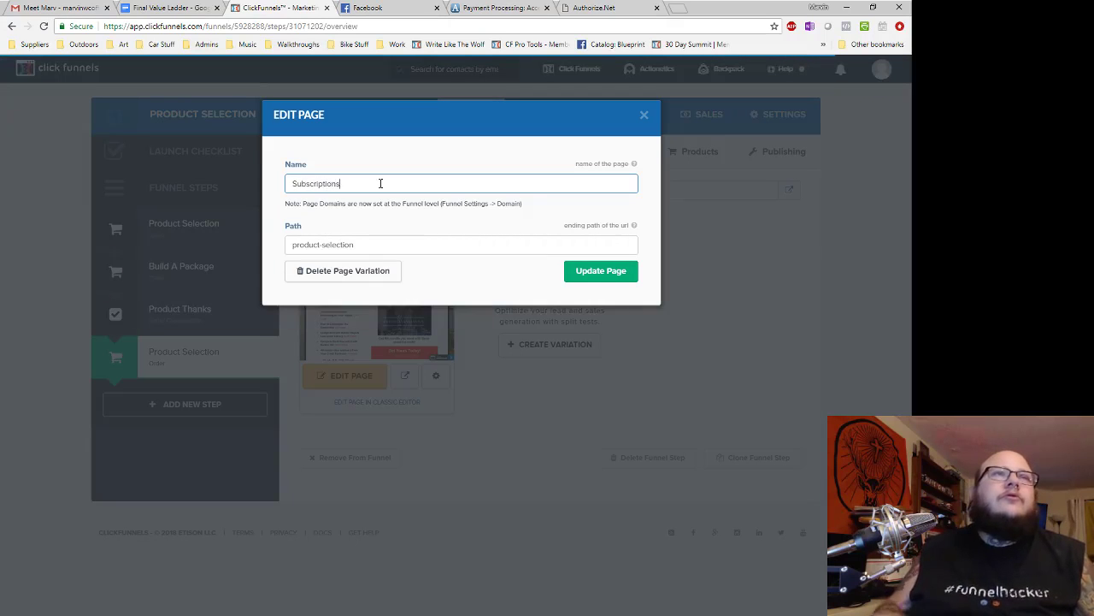
{"action": "key", "text": "Tab"}
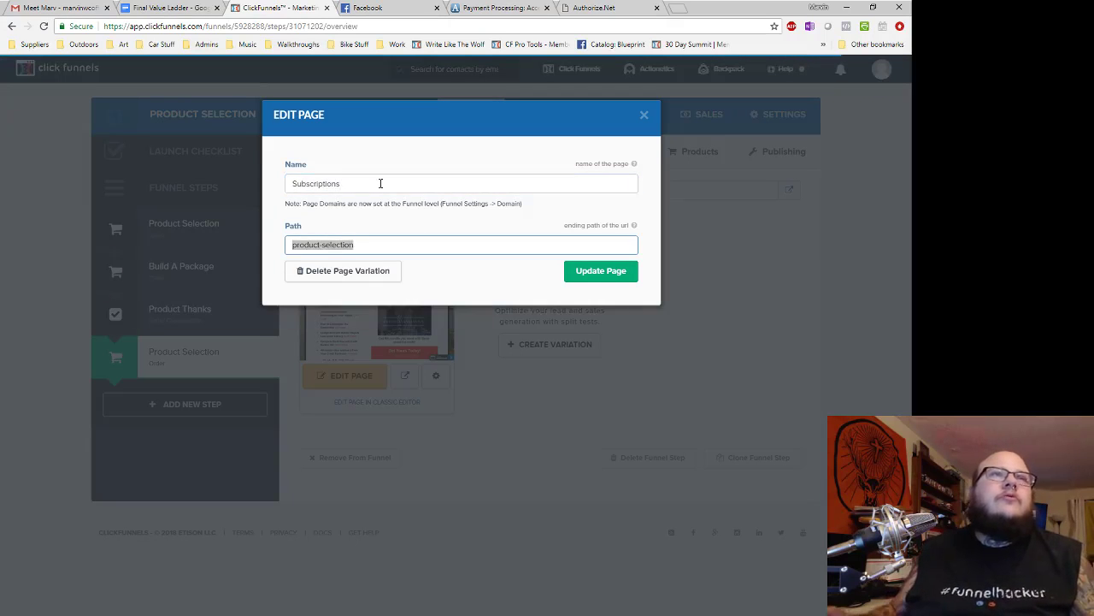
{"action": "type", "text": "subscri"}
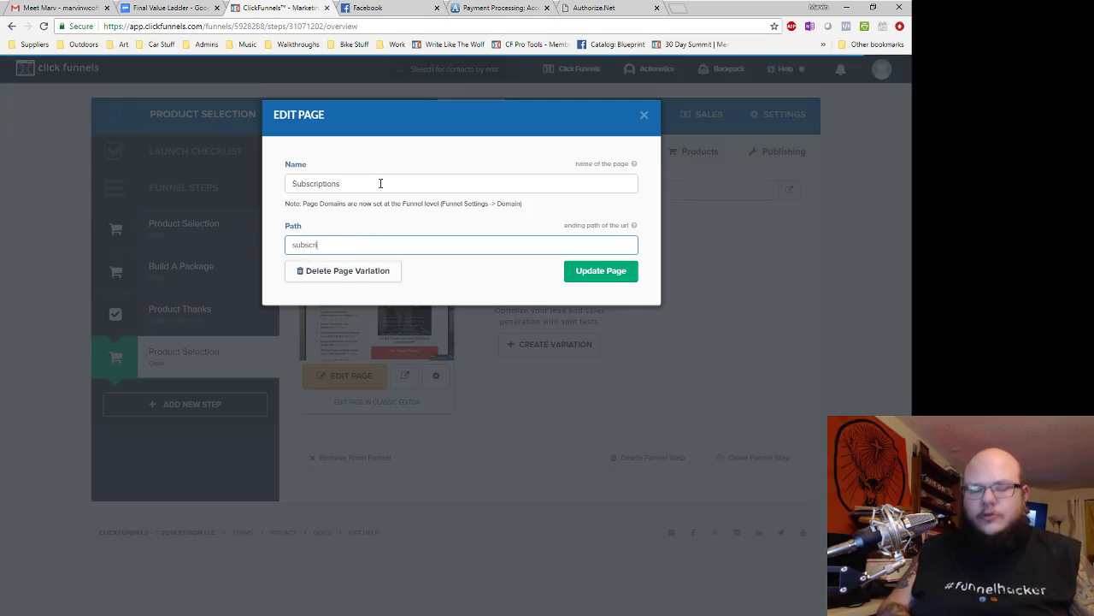
{"action": "type", "text": "ptop"}
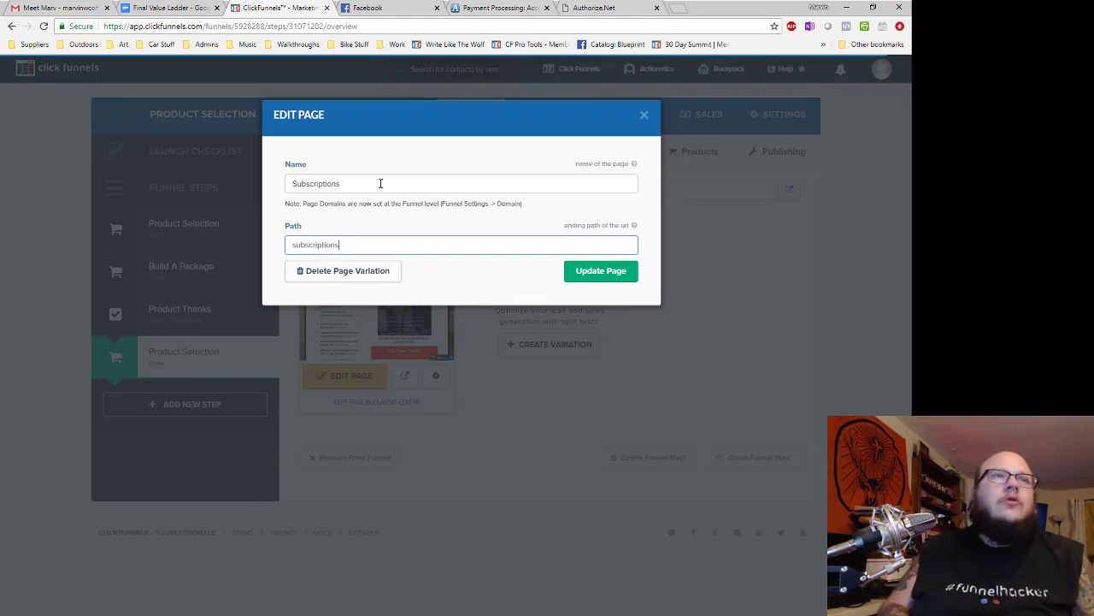
{"action": "key", "text": "ctrl+a"}
{"action": "key", "text": "ctrl+c"}
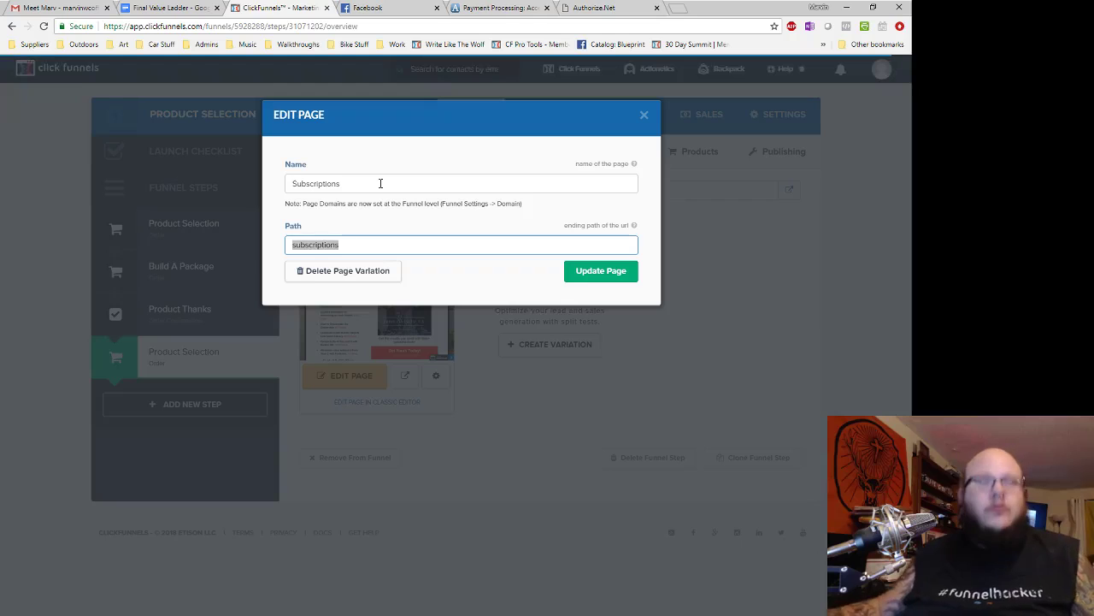
{"action": "left_click", "coordinate": [586, 270]}
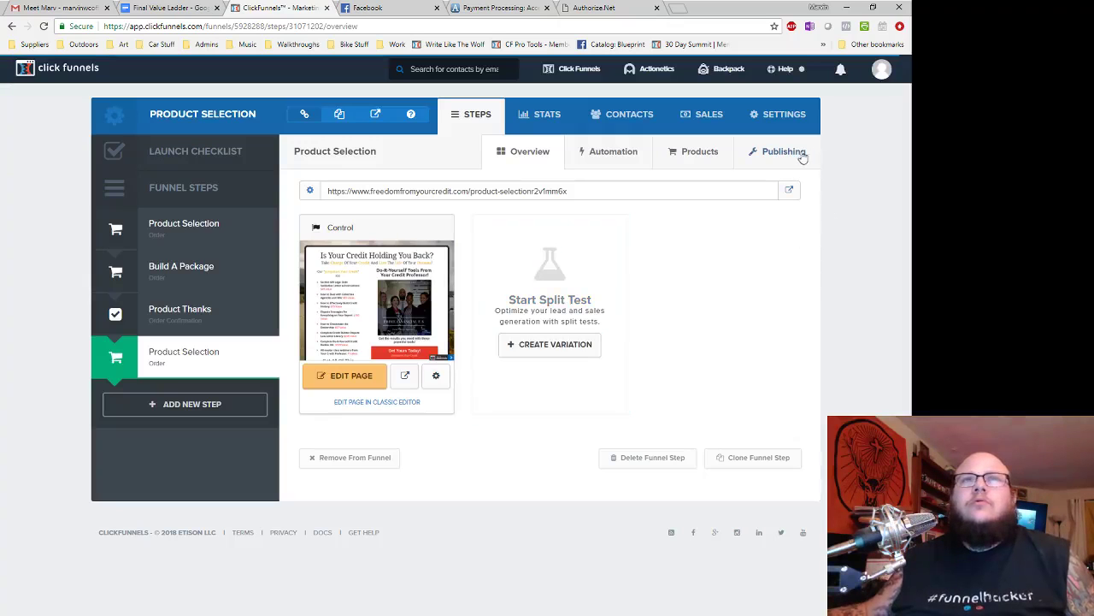
- Set the Subscriptions funnel step's publishing path to "subscriptions" and save the step
{"action": "left_click", "coordinate": [803, 158]}
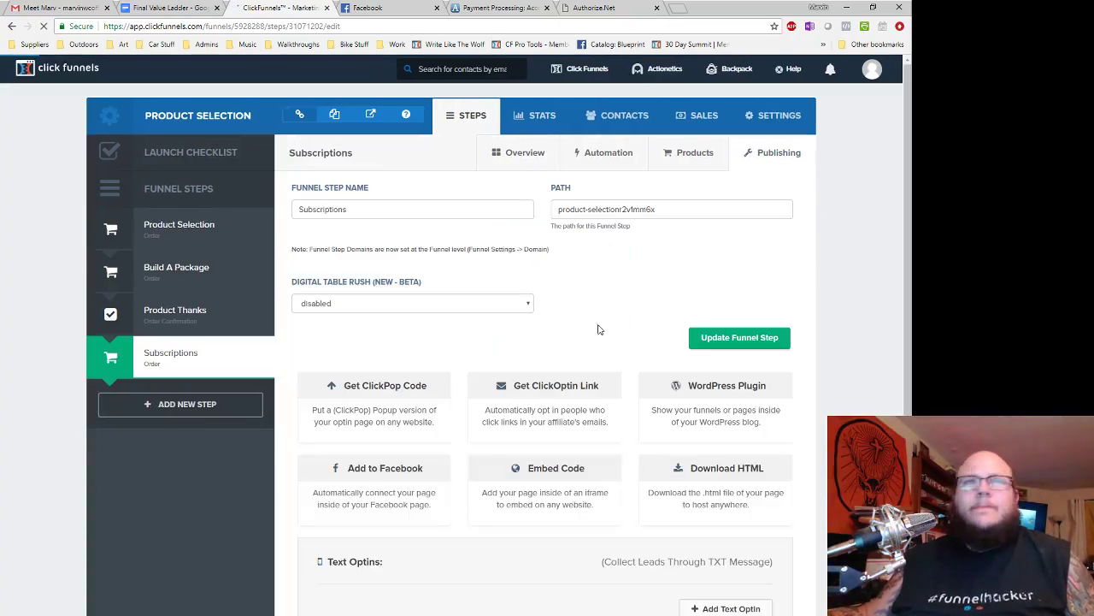
{"action": "left_click", "coordinate": [642, 210]}
{"action": "key", "text": "ctrl+a"}
{"action": "key", "text": "ctrl+v"}
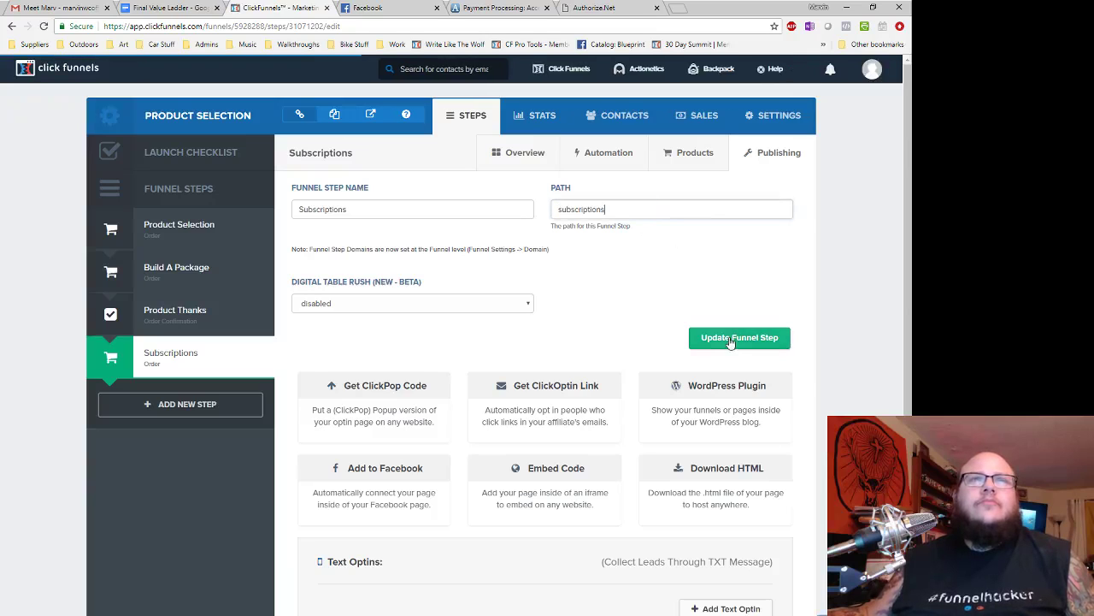
{"action": "left_click", "coordinate": [731, 339]}
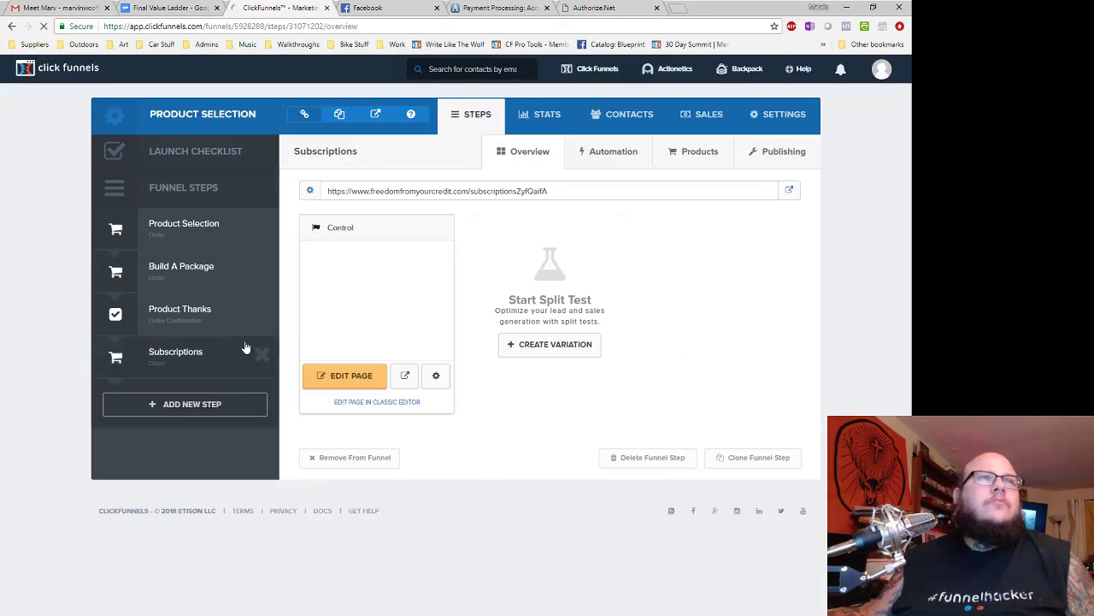
- Move the Subscriptions step above Product Thanks in the funnel order, and open the Product Selection page for editing
{"action": "left_click_drag", "start_coordinate": [161, 359], "coordinate": [162, 306]}
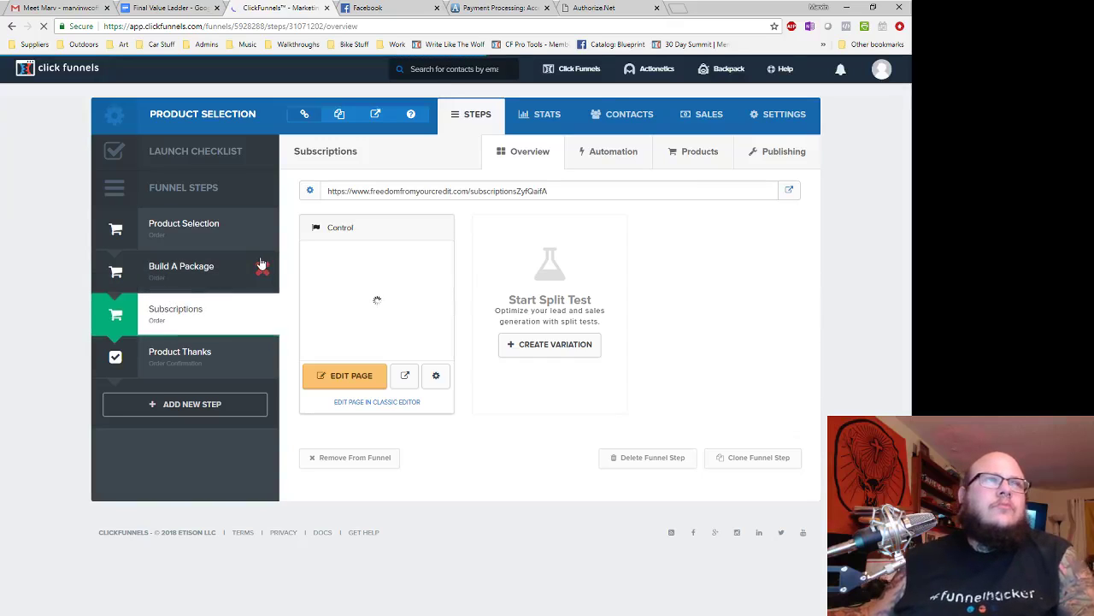
{"action": "left_click", "coordinate": [172, 229]}
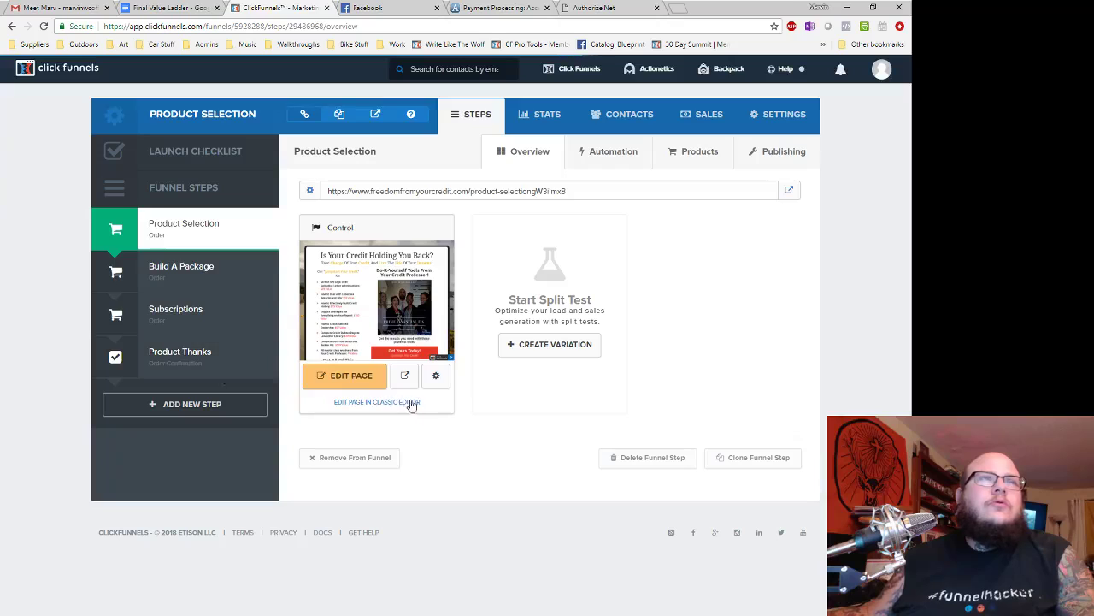
{"action": "left_click", "coordinate": [336, 382]}
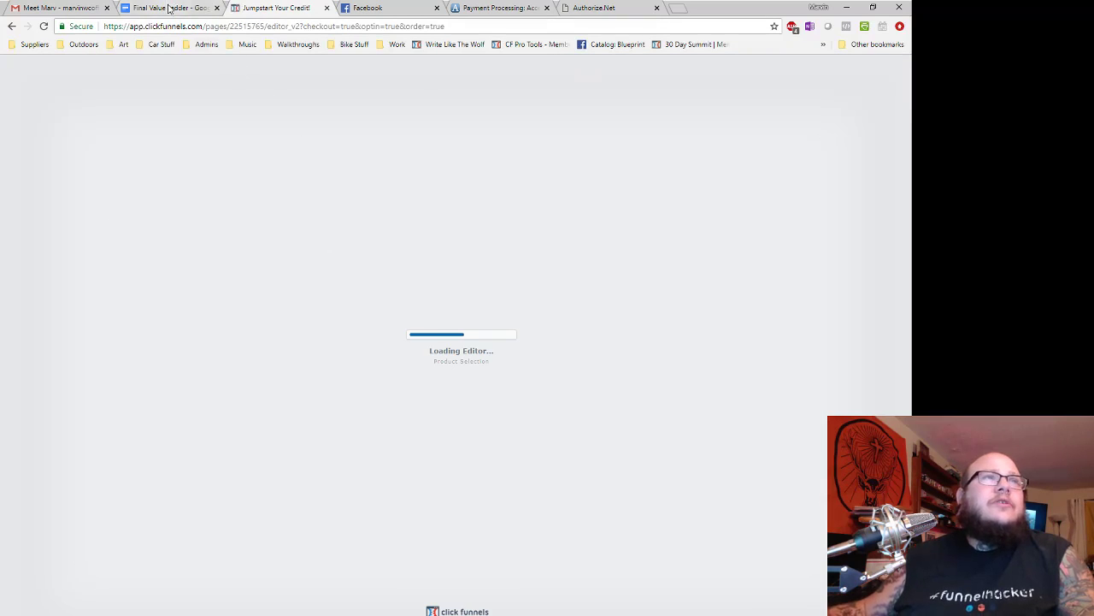
- Review the product prices in the Final Value Ladder document and move it into its own window, away from the page editor
{"action": "left_click", "coordinate": [171, 8]}
{"action": "scroll", "coordinate": [329, 492], "scroll_direction": "down", "scroll_amount": 6}
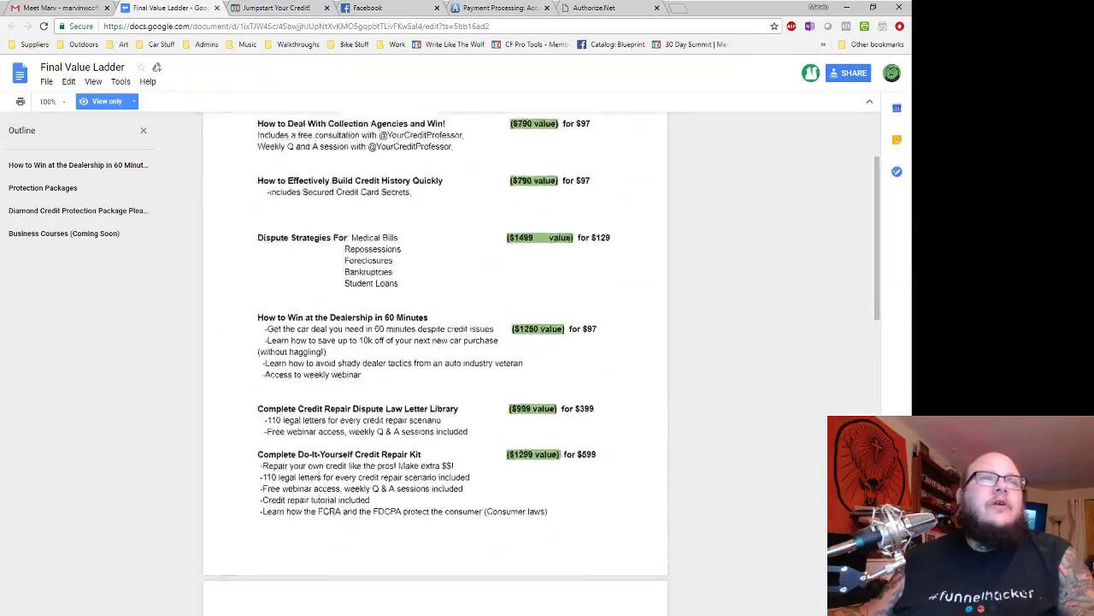
{"action": "scroll", "coordinate": [318, 479], "scroll_direction": "up", "scroll_amount": 6}
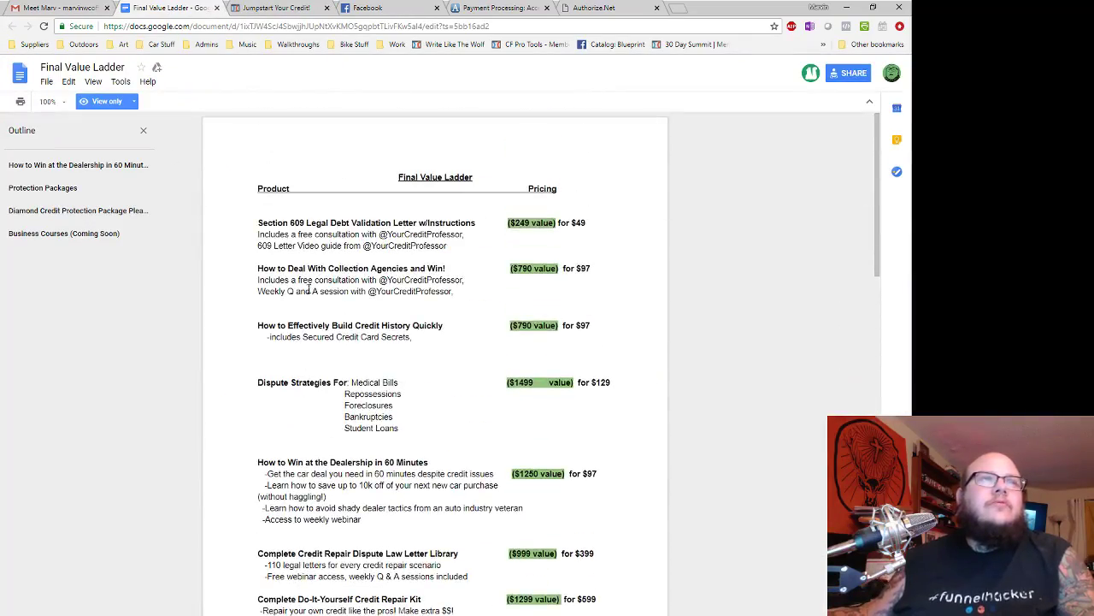
{"action": "left_click", "coordinate": [282, 7]}
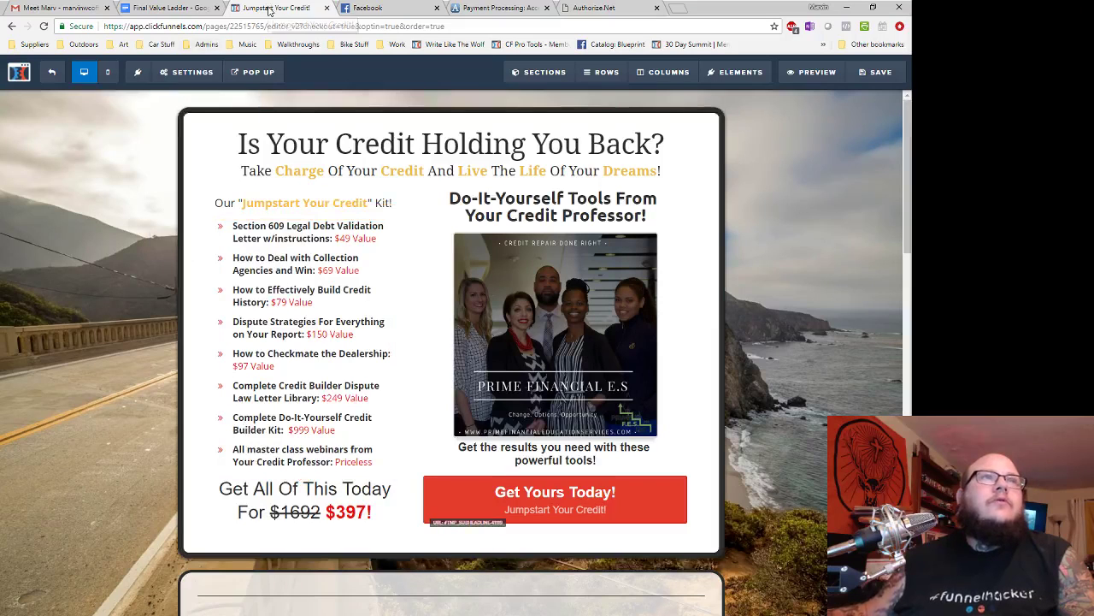
{"action": "left_click_drag", "start_coordinate": [173, 9], "coordinate": [1093, 86]}
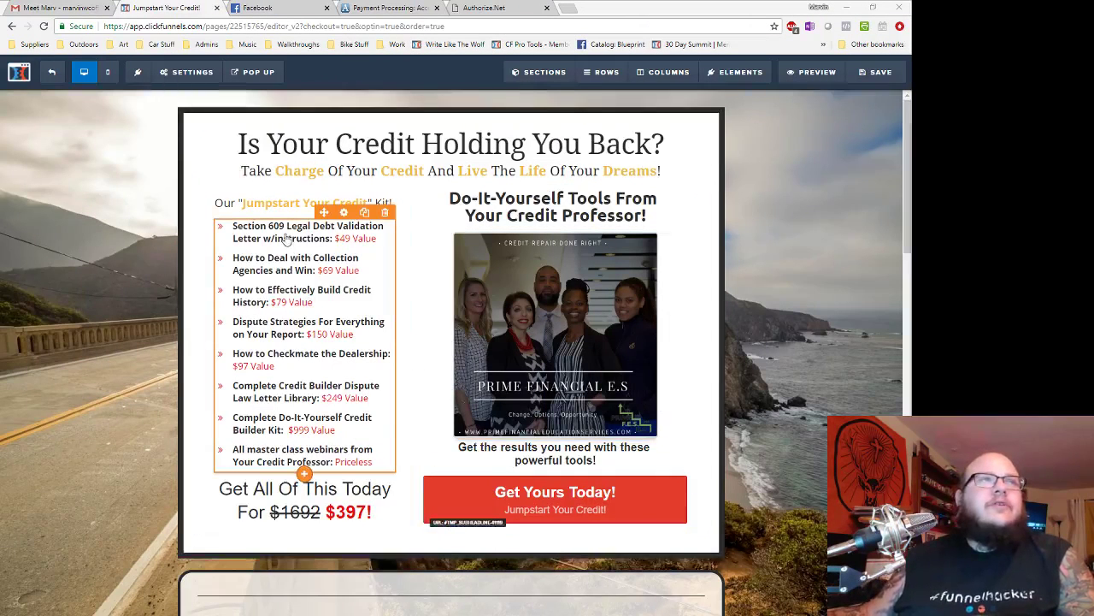
- Set the listed value of the Section 609 letter to $249 and of the Collection Agencies course to $790
{"action": "left_click", "coordinate": [359, 244]}
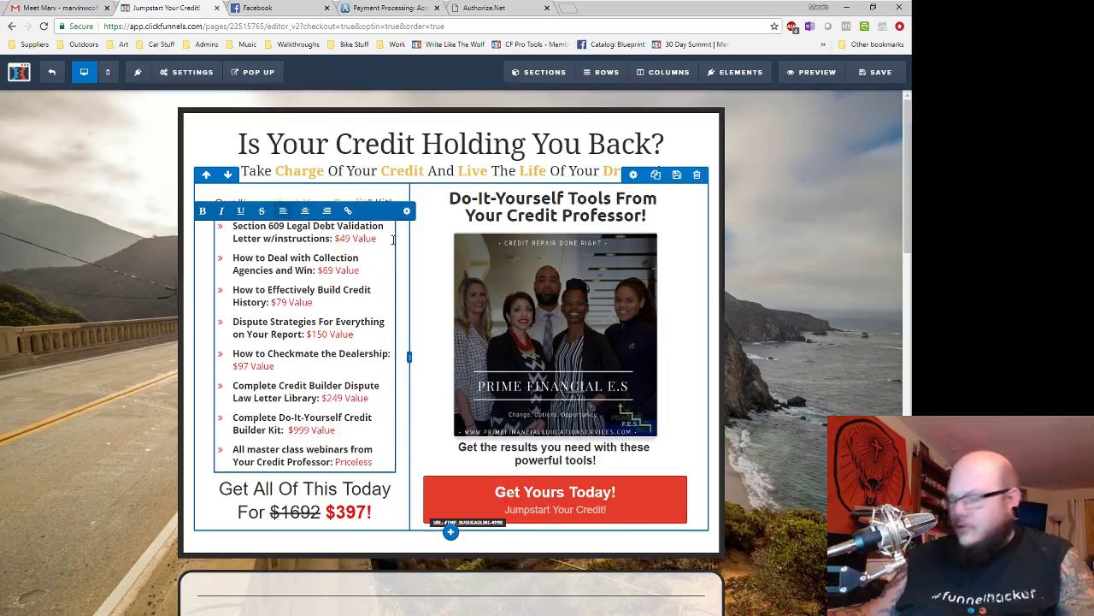
{"action": "type", "text": "2"}
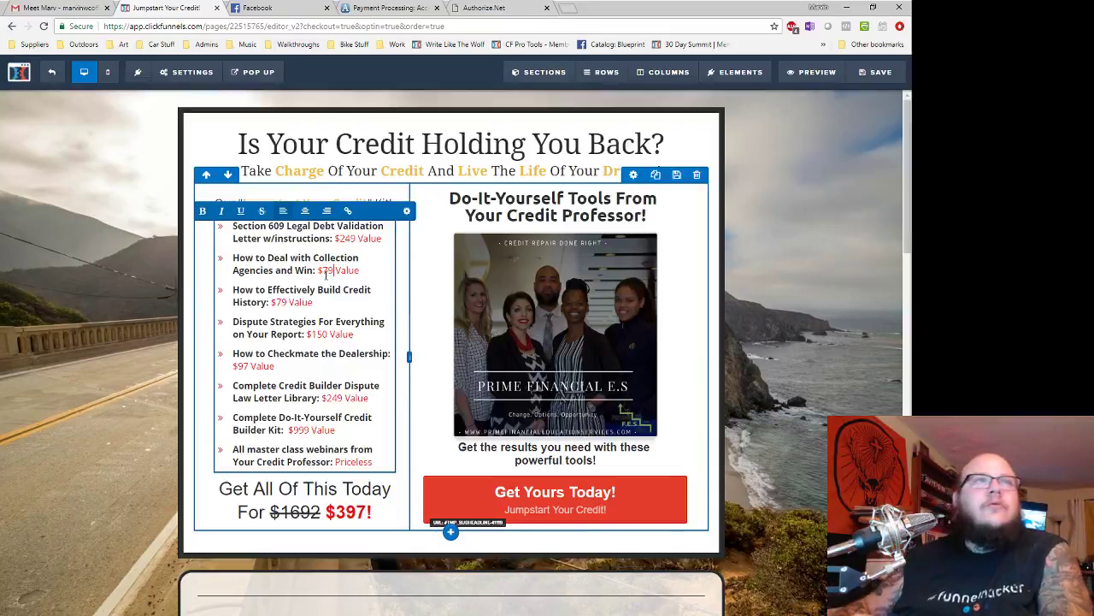
{"action": "type", "text": "0"}
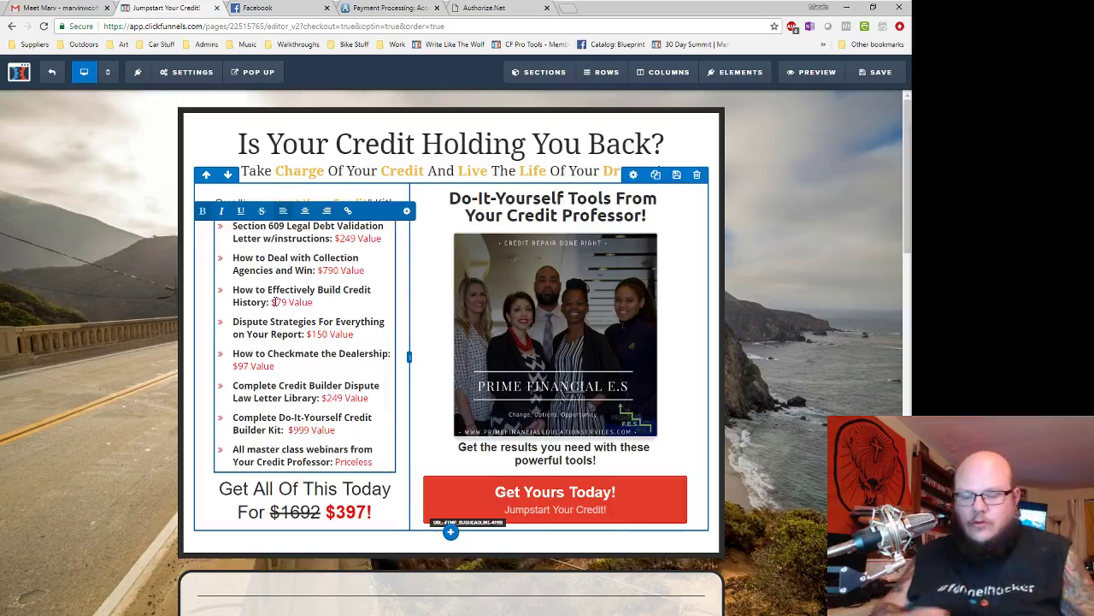
- Reword the third bullet to "How to Effectively Build Credit History Quickly" and set its value to $790
{"action": "type", "text": "Quick"}
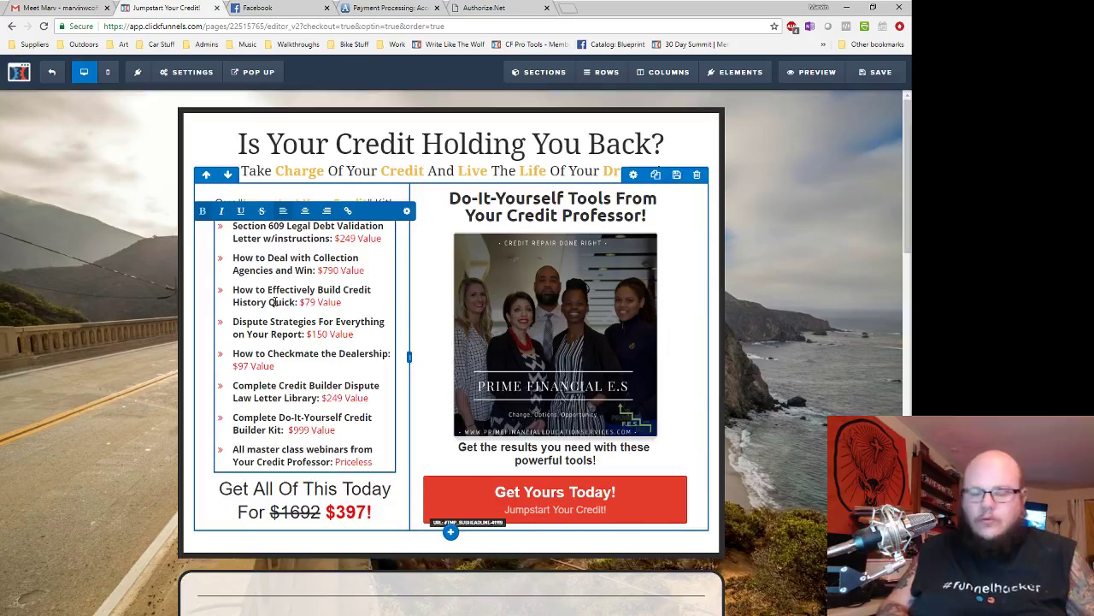
{"action": "type", "text": "ly: $79"}
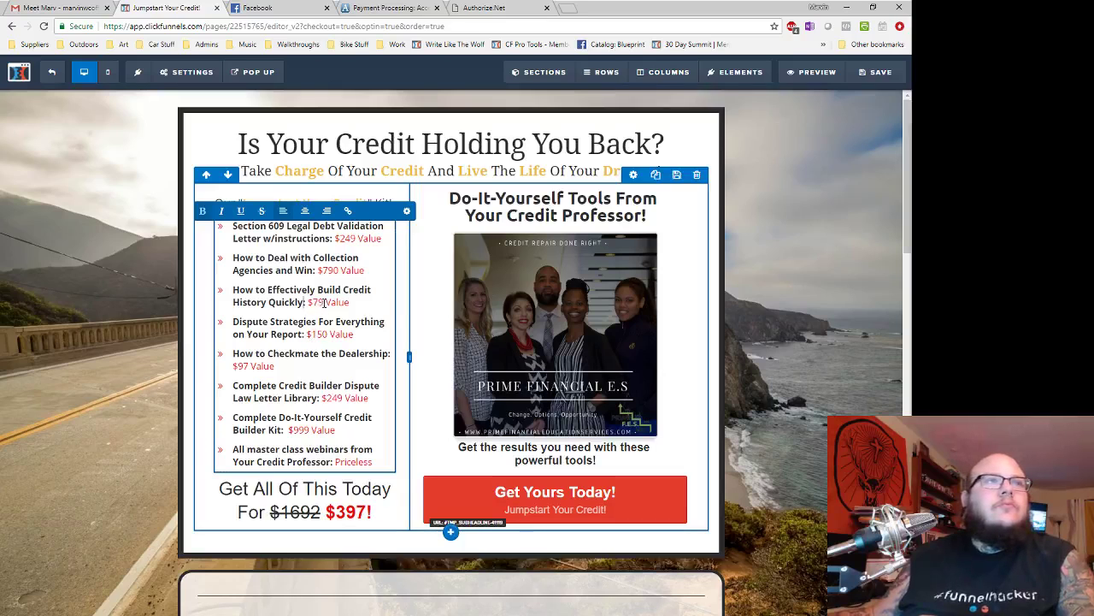
{"action": "type", "text": "0"}
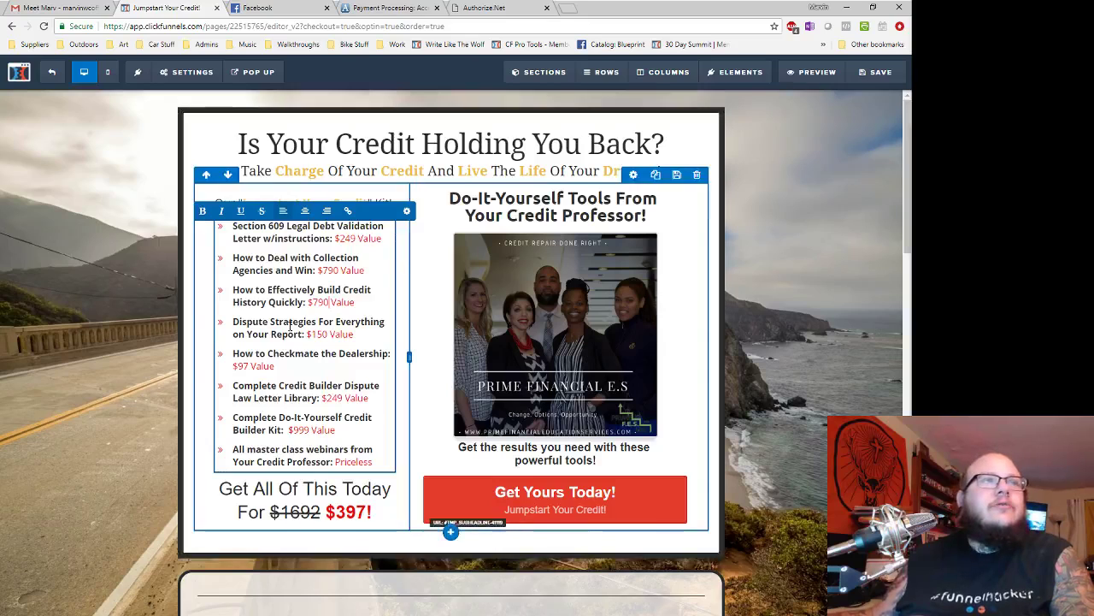
- Set the value of Dispute Strategies to $1499 and of How to Checkmate the Dealership to $1250
{"action": "left_click_drag", "start_coordinate": [315, 334], "coordinate": [324, 334]}
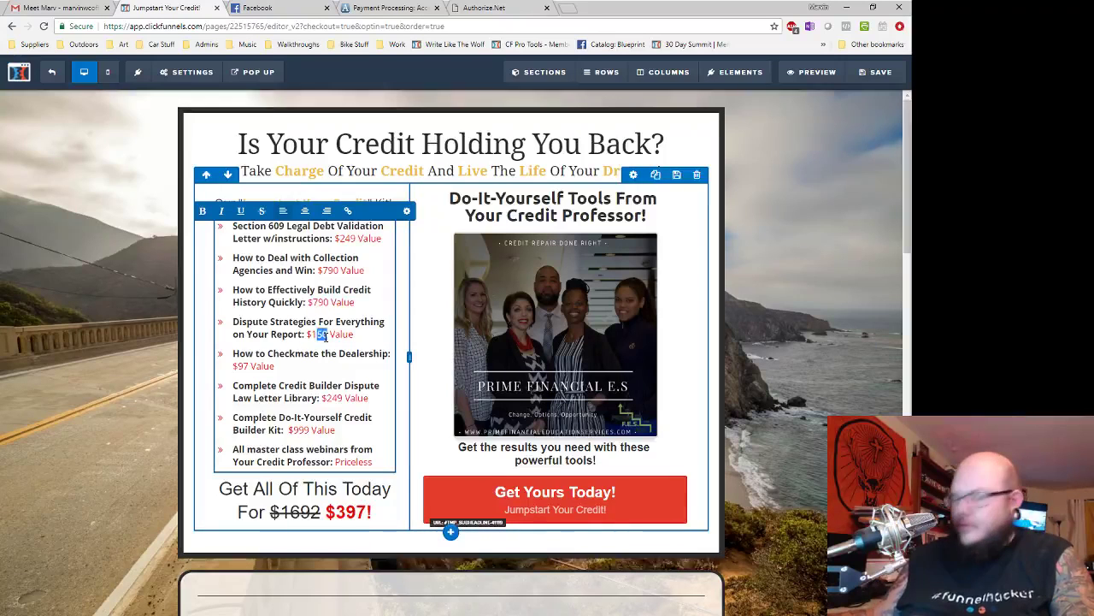
{"action": "type", "text": "497"}
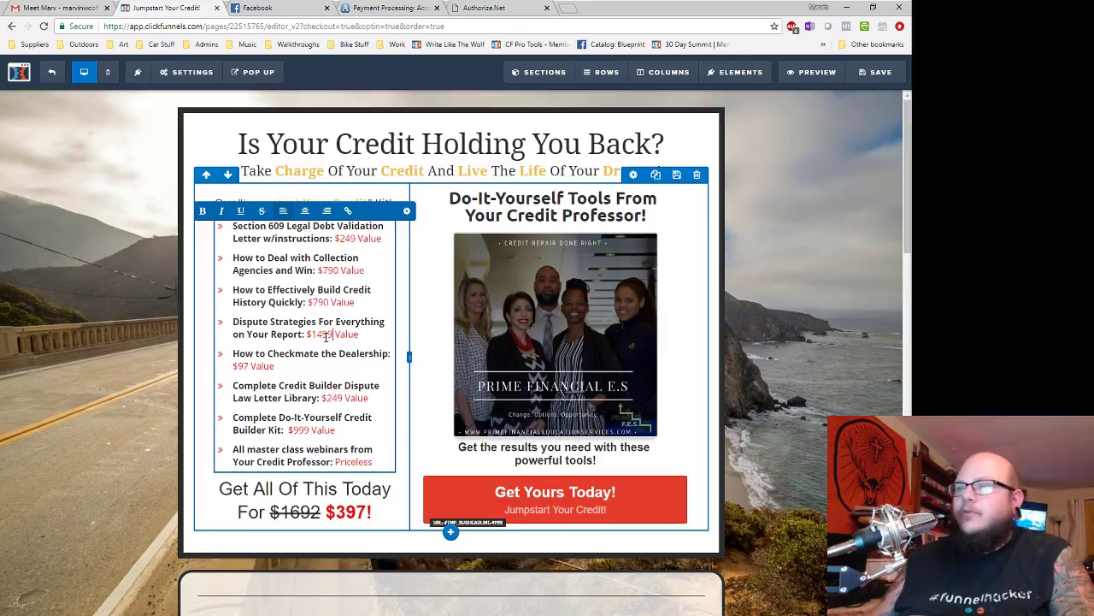
{"action": "type", "text": "9"}
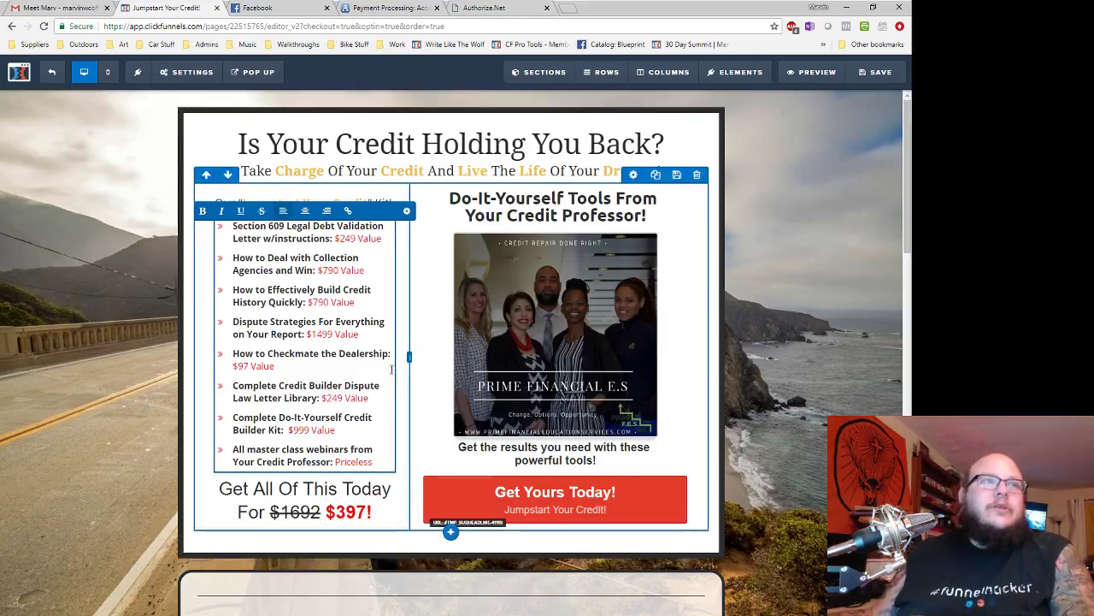
{"action": "double_click", "coordinate": [243, 366]}
{"action": "type", "text": "1250"}
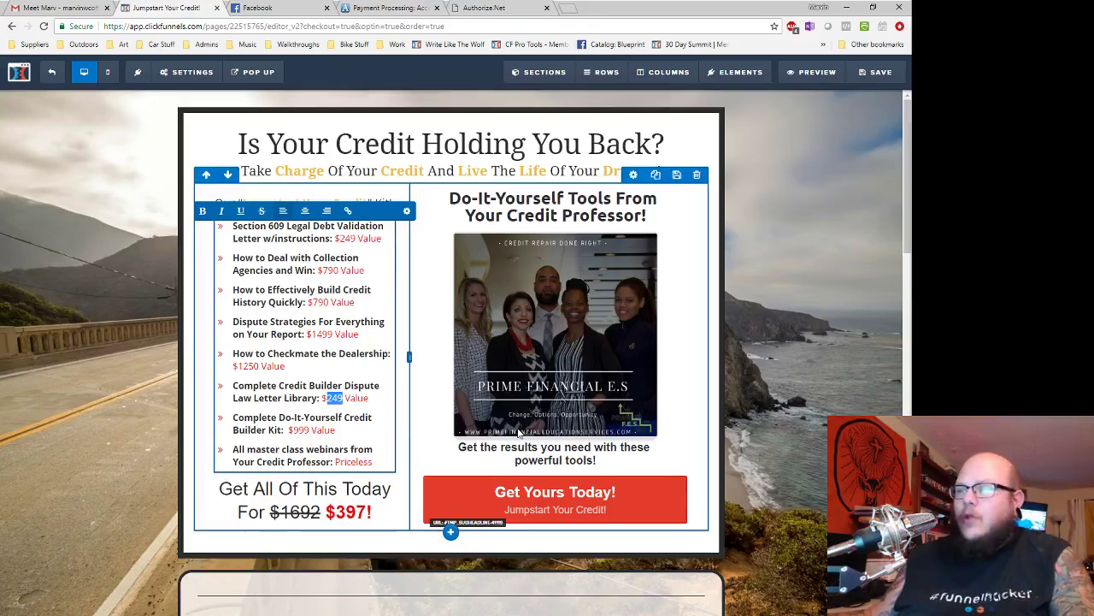
- Set the value of the Dispute Law Letter Library to $999 and of the Complete Do-It-Yourself Credit Builder Kit to $1299
{"action": "type", "text": "999"}
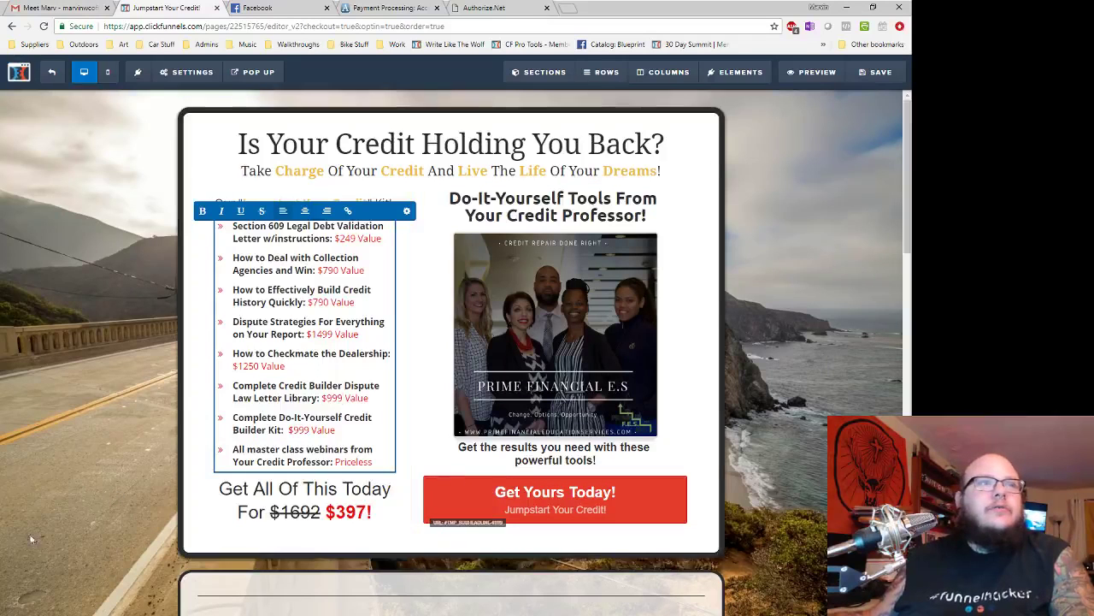
{"action": "left_click", "coordinate": [296, 431]}
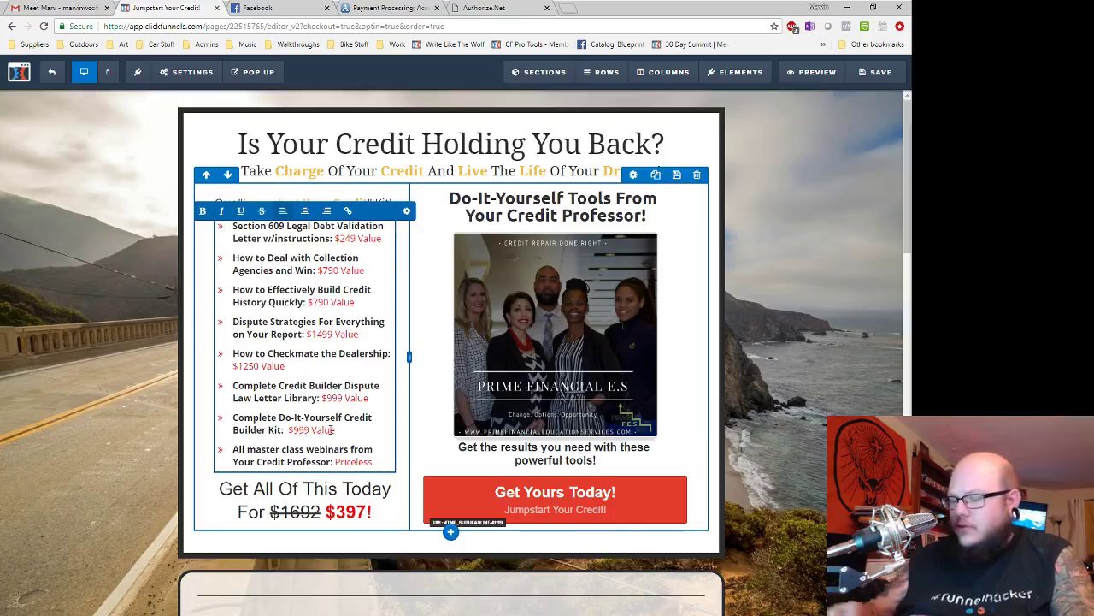
{"action": "key", "text": "BackSpace"}
{"action": "type", "text": "12"}
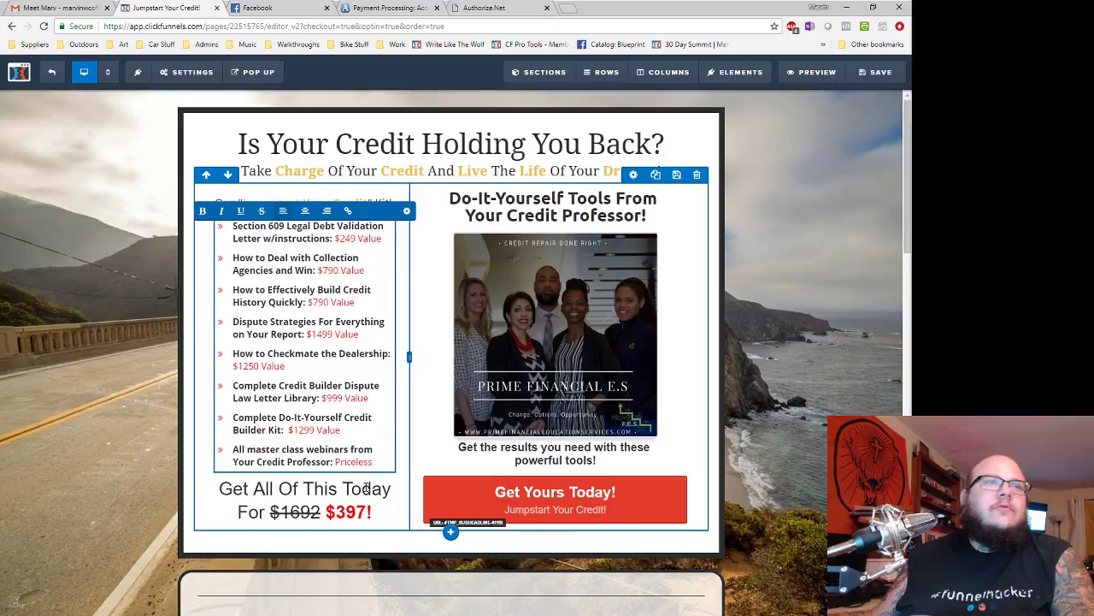
- Clear the website URL from the action of the red "Get Yours Today!" button
{"action": "scroll", "coordinate": [444, 513], "scroll_direction": "down", "scroll_amount": 1}
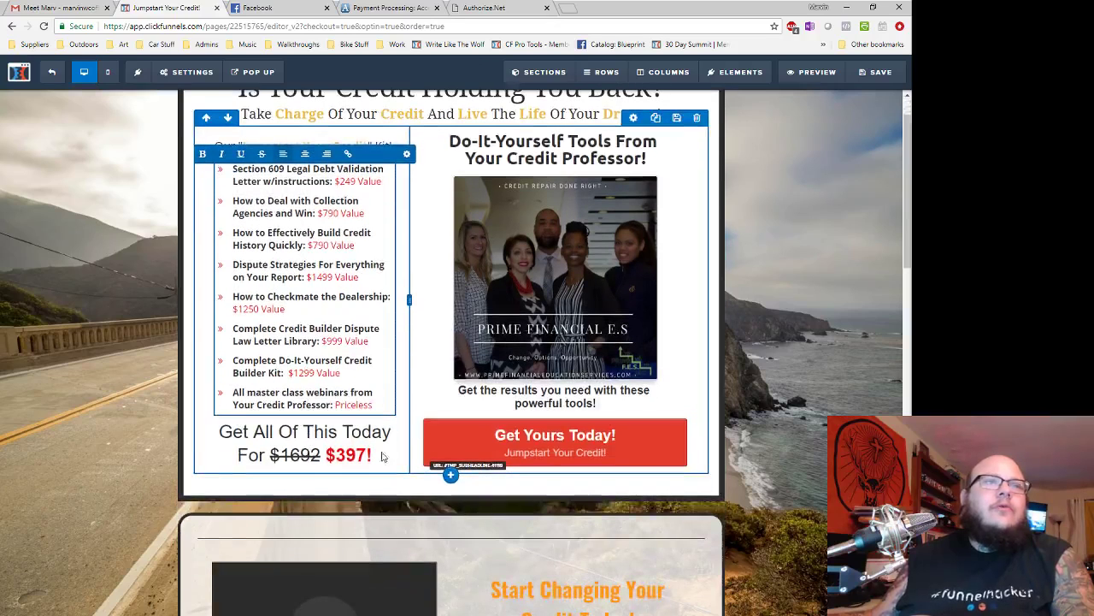
{"action": "left_click", "coordinate": [598, 445]}
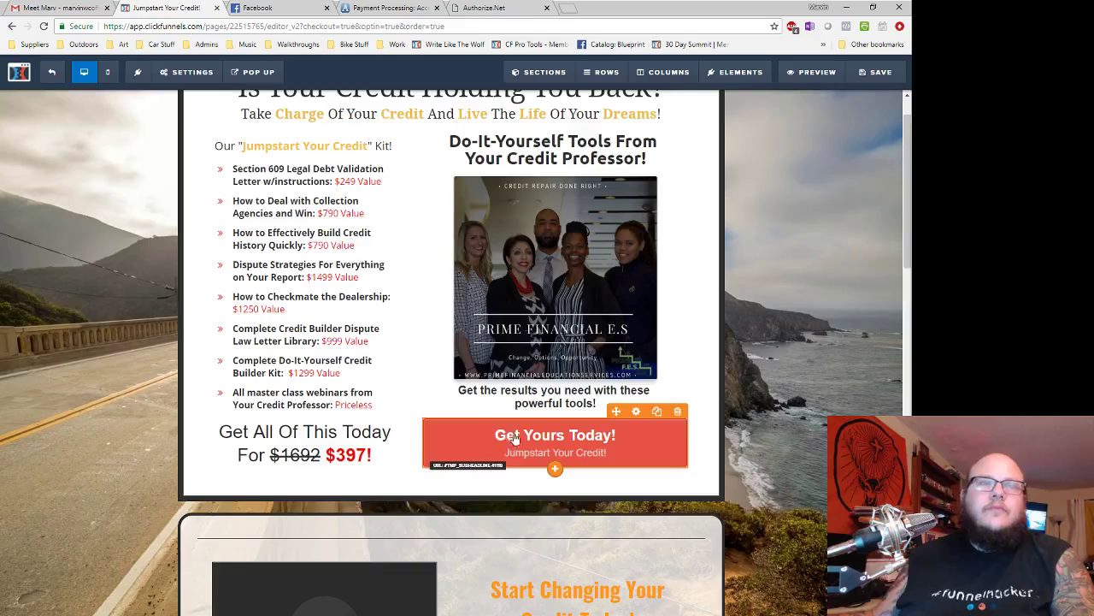
{"action": "left_click", "coordinate": [556, 440]}
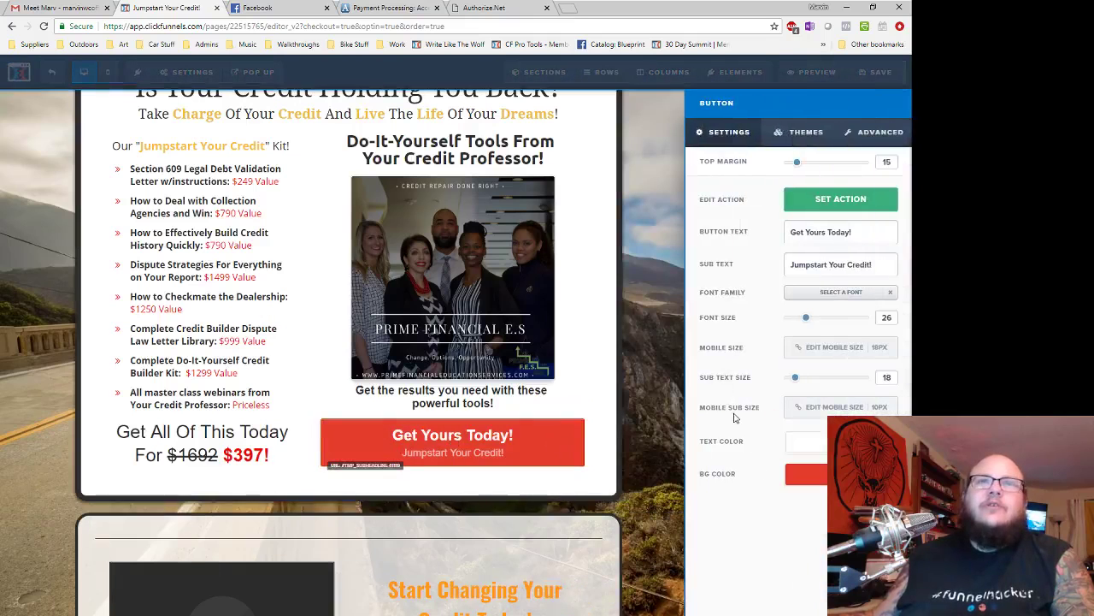
{"action": "left_click", "coordinate": [861, 197]}
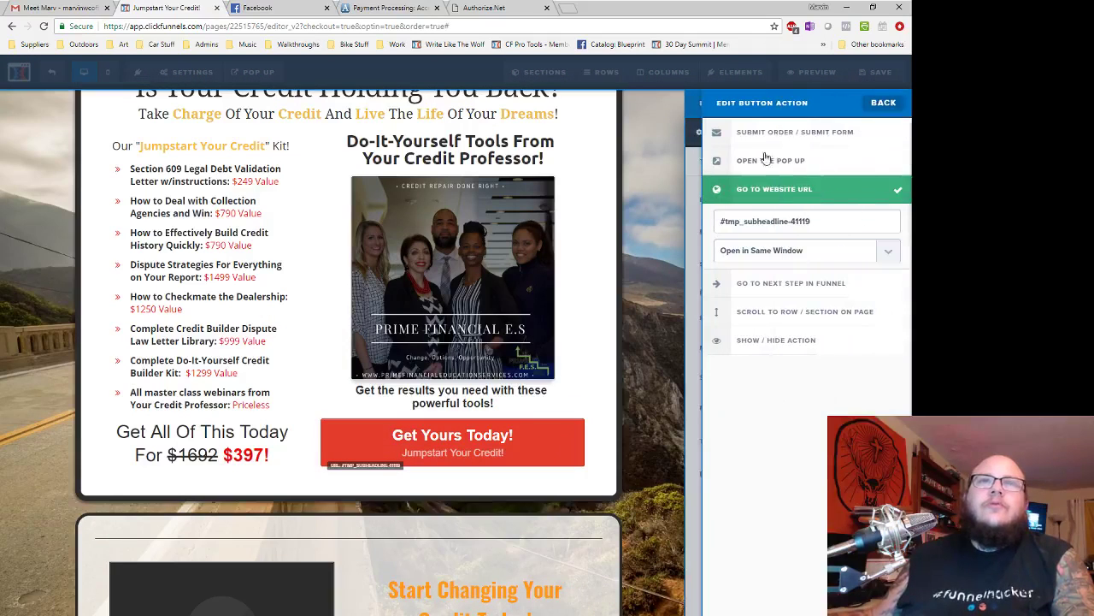
{"action": "left_click_drag", "start_coordinate": [812, 220], "coordinate": [656, 225]}
{"action": "key", "text": "BackSpace"}
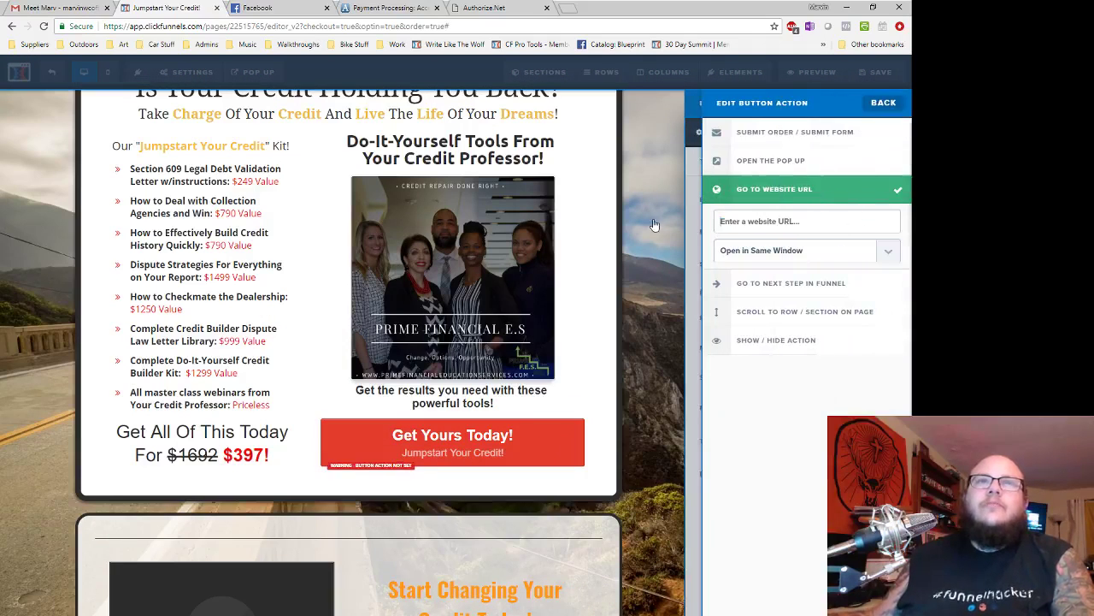
{"action": "left_click", "coordinate": [886, 105]}
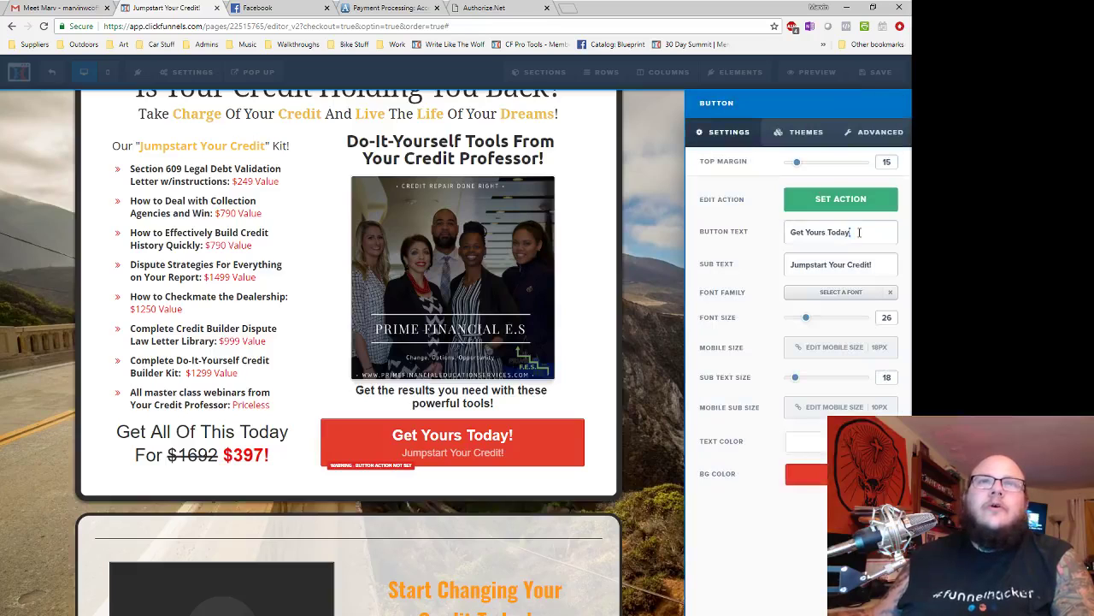
- Change the red button's main text to "Build Your Package" and save the page
{"action": "triple_click", "coordinate": [860, 232]}
{"action": "key", "text": "BackSpace"}
{"action": "type", "text": "Bui"}
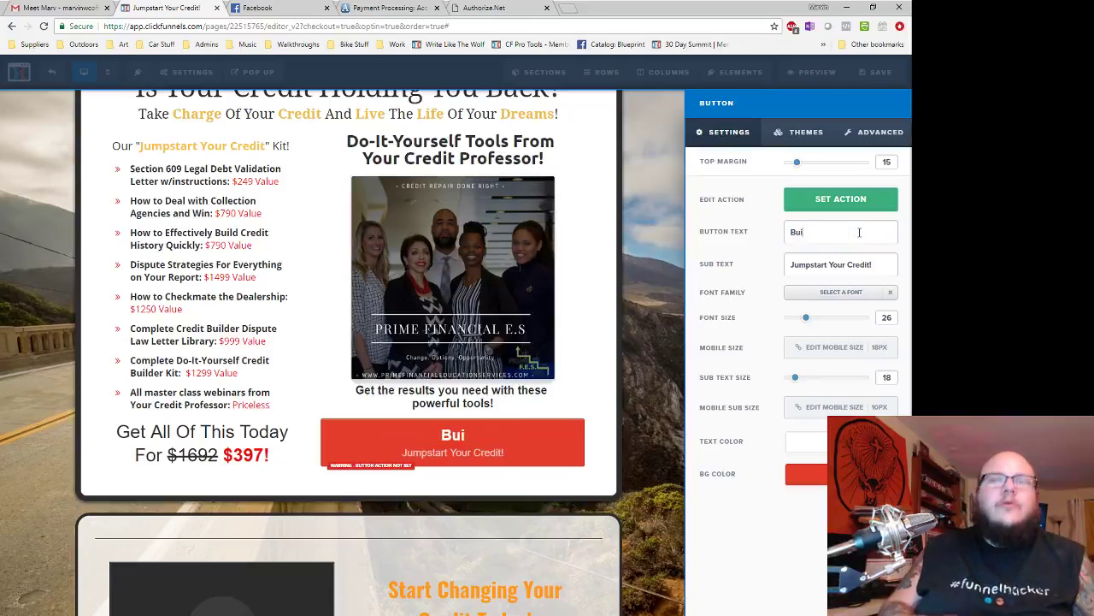
{"action": "type", "text": "ld Your Pa"}
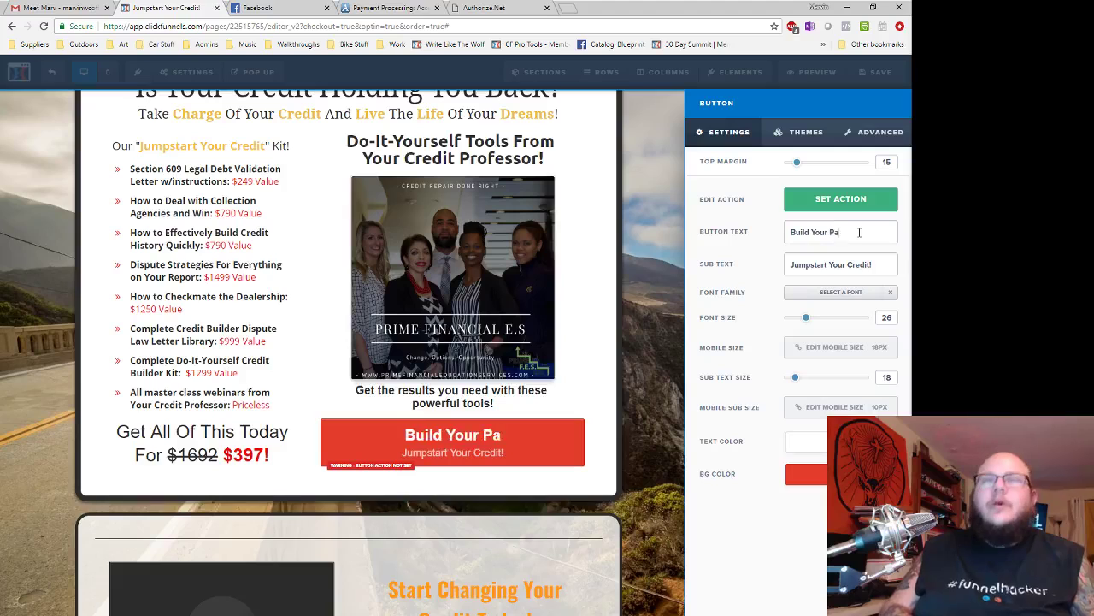
{"action": "type", "text": "ckage"}
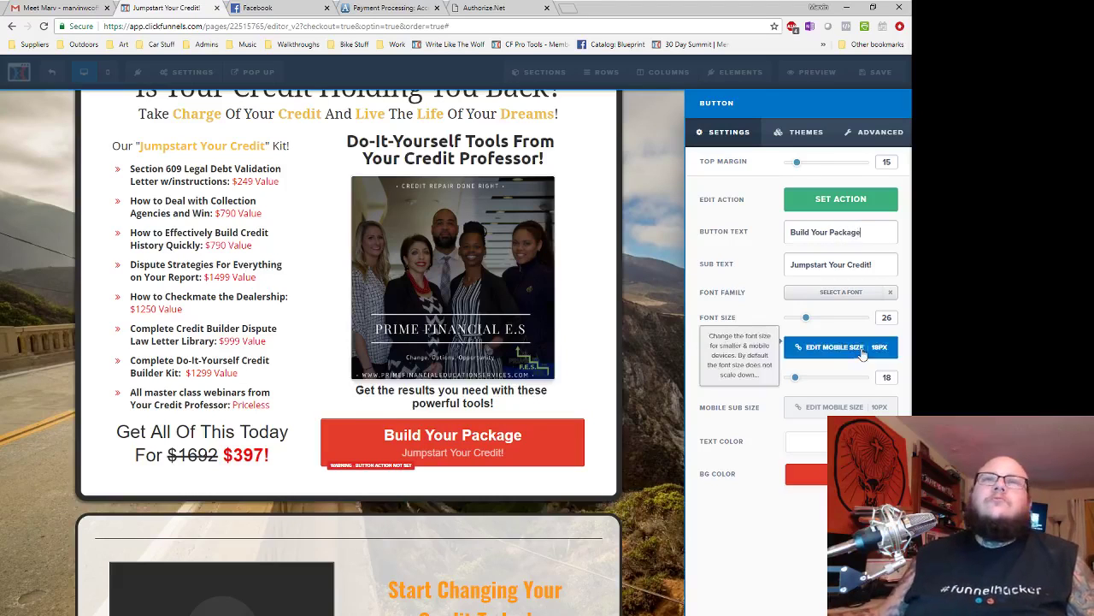
{"action": "left_click", "coordinate": [640, 385]}
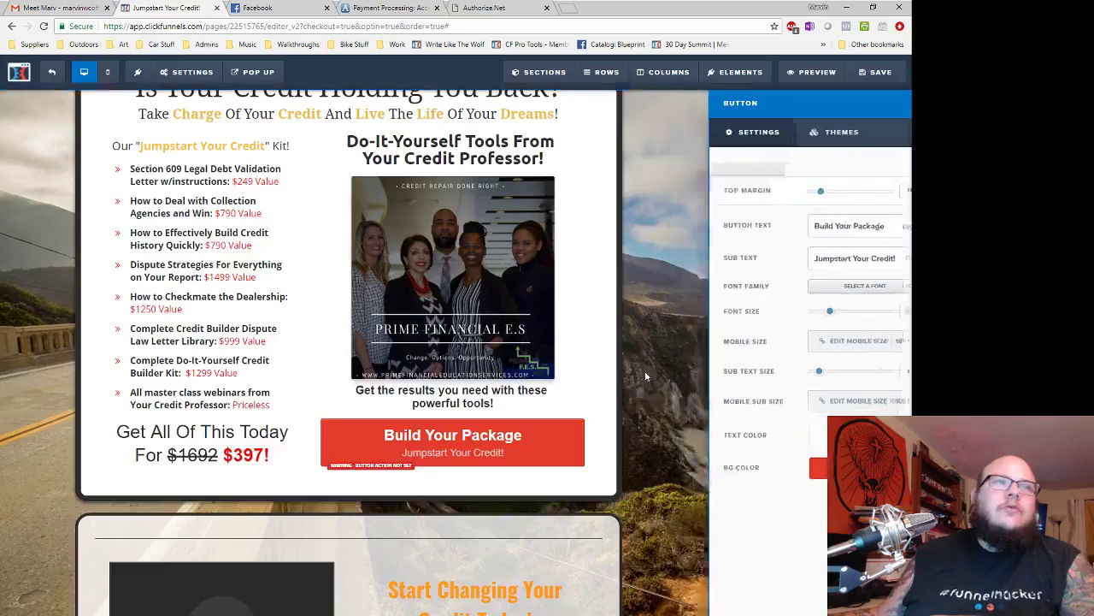
{"action": "left_click", "coordinate": [876, 71]}
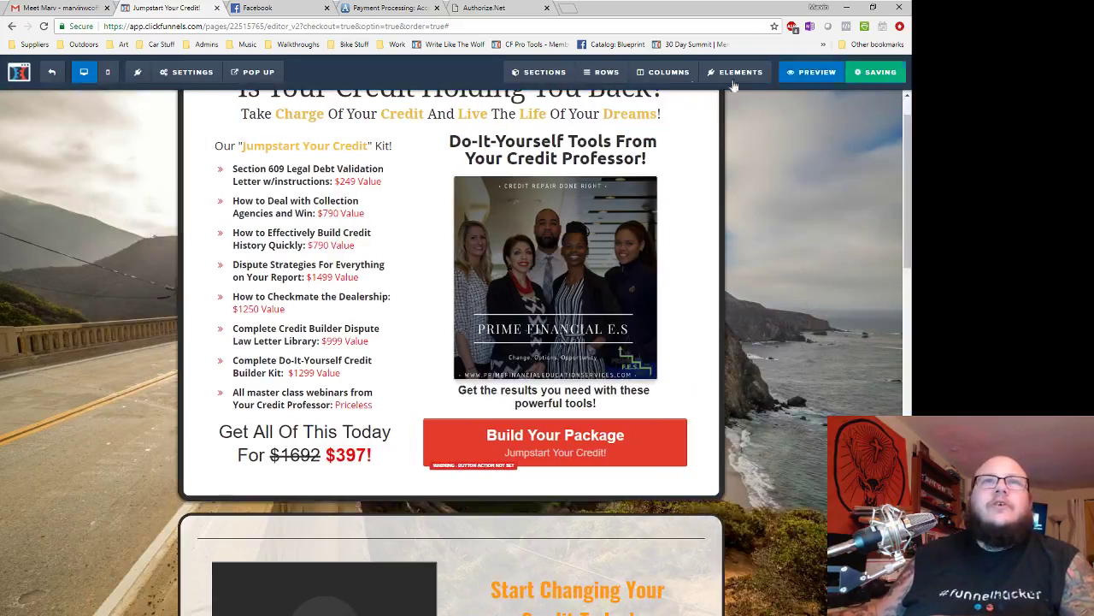
- Leave the page editor, open the live page of the Build A Package funnel step, and copy its web address
{"action": "left_click", "coordinate": [52, 75]}
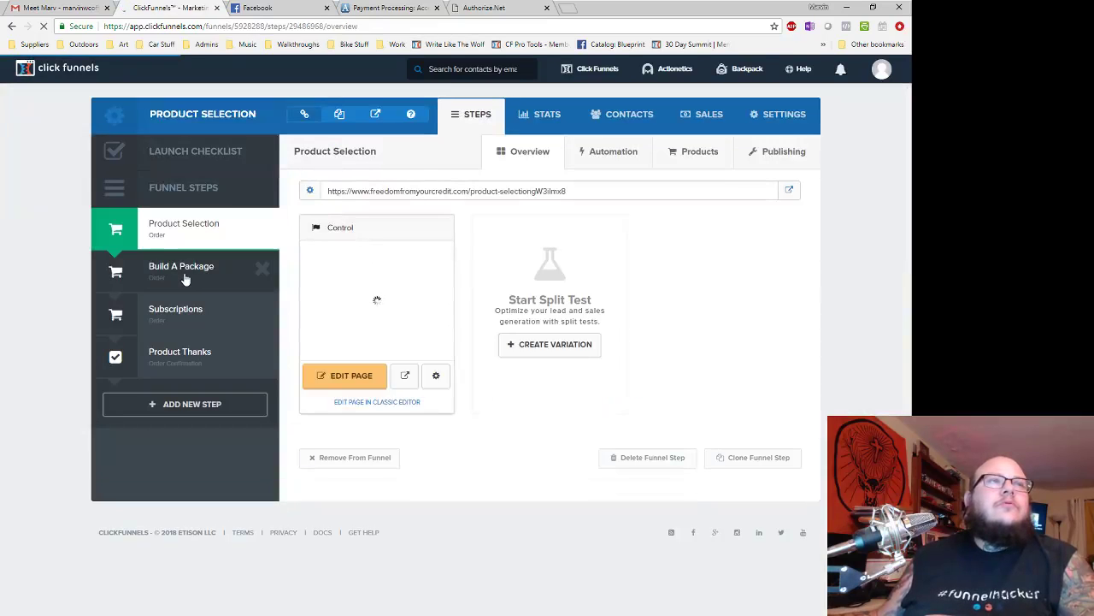
{"action": "left_click", "coordinate": [185, 272]}
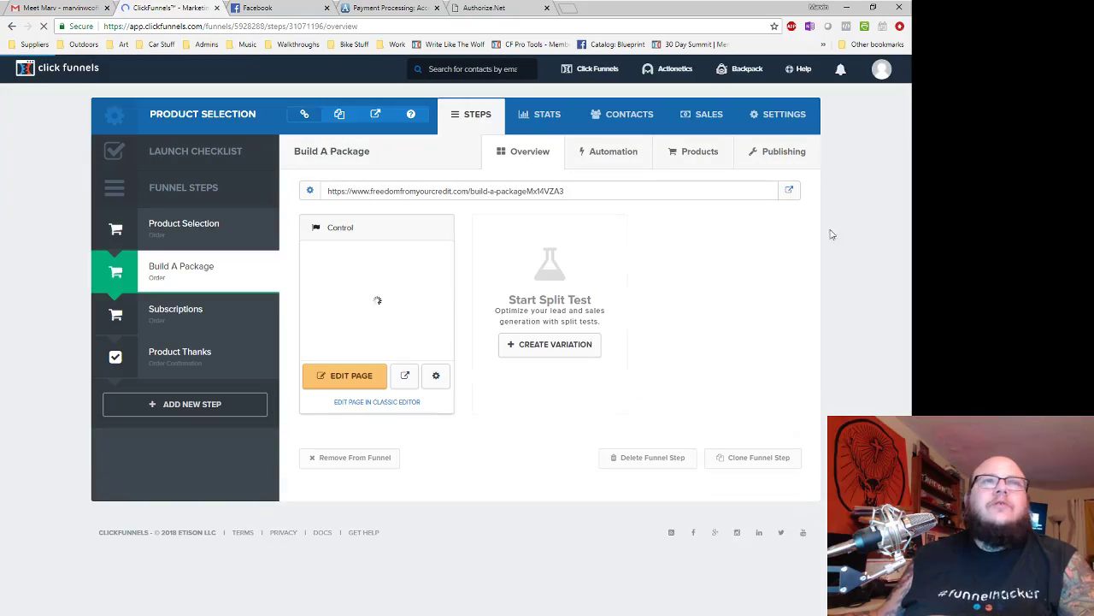
{"action": "left_click", "coordinate": [787, 192]}
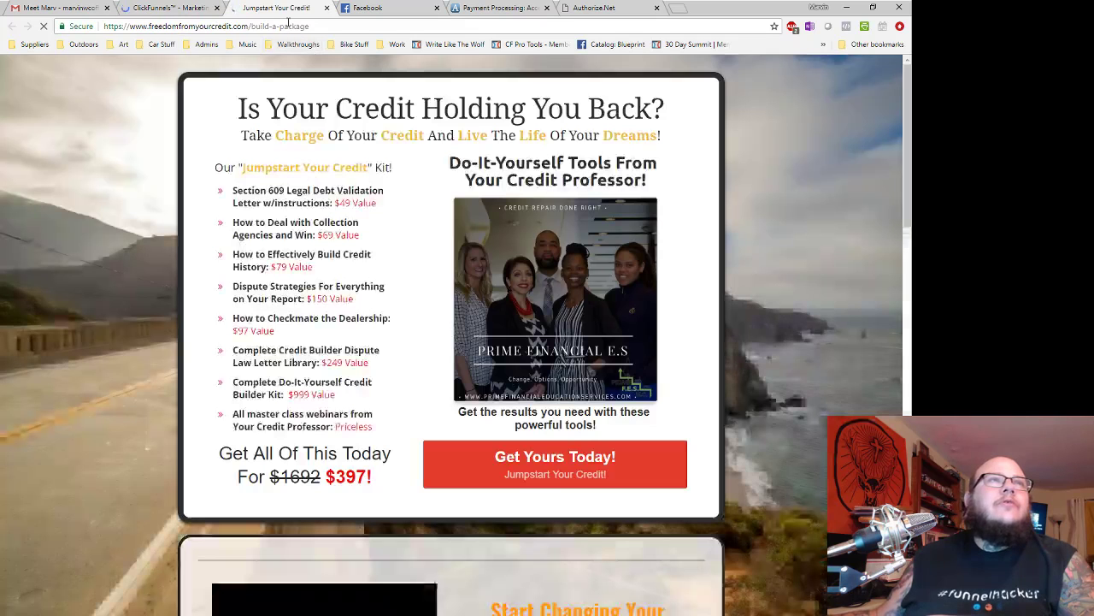
{"action": "left_click", "coordinate": [291, 26]}
{"action": "right_click", "coordinate": [291, 25]}
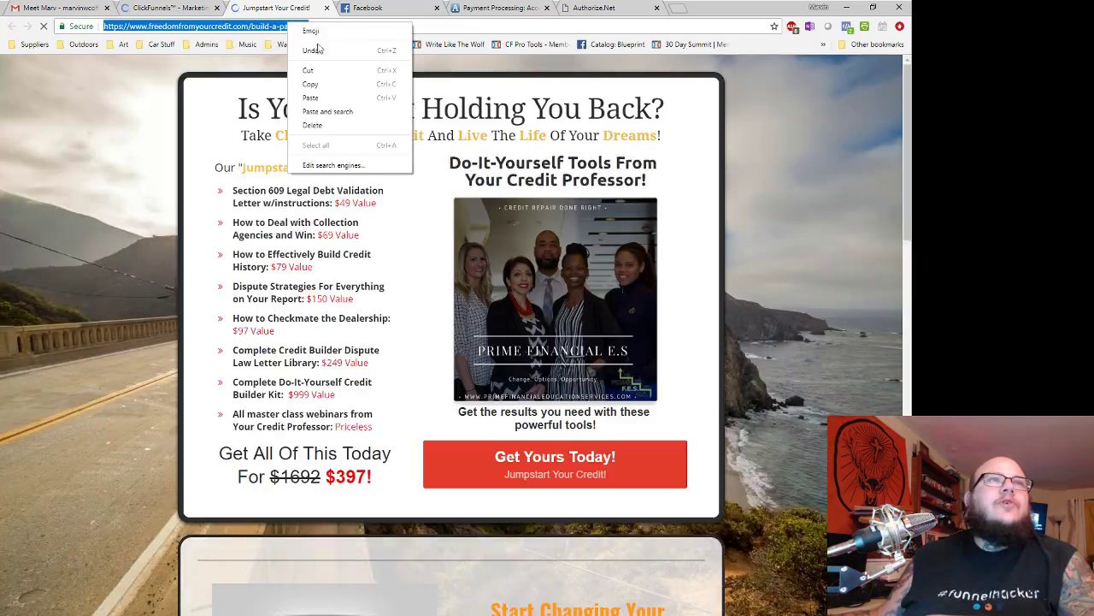
{"action": "left_click", "coordinate": [311, 85]}
- Return to the funnel's Product Selection step and open its page for editing
{"action": "left_click", "coordinate": [170, 7]}
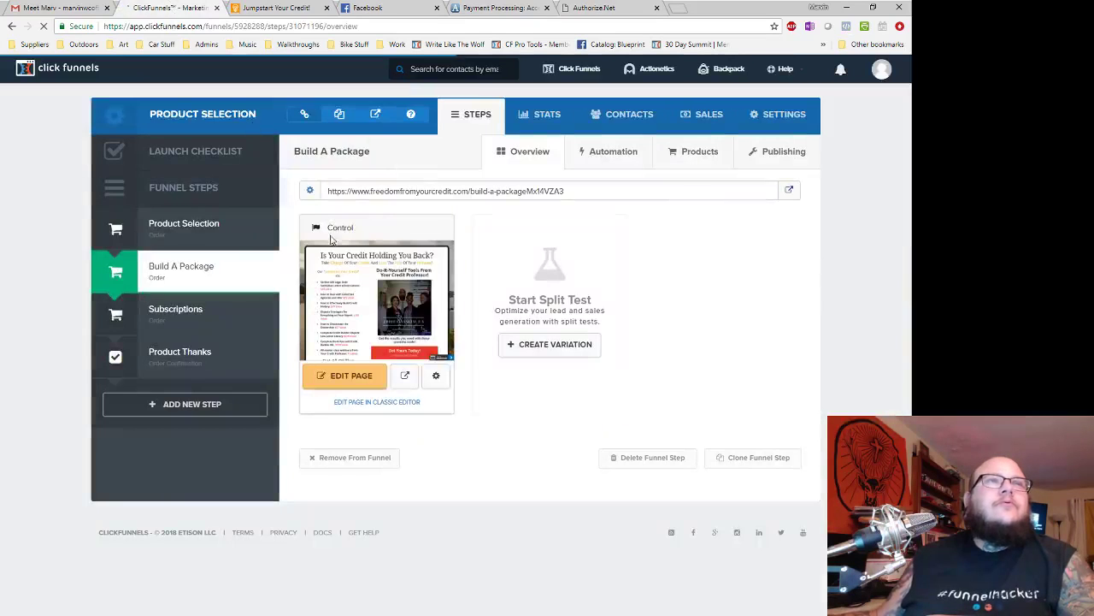
{"action": "left_click", "coordinate": [176, 223]}
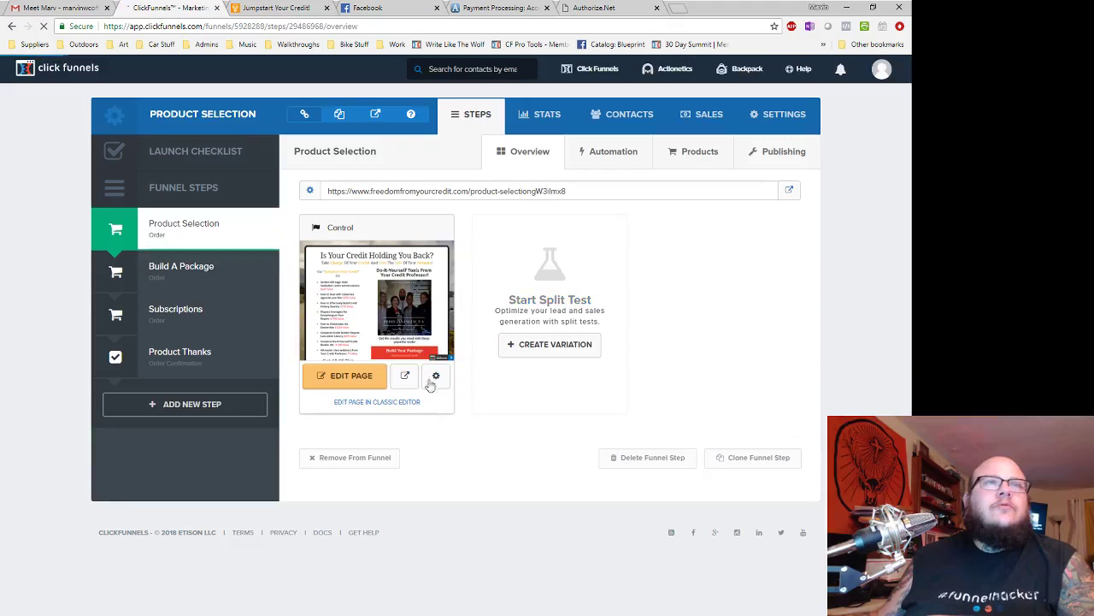
{"action": "left_click", "coordinate": [363, 381]}
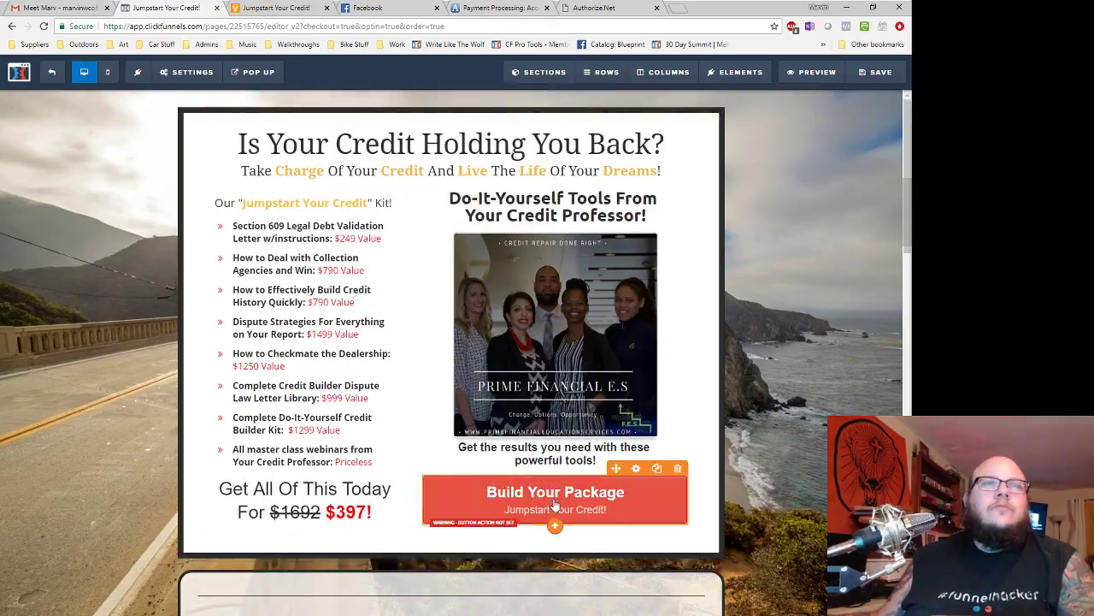
{"action": "left_click", "coordinate": [555, 505]}
{"action": "left_click", "coordinate": [814, 205]}
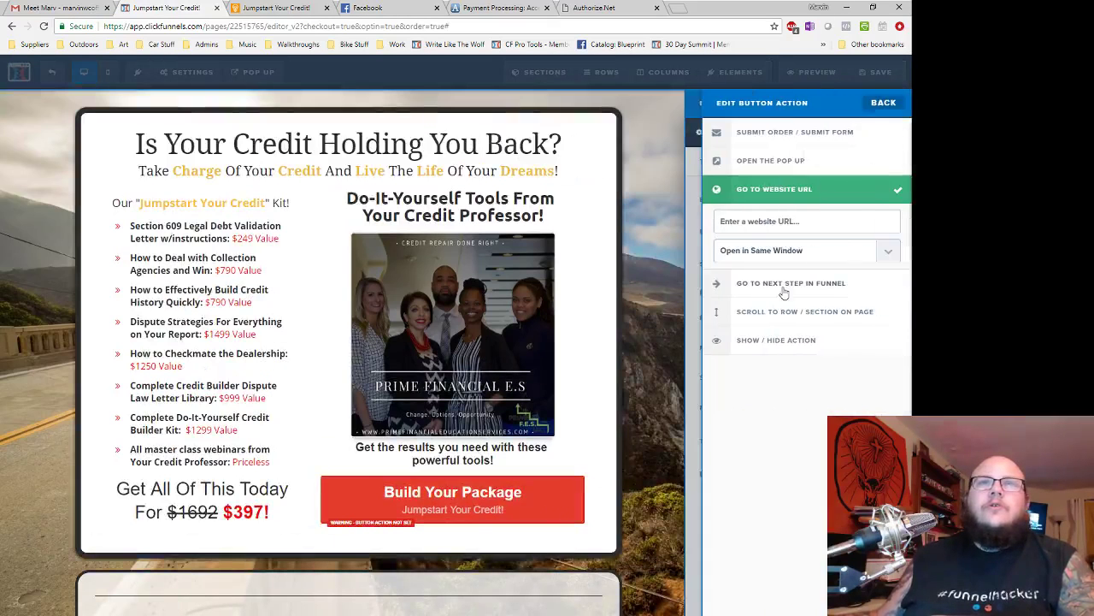
{"action": "left_click", "coordinate": [814, 221]}
{"action": "key", "text": "ctrl+v"}
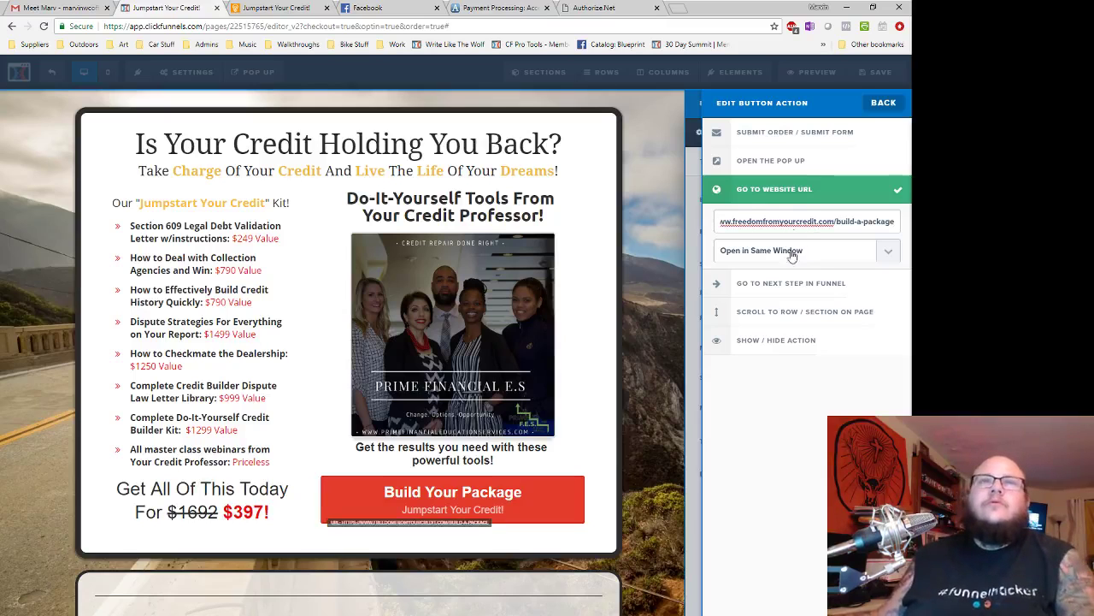
{"action": "left_click", "coordinate": [650, 384]}
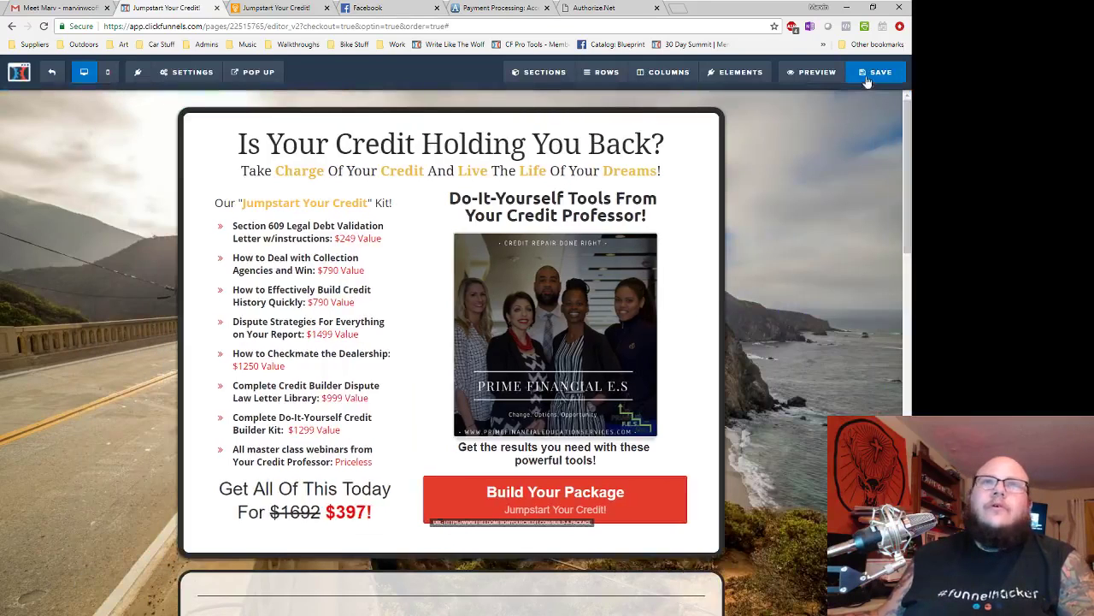
{"action": "left_click", "coordinate": [867, 80]}
- Review the Platinum and Gold package sections, examining their feature lists, prices and sign-up buttons
{"action": "scroll", "coordinate": [695, 359], "scroll_direction": "down", "scroll_amount": 2}
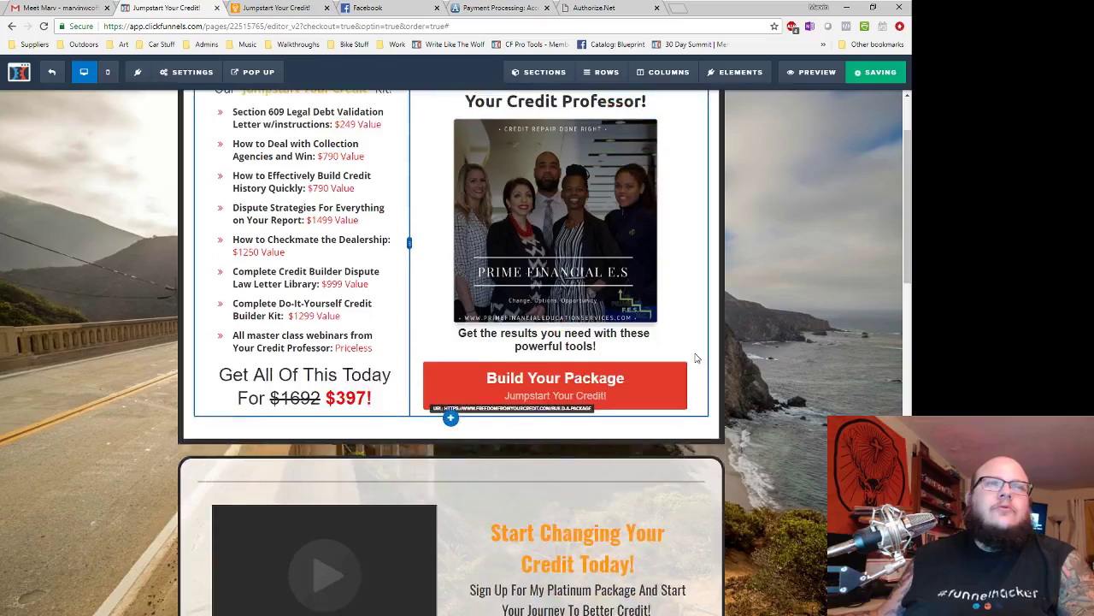
{"action": "scroll", "coordinate": [697, 359], "scroll_direction": "down", "scroll_amount": 5}
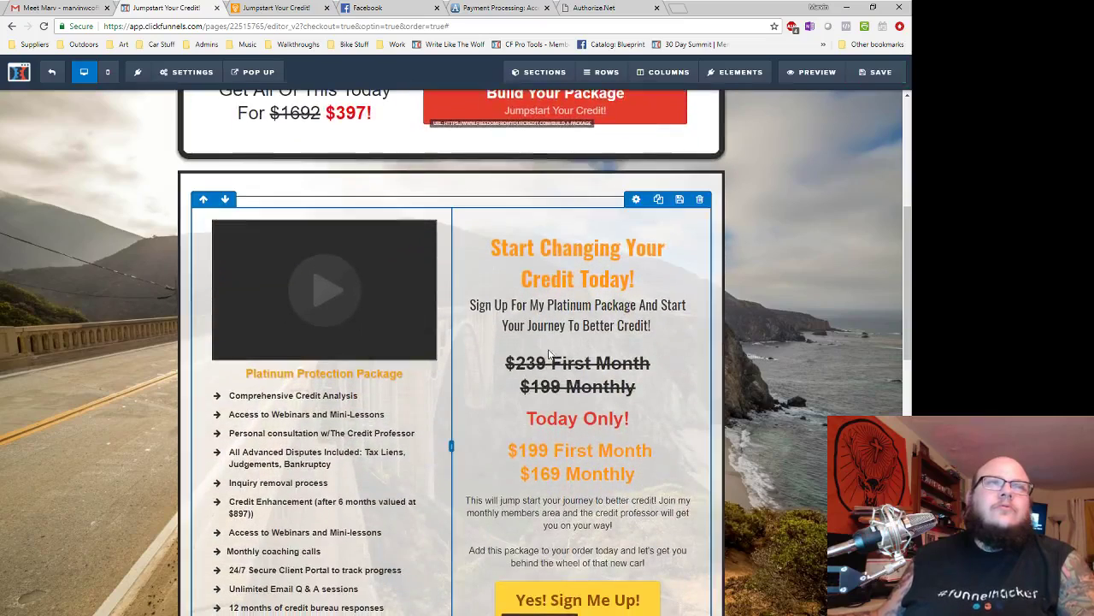
{"action": "scroll", "coordinate": [634, 366], "scroll_direction": "down", "scroll_amount": 2}
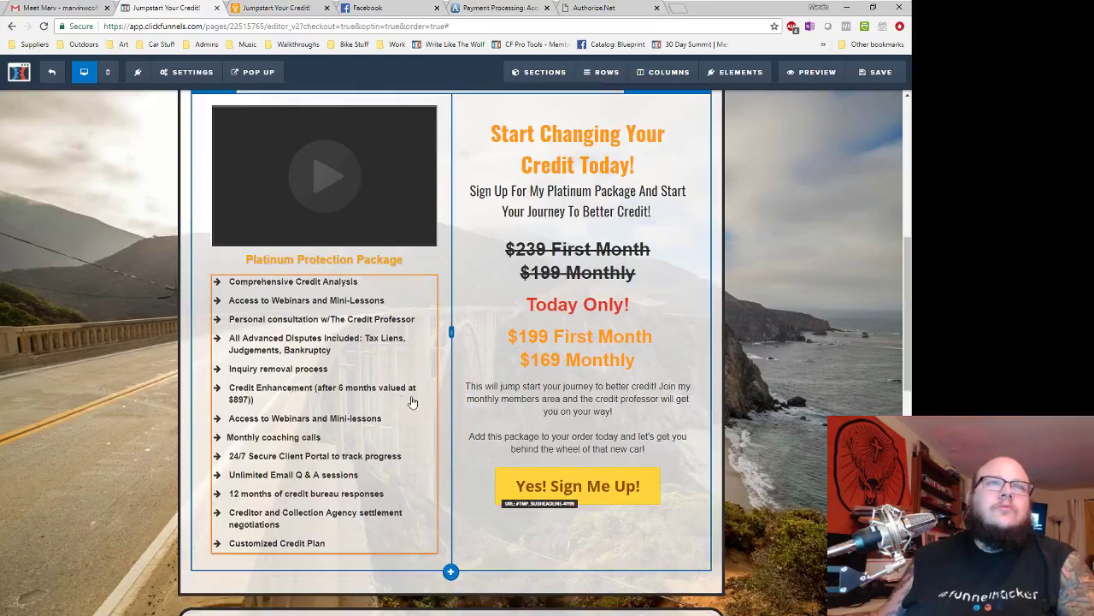
{"action": "scroll", "coordinate": [537, 395], "scroll_direction": "up", "scroll_amount": 1}
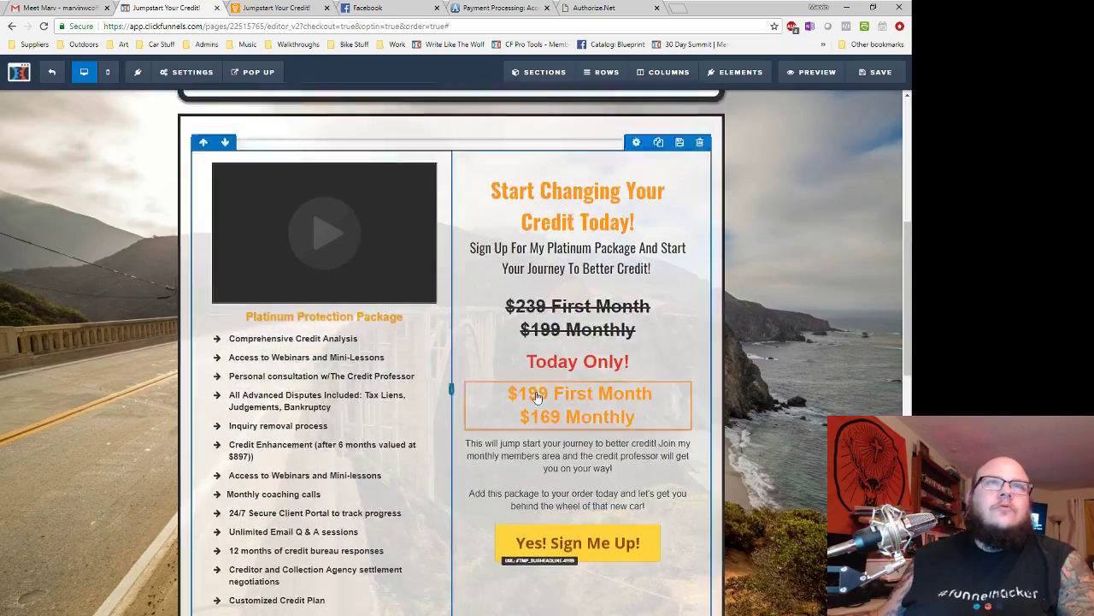
{"action": "scroll", "coordinate": [537, 395], "scroll_direction": "up", "scroll_amount": 1}
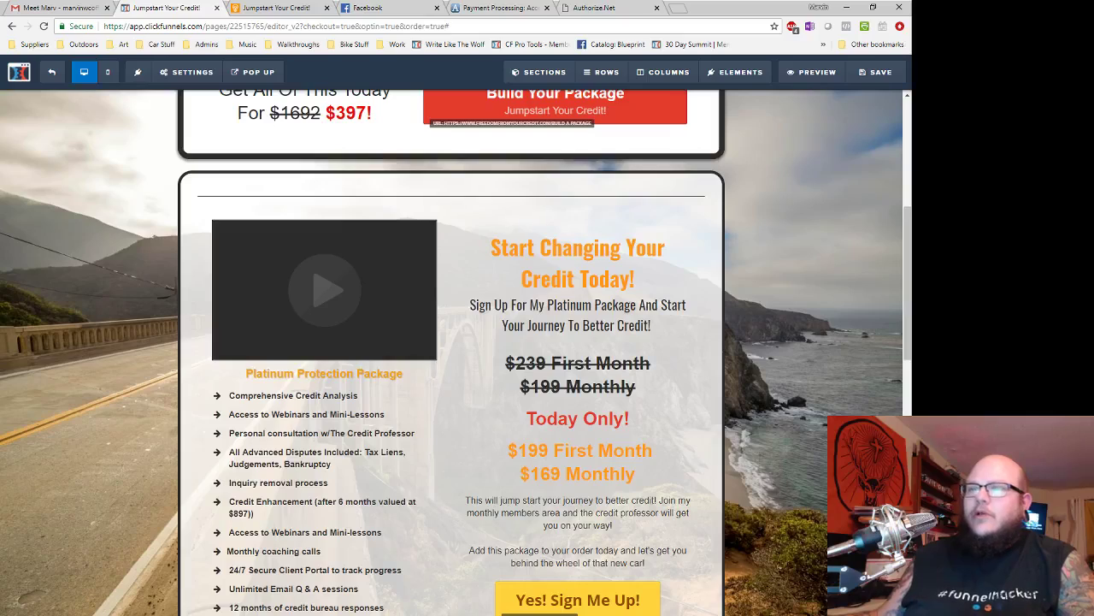
{"action": "scroll", "coordinate": [457, 389], "scroll_direction": "down", "scroll_amount": 5}
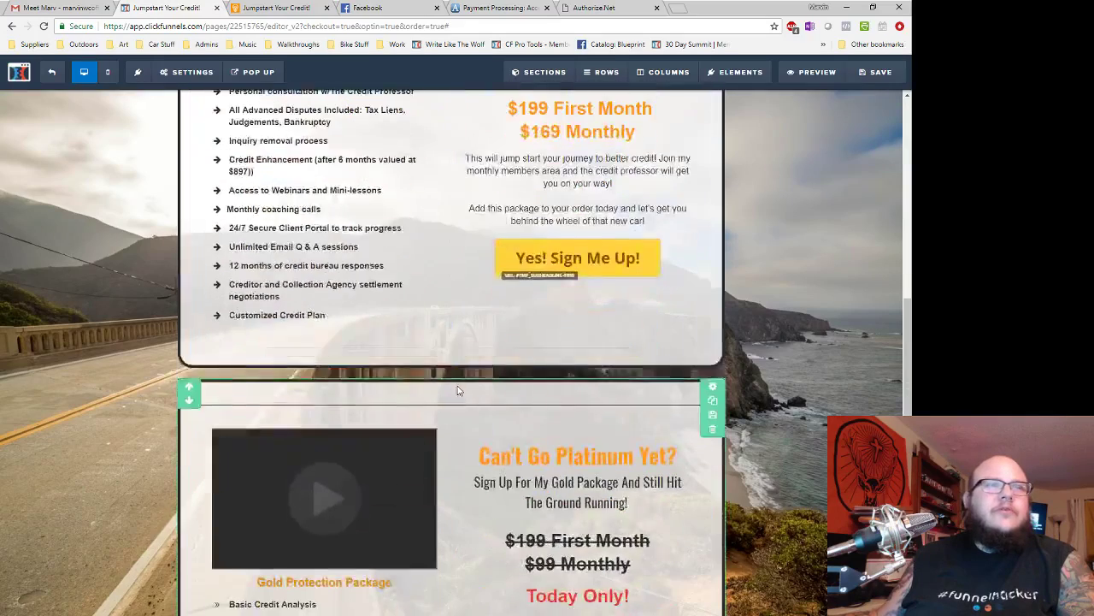
{"action": "scroll", "coordinate": [457, 390], "scroll_direction": "down", "scroll_amount": 3}
{"action": "scroll", "coordinate": [457, 390], "scroll_direction": "up", "scroll_amount": 4}
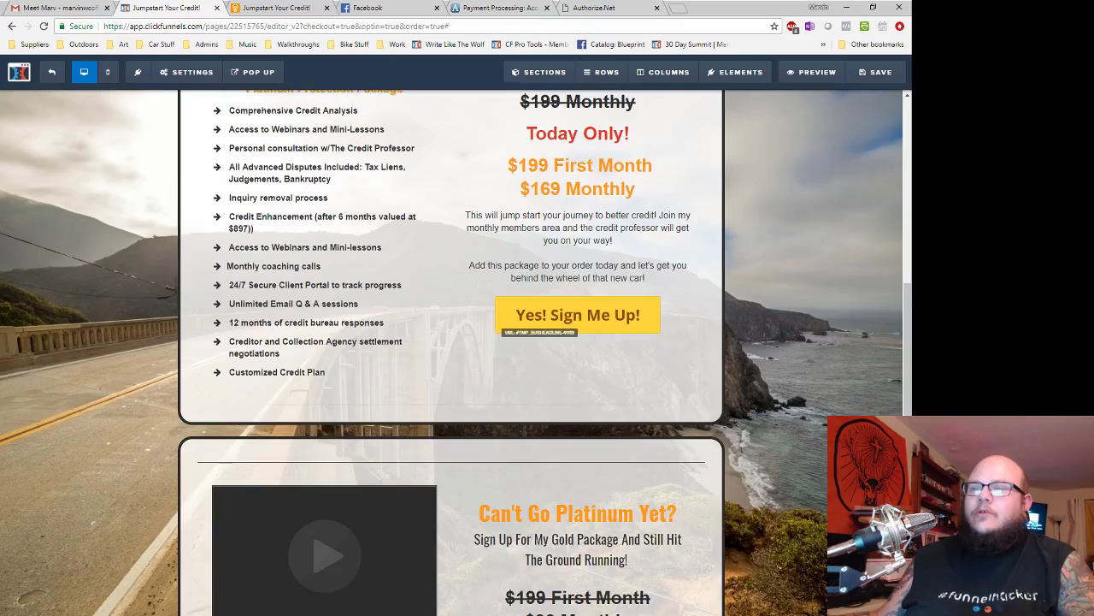
{"action": "scroll", "coordinate": [550, 255], "scroll_direction": "up", "scroll_amount": 4}
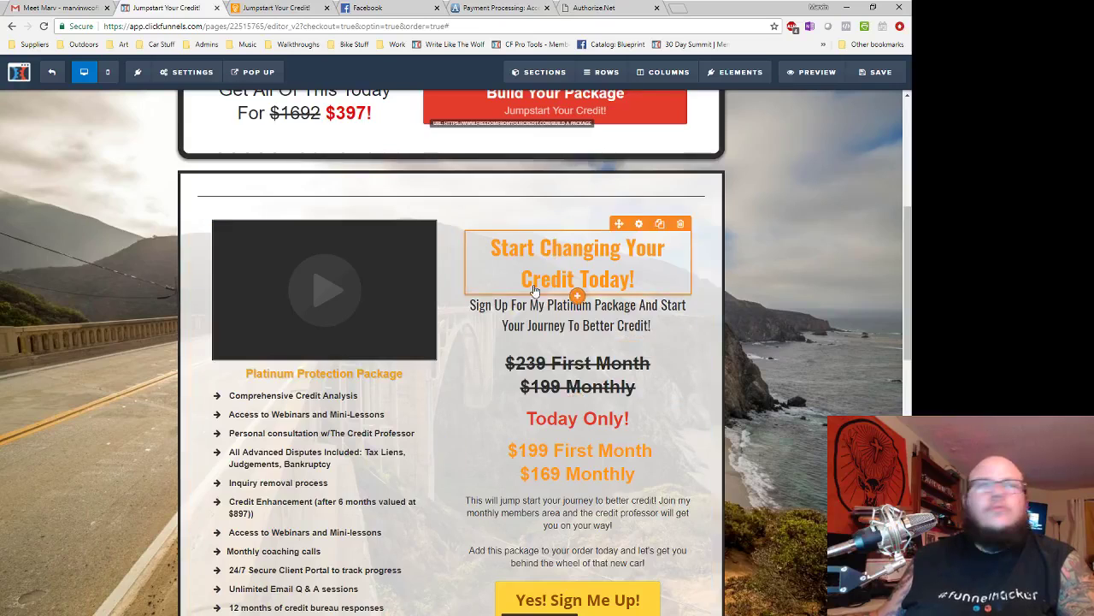
{"action": "scroll", "coordinate": [535, 289], "scroll_direction": "down", "scroll_amount": 1}
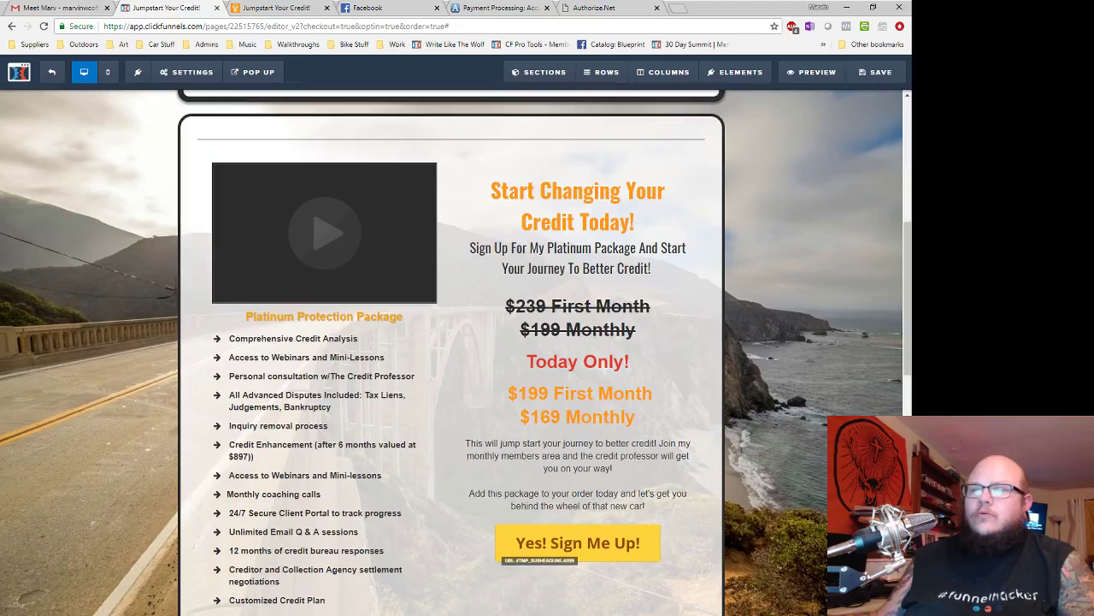
{"action": "left_click", "coordinate": [272, 359]}
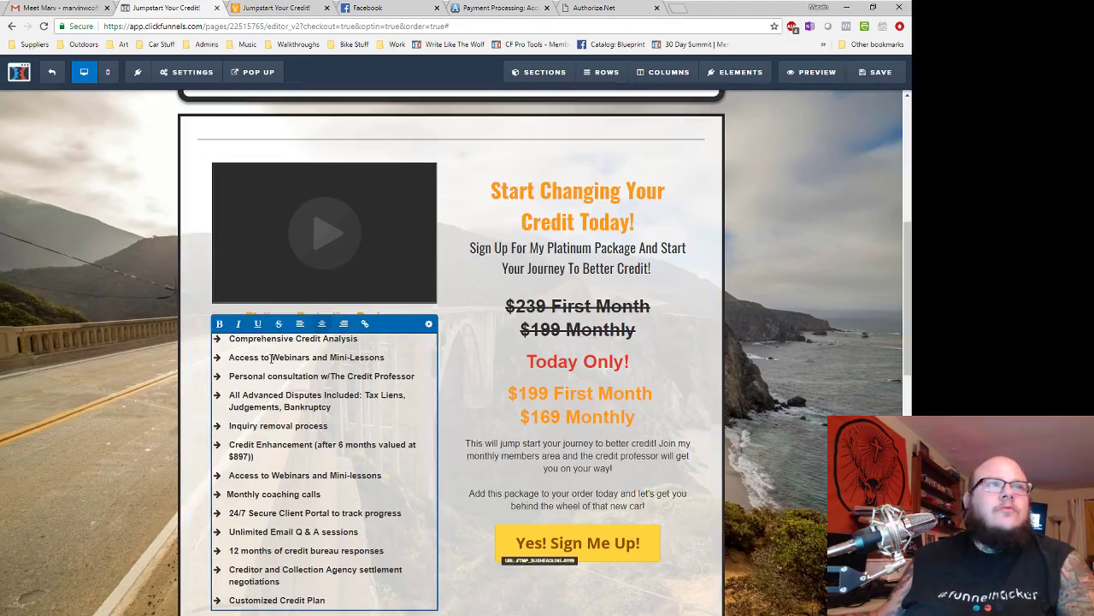
{"action": "left_click_drag", "start_coordinate": [270, 358], "coordinate": [384, 360]}
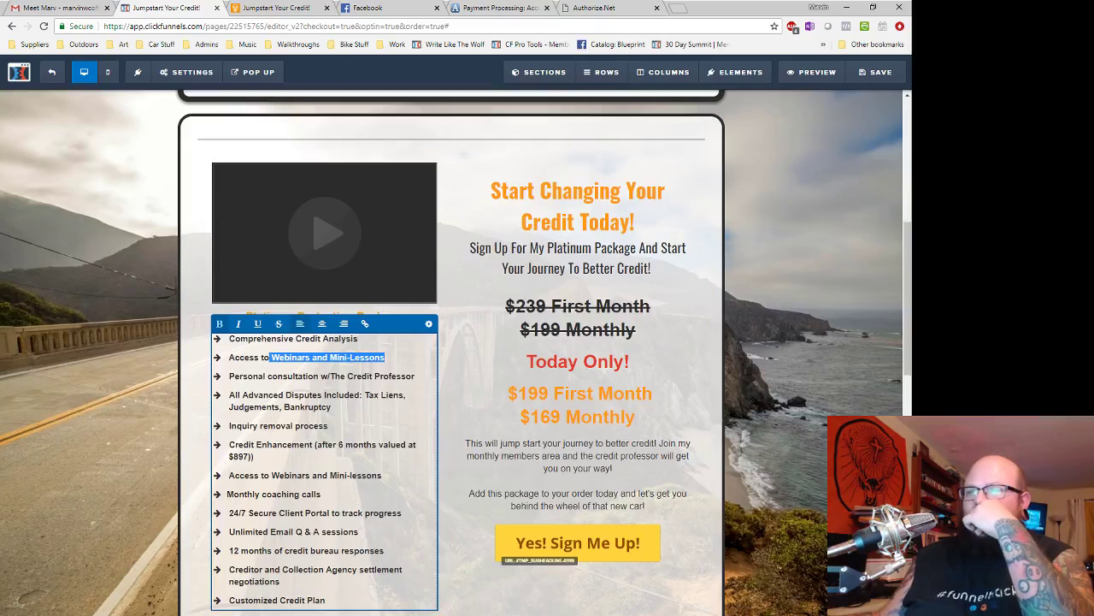
{"action": "key", "text": "alt+Tab"}
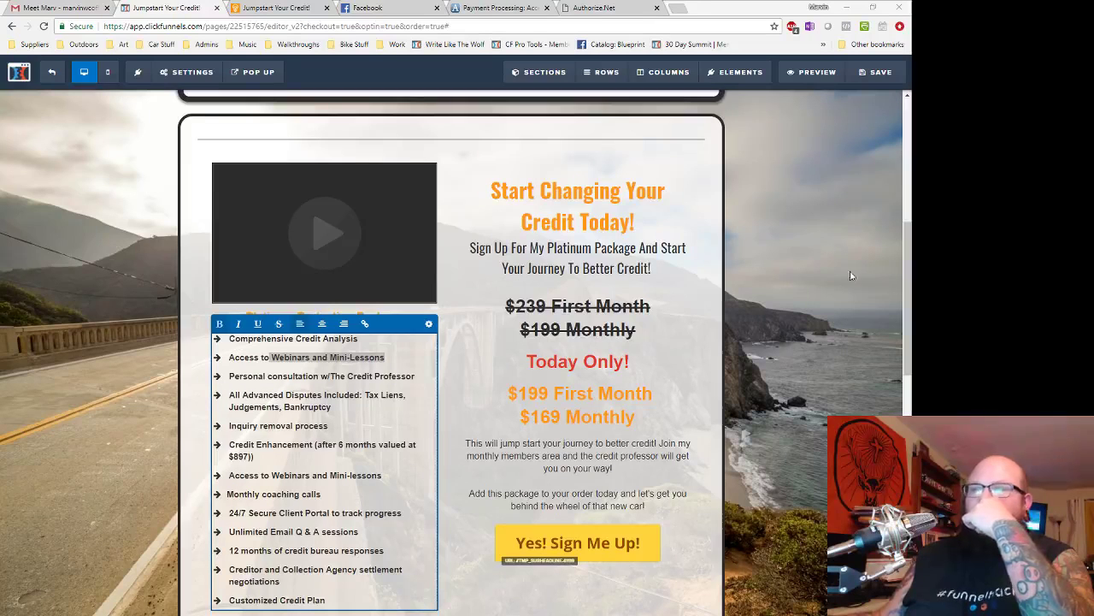
{"action": "left_click", "coordinate": [380, 367]}
{"action": "left_click_drag", "start_coordinate": [386, 358], "coordinate": [228, 358]}
{"action": "right_click", "coordinate": [233, 357]}
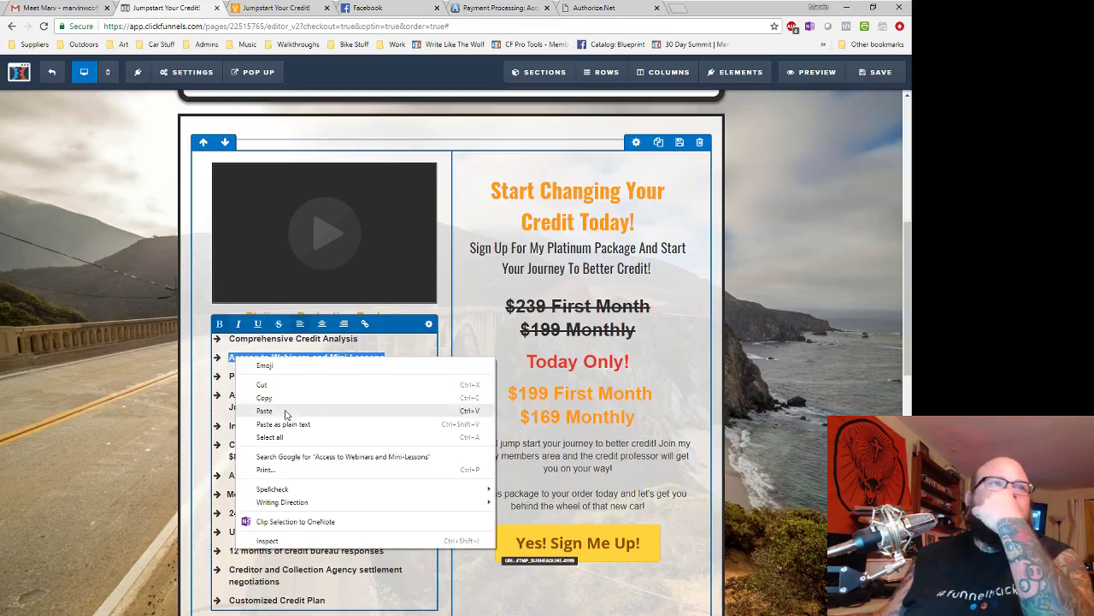
{"action": "left_click", "coordinate": [286, 410]}
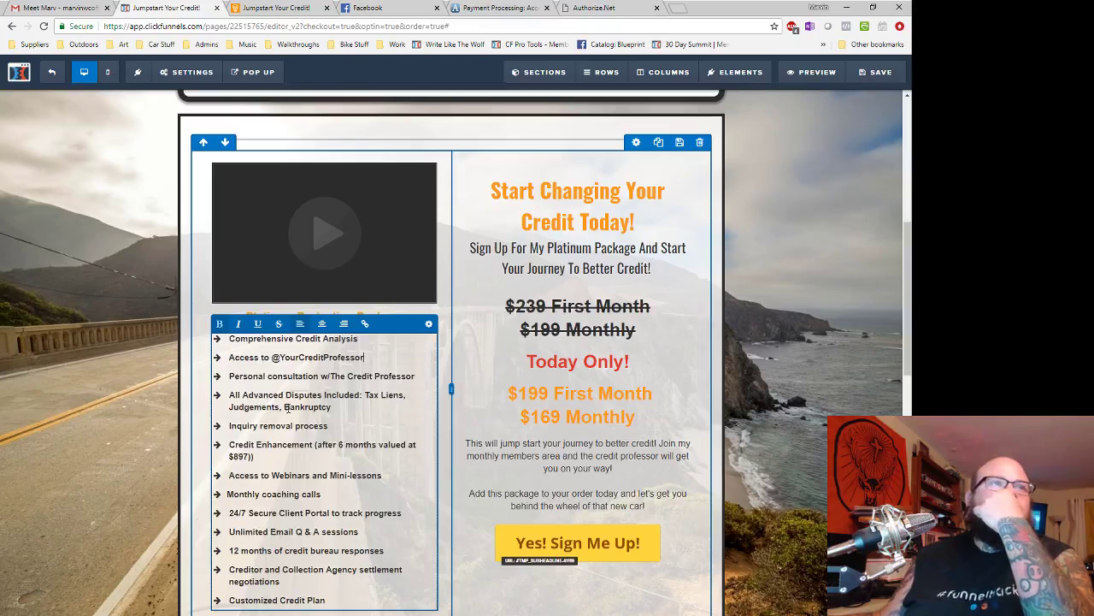
{"action": "double_click", "coordinate": [339, 376]}
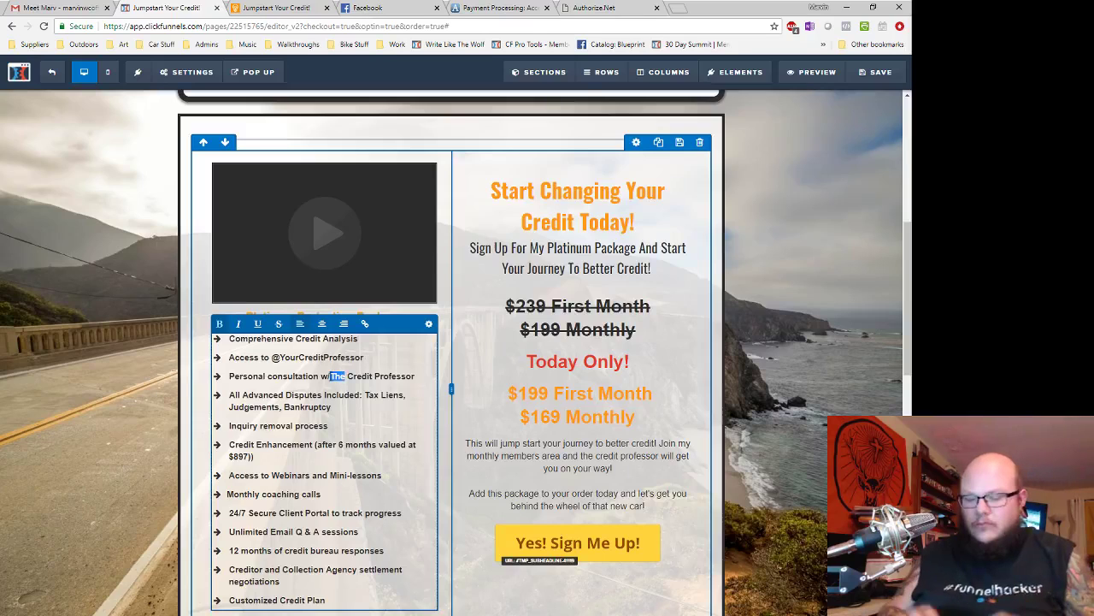
{"action": "type", "text": "Your"}
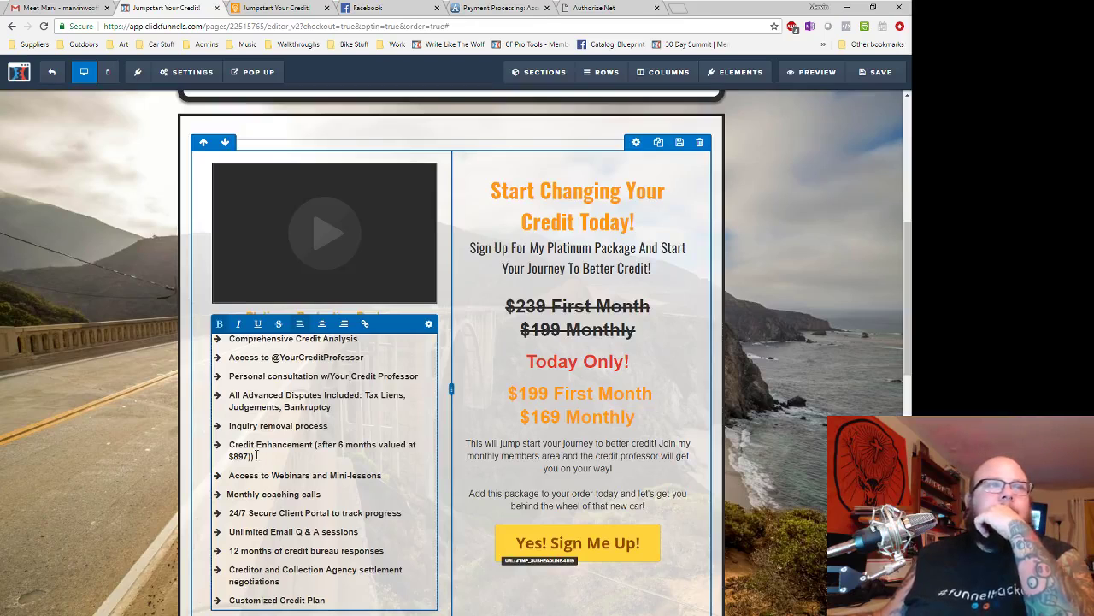
- Delete the Credit Enhancement bullet and the remaining "Access to Webinars and Mini-lessons" bullet from the Platinum package list
{"action": "left_click_drag", "start_coordinate": [302, 458], "coordinate": [214, 449]}
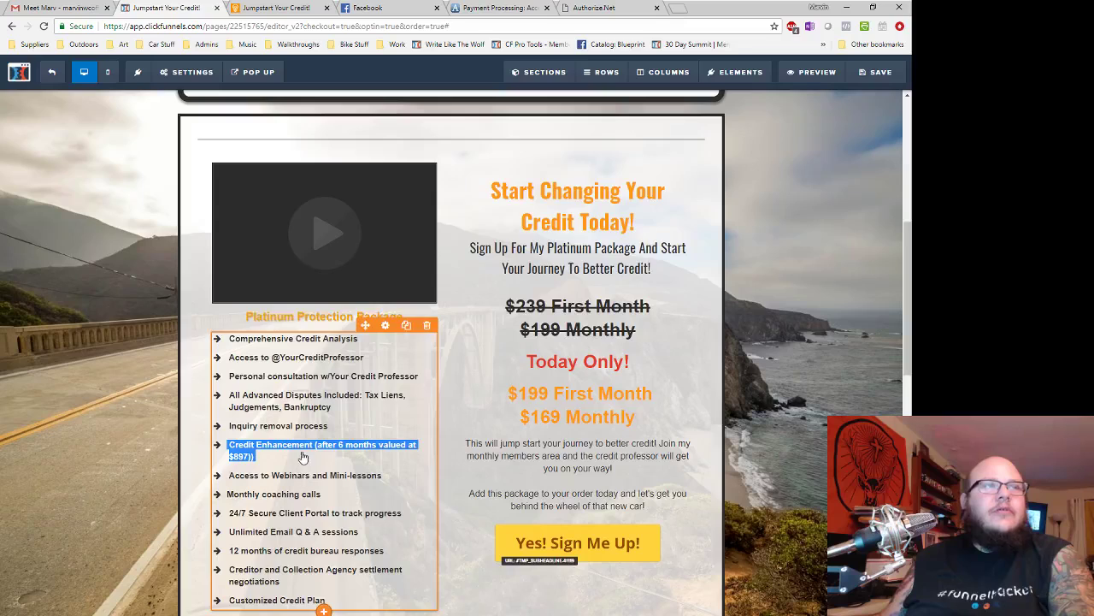
{"action": "mouse_move", "coordinate": [248, 449]}
{"action": "key", "text": "BackSpace"}
{"action": "key", "text": "BackSpace"}
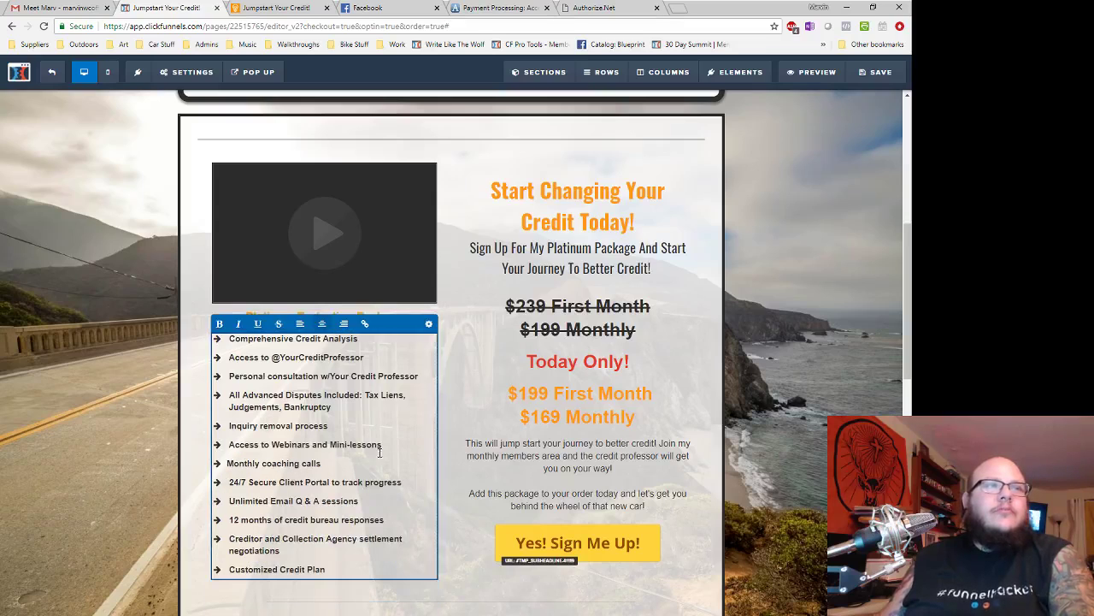
{"action": "left_click_drag", "start_coordinate": [384, 444], "coordinate": [230, 445]}
{"action": "key", "text": "BackSpace"}
{"action": "key", "text": "BackSpace"}
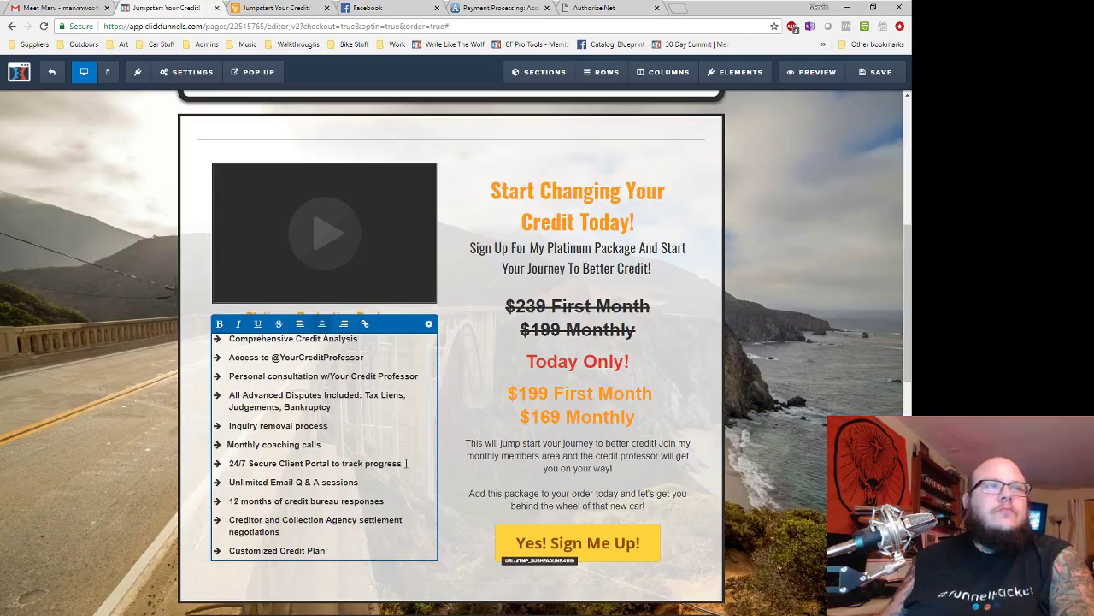
{"action": "mouse_move", "coordinate": [326, 552]}
{"action": "left_mouse_down"}
{"action": "mouse_move", "coordinate": [227, 444]}
{"action": "mouse_move", "coordinate": [229, 432]}
{"action": "mouse_move", "coordinate": [335, 554]}
{"action": "left_mouse_up"}
{"action": "key", "text": "BackSpace"}
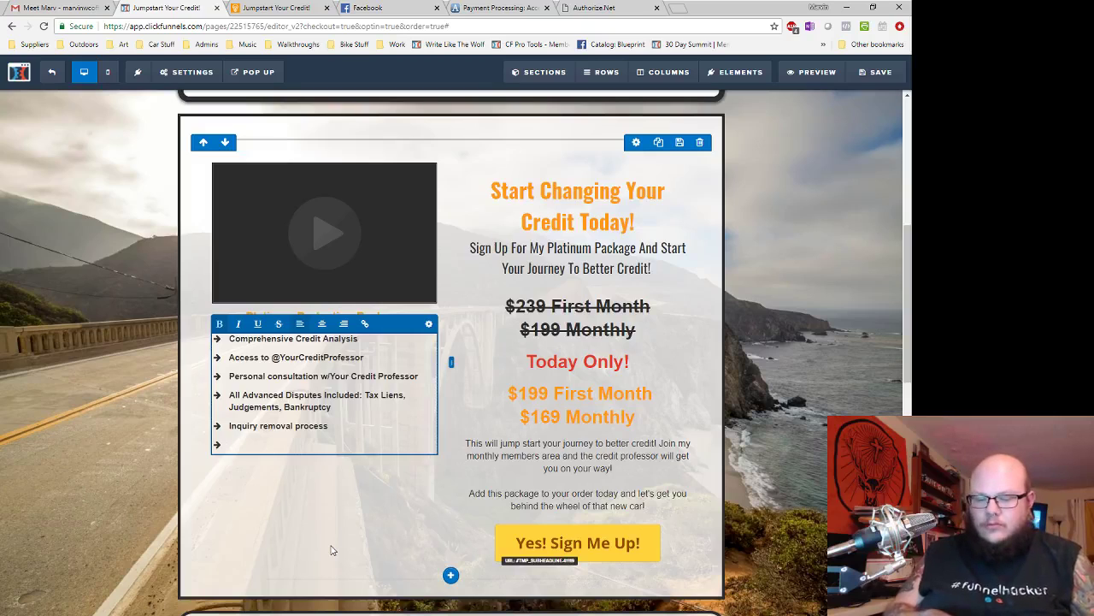
{"action": "type", "text": "Bi-we"}
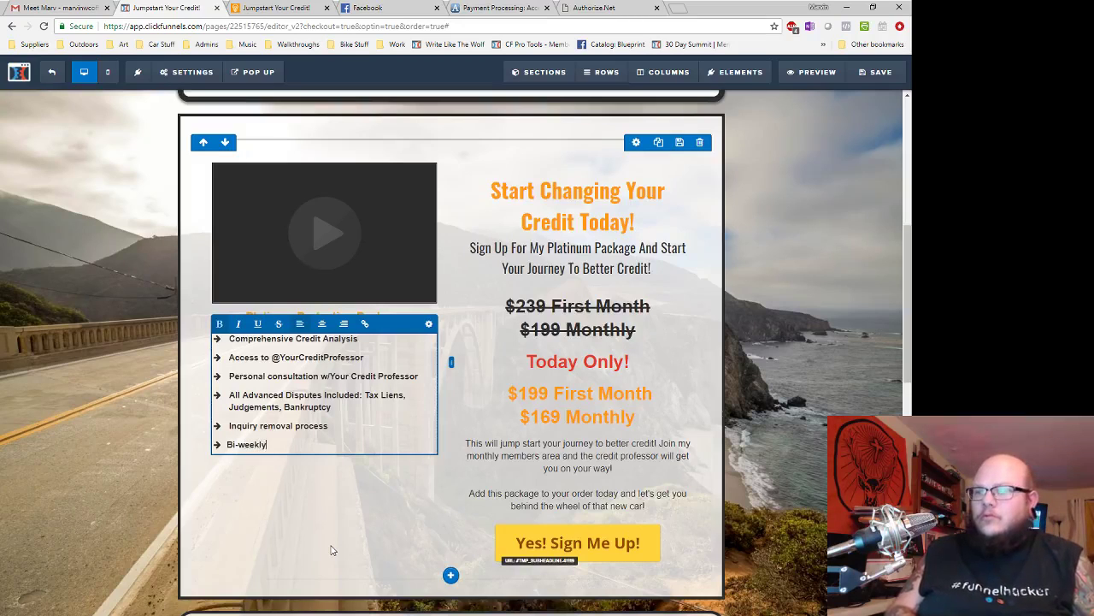
{"action": "type", "text": "ekly "}
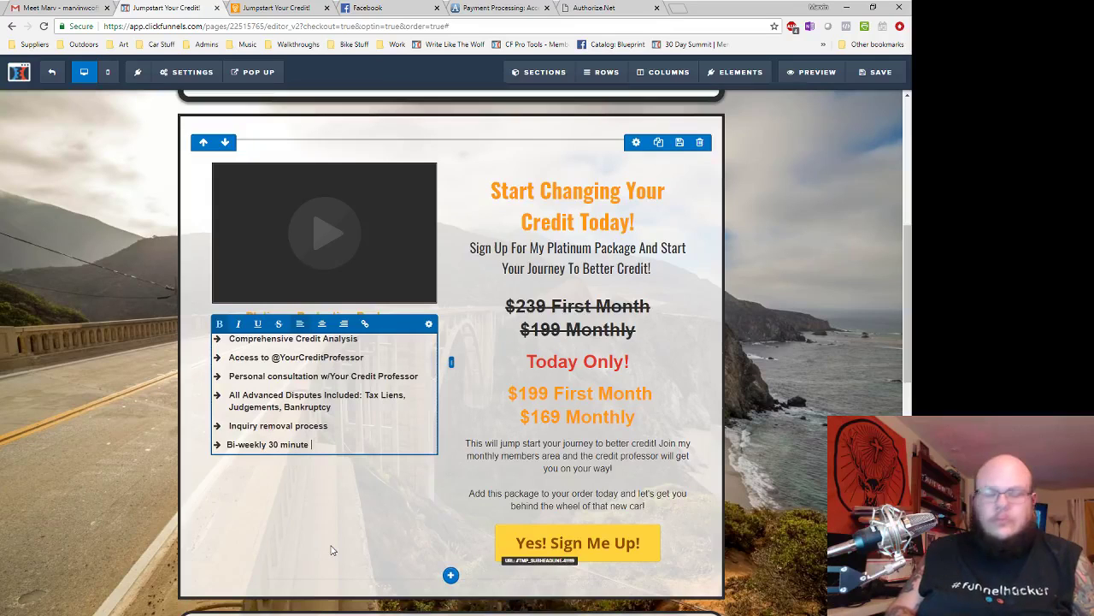
{"action": "type", "text": "30 minute coaching"}
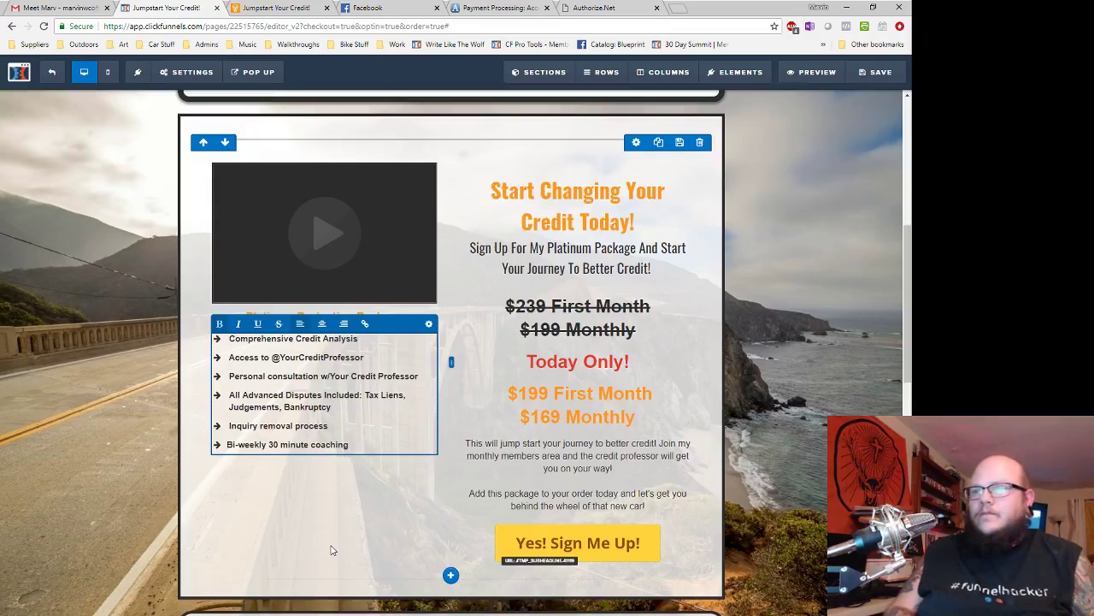
{"action": "type", "text": " calls"}
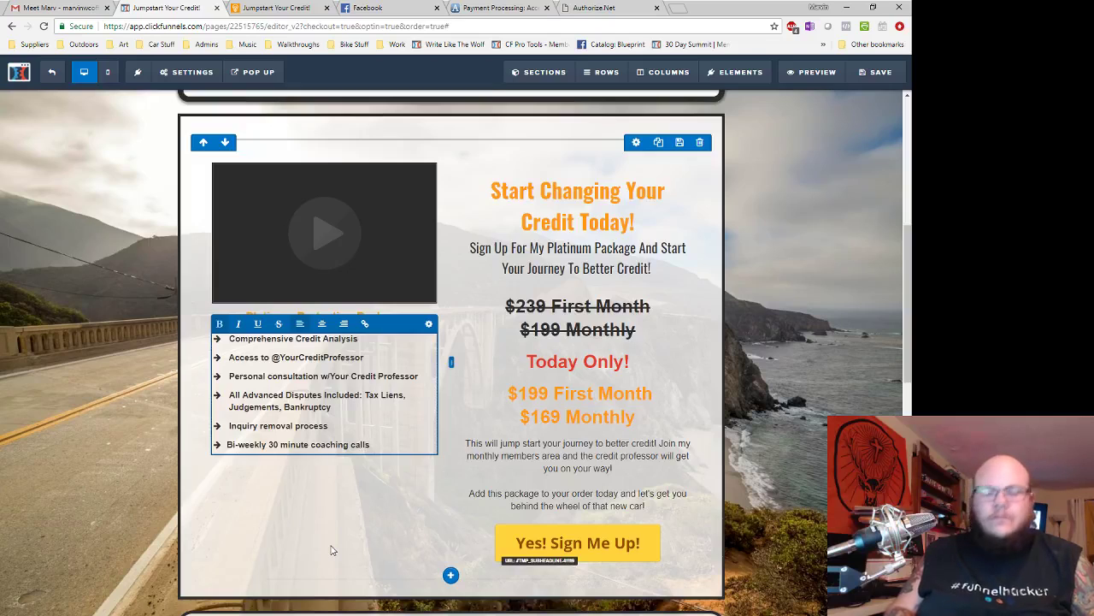
{"action": "type", "text": " with @"}
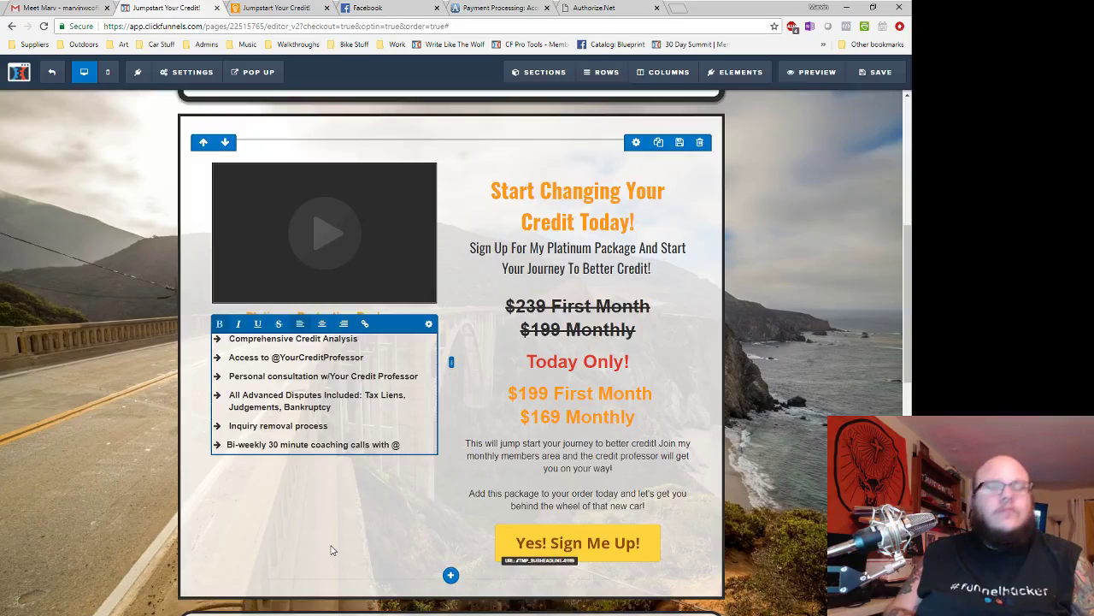
{"action": "type", "text": "YourCred"}
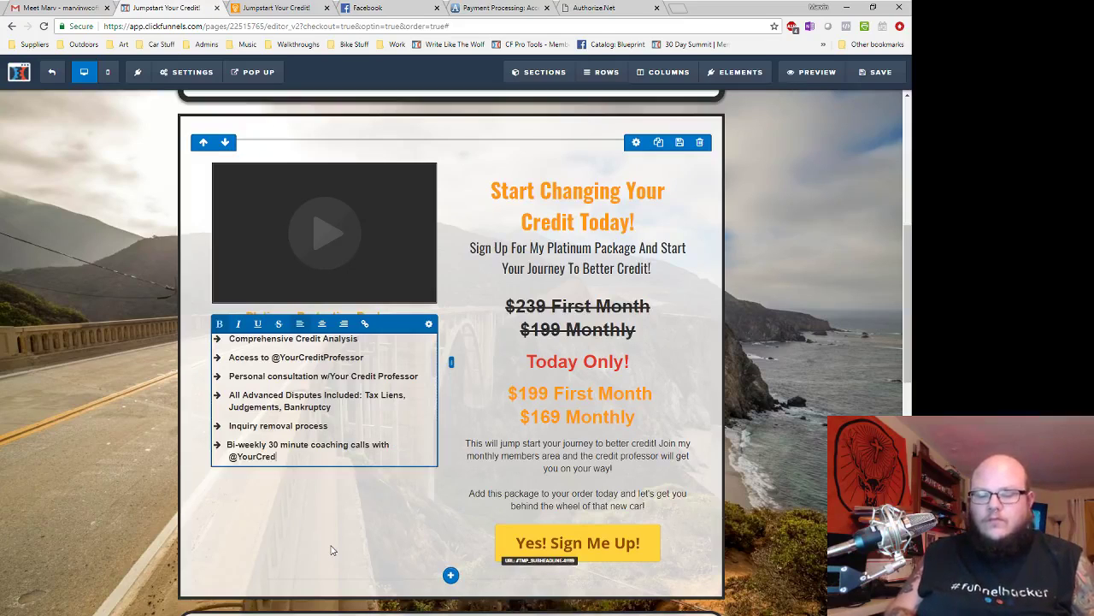
{"action": "type", "text": "itProfessor"}
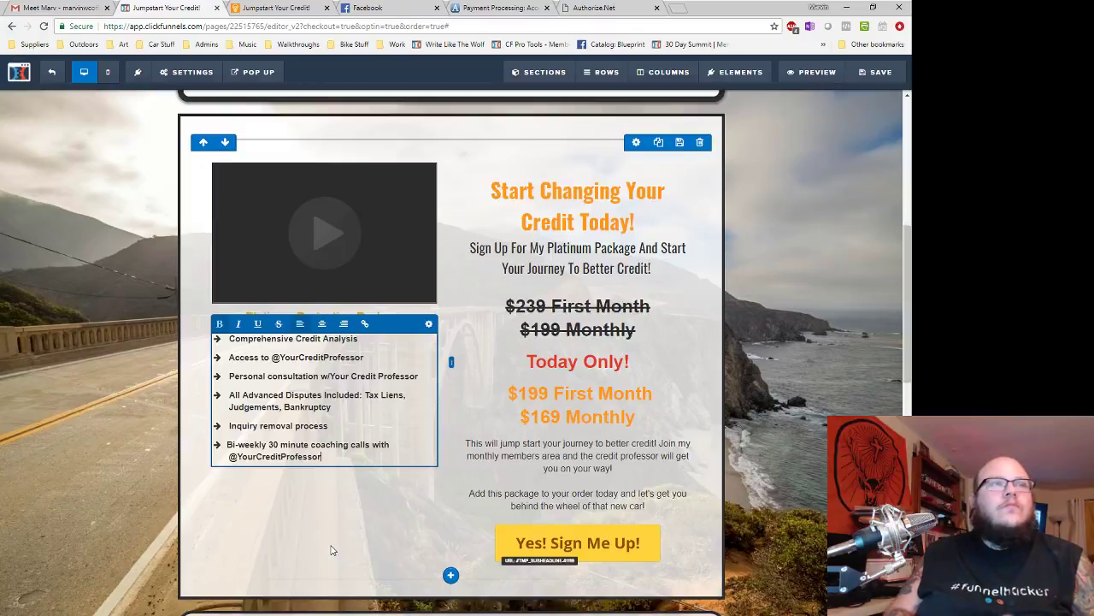
- Add a final Platinum package bullet reading "Unlimited disputes and responses on your behalf to credit bureaus"
{"action": "key", "text": "Return"}
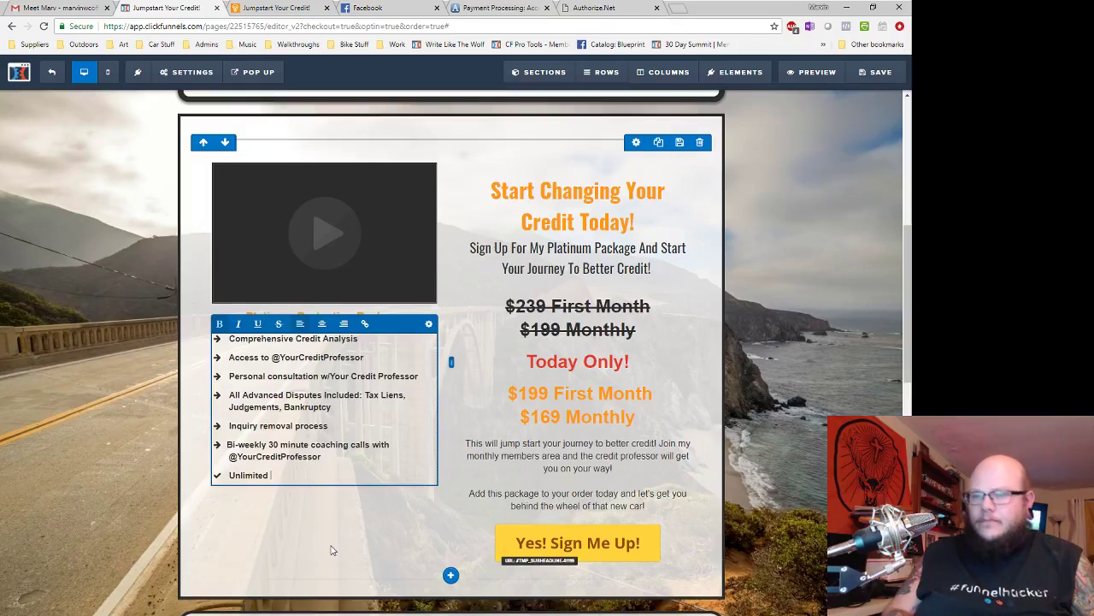
{"action": "type", "text": "Unlimited disputes"}
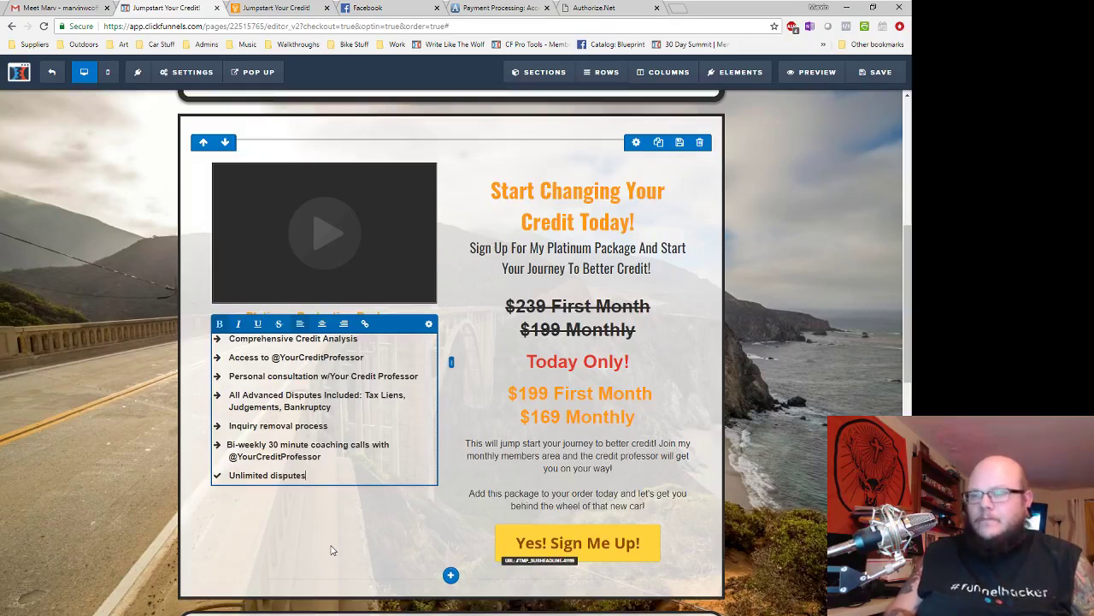
{"action": "type", "text": " and responses on y"}
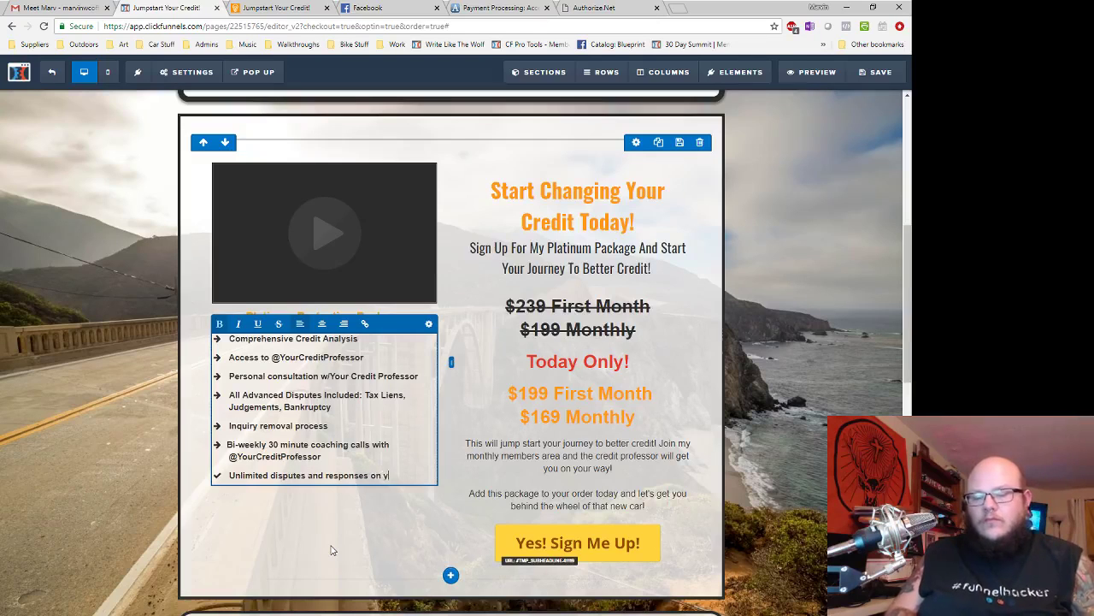
{"action": "type", "text": "our behalf"}
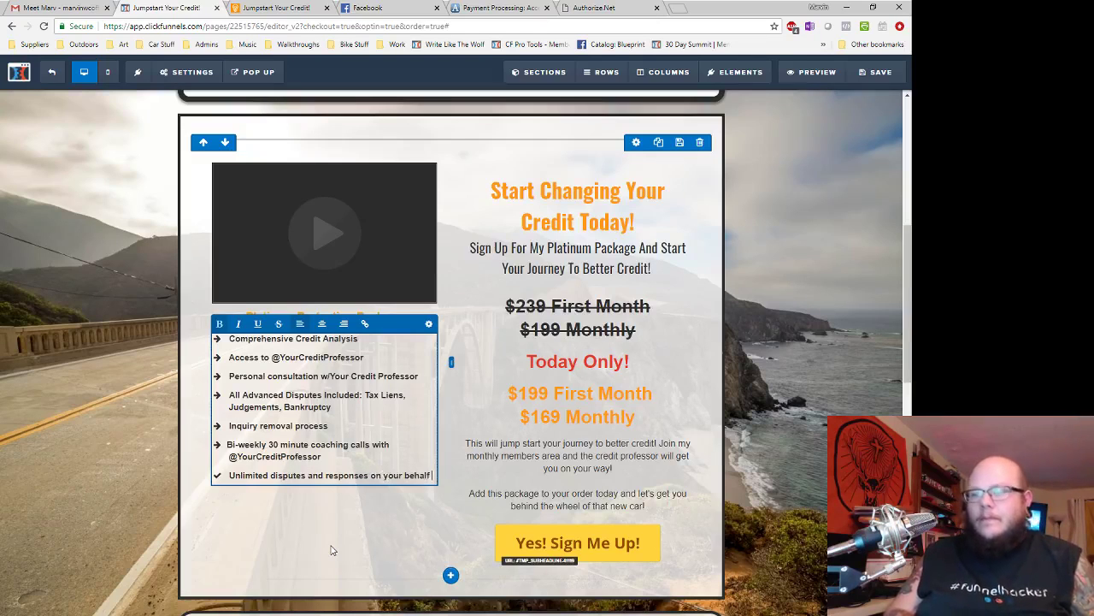
{"action": "type", "text": " to credit bureaus"}
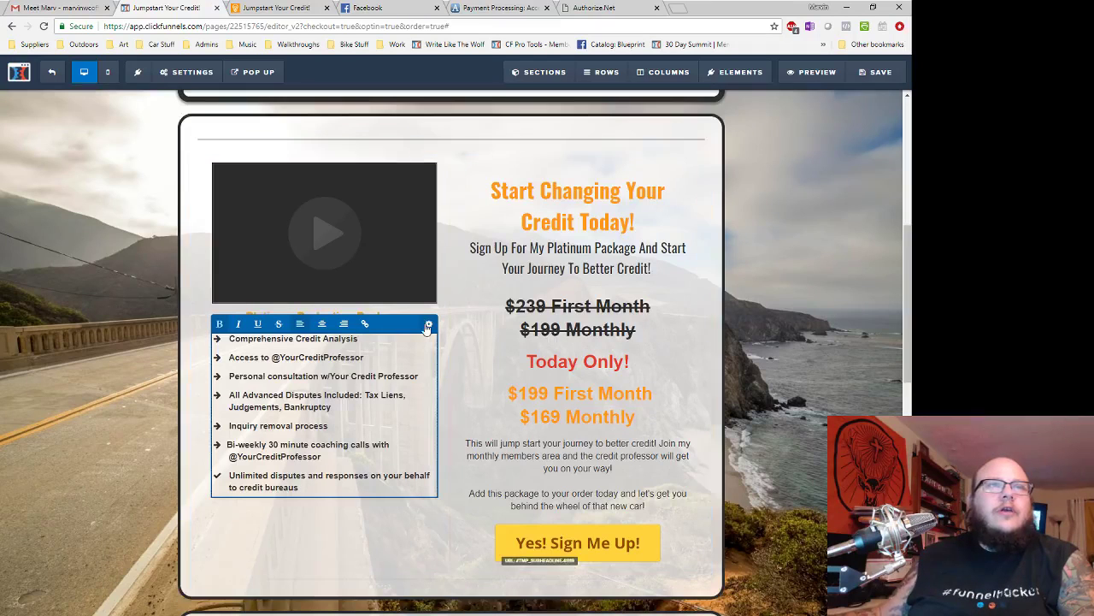
- Change the last Platinum bullet's icon from the check mark to the right arrow used by the other bullets
{"action": "left_click", "coordinate": [428, 324]}
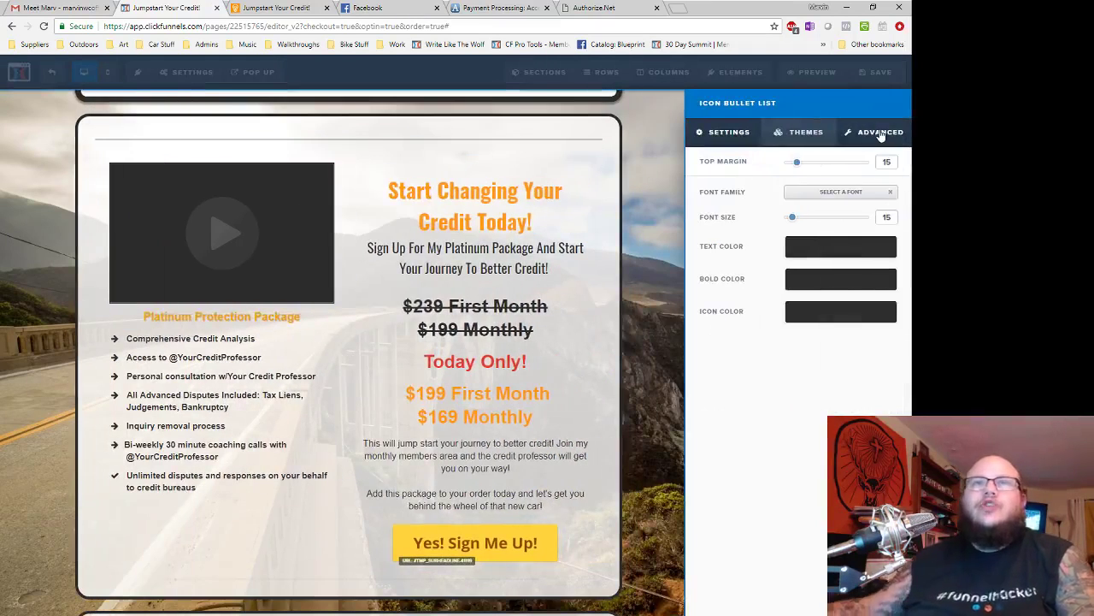
{"action": "left_click", "coordinate": [881, 132]}
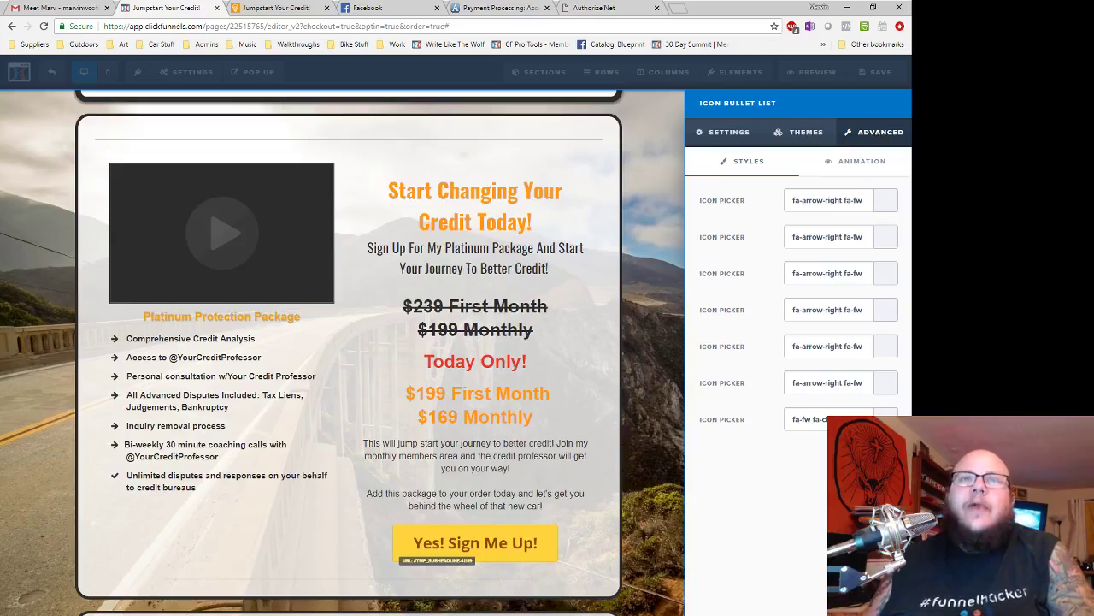
{"action": "left_click", "coordinate": [855, 419]}
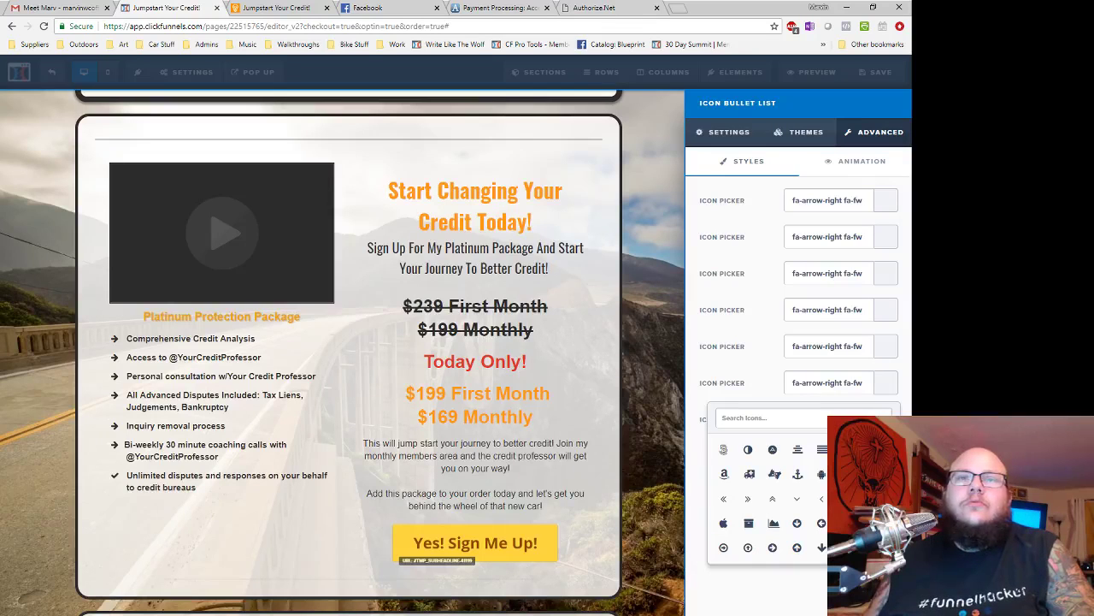
{"action": "left_click", "coordinate": [886, 386]}
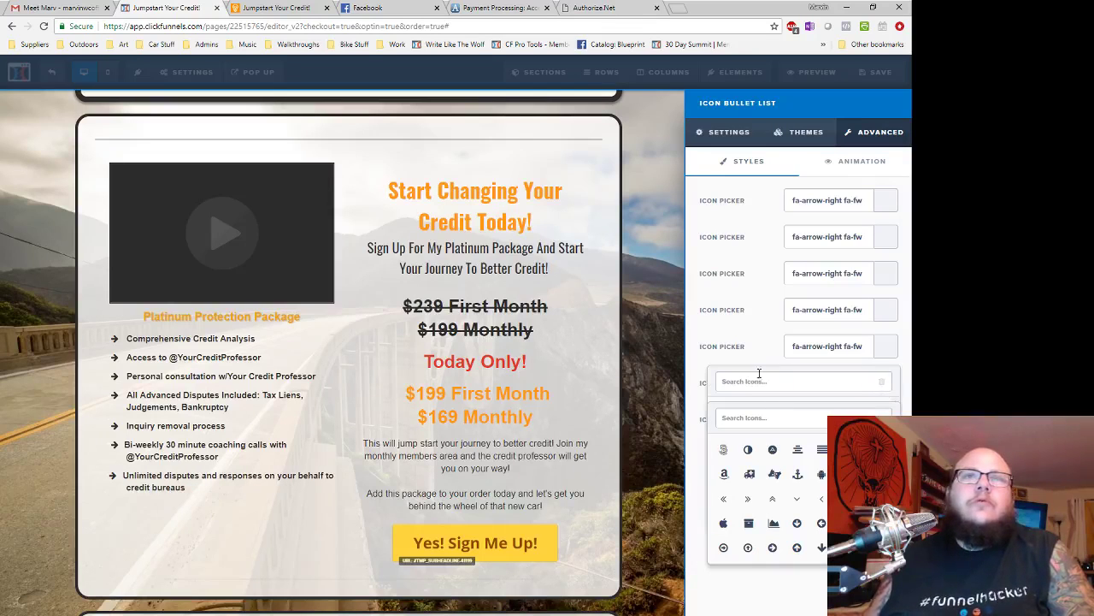
{"action": "left_click", "coordinate": [538, 475]}
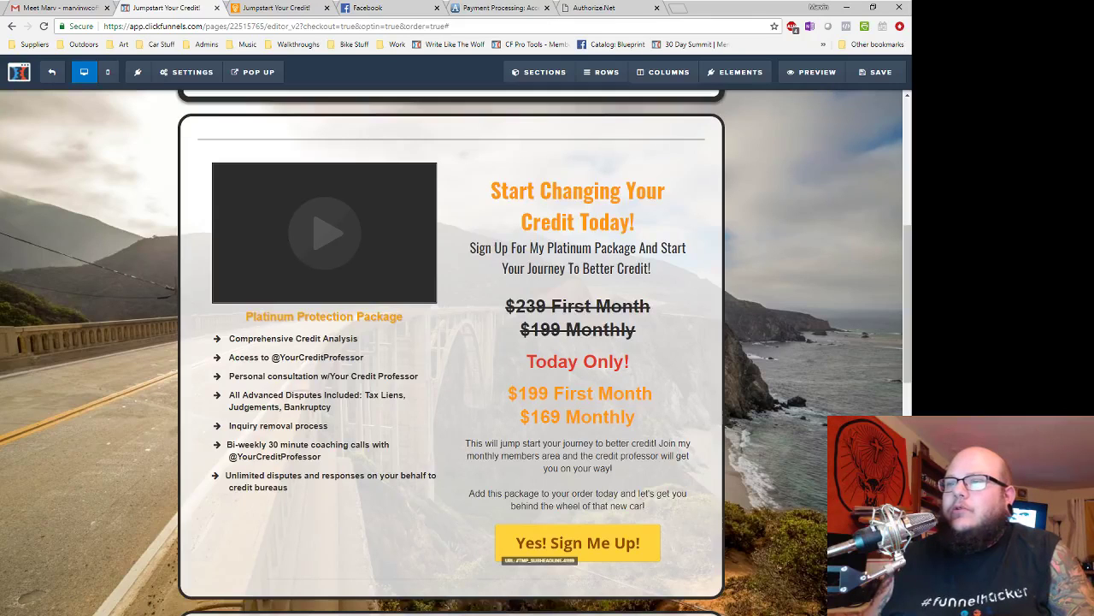
- Delete the struck-through price element above "Today Only!" in the Platinum package section
{"action": "left_click", "coordinate": [553, 311]}
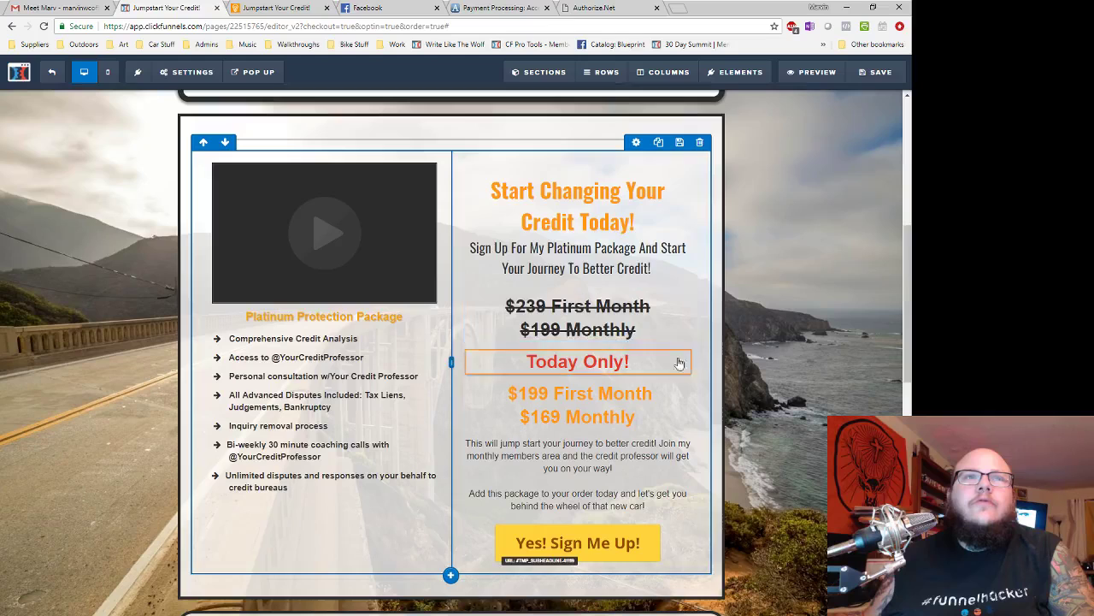
{"action": "left_click", "coordinate": [680, 288]}
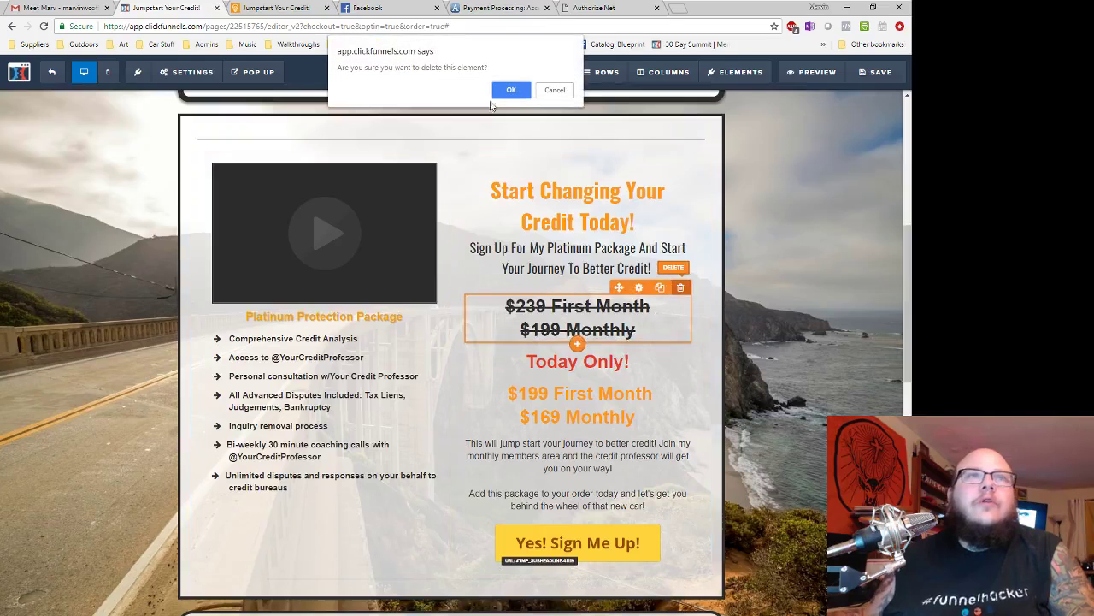
{"action": "left_click", "coordinate": [512, 91]}
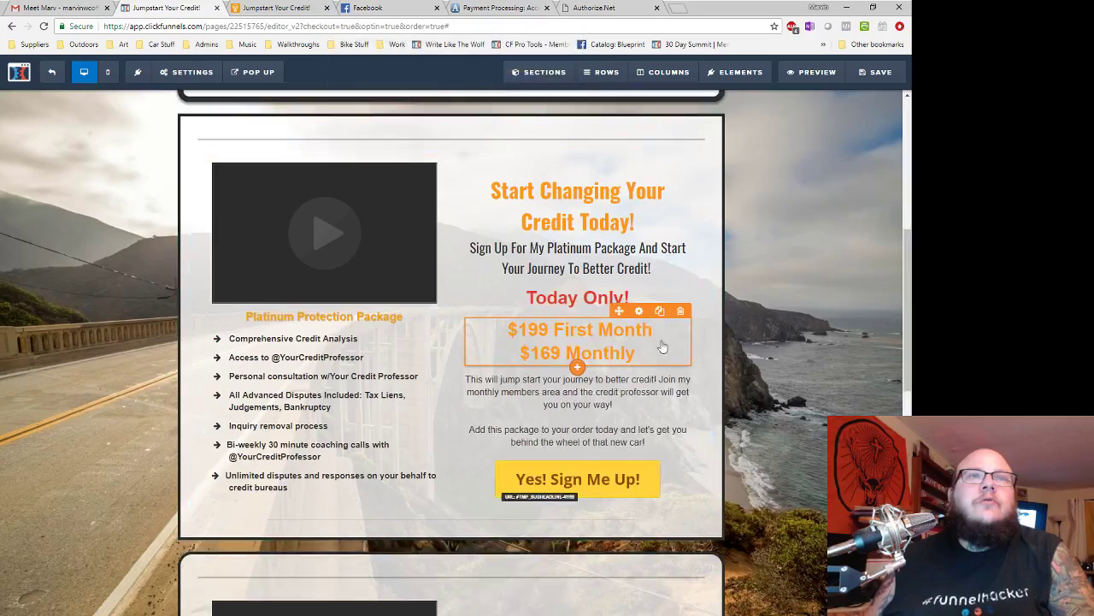
- Change the Platinum package pricing text to "$259 Down" and "$199 Monthly"
{"action": "left_click", "coordinate": [573, 330]}
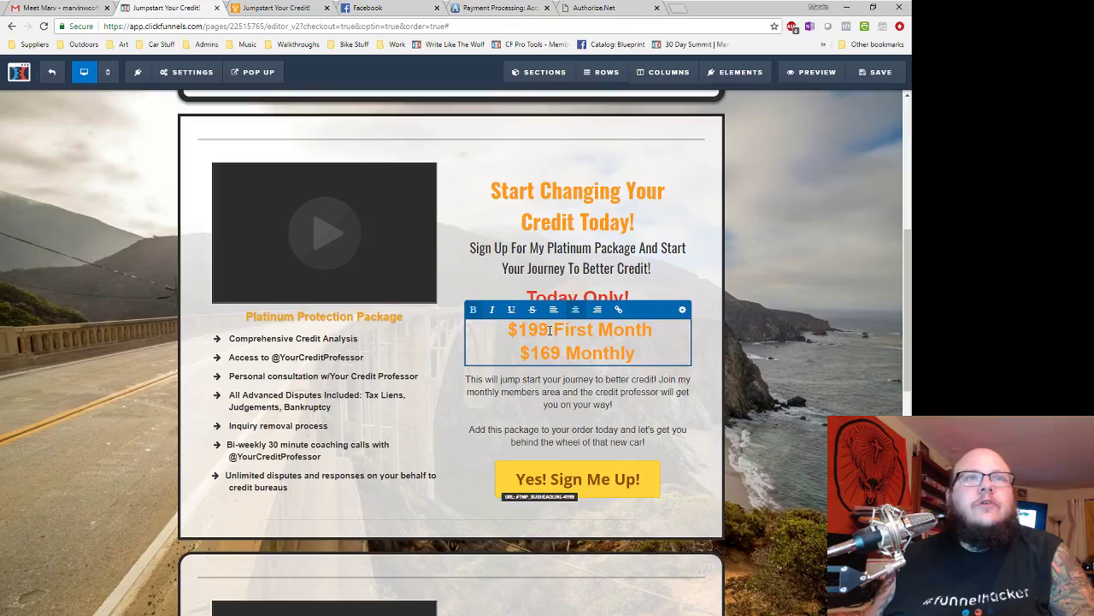
{"action": "left_click_drag", "start_coordinate": [549, 330], "coordinate": [519, 330]}
{"action": "type", "text": "25"}
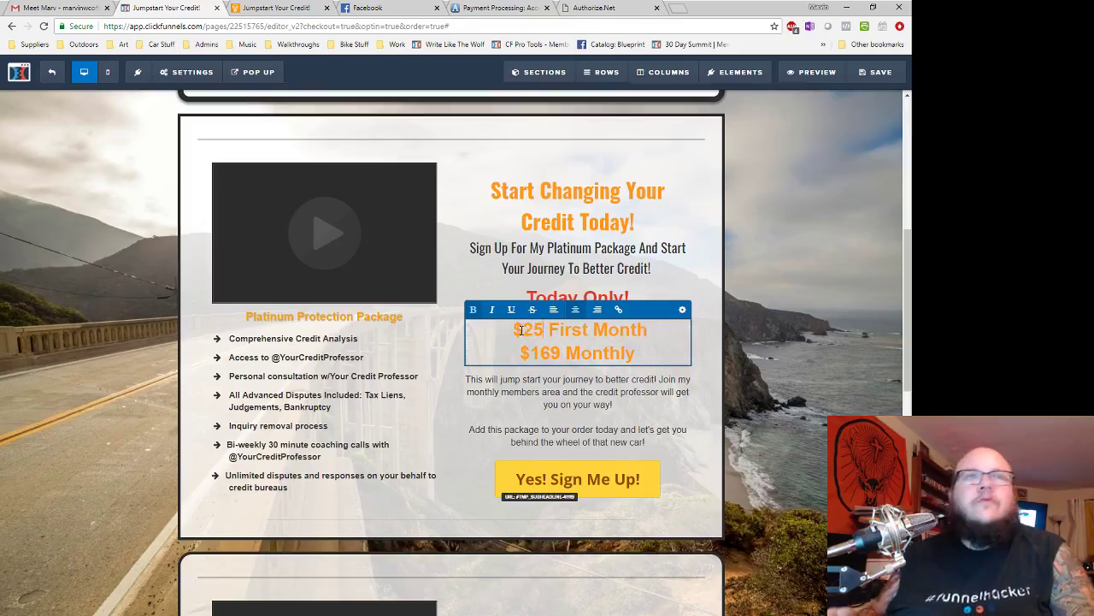
{"action": "type", "text": "9"}
{"action": "key", "text": "shift+End"}
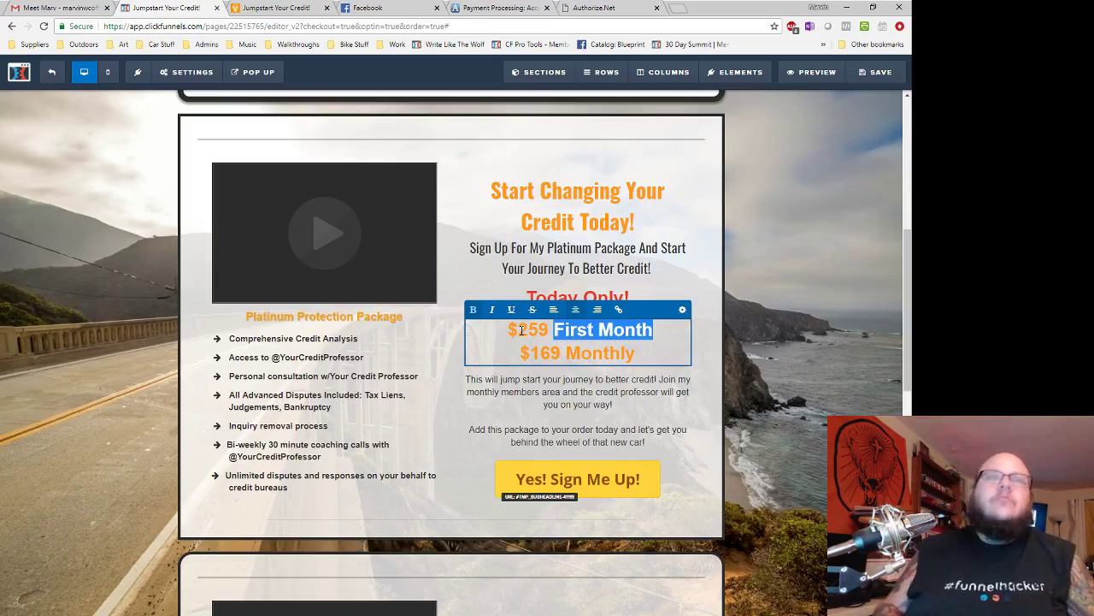
{"action": "type", "text": "Down"}
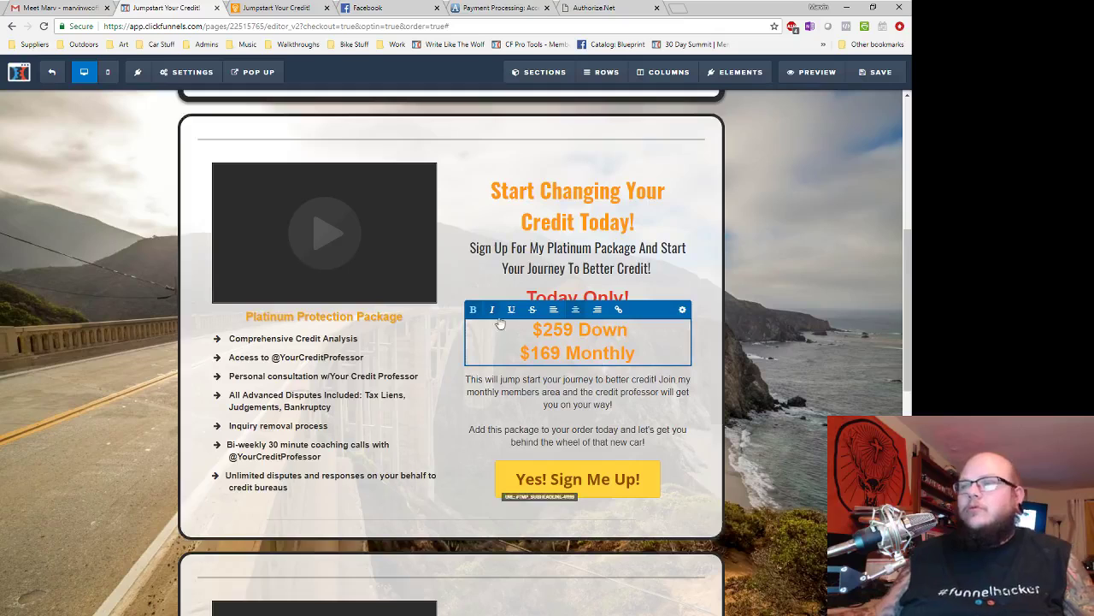
{"action": "left_click", "coordinate": [547, 353]}
{"action": "key", "text": "BackSpace"}
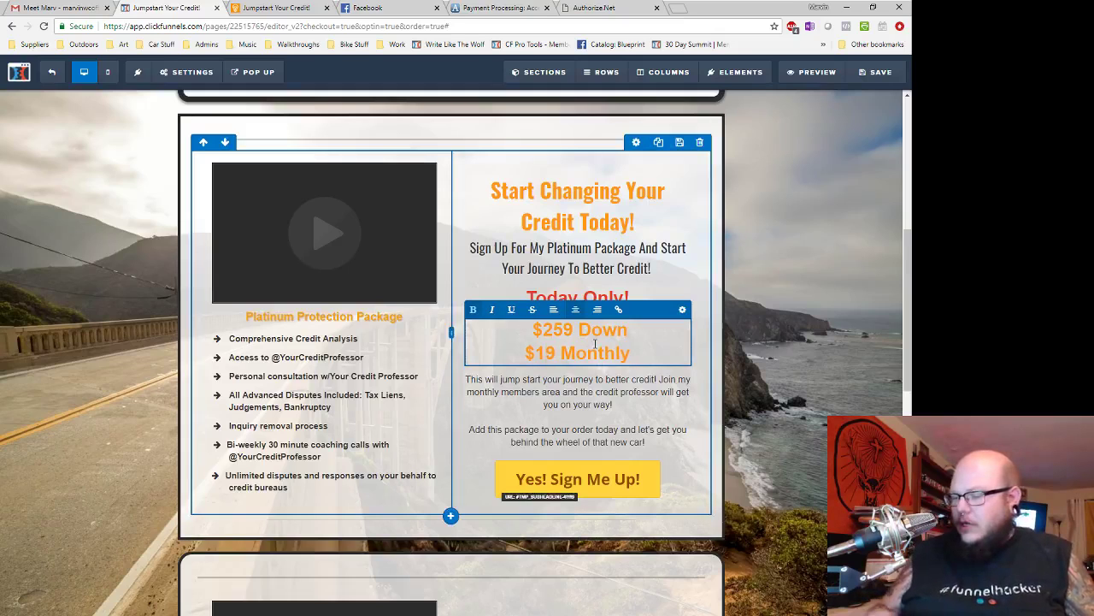
{"action": "type", "text": "9"}
{"action": "left_click", "coordinate": [648, 414]}
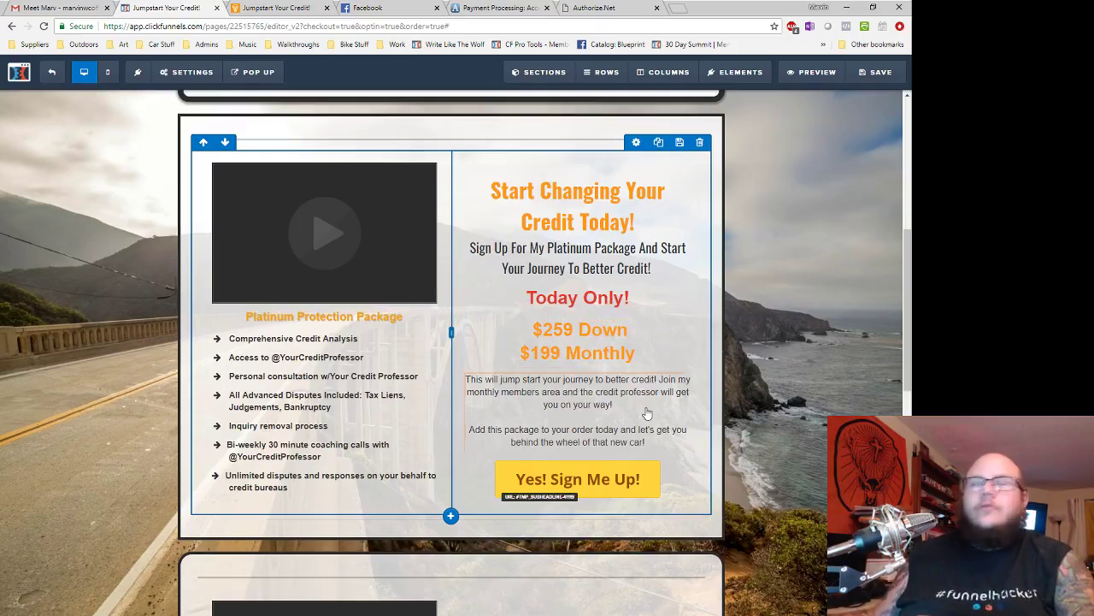
- Clear the website URL from the Platinum "Yes! Sign Me Up!" button's action and save the page
{"action": "scroll", "coordinate": [576, 417], "scroll_direction": "down", "scroll_amount": 1}
{"action": "scroll", "coordinate": [576, 417], "scroll_direction": "down", "scroll_amount": 1}
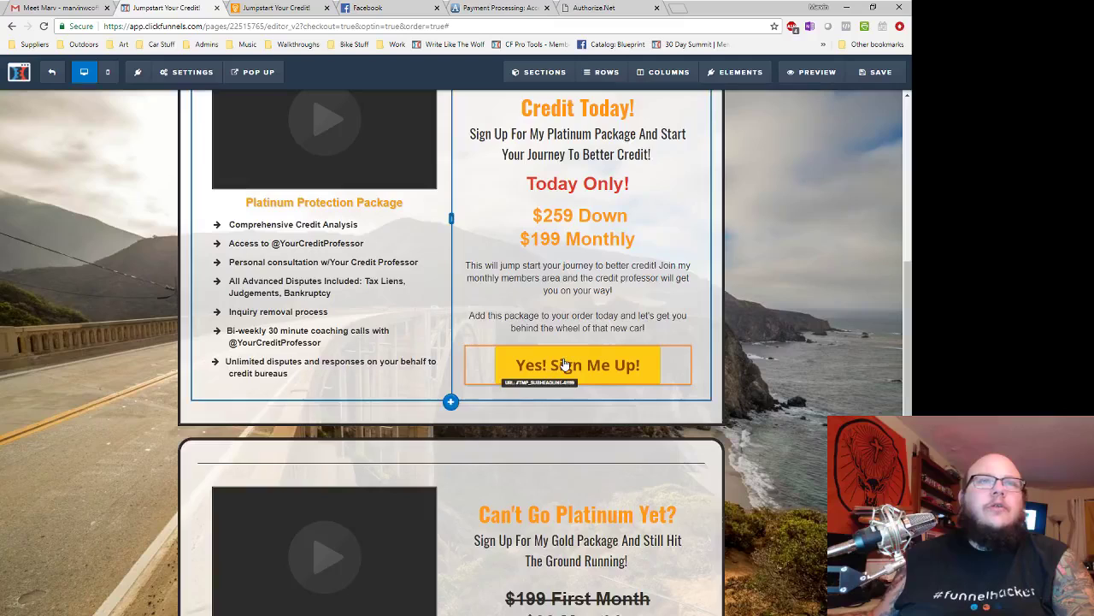
{"action": "left_click", "coordinate": [562, 365]}
{"action": "left_click", "coordinate": [813, 205]}
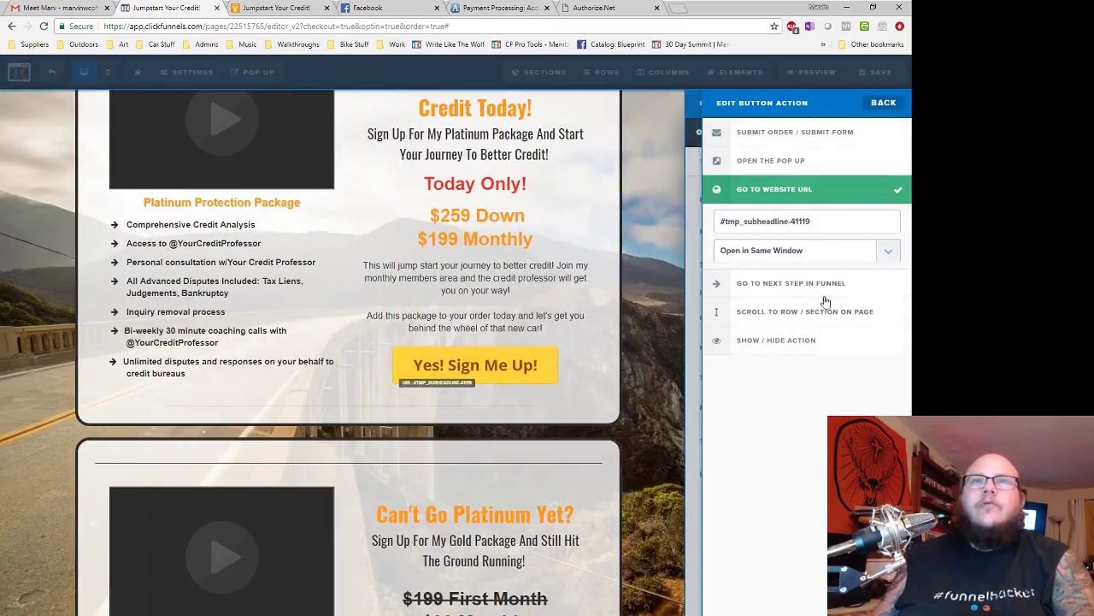
{"action": "left_click_drag", "start_coordinate": [826, 224], "coordinate": [610, 225]}
{"action": "key", "text": "BackSpace"}
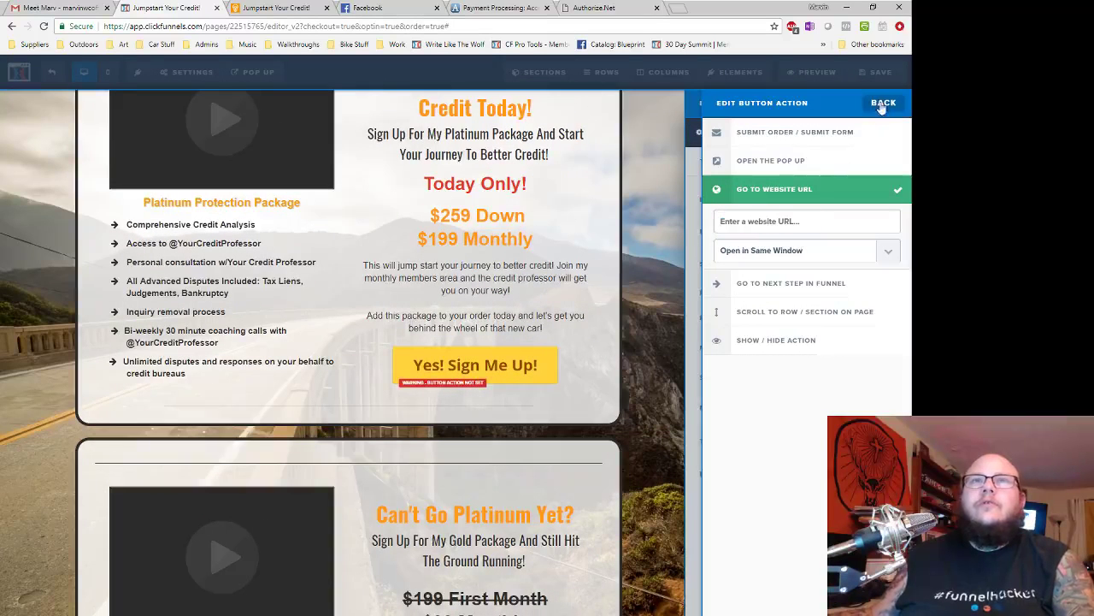
{"action": "left_click", "coordinate": [888, 104]}
{"action": "left_click", "coordinate": [892, 109]}
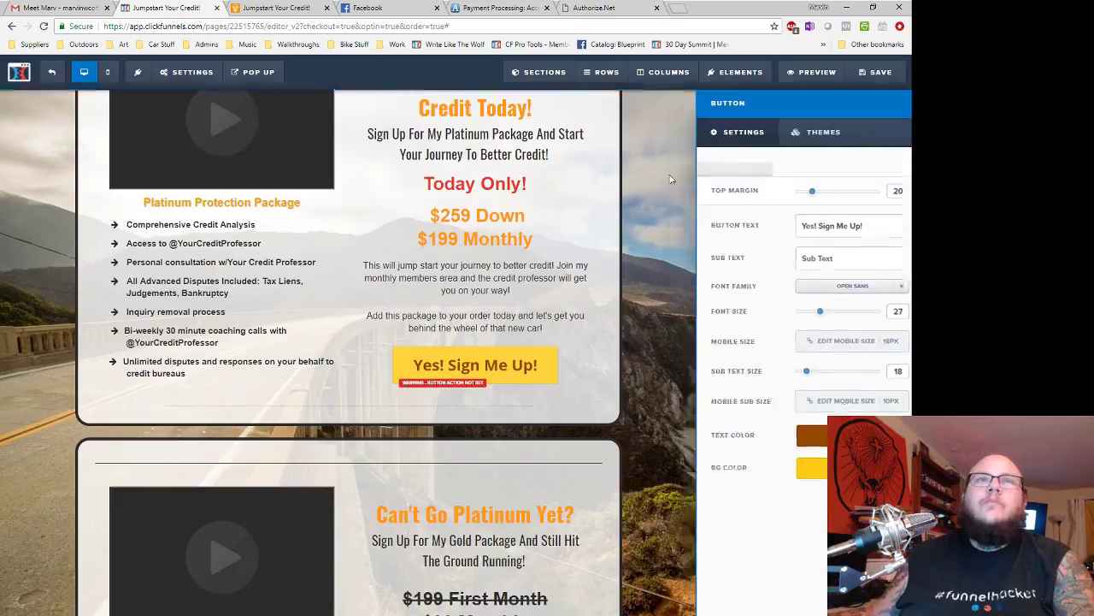
{"action": "left_click", "coordinate": [862, 85]}
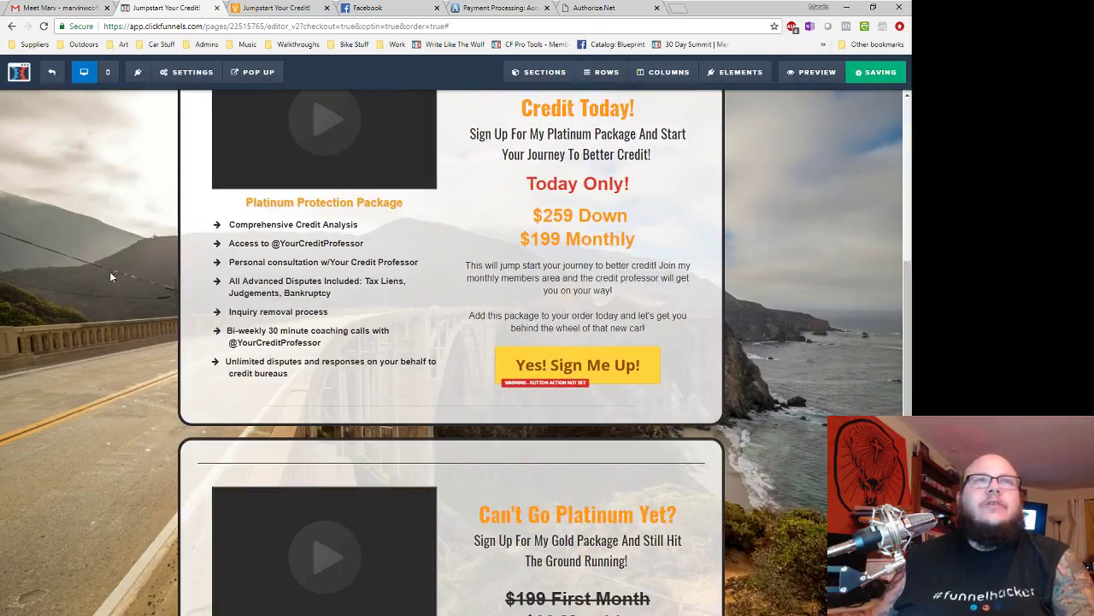
- Return to the Product Selection funnel's steps and open the live page of the Subscriptions step
{"action": "scroll", "coordinate": [88, 300], "scroll_direction": "up", "scroll_amount": 2}
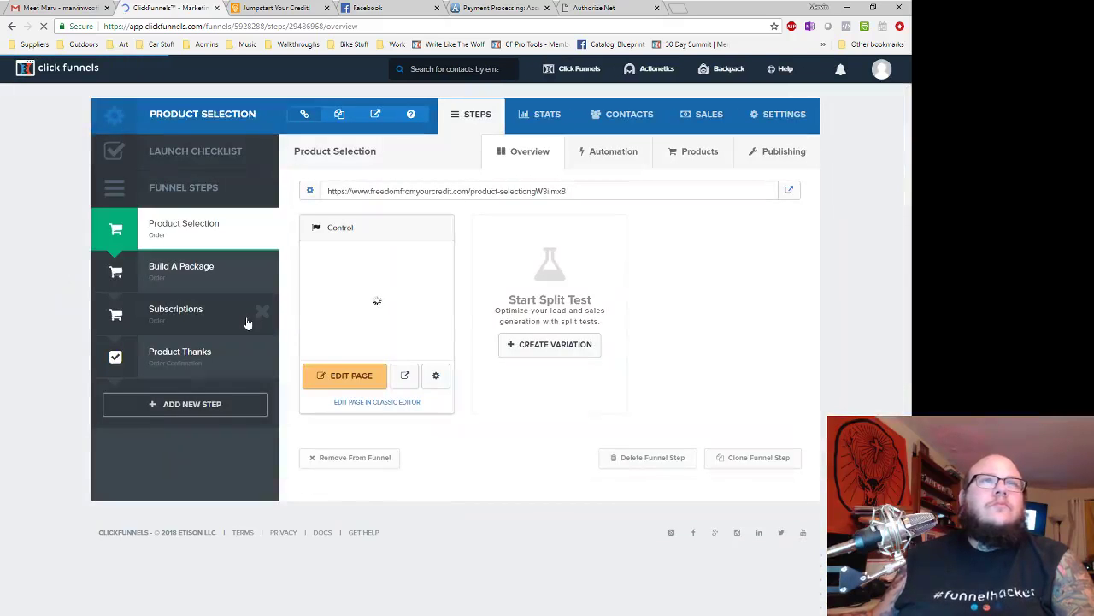
{"action": "left_click", "coordinate": [188, 320]}
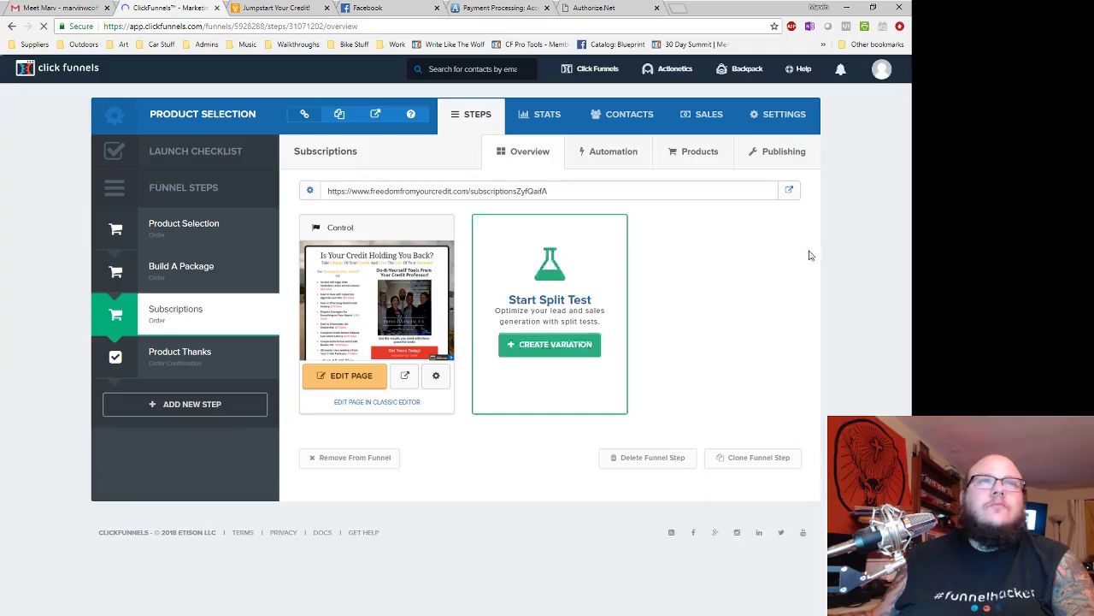
{"action": "left_click", "coordinate": [789, 190]}
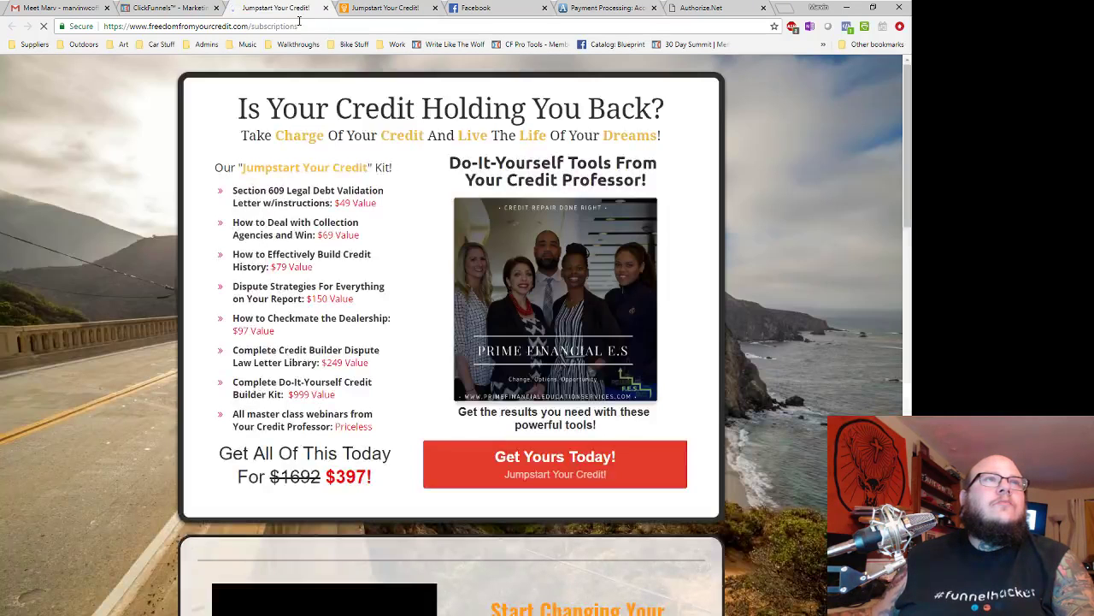
- Copy the web address of the live Subscriptions page
{"action": "right_click", "coordinate": [297, 23]}
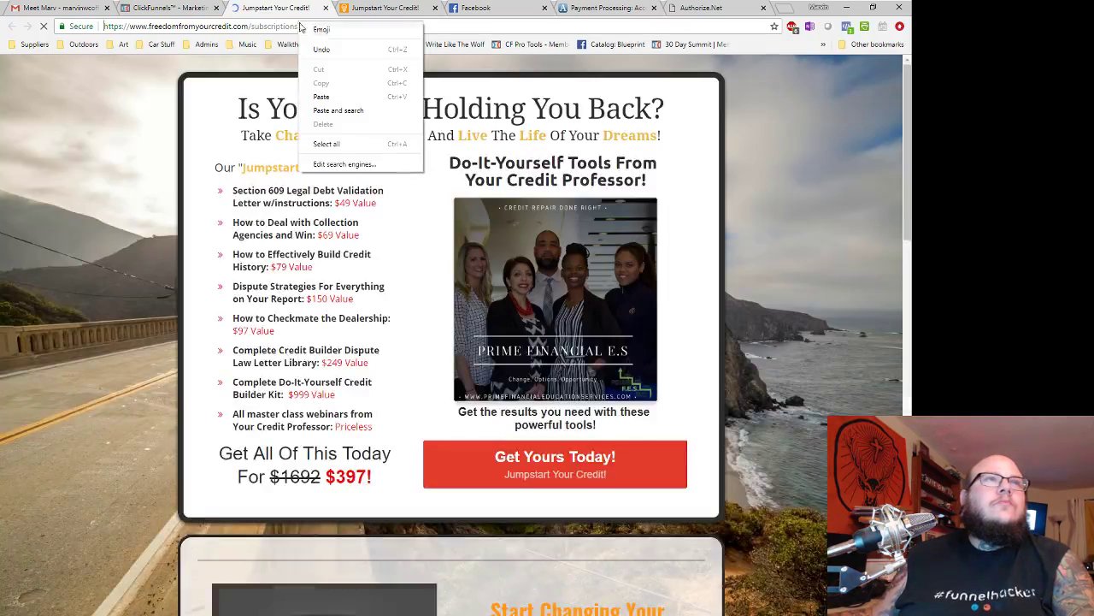
{"action": "left_click", "coordinate": [282, 31]}
{"action": "left_click", "coordinate": [282, 27]}
{"action": "key", "text": "ctrl+c"}
{"action": "right_click", "coordinate": [282, 26]}
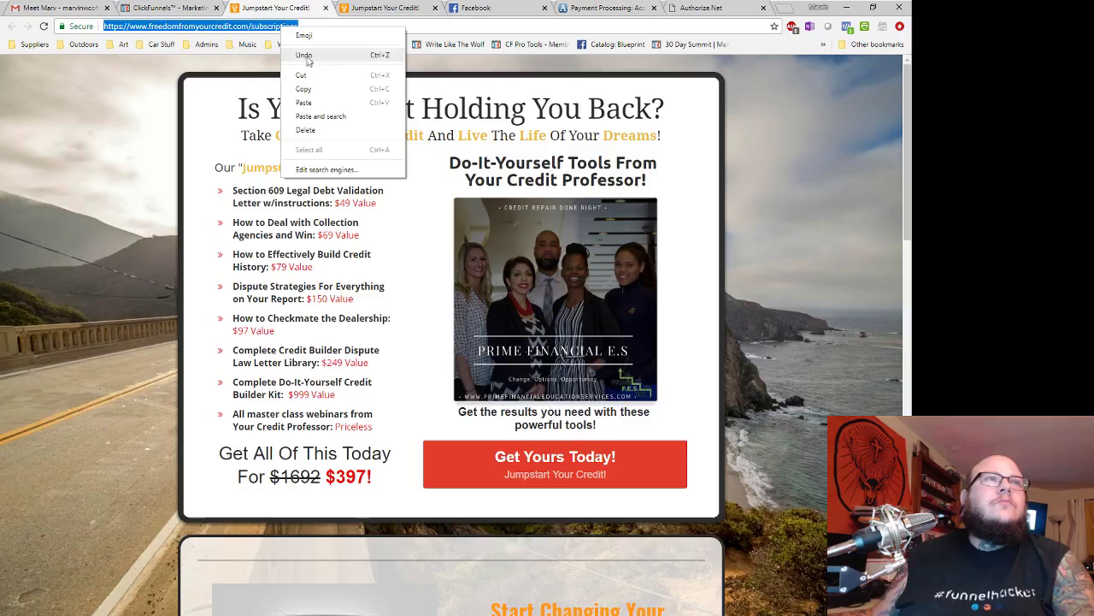
{"action": "left_click", "coordinate": [309, 89]}
- Return to the funnel and open the Product Selection step's page in the editor at the Platinum package section
{"action": "left_click", "coordinate": [197, 7]}
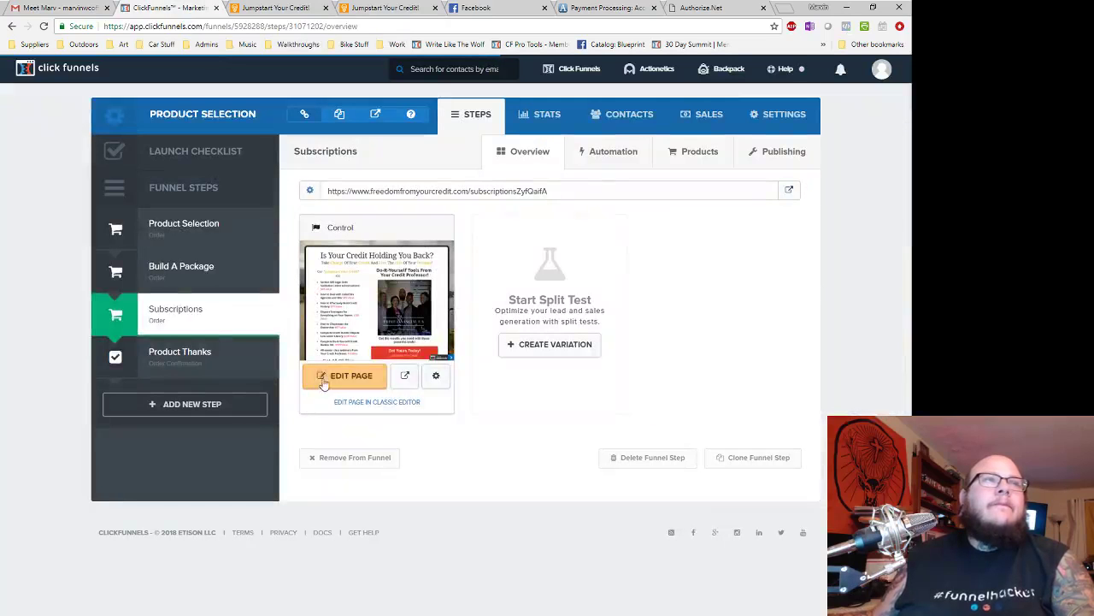
{"action": "left_click", "coordinate": [200, 224]}
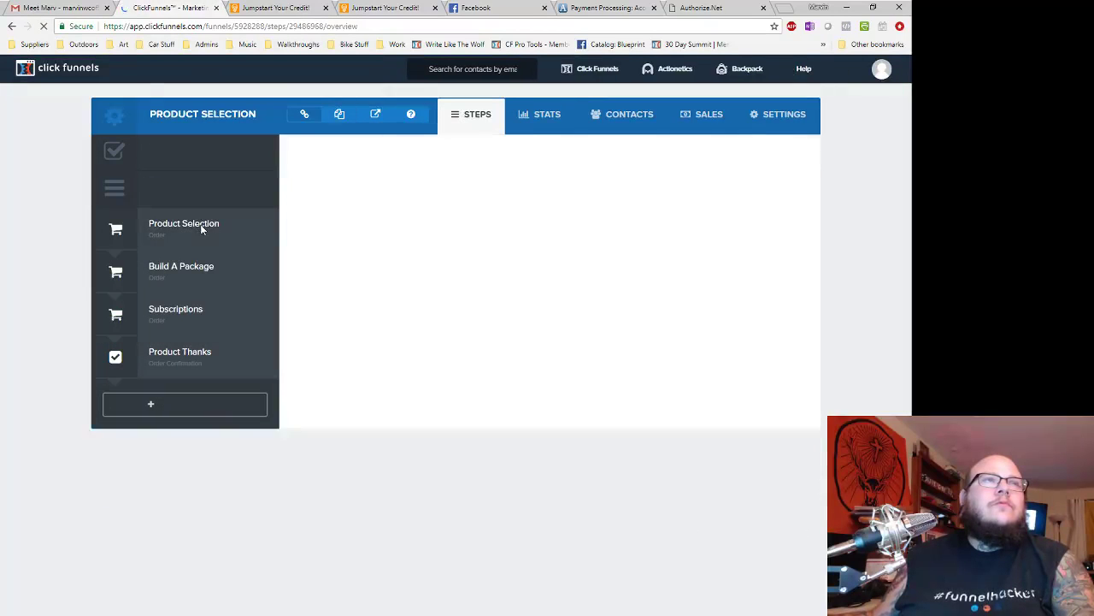
{"action": "left_click", "coordinate": [347, 378]}
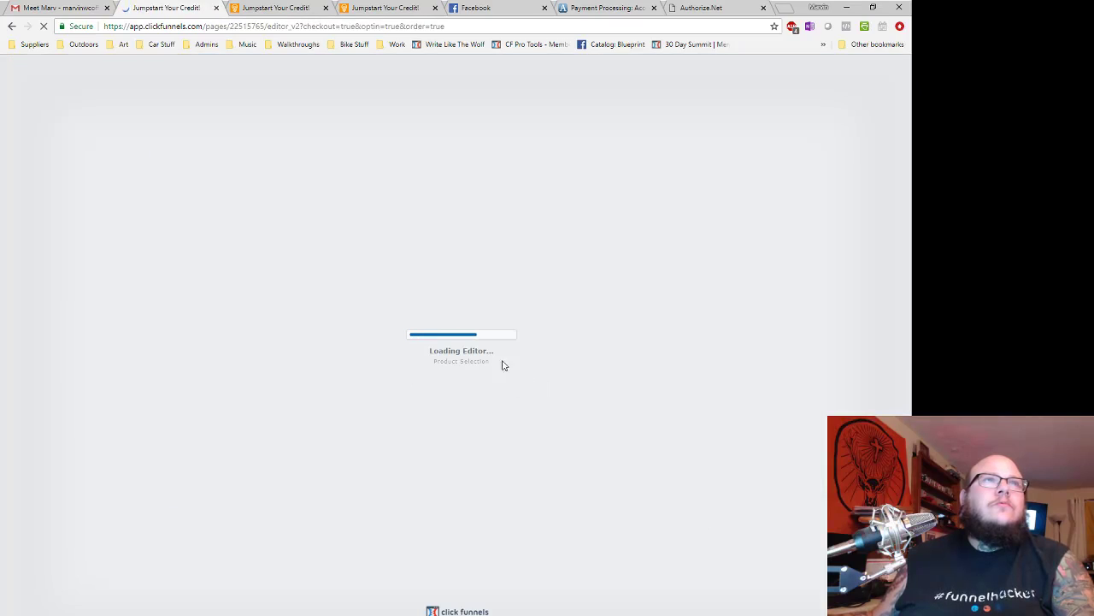
{"action": "scroll", "coordinate": [457, 364], "scroll_direction": "down", "scroll_amount": 8}
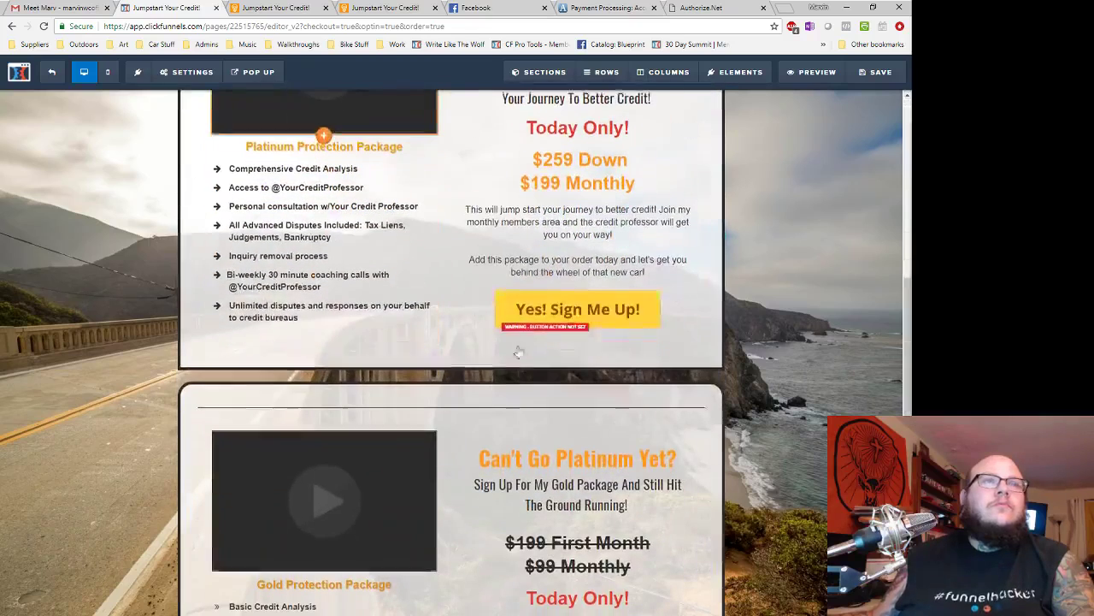
- Try to paste the copied Subscriptions address as the website URL of the Platinum "Yes! Sign Me Up!" button
{"action": "left_click", "coordinate": [547, 312]}
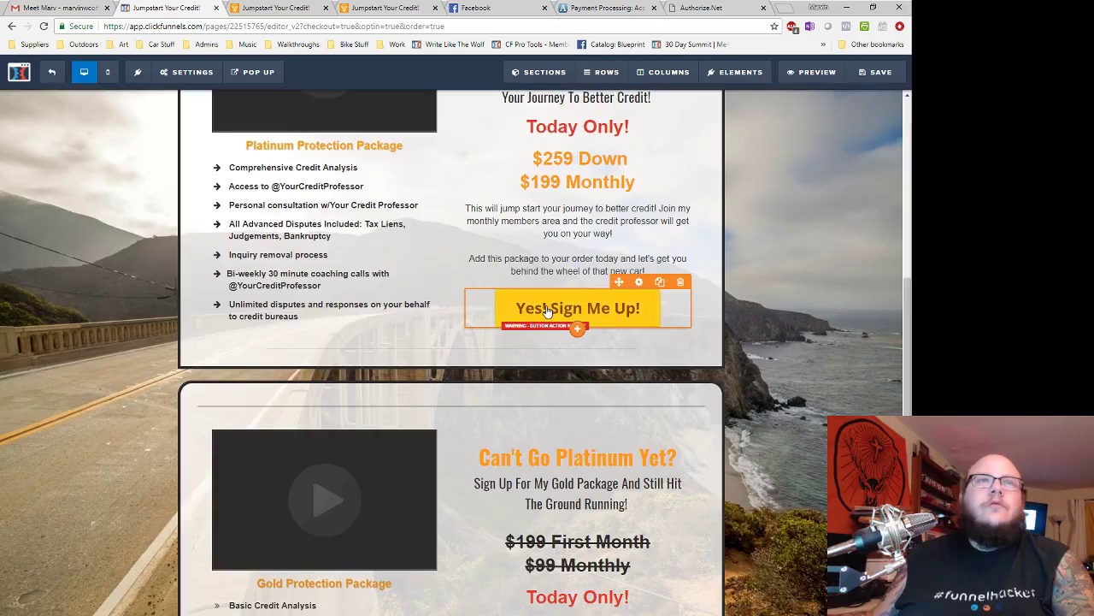
{"action": "left_click", "coordinate": [834, 199]}
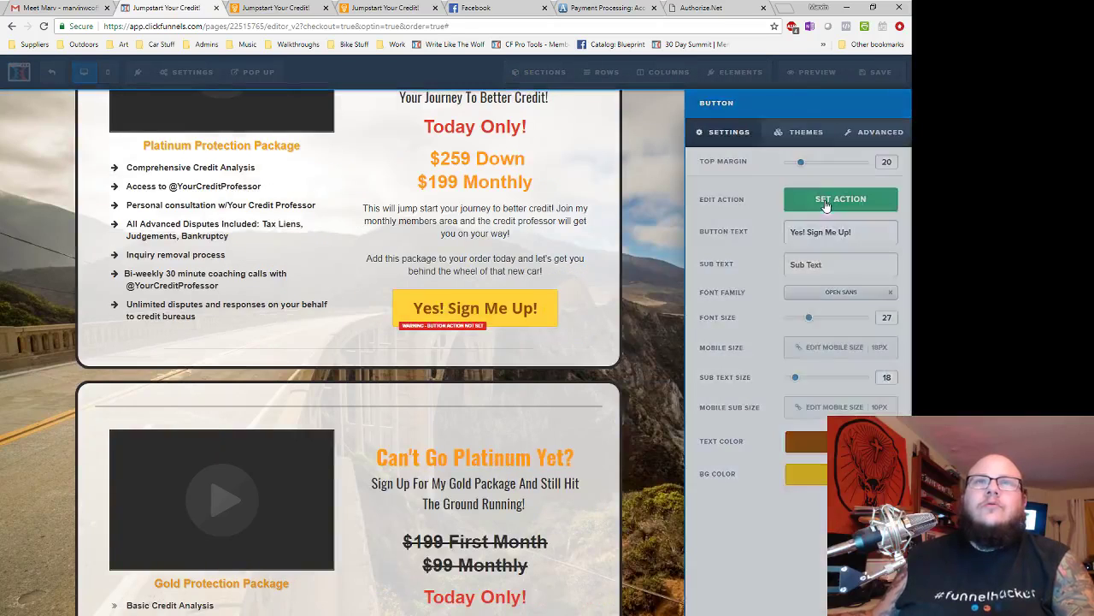
{"action": "right_click", "coordinate": [797, 224]}
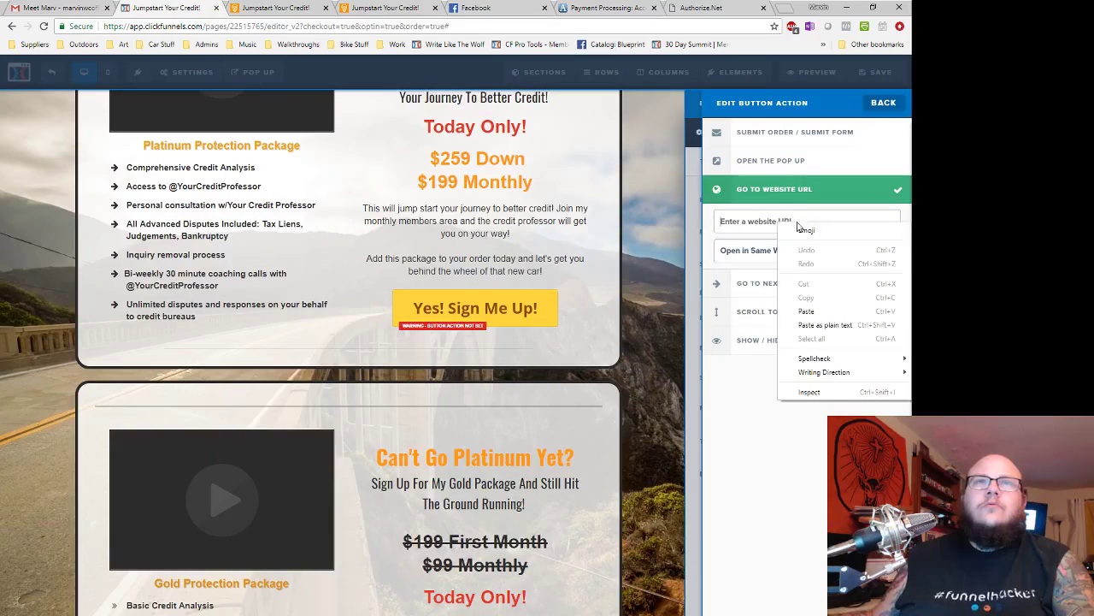
{"action": "left_click", "coordinate": [801, 306]}
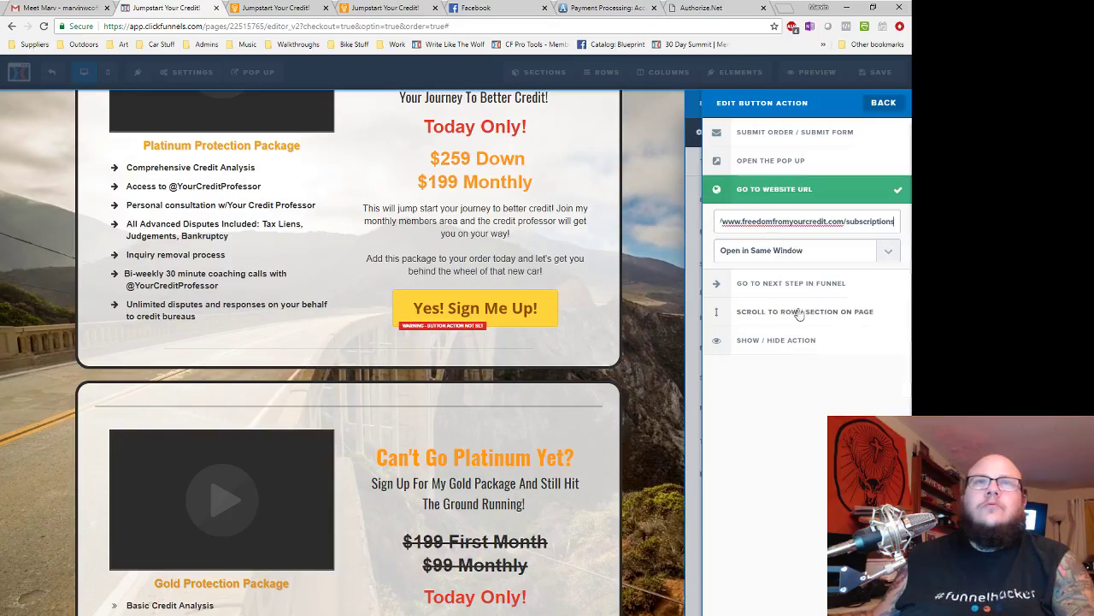
{"action": "left_click", "coordinate": [643, 314]}
{"action": "left_click", "coordinate": [647, 310]}
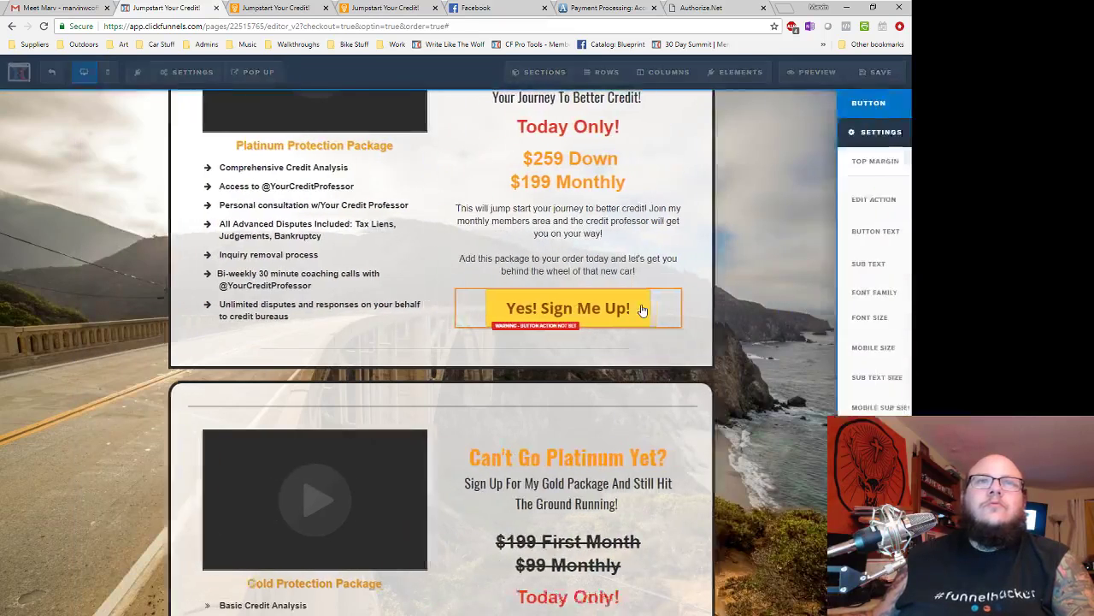
{"action": "left_click", "coordinate": [867, 202]}
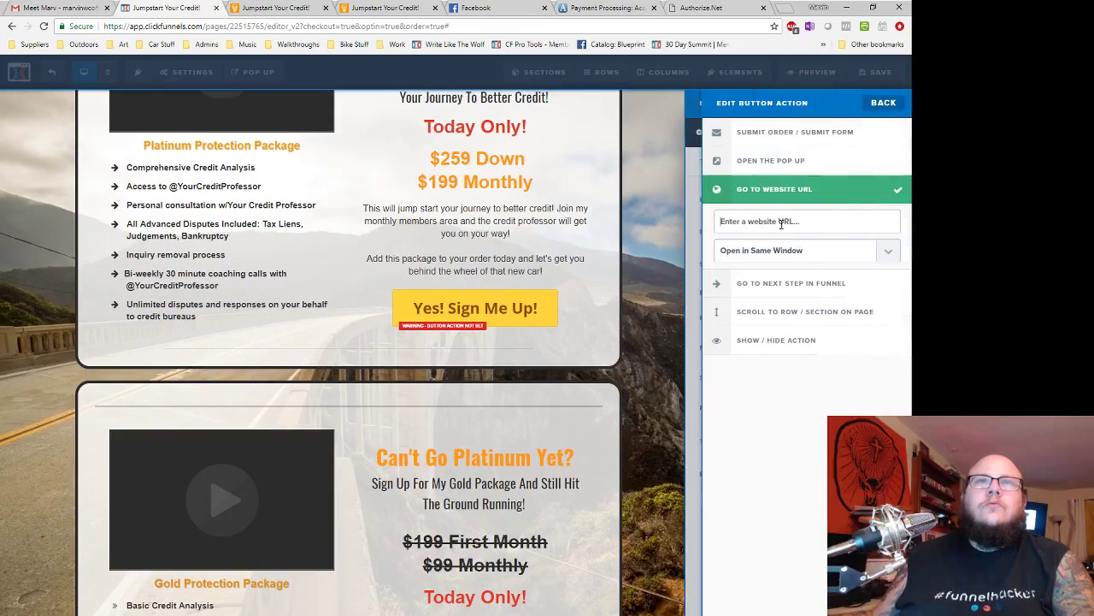
{"action": "right_click", "coordinate": [780, 224]}
{"action": "left_click", "coordinate": [797, 314]}
{"action": "left_click", "coordinate": [850, 256]}
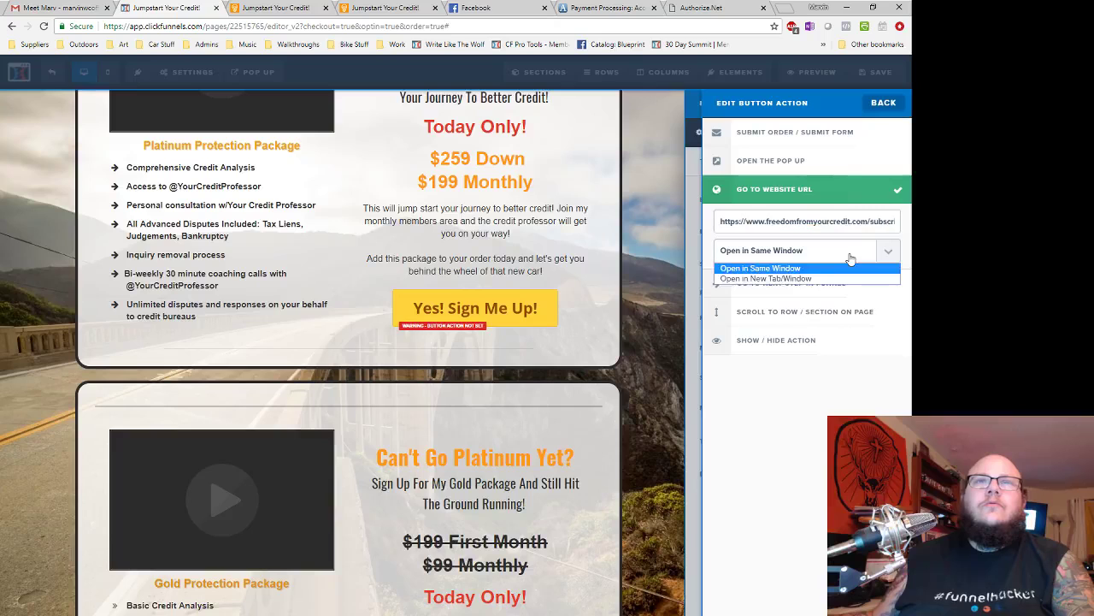
{"action": "left_click", "coordinate": [851, 258]}
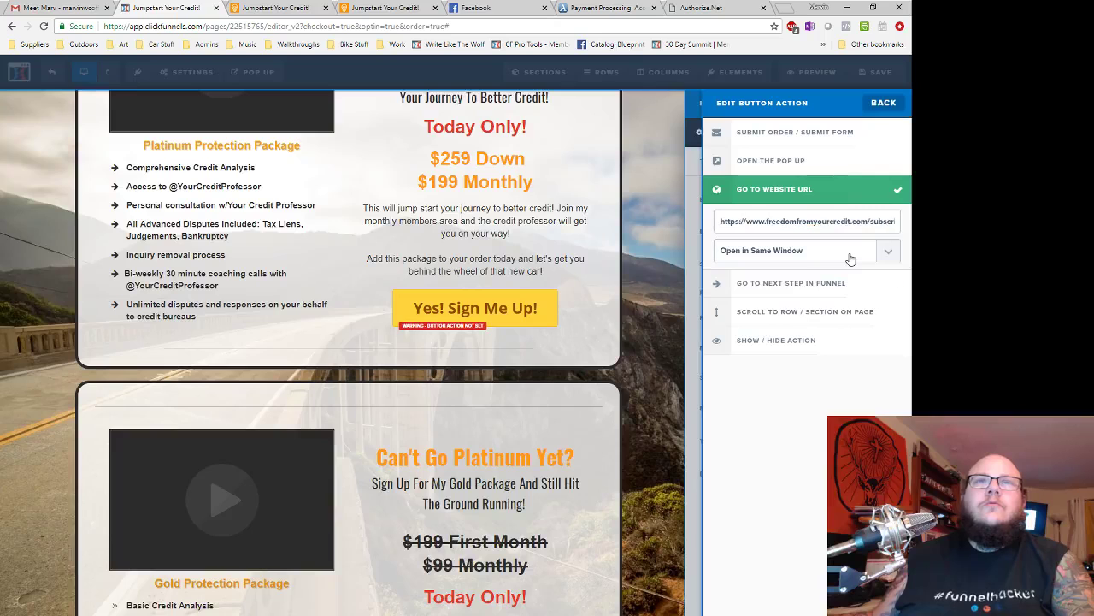
{"action": "left_click", "coordinate": [880, 104]}
{"action": "left_click", "coordinate": [640, 265]}
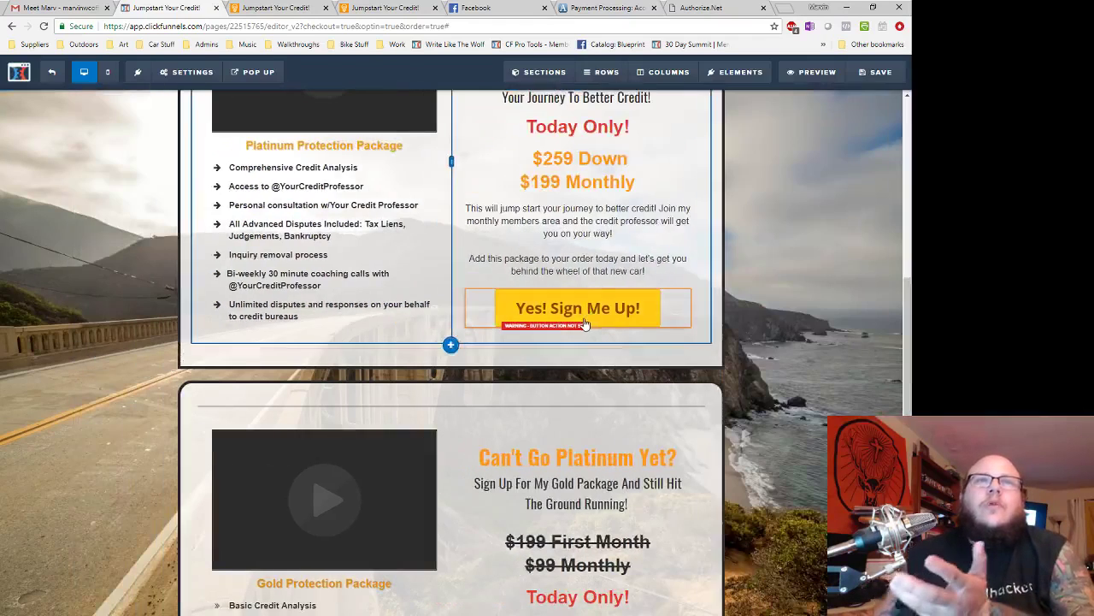
{"action": "left_click", "coordinate": [569, 310]}
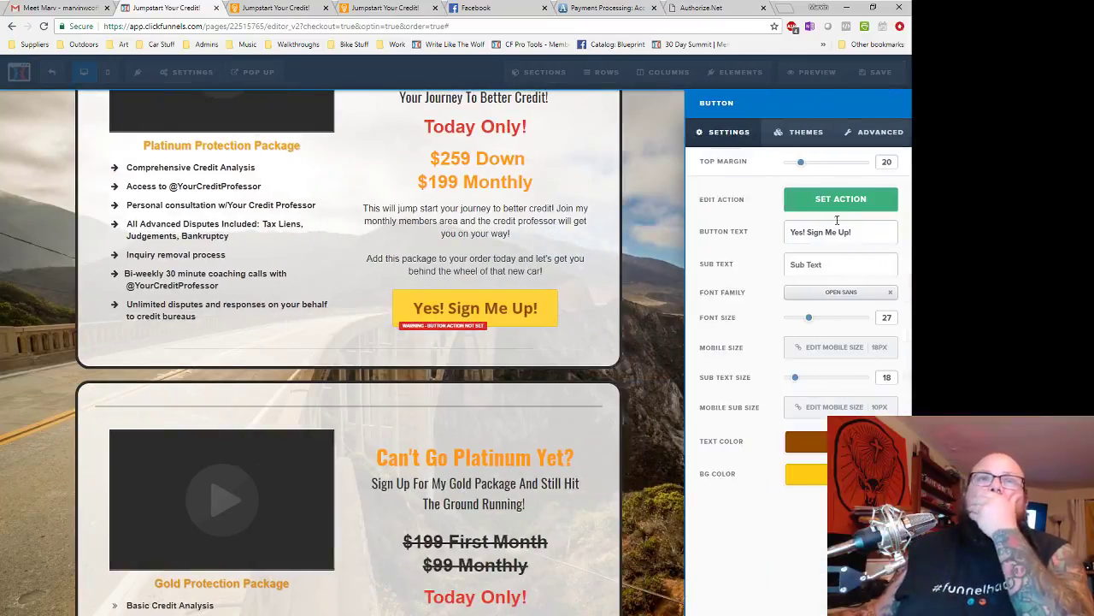
{"action": "left_click", "coordinate": [838, 202]}
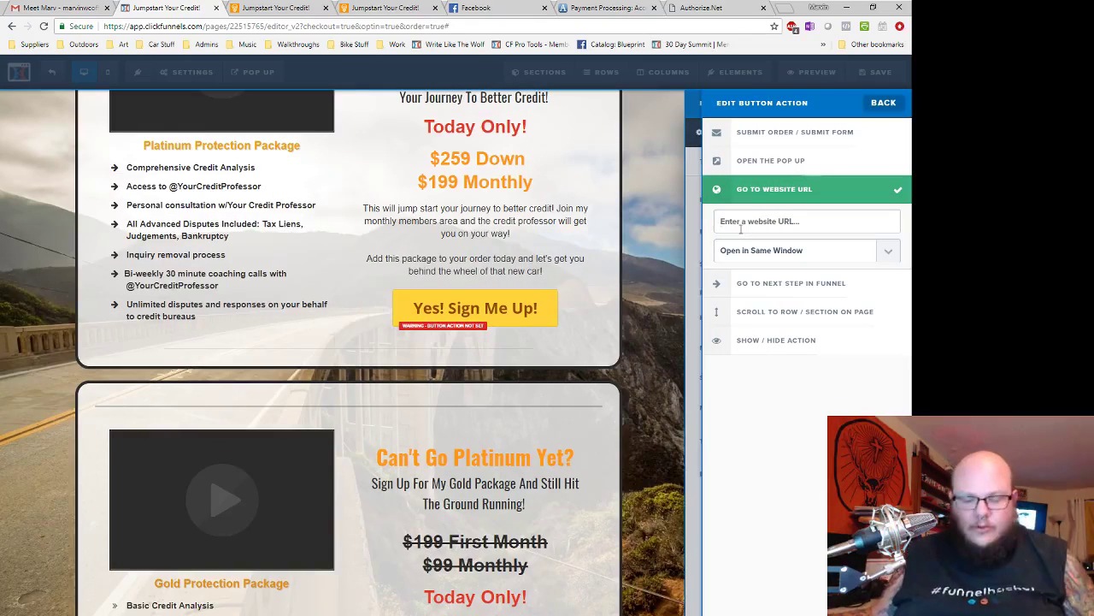
{"action": "left_click", "coordinate": [741, 222]}
{"action": "key", "text": "ctrl+v"}
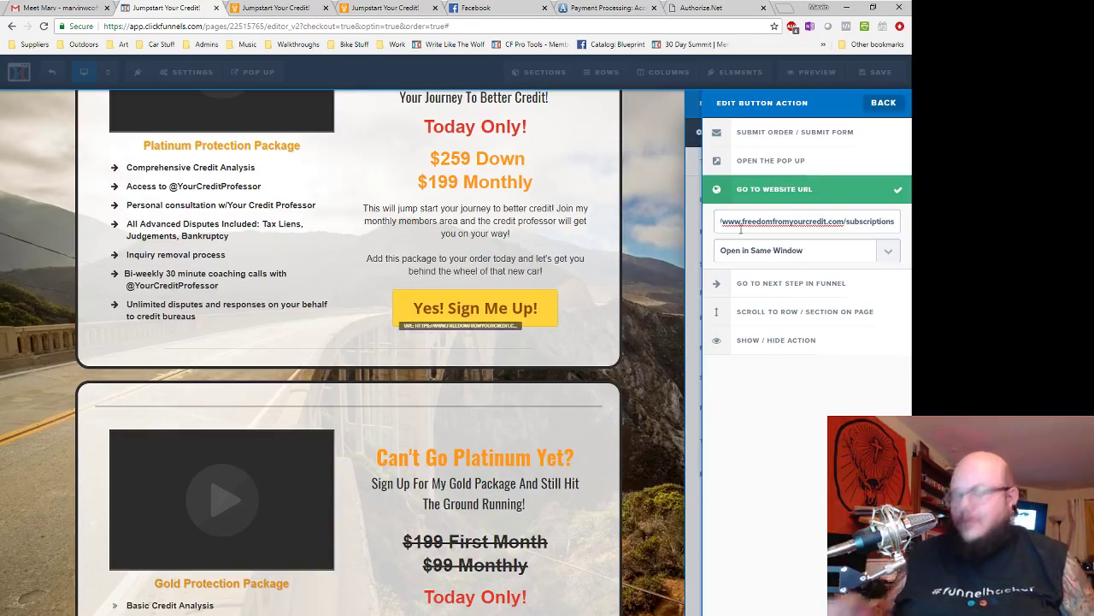
{"action": "right_click", "coordinate": [741, 227]}
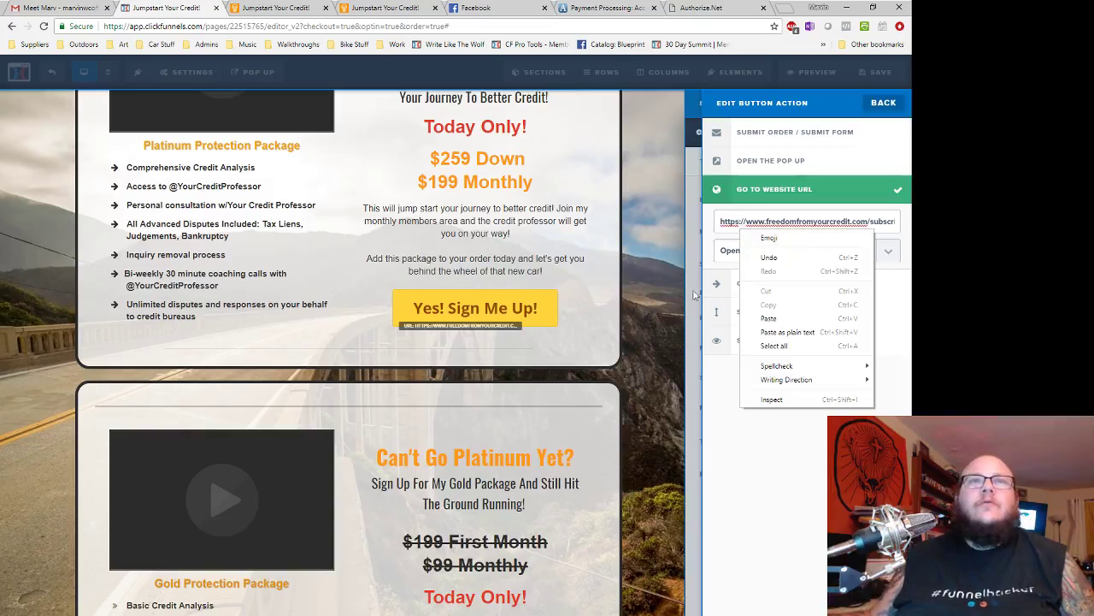
{"action": "left_click", "coordinate": [883, 104]}
{"action": "left_click", "coordinate": [883, 103]}
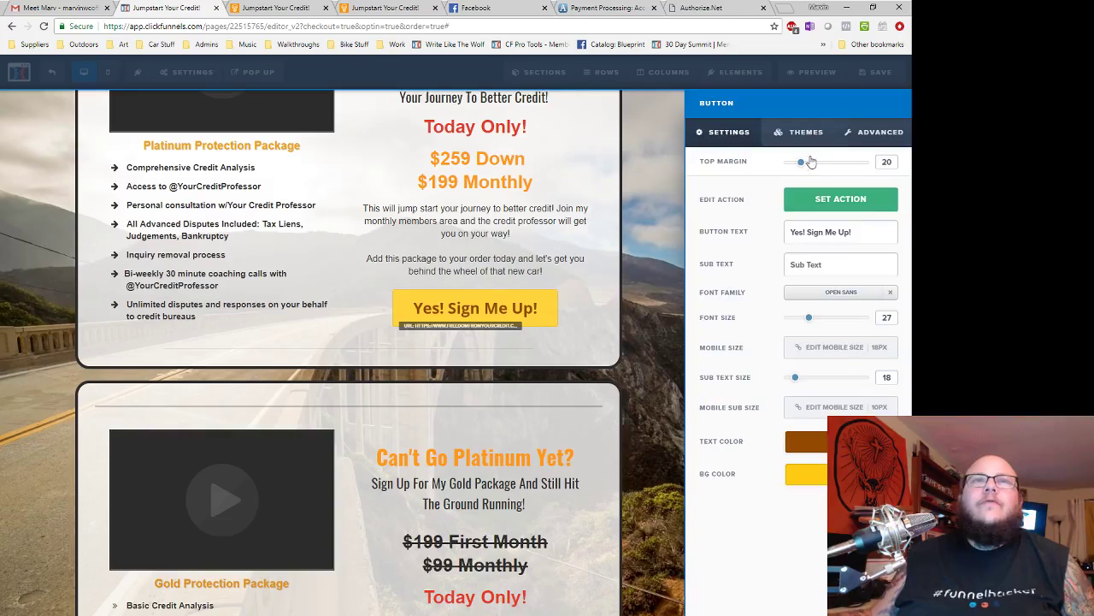
{"action": "left_click", "coordinate": [683, 261]}
{"action": "scroll", "coordinate": [766, 294], "scroll_direction": "down", "scroll_amount": 2}
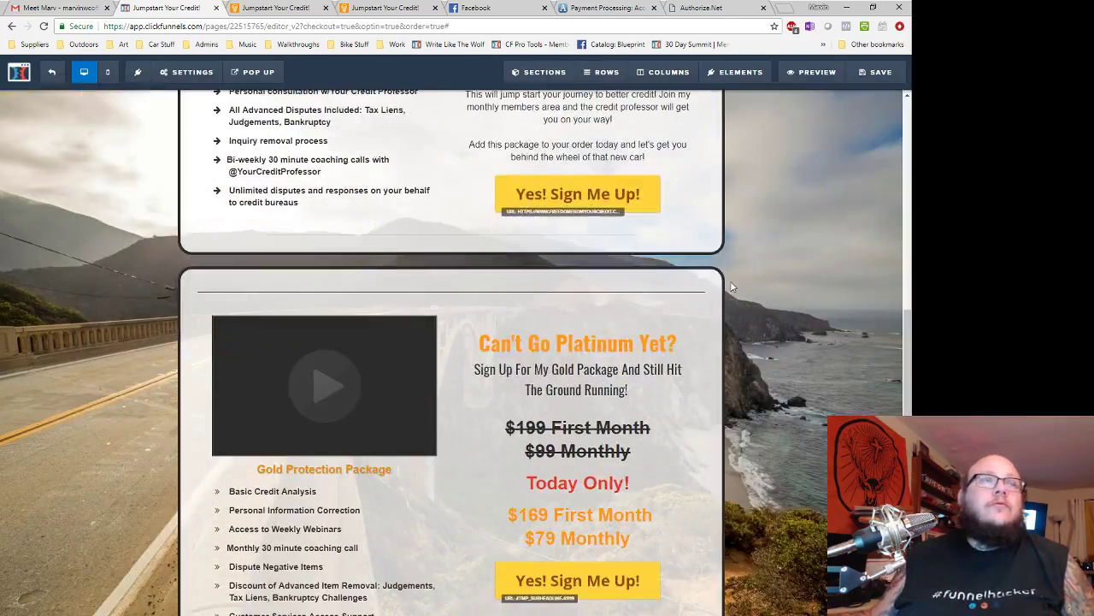
{"action": "left_click", "coordinate": [871, 75]}
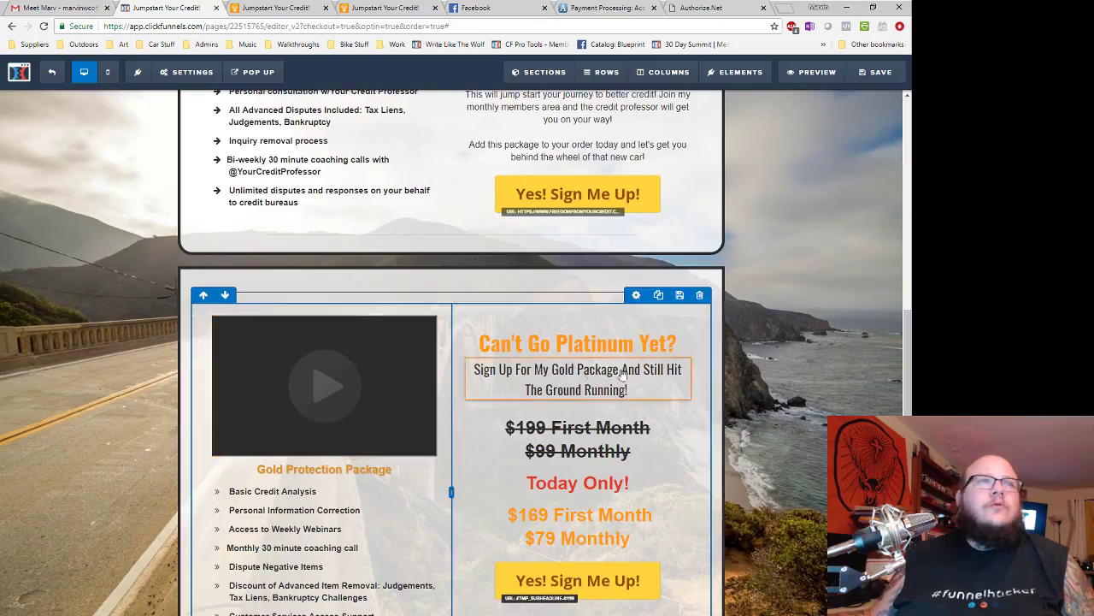
- Delete the struck-through price element above "Today Only!" in the Gold package section
{"action": "scroll", "coordinate": [623, 375], "scroll_direction": "down", "scroll_amount": 3}
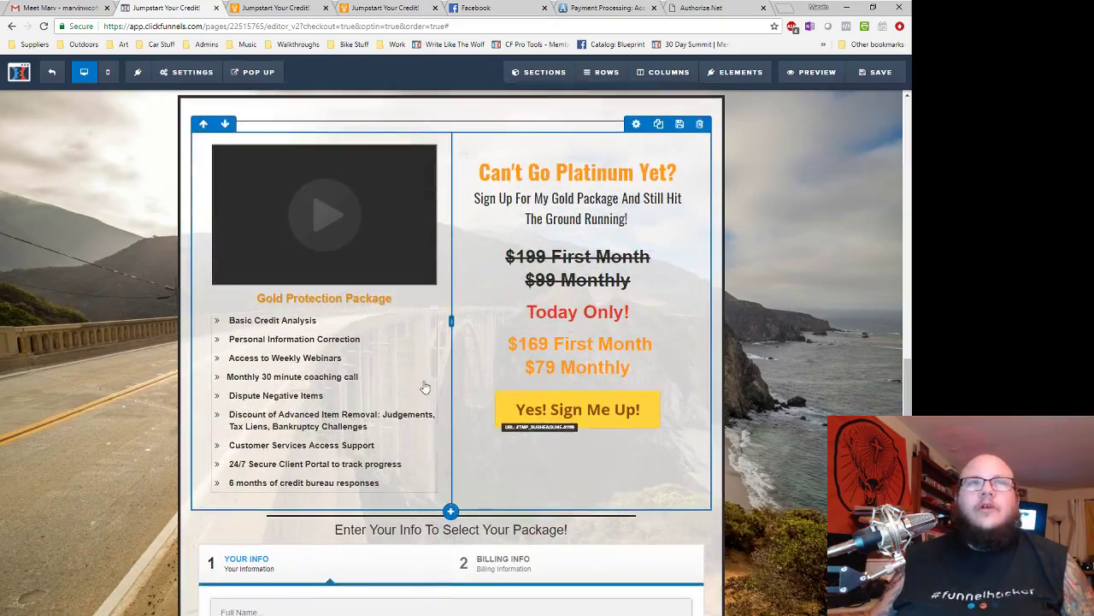
{"action": "left_click", "coordinate": [681, 238]}
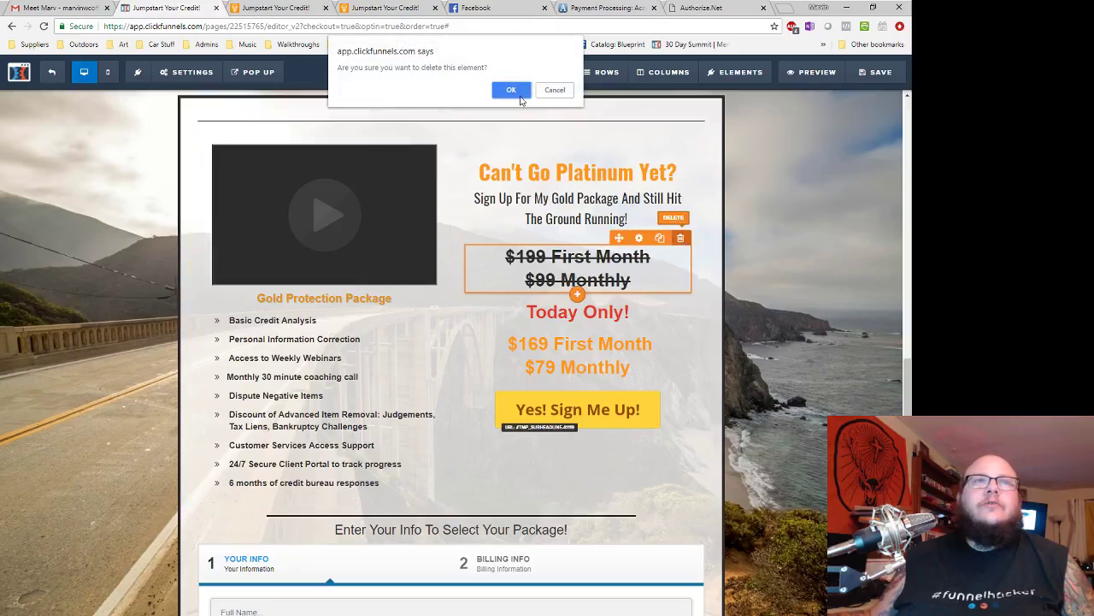
{"action": "left_click", "coordinate": [512, 91]}
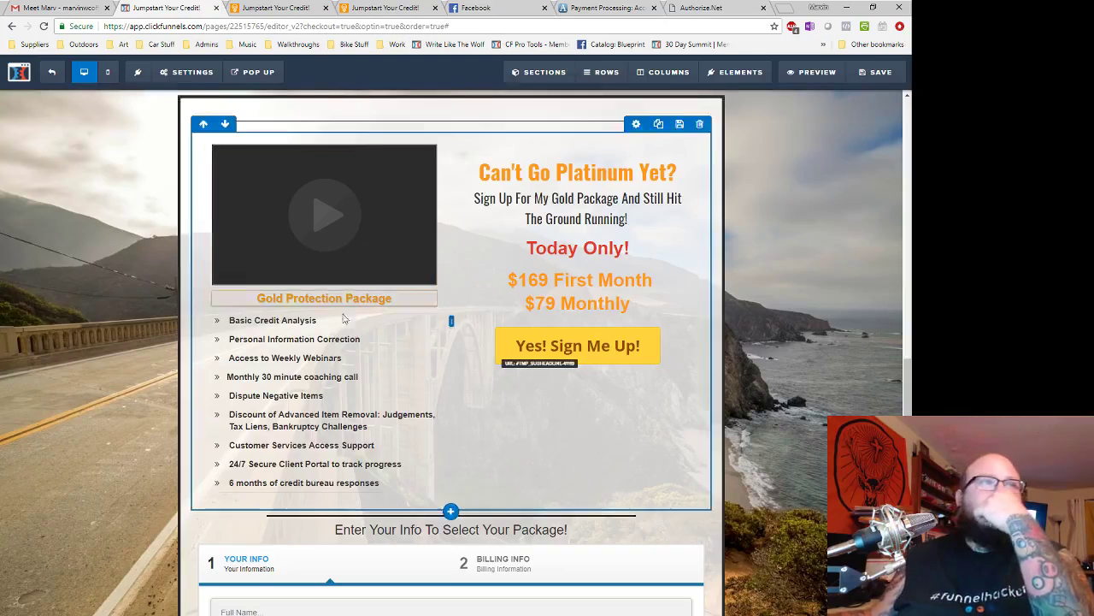
- Remove the "Access to Weekly Webinars" bullet from the Gold Protection Package feature list
{"action": "left_click", "coordinate": [346, 360]}
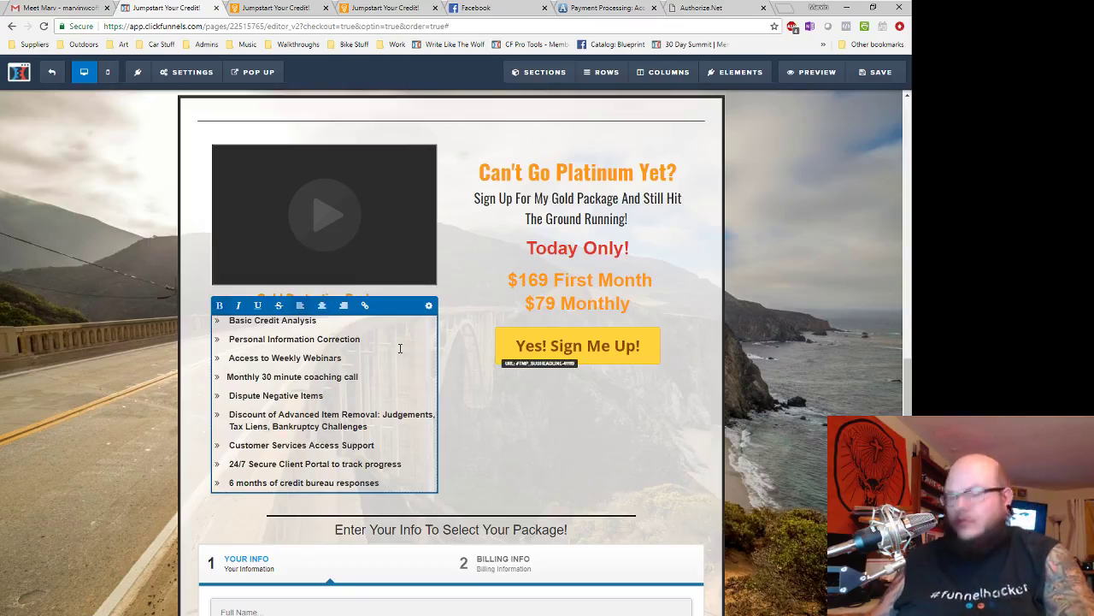
{"action": "key", "text": "BackSpace"}
{"action": "key", "text": "BackSpace"}
{"action": "key", "text": "BackSpace"}
{"action": "key", "text": "BackSpace"}
{"action": "key", "text": "BackSpace"}
{"action": "key", "text": "BackSpace"}
{"action": "key", "text": "BackSpace"}
{"action": "key", "text": "BackSpace"}
{"action": "key", "text": "BackSpace"}
{"action": "key", "text": "BackSpace"}
{"action": "key", "text": "BackSpace"}
{"action": "key", "text": "BackSpace"}
{"action": "key", "text": "BackSpace"}
{"action": "key", "text": "BackSpace"}
{"action": "key", "text": "BackSpace"}
{"action": "key", "text": "BackSpace"}
{"action": "key", "text": "BackSpace"}
{"action": "key", "text": "BackSpace"}
{"action": "key", "text": "BackSpace"}
{"action": "key", "text": "BackSpace"}
{"action": "key", "text": "BackSpace"}
{"action": "key", "text": "BackSpace"}
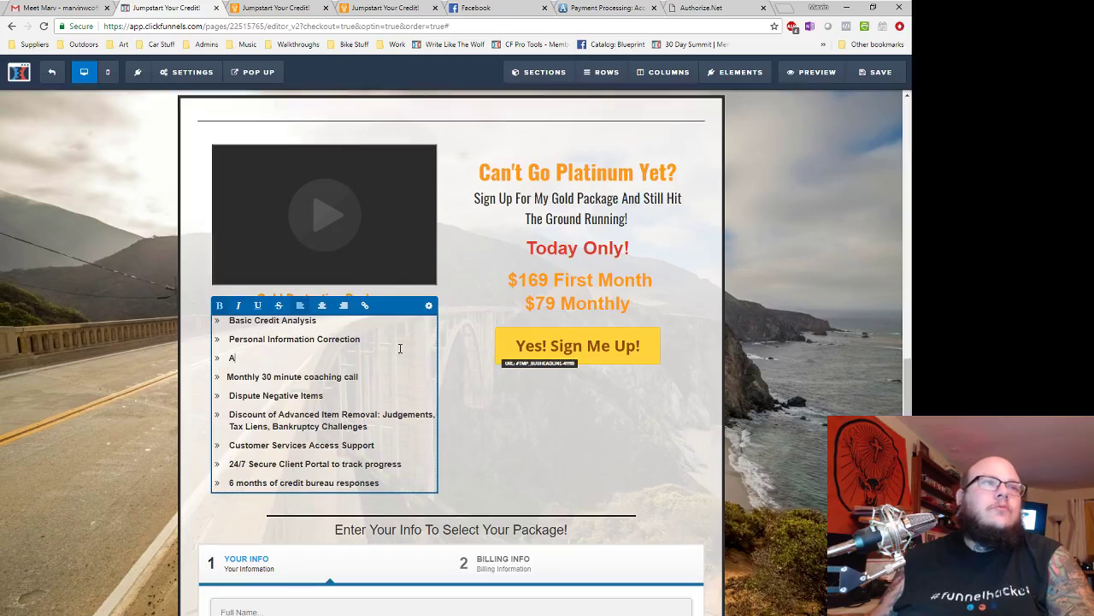
{"action": "key", "text": "BackSpace"}
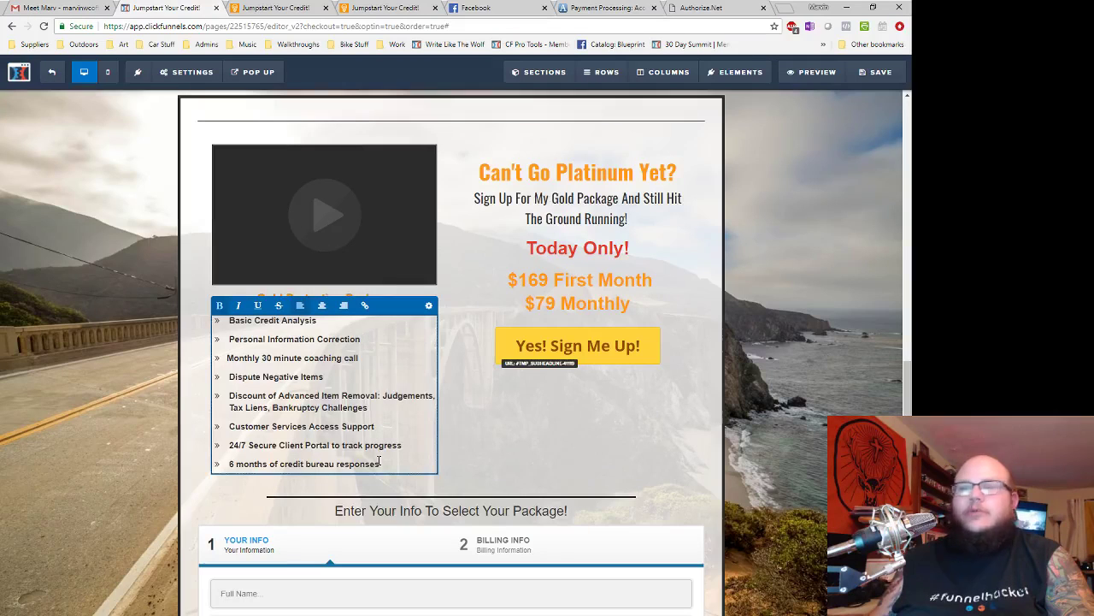
- Remove the "Customer Services Access Support" bullet from the Gold Protection Package feature list
{"action": "left_click_drag", "start_coordinate": [380, 426], "coordinate": [232, 426]}
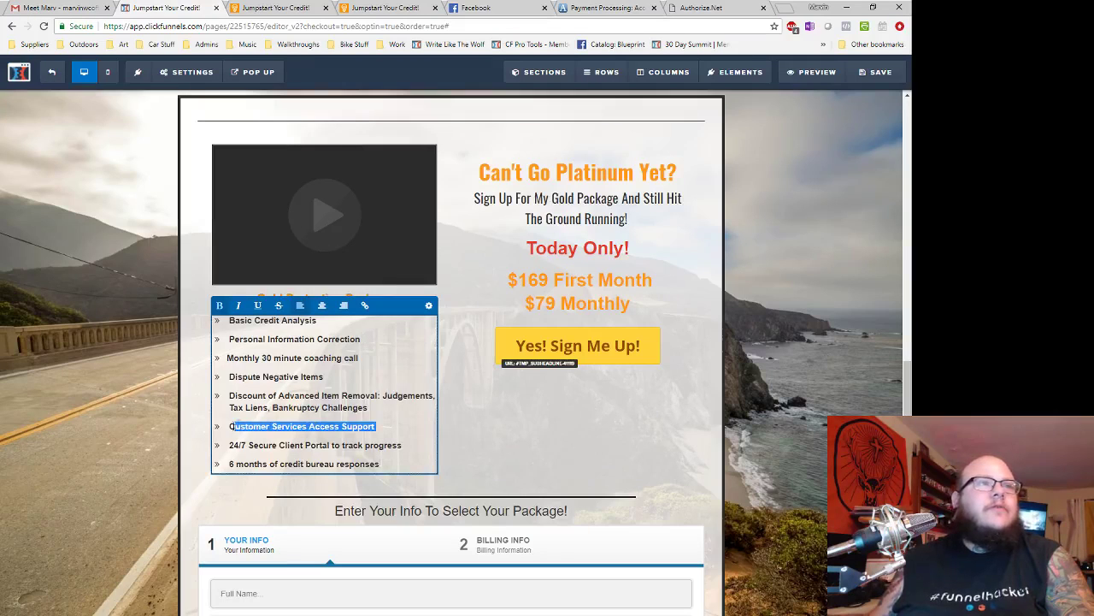
{"action": "key", "text": "BackSpace"}
{"action": "key", "text": "BackSpace"}
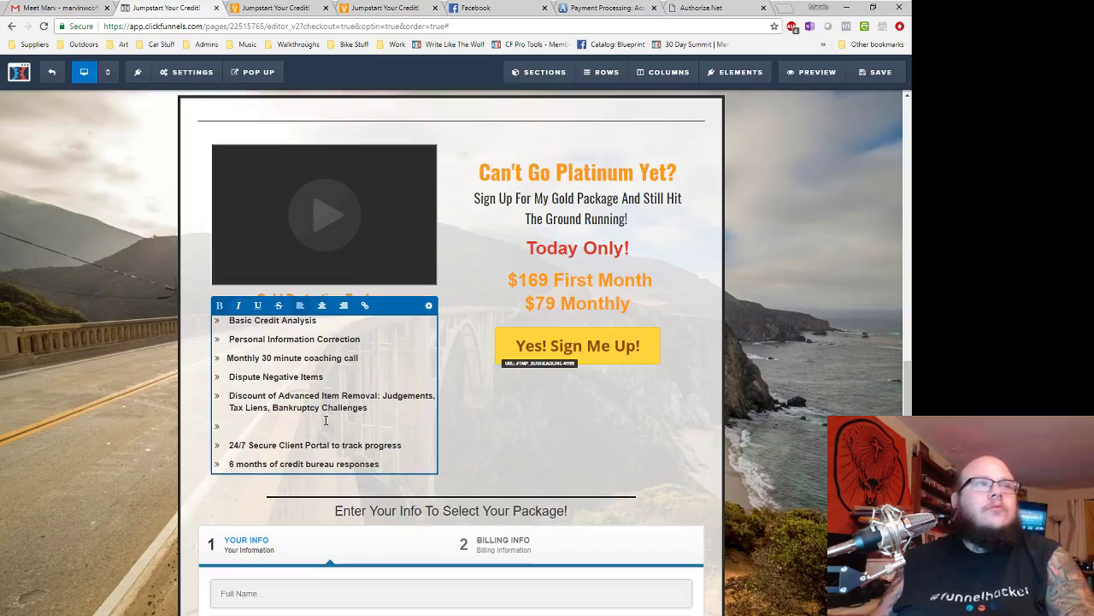
{"action": "key", "text": "BackSpace"}
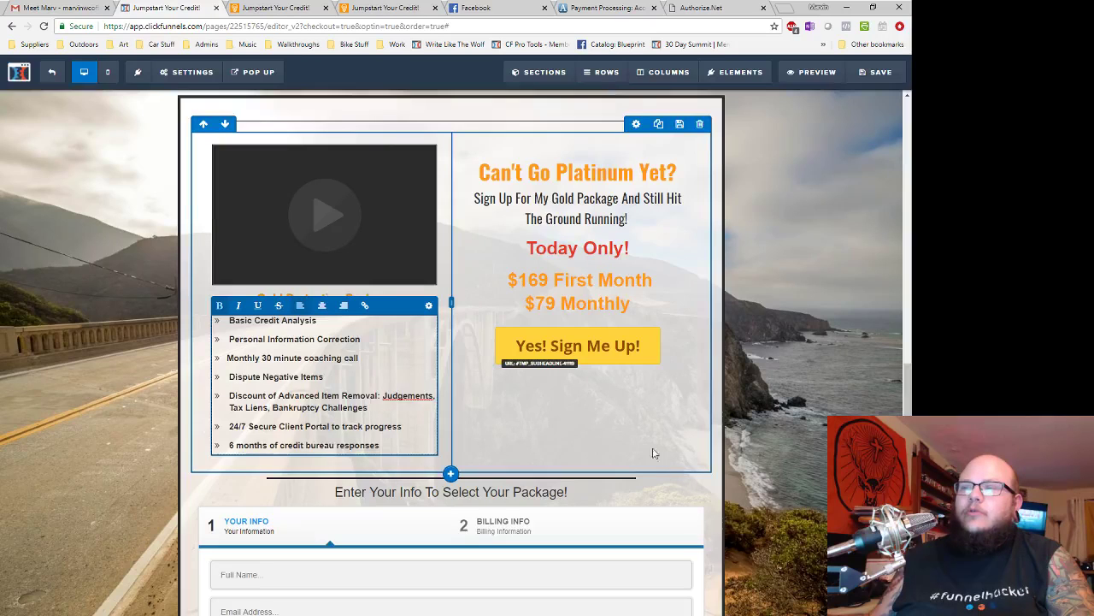
- Change the first line of the Gold package pricing text to "$199 Down"
{"action": "left_click", "coordinate": [549, 278]}
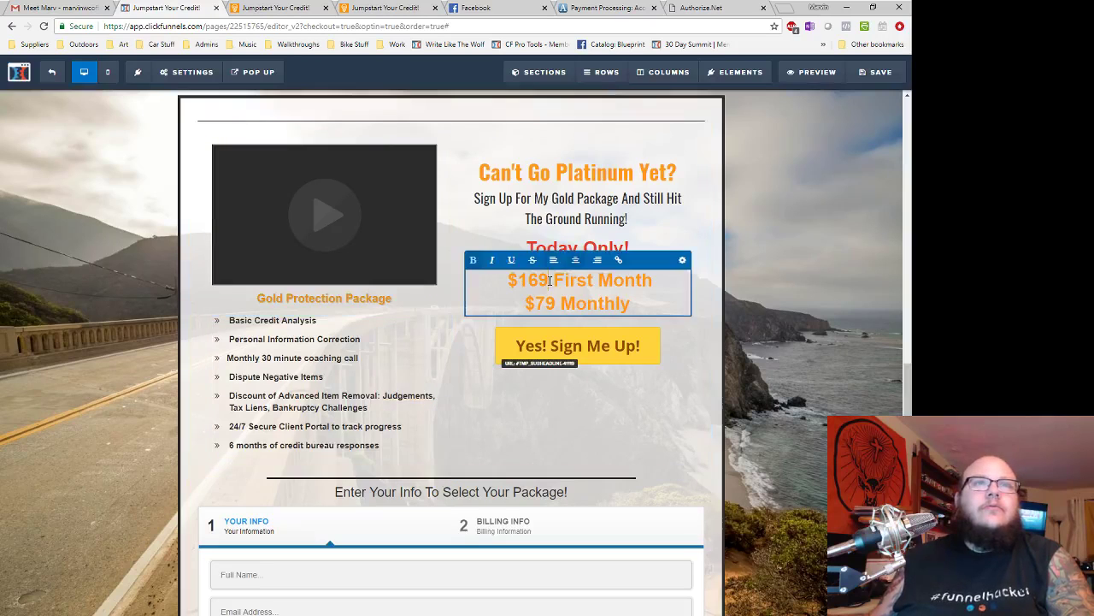
{"action": "left_click_drag", "start_coordinate": [549, 280], "coordinate": [531, 280]}
{"action": "type", "text": "99"}
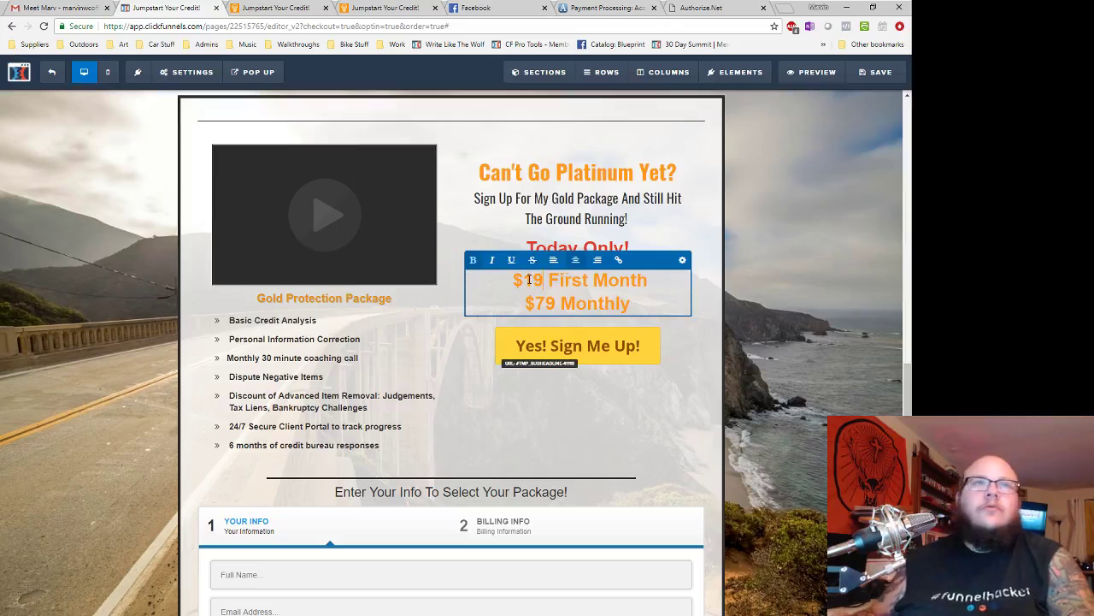
{"action": "key", "text": "shift+End"}
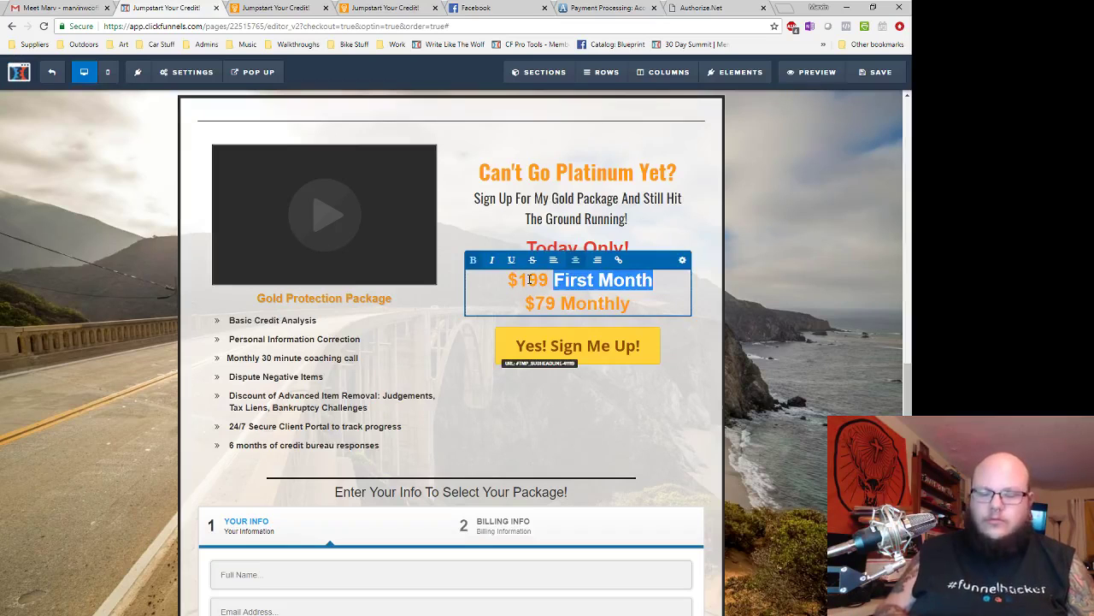
{"action": "type", "text": "Down $"}
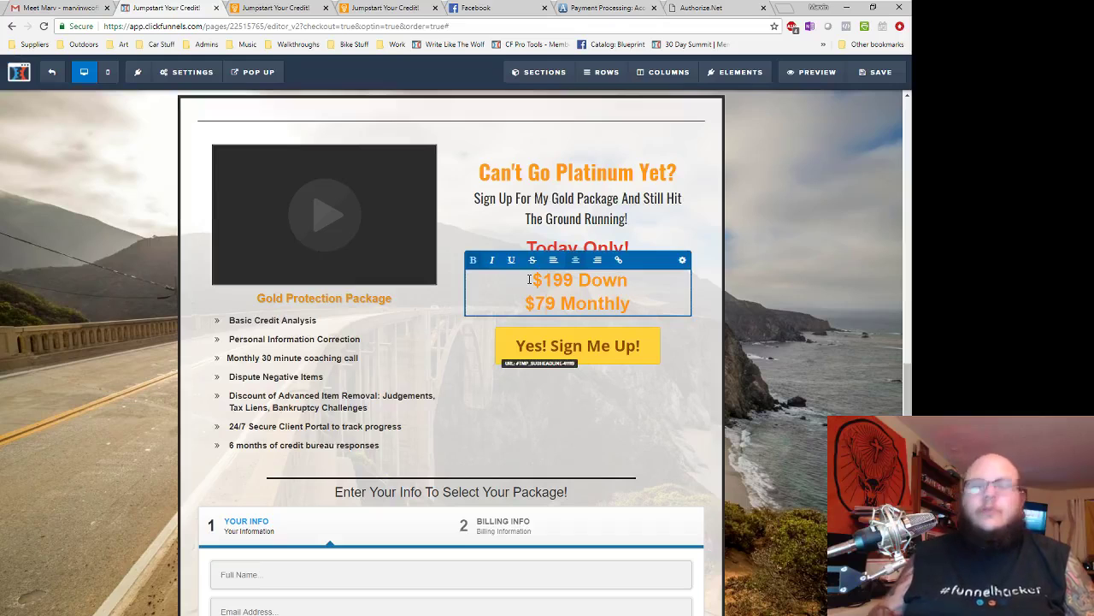
- Change the second line of the Gold package pricing text to "$99 Monthly"
{"action": "type", "text": "9"}
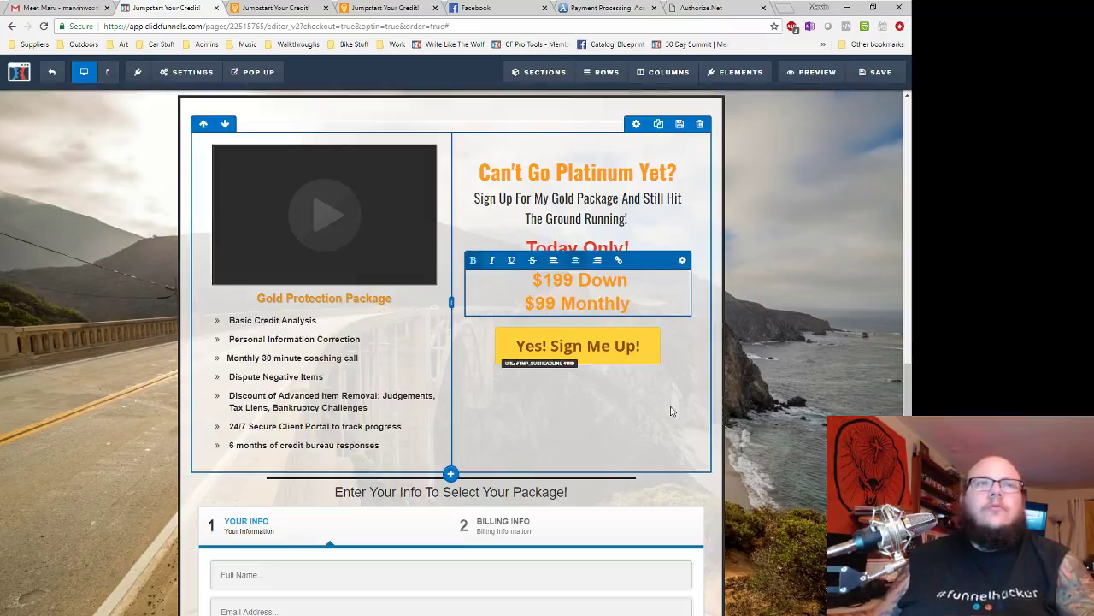
{"action": "left_click", "coordinate": [773, 430]}
{"action": "scroll", "coordinate": [770, 430], "scroll_direction": "up", "scroll_amount": 4}
{"action": "scroll", "coordinate": [746, 438], "scroll_direction": "down", "scroll_amount": 4}
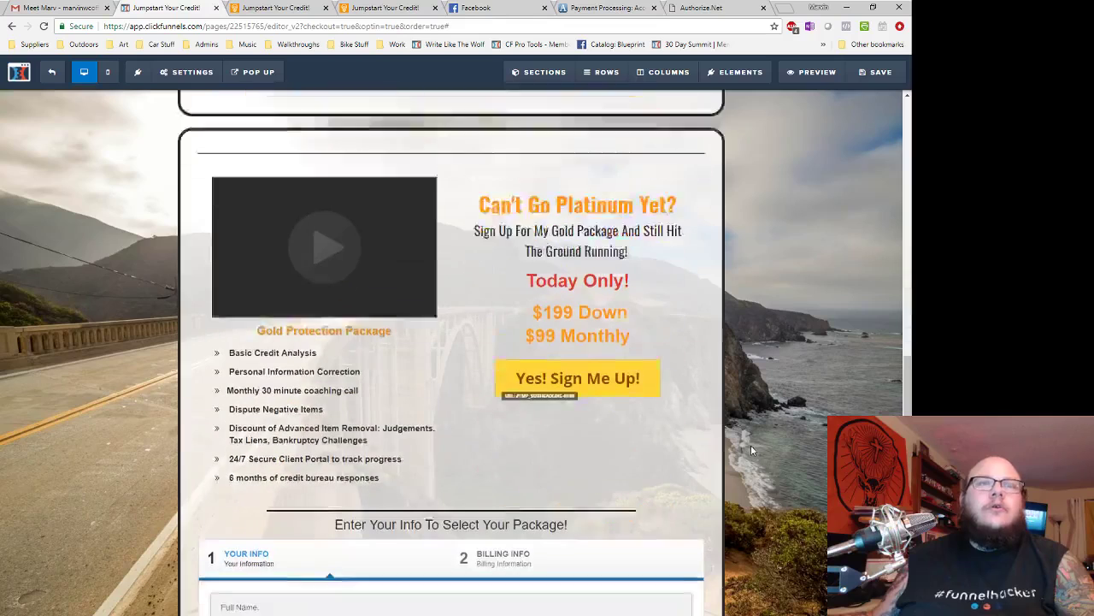
{"action": "left_click", "coordinate": [580, 350]}
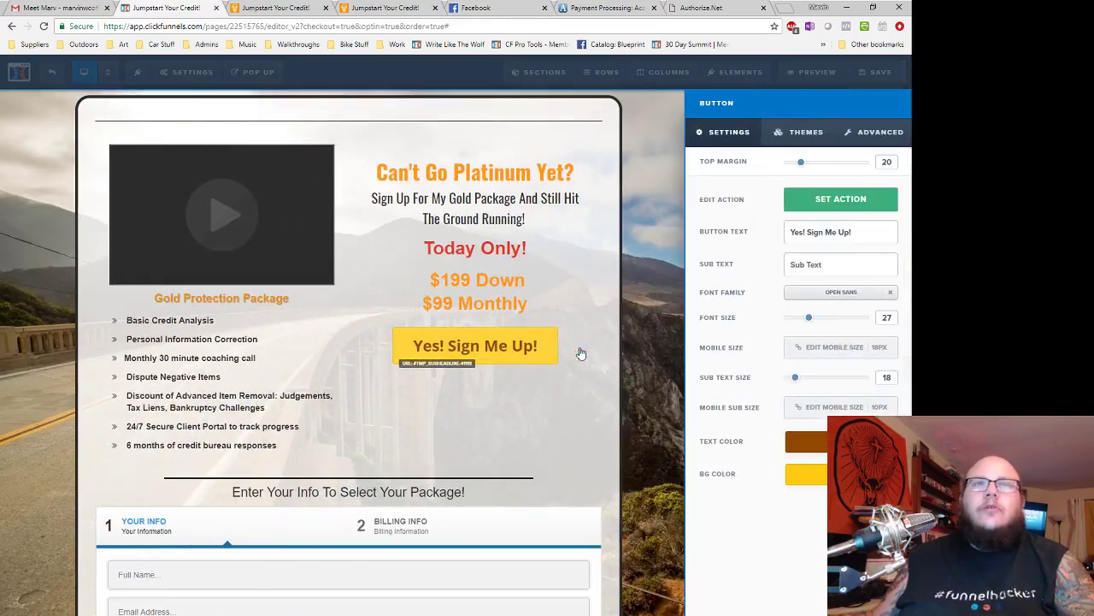
{"action": "left_click", "coordinate": [808, 205]}
{"action": "triple_click", "coordinate": [800, 222]}
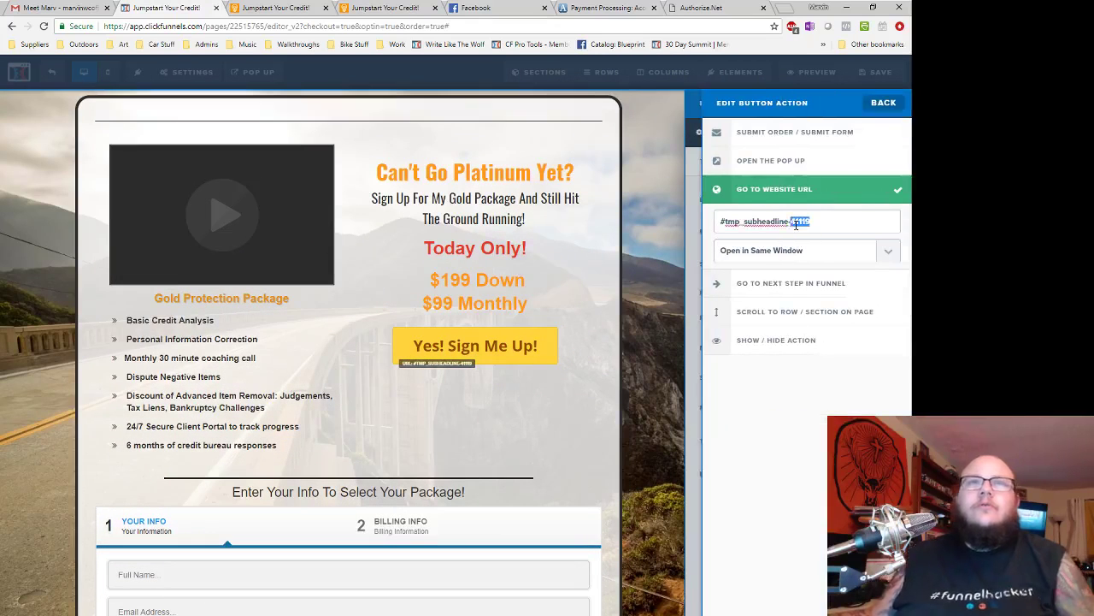
{"action": "type", "text": "https://www.freedomfromyourcredit.com/subscriptions"}
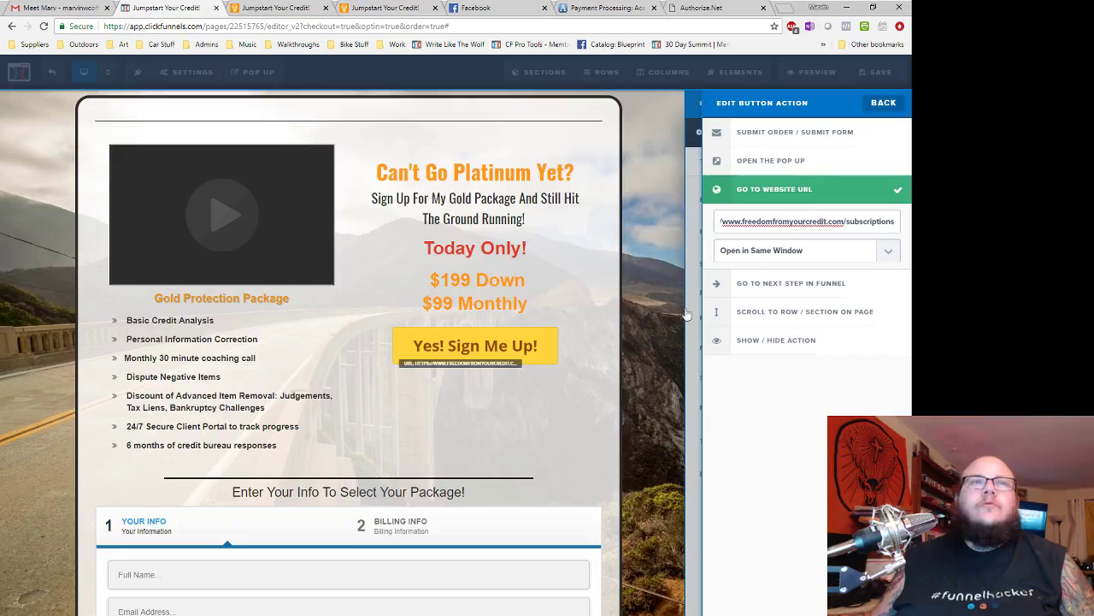
{"action": "left_click", "coordinate": [645, 337]}
- Delete the "Enter Your Info To Select Your Package!" headline below the Gold package
{"action": "scroll", "coordinate": [745, 343], "scroll_direction": "down", "scroll_amount": 2}
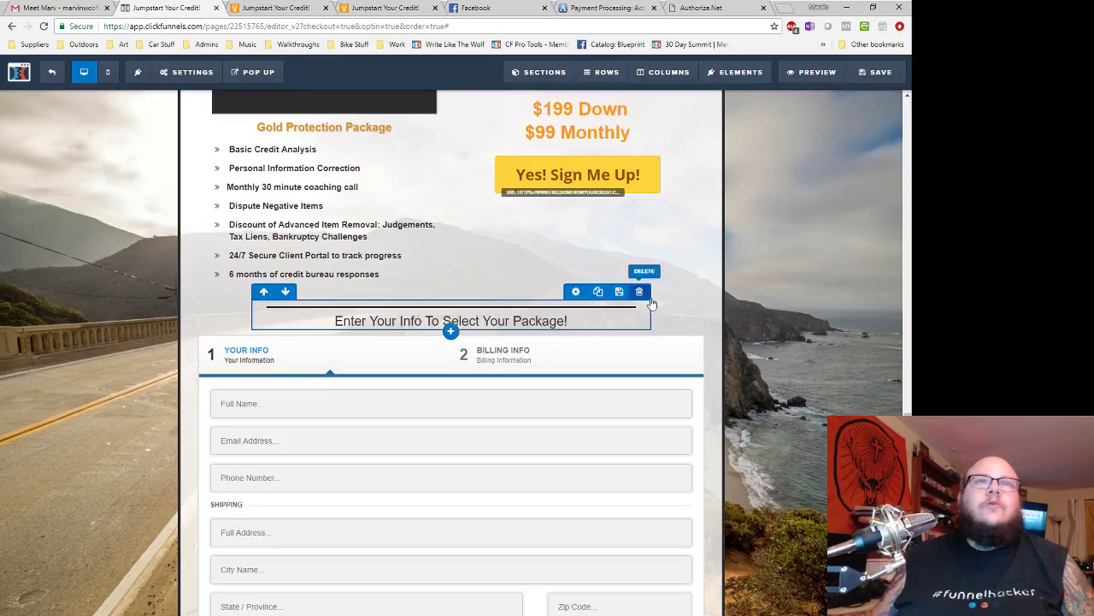
{"action": "left_click", "coordinate": [625, 306]}
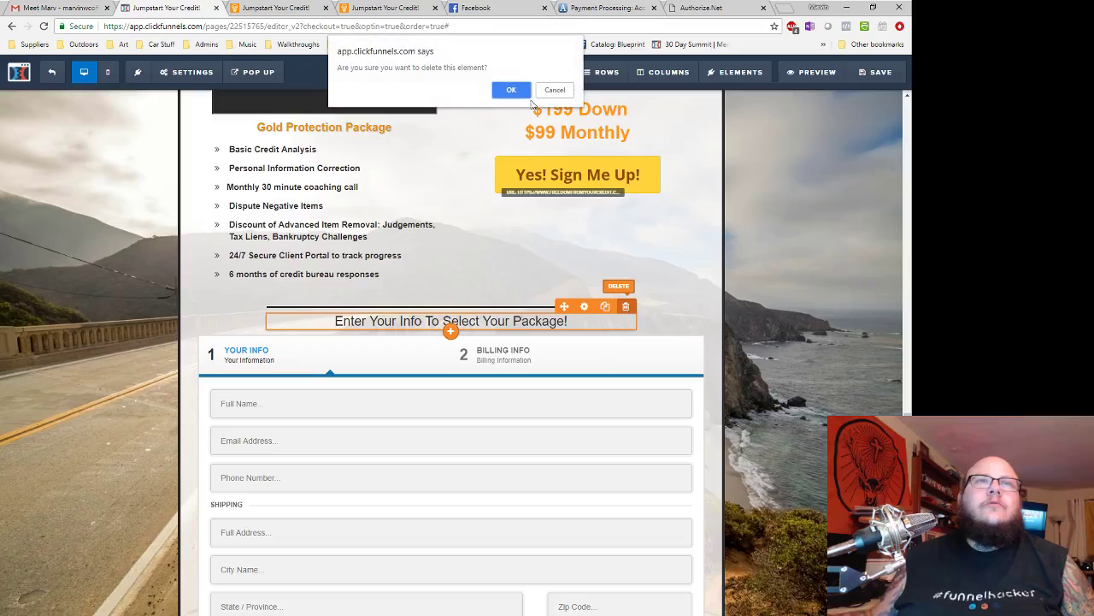
{"action": "left_click", "coordinate": [518, 96]}
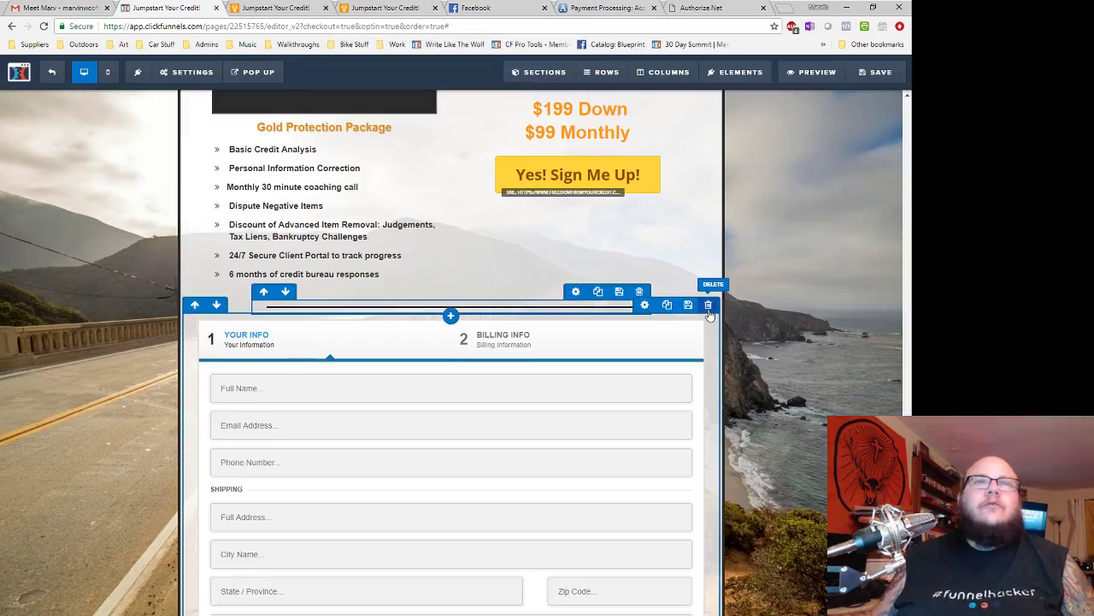
- Delete the row holding the two-step order form and the leftover divider row below the Gold package features
{"action": "left_click", "coordinate": [708, 305]}
{"action": "left_click", "coordinate": [498, 91]}
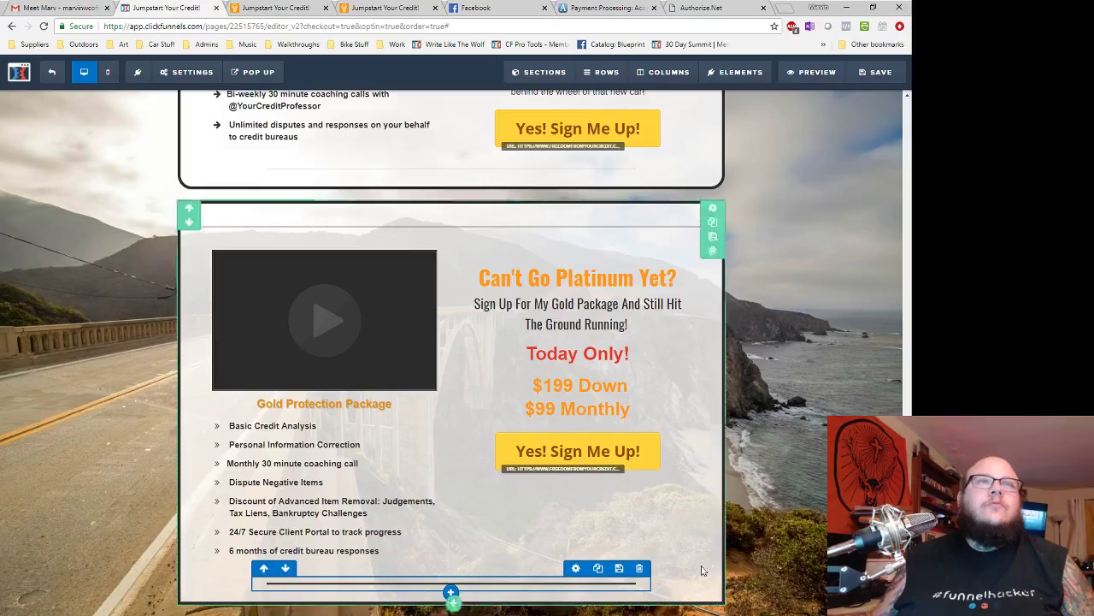
{"action": "left_click", "coordinate": [638, 567]}
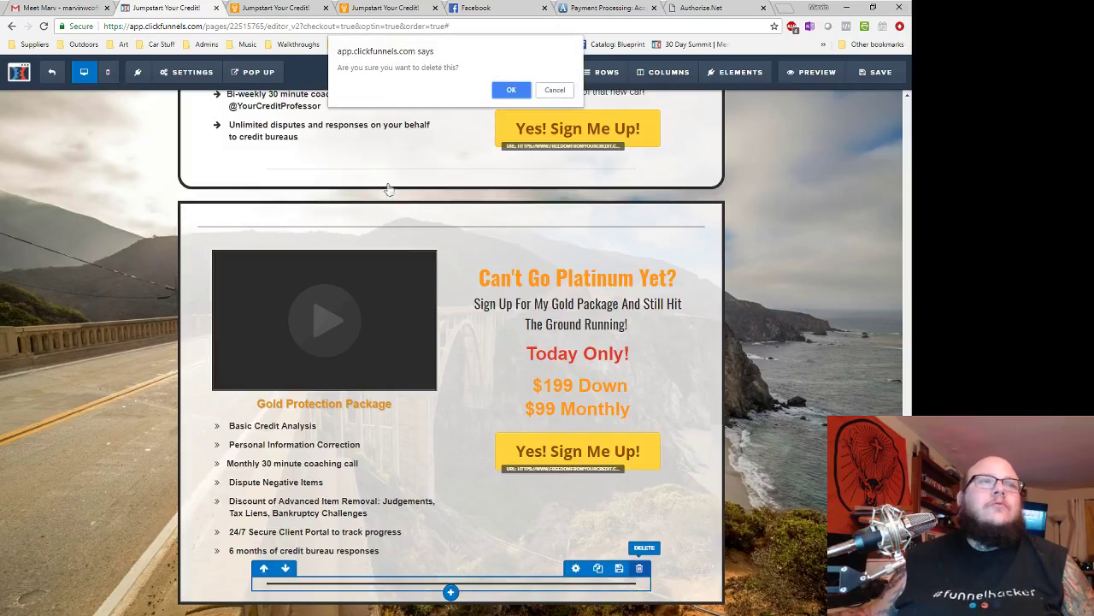
{"action": "left_click", "coordinate": [511, 92]}
- In the "Get All Of This Today" text, set the struck-through price to $6877 and the offer price to $697
{"action": "scroll", "coordinate": [790, 590], "scroll_direction": "up", "scroll_amount": 7}
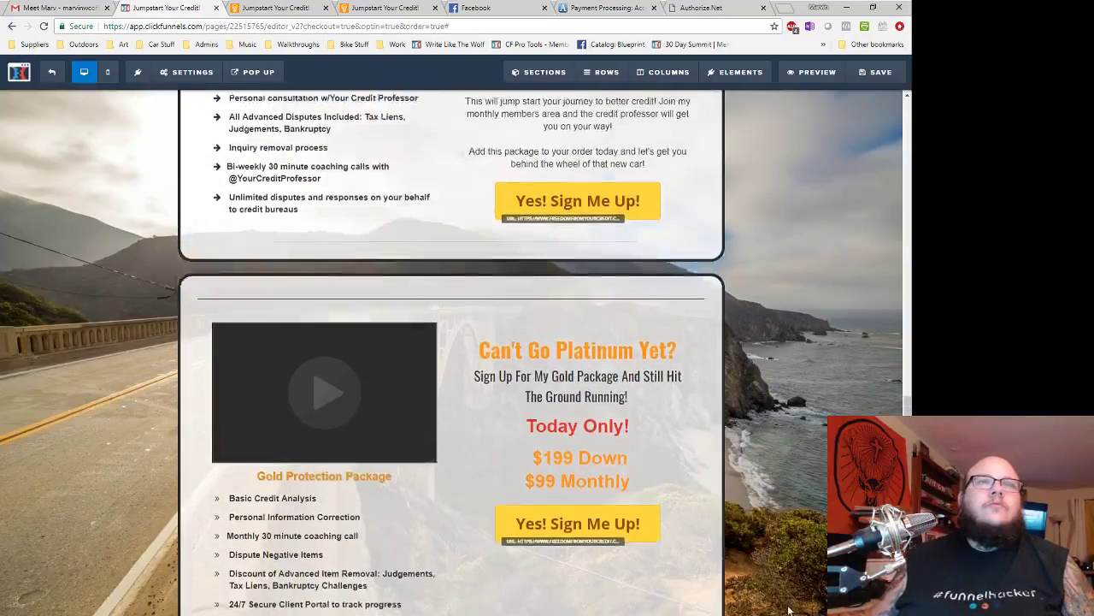
{"action": "scroll", "coordinate": [544, 352], "scroll_direction": "up", "scroll_amount": 3}
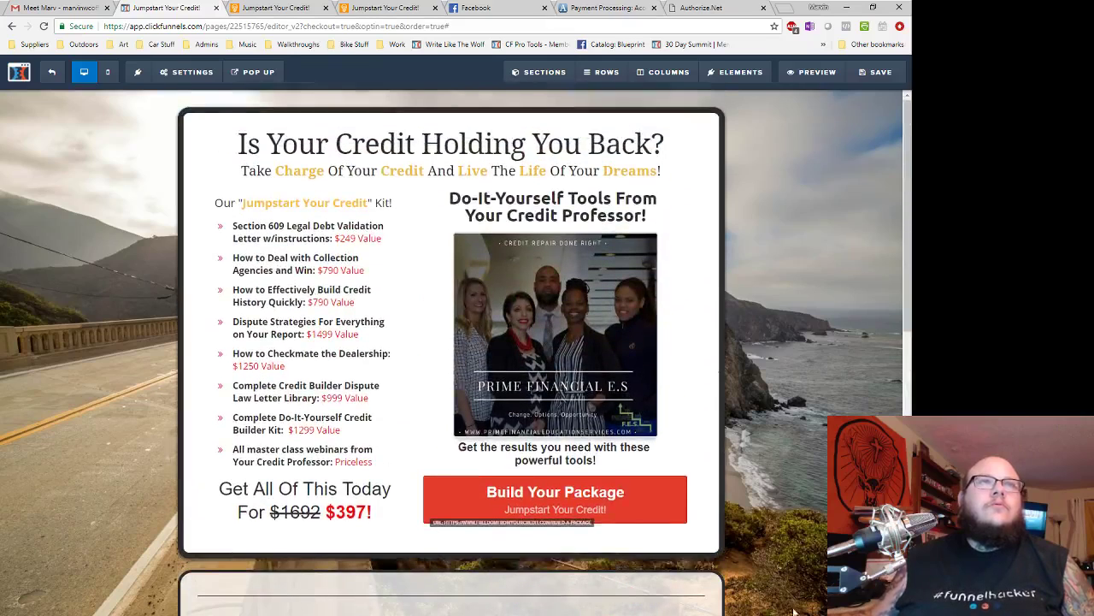
{"action": "scroll", "coordinate": [782, 590], "scroll_direction": "down", "scroll_amount": 3}
{"action": "scroll", "coordinate": [784, 607], "scroll_direction": "up", "scroll_amount": 3}
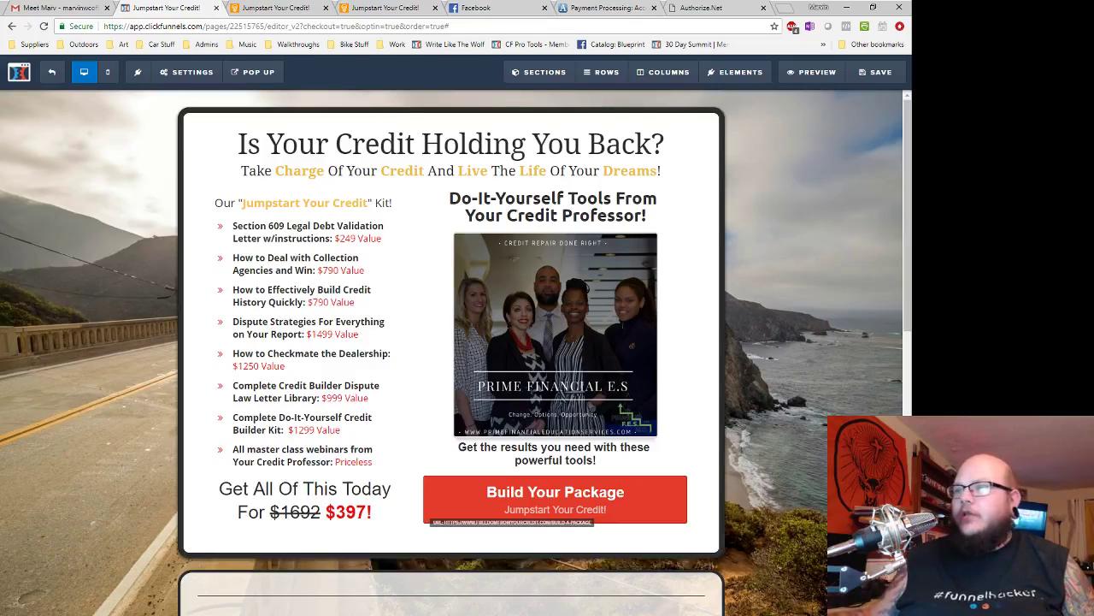
{"action": "left_click", "coordinate": [299, 516]}
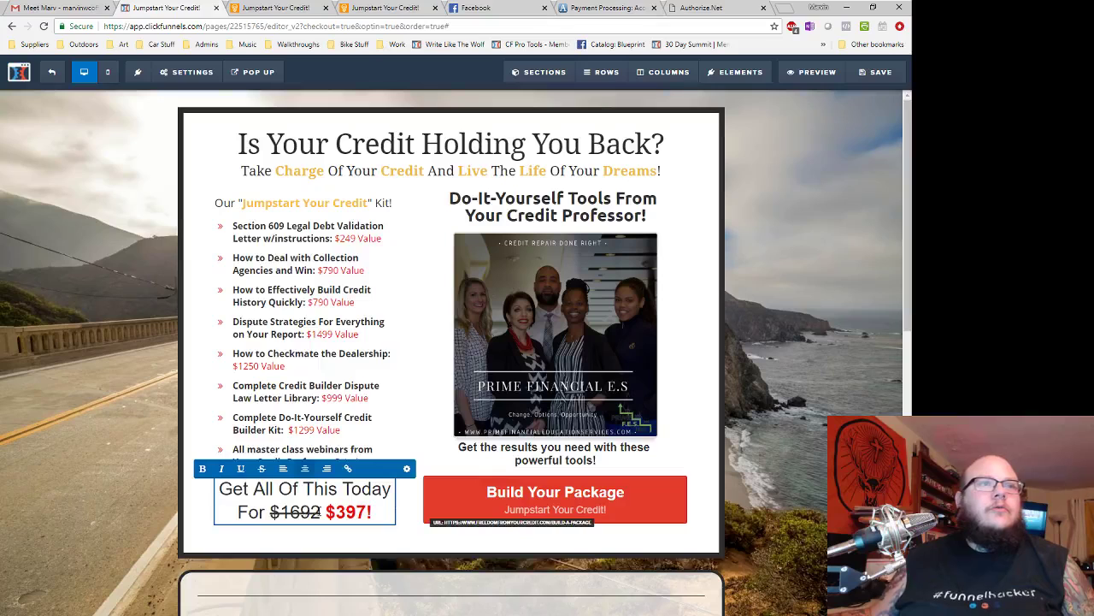
{"action": "left_click_drag", "start_coordinate": [321, 511], "coordinate": [277, 511]}
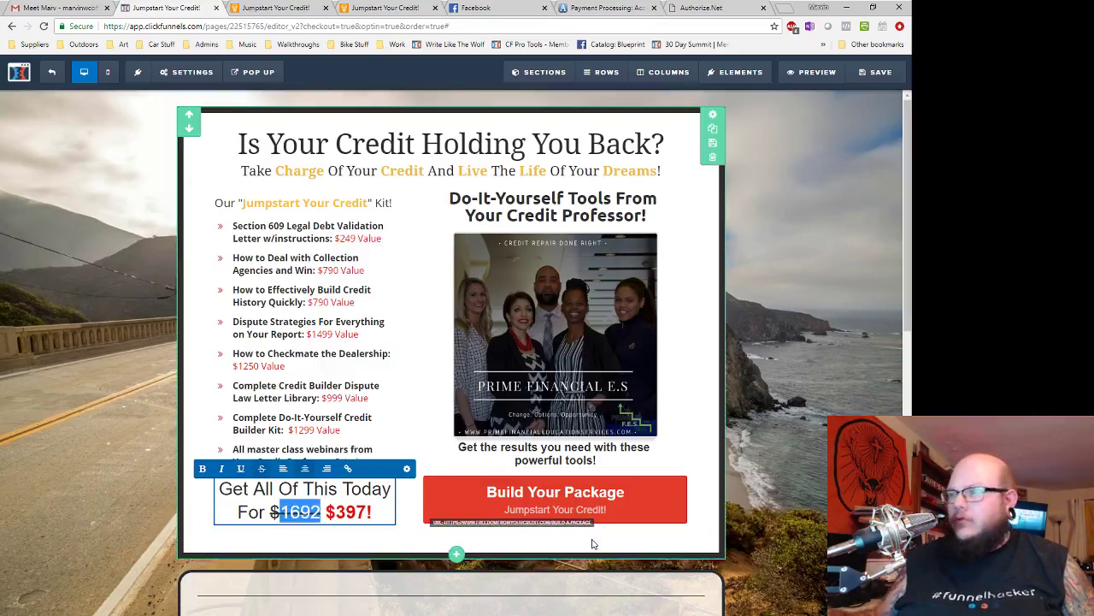
{"action": "type", "text": "6877"}
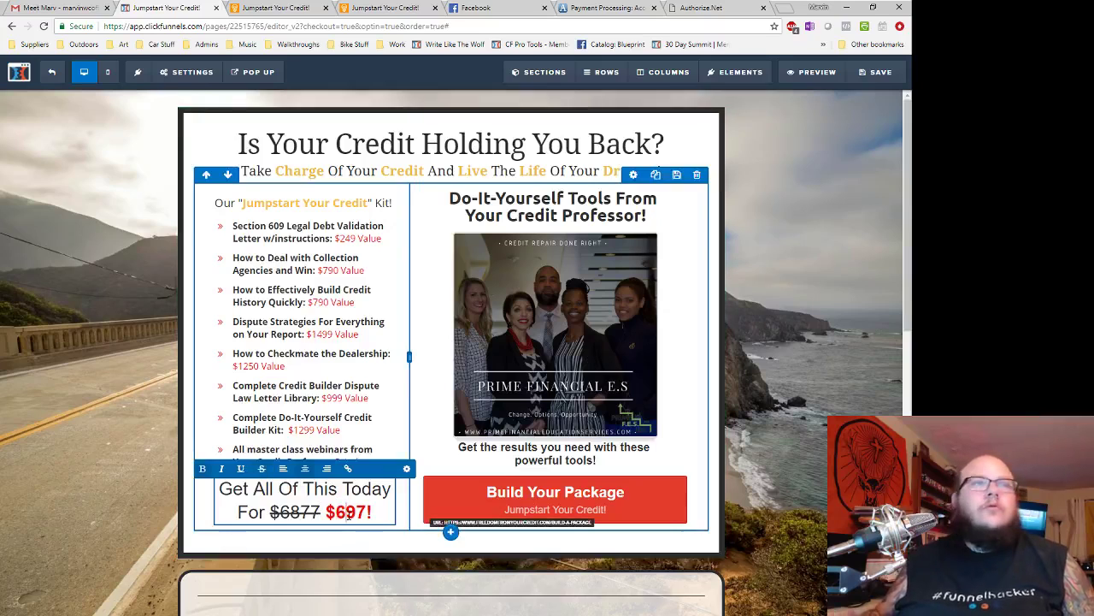
{"action": "left_click", "coordinate": [447, 444]}
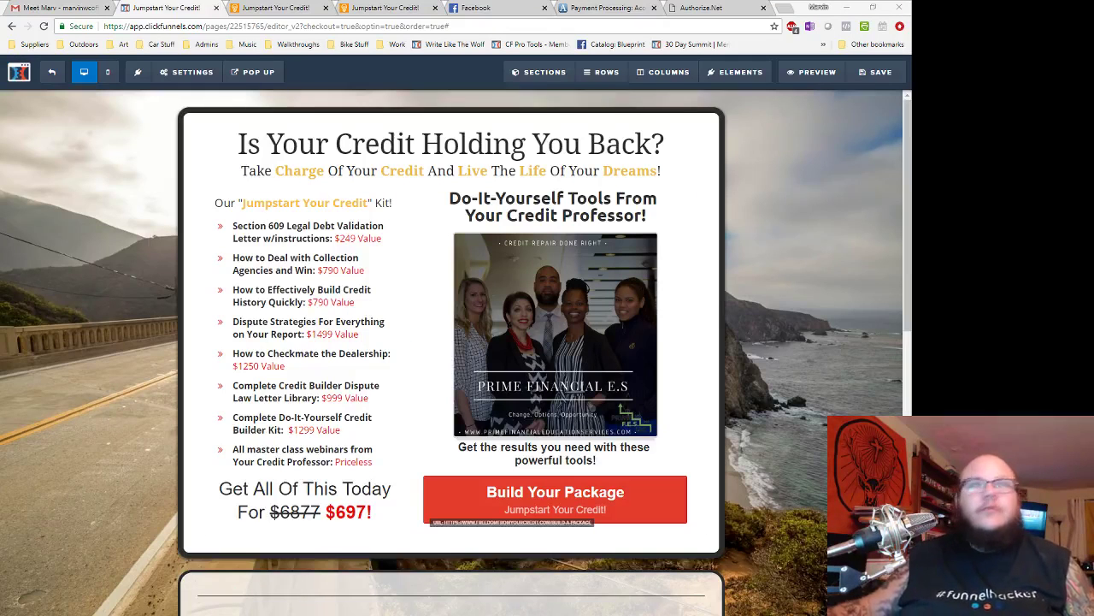
- Add up the Jumpstart kit item values in Calculator: 249, 790, 790, 1499, 1250, 999 and 1299
{"action": "left_click_drag", "start_coordinate": [1093, 197], "coordinate": [619, 242]}
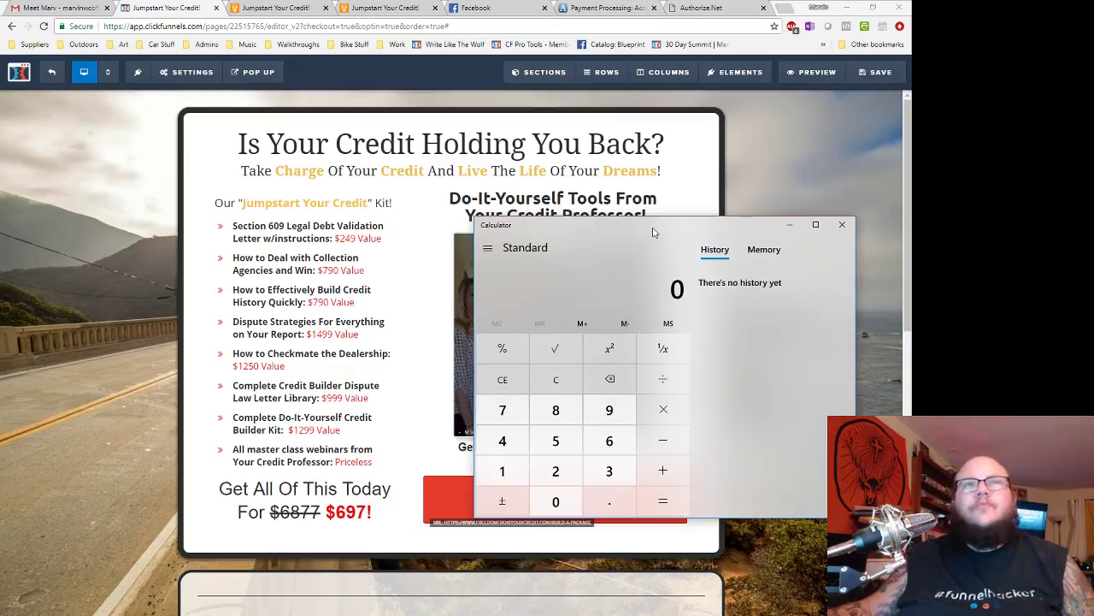
{"action": "type", "text": "249"}
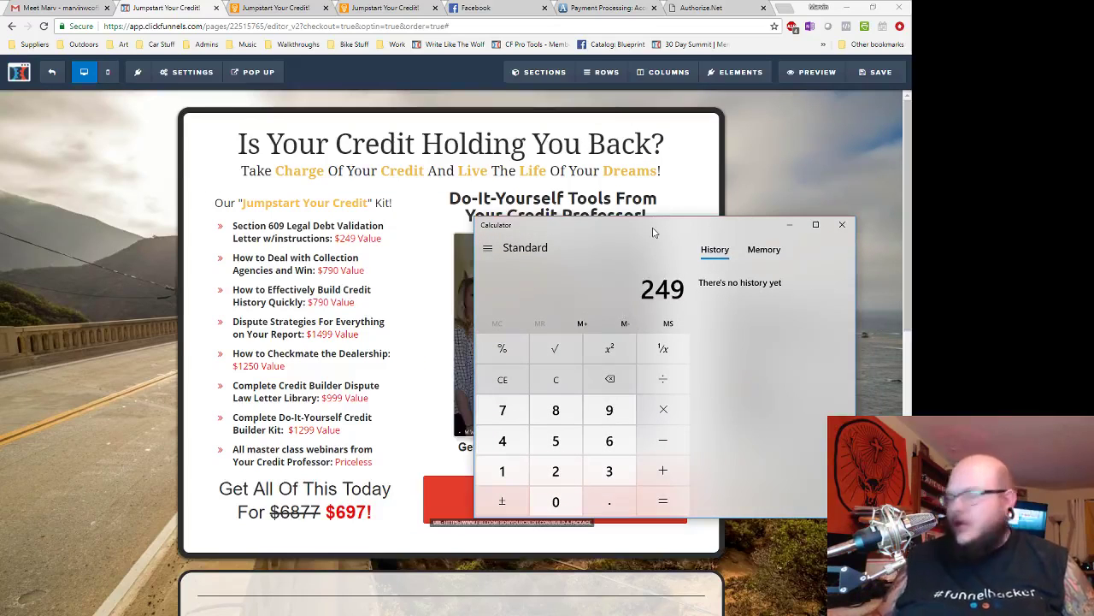
{"action": "type", "text": "+790+"}
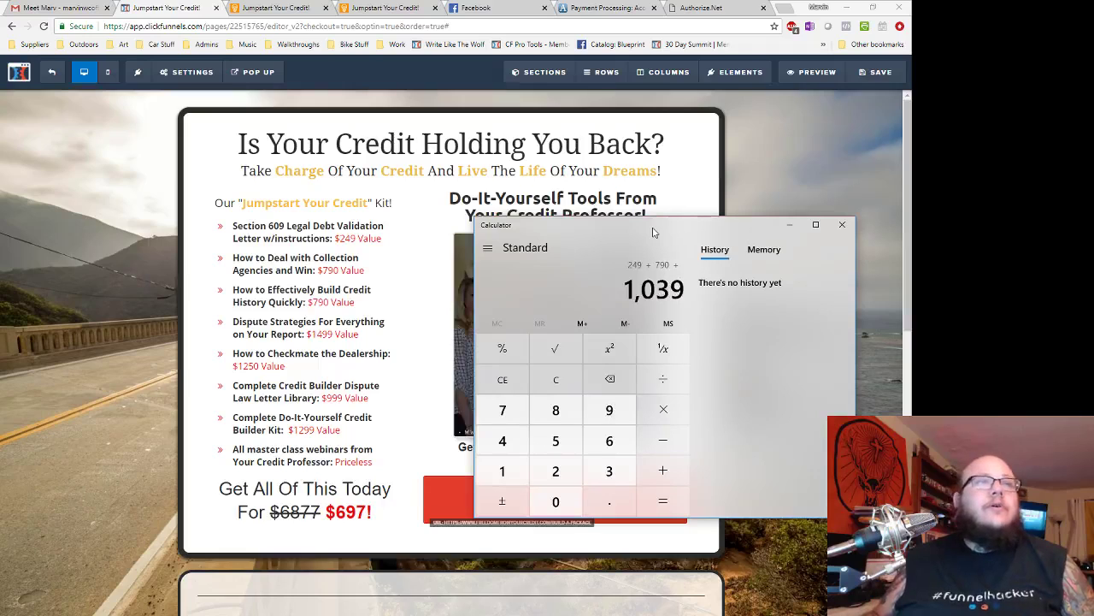
{"action": "type", "text": "790"}
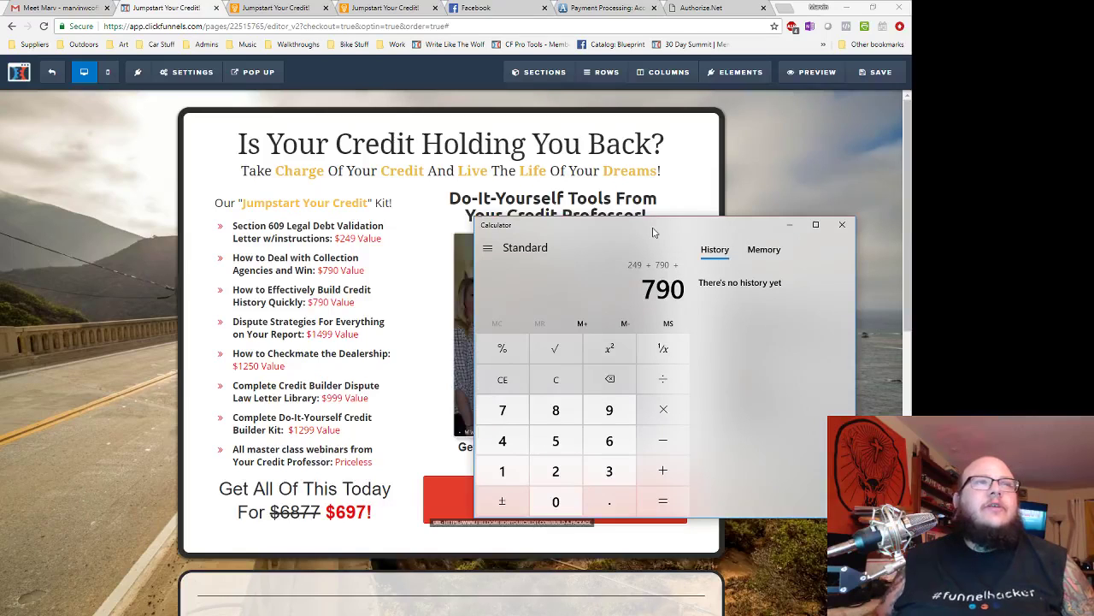
{"action": "type", "text": "+"}
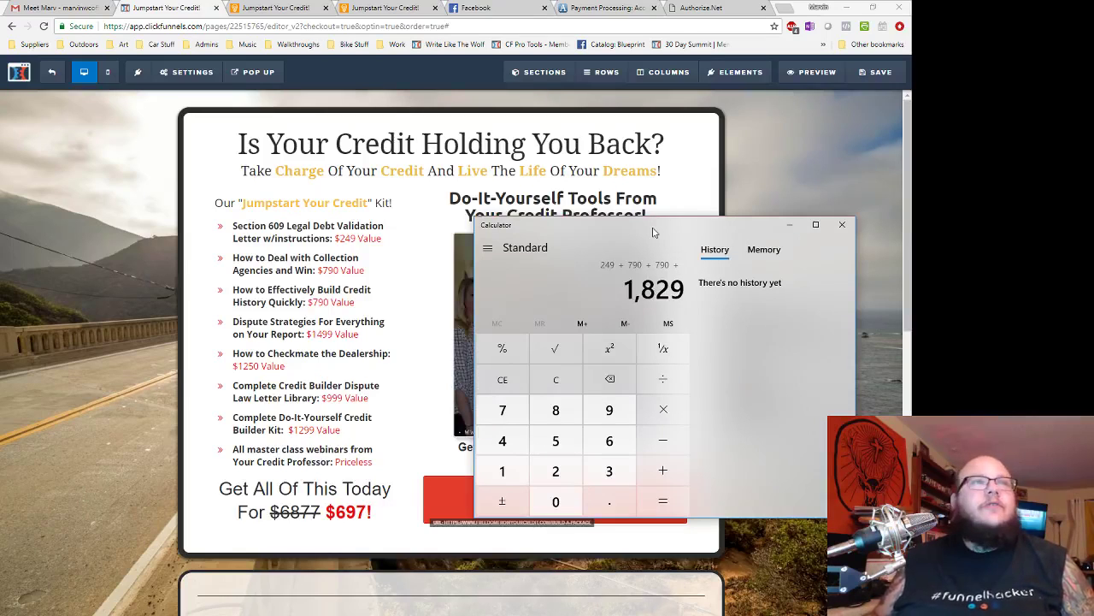
{"action": "type", "text": "1499+1"}
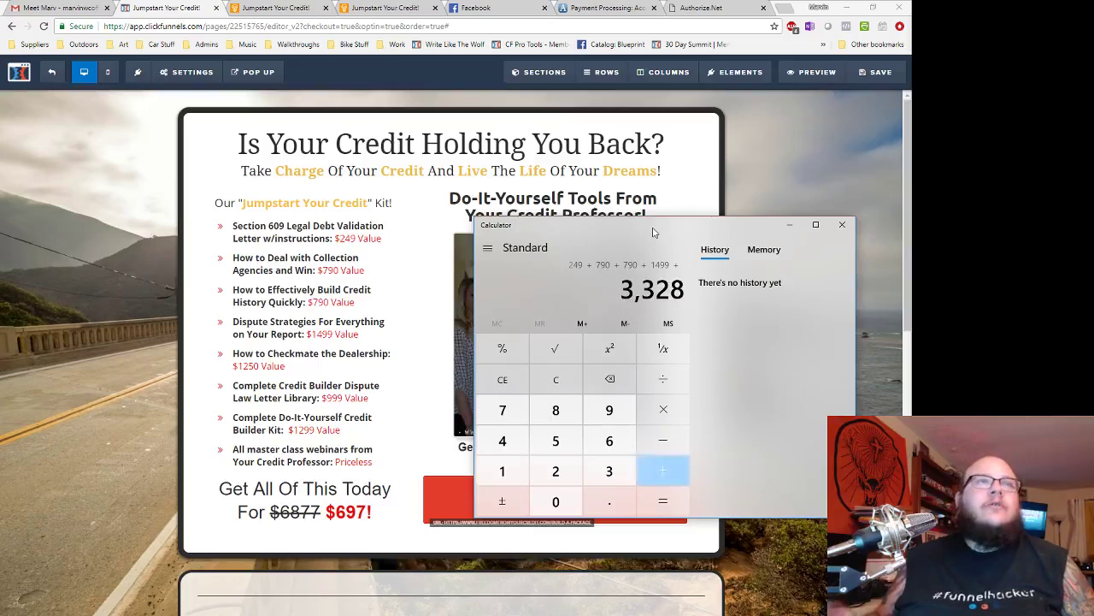
{"action": "type", "text": "250+99"}
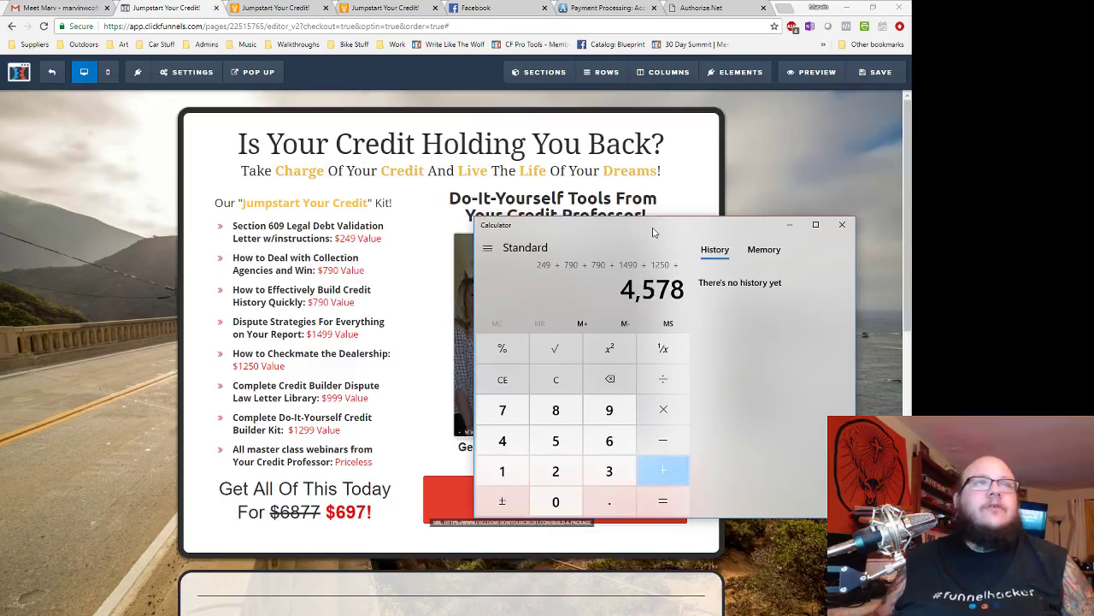
{"action": "type", "text": "9+12"}
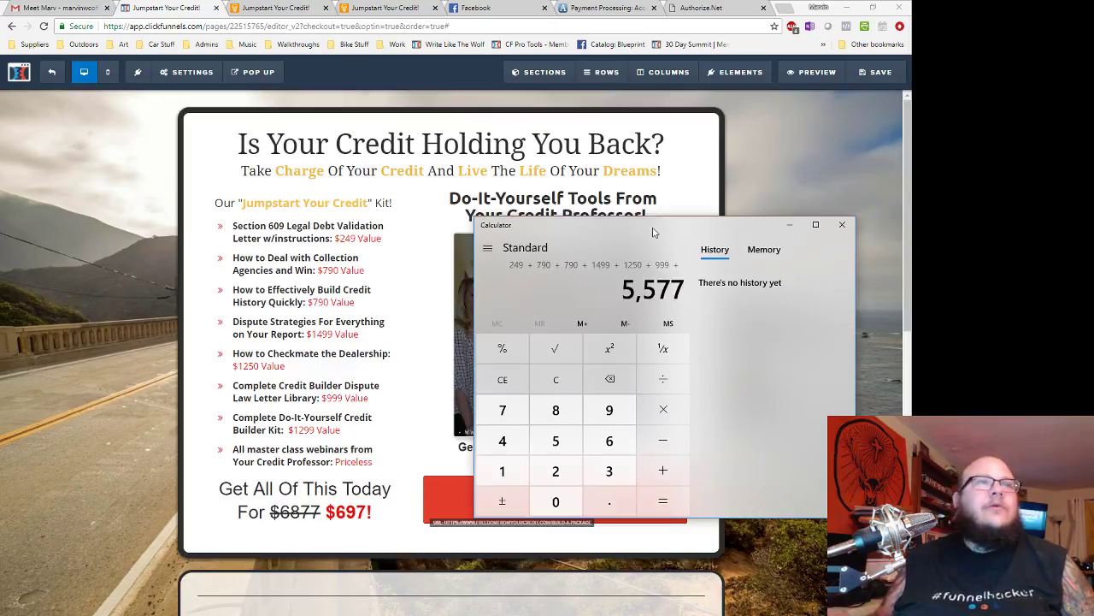
{"action": "type", "text": "99+"}
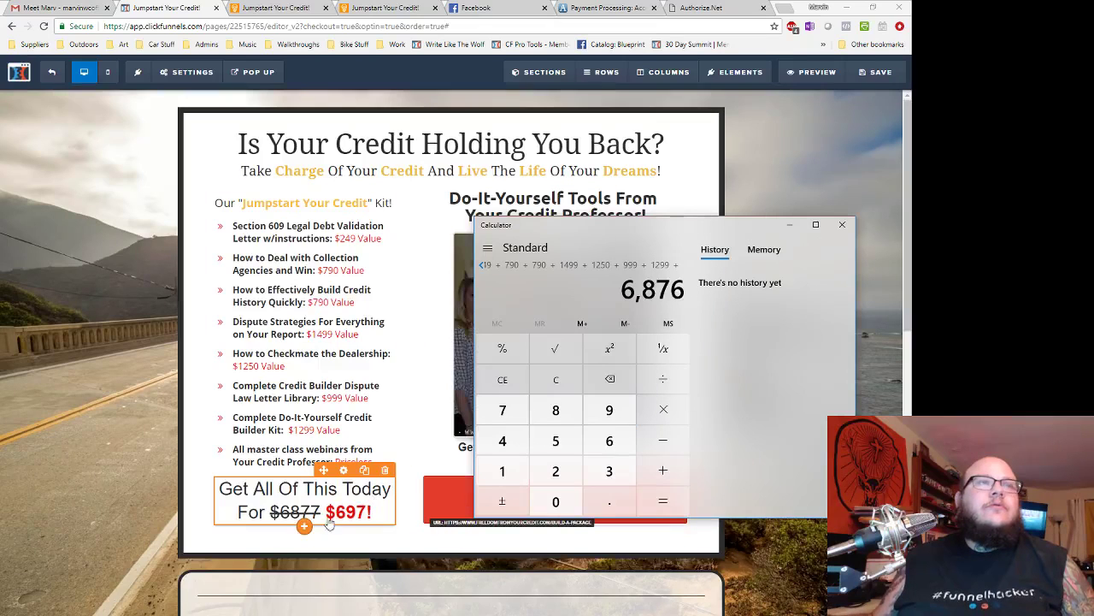
- Correct the struck-through price in the "Get All Of This Today" text to $6876 and save the page
{"action": "left_click", "coordinate": [301, 518]}
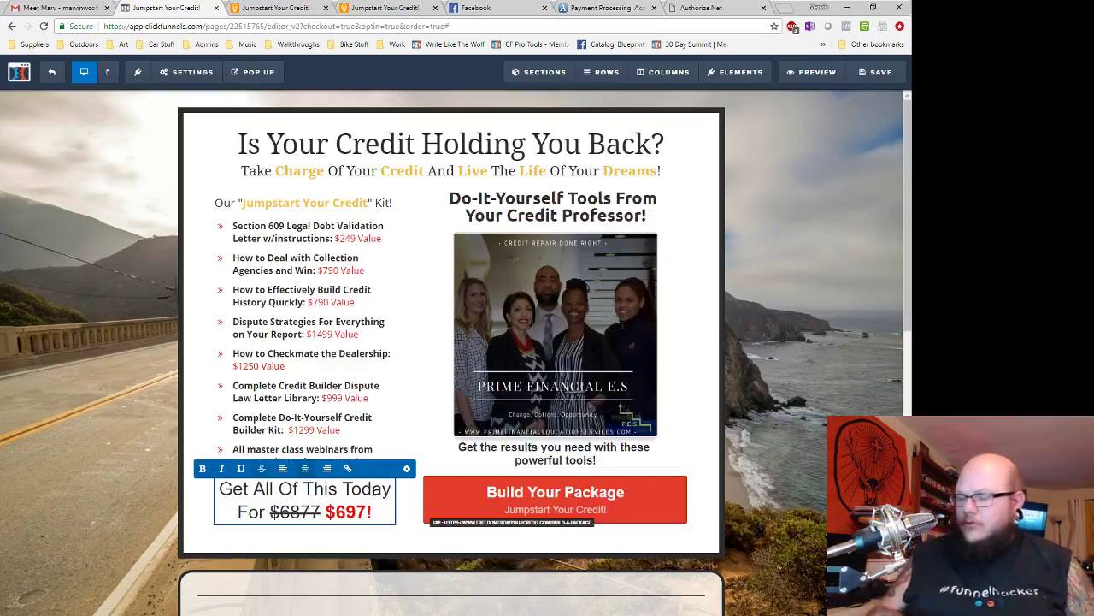
{"action": "key", "text": "BackSpace"}
{"action": "type", "text": "6"}
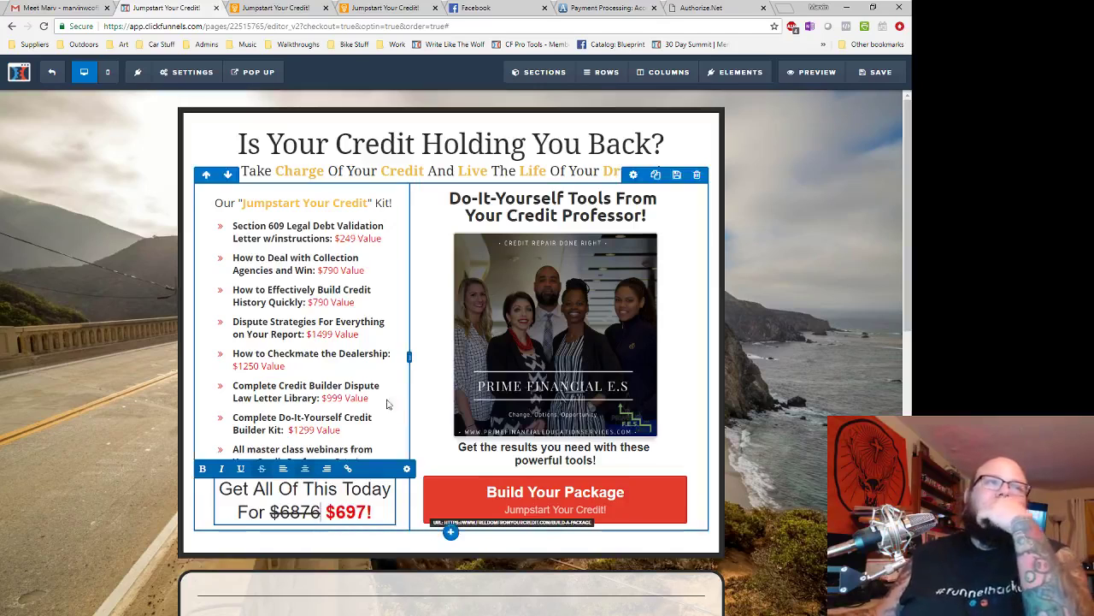
{"action": "left_click", "coordinate": [878, 73]}
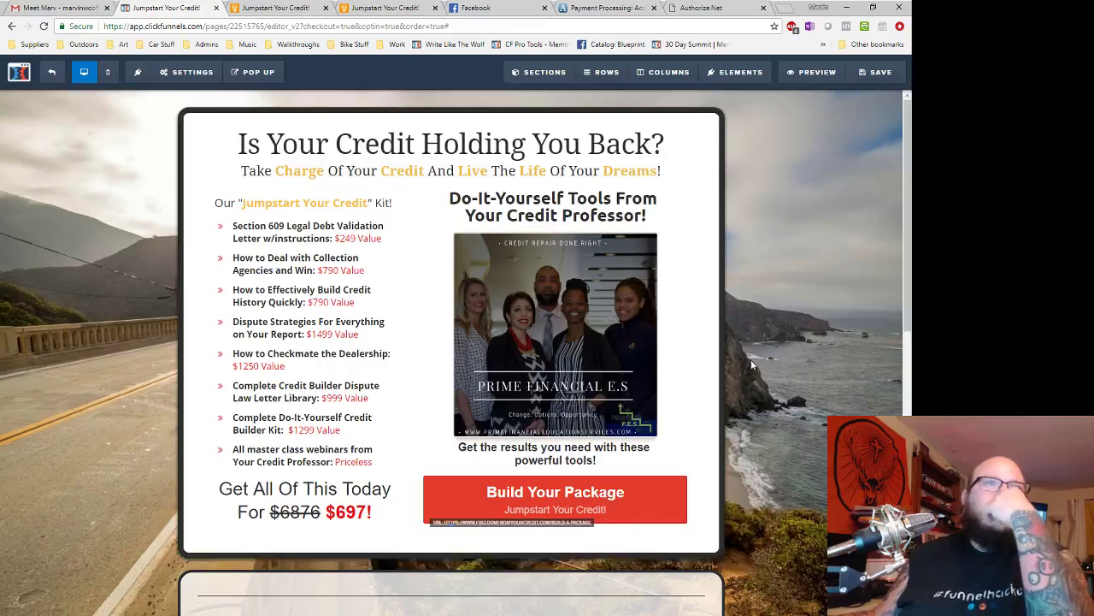
- Add a video element below the "Take Charge Of Your Credit" sub-headline in the first section and save the page
{"action": "scroll", "coordinate": [749, 358], "scroll_direction": "down", "scroll_amount": 9}
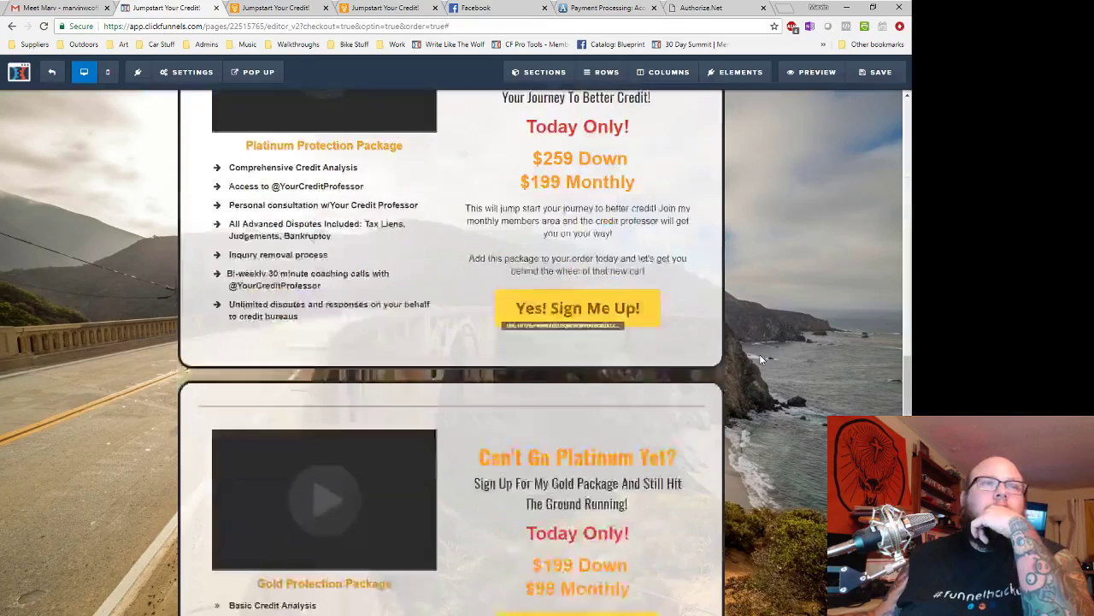
{"action": "scroll", "coordinate": [427, 379], "scroll_direction": "up", "scroll_amount": 8}
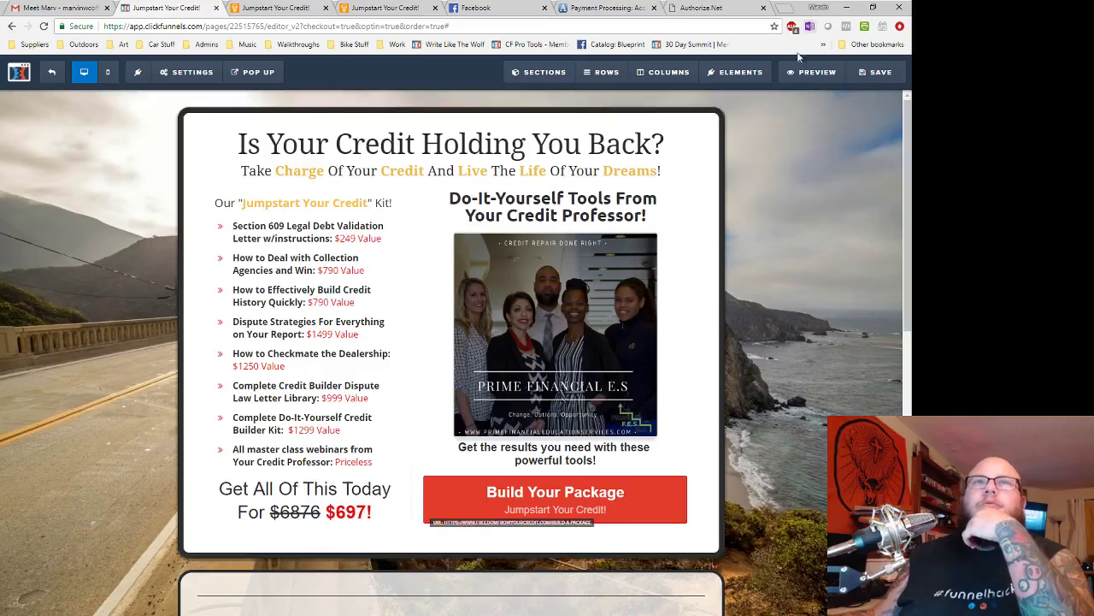
{"action": "mouse_move", "coordinate": [740, 74]}
{"action": "left_click", "coordinate": [728, 96]}
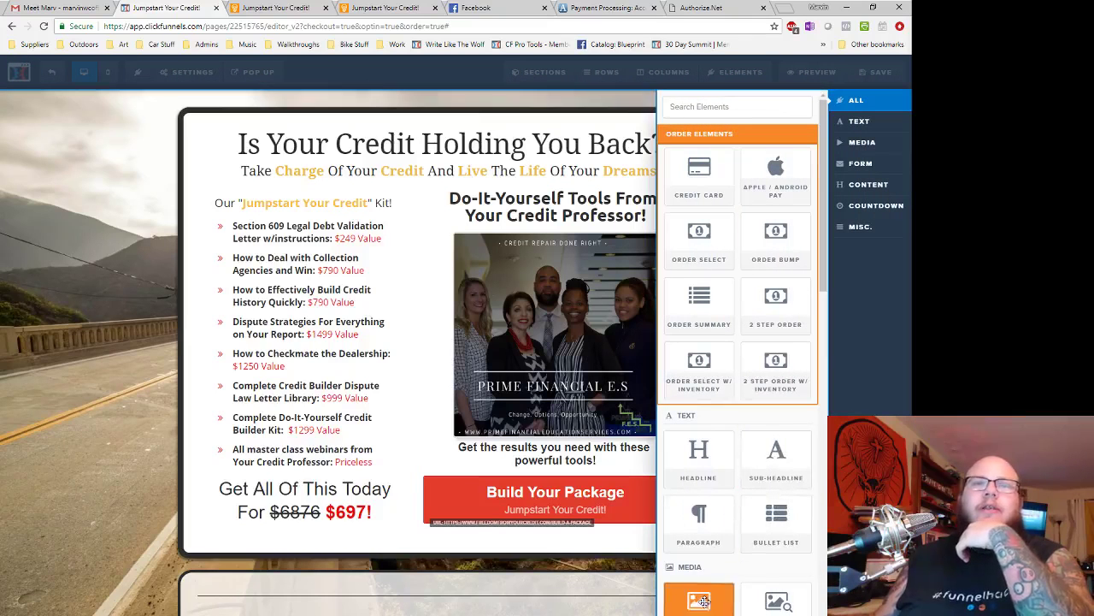
{"action": "scroll", "coordinate": [776, 523], "scroll_direction": "down", "scroll_amount": 2}
{"action": "left_click_drag", "start_coordinate": [699, 565], "coordinate": [447, 179]}
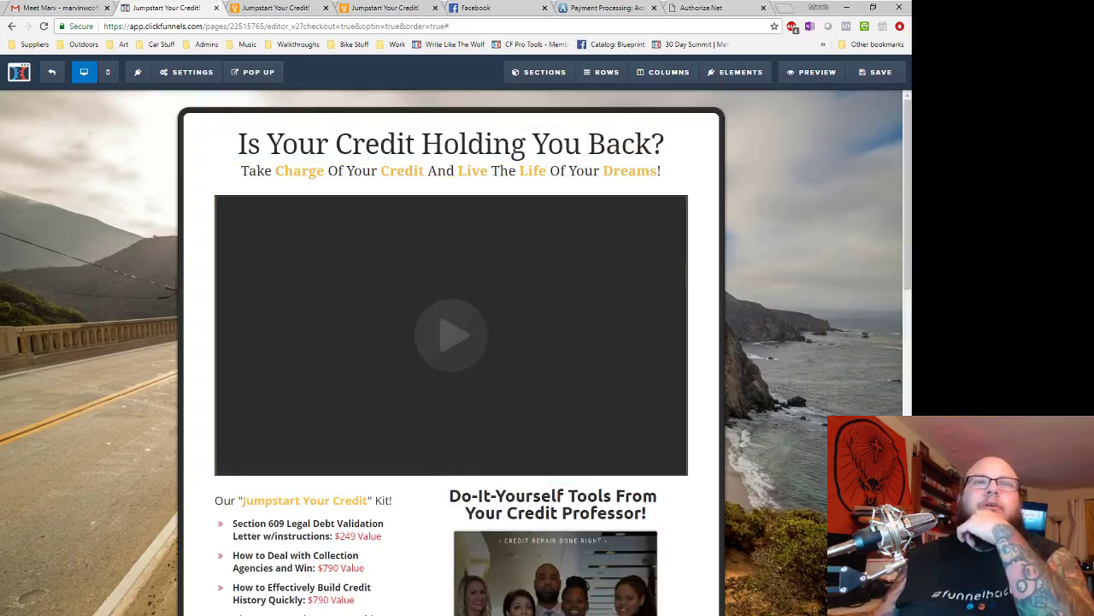
{"action": "left_click", "coordinate": [874, 73]}
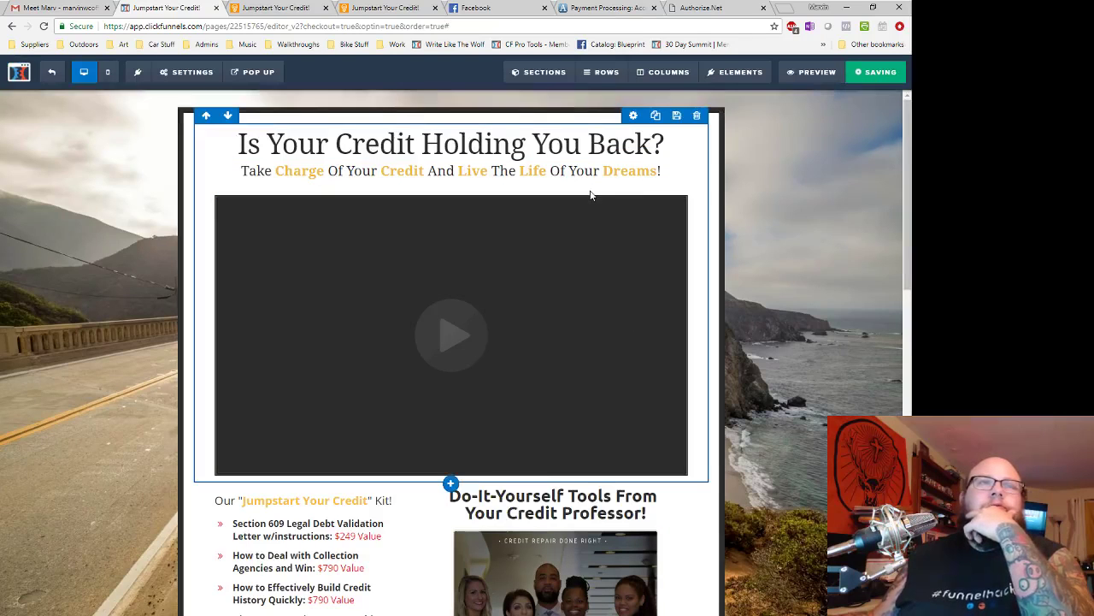
{"action": "scroll", "coordinate": [466, 288], "scroll_direction": "down", "scroll_amount": 2}
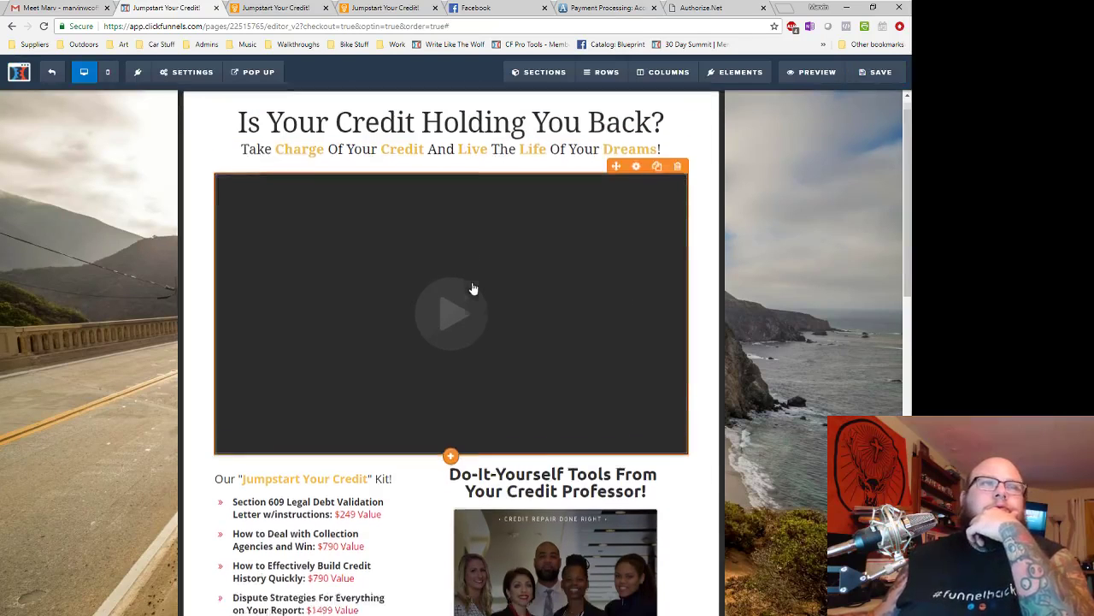
- Duplicate the divider at the top of the Platinum package section and place the copy below the video in the first section
{"action": "scroll", "coordinate": [300, 307], "scroll_direction": "down", "scroll_amount": 6}
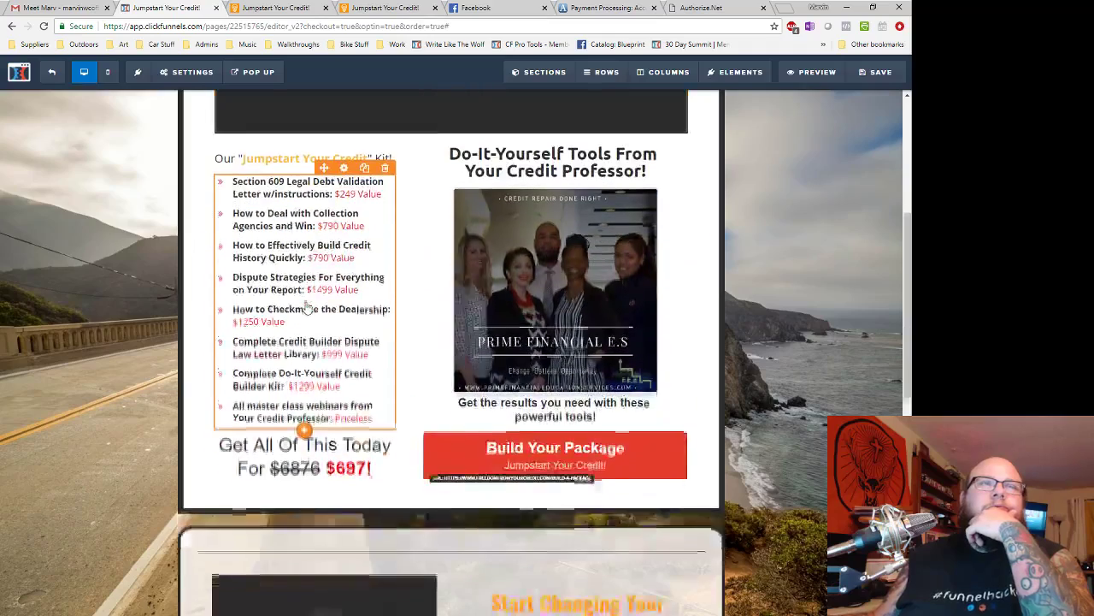
{"action": "scroll", "coordinate": [359, 297], "scroll_direction": "up", "scroll_amount": 2}
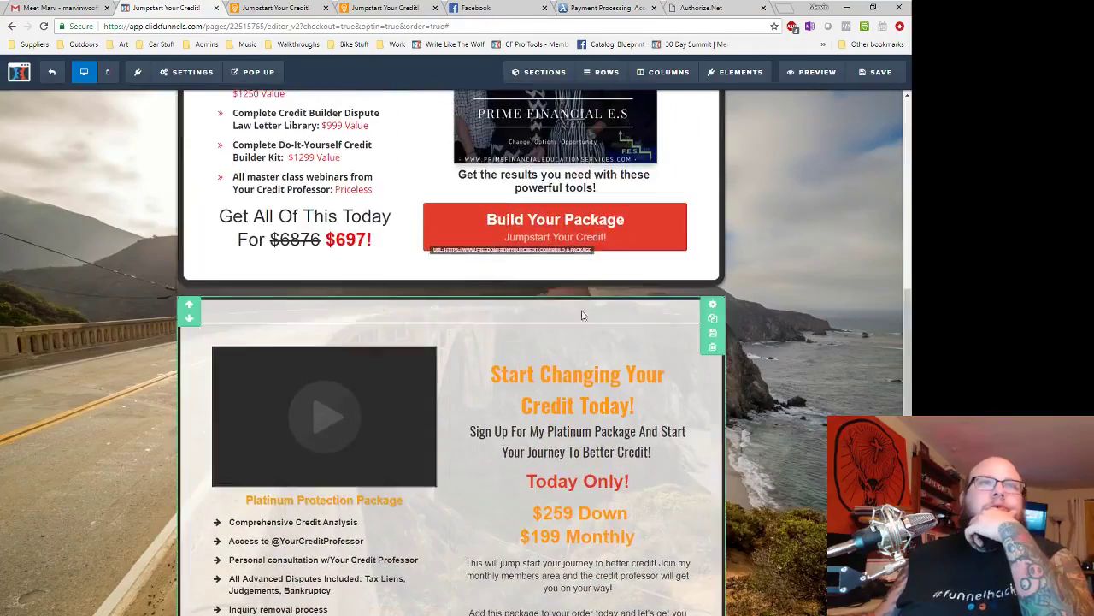
{"action": "left_click", "coordinate": [678, 313]}
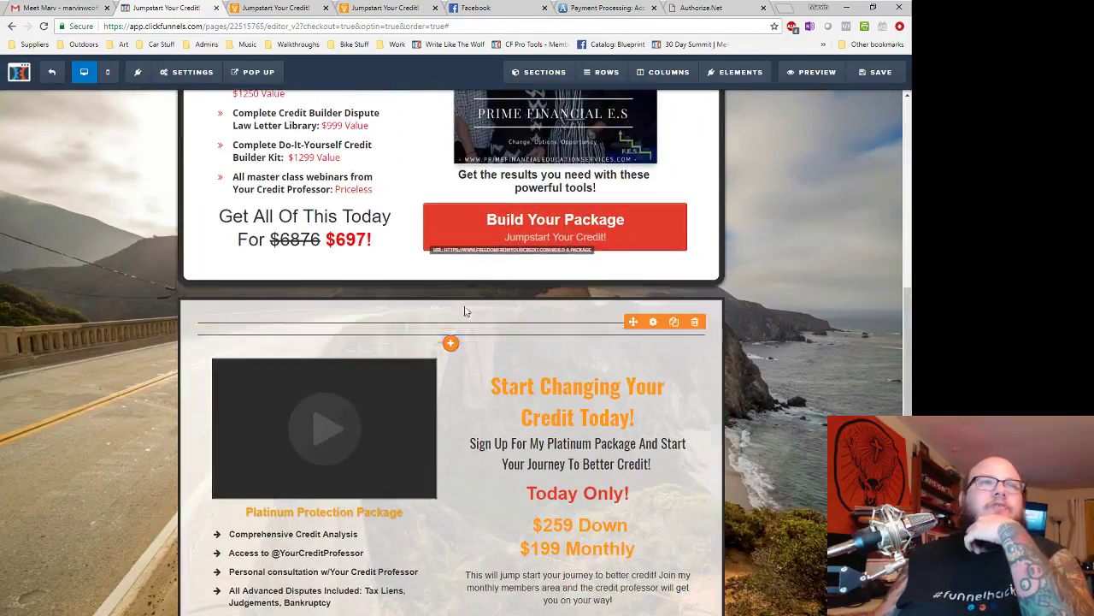
{"action": "scroll", "coordinate": [462, 193], "scroll_direction": "up", "scroll_amount": 3}
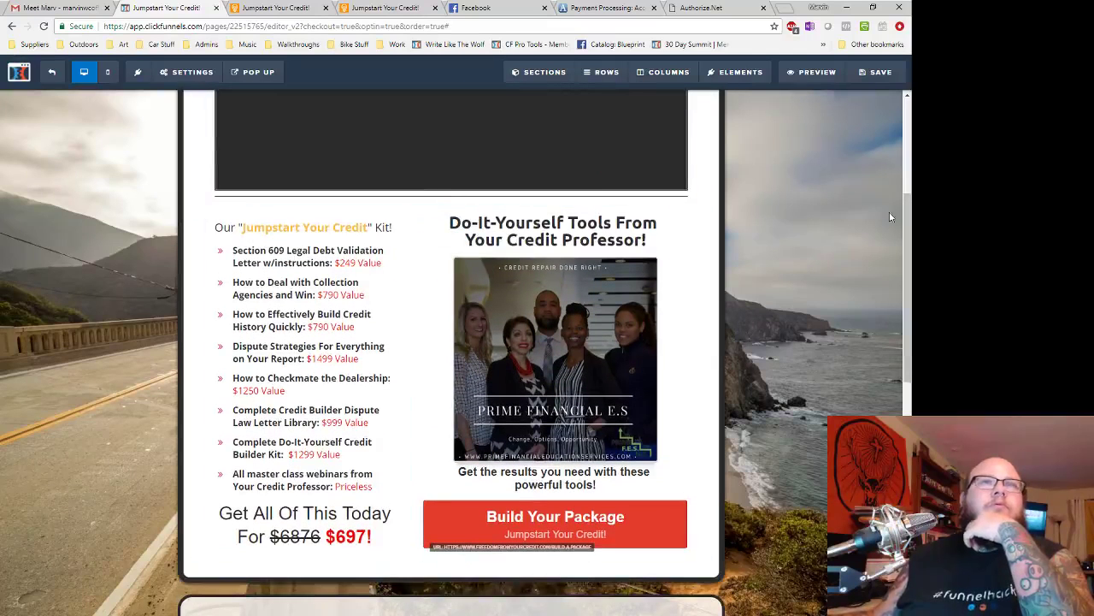
- Set the top margin of the divider below the first section's video to 15 and save the page
{"action": "left_click", "coordinate": [692, 186]}
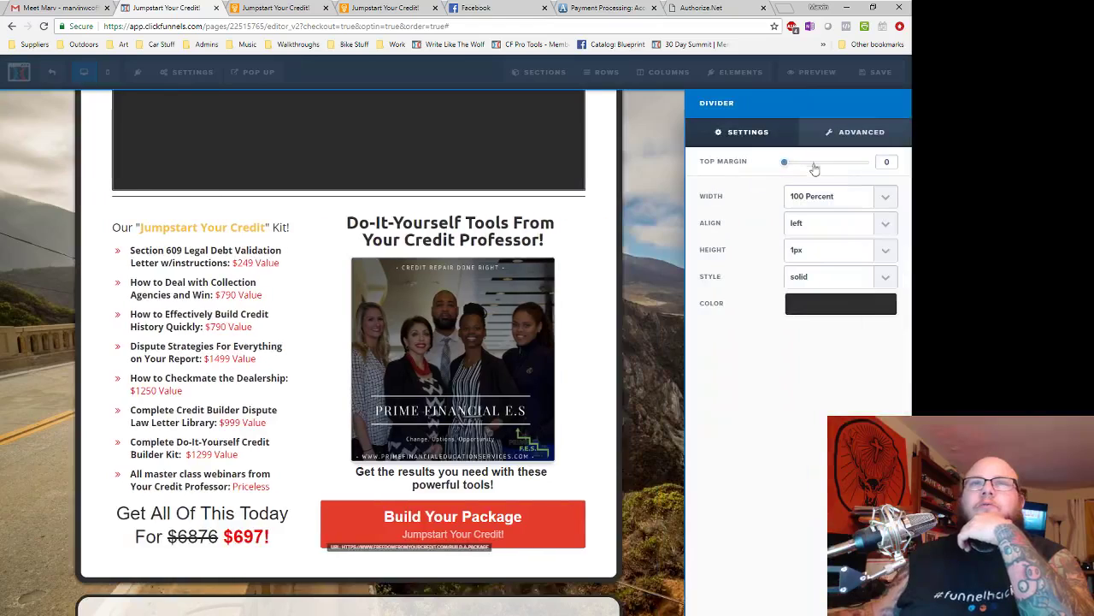
{"action": "left_click_drag", "start_coordinate": [786, 167], "coordinate": [799, 171]}
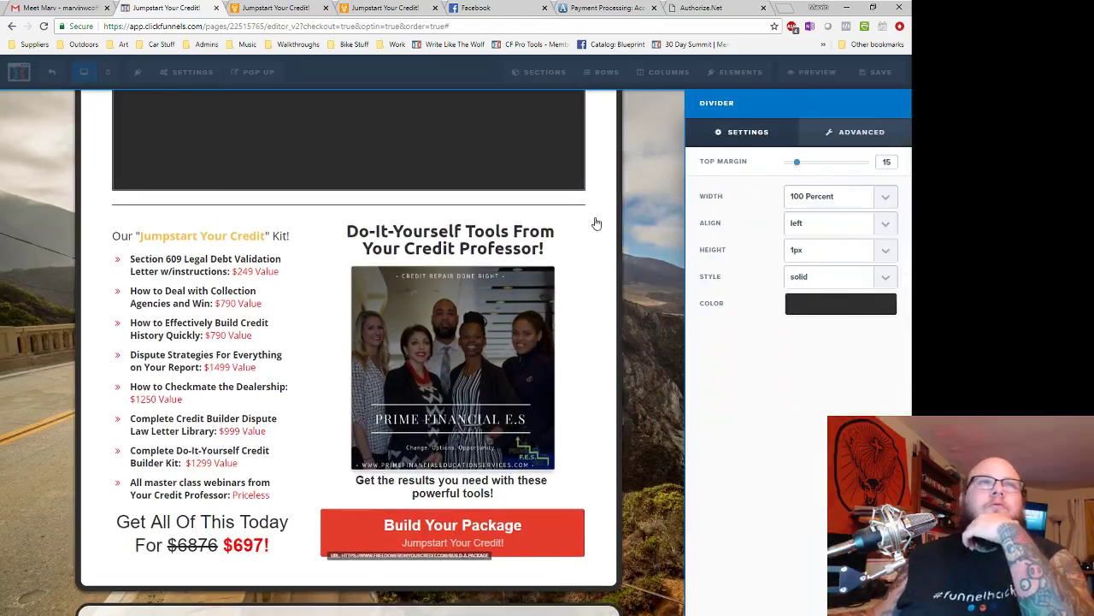
{"action": "left_click", "coordinate": [596, 223]}
{"action": "scroll", "coordinate": [820, 276], "scroll_direction": "up", "scroll_amount": 4}
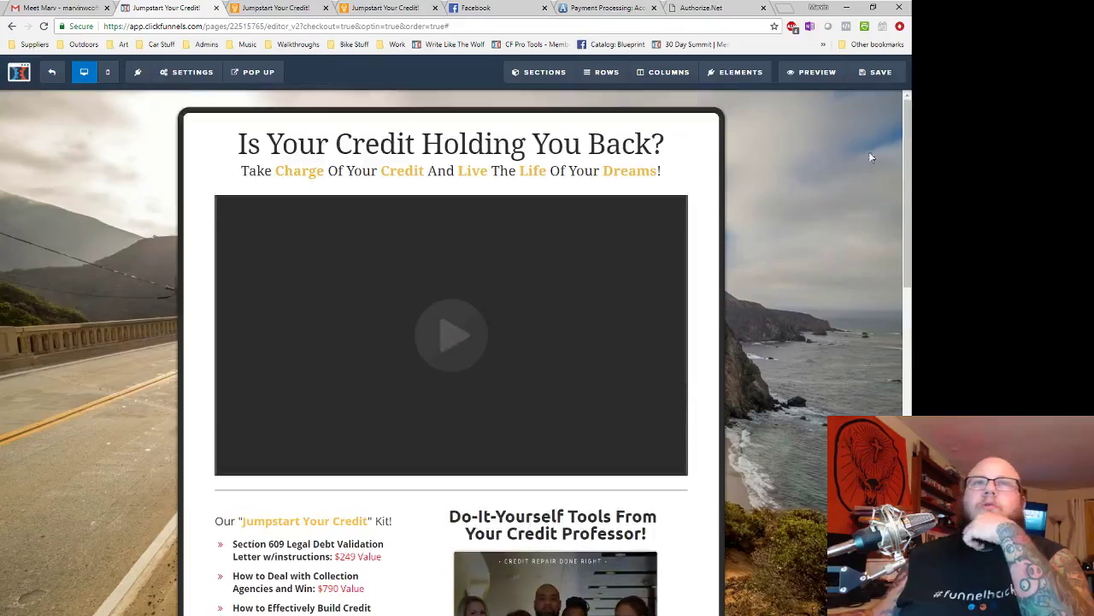
{"action": "left_click", "coordinate": [877, 73]}
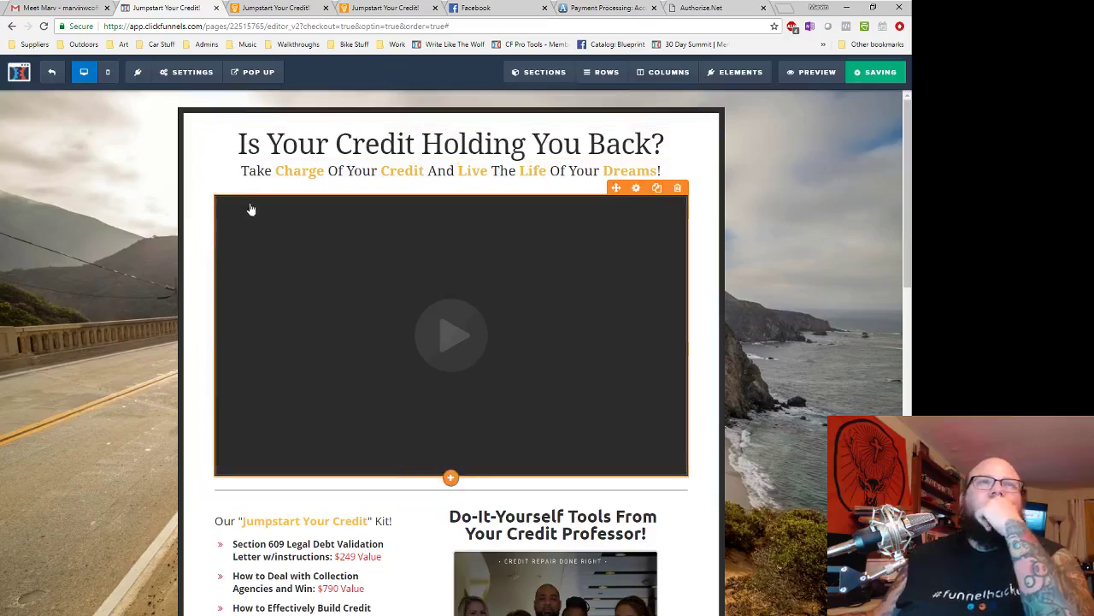
- Look over the finished page, return to the funnel steps and open the Build A Package page for editing
{"action": "scroll", "coordinate": [239, 291], "scroll_direction": "down", "scroll_amount": 7}
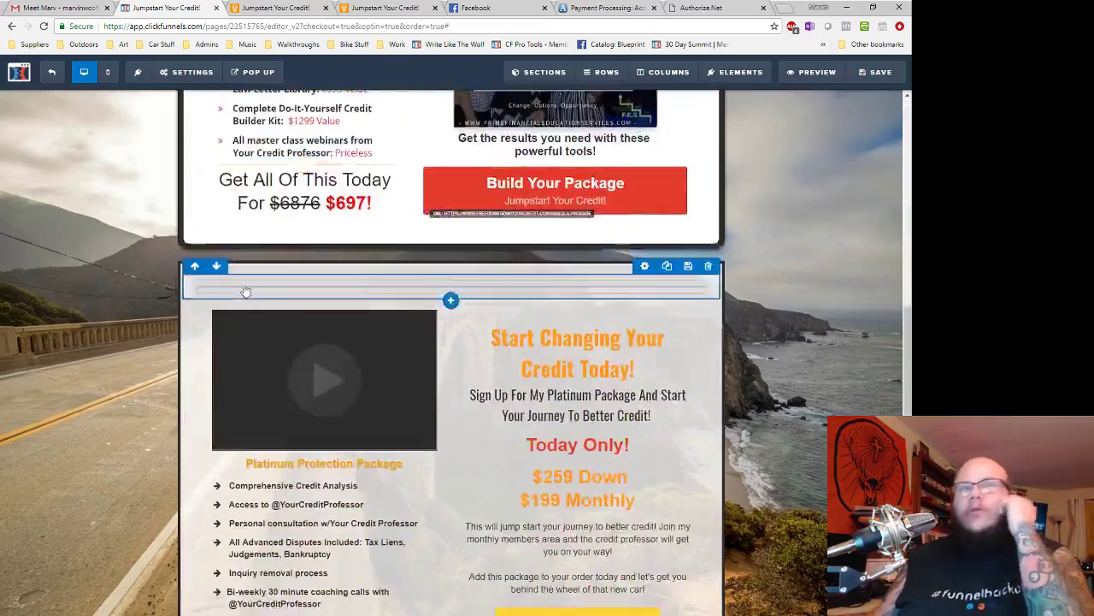
{"action": "scroll", "coordinate": [246, 292], "scroll_direction": "down", "scroll_amount": 6}
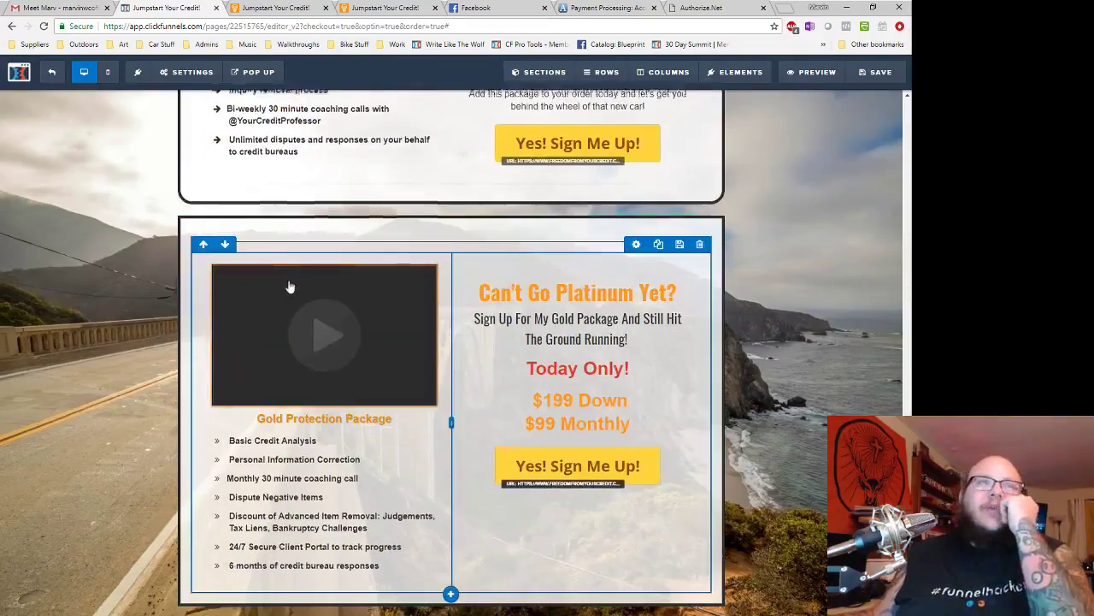
{"action": "scroll", "coordinate": [291, 282], "scroll_direction": "up", "scroll_amount": 13}
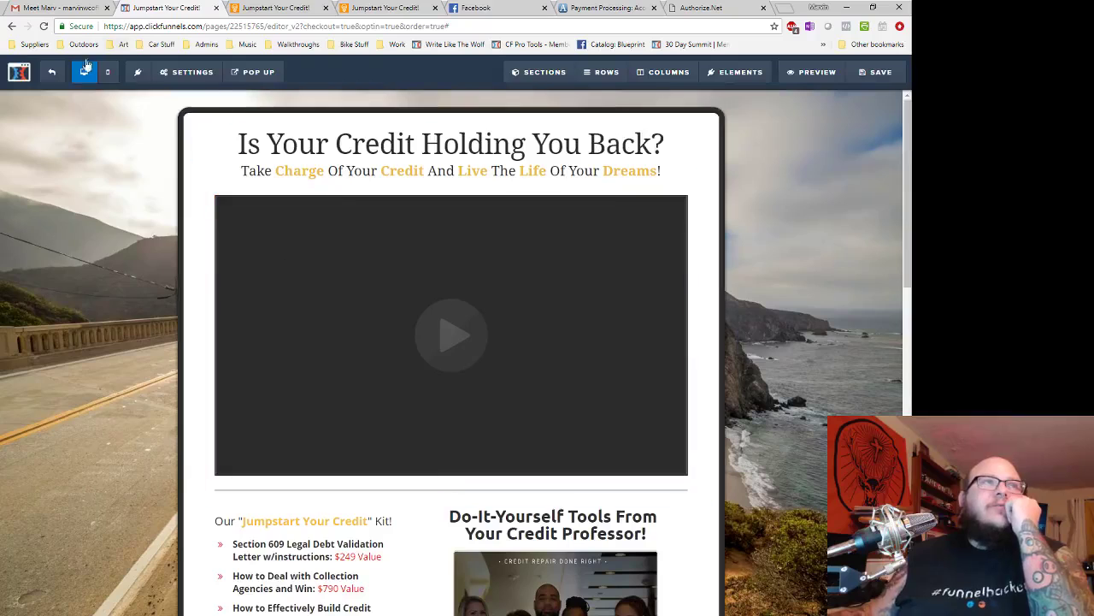
{"action": "left_click", "coordinate": [56, 95]}
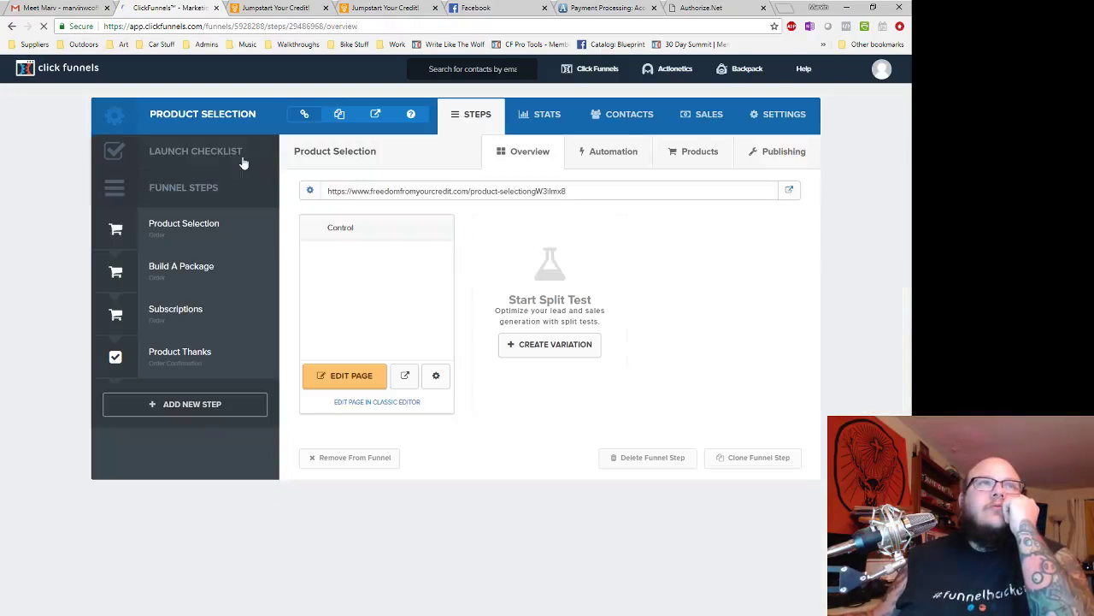
{"action": "left_click", "coordinate": [183, 272]}
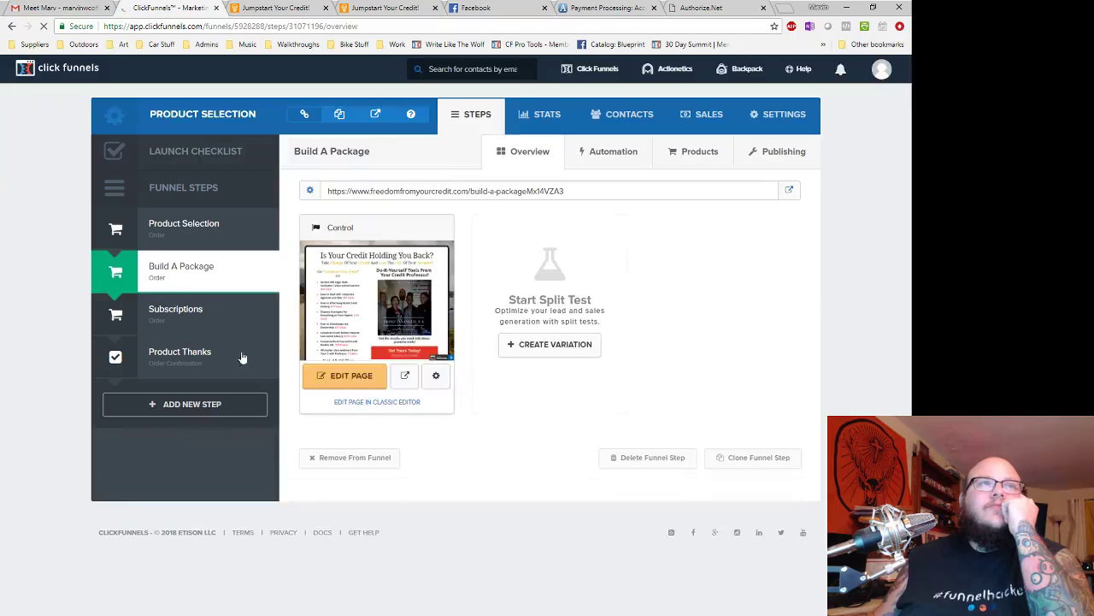
{"action": "left_click", "coordinate": [347, 382]}
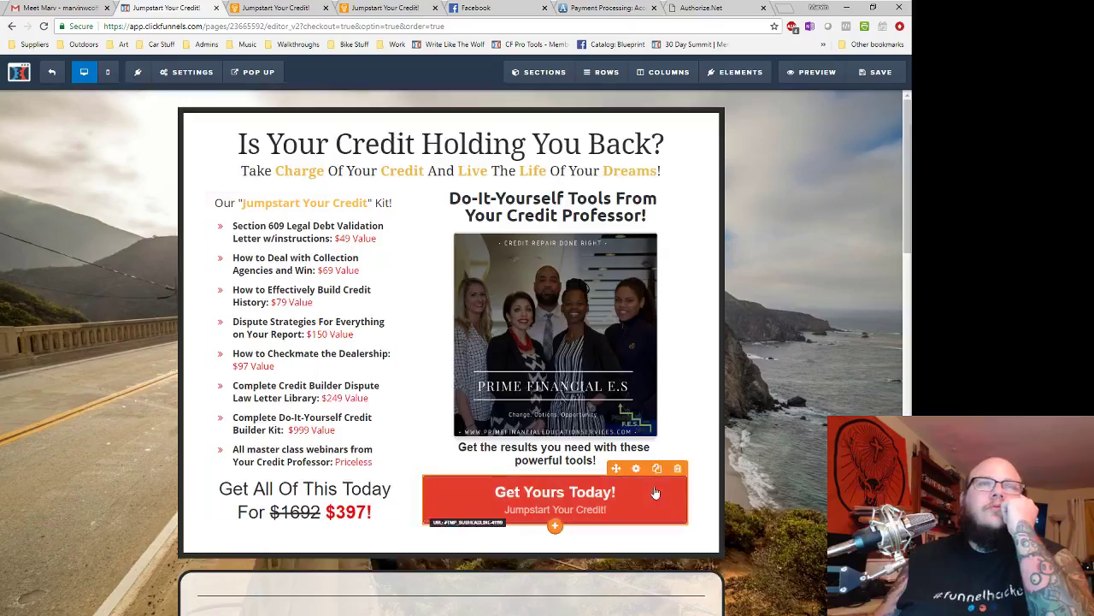
- Delete the Gold Protection Package row and the divider above it
{"action": "scroll", "coordinate": [655, 493], "scroll_direction": "down", "scroll_amount": 5}
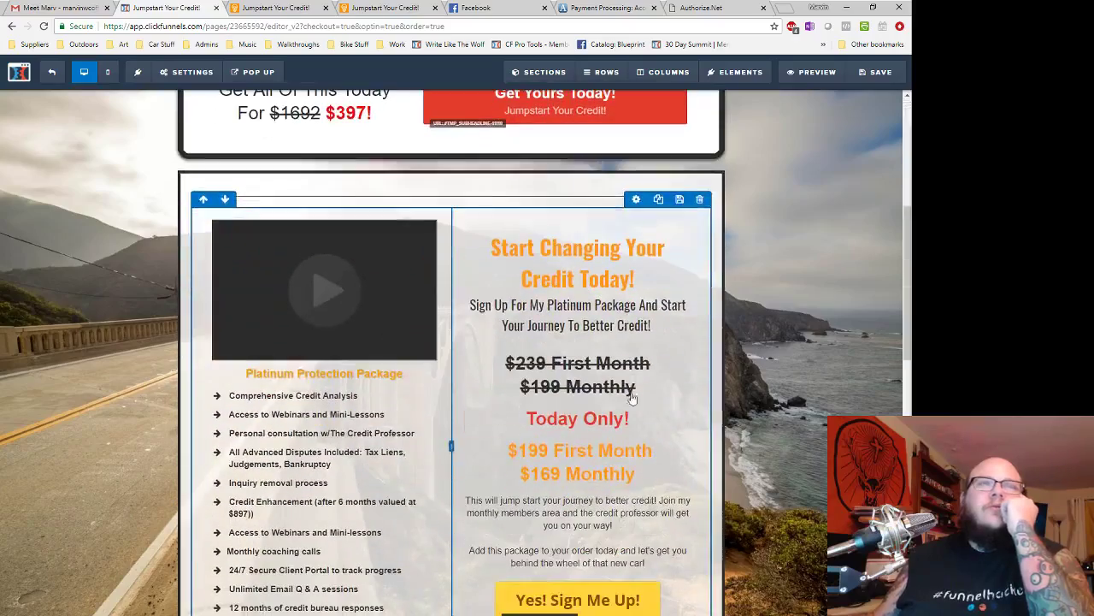
{"action": "scroll", "coordinate": [650, 419], "scroll_direction": "down", "scroll_amount": 7}
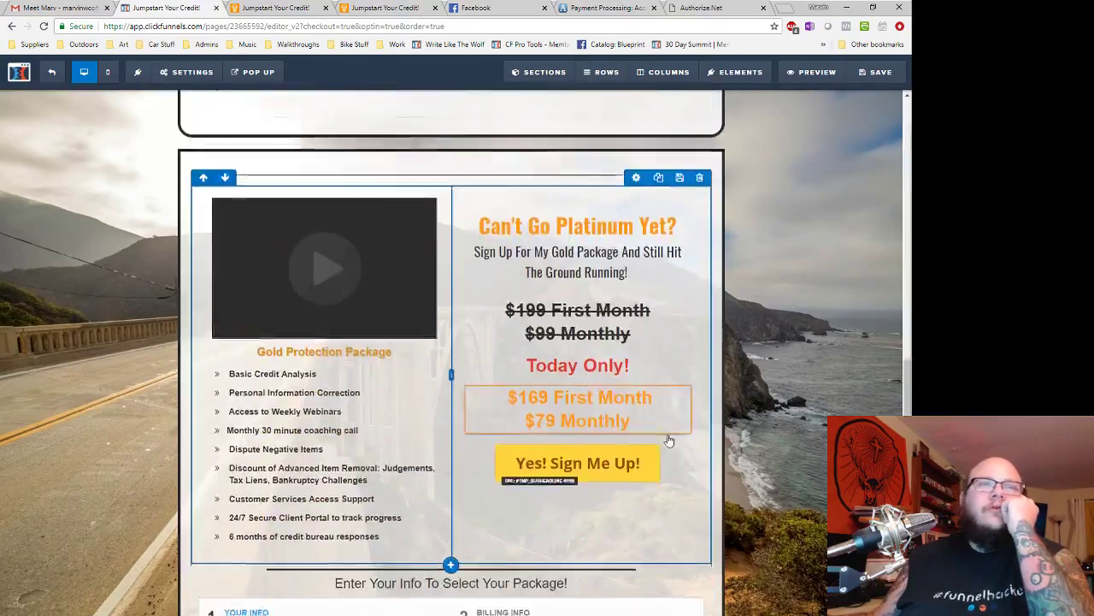
{"action": "scroll", "coordinate": [667, 440], "scroll_direction": "down", "scroll_amount": 4}
{"action": "scroll", "coordinate": [666, 439], "scroll_direction": "up", "scroll_amount": 6}
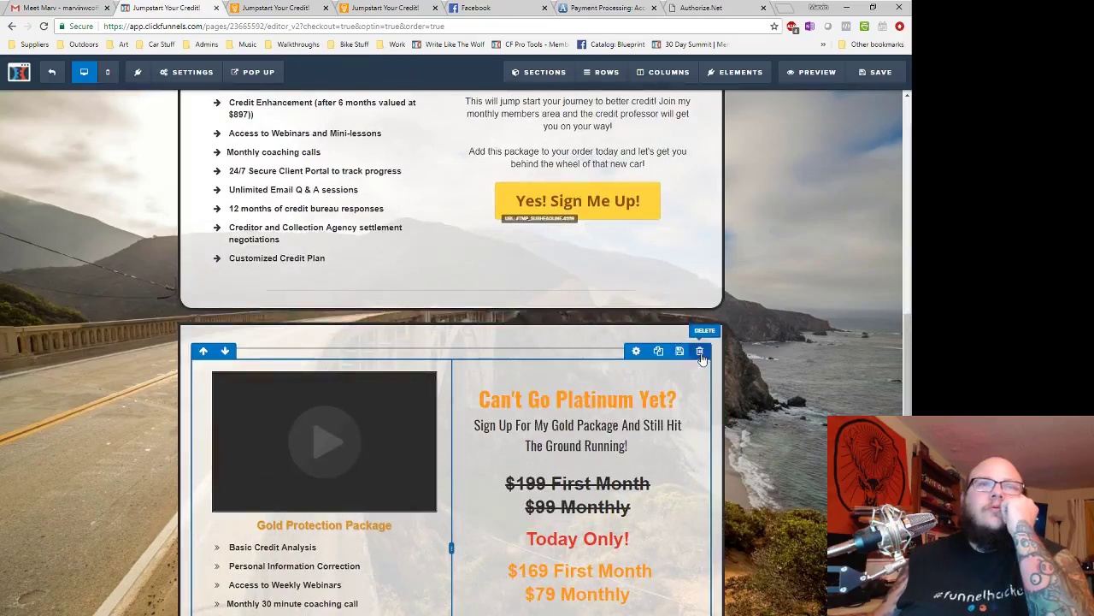
{"action": "left_click", "coordinate": [699, 352]}
{"action": "left_click", "coordinate": [511, 91]}
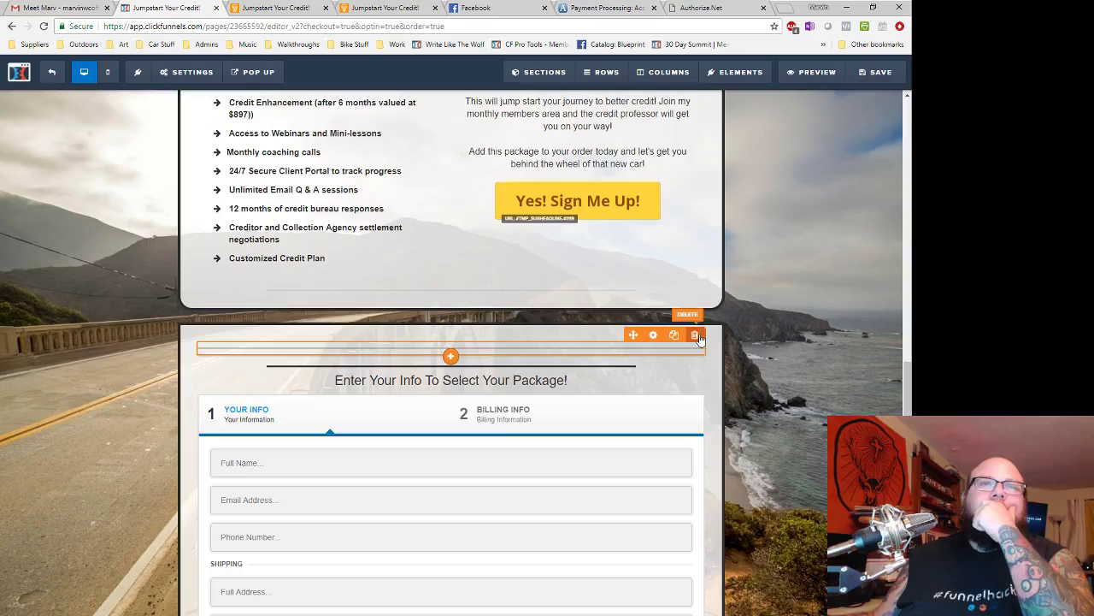
{"action": "left_click", "coordinate": [695, 334]}
{"action": "left_click", "coordinate": [511, 91]}
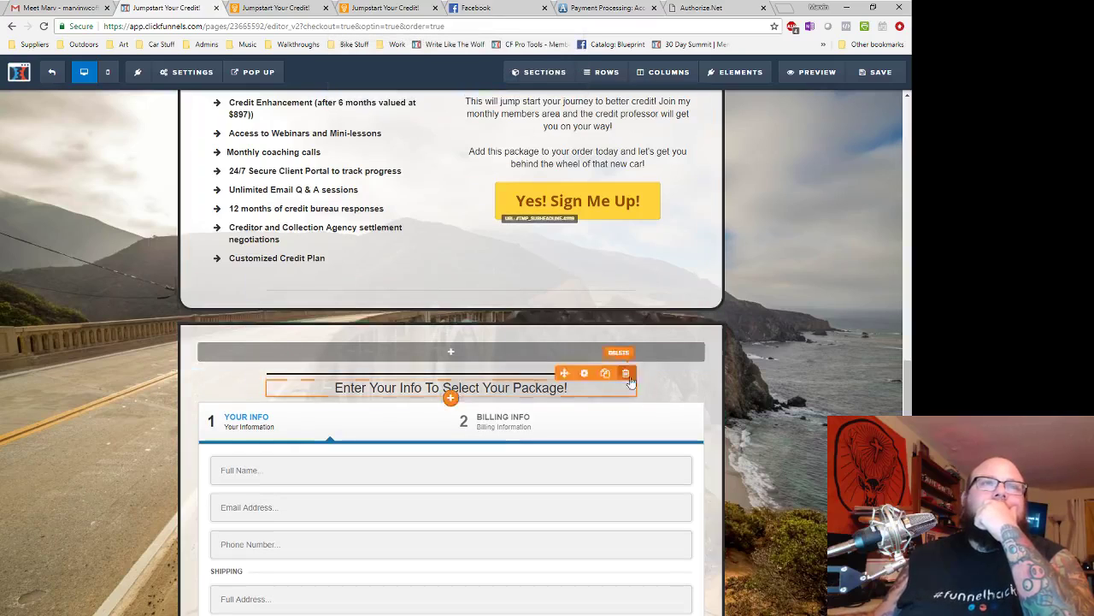
- Delete the Platinum Protection Package section and the empty row above the "Enter Your Info To Select Your Package!" form
{"action": "scroll", "coordinate": [602, 385], "scroll_direction": "up", "scroll_amount": 6}
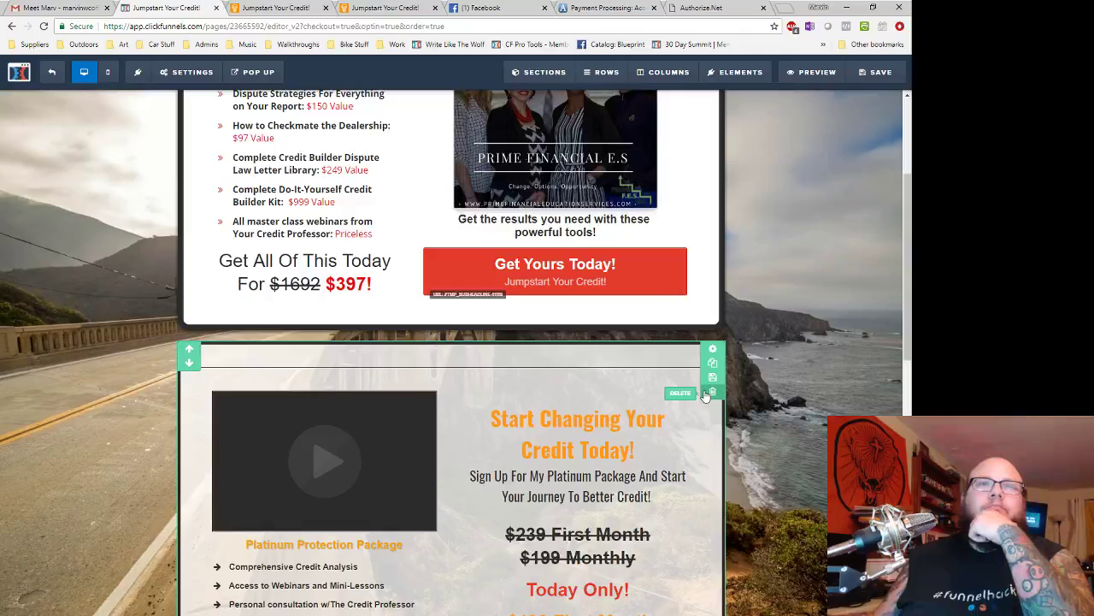
{"action": "left_click", "coordinate": [709, 392]}
{"action": "left_click", "coordinate": [518, 91]}
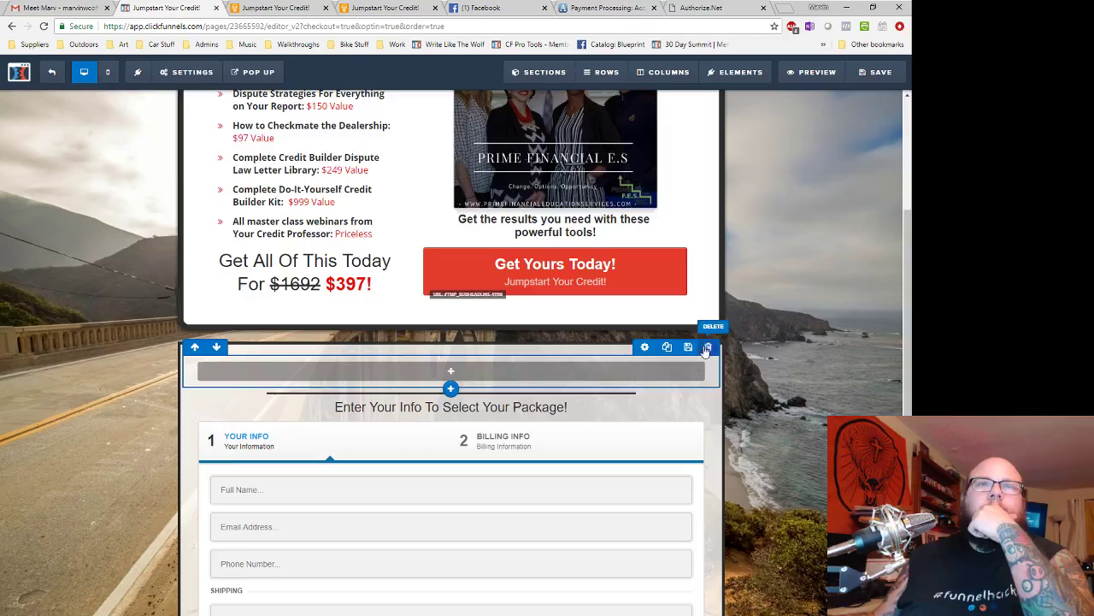
{"action": "left_click", "coordinate": [708, 347]}
{"action": "left_click", "coordinate": [518, 91]}
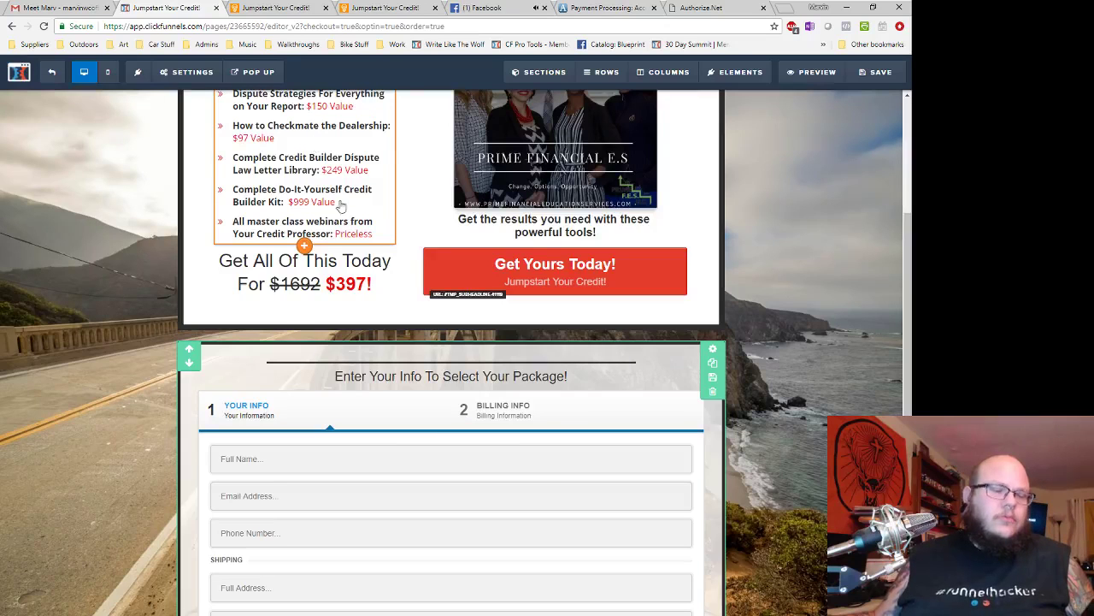
- Close the Facebook browser tab and return to the page editor
{"action": "left_click", "coordinate": [500, 7]}
{"action": "left_click", "coordinate": [548, 8]}
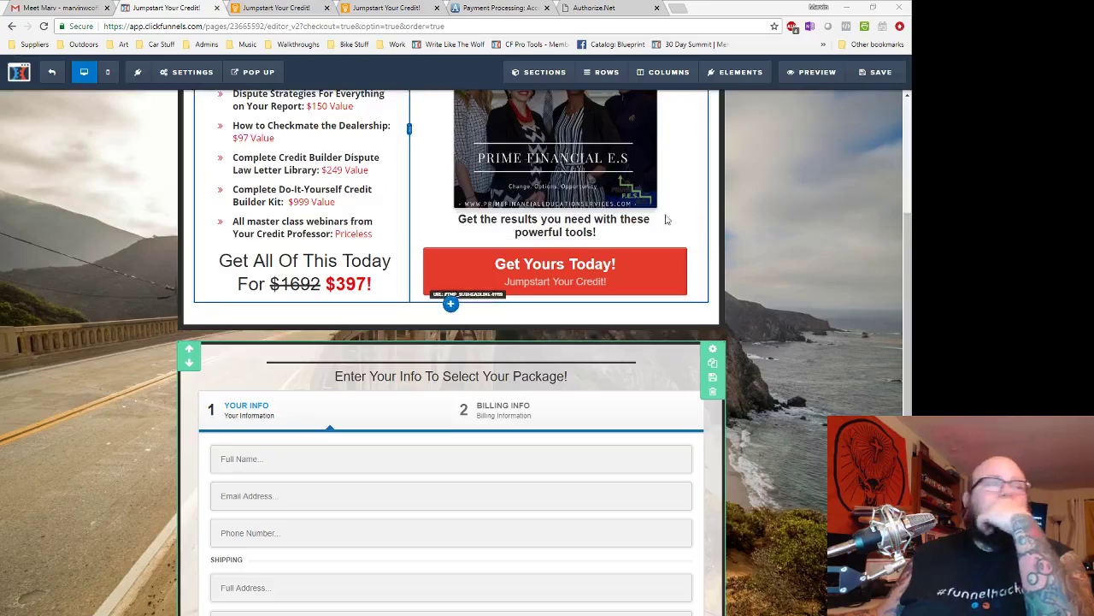
- Review the Jumpstart Your Credit kit offer and the order form section on the Build A Package page
{"action": "scroll", "coordinate": [521, 334], "scroll_direction": "up", "scroll_amount": 3}
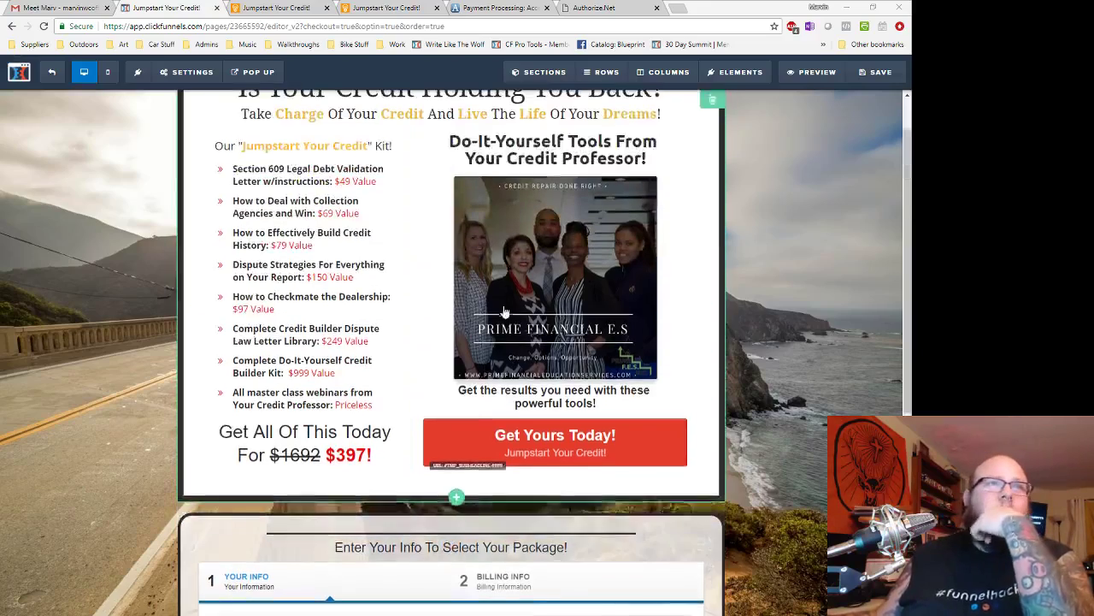
{"action": "scroll", "coordinate": [492, 290], "scroll_direction": "down", "scroll_amount": 3}
{"action": "scroll", "coordinate": [453, 280], "scroll_direction": "down", "scroll_amount": 2}
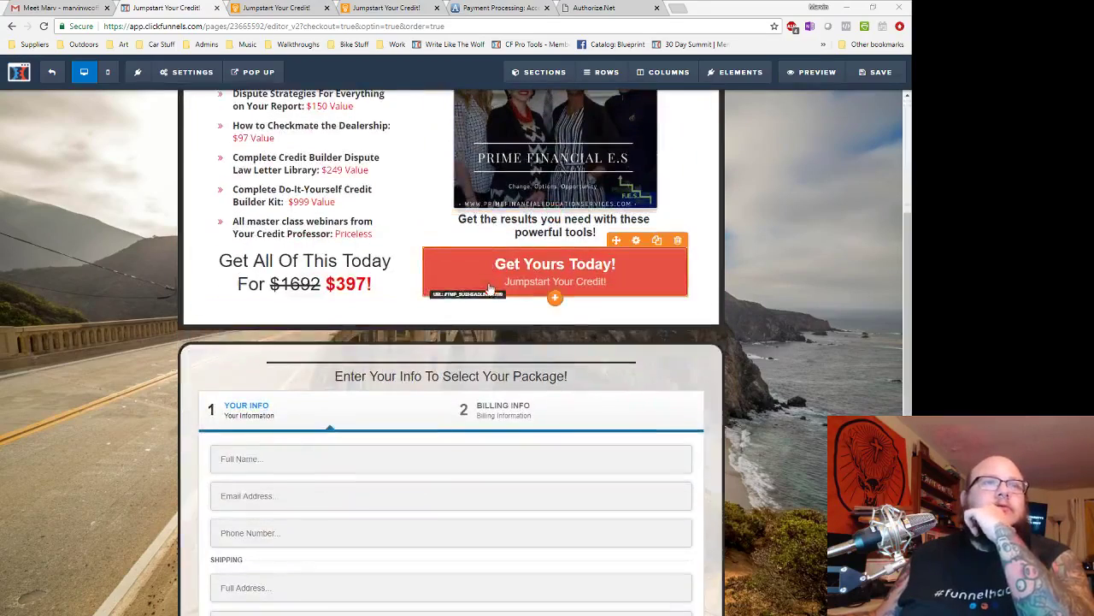
{"action": "scroll", "coordinate": [402, 276], "scroll_direction": "up", "scroll_amount": 5}
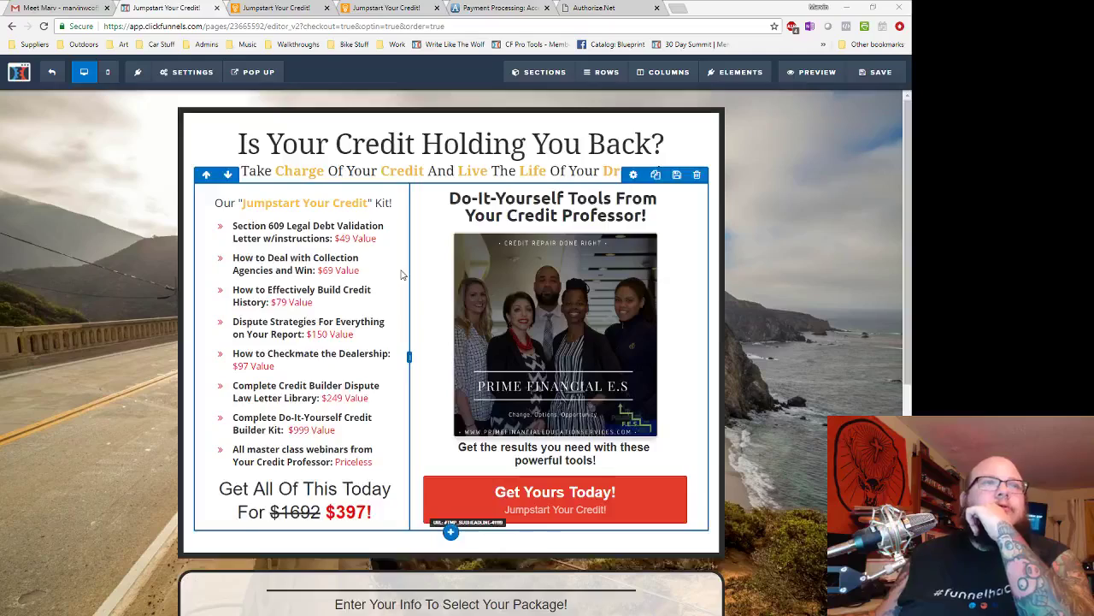
{"action": "scroll", "coordinate": [403, 274], "scroll_direction": "down", "scroll_amount": 2}
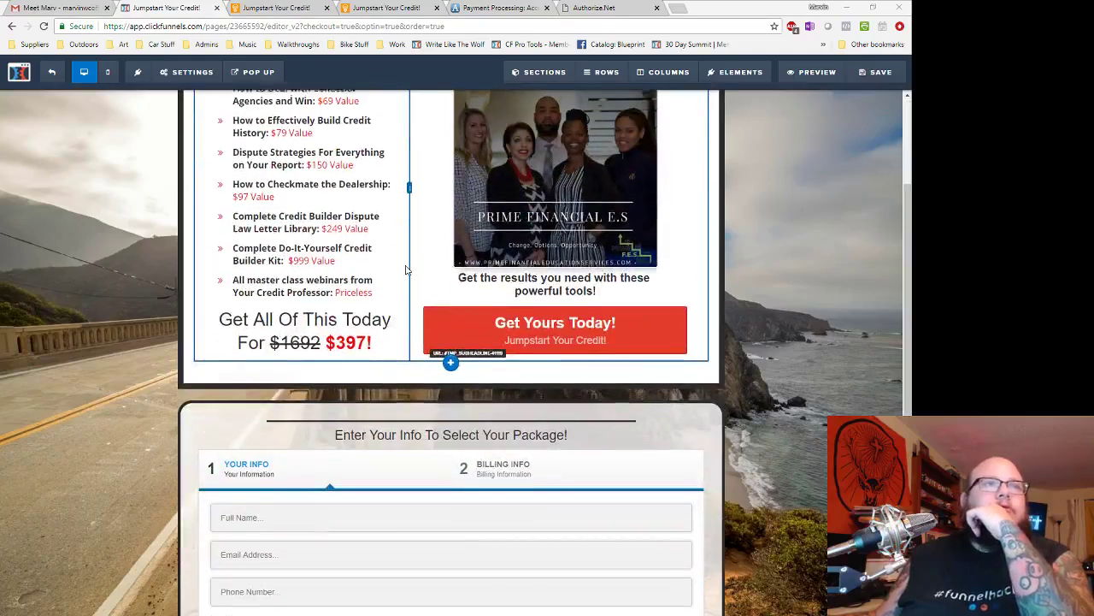
{"action": "scroll", "coordinate": [406, 270], "scroll_direction": "up", "scroll_amount": 2}
{"action": "scroll", "coordinate": [407, 271], "scroll_direction": "down", "scroll_amount": 1}
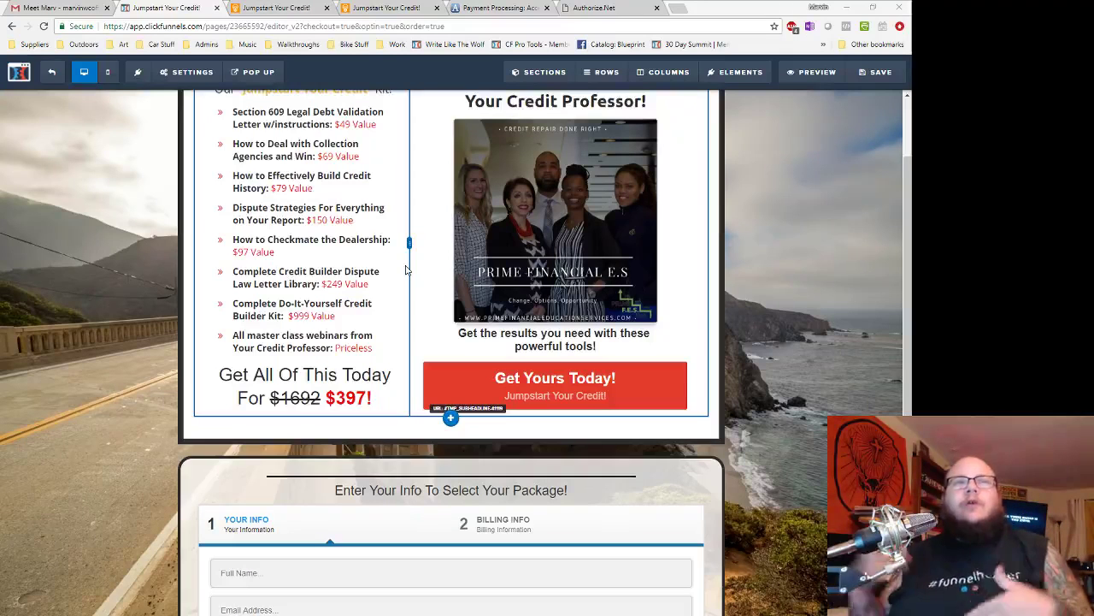
- Delete the two-step order form below the "Enter Your Info To Select Your Package!" headline
{"action": "scroll", "coordinate": [474, 311], "scroll_direction": "down", "scroll_amount": 4}
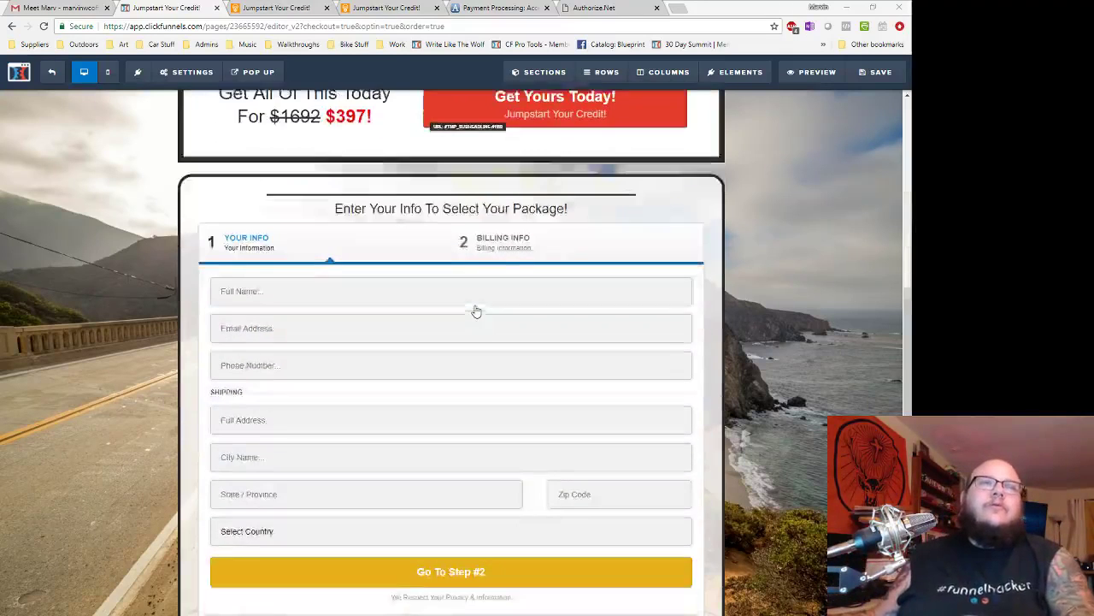
{"action": "scroll", "coordinate": [648, 344], "scroll_direction": "up", "scroll_amount": 1}
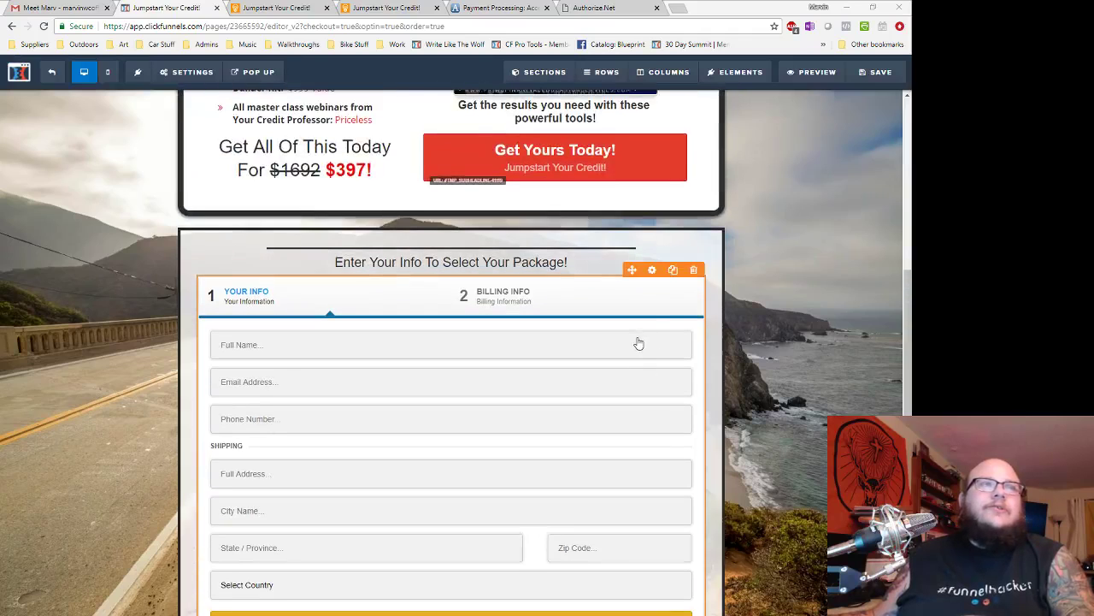
{"action": "left_click", "coordinate": [694, 269]}
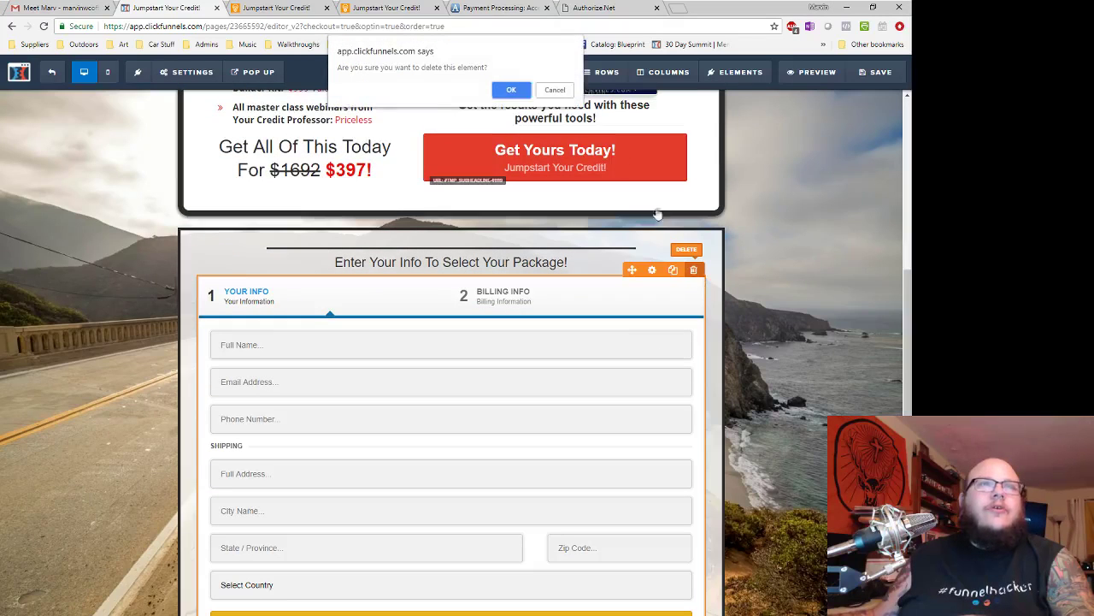
{"action": "left_click", "coordinate": [511, 90]}
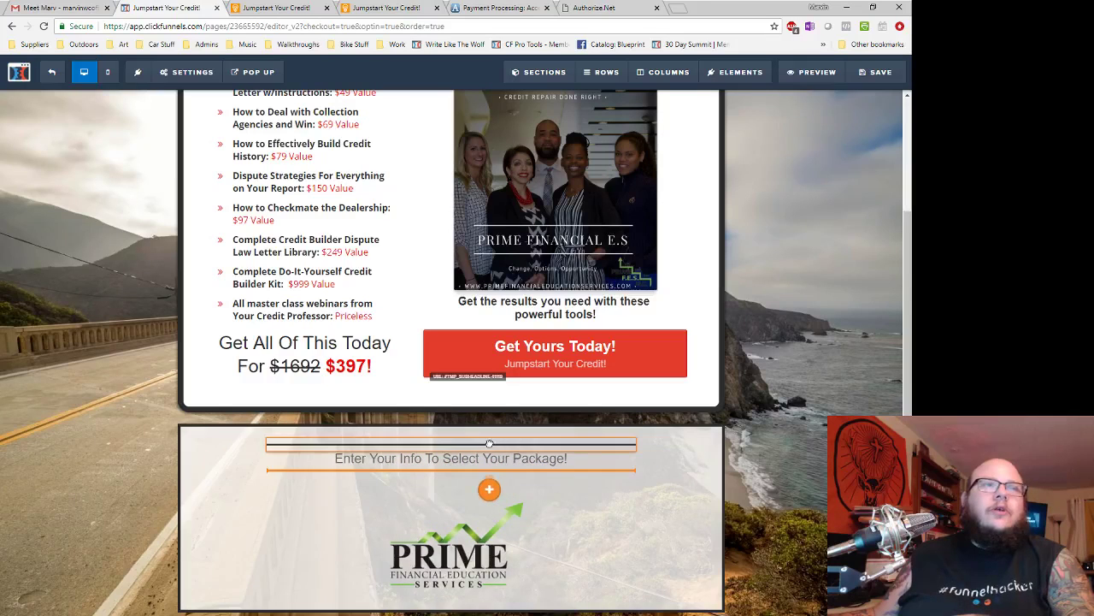
- Move the headline in the lower section above the divider line and rewrite it as "Build Your Package Below!"
{"action": "left_click_drag", "start_coordinate": [453, 462], "coordinate": [503, 452]}
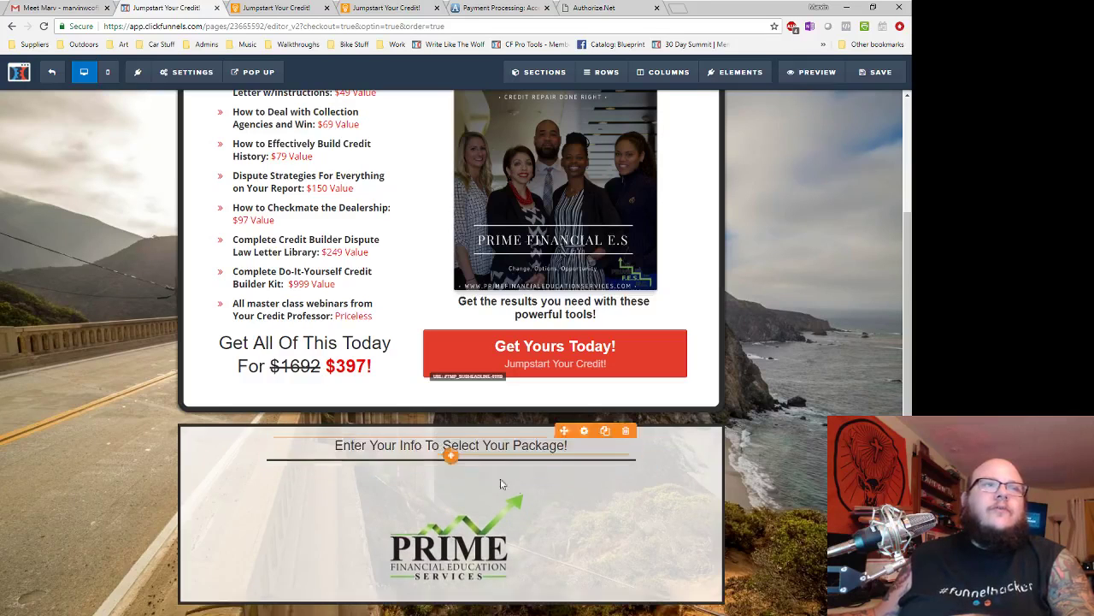
{"action": "left_click", "coordinate": [502, 450]}
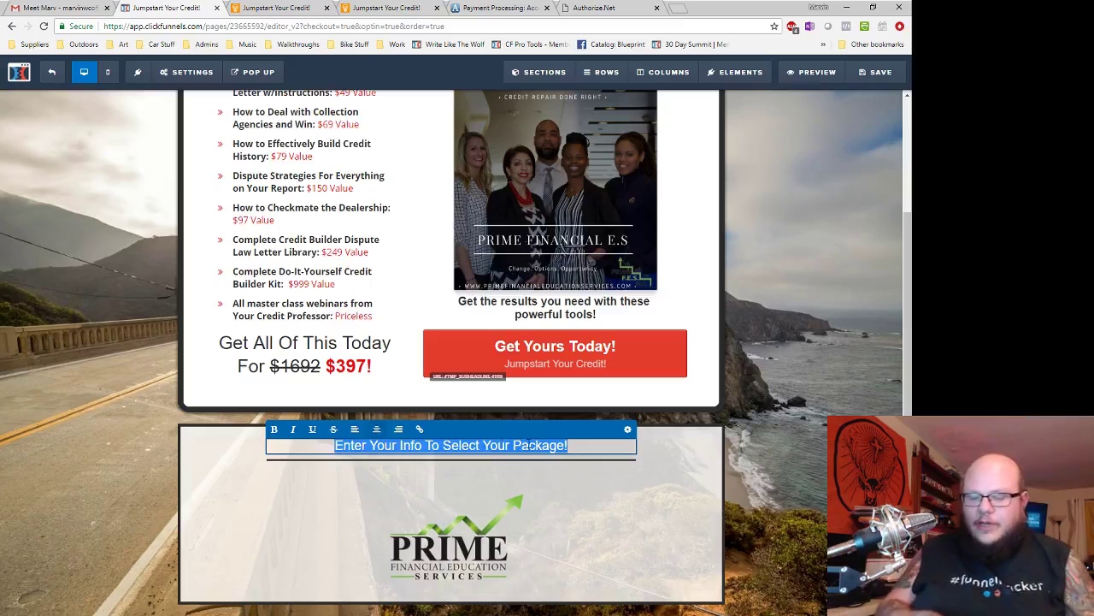
{"action": "type", "text": "Bui;"}
{"action": "type", "text": "d"}
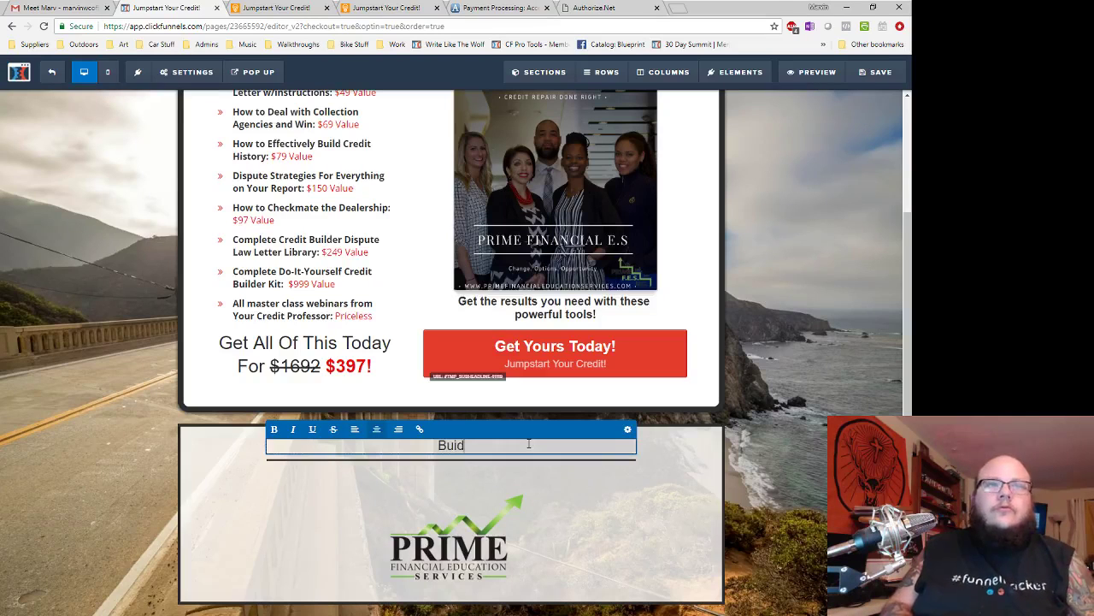
{"action": "key", "text": "BackSpace"}
{"action": "key", "text": "BackSpace"}
{"action": "type", "text": "ld Your Pa"}
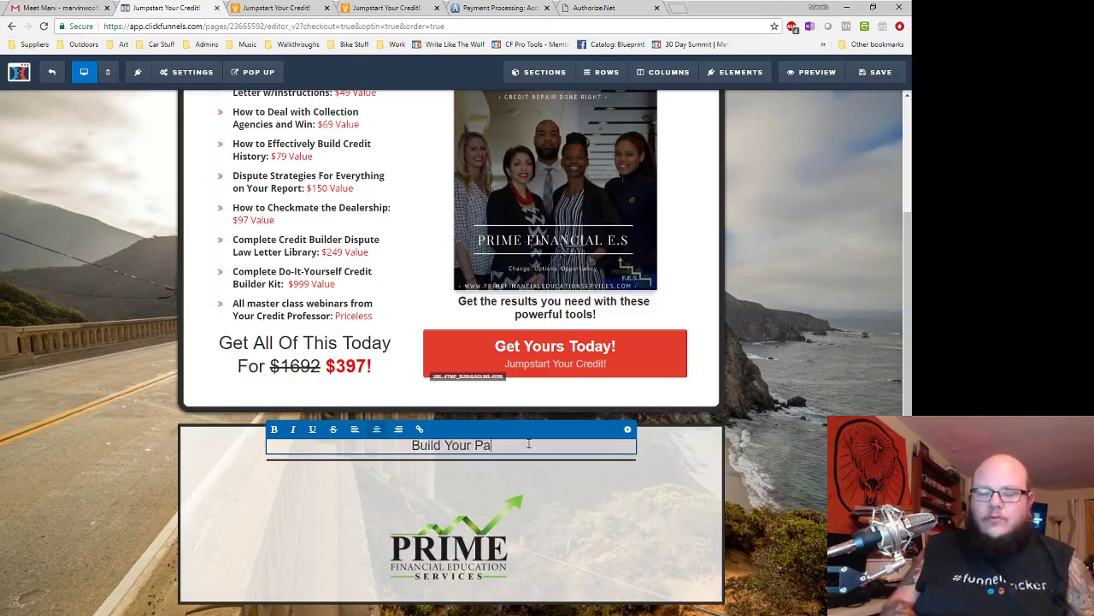
{"action": "type", "text": "ckage Below!"}
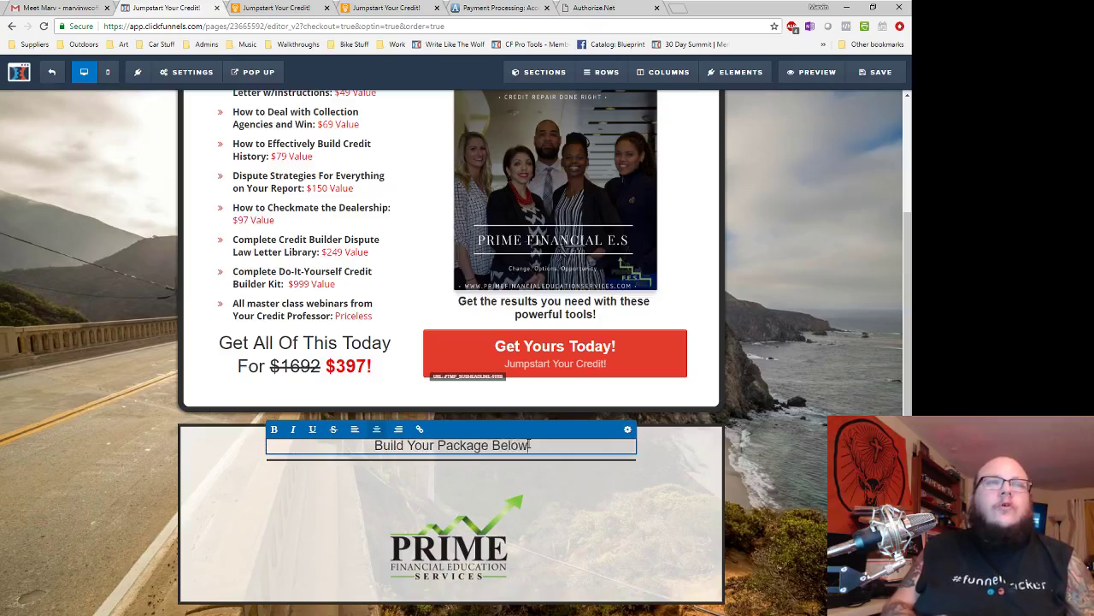
{"action": "left_click", "coordinate": [675, 445]}
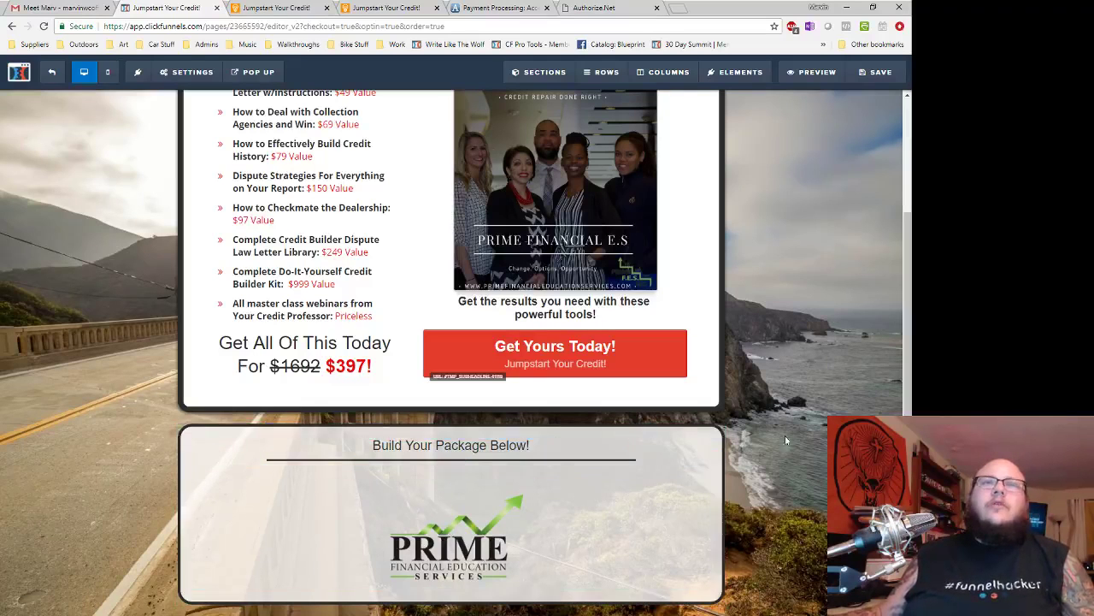
- Add a two-column row between the divider line and the Prime Financial Education Services logo
{"action": "mouse_move", "coordinate": [603, 74]}
{"action": "left_click", "coordinate": [613, 106]}
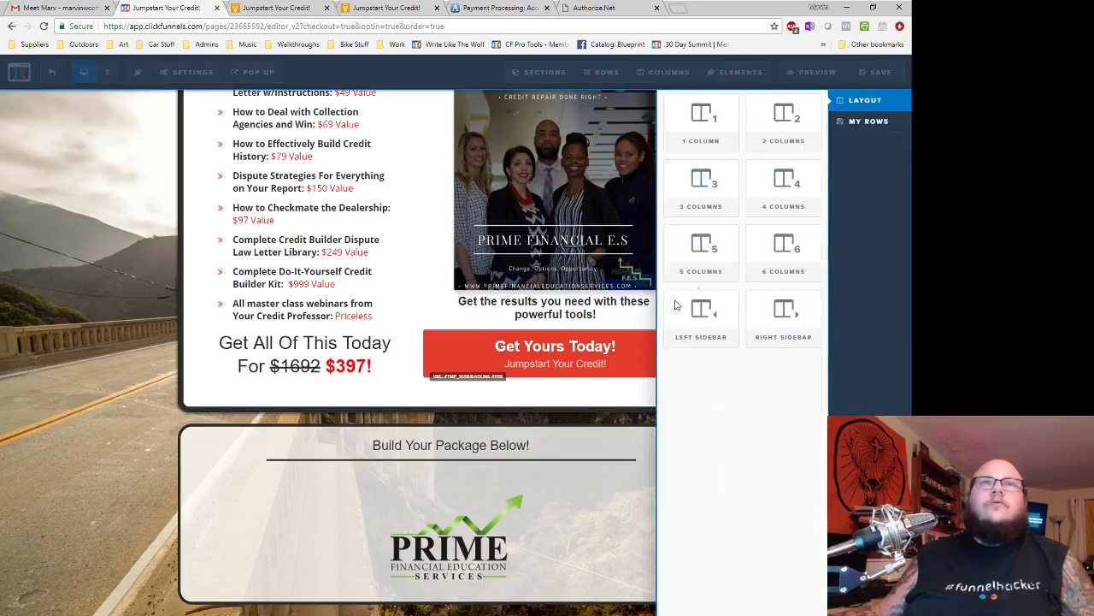
{"action": "left_click_drag", "start_coordinate": [784, 112], "coordinate": [453, 560]}
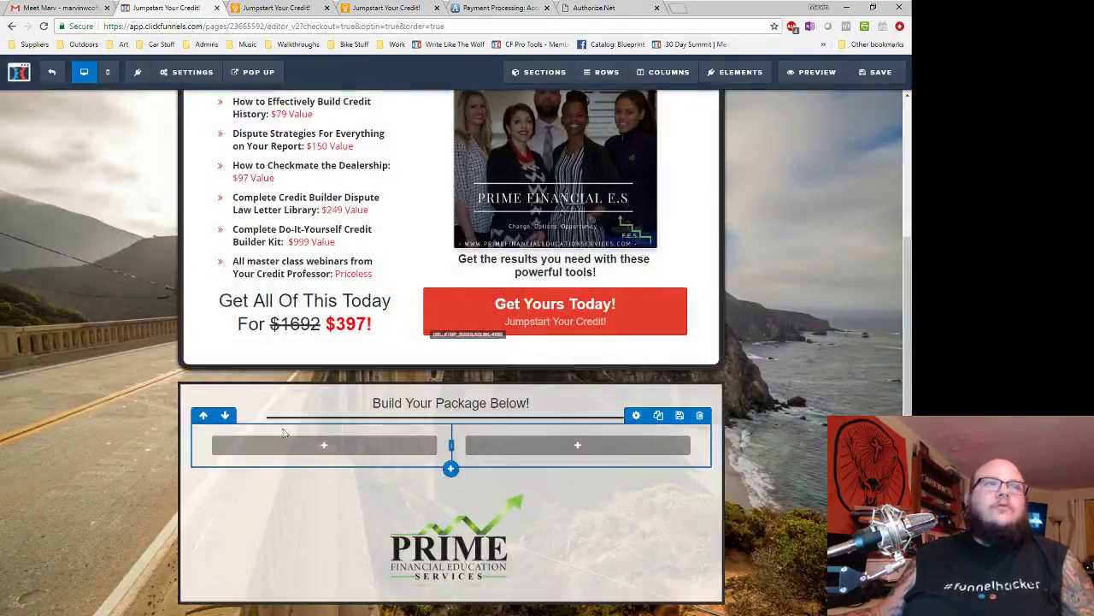
- In the kit's bullet list, set the Section 609 letter's value to $249 and the Collection Agencies item's value to $790
{"action": "scroll", "coordinate": [556, 496], "scroll_direction": "up", "scroll_amount": 2}
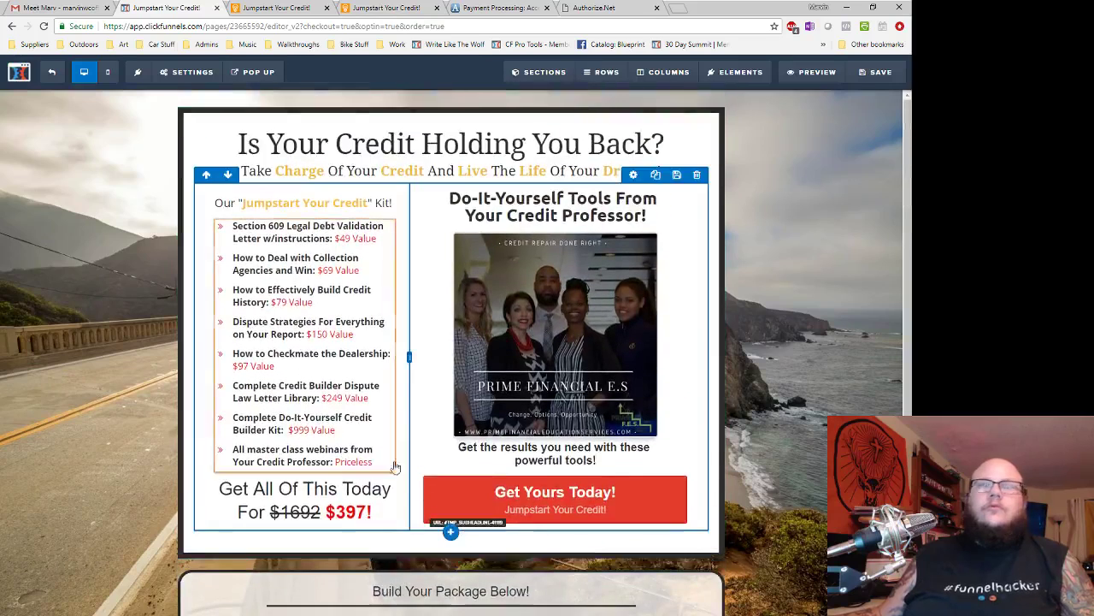
{"action": "scroll", "coordinate": [428, 492], "scroll_direction": "down", "scroll_amount": 1}
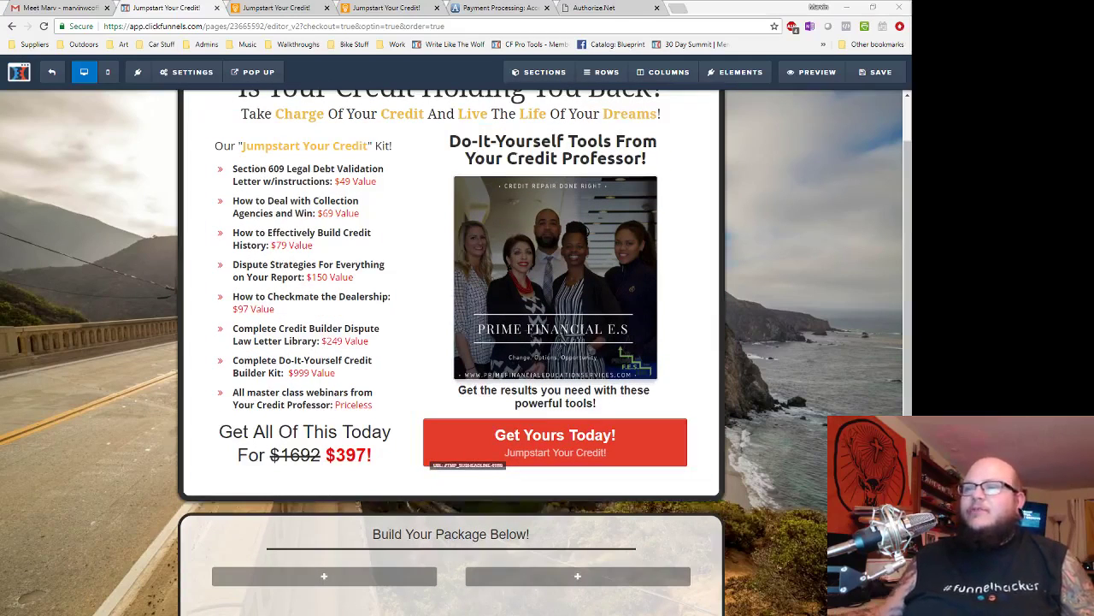
{"action": "scroll", "coordinate": [799, 432], "scroll_direction": "up", "scroll_amount": 1}
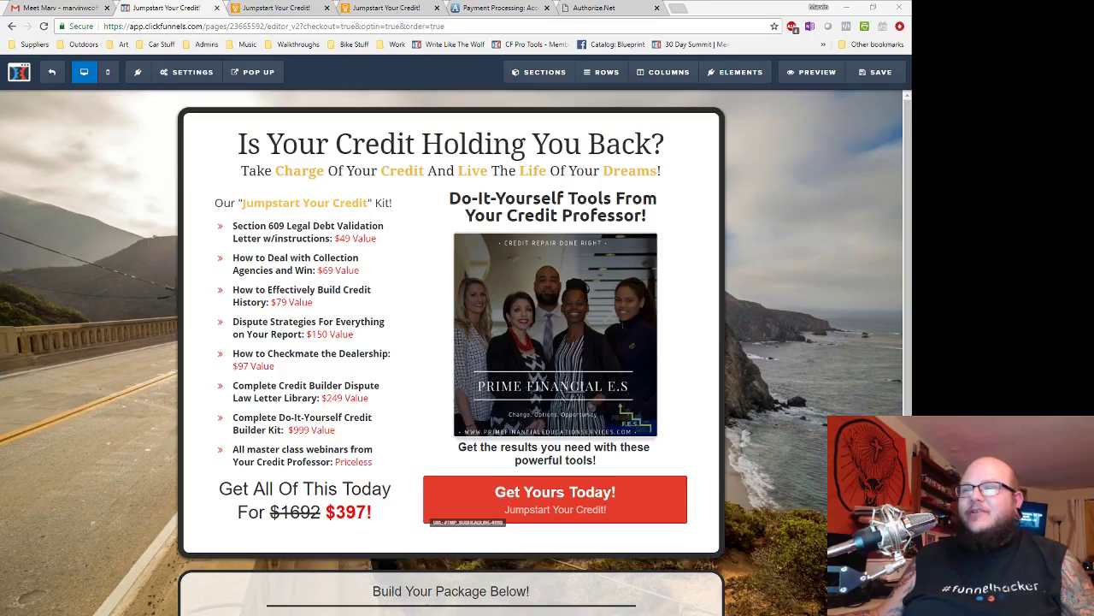
{"action": "left_click", "coordinate": [343, 238]}
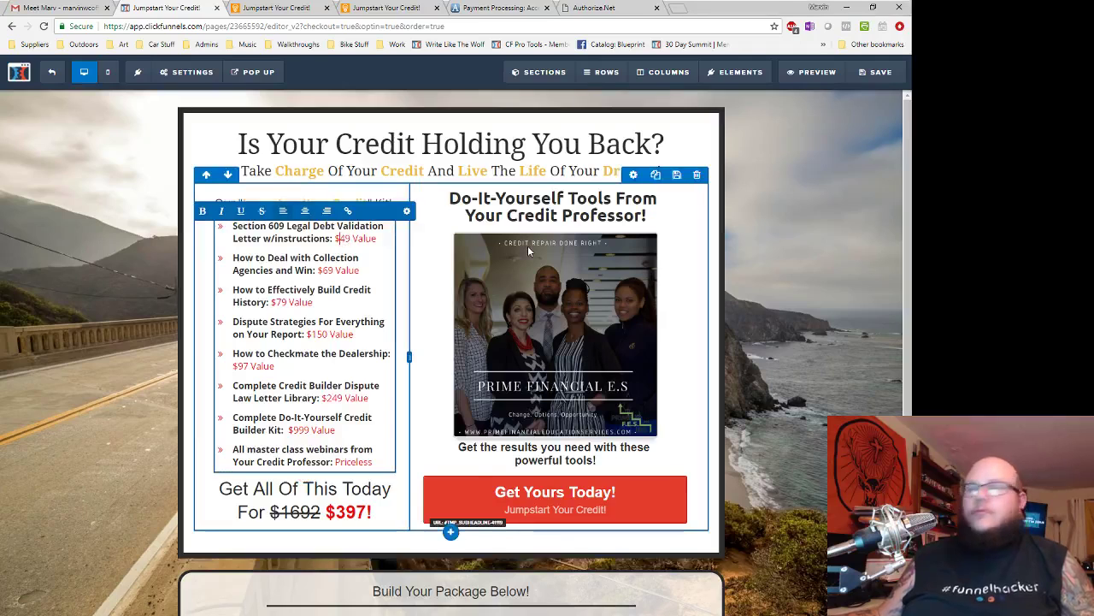
{"action": "type", "text": "2"}
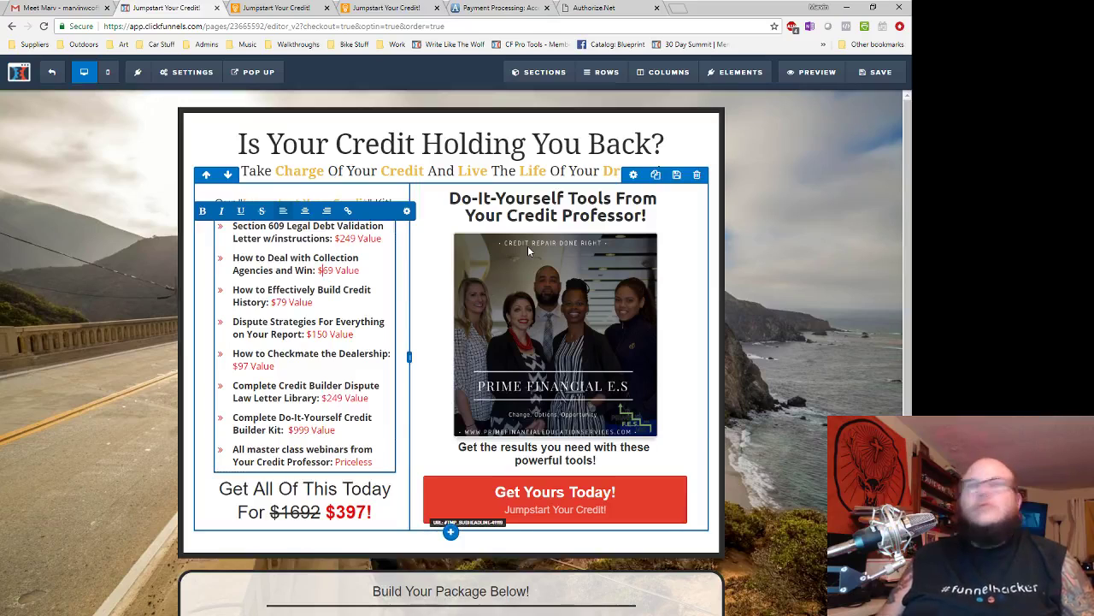
{"action": "key", "text": "BackSpace"}
{"action": "type", "text": "790"}
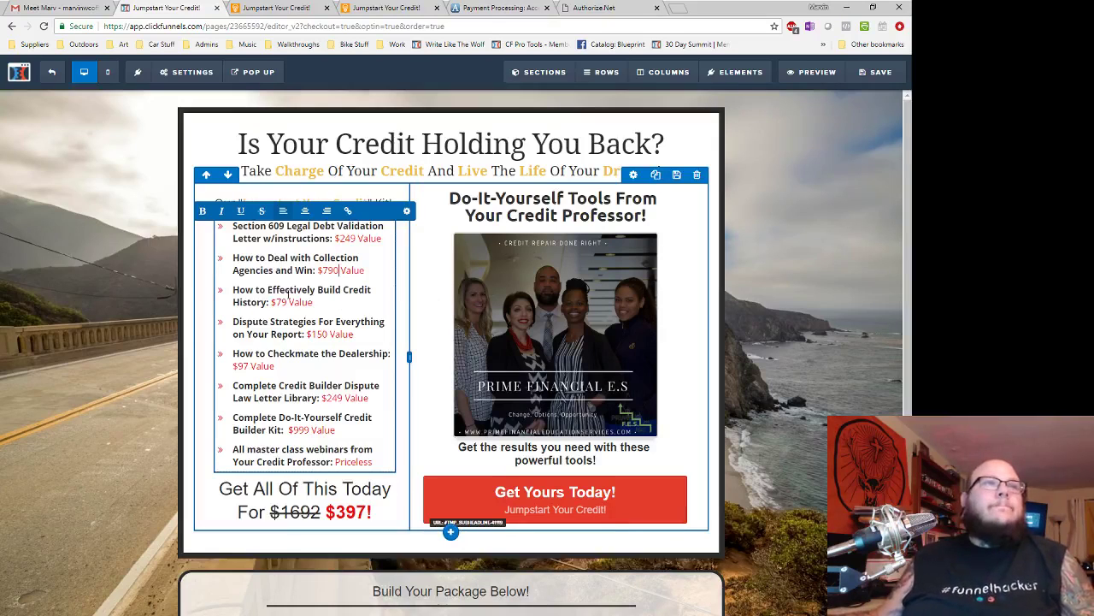
- Reword the credit history bullet as "How to Effectively Build Credit History Quickly:" and set its value to $790
{"action": "left_click", "coordinate": [267, 304]}
{"action": "key", "text": "BackSpace"}
{"action": "type", "text": "Quickl"}
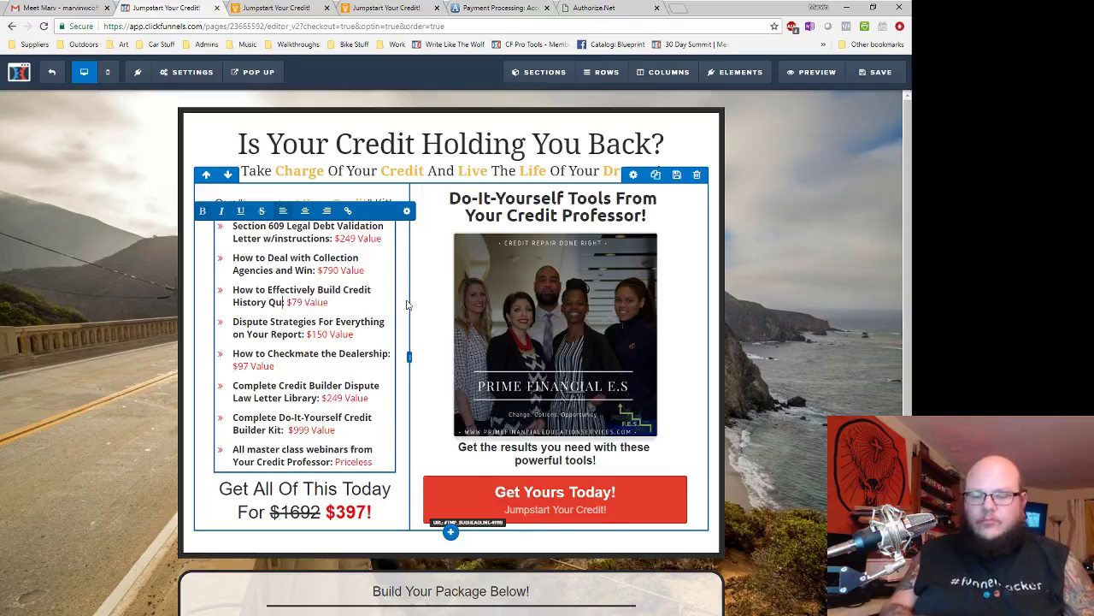
{"action": "type", "text": "y:"}
{"action": "key", "text": "Right"}
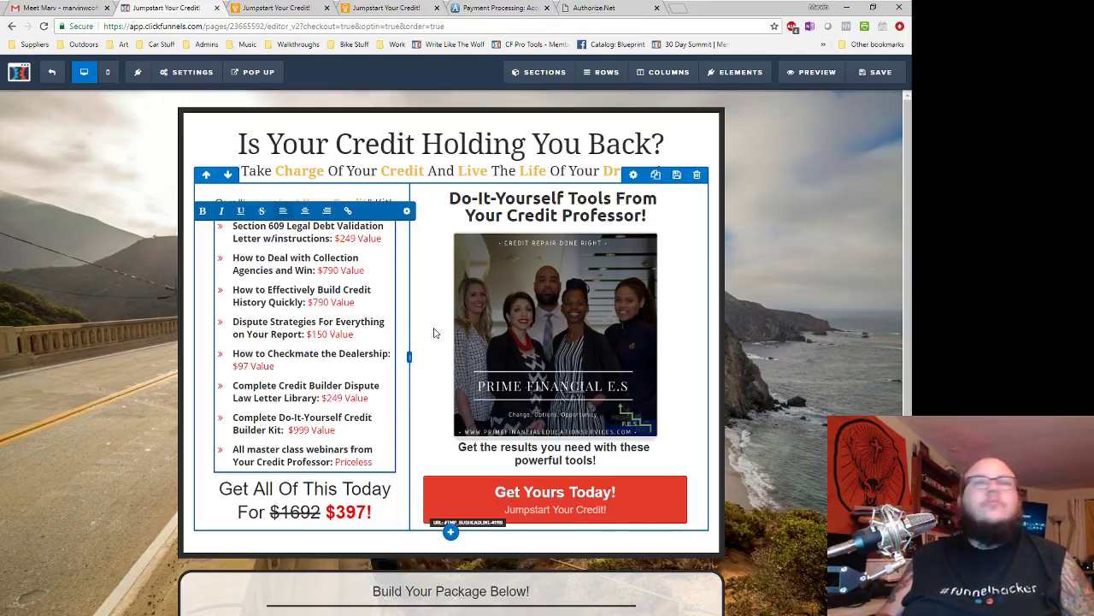
- Set the Dispute Strategies bullet's value to $1499 and the How to Checkmate the Dealership bullet's value to $1250
{"action": "key", "text": "Delete"}
{"action": "key", "text": "Delete"}
{"action": "key", "text": "Delete"}
{"action": "type", "text": "0"}
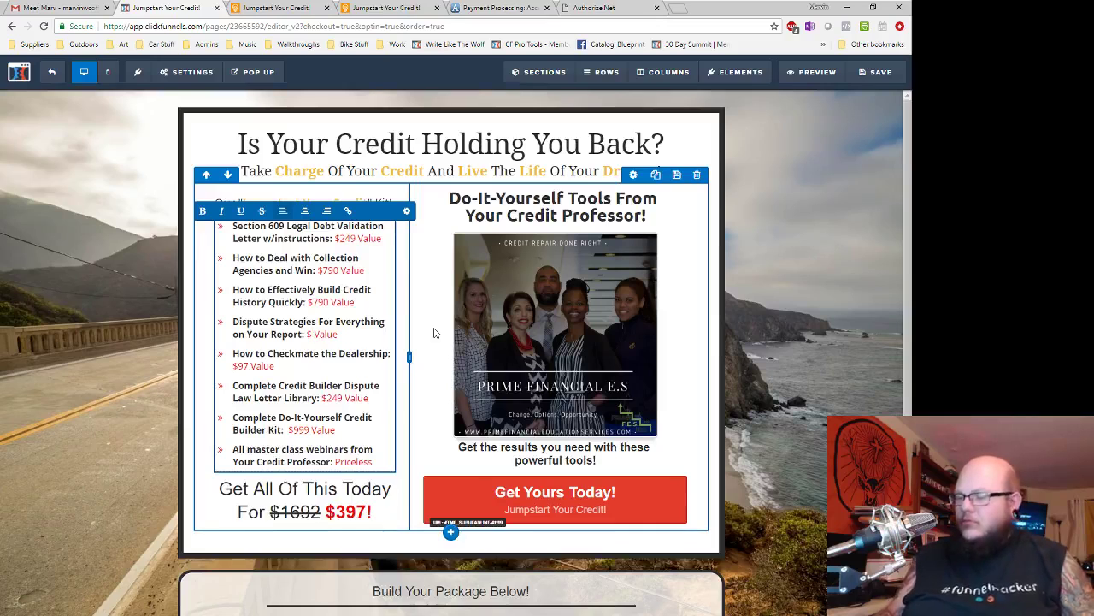
{"action": "type", "text": "1499"}
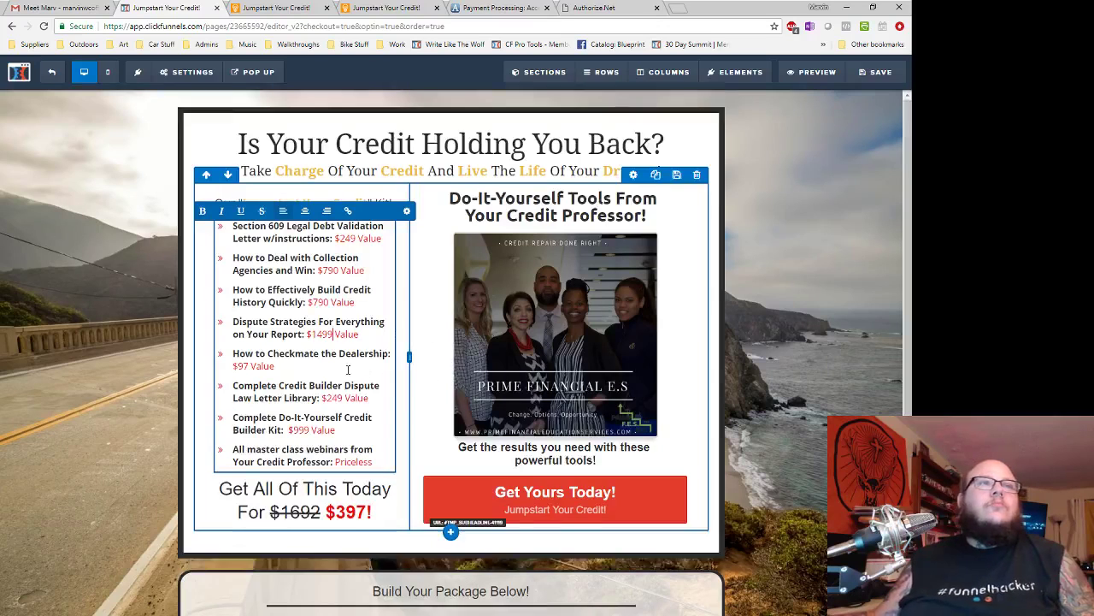
{"action": "scroll", "coordinate": [294, 333], "scroll_direction": "down", "scroll_amount": 1}
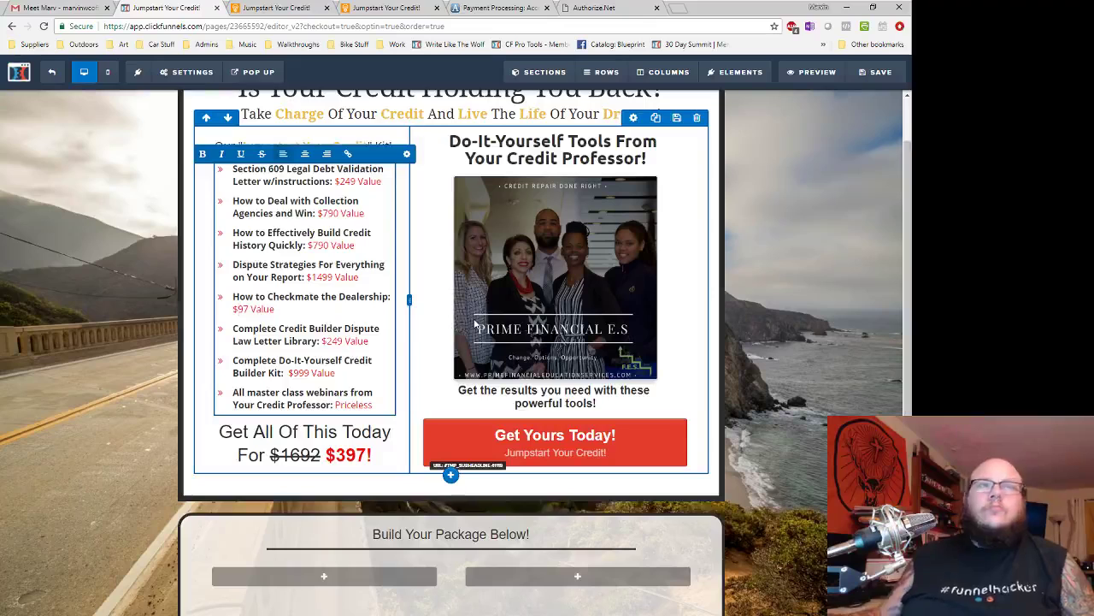
{"action": "key", "text": "BackSpace"}
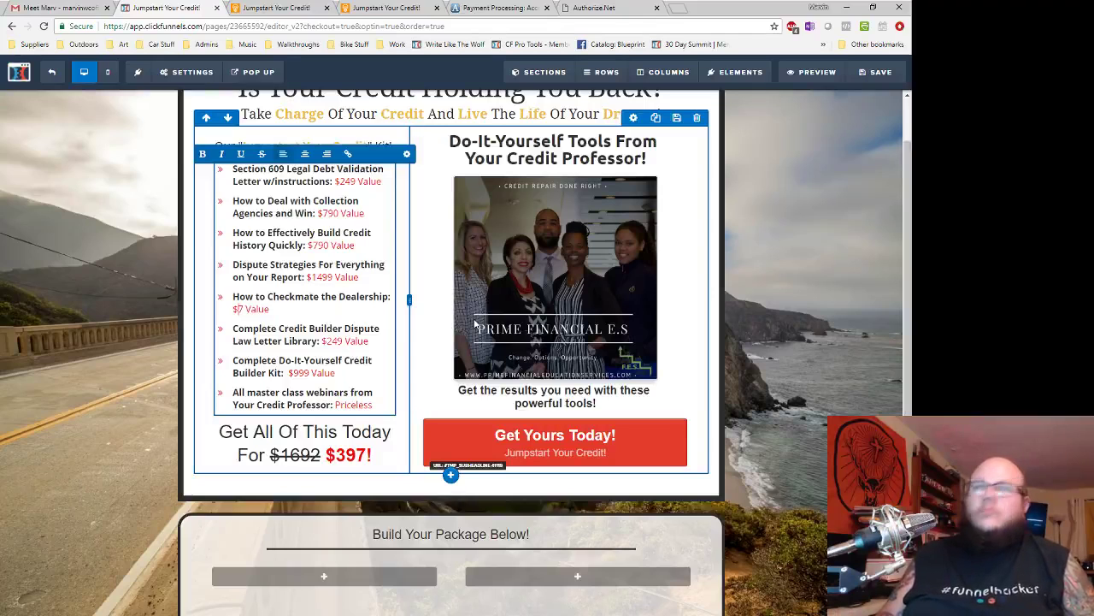
{"action": "type", "text": "12"}
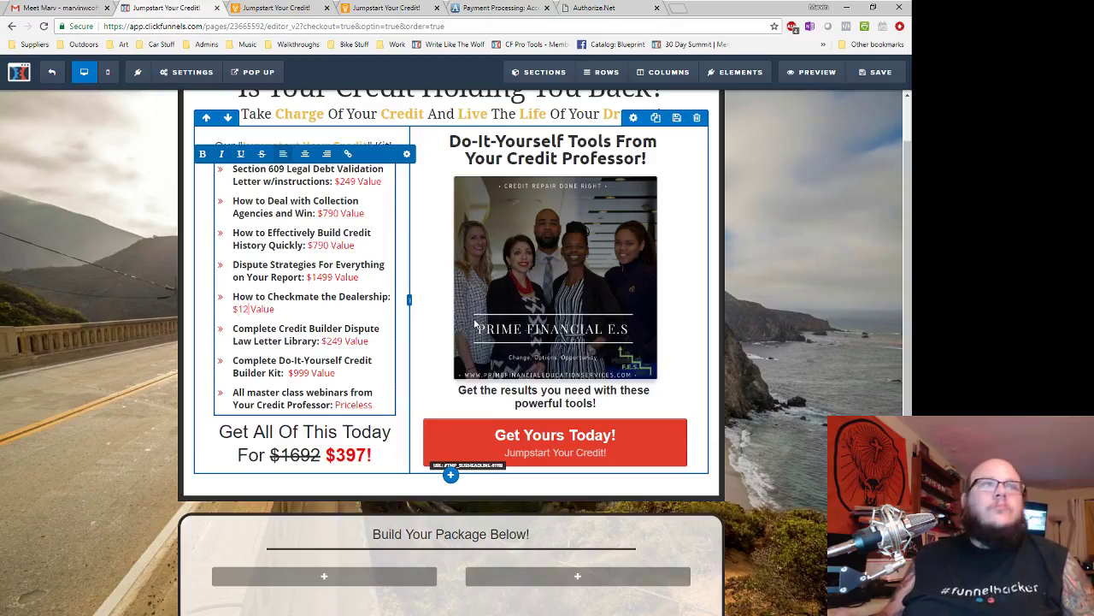
{"action": "type", "text": "50"}
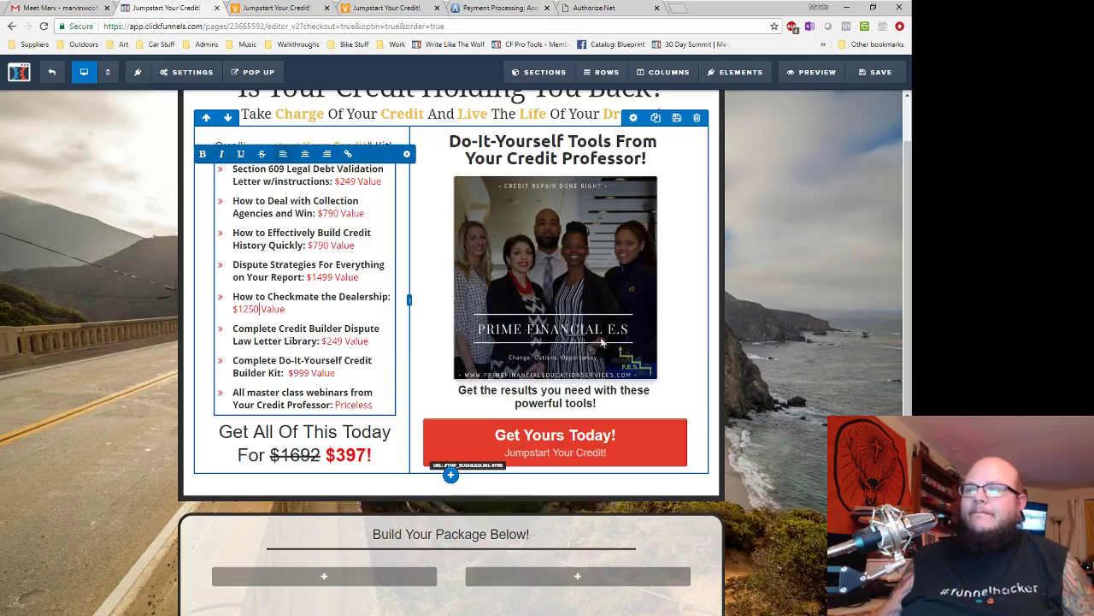
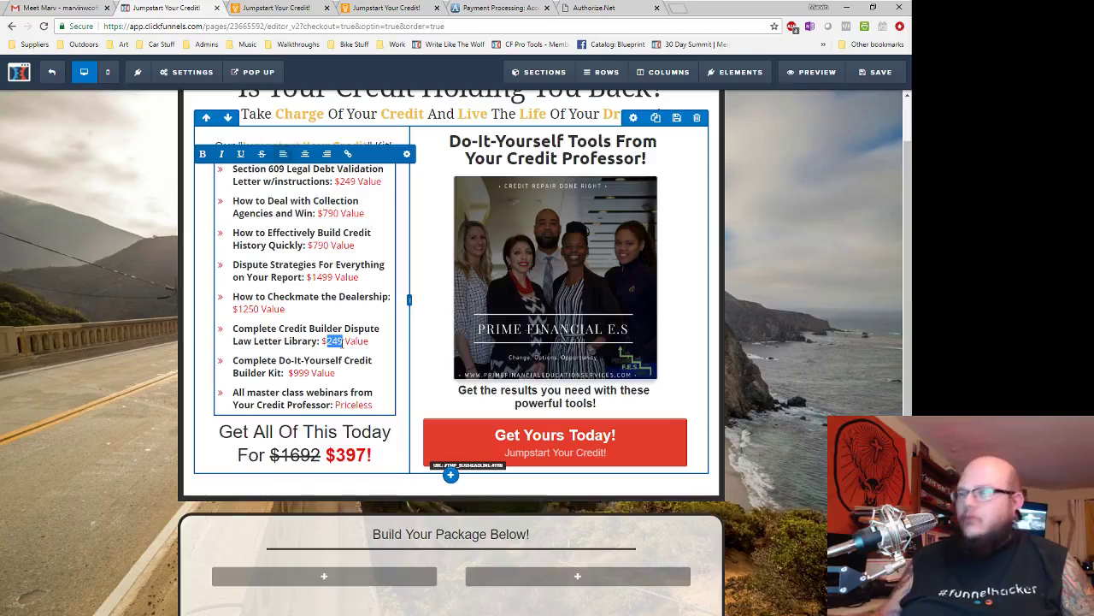
- Set the Dispute Law Letter Library's value to $999 and the Do-It-Yourself Credit Builder Kit's value to $1299
{"action": "type", "text": "99"}
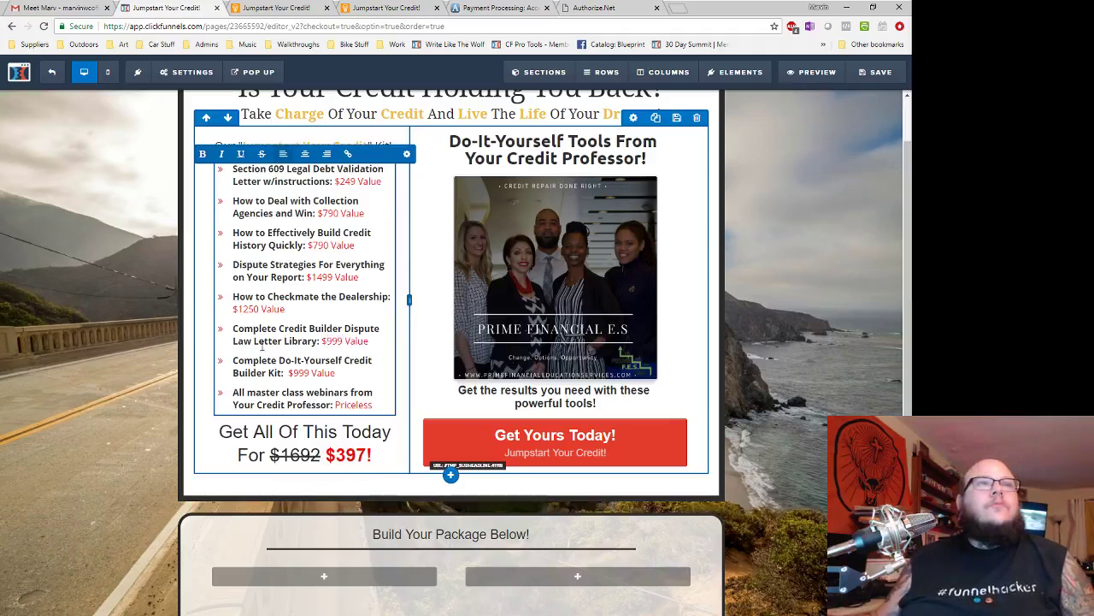
{"action": "left_click_drag", "start_coordinate": [293, 373], "coordinate": [311, 373]}
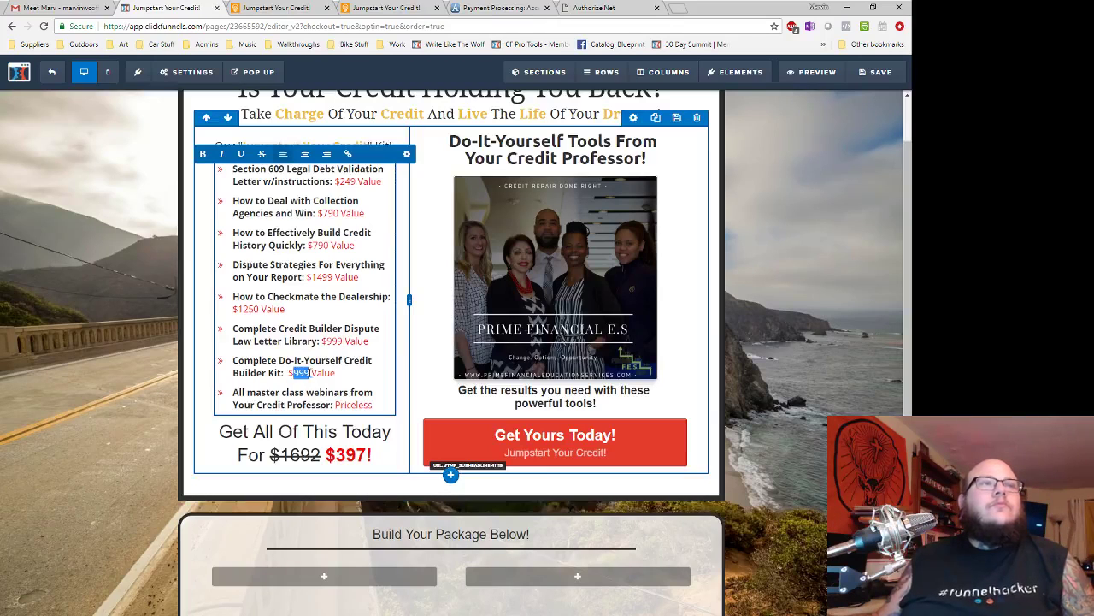
{"action": "type", "text": "1299"}
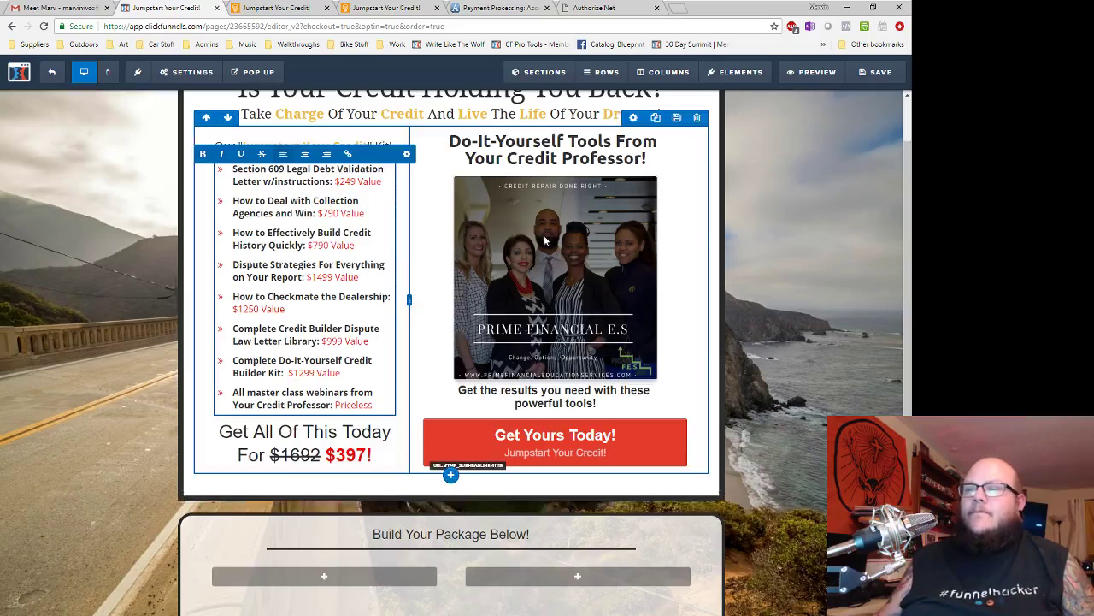
- In the "Get All Of This Today" line, set the struck-through price to $6876 and the offer price to $697
{"action": "left_click", "coordinate": [313, 455]}
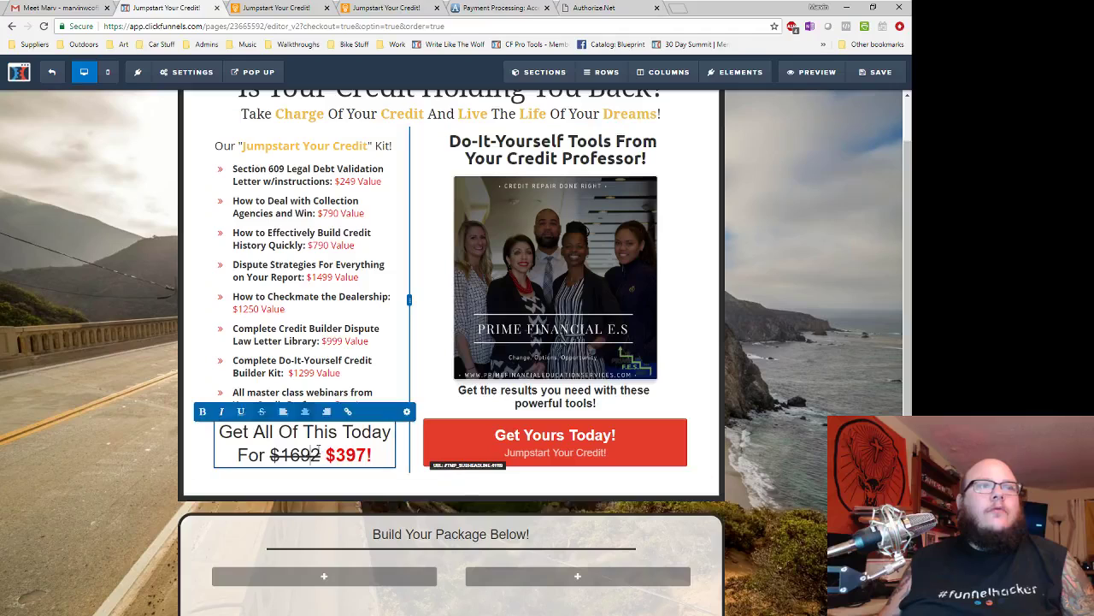
{"action": "left_click_drag", "start_coordinate": [320, 455], "coordinate": [291, 455]}
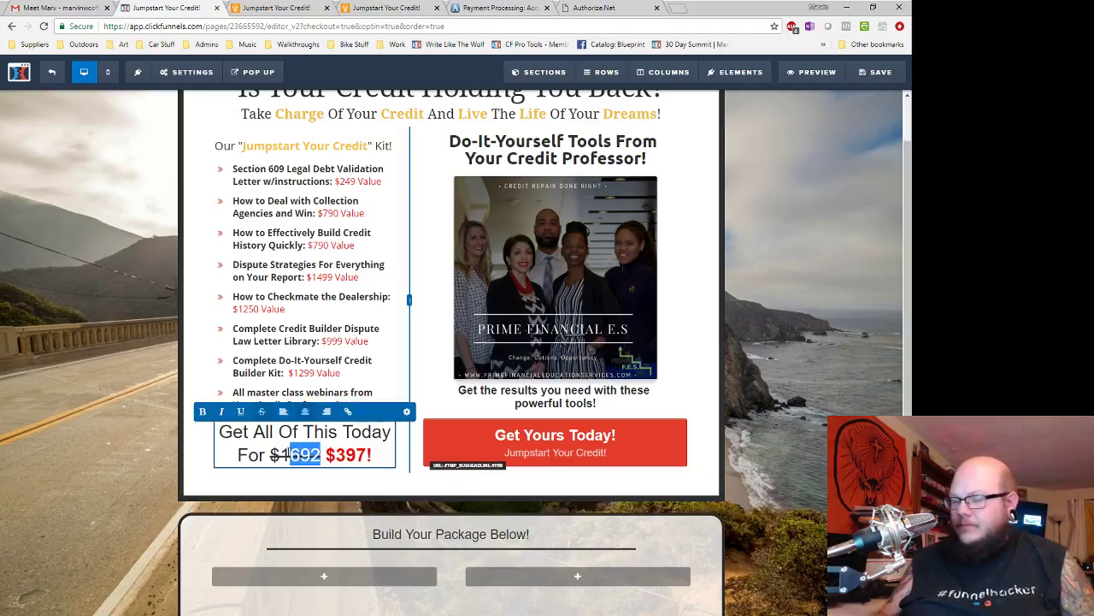
{"action": "key", "text": "BackSpace"}
{"action": "key", "text": "BackSpace"}
{"action": "type", "text": "6876"}
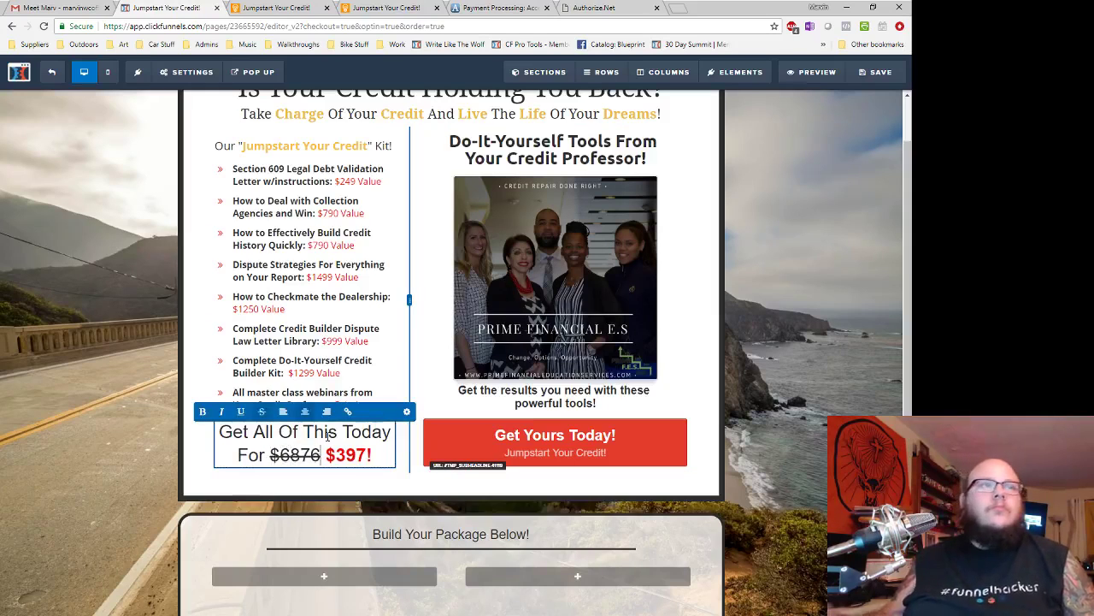
{"action": "left_click_drag", "start_coordinate": [335, 455], "coordinate": [346, 455]}
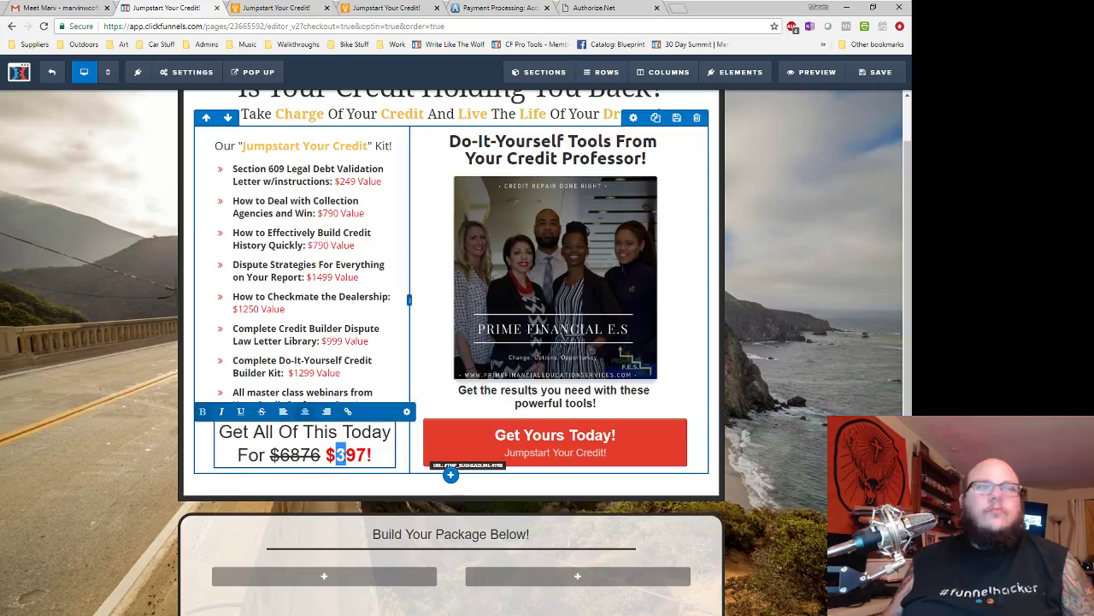
{"action": "type", "text": "6"}
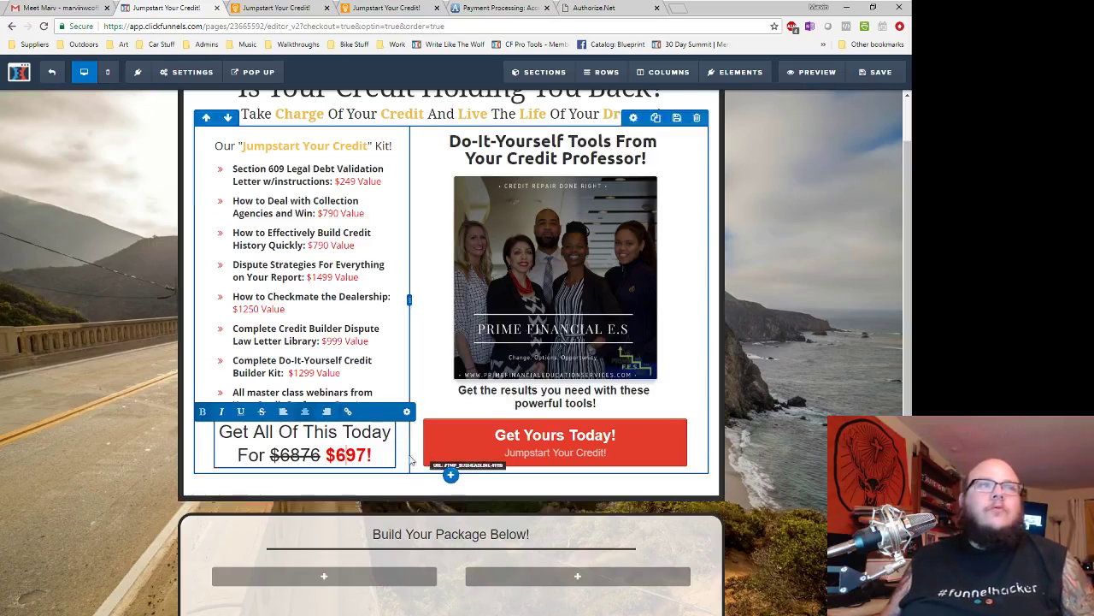
{"action": "left_click", "coordinate": [398, 494]}
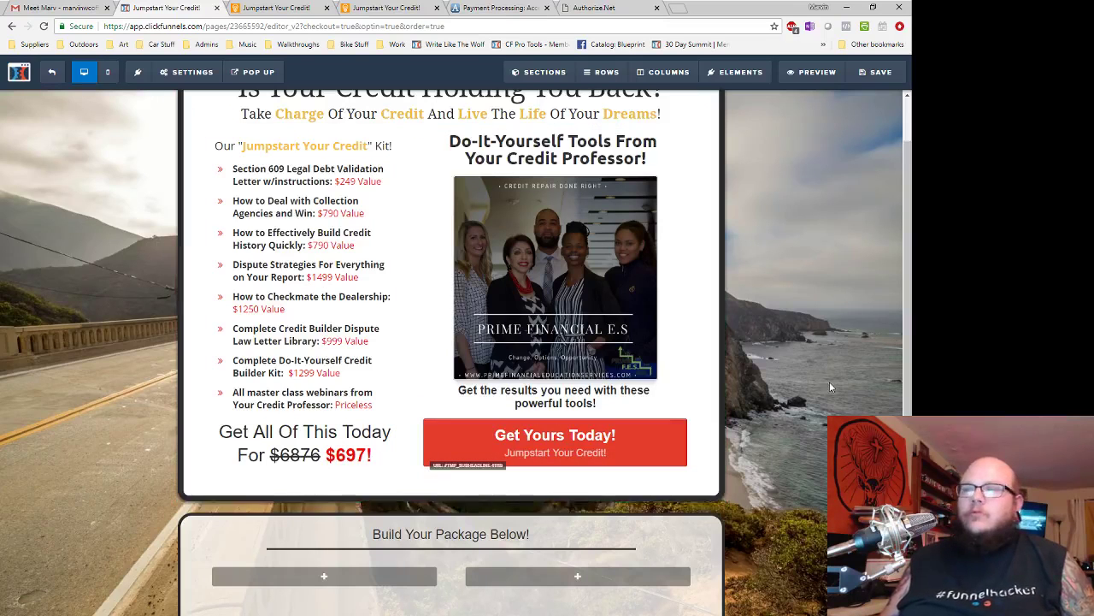
- Add an Order Select element to the two-column row under "Build Your Package Below!" and place it in the right column
{"action": "scroll", "coordinate": [652, 406], "scroll_direction": "down", "scroll_amount": 2}
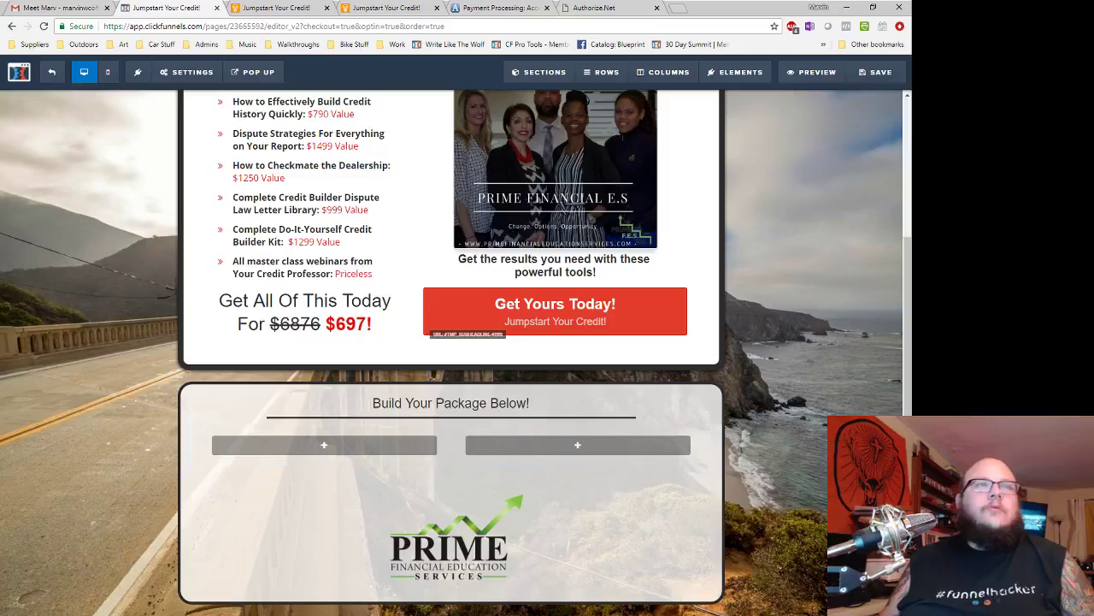
{"action": "mouse_move", "coordinate": [737, 72]}
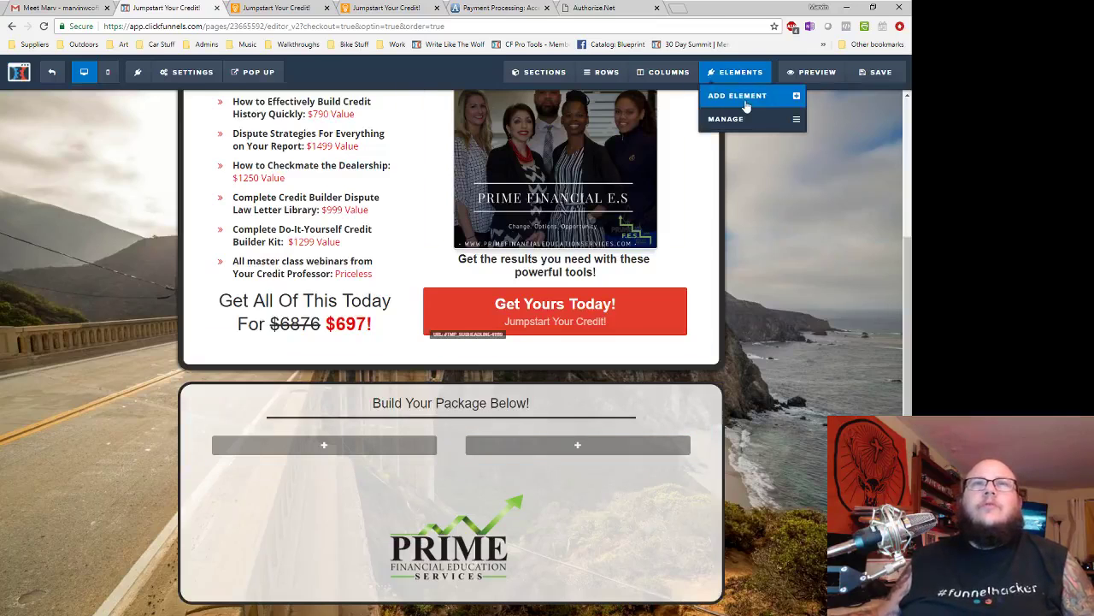
{"action": "left_click", "coordinate": [740, 99]}
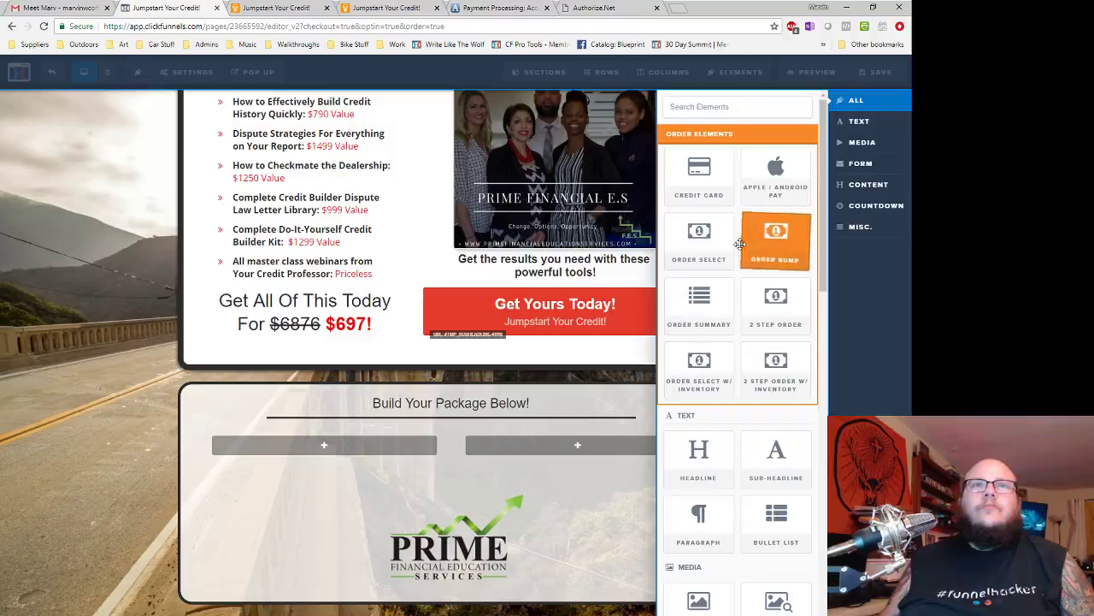
{"action": "left_click_drag", "start_coordinate": [699, 243], "coordinate": [410, 453]}
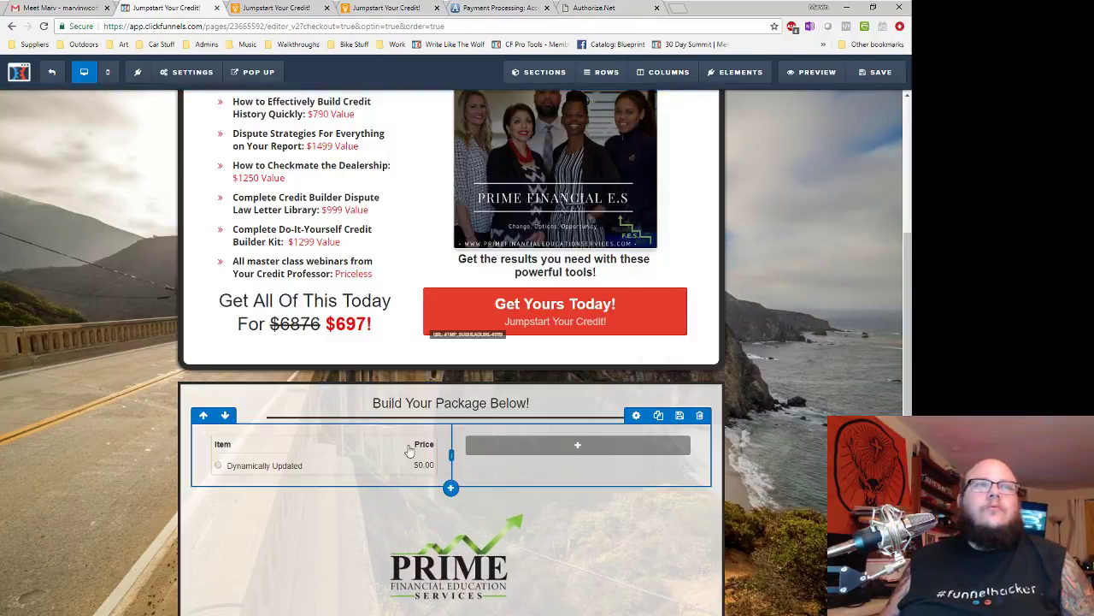
{"action": "left_click_drag", "start_coordinate": [251, 454], "coordinate": [625, 441]}
- Add a Billing Address element to the empty left column of the package row
{"action": "mouse_move", "coordinate": [740, 77]}
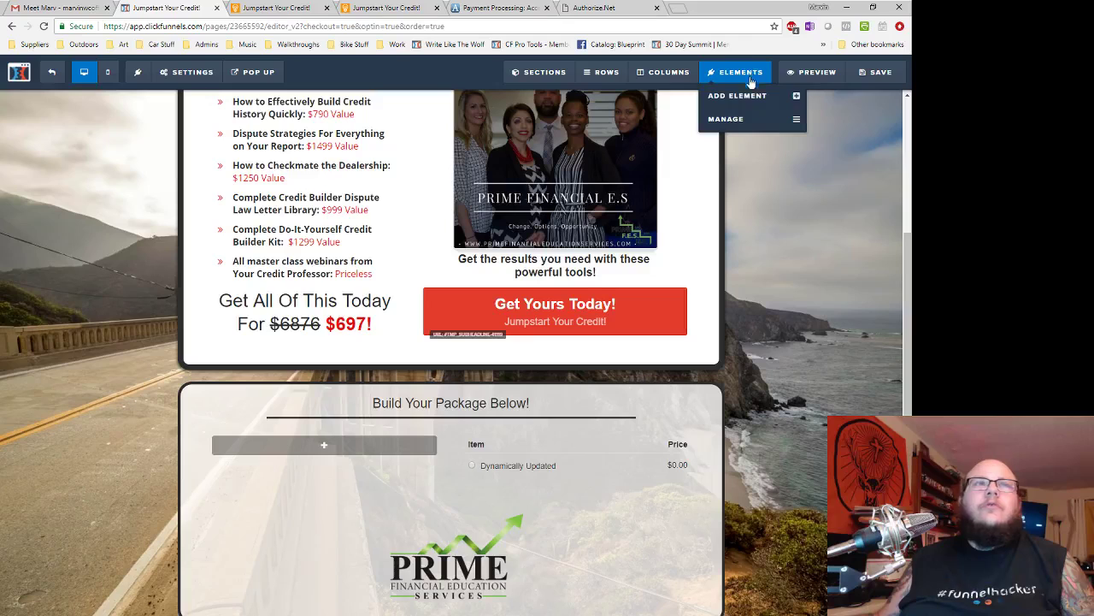
{"action": "left_click", "coordinate": [736, 96]}
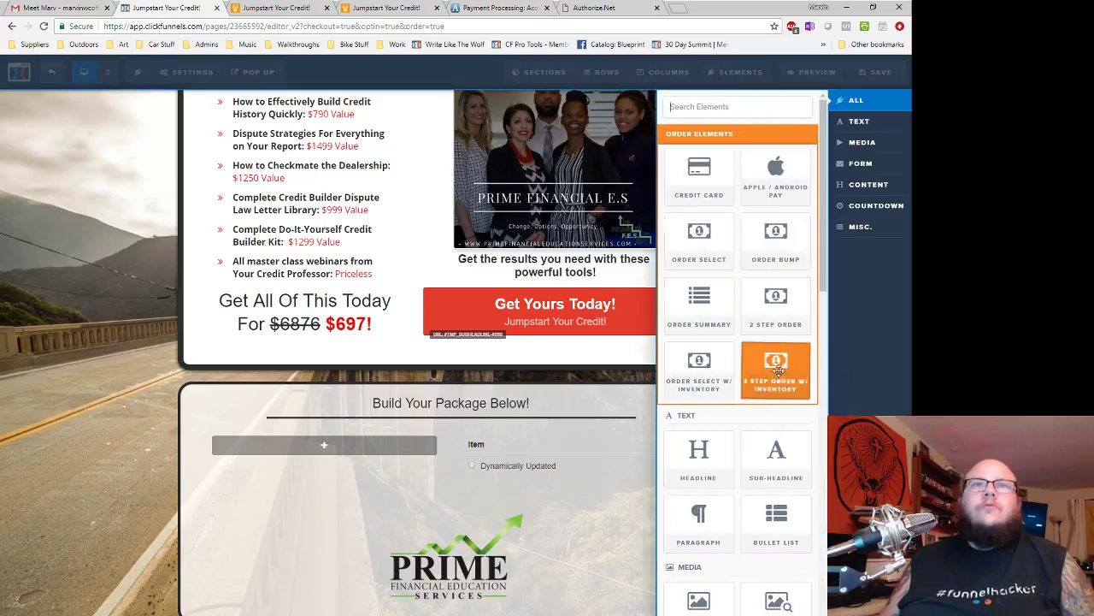
{"action": "scroll", "coordinate": [769, 282], "scroll_direction": "down", "scroll_amount": 2}
{"action": "scroll", "coordinate": [767, 282], "scroll_direction": "down", "scroll_amount": 6}
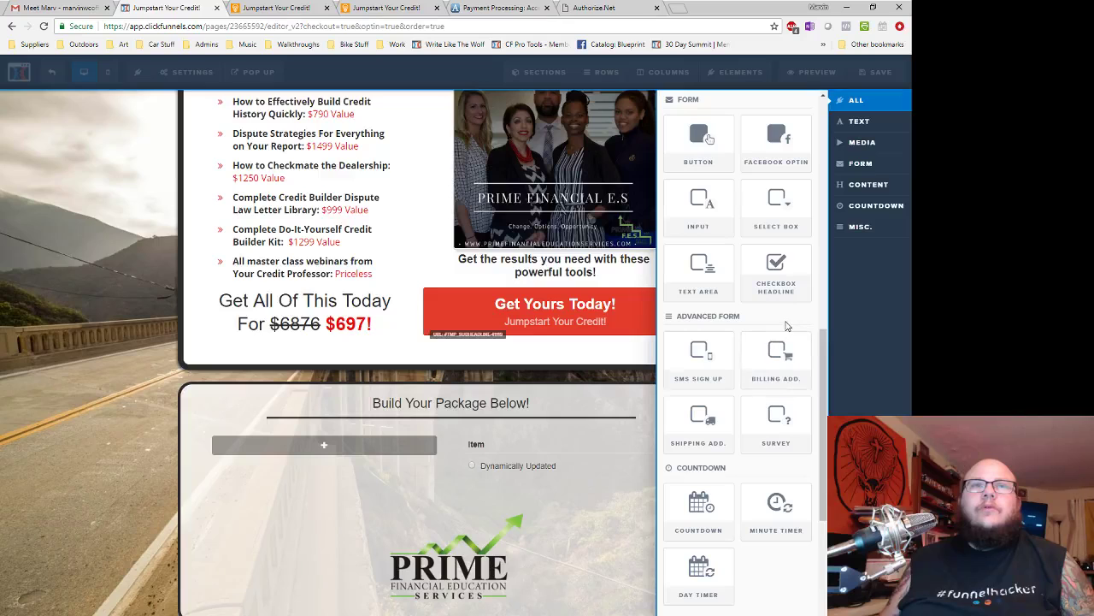
{"action": "scroll", "coordinate": [786, 326], "scroll_direction": "down", "scroll_amount": 1}
{"action": "left_click_drag", "start_coordinate": [779, 286], "coordinate": [318, 448]}
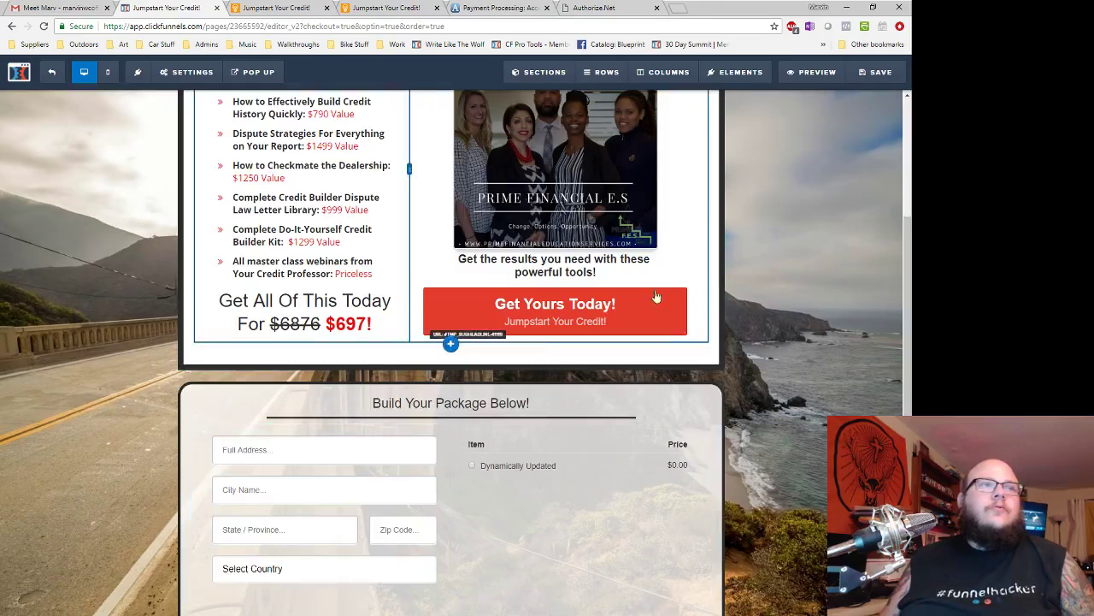
- Add an Input element above the billing address fields and increase the billing address element's top margin
{"action": "mouse_move", "coordinate": [742, 73]}
{"action": "left_click", "coordinate": [740, 96]}
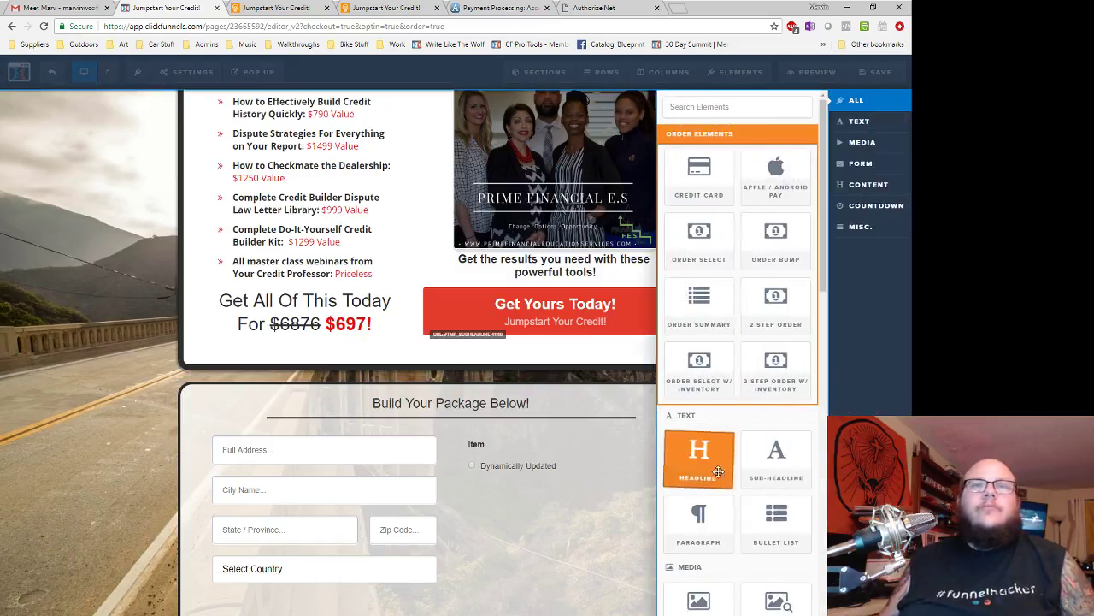
{"action": "scroll", "coordinate": [708, 417], "scroll_direction": "down", "scroll_amount": 2}
{"action": "scroll", "coordinate": [708, 416], "scroll_direction": "down", "scroll_amount": 5}
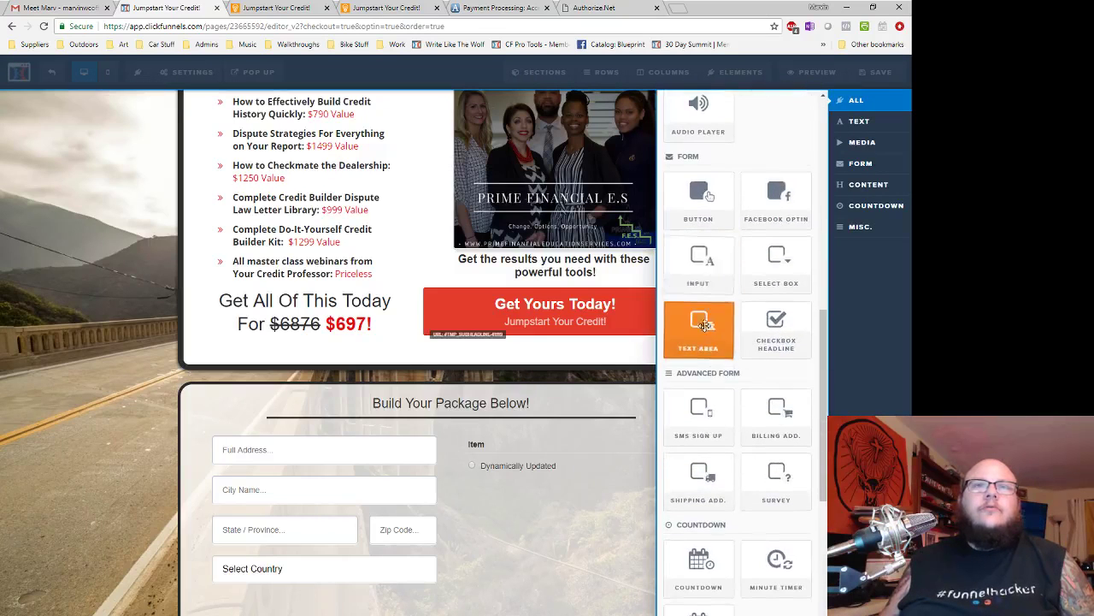
{"action": "left_click_drag", "start_coordinate": [610, 305], "coordinate": [301, 556]}
{"action": "left_click_drag", "start_coordinate": [269, 601], "coordinate": [289, 444]}
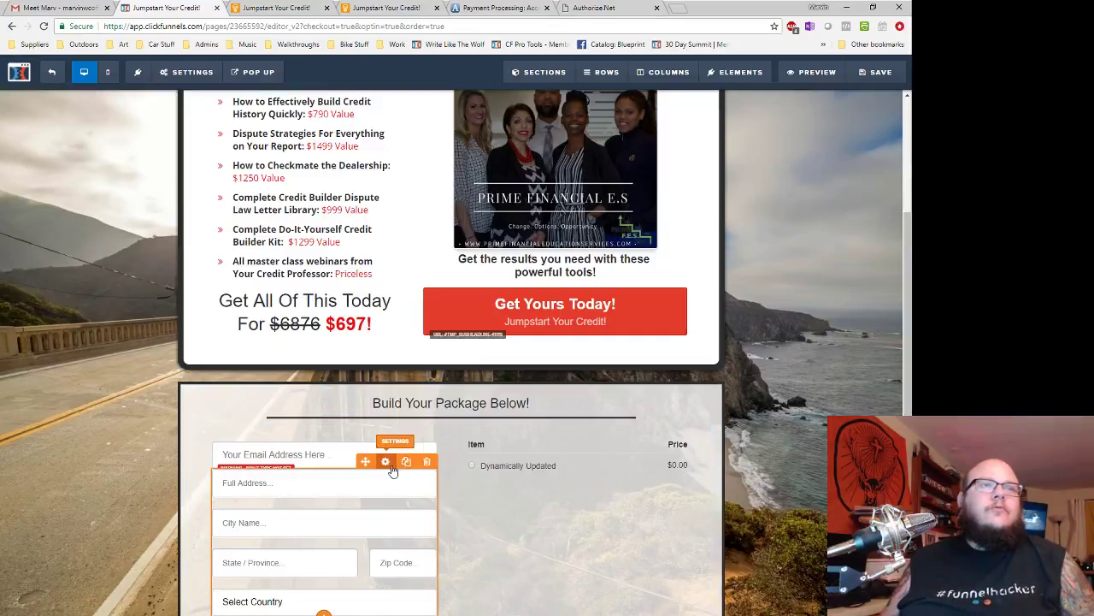
{"action": "left_click", "coordinate": [386, 461]}
{"action": "left_click_drag", "start_coordinate": [784, 163], "coordinate": [799, 167]}
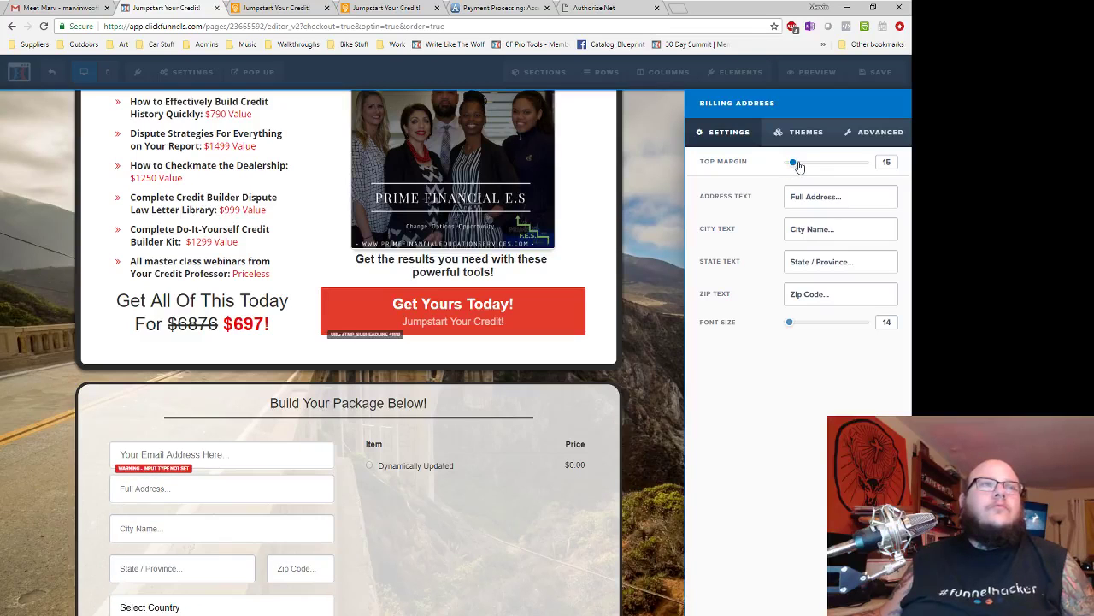
{"action": "left_click", "coordinate": [269, 455]}
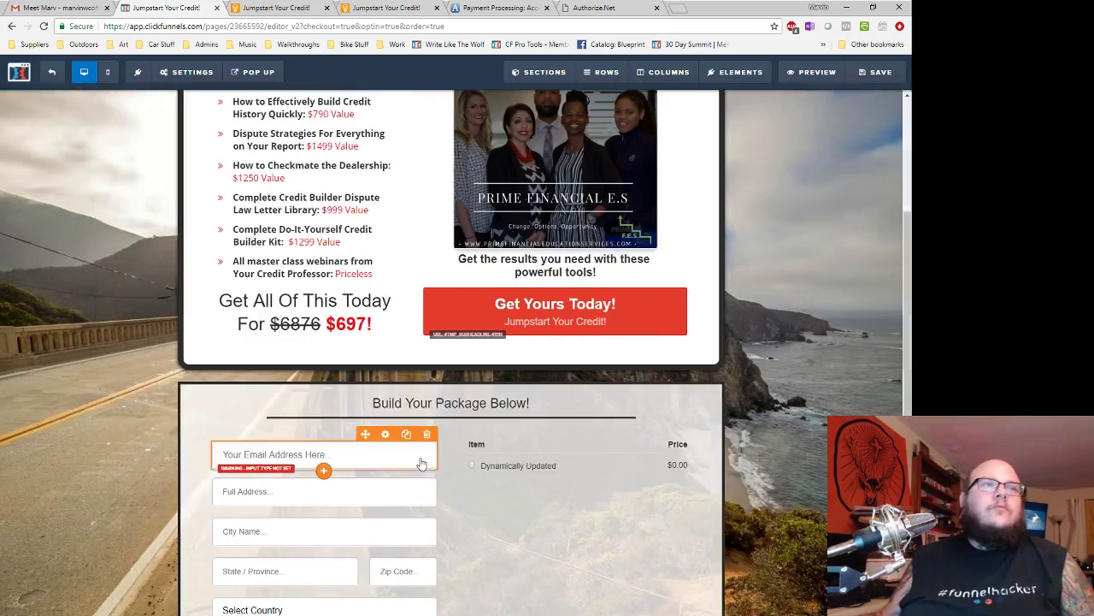
- Configure the new input with type Full Name and placeholder "Enter Your Name", and make it required
{"action": "left_click", "coordinate": [386, 435]}
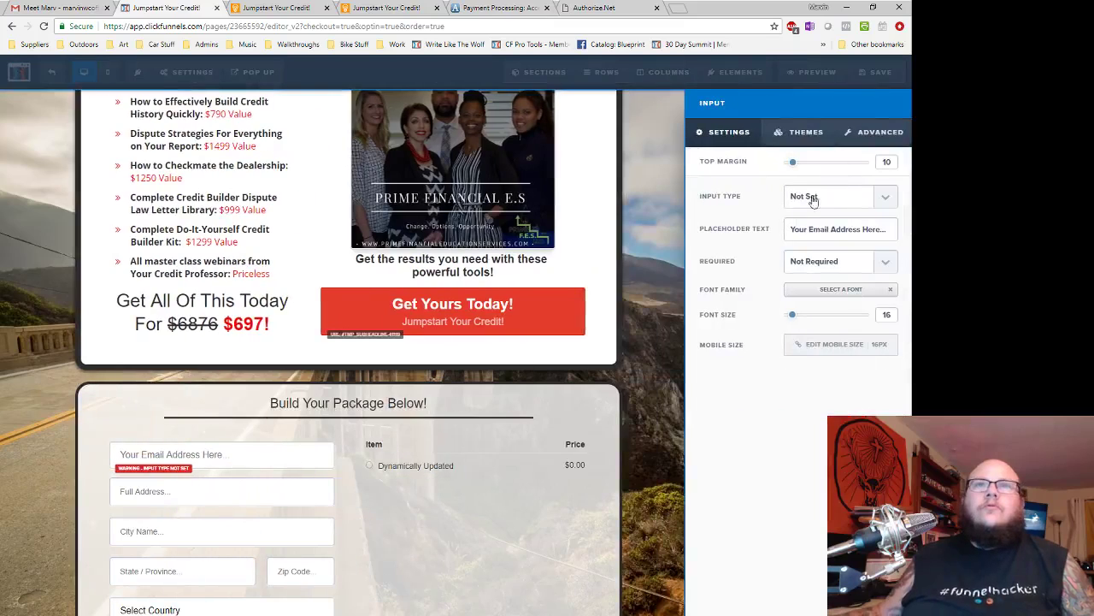
{"action": "left_click", "coordinate": [851, 199]}
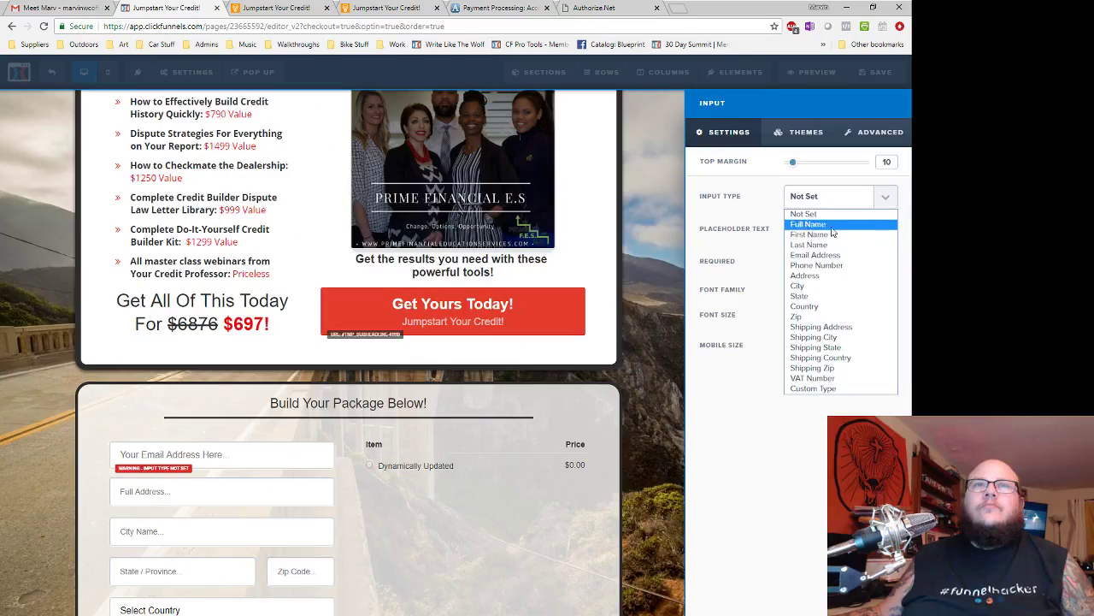
{"action": "left_click", "coordinate": [830, 224]}
{"action": "triple_click", "coordinate": [819, 235]}
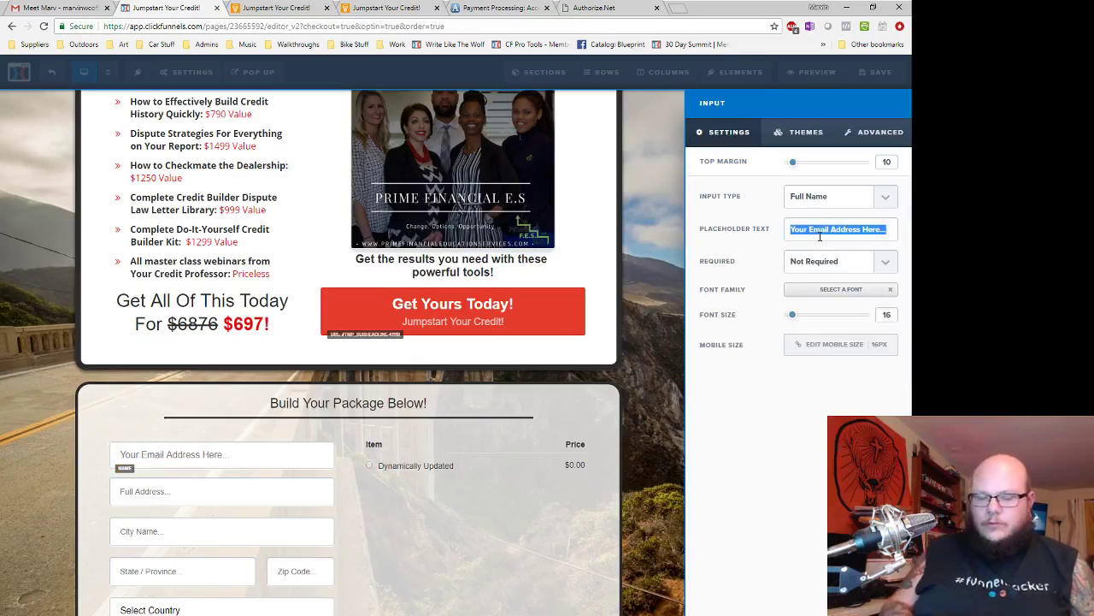
{"action": "type", "text": "Enter Your Name"}
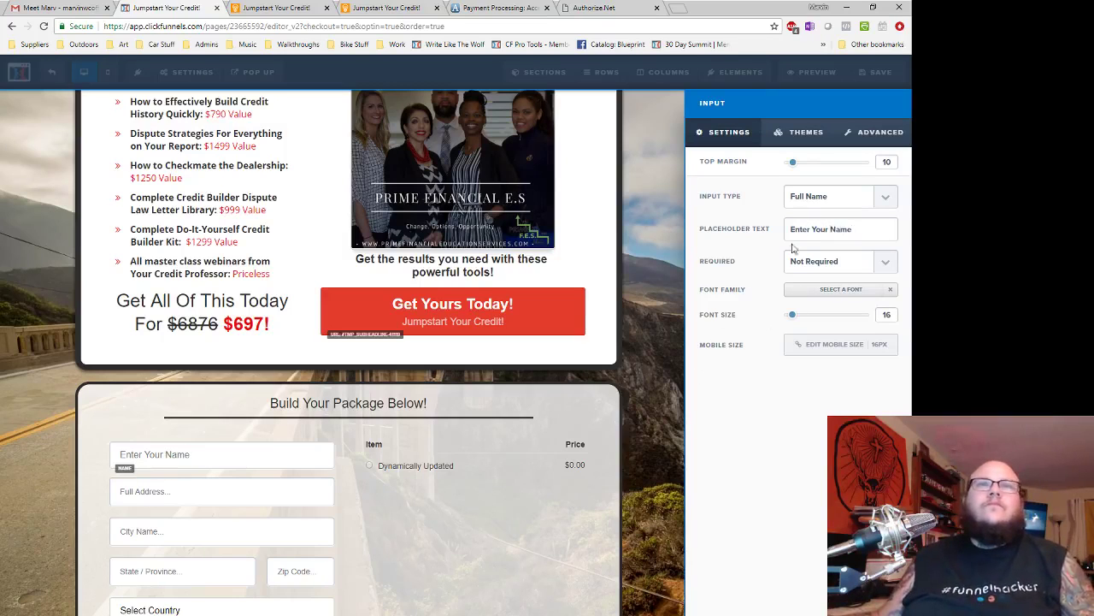
{"action": "left_click", "coordinate": [812, 265]}
{"action": "left_click", "coordinate": [814, 293]}
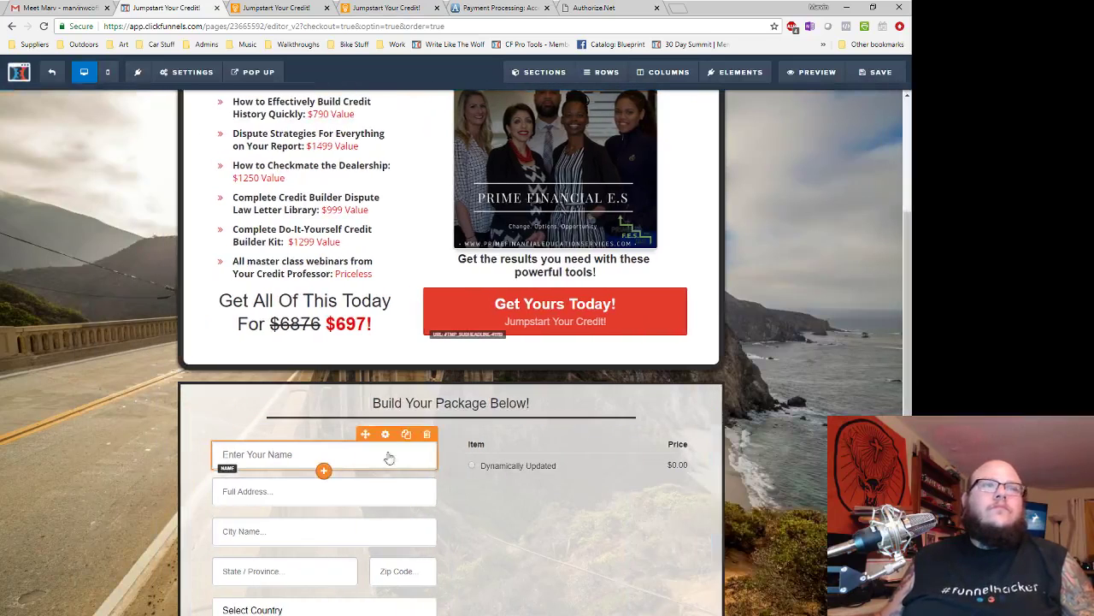
- Clone the name input and set the copy's type to Email Address with the placeholder "Enter Your Email"
{"action": "left_click", "coordinate": [389, 432]}
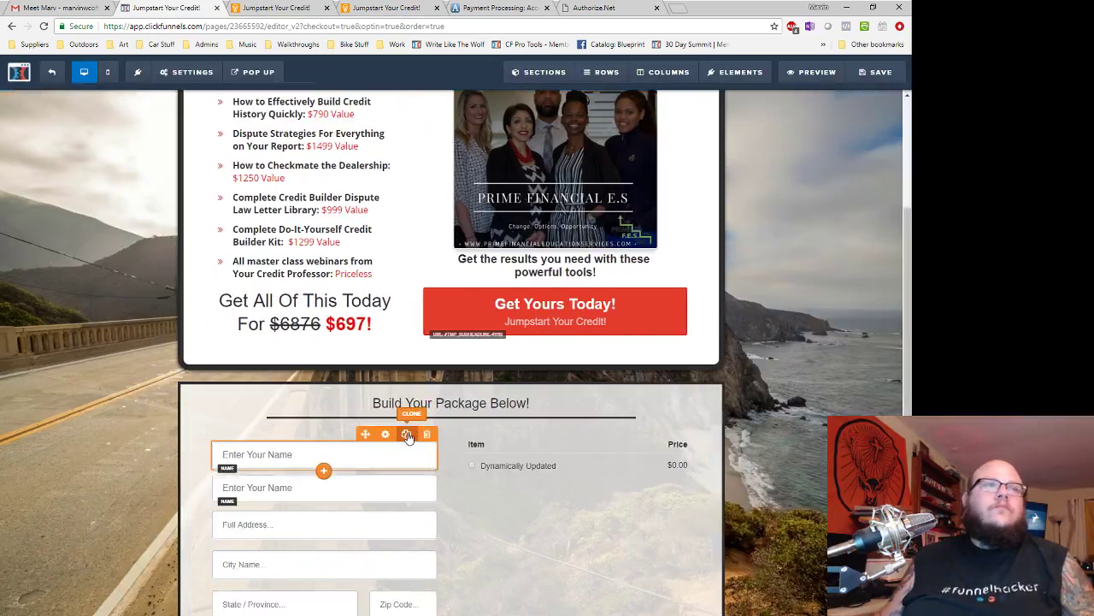
{"action": "left_click", "coordinate": [389, 491]}
{"action": "left_click", "coordinate": [829, 198]}
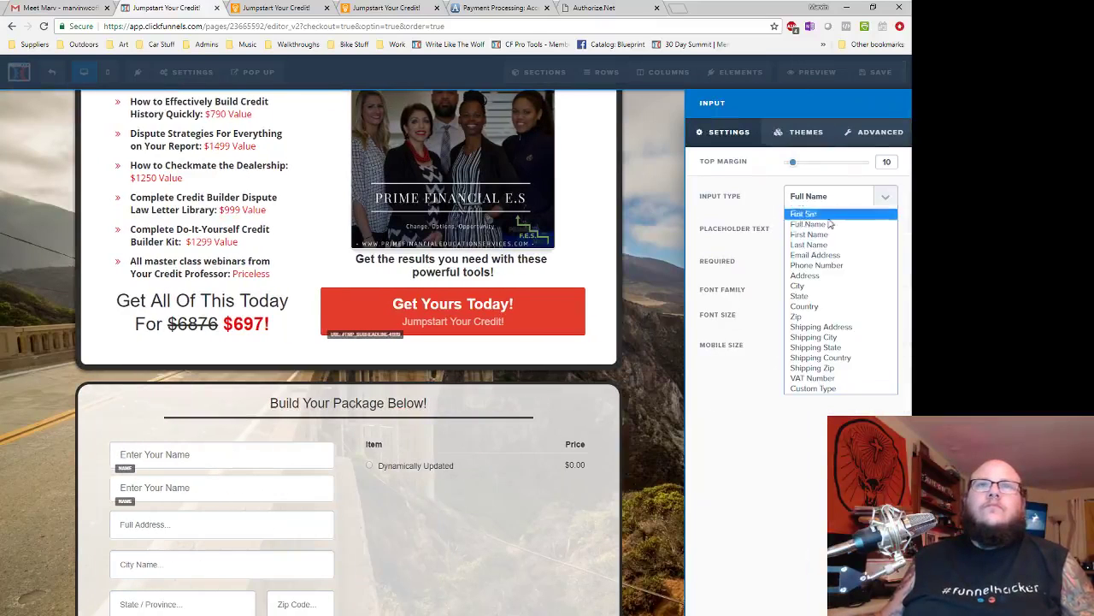
{"action": "left_click", "coordinate": [819, 255]}
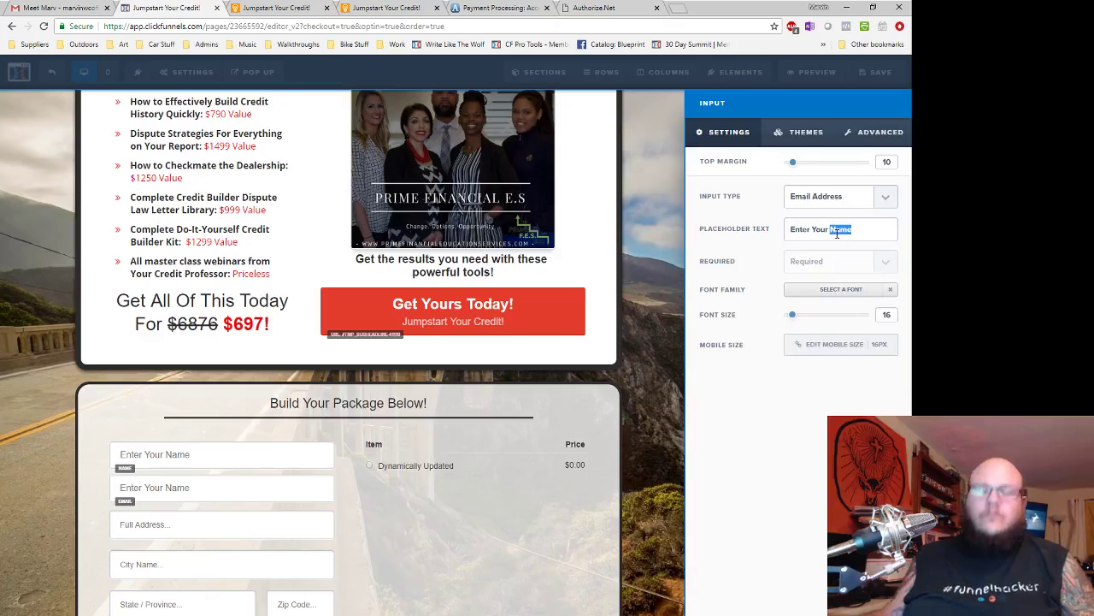
{"action": "type", "text": "Email"}
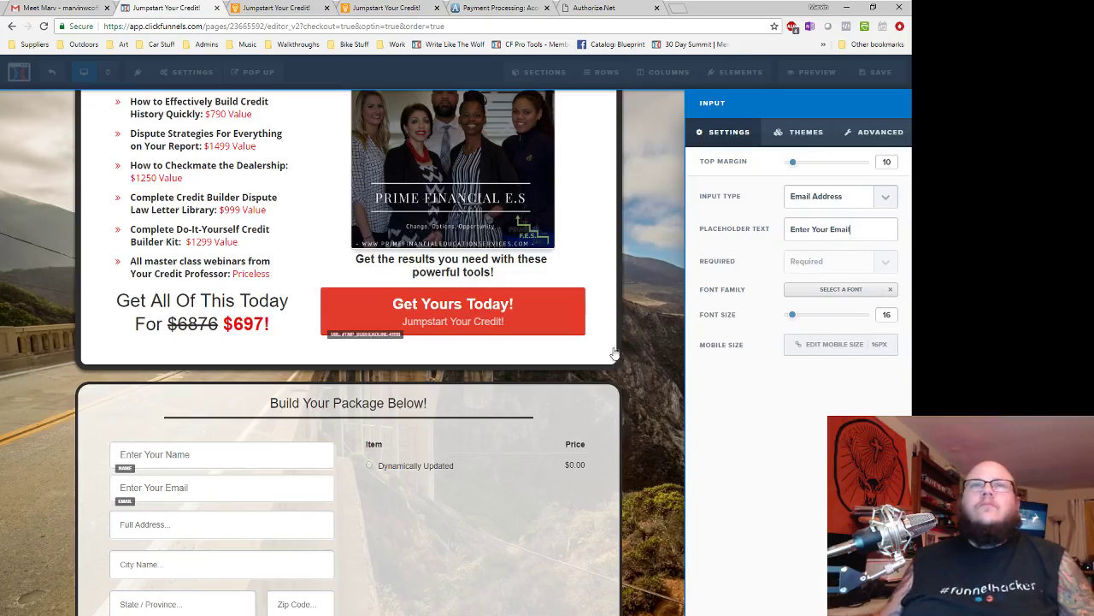
- Clone the email input and set the copy's type to Phone Number with the placeholder "Enter Your Phone"
{"action": "left_click", "coordinate": [286, 486]}
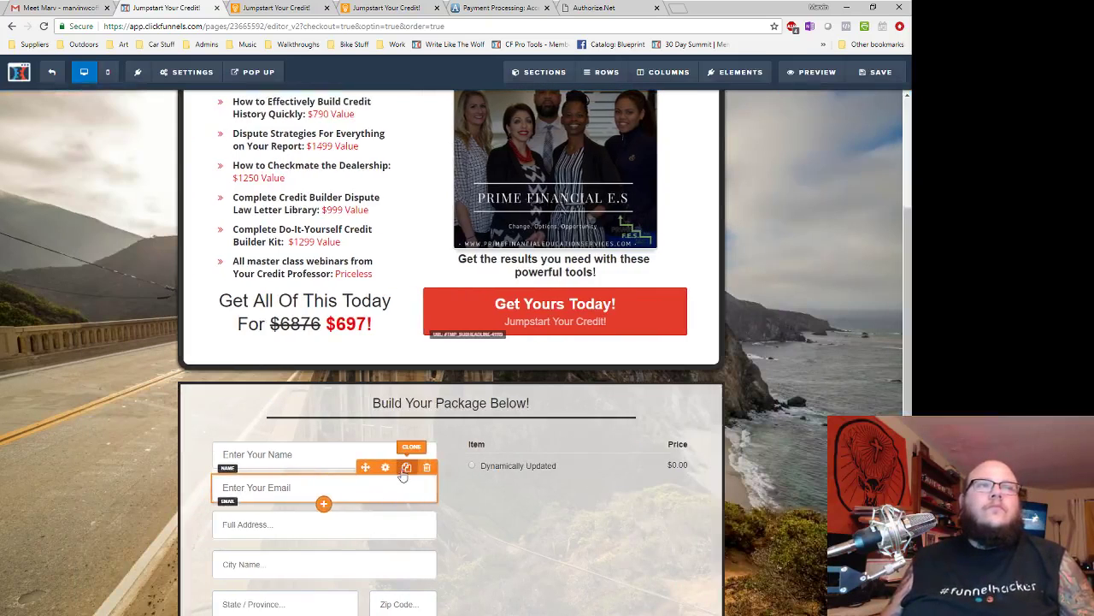
{"action": "left_click", "coordinate": [406, 467]}
{"action": "left_click", "coordinate": [406, 525]}
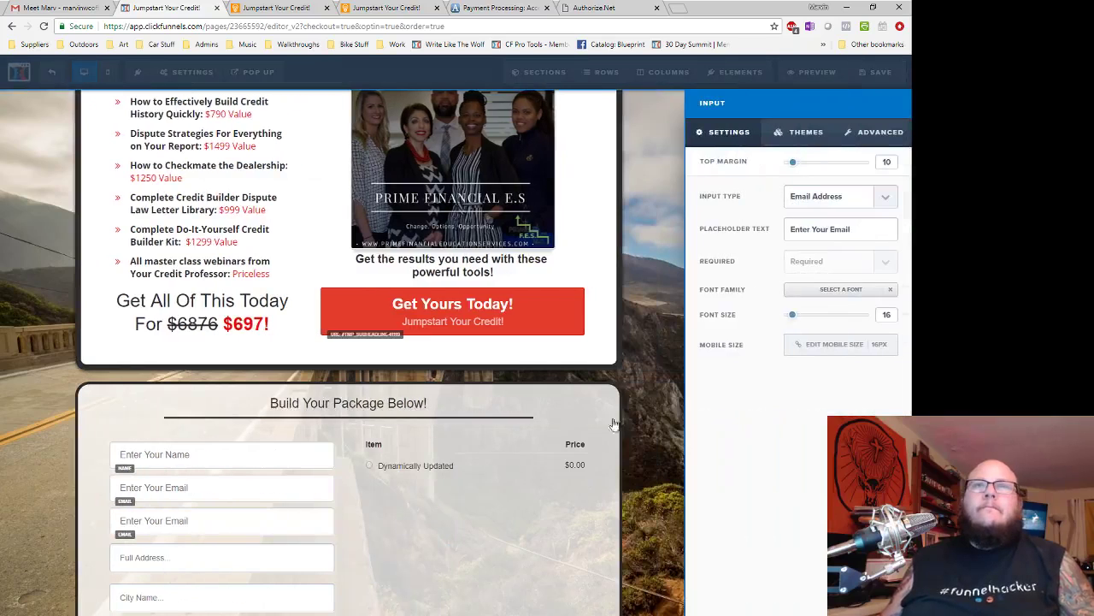
{"action": "left_click", "coordinate": [836, 196]}
{"action": "left_click", "coordinate": [816, 266]}
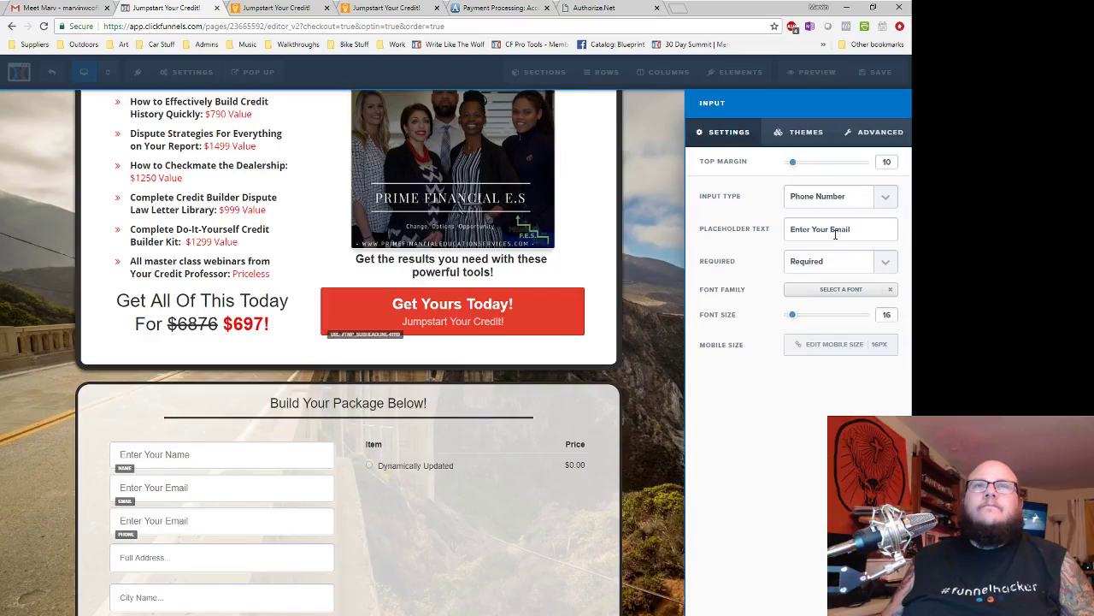
{"action": "key", "text": "BackSpace"}
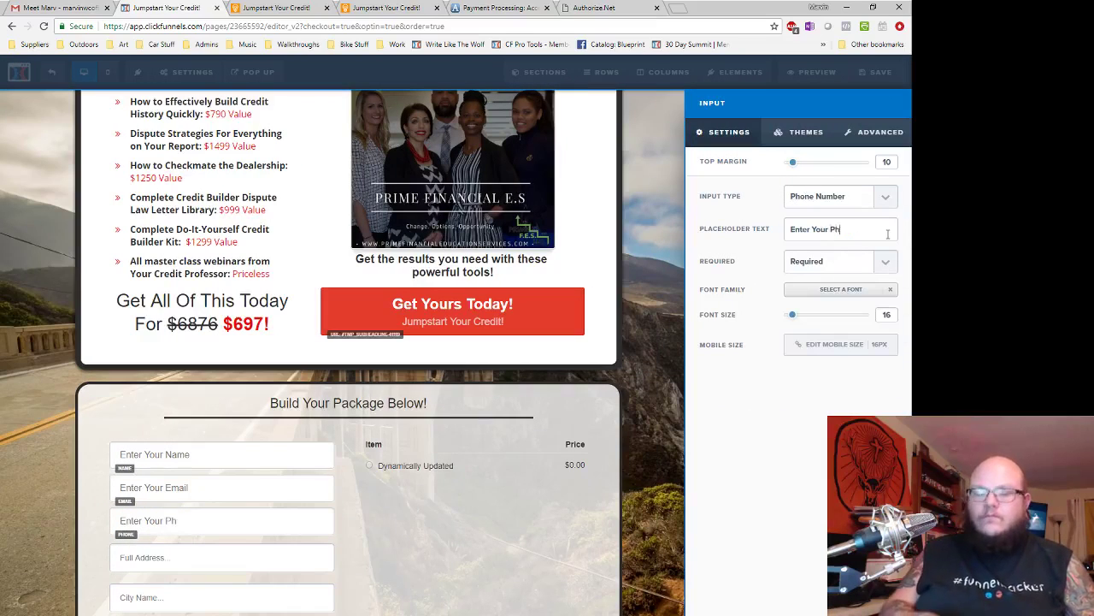
{"action": "left_click", "coordinate": [634, 464]}
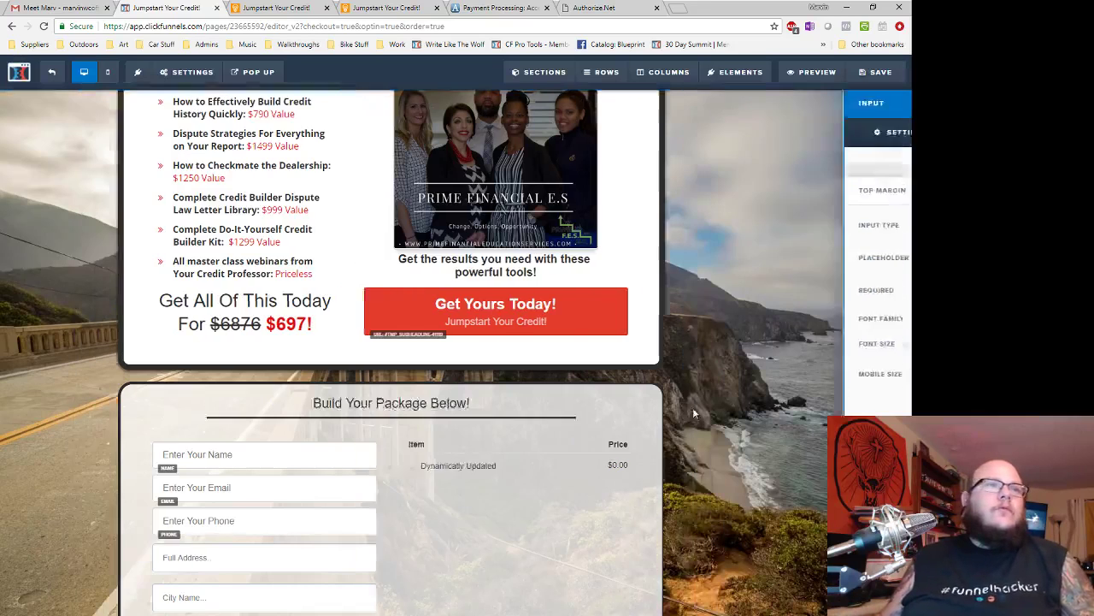
- Add a Credit Card element below the order select in the right column
{"action": "scroll", "coordinate": [797, 397], "scroll_direction": "down", "scroll_amount": 2}
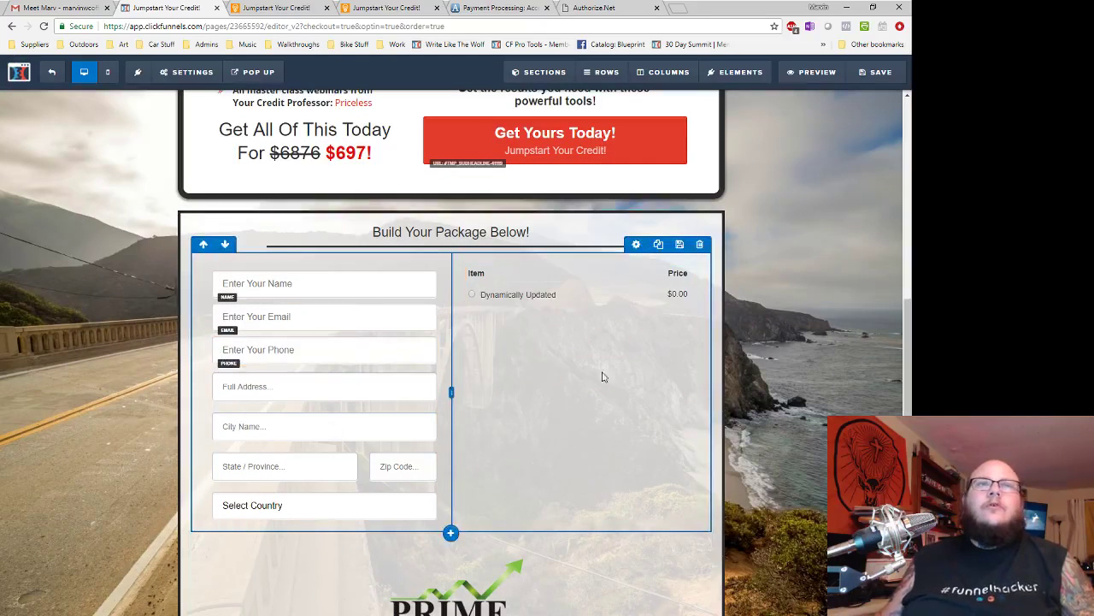
{"action": "left_click", "coordinate": [737, 72]}
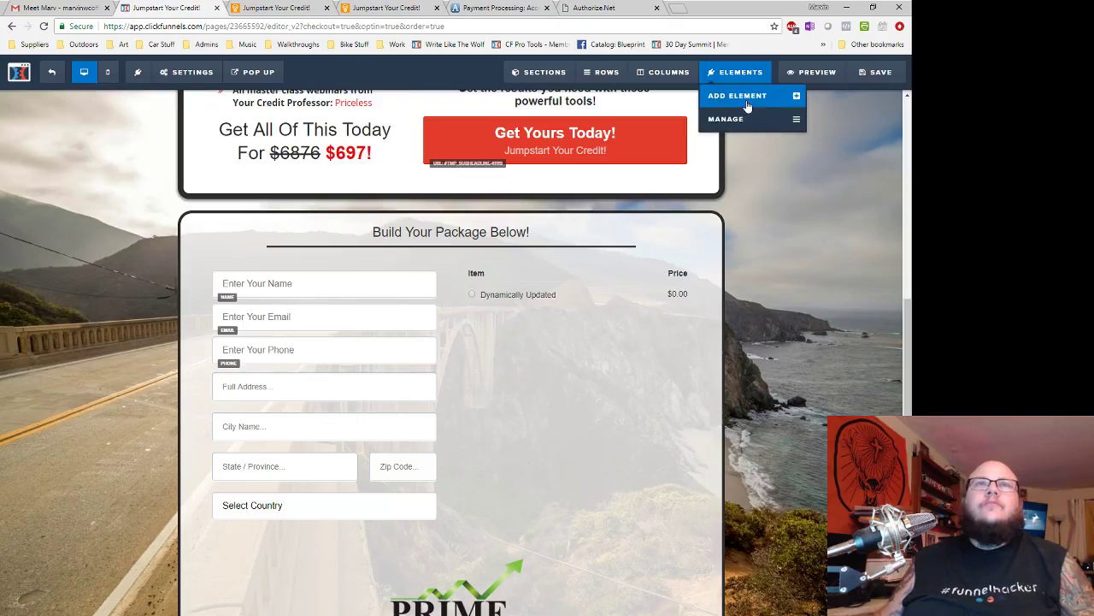
{"action": "left_click", "coordinate": [746, 96]}
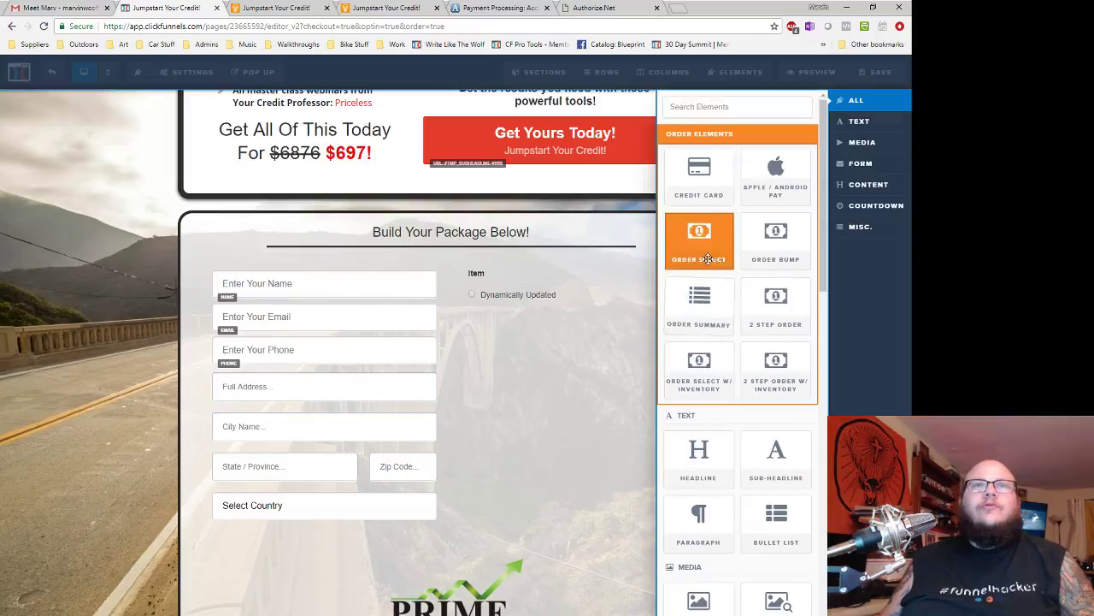
{"action": "left_click", "coordinate": [701, 179]}
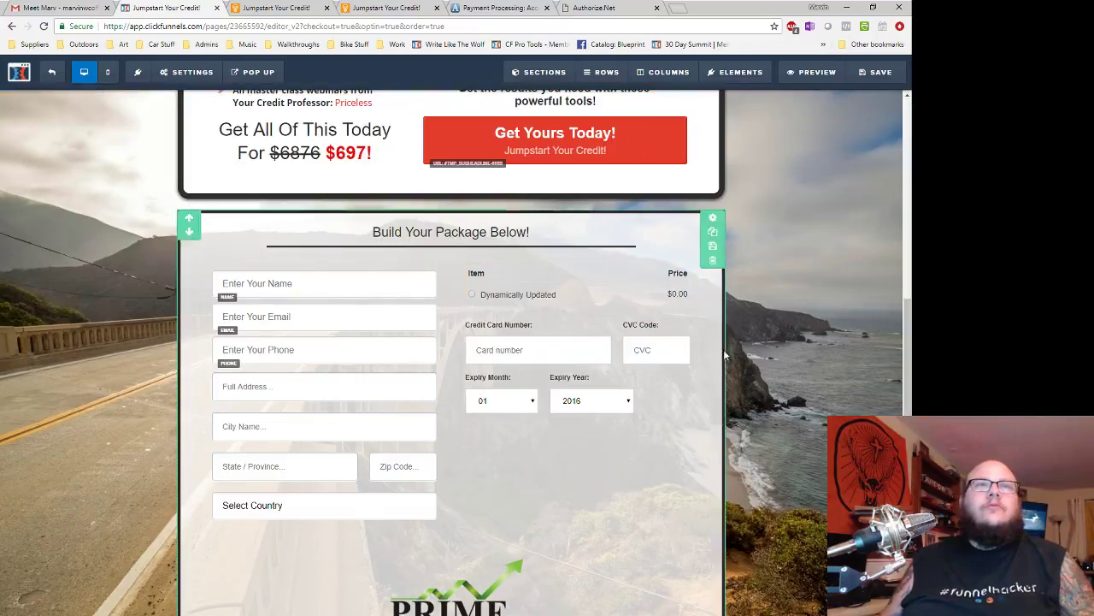
- Add an Order Summary element below the credit card fields in the right column
{"action": "left_click", "coordinate": [738, 72]}
{"action": "left_click", "coordinate": [749, 97]}
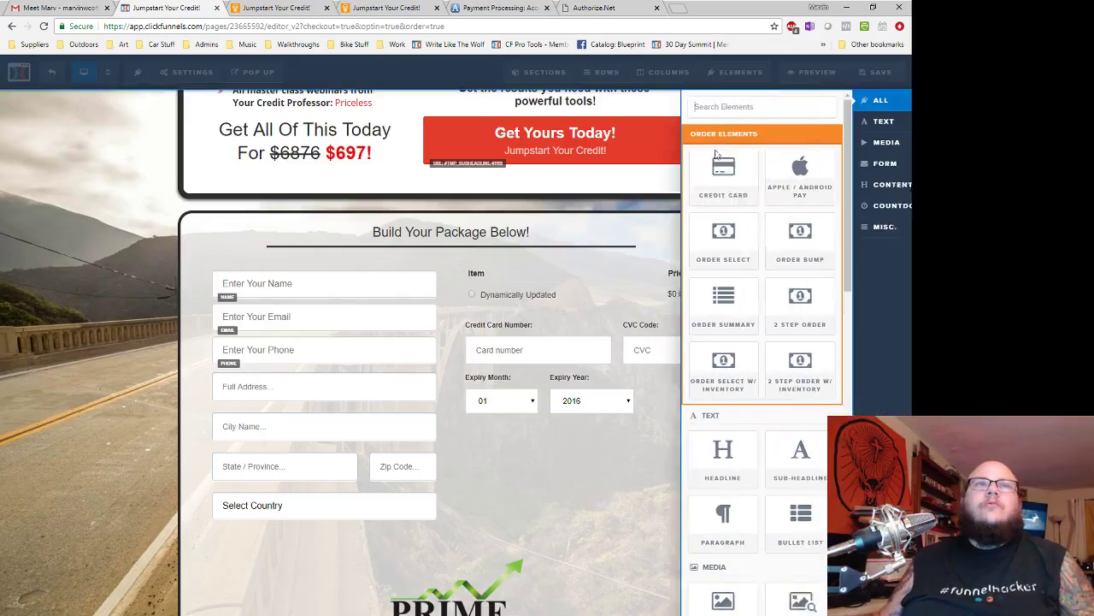
{"action": "left_click", "coordinate": [778, 249]}
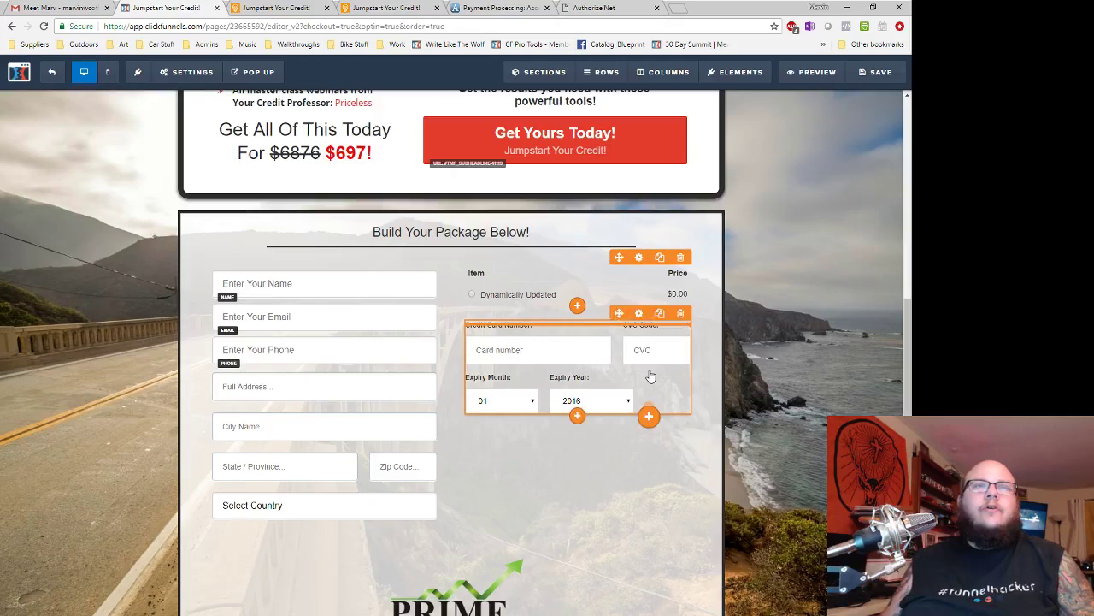
{"action": "mouse_move", "coordinate": [502, 457]}
{"action": "left_mouse_down"}
{"action": "mouse_move", "coordinate": [509, 355]}
{"action": "mouse_move", "coordinate": [510, 518]}
{"action": "mouse_move", "coordinate": [517, 461]}
{"action": "left_mouse_up"}
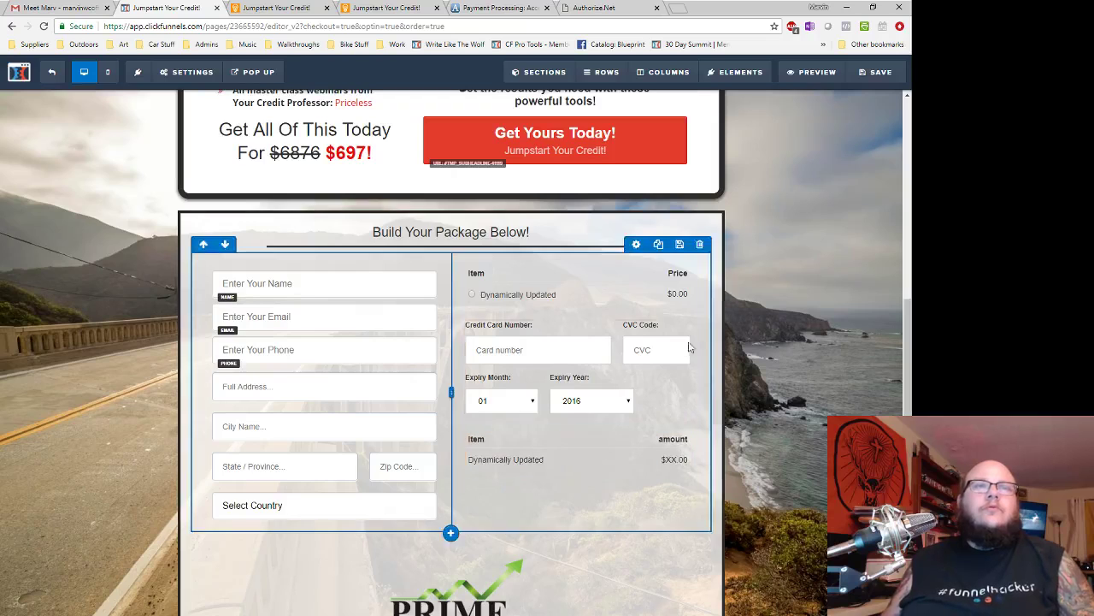
{"action": "scroll", "coordinate": [384, 405], "scroll_direction": "down", "scroll_amount": 1}
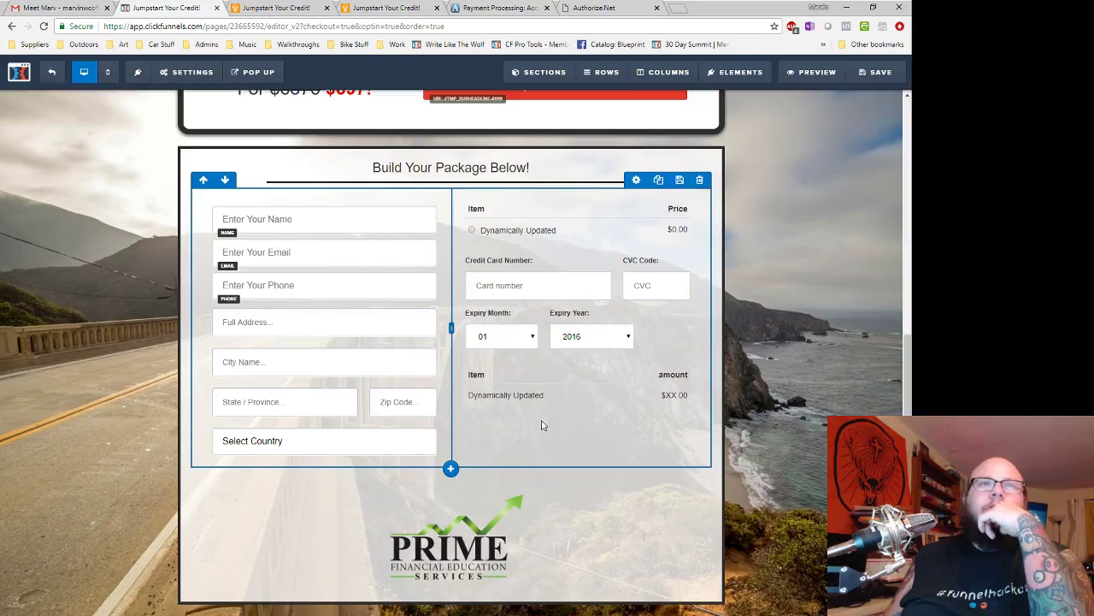
- Add a Button element below the order summary in the order form's right column
{"action": "mouse_move", "coordinate": [740, 71]}
{"action": "left_click", "coordinate": [729, 94]}
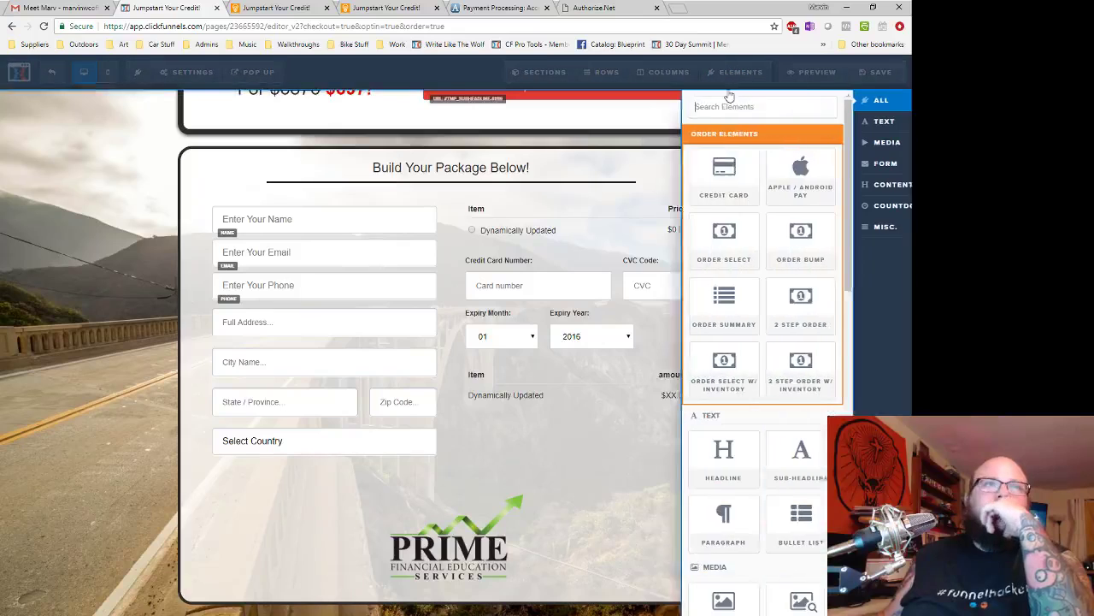
{"action": "scroll", "coordinate": [747, 387], "scroll_direction": "down", "scroll_amount": 1}
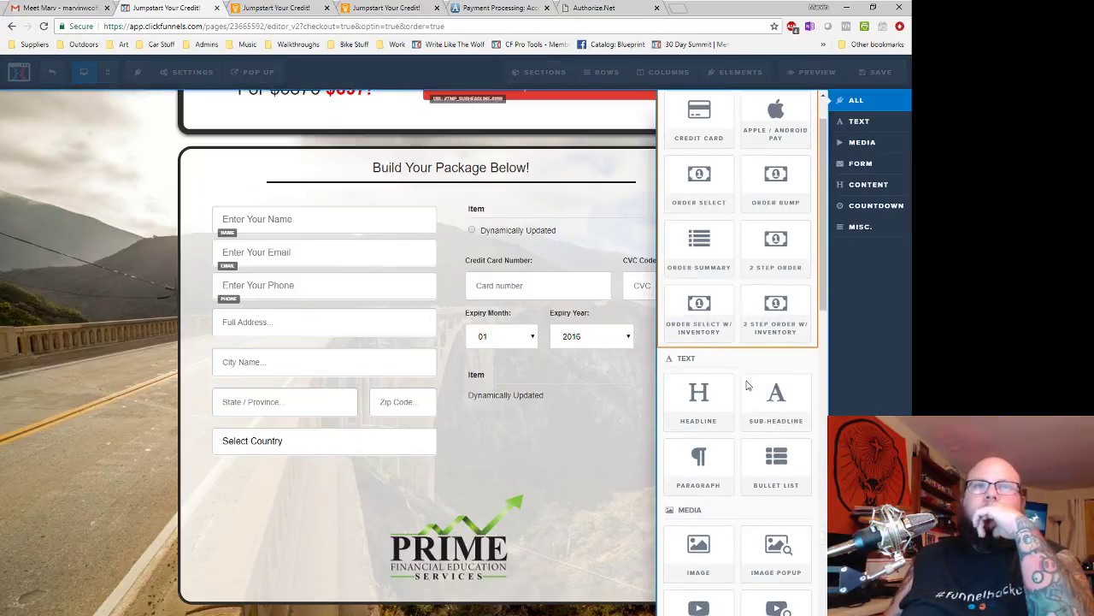
{"action": "scroll", "coordinate": [746, 381], "scroll_direction": "down", "scroll_amount": 4}
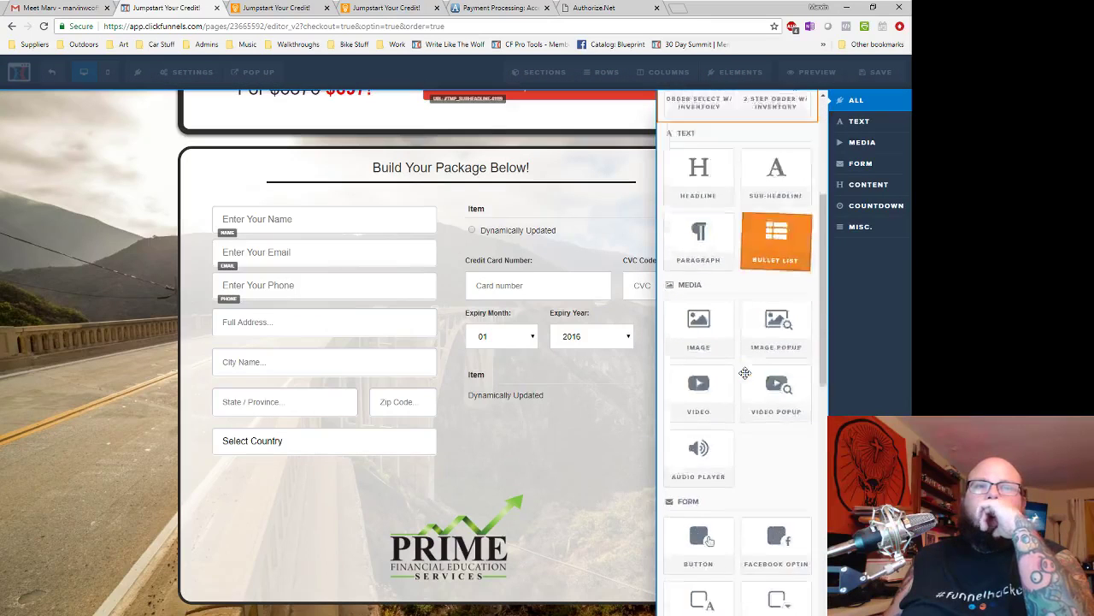
{"action": "scroll", "coordinate": [746, 373], "scroll_direction": "down", "scroll_amount": 3}
{"action": "left_click_drag", "start_coordinate": [701, 372], "coordinate": [623, 432]}
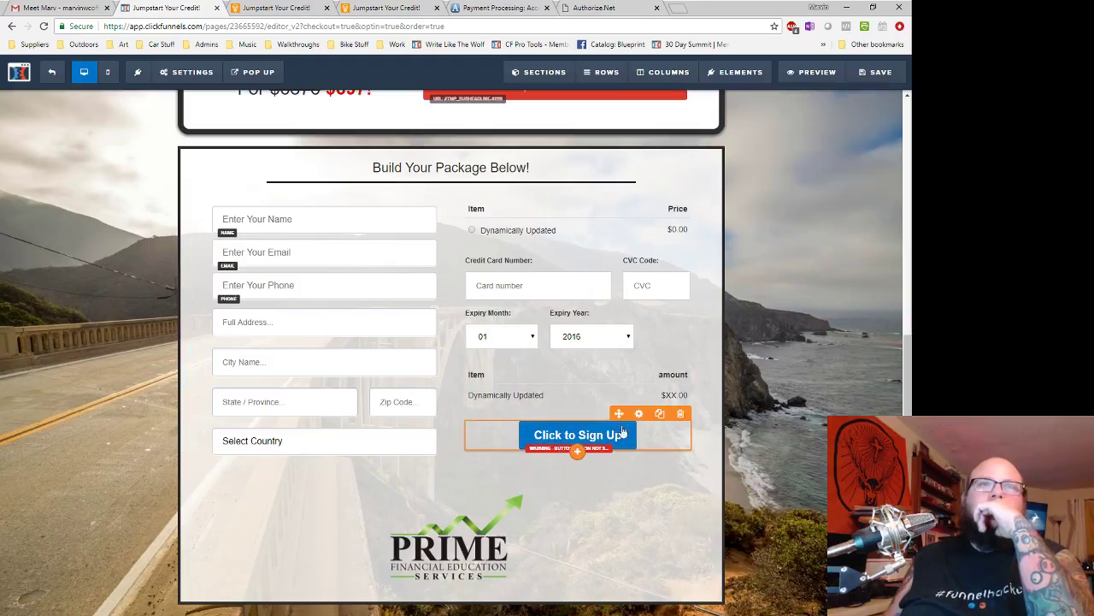
- Set the new sign-up button's main text to "Order Now"
{"action": "left_click", "coordinate": [638, 413]}
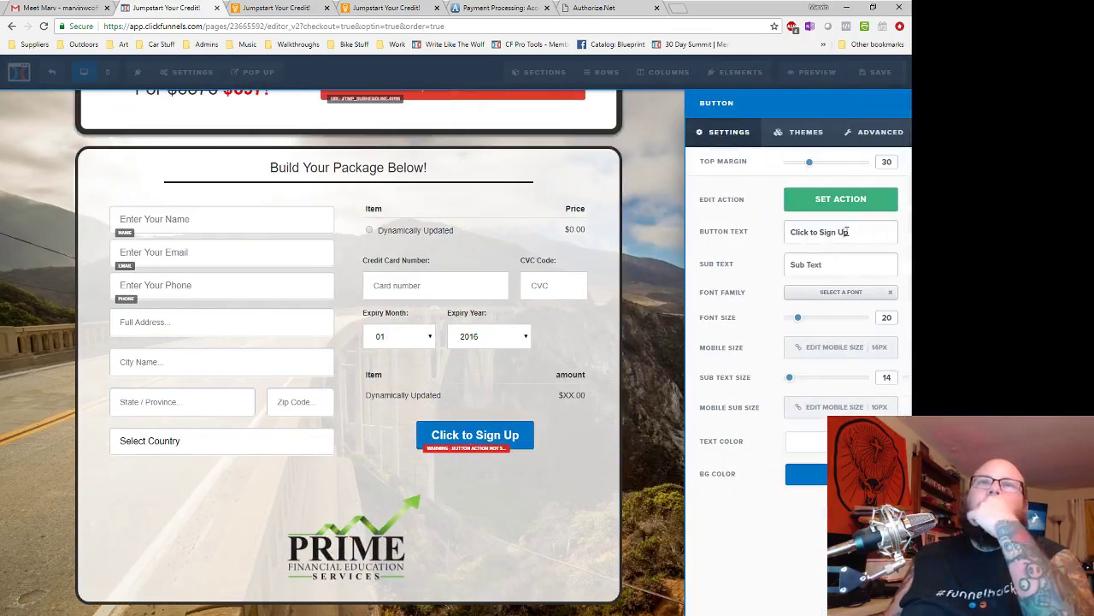
{"action": "triple_click", "coordinate": [847, 232]}
{"action": "type", "text": "Repair"}
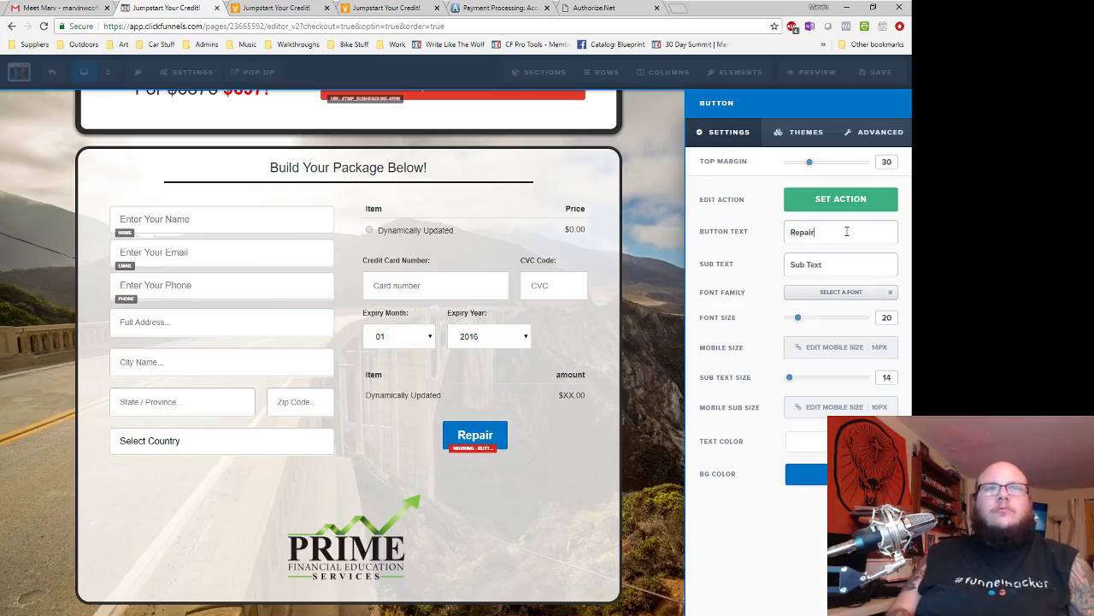
{"action": "key", "text": "BackSpace"}
{"action": "key", "text": "BackSpace"}
{"action": "key", "text": "BackSpace"}
{"action": "key", "text": "BackSpace"}
{"action": "key", "text": "BackSpace"}
{"action": "key", "text": "BackSpace"}
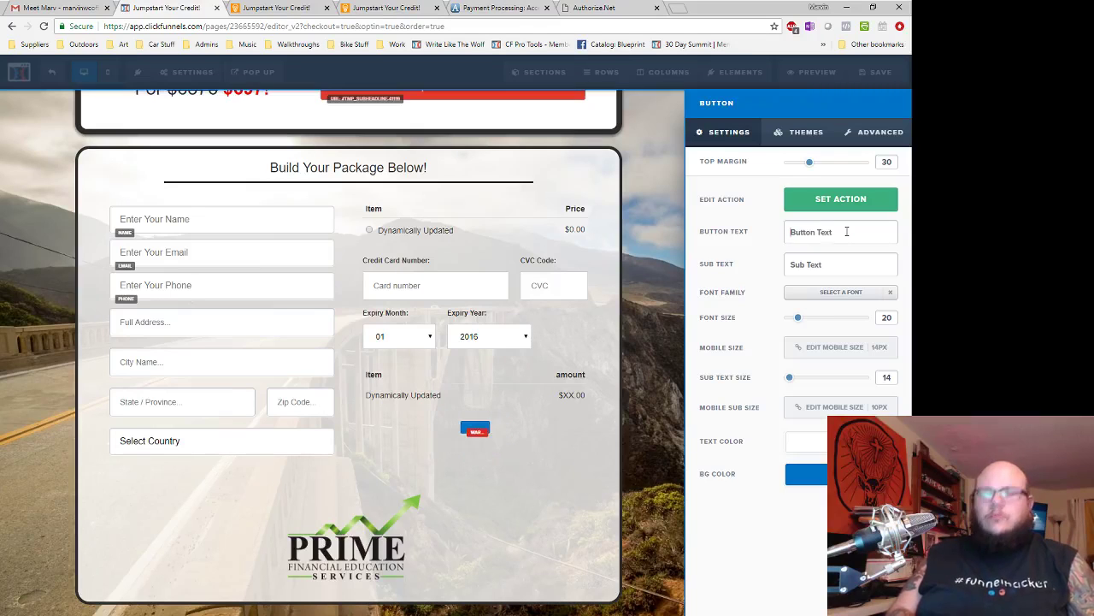
{"action": "type", "text": "Order Now"}
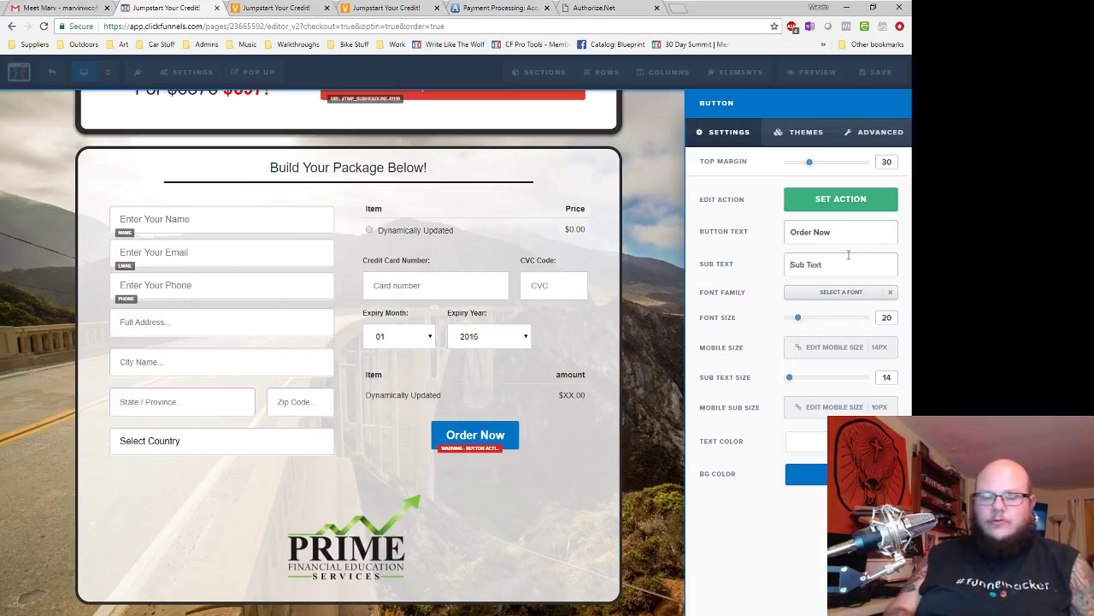
{"action": "type", "text": "SA"}
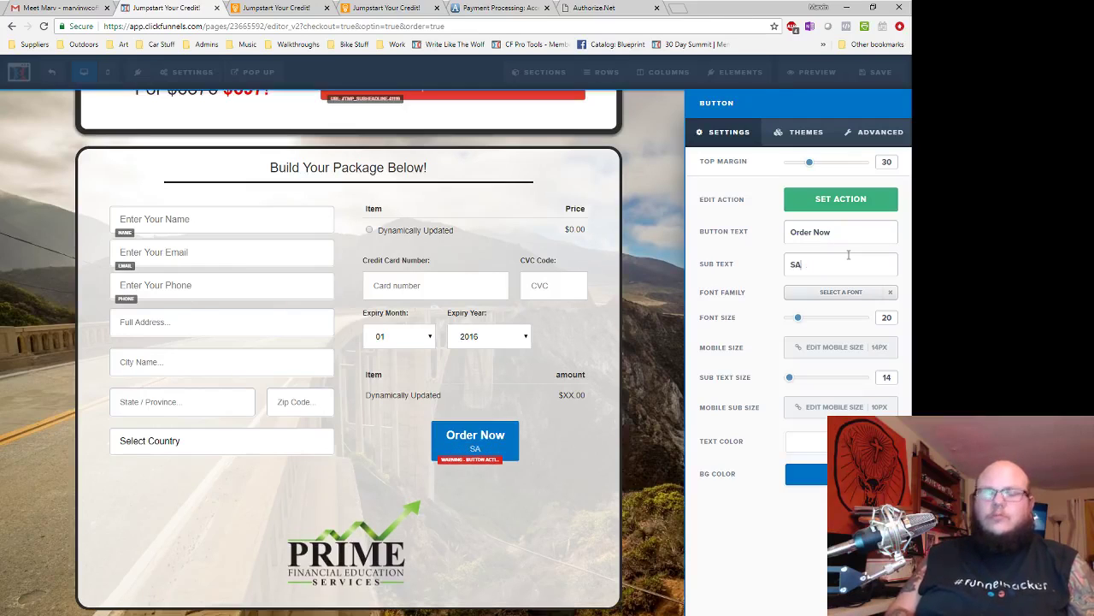
{"action": "key", "text": "BackSpace"}
{"action": "key", "text": "BackSpace"}
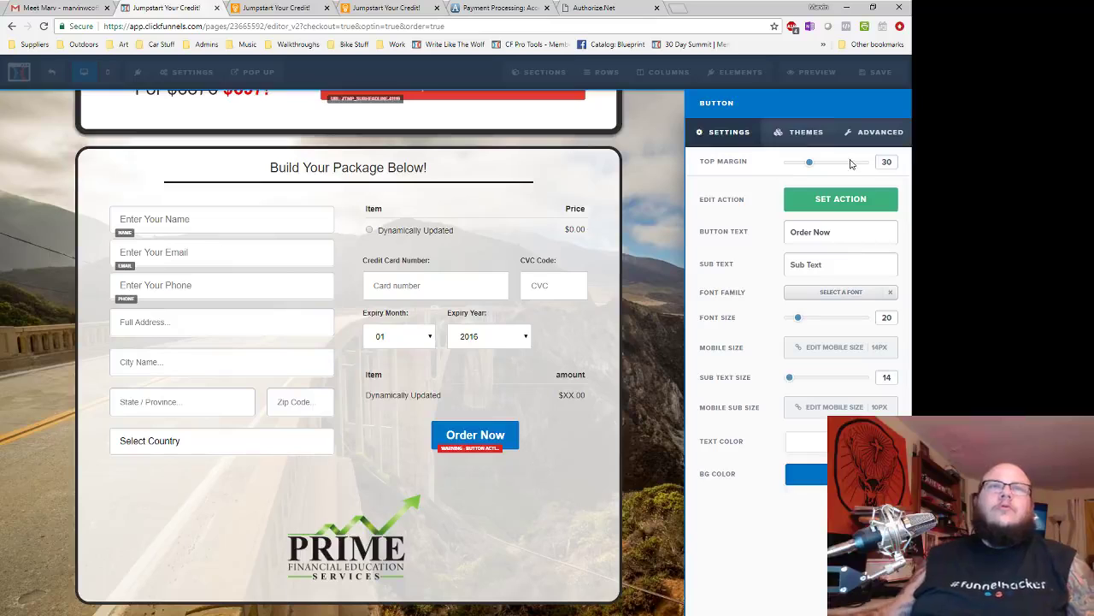
- Set the Order Now button's action to Submit Order / Submit Form
{"action": "left_click", "coordinate": [812, 204]}
{"action": "left_click", "coordinate": [782, 137]}
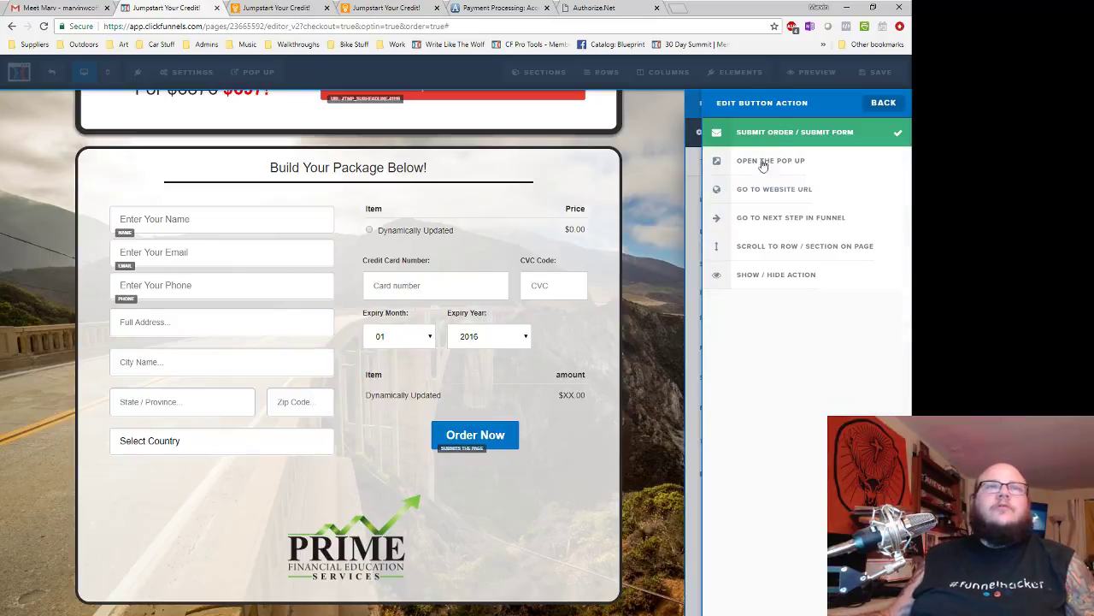
{"action": "left_click", "coordinate": [885, 103]}
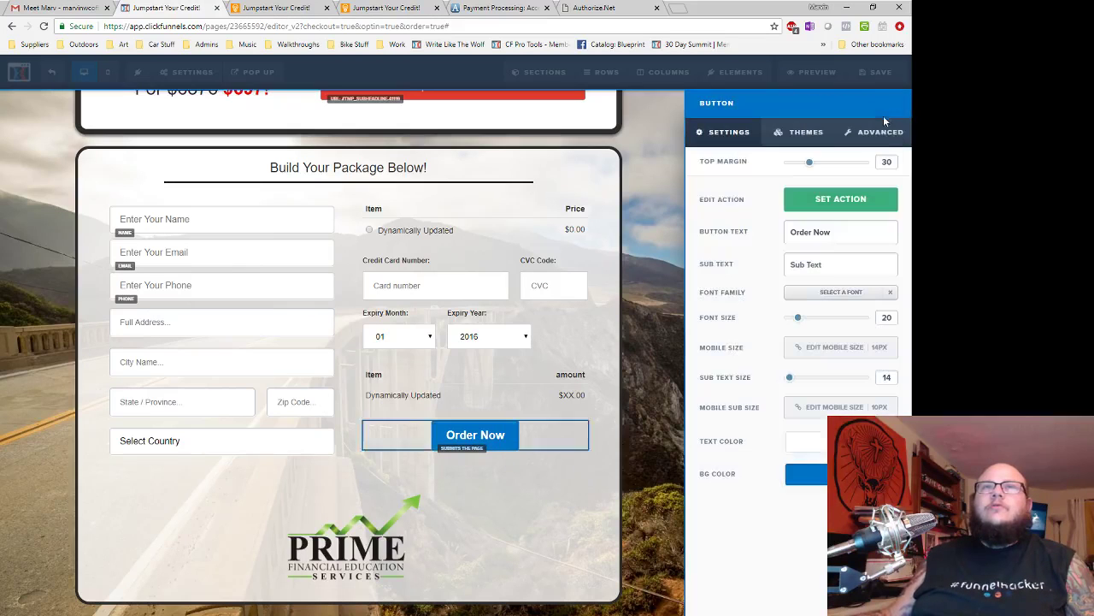
- Examine the Order Now button's advanced style options, including its shadow, display, style, spacing and border choices
{"action": "left_click", "coordinate": [881, 132]}
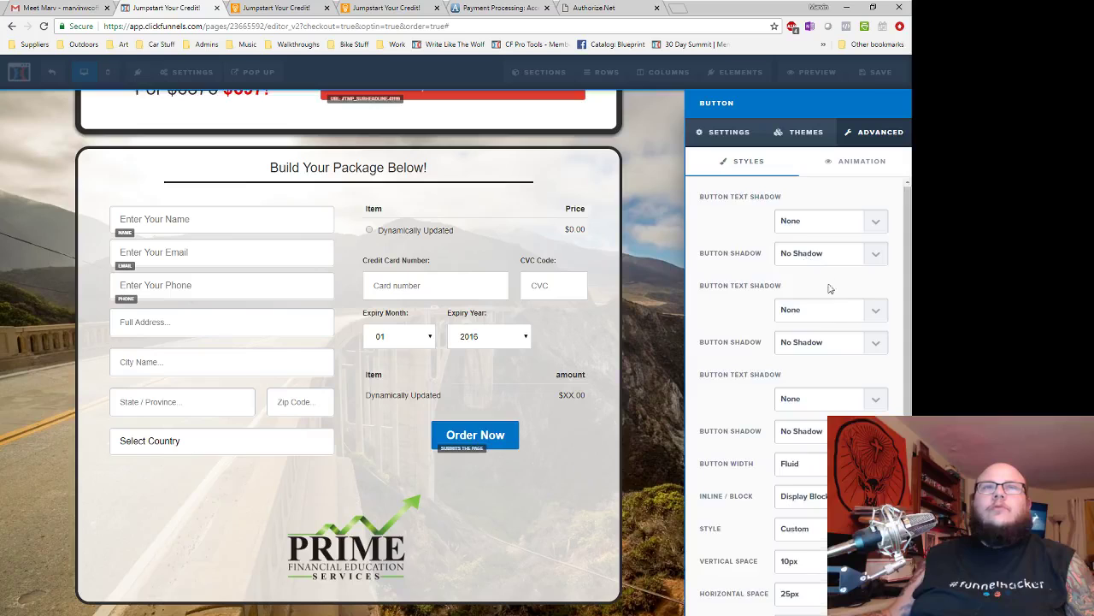
{"action": "scroll", "coordinate": [817, 284], "scroll_direction": "down", "scroll_amount": 1}
{"action": "scroll", "coordinate": [787, 286], "scroll_direction": "down", "scroll_amount": 1}
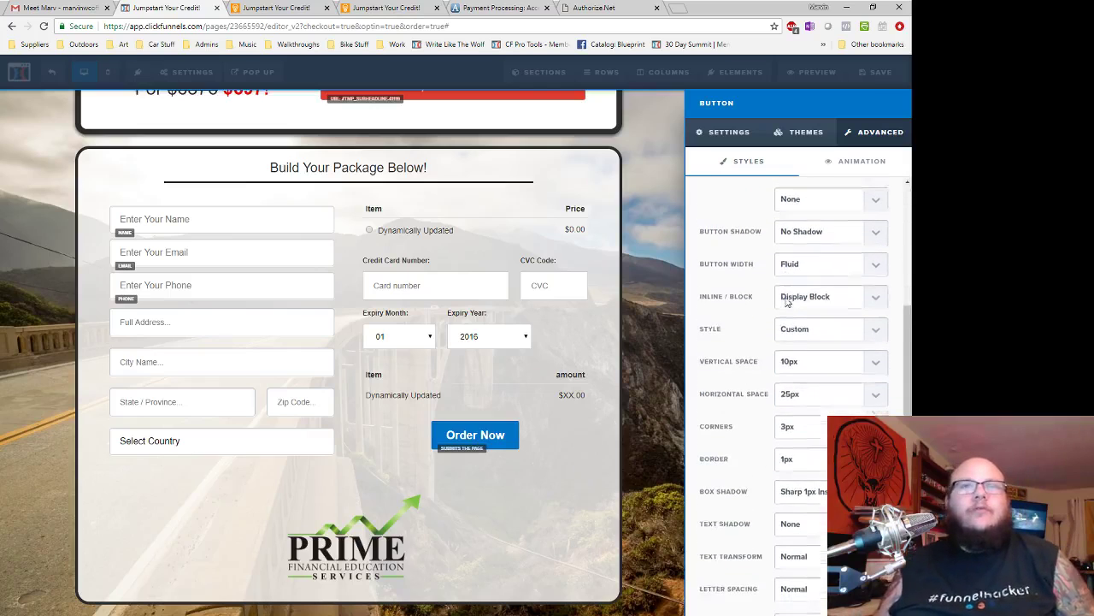
{"action": "scroll", "coordinate": [791, 305], "scroll_direction": "up", "scroll_amount": 2}
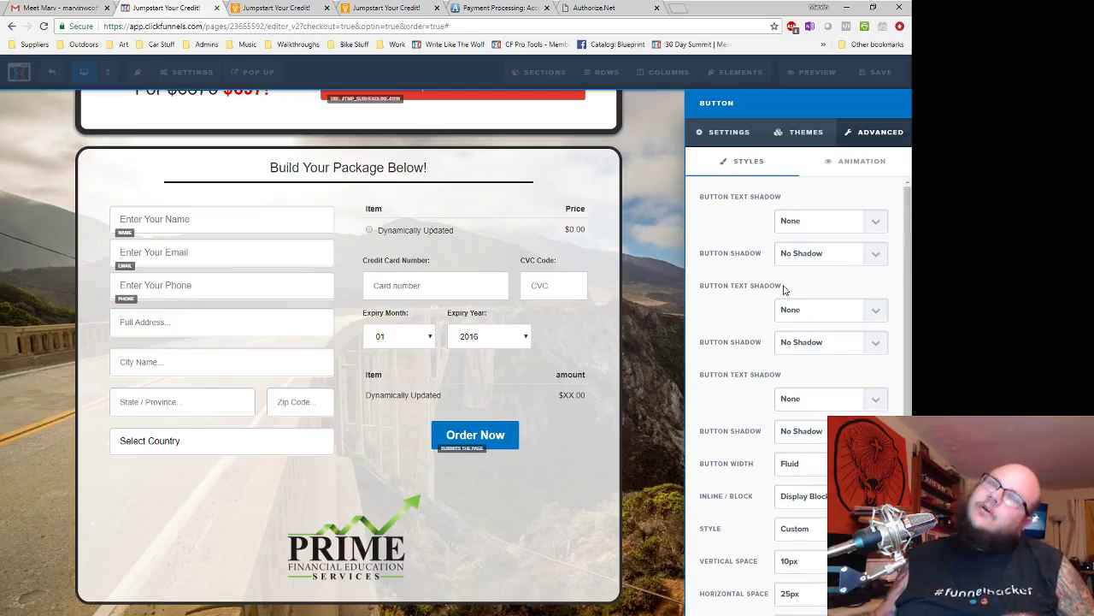
{"action": "scroll", "coordinate": [829, 270], "scroll_direction": "down", "scroll_amount": 3}
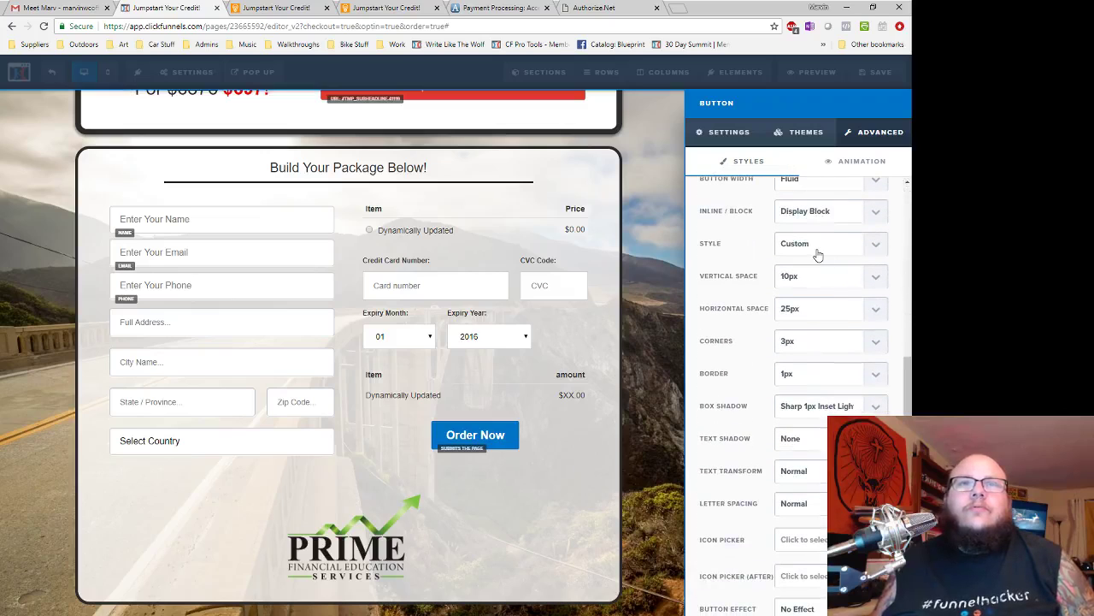
{"action": "scroll", "coordinate": [816, 261], "scroll_direction": "down", "scroll_amount": 1}
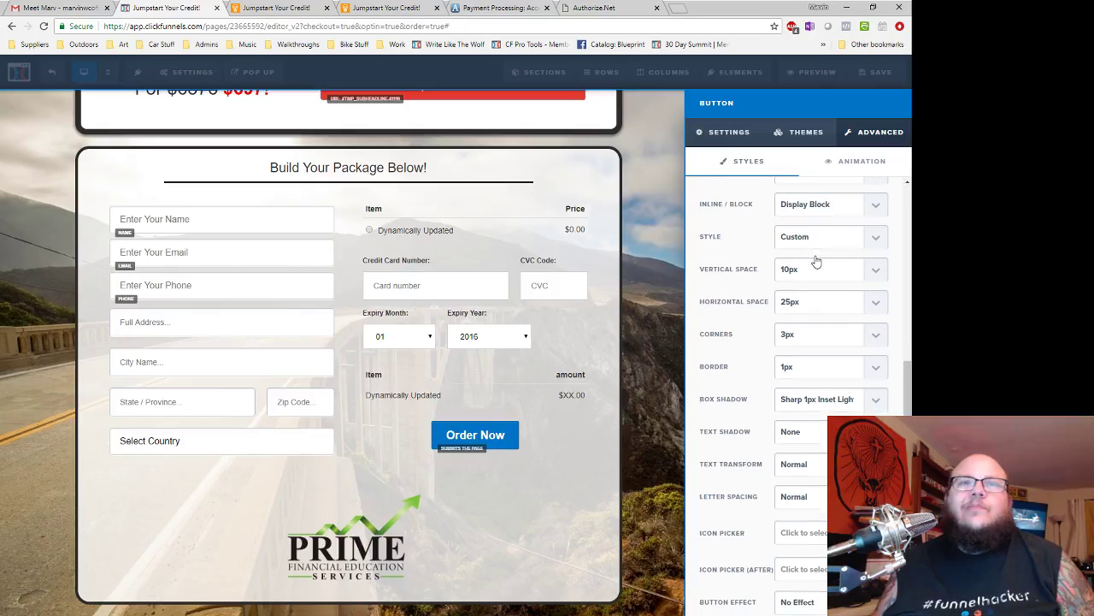
{"action": "scroll", "coordinate": [788, 385], "scroll_direction": "up", "scroll_amount": 3}
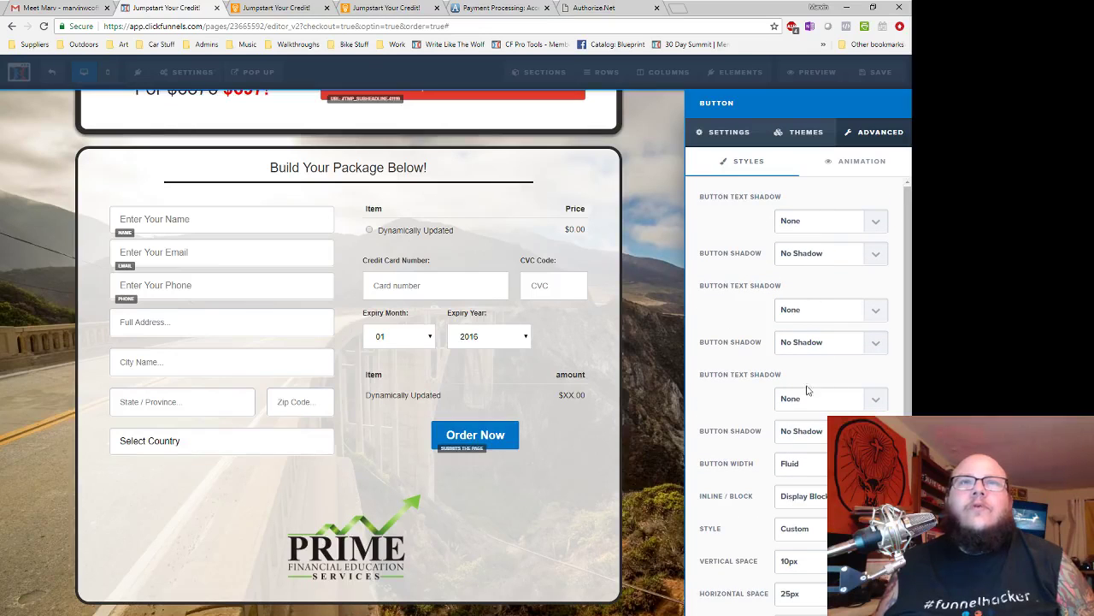
{"action": "scroll", "coordinate": [782, 402], "scroll_direction": "down", "scroll_amount": 2}
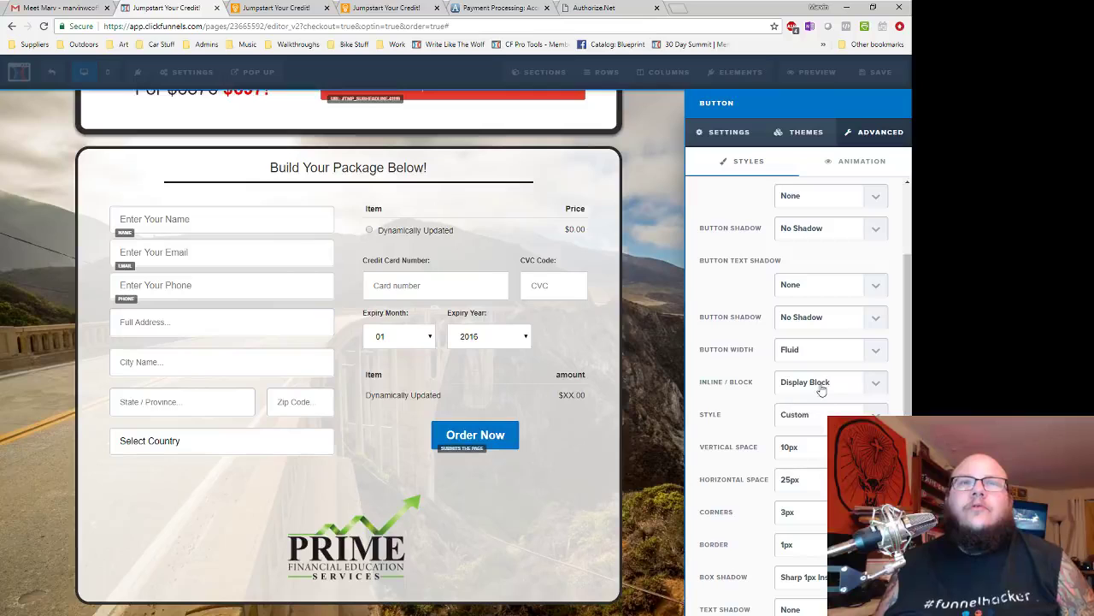
{"action": "left_click", "coordinate": [819, 385]}
{"action": "left_click", "coordinate": [821, 388]}
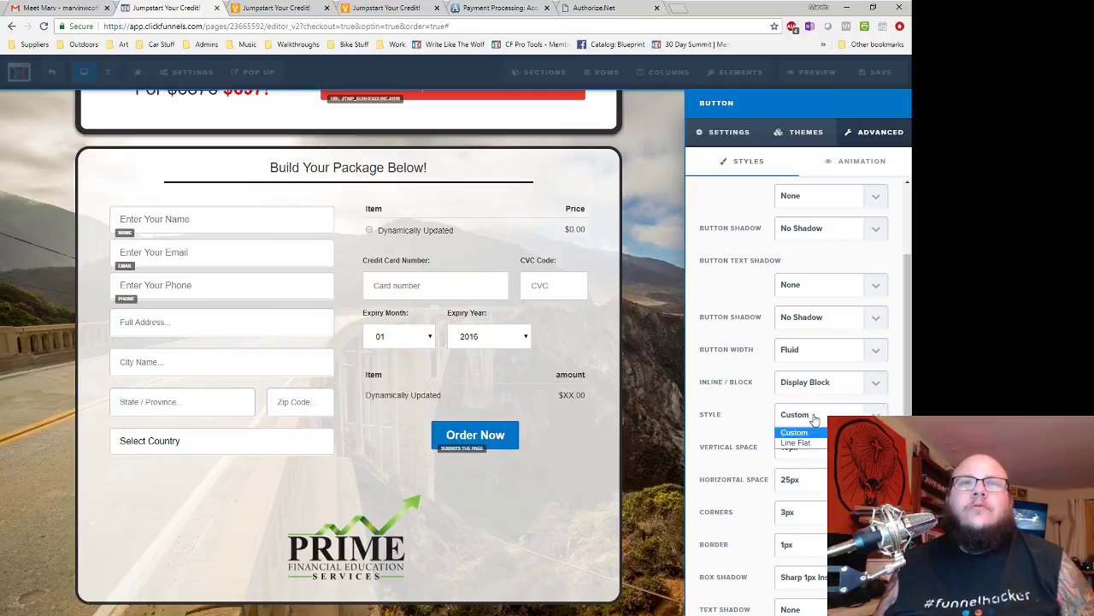
{"action": "scroll", "coordinate": [786, 418], "scroll_direction": "down", "scroll_amount": 2}
{"action": "scroll", "coordinate": [815, 417], "scroll_direction": "down", "scroll_amount": 1}
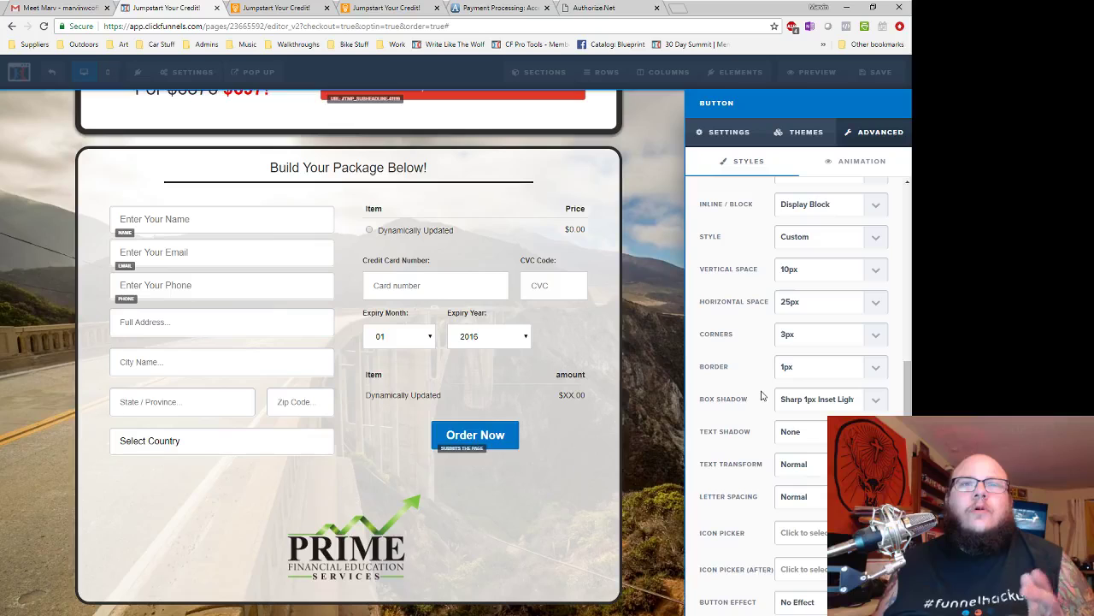
{"action": "scroll", "coordinate": [761, 394], "scroll_direction": "up", "scroll_amount": 4}
{"action": "scroll", "coordinate": [769, 427], "scroll_direction": "down", "scroll_amount": 4}
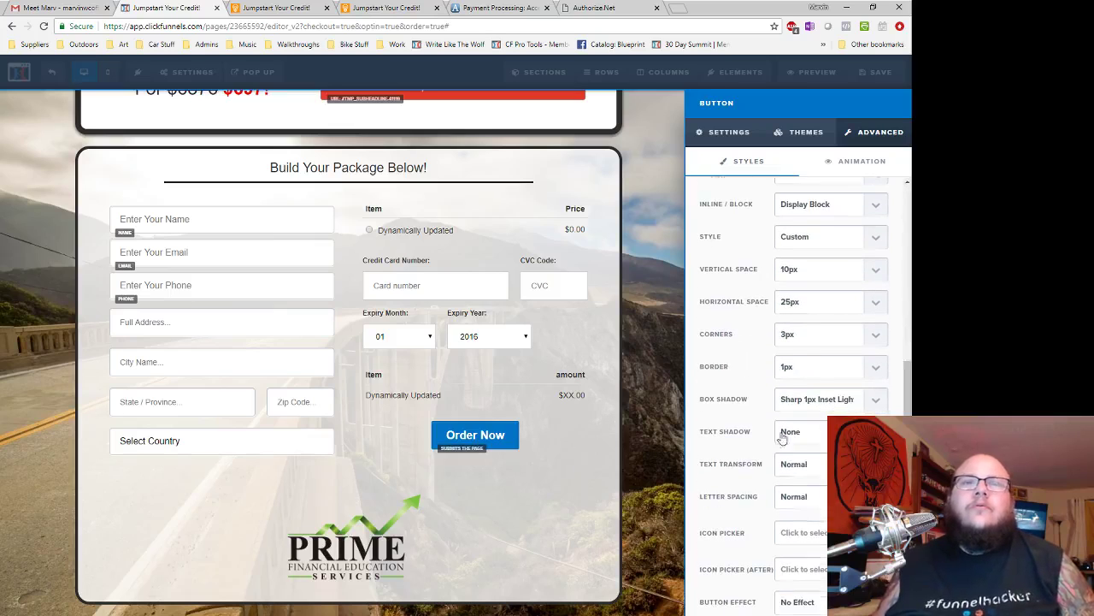
{"action": "scroll", "coordinate": [778, 475], "scroll_direction": "up", "scroll_amount": 4}
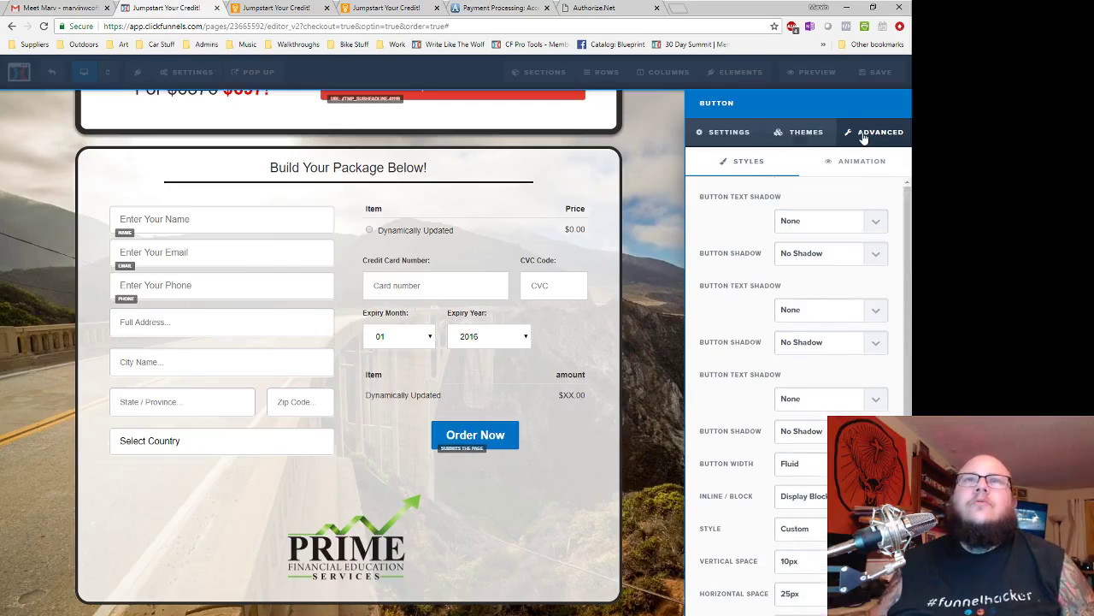
{"action": "left_click", "coordinate": [728, 132]}
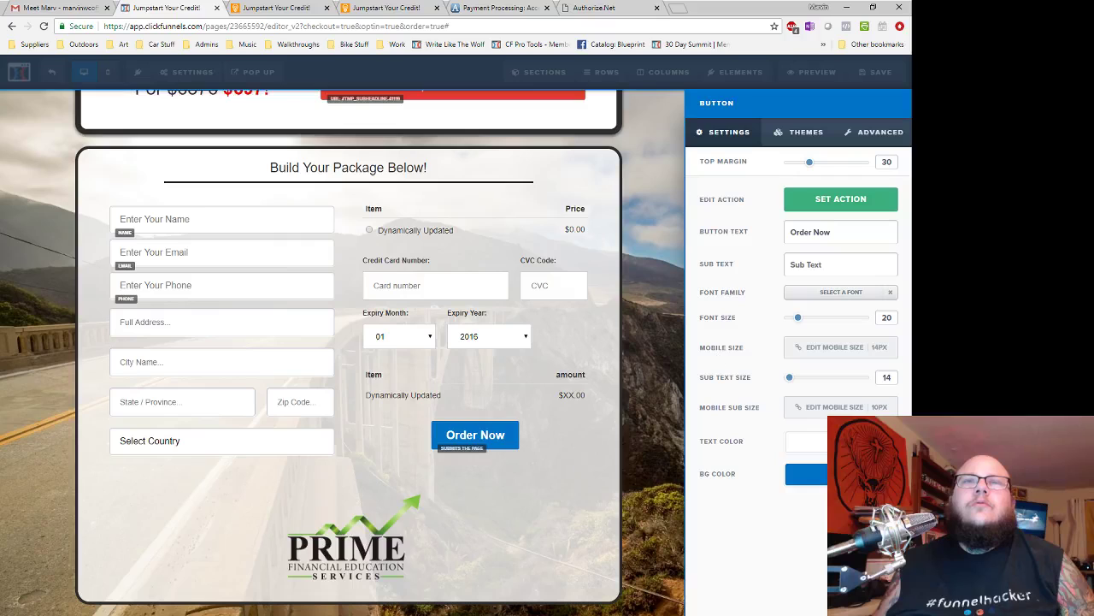
{"action": "left_click", "coordinate": [868, 133]}
{"action": "left_click", "coordinate": [822, 222]}
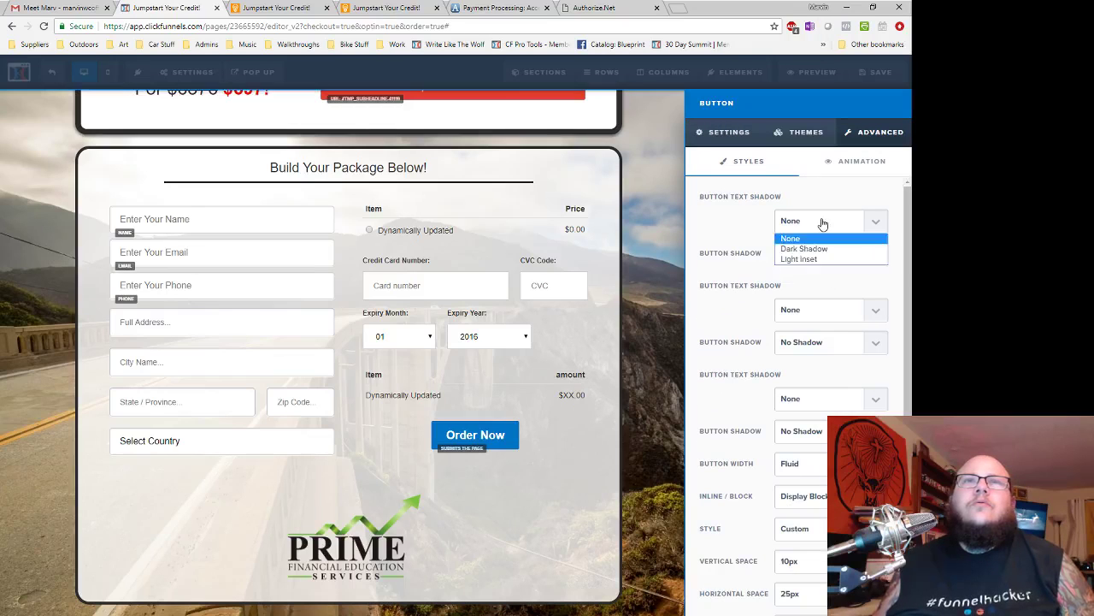
{"action": "left_click", "coordinate": [823, 223]}
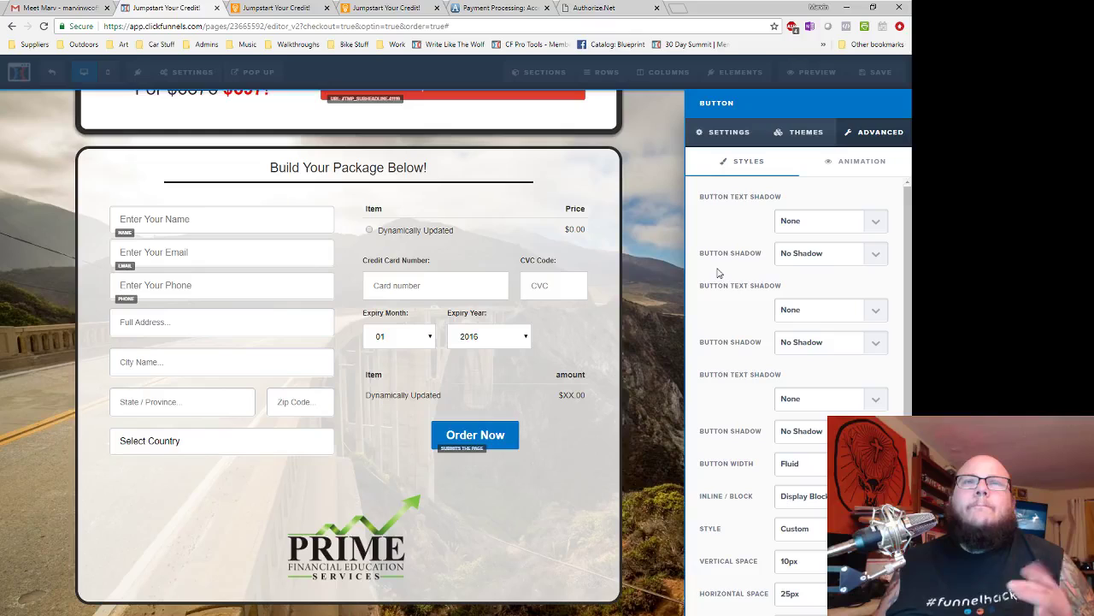
- Set the Order Now button's width to Fill Width
{"action": "scroll", "coordinate": [723, 270], "scroll_direction": "down", "scroll_amount": 3}
{"action": "left_click", "coordinate": [820, 349]}
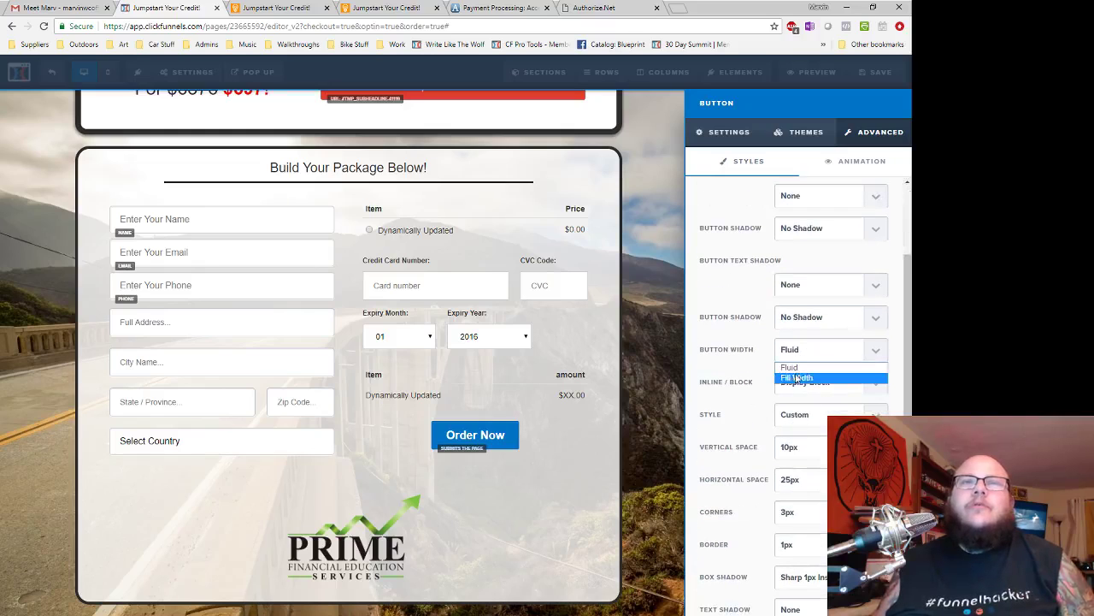
{"action": "left_click", "coordinate": [800, 378]}
{"action": "right_click", "coordinate": [526, 473]}
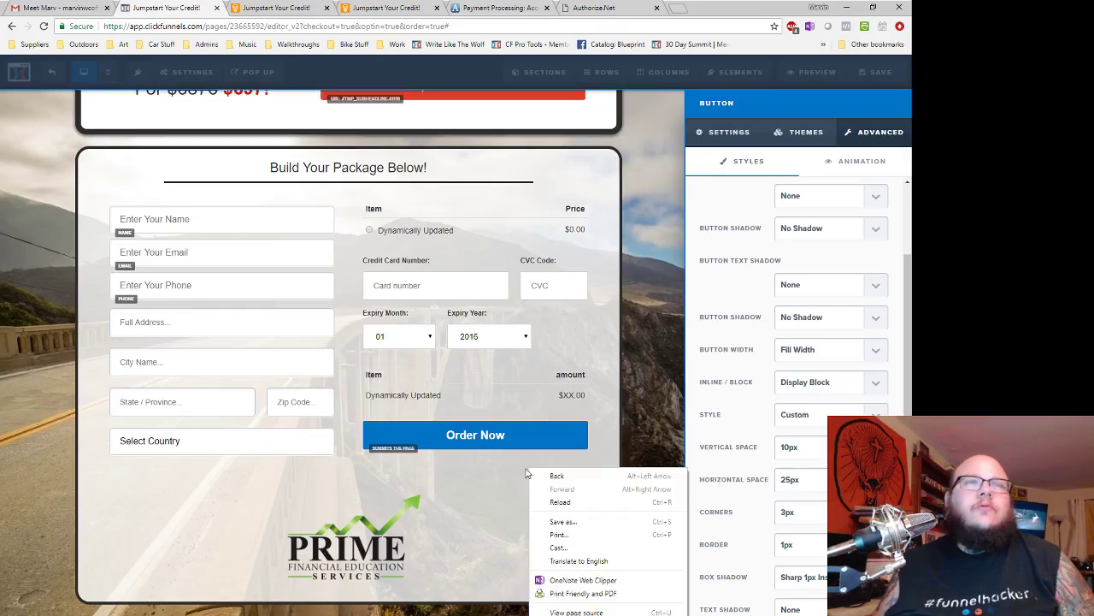
- Change the Order Now button's background color to the red conversion color
{"action": "left_click", "coordinate": [730, 139]}
{"action": "left_click", "coordinate": [807, 474]}
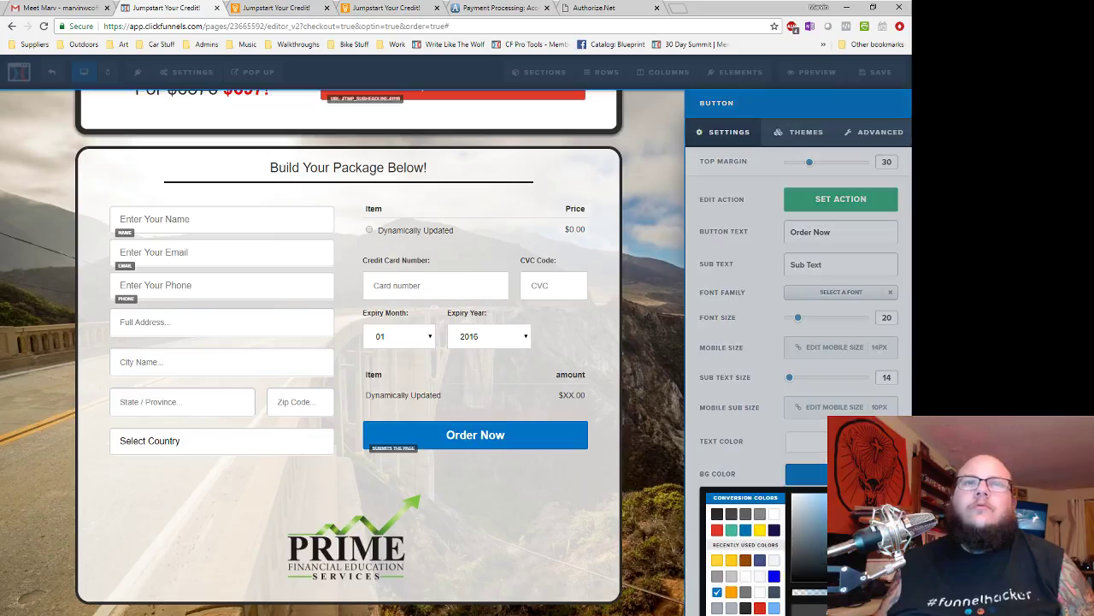
{"action": "left_click", "coordinate": [717, 531]}
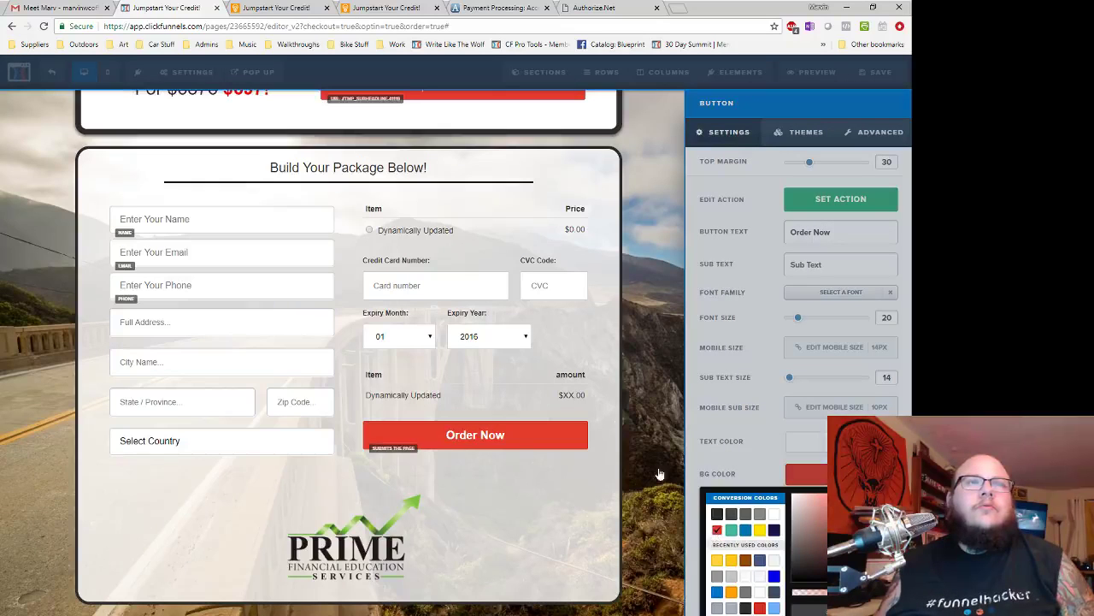
{"action": "left_click", "coordinate": [648, 443]}
- Save the order page and return to the Build A Package funnel step's overview
{"action": "scroll", "coordinate": [709, 325], "scroll_direction": "up", "scroll_amount": 1}
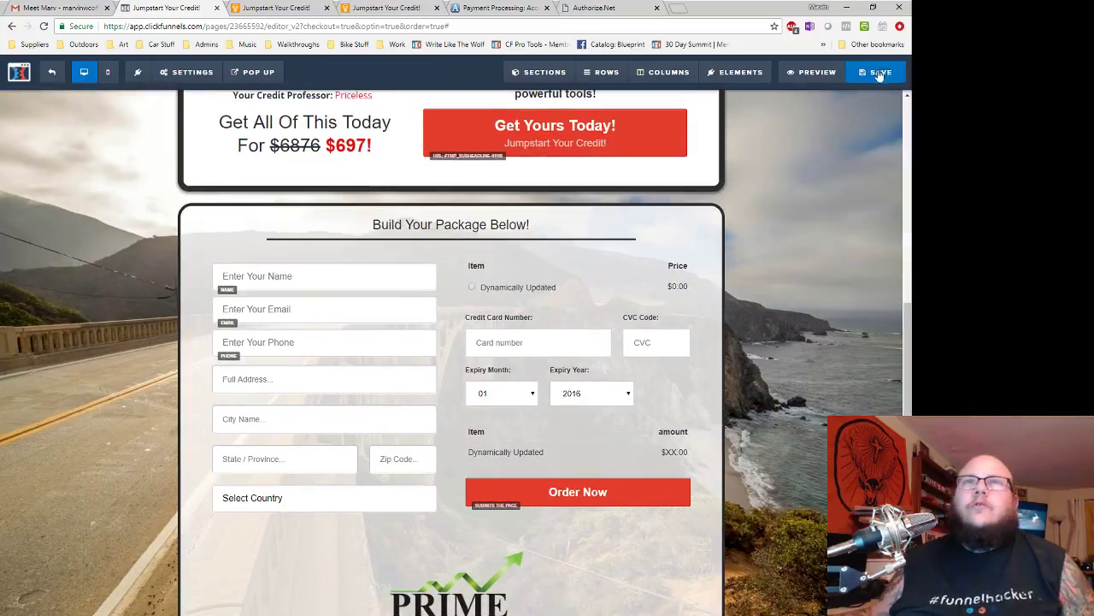
{"action": "key", "text": "ctrl+s"}
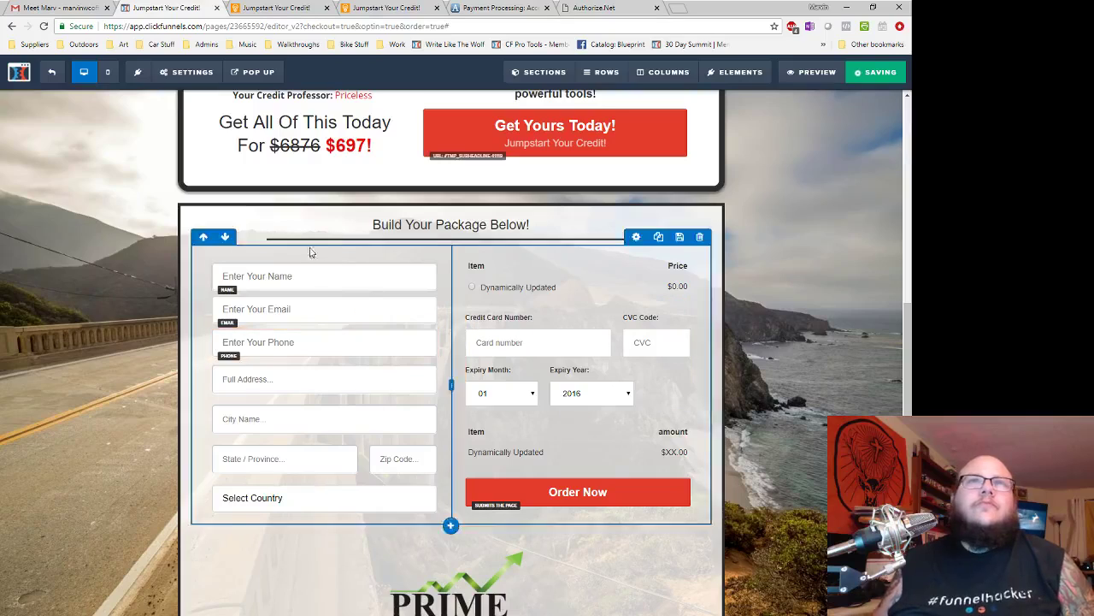
{"action": "scroll", "coordinate": [535, 315], "scroll_direction": "up", "scroll_amount": 2}
{"action": "scroll", "coordinate": [535, 316], "scroll_direction": "up", "scroll_amount": 5}
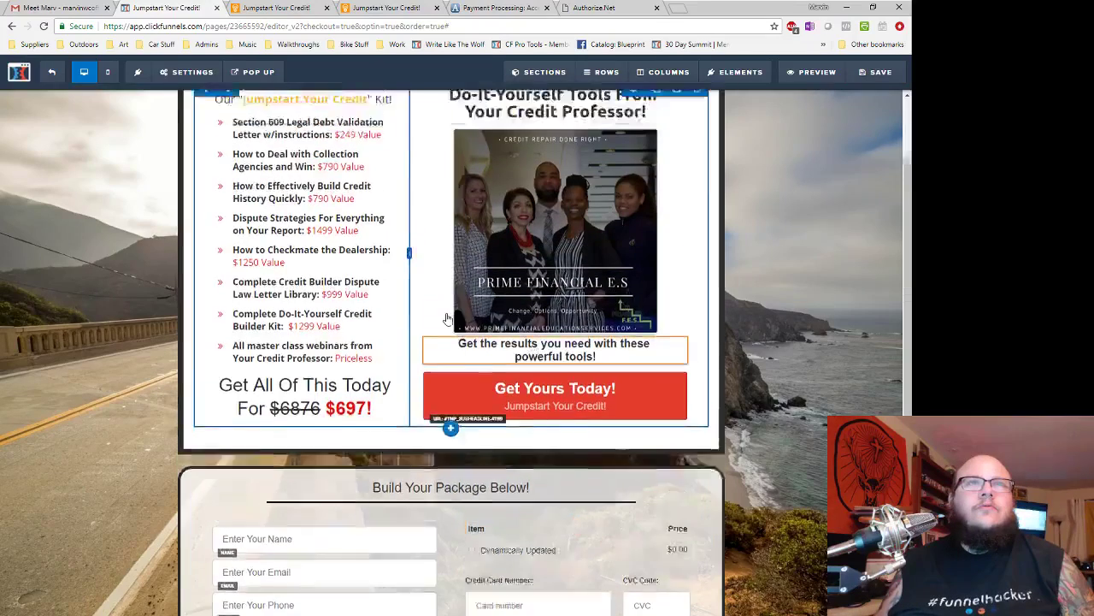
{"action": "scroll", "coordinate": [838, 366], "scroll_direction": "down", "scroll_amount": 5}
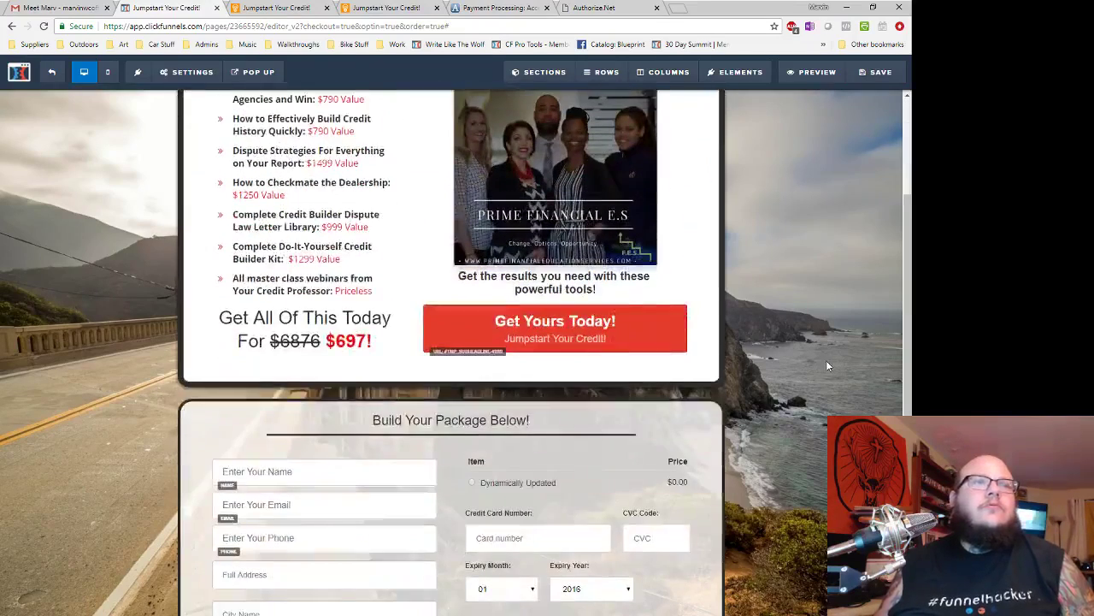
{"action": "left_click", "coordinate": [50, 75]}
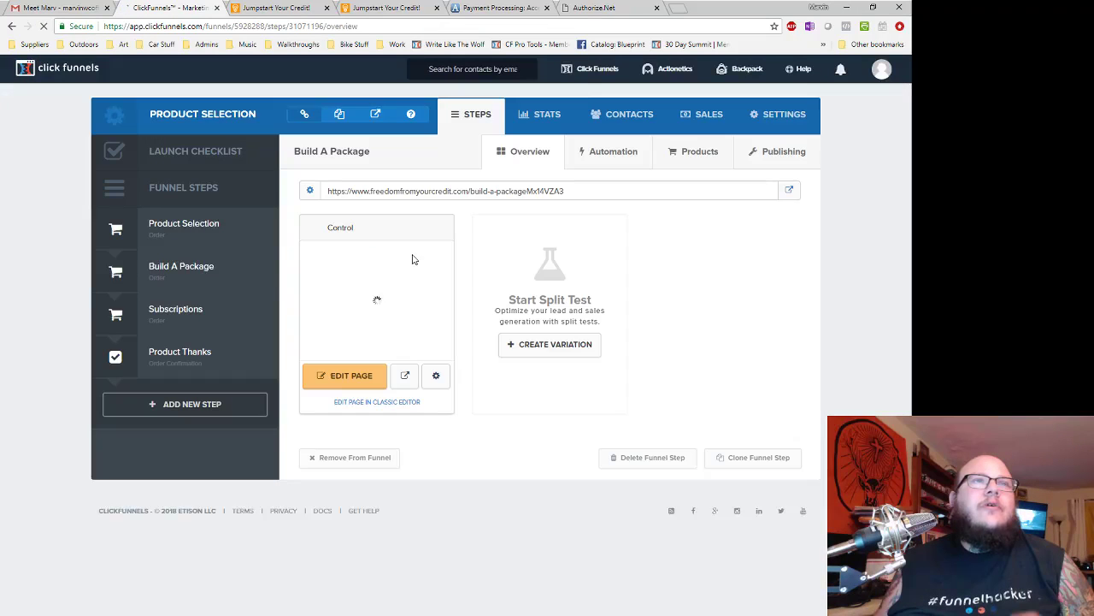
- Start a new product for the Build A Package step, named "Section 609 Legal Debt Validation Letter w/Instructions"
{"action": "left_click", "coordinate": [694, 154]}
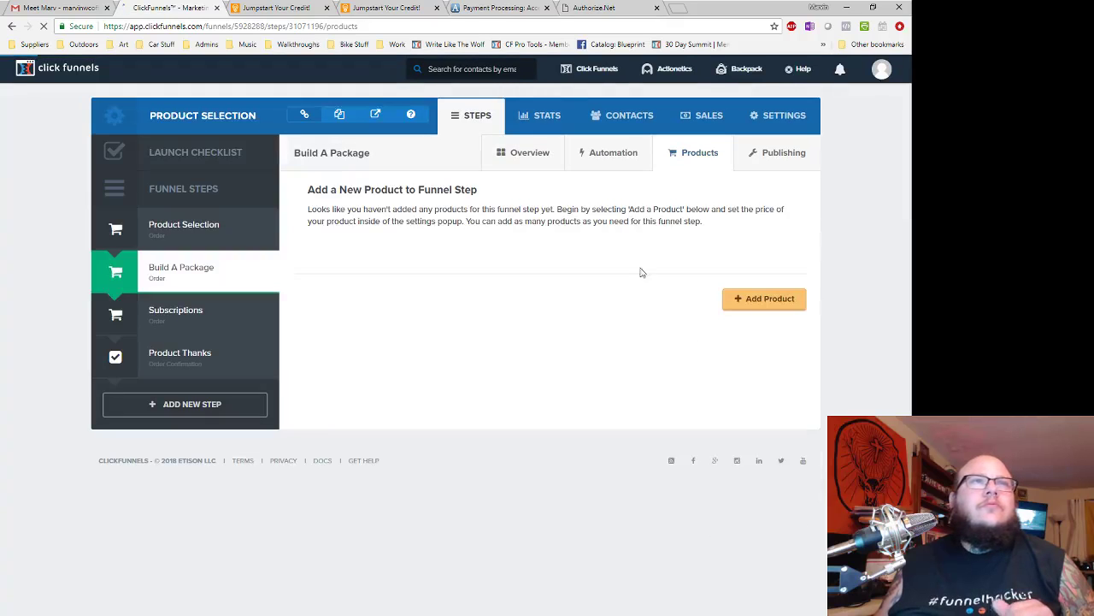
{"action": "left_click", "coordinate": [756, 301]}
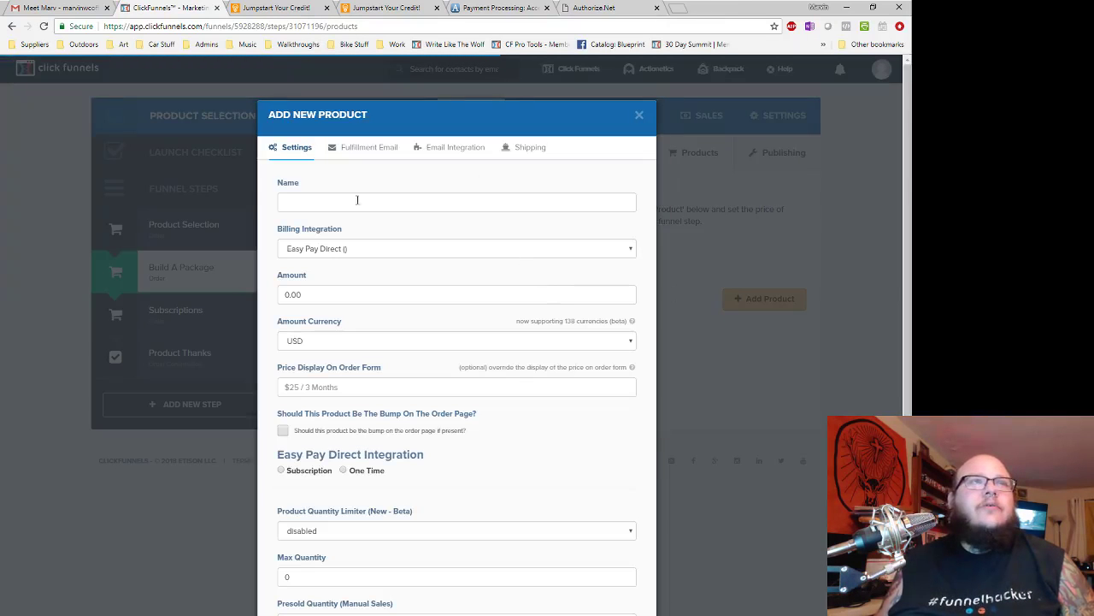
{"action": "left_click", "coordinate": [333, 200]}
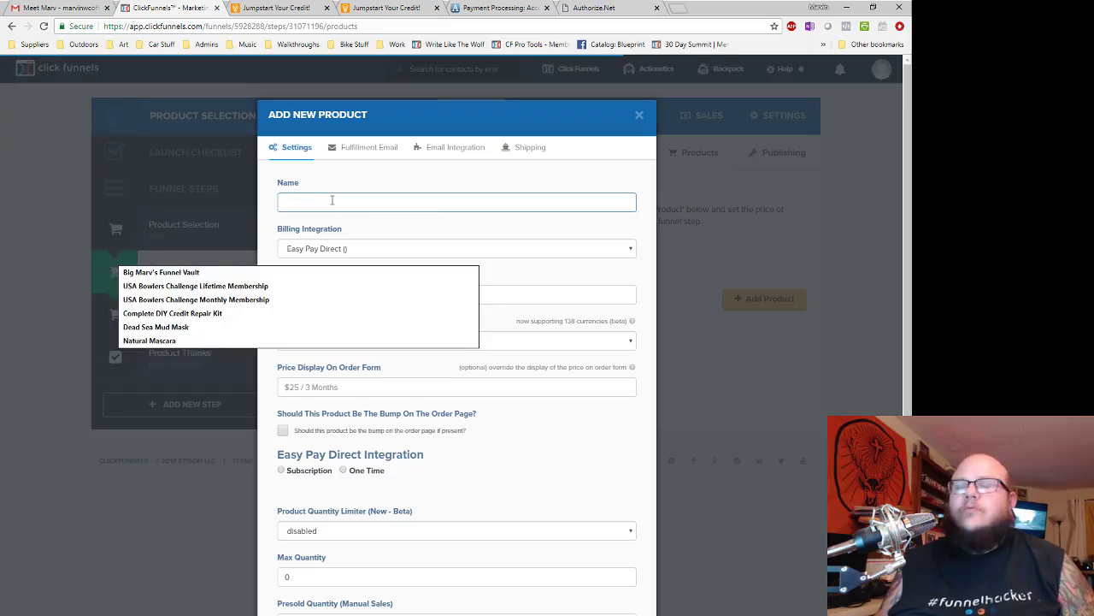
{"action": "key", "text": "alt+Tab"}
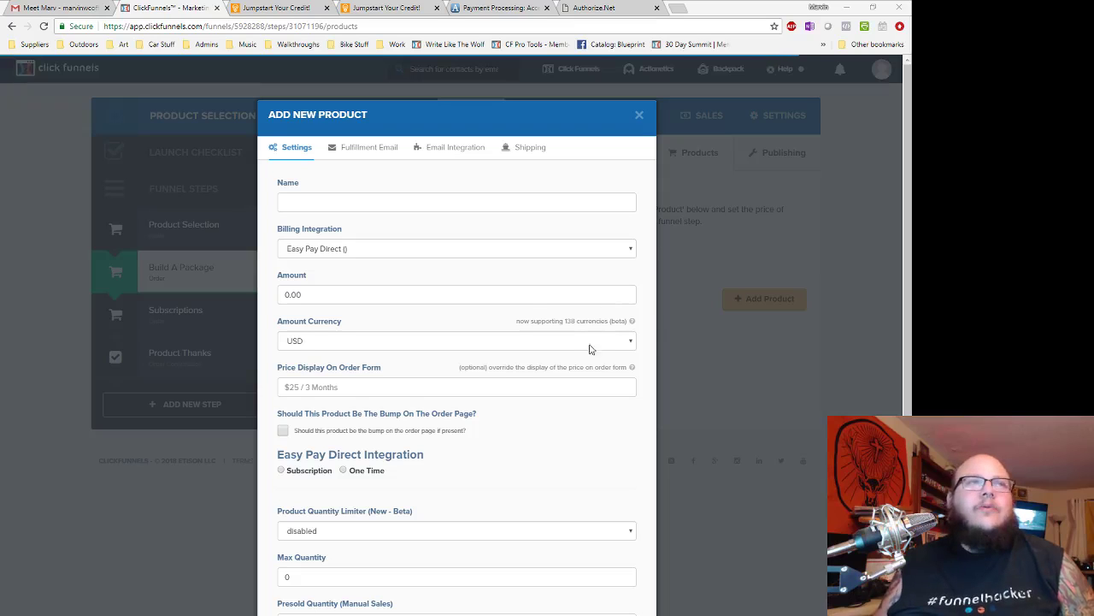
{"action": "left_click", "coordinate": [403, 197]}
{"action": "type", "text": "Section 609 Legal Debt Validation Letter w/Instructions"}
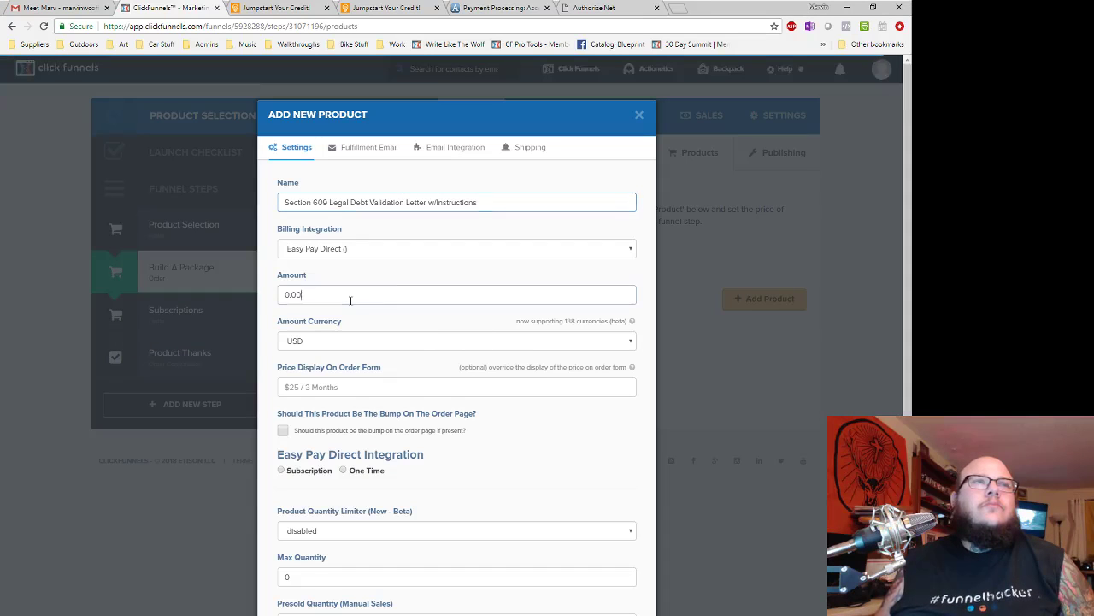
- Set the product's amount to 49 and its Easy Pay Direct payment type to One Time
{"action": "left_click", "coordinate": [350, 300]}
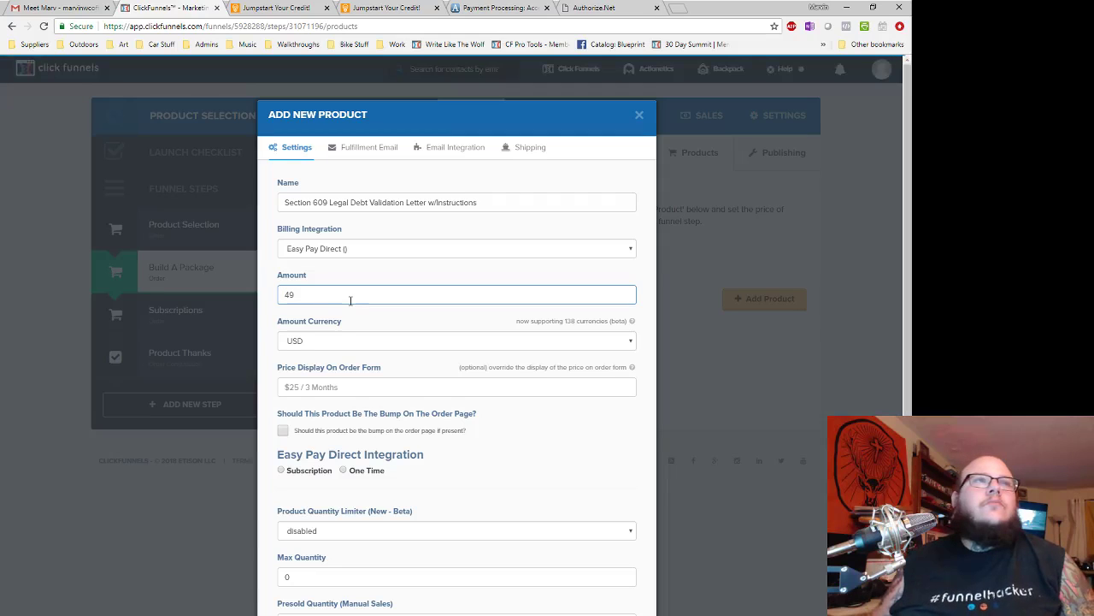
{"action": "left_click", "coordinate": [321, 388]}
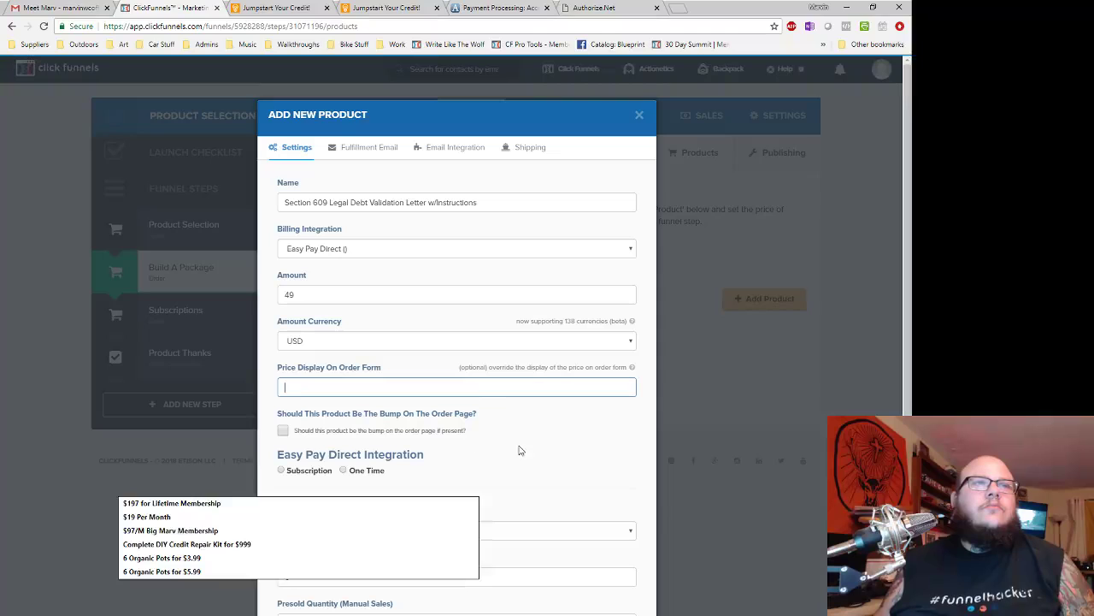
{"action": "left_click", "coordinate": [502, 468]}
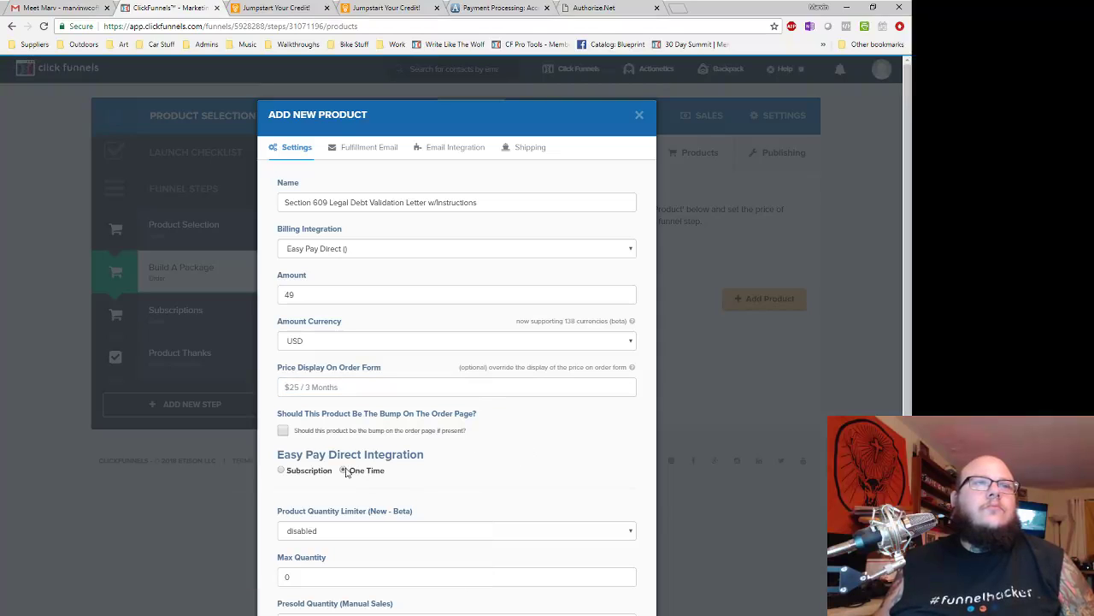
{"action": "scroll", "coordinate": [481, 453], "scroll_direction": "down", "scroll_amount": 2}
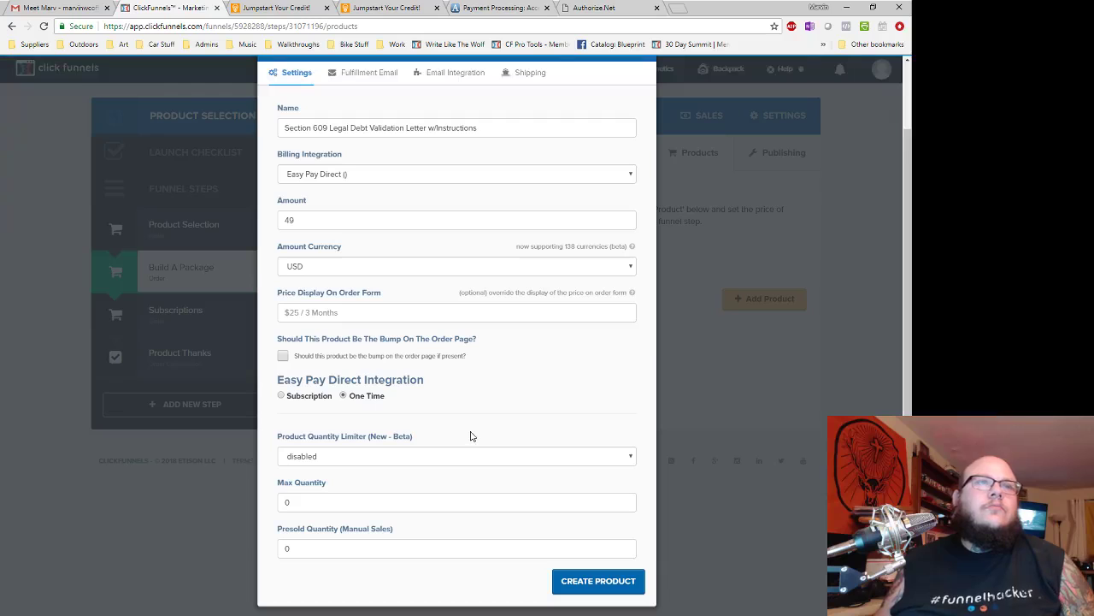
{"action": "scroll", "coordinate": [469, 435], "scroll_direction": "up", "scroll_amount": 2}
{"action": "left_click", "coordinate": [356, 249]}
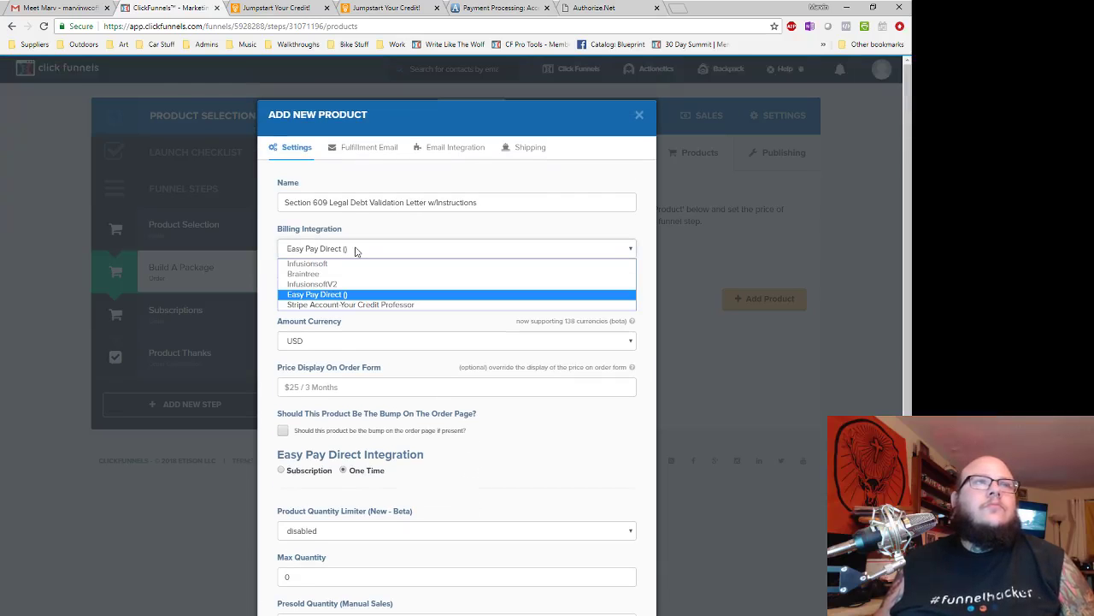
{"action": "left_click", "coordinate": [356, 249]}
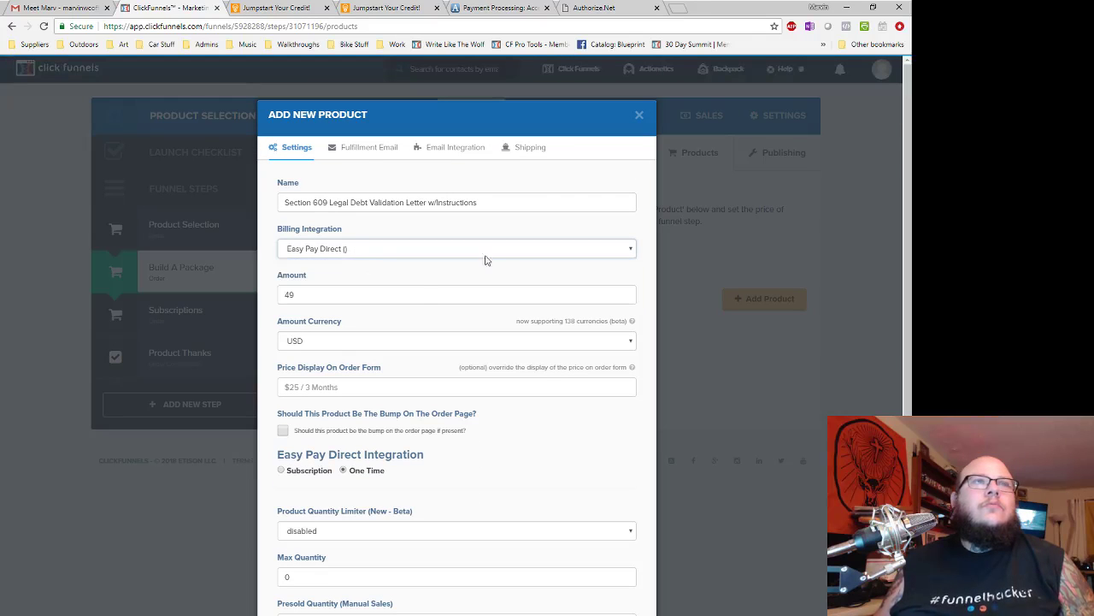
- Clear the default subject and HTML body of the Section 609 product's fulfillment email
{"action": "left_click", "coordinate": [368, 149]}
{"action": "left_click_drag", "start_coordinate": [423, 215], "coordinate": [196, 218]}
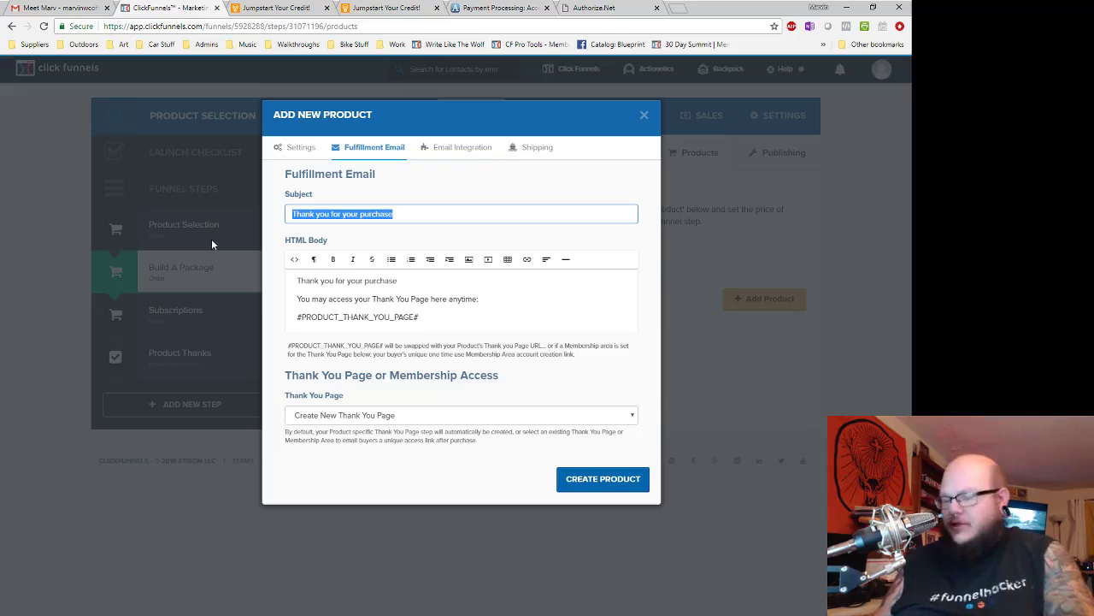
{"action": "key", "text": "ctrl+x"}
{"action": "left_click_drag", "start_coordinate": [438, 317], "coordinate": [181, 247]}
{"action": "key", "text": "ctrl+x"}
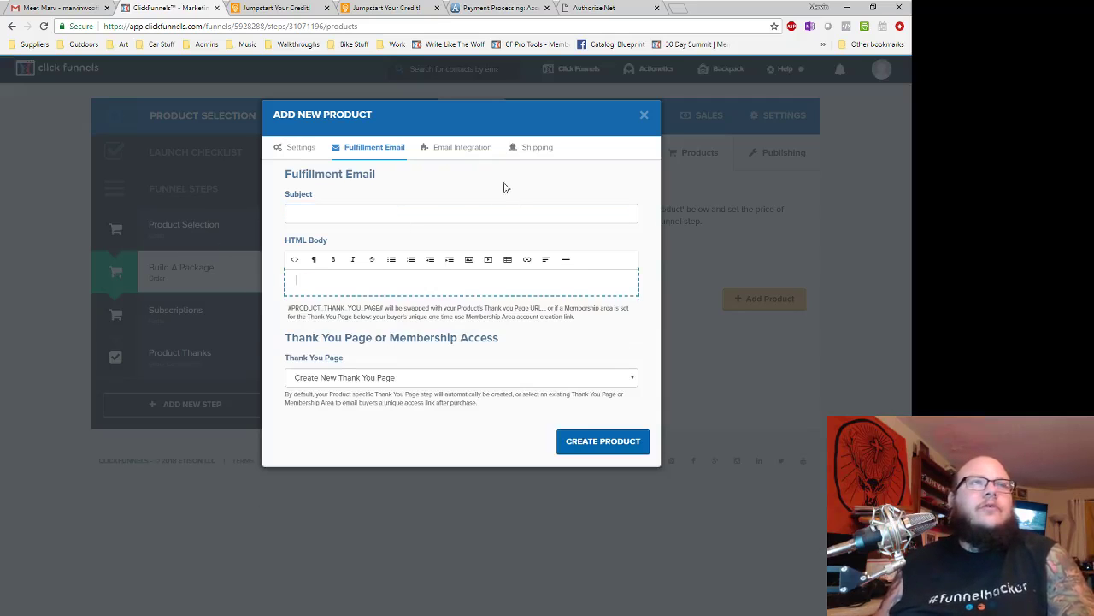
{"action": "left_click", "coordinate": [469, 151]}
{"action": "left_click", "coordinate": [405, 213]}
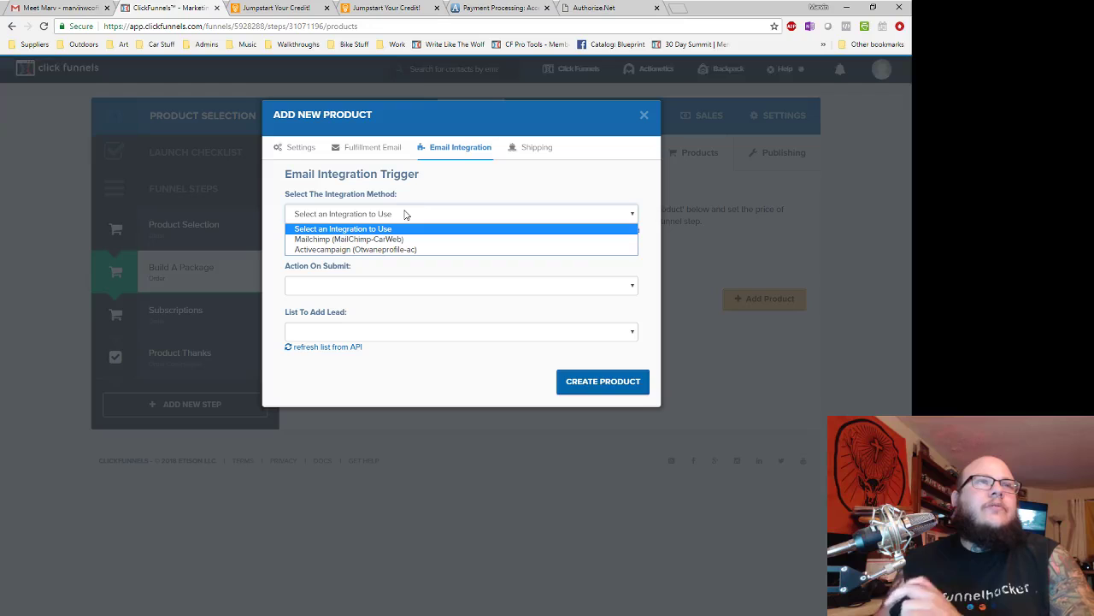
{"action": "left_click", "coordinate": [395, 249]}
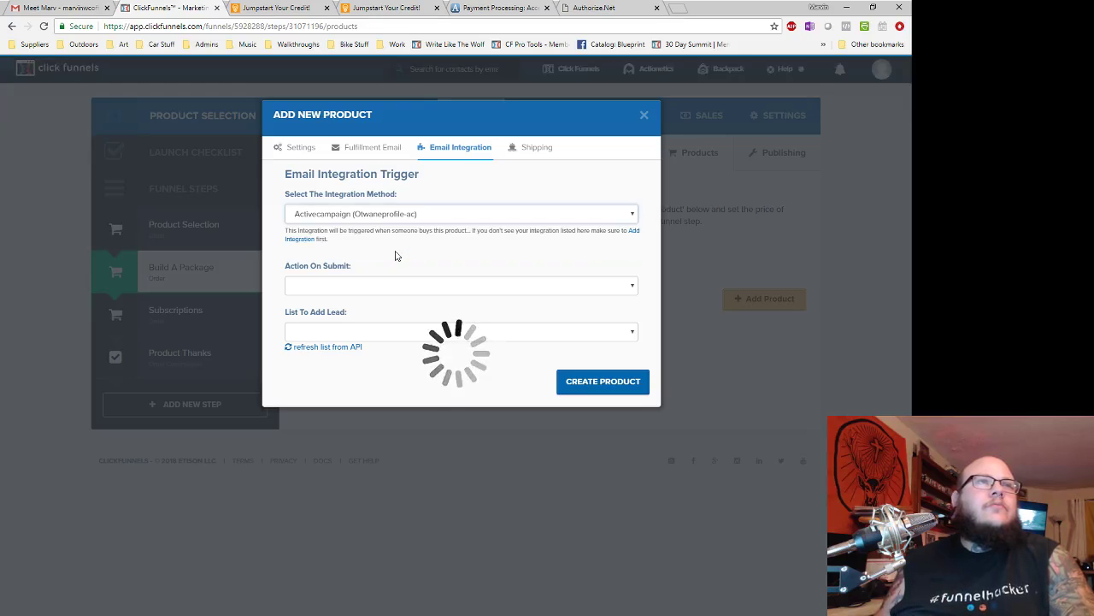
{"action": "left_click", "coordinate": [379, 284]}
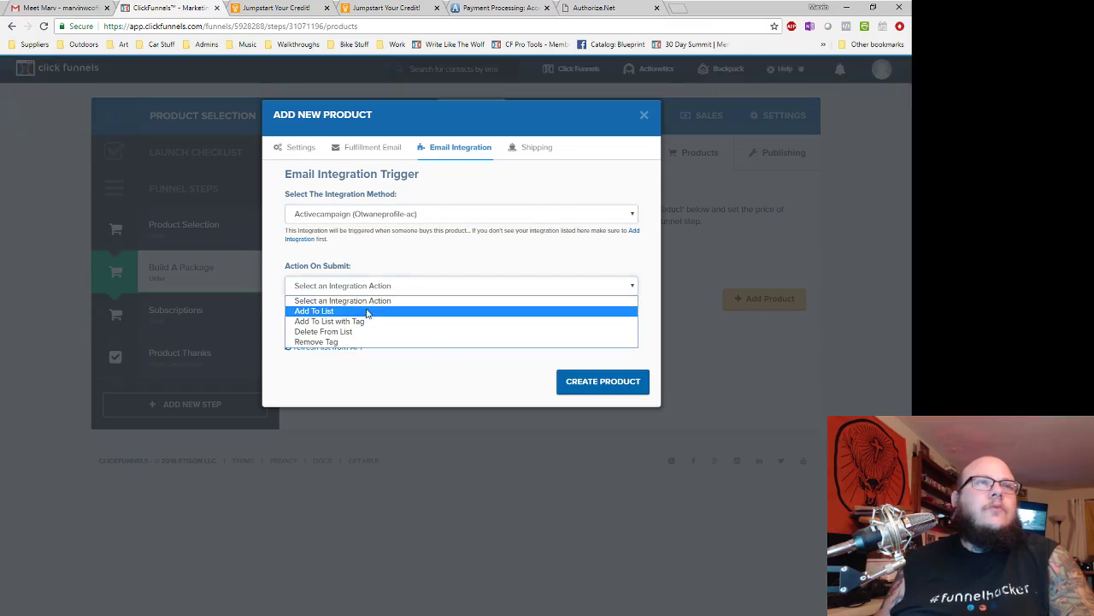
{"action": "left_click", "coordinate": [362, 313]}
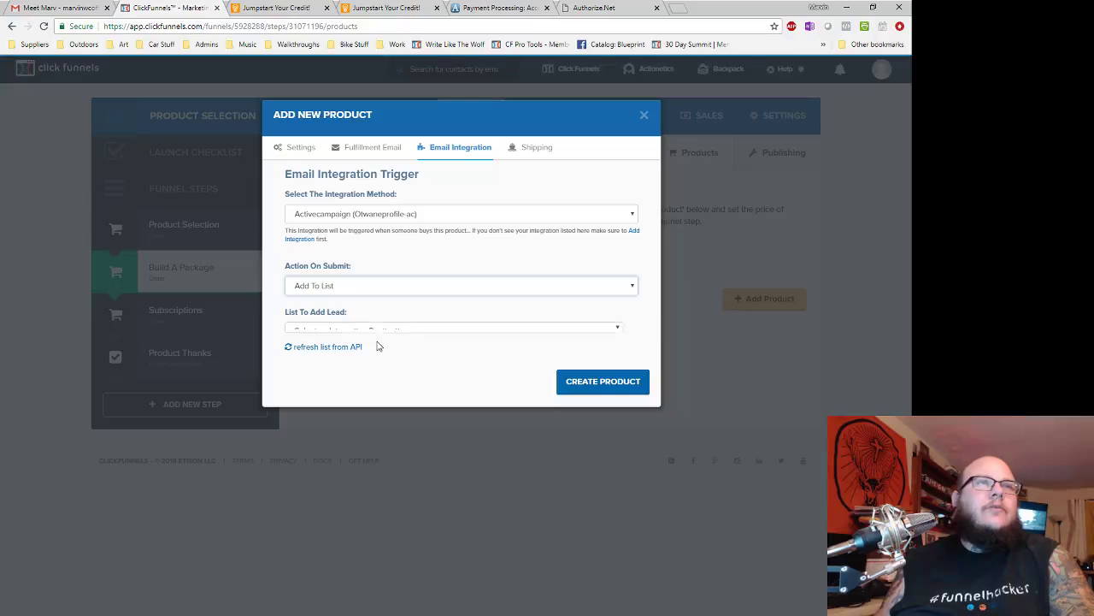
{"action": "left_click", "coordinate": [377, 332]}
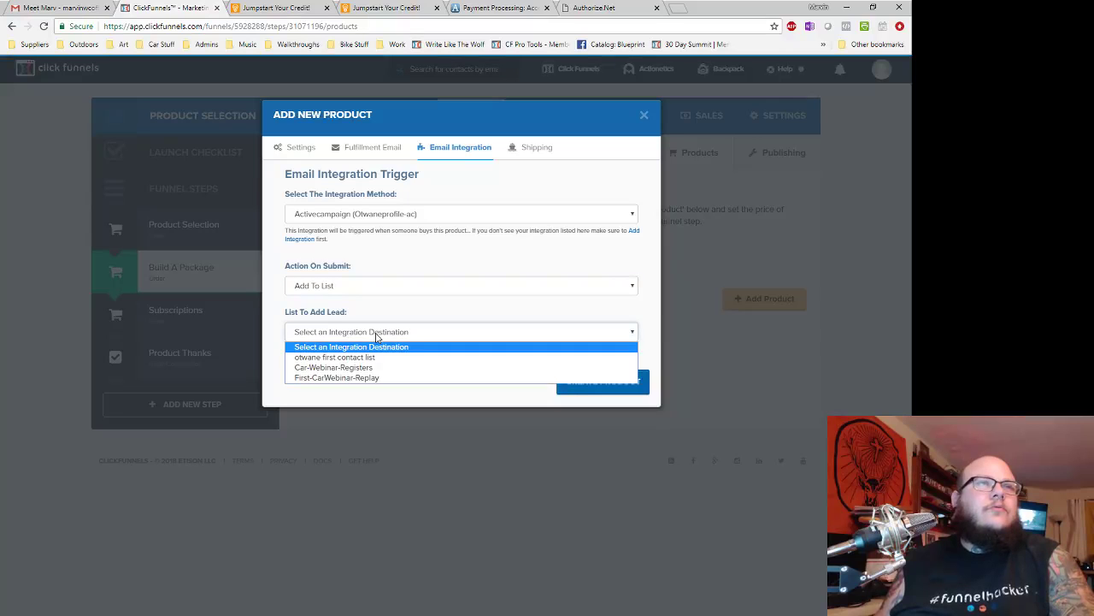
{"action": "left_click", "coordinate": [384, 328]}
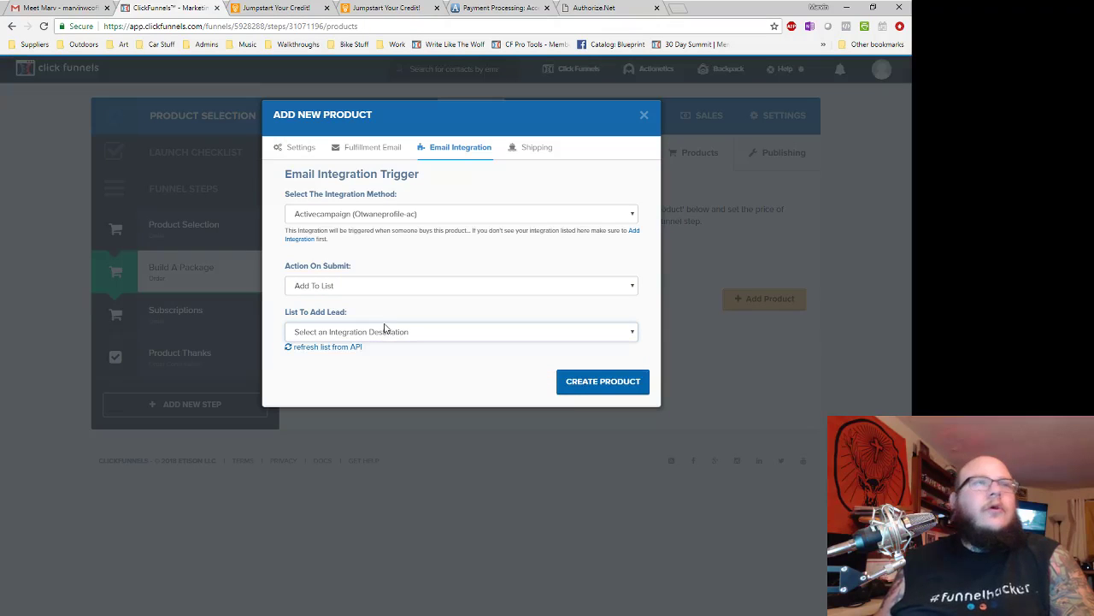
{"action": "left_click", "coordinate": [353, 215]}
{"action": "left_click", "coordinate": [354, 228]}
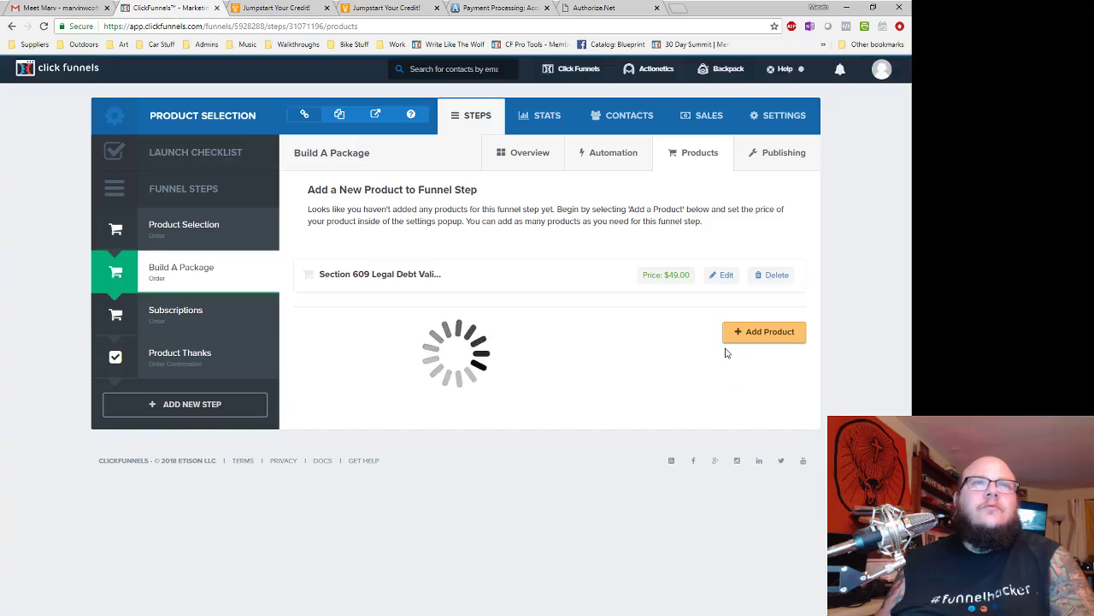
{"action": "left_click", "coordinate": [757, 334]}
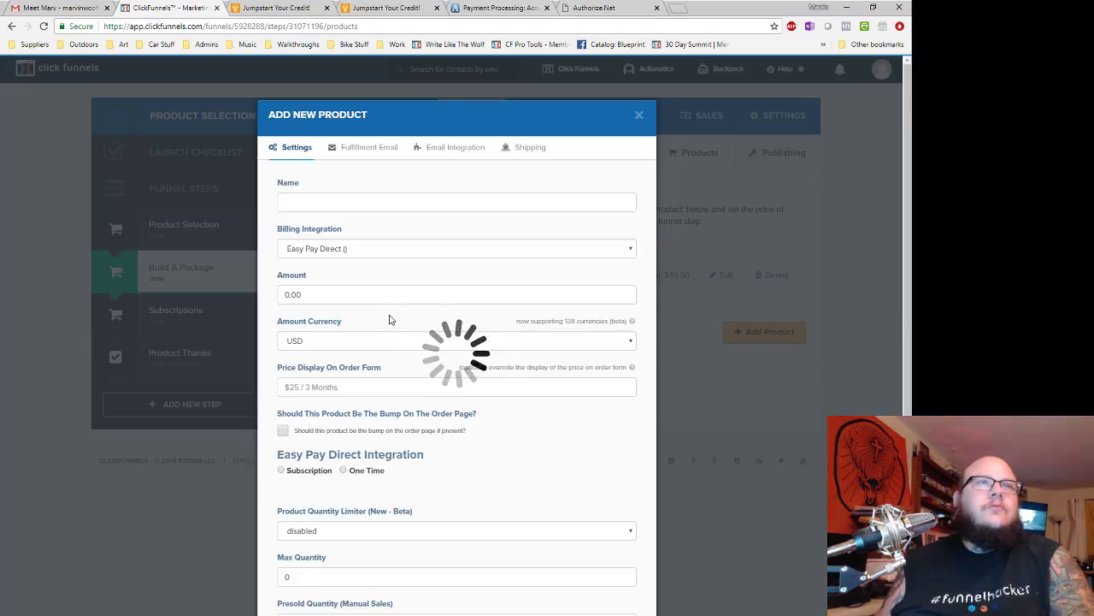
{"action": "left_click", "coordinate": [638, 114]}
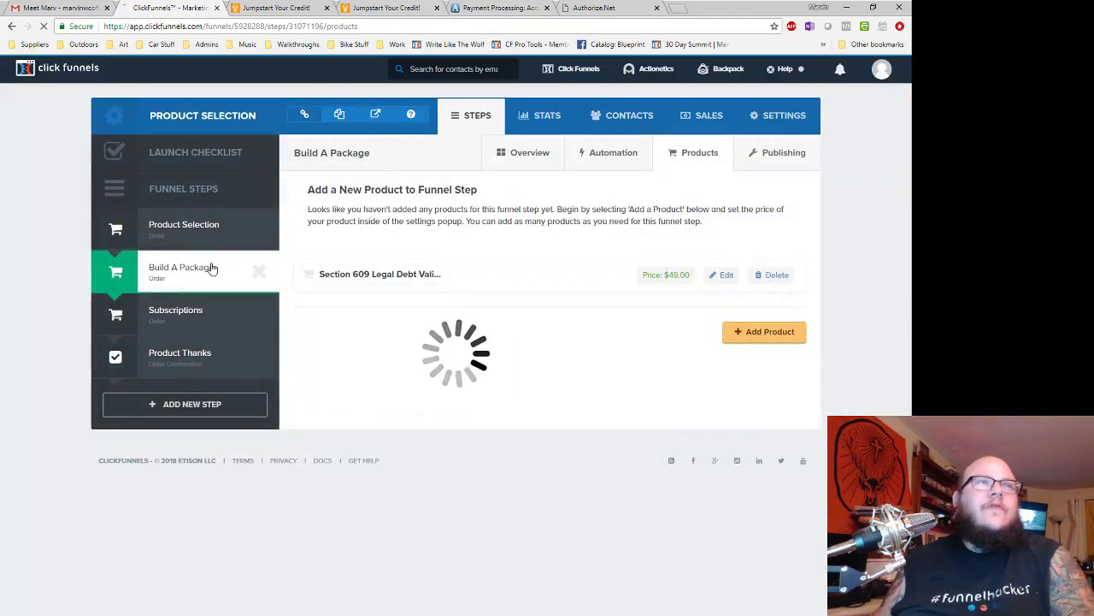
{"action": "left_click", "coordinate": [211, 269]}
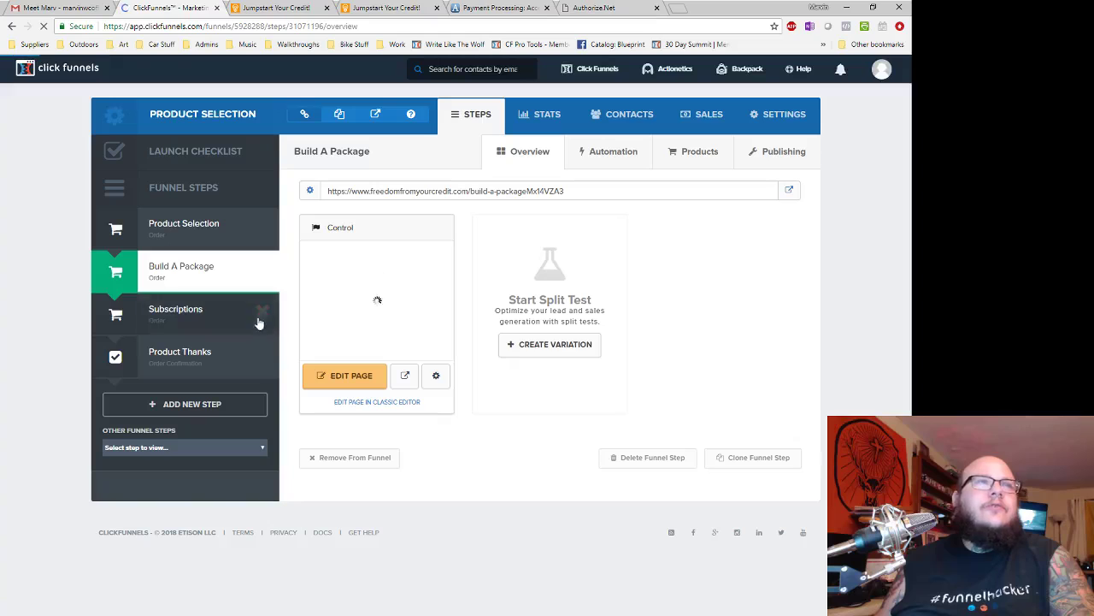
{"action": "left_click", "coordinate": [702, 159]}
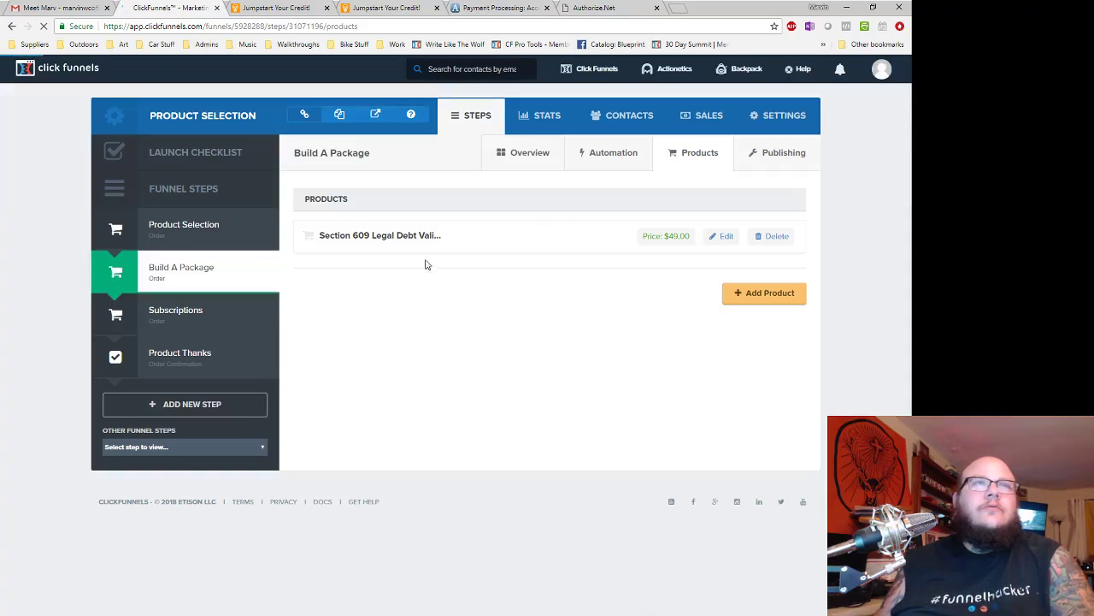
- Start a new product named "How to Effectively Build Credit History Quickly" with an amount of 97 and One Time payment
{"action": "left_click", "coordinate": [769, 293]}
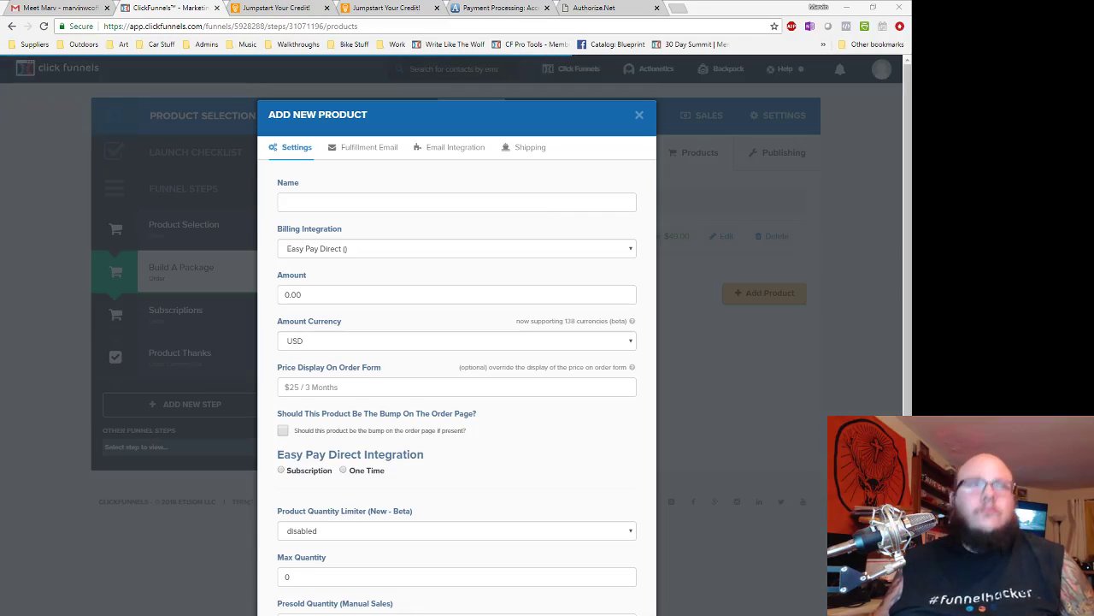
{"action": "left_click", "coordinate": [410, 202]}
{"action": "key", "text": "ctrl+v"}
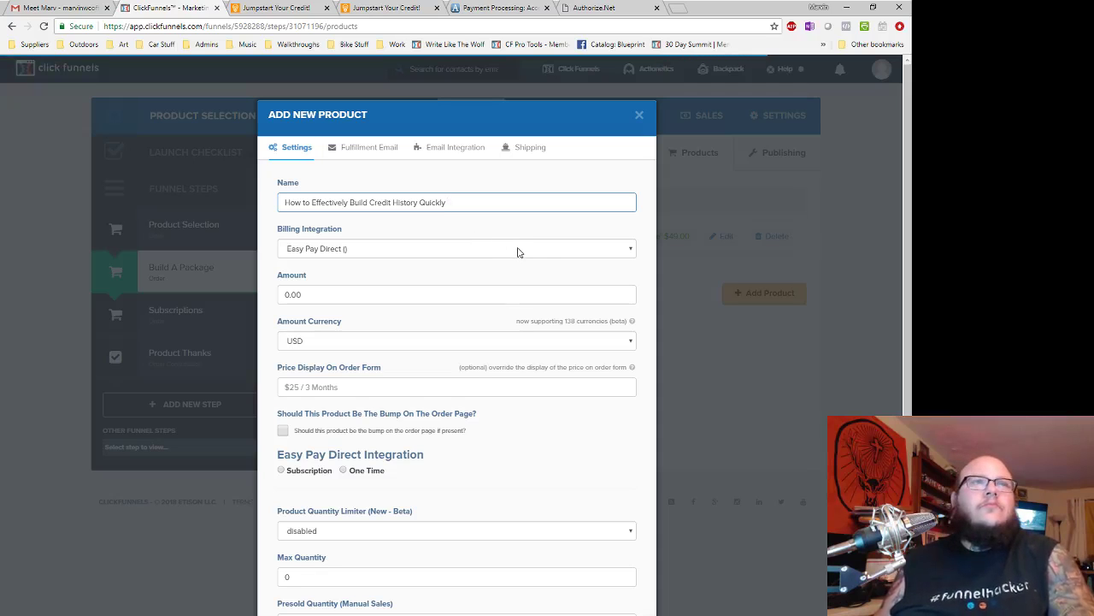
{"action": "left_click", "coordinate": [348, 293]}
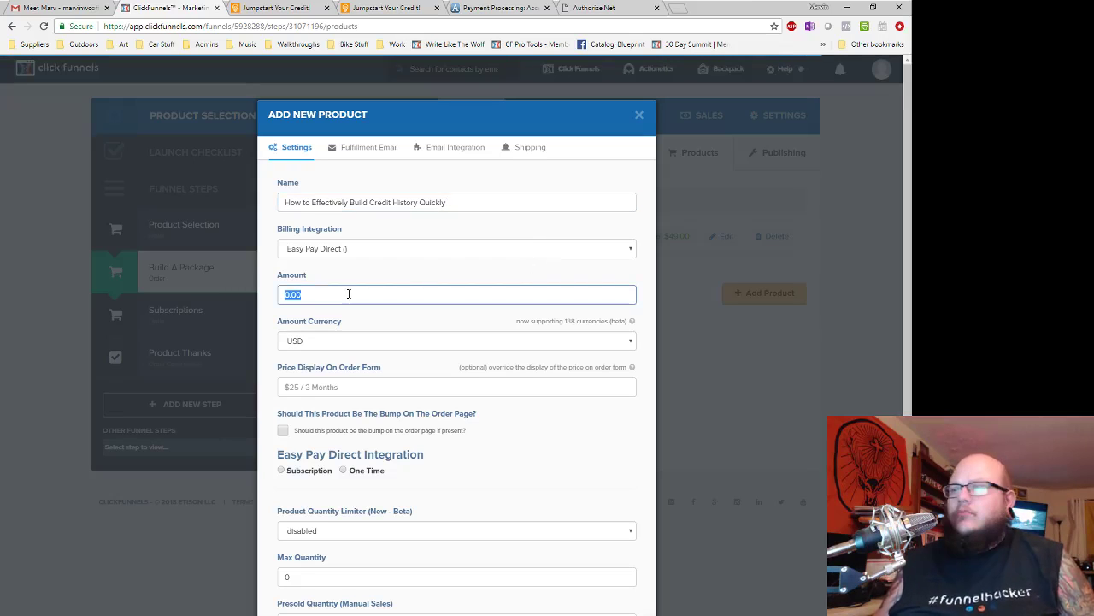
{"action": "type", "text": "97"}
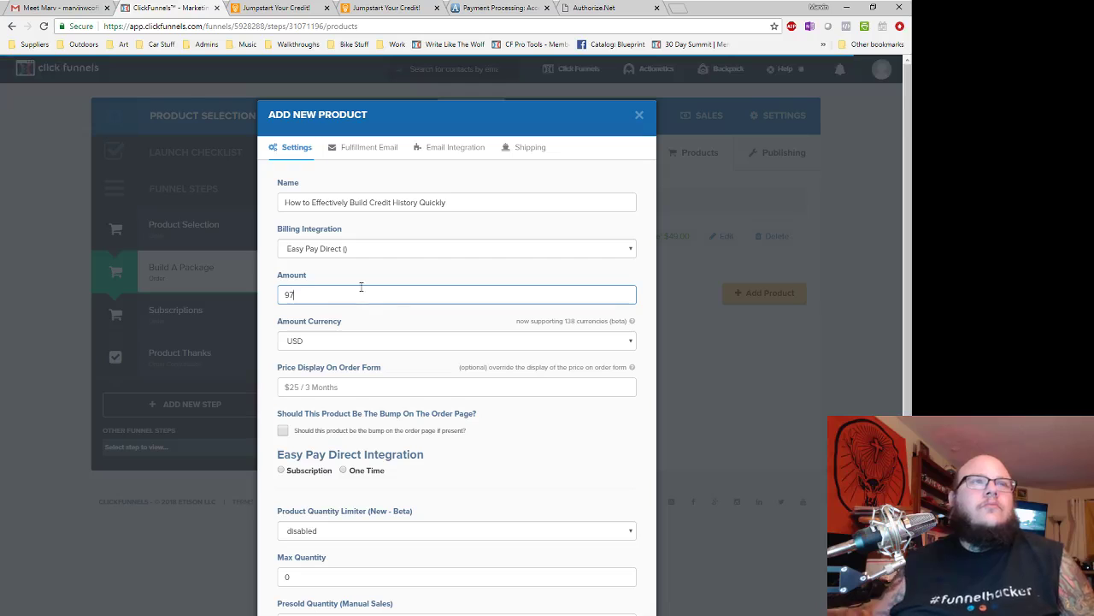
{"action": "scroll", "coordinate": [450, 425], "scroll_direction": "down", "scroll_amount": 1}
{"action": "left_click", "coordinate": [346, 400]}
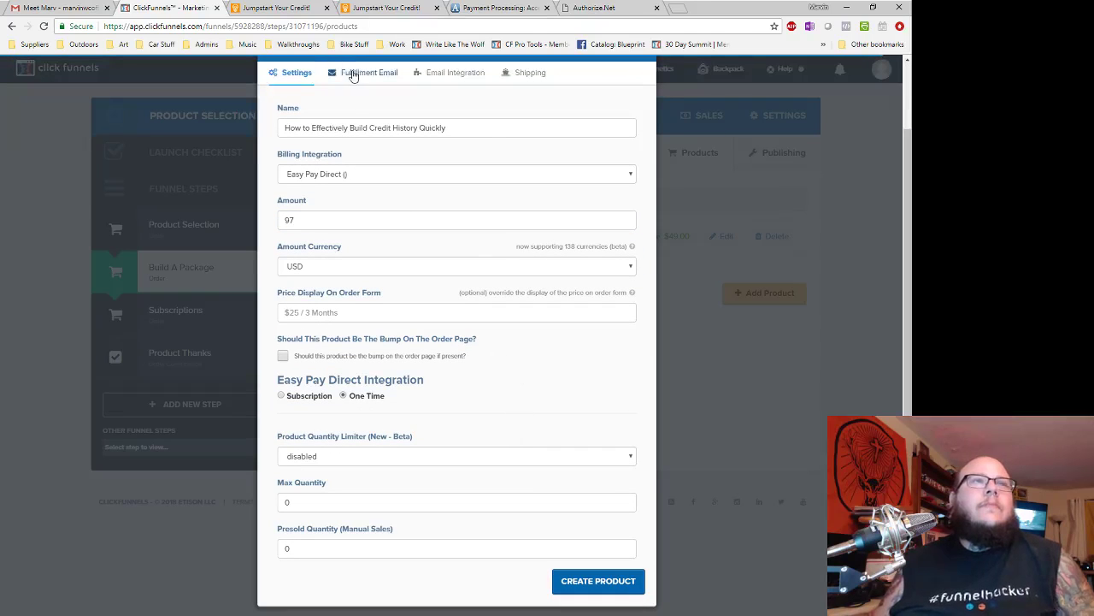
- Clear the credit history product's fulfillment email subject and body, and create the product without an email integration
{"action": "left_click", "coordinate": [352, 74]}
{"action": "left_click", "coordinate": [398, 213]}
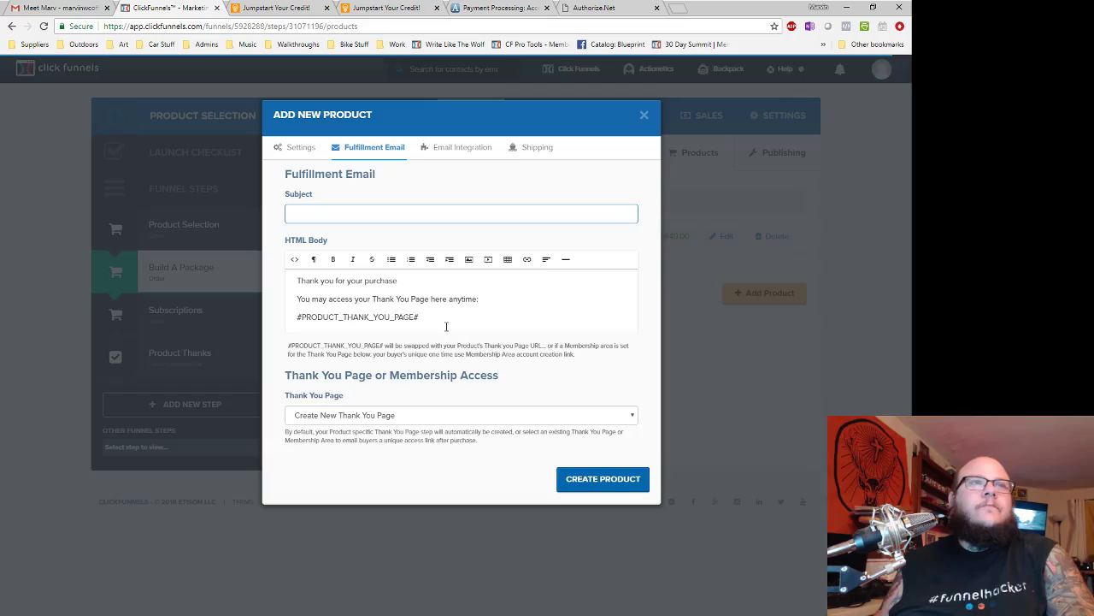
{"action": "left_click_drag", "start_coordinate": [446, 325], "coordinate": [219, 234]}
{"action": "key", "text": "BackSpace"}
{"action": "left_click", "coordinate": [470, 151]}
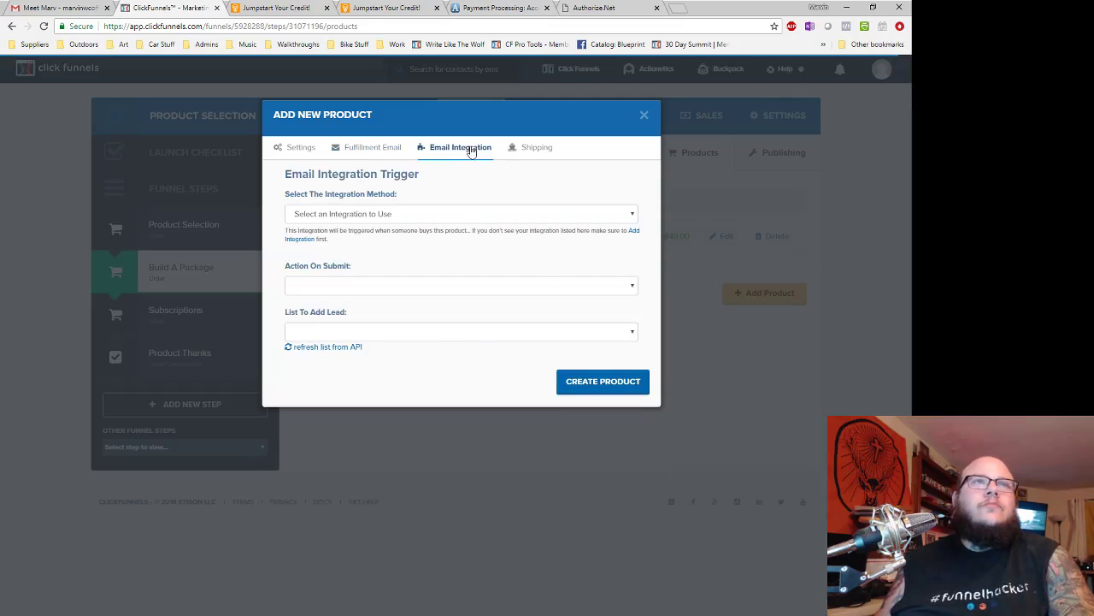
{"action": "left_click", "coordinate": [531, 148]}
{"action": "left_click", "coordinate": [604, 276]}
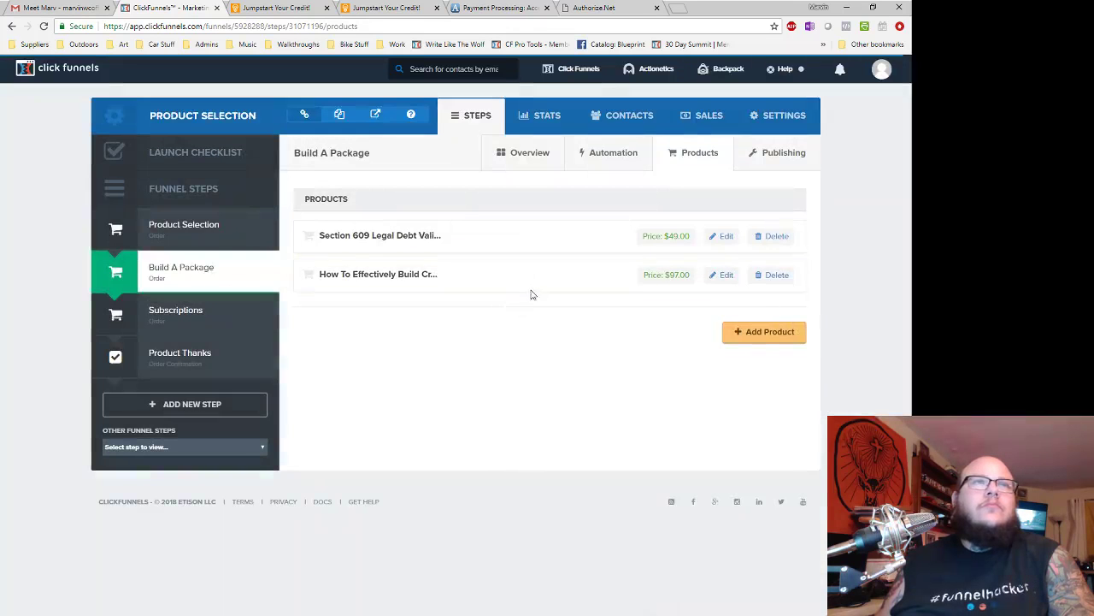
- Start a new product named "Complete Course Combo Package" with an amount of 697 and One Time payment
{"action": "left_click", "coordinate": [762, 337]}
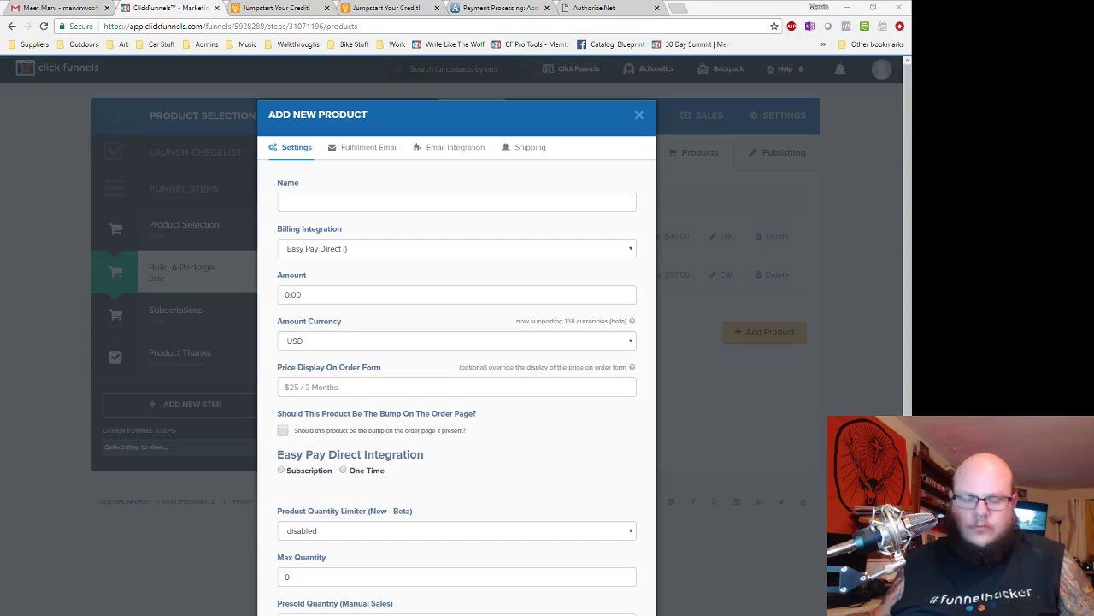
{"action": "left_click", "coordinate": [462, 205]}
{"action": "key", "text": "ctrl+v"}
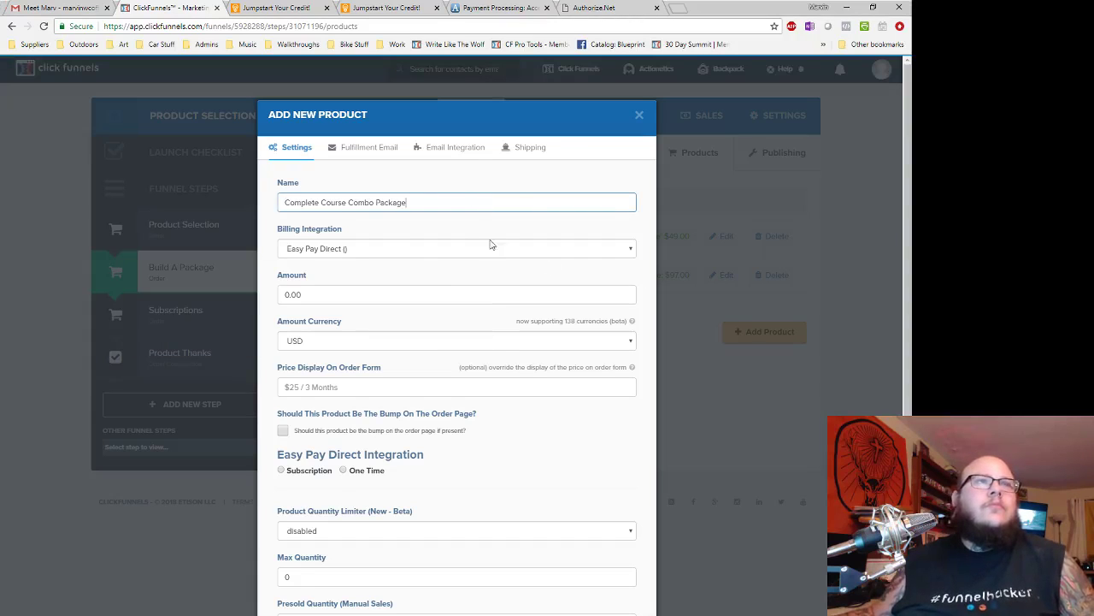
{"action": "left_click", "coordinate": [475, 291]}
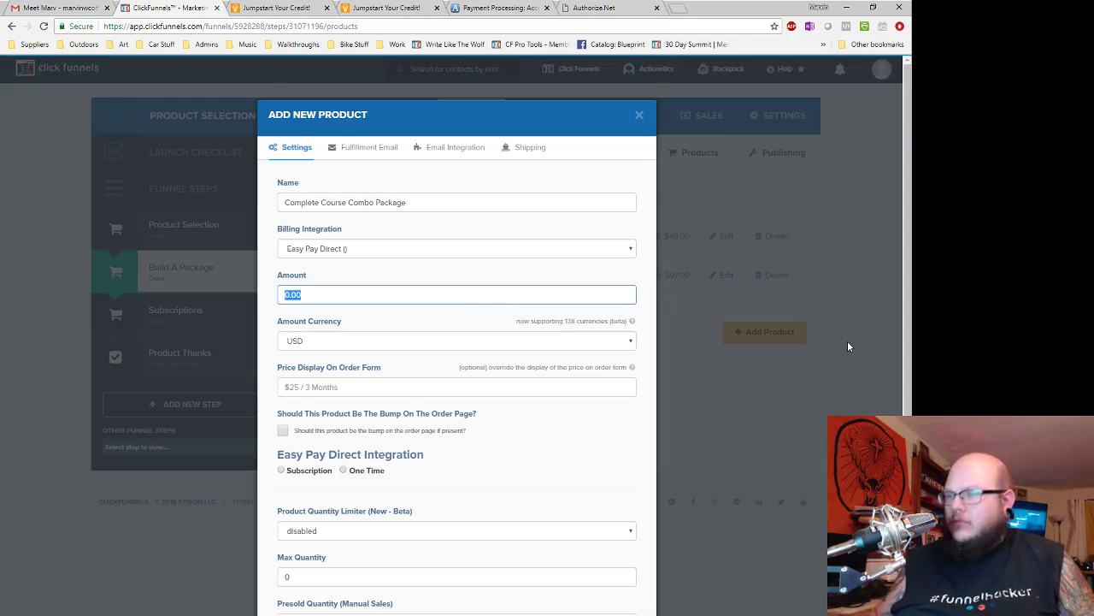
{"action": "type", "text": "697"}
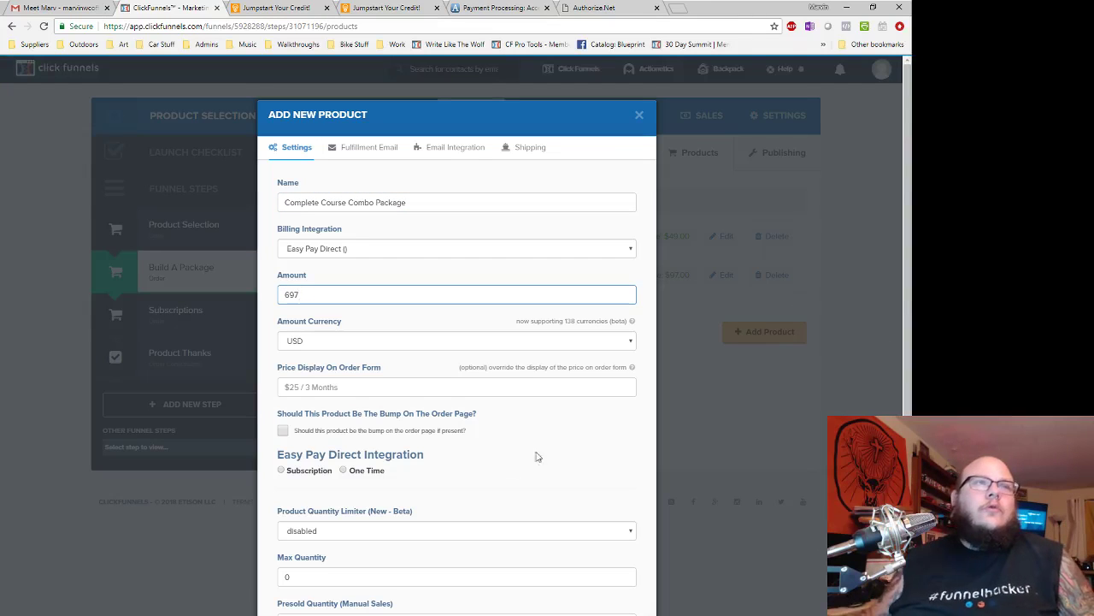
{"action": "left_click", "coordinate": [351, 472]}
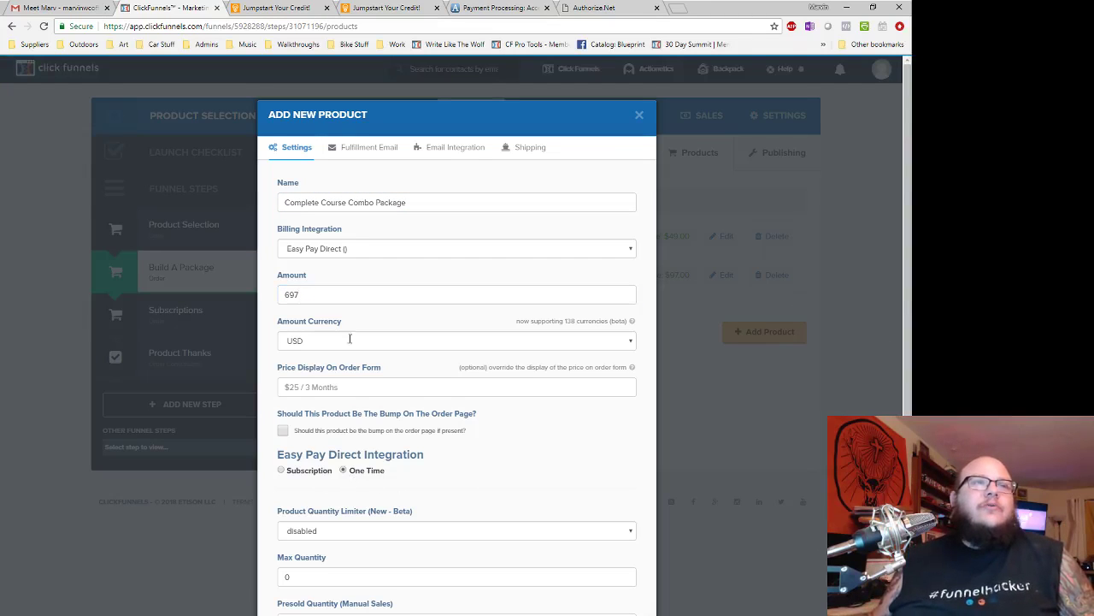
- Clear the combo package product's fulfillment email subject and body, and create the product
{"action": "left_click", "coordinate": [353, 151]}
{"action": "left_click", "coordinate": [416, 216]}
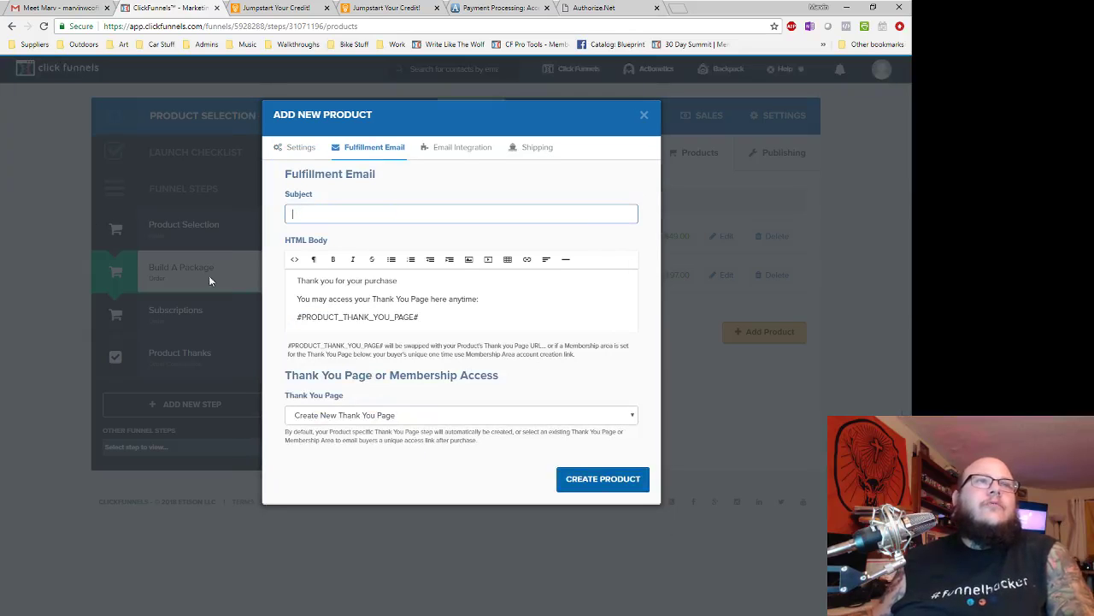
{"action": "left_click_drag", "start_coordinate": [453, 330], "coordinate": [181, 208]}
{"action": "key", "text": "BackSpace"}
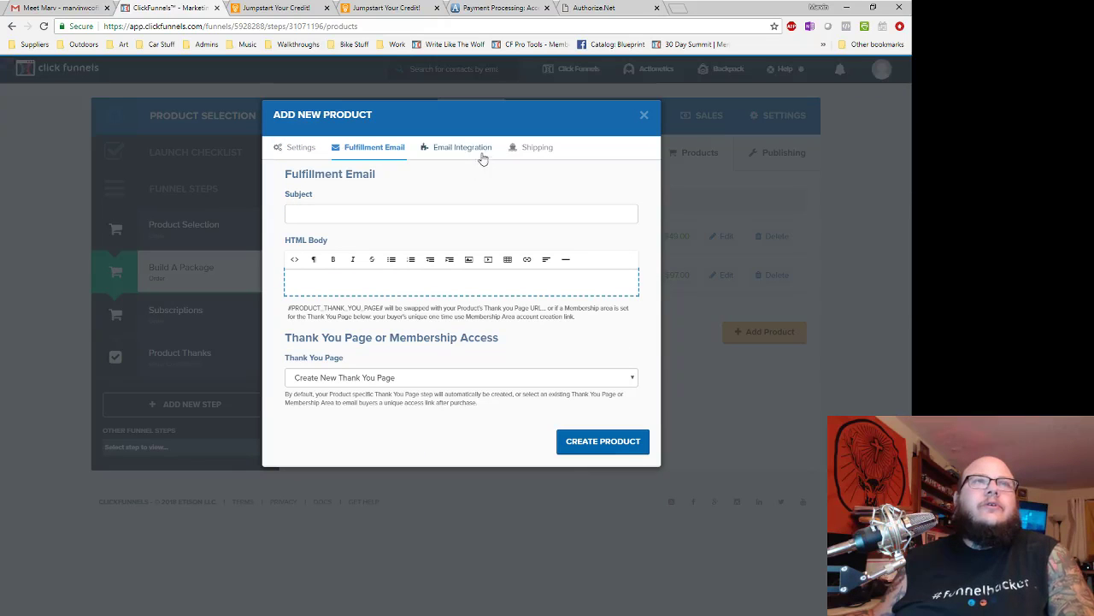
{"action": "left_click", "coordinate": [585, 477]}
{"action": "key", "text": "Escape"}
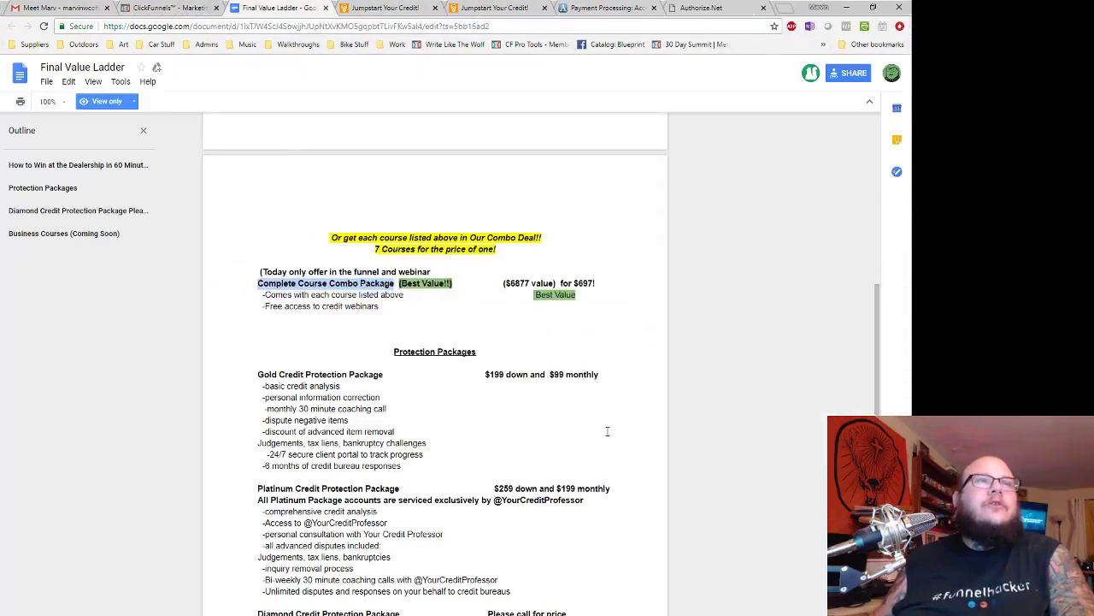
- Review the courses, protection packages and their prices in the Final Value Ladder document and close it
{"action": "scroll", "coordinate": [607, 430], "scroll_direction": "down", "scroll_amount": 1}
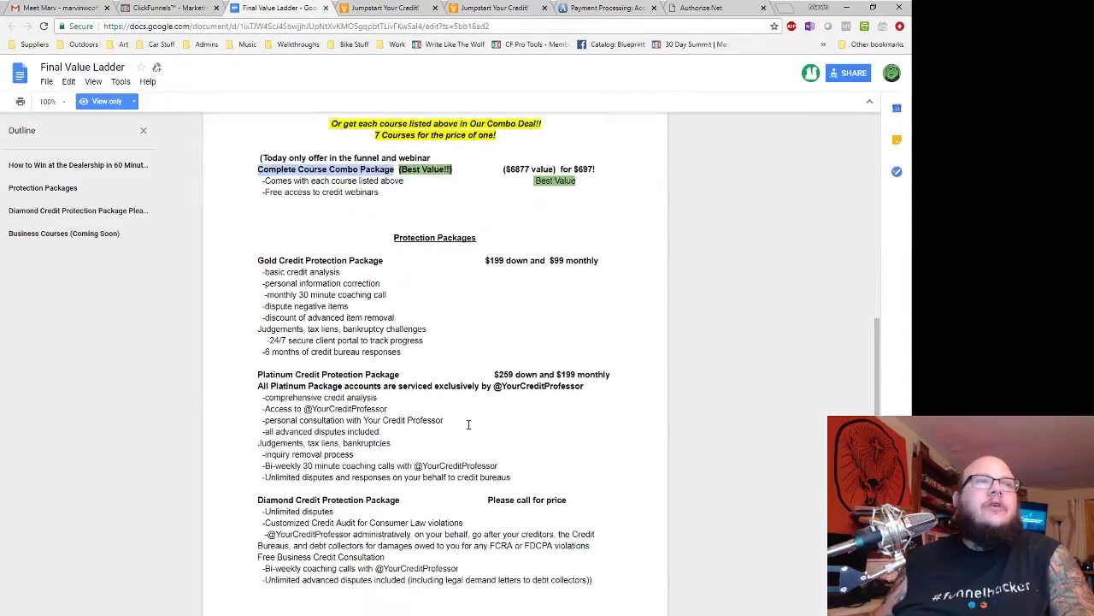
{"action": "scroll", "coordinate": [469, 425], "scroll_direction": "up", "scroll_amount": 4}
{"action": "scroll", "coordinate": [468, 424], "scroll_direction": "up", "scroll_amount": 4}
{"action": "scroll", "coordinate": [364, 477], "scroll_direction": "down", "scroll_amount": 3}
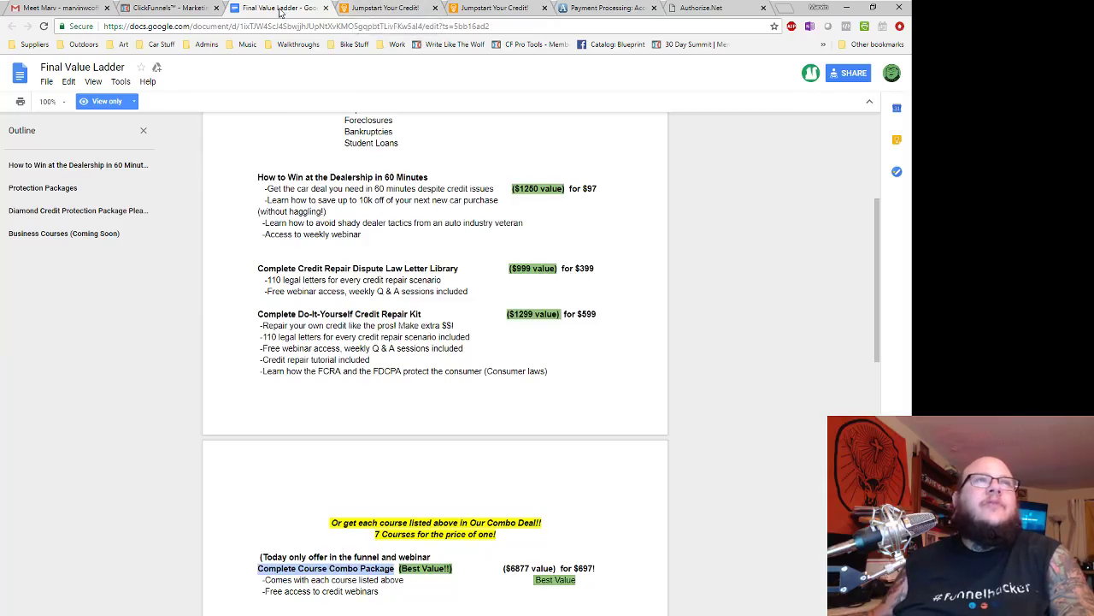
{"action": "left_click", "coordinate": [325, 8]}
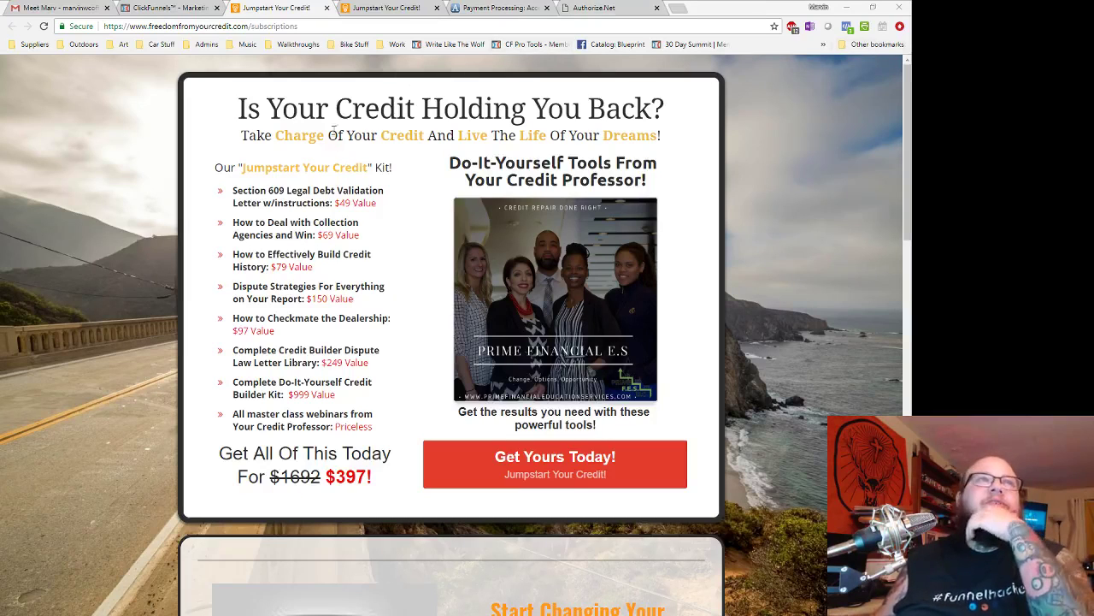
- Close the two Jumpstart Your Credit preview pages and open the Build A Package page in the editor
{"action": "left_click", "coordinate": [326, 8]}
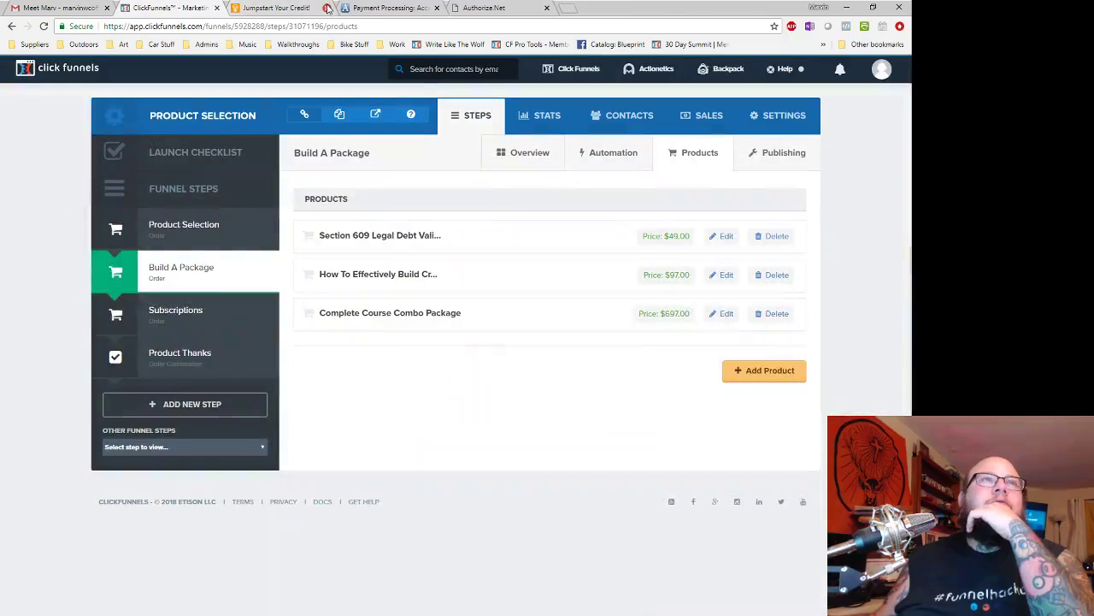
{"action": "left_click", "coordinate": [328, 8]}
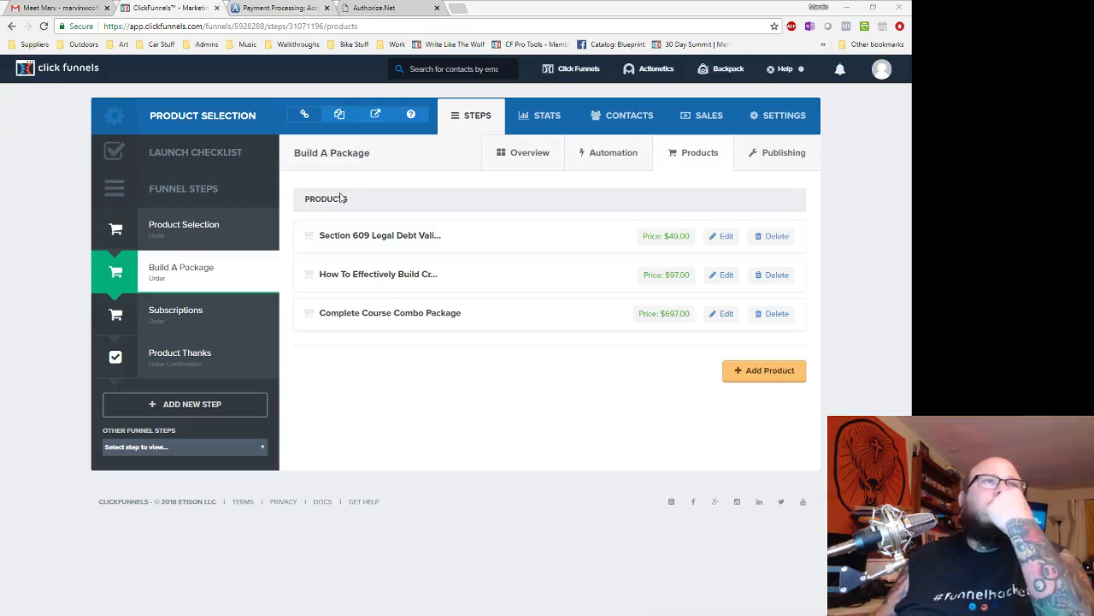
{"action": "left_click", "coordinate": [202, 268]}
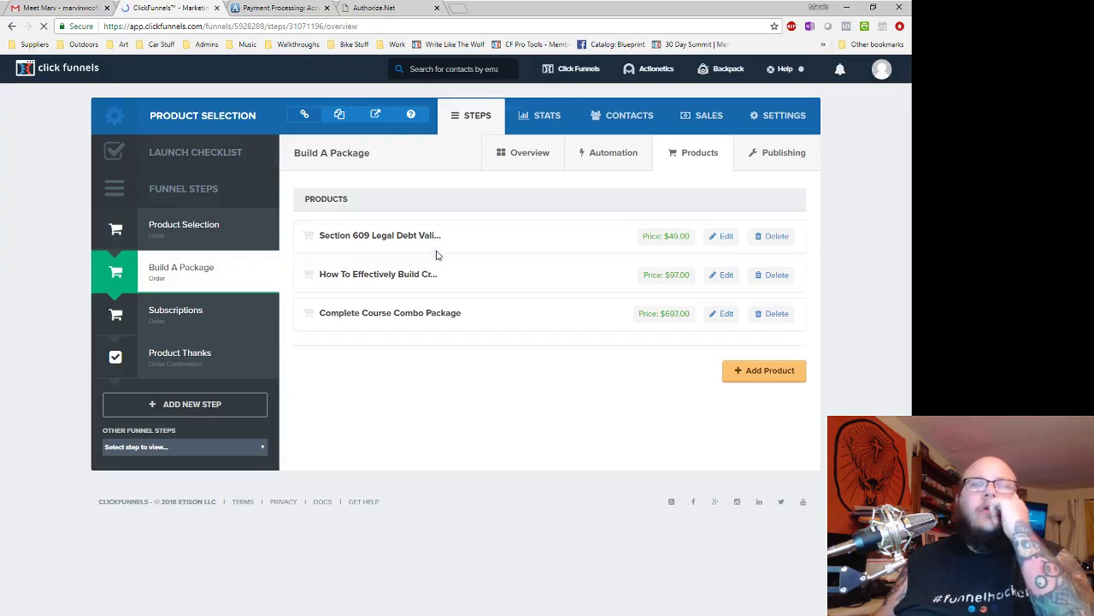
{"action": "left_click", "coordinate": [342, 383]}
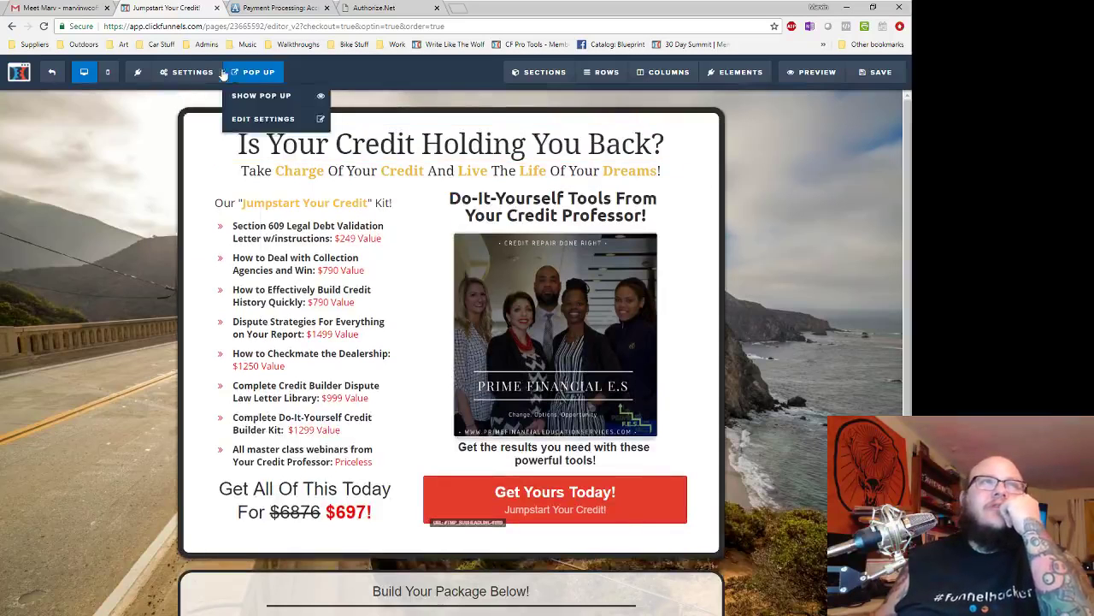
- Review the page's header and footer tracking code, reading the CF Pro Tools checkbox script through to its end
{"action": "mouse_move", "coordinate": [186, 72]}
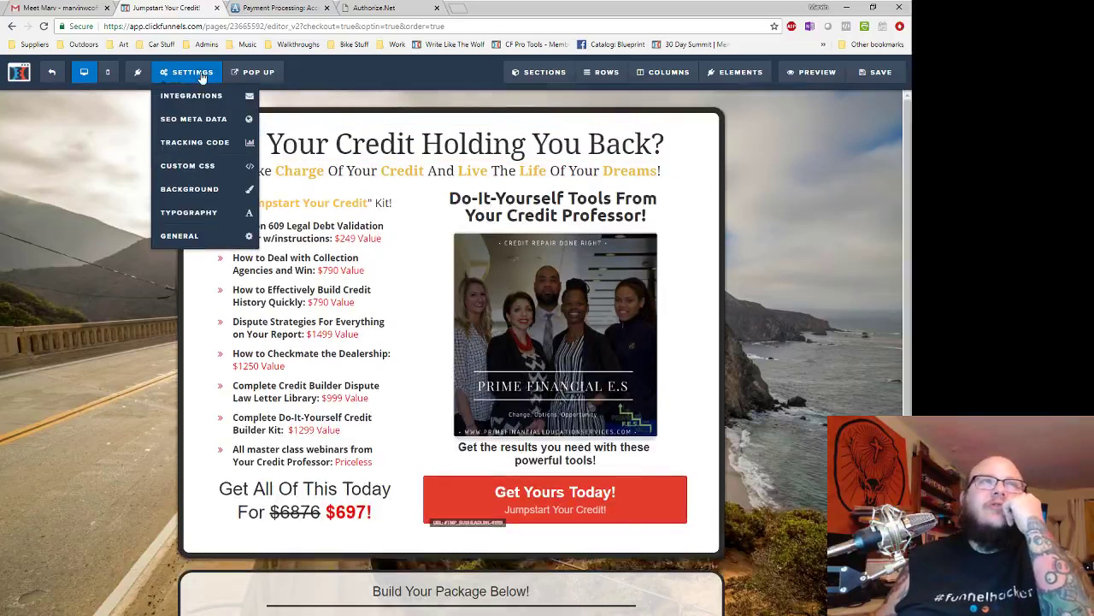
{"action": "left_click", "coordinate": [196, 146]}
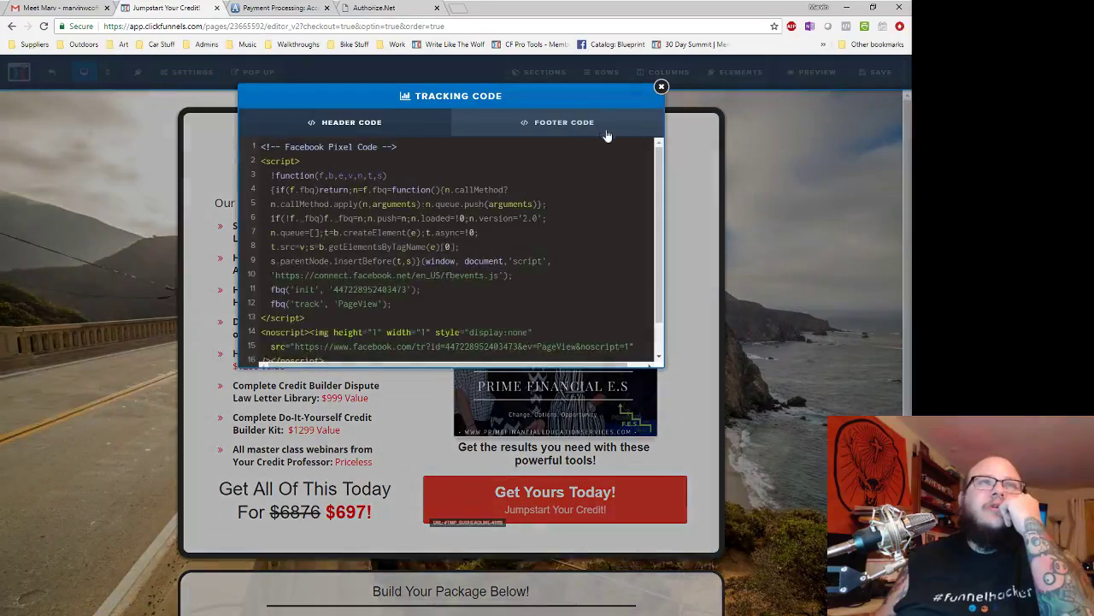
{"action": "left_click", "coordinate": [601, 132]}
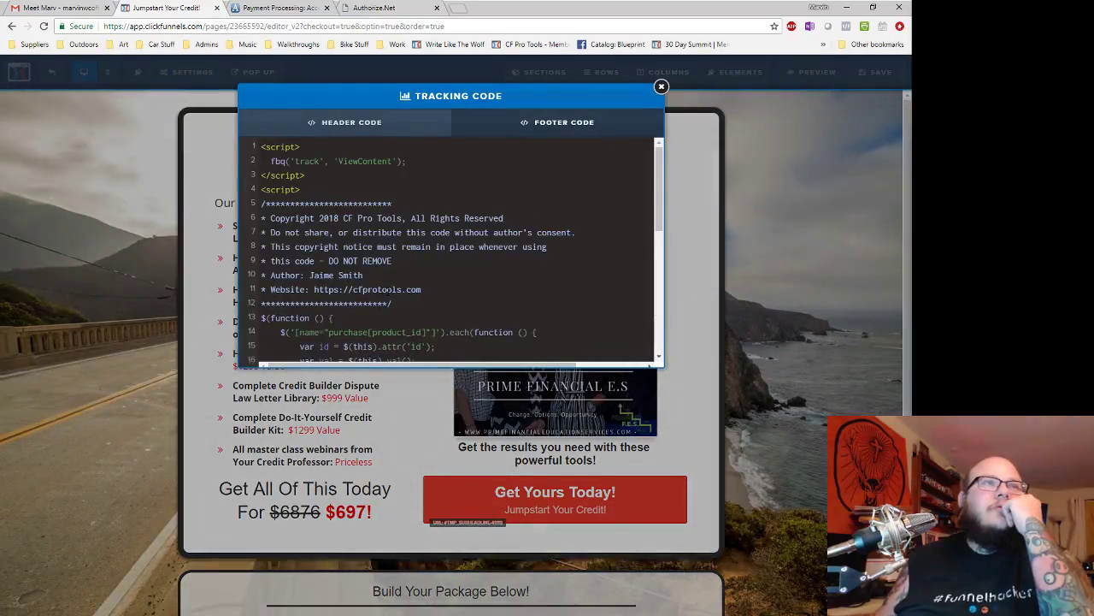
{"action": "scroll", "coordinate": [389, 291], "scroll_direction": "down", "scroll_amount": 4}
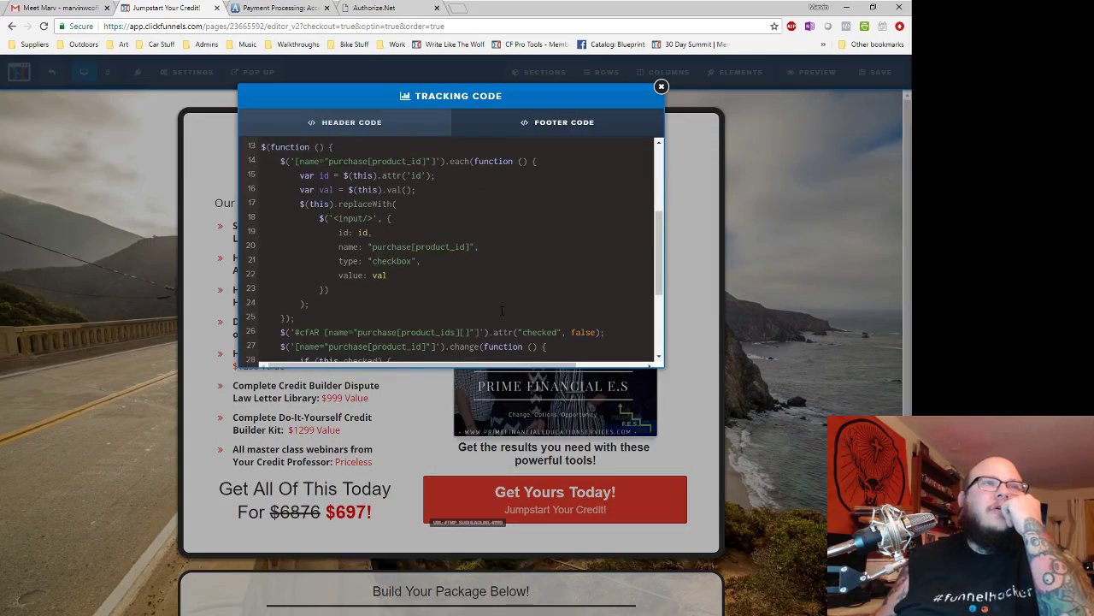
{"action": "scroll", "coordinate": [502, 310], "scroll_direction": "down", "scroll_amount": 4}
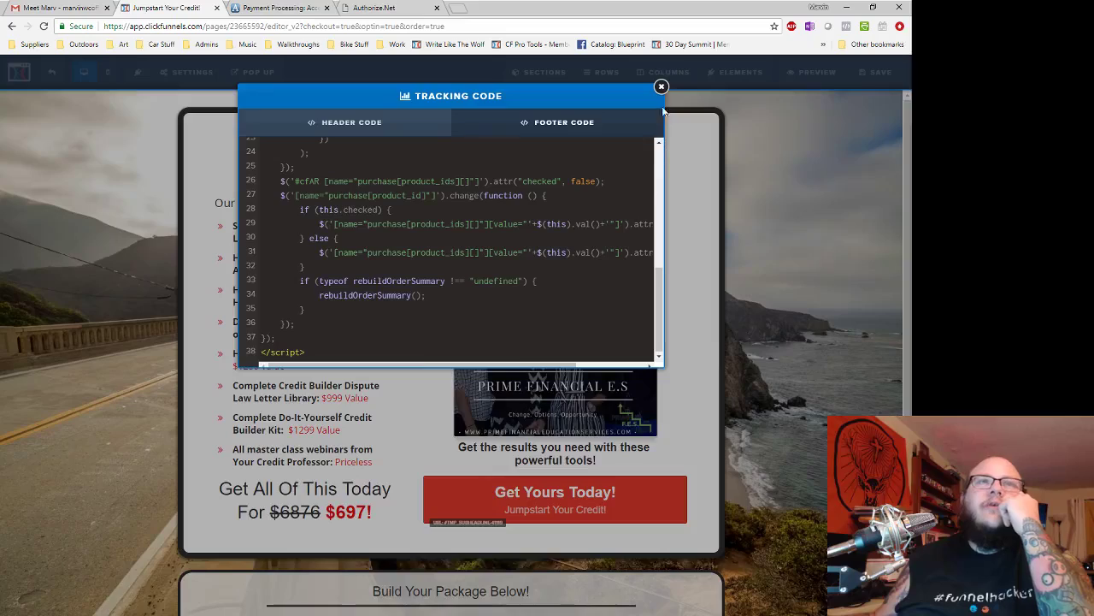
{"action": "left_click", "coordinate": [661, 87]}
- Preview the Build A Package page and select the Section 609 Legal Debt Validation product to test the order summary
{"action": "left_click", "coordinate": [806, 79]}
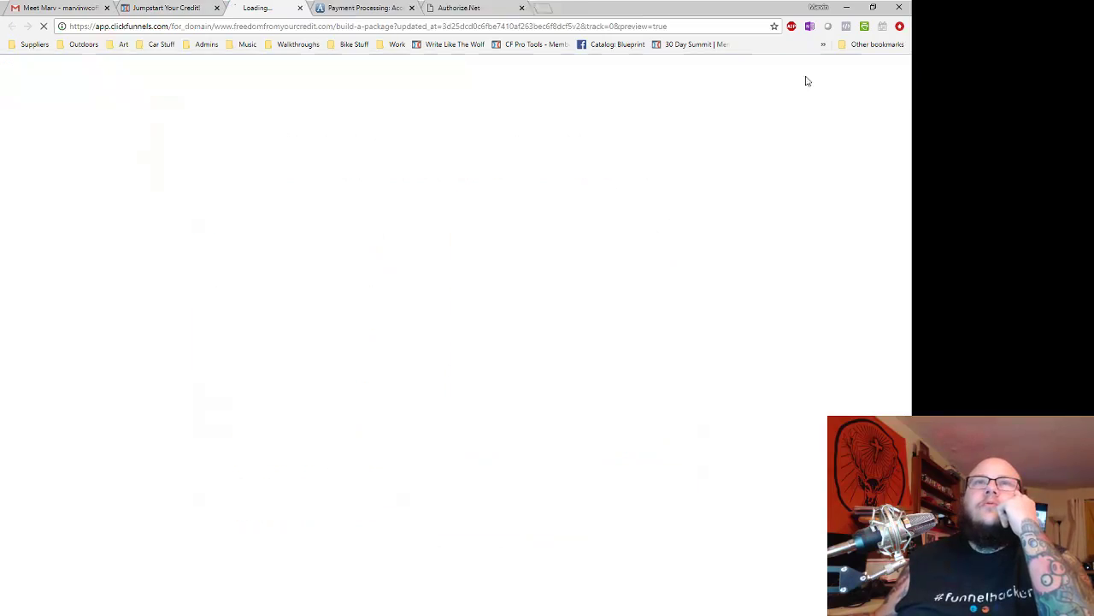
{"action": "scroll", "coordinate": [411, 267], "scroll_direction": "down", "scroll_amount": 4}
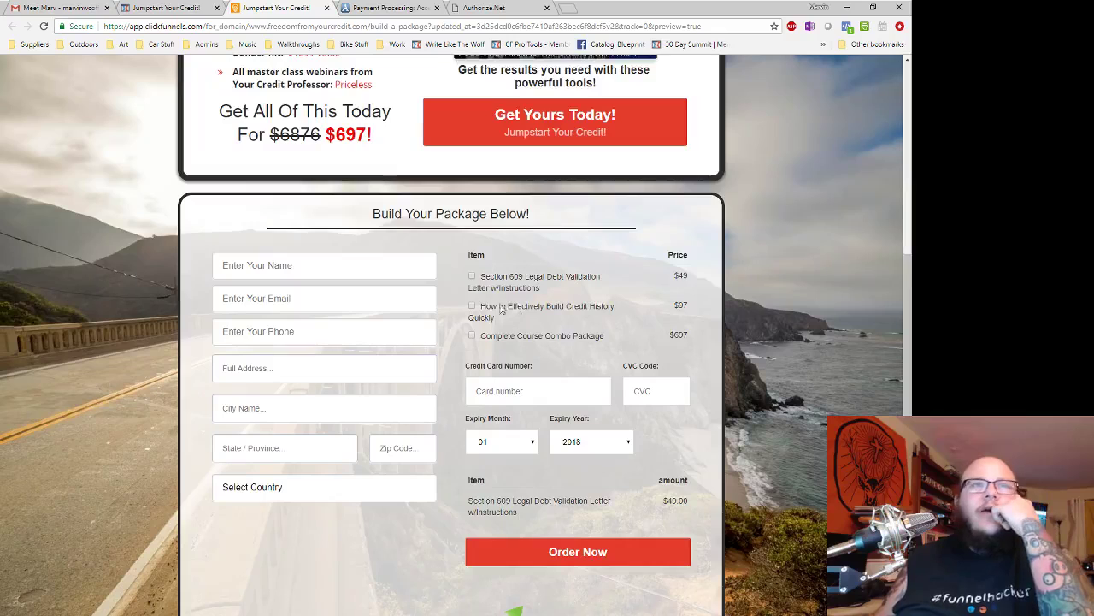
{"action": "left_click", "coordinate": [472, 277]}
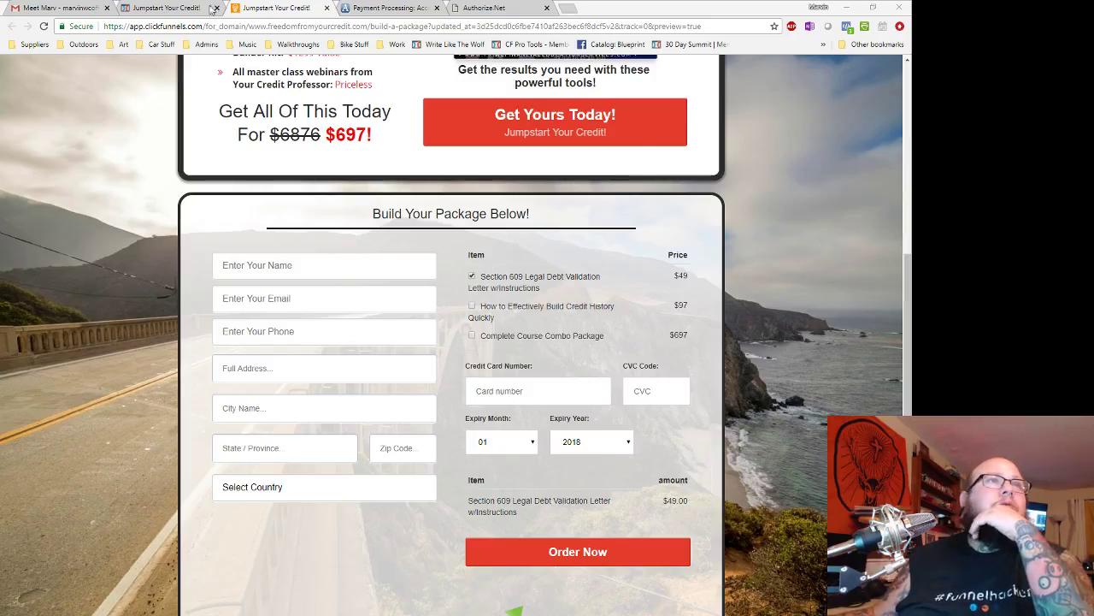
- Paste the CF Pro Tools order total script after the existing code in the page's footer tracking code
{"action": "left_click", "coordinate": [178, 11]}
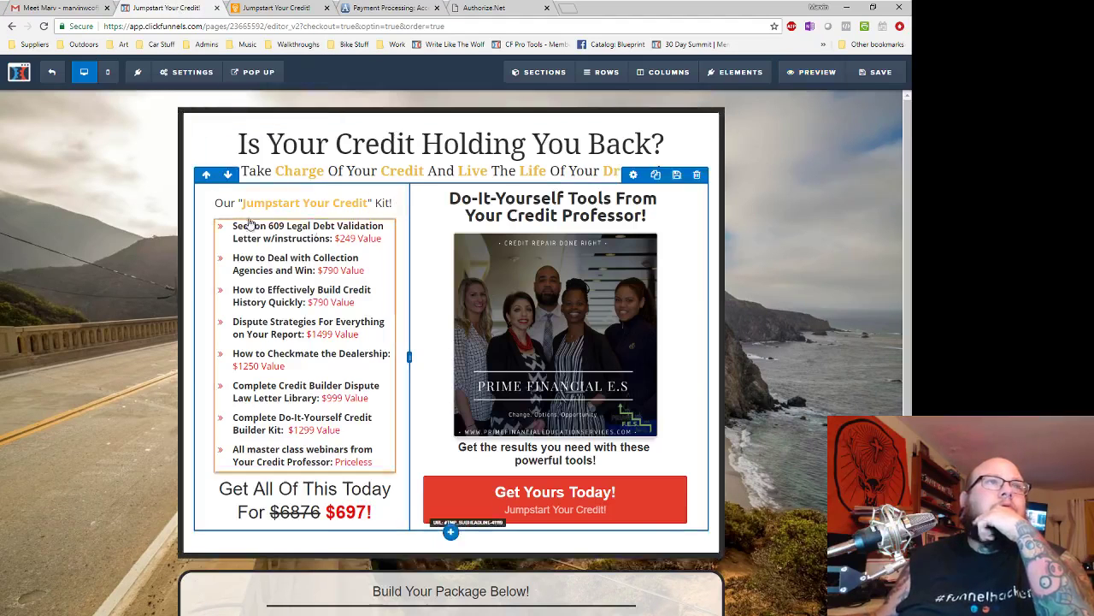
{"action": "left_click", "coordinate": [187, 71]}
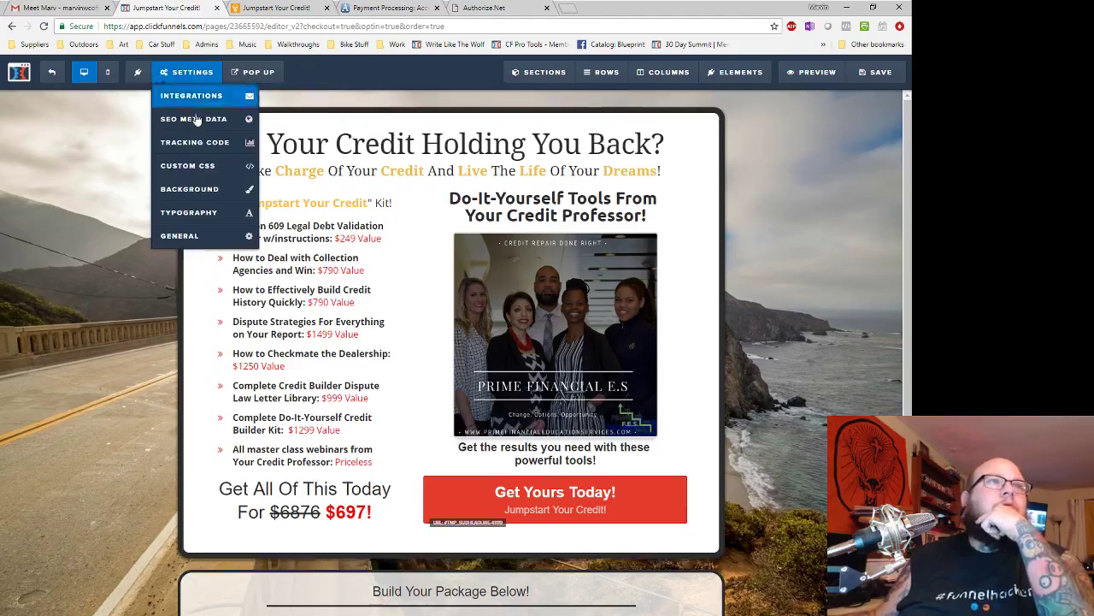
{"action": "left_click", "coordinate": [214, 151]}
{"action": "left_click", "coordinate": [537, 121]}
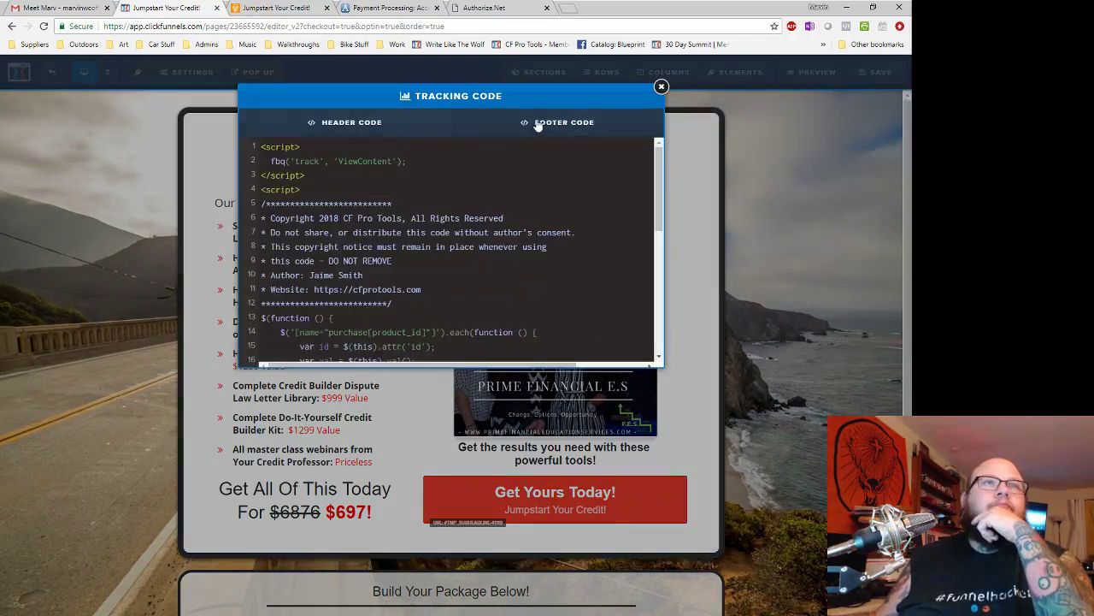
{"action": "scroll", "coordinate": [459, 295], "scroll_direction": "down", "scroll_amount": 5}
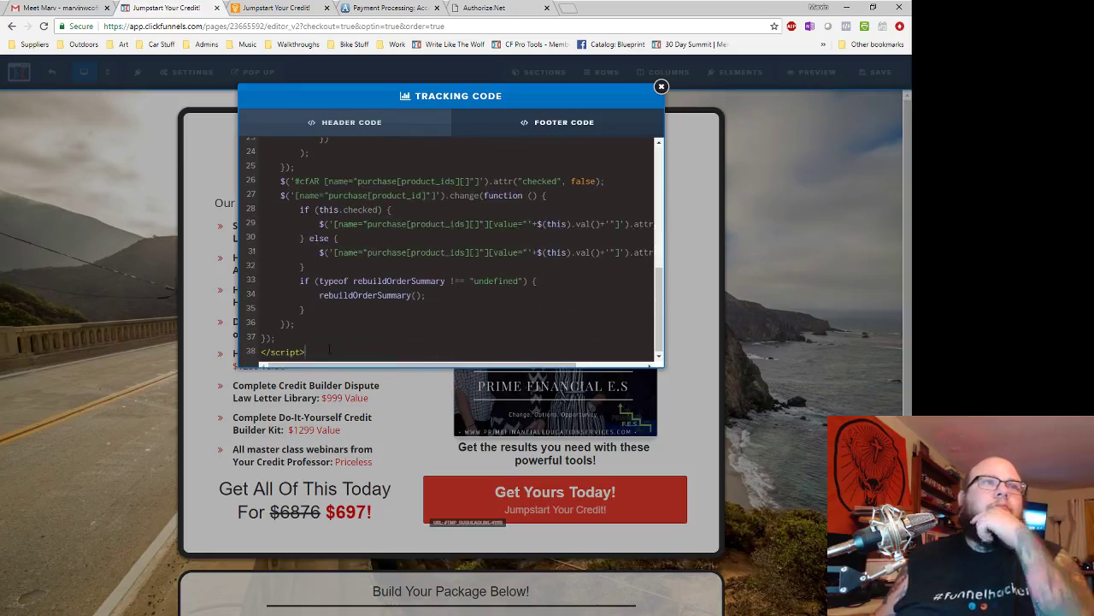
{"action": "scroll", "coordinate": [329, 348], "scroll_direction": "down", "scroll_amount": 20}
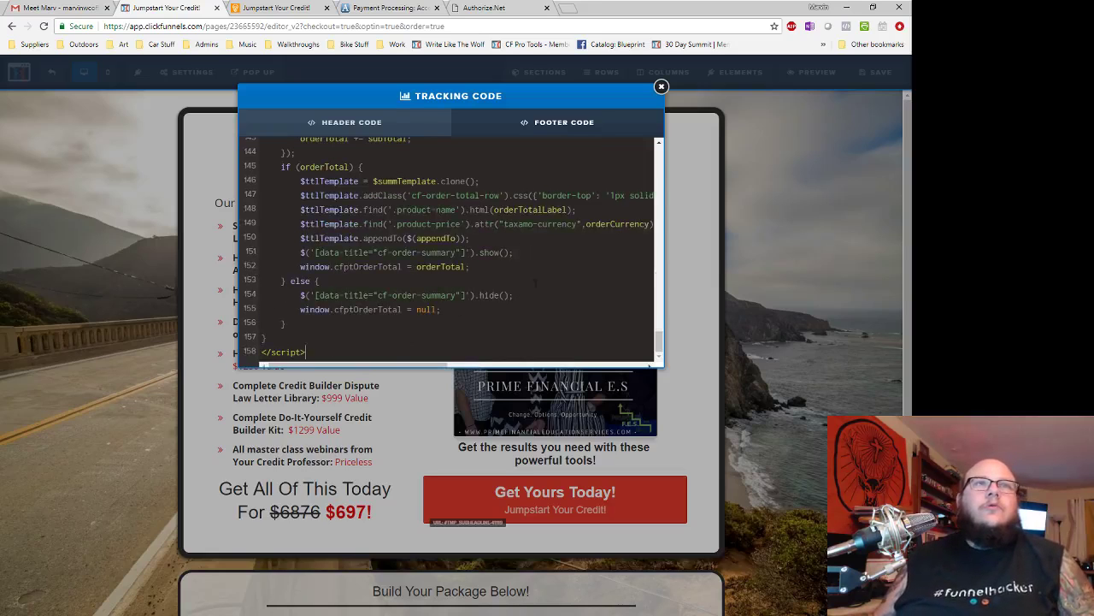
{"action": "scroll", "coordinate": [536, 282], "scroll_direction": "up", "scroll_amount": 20}
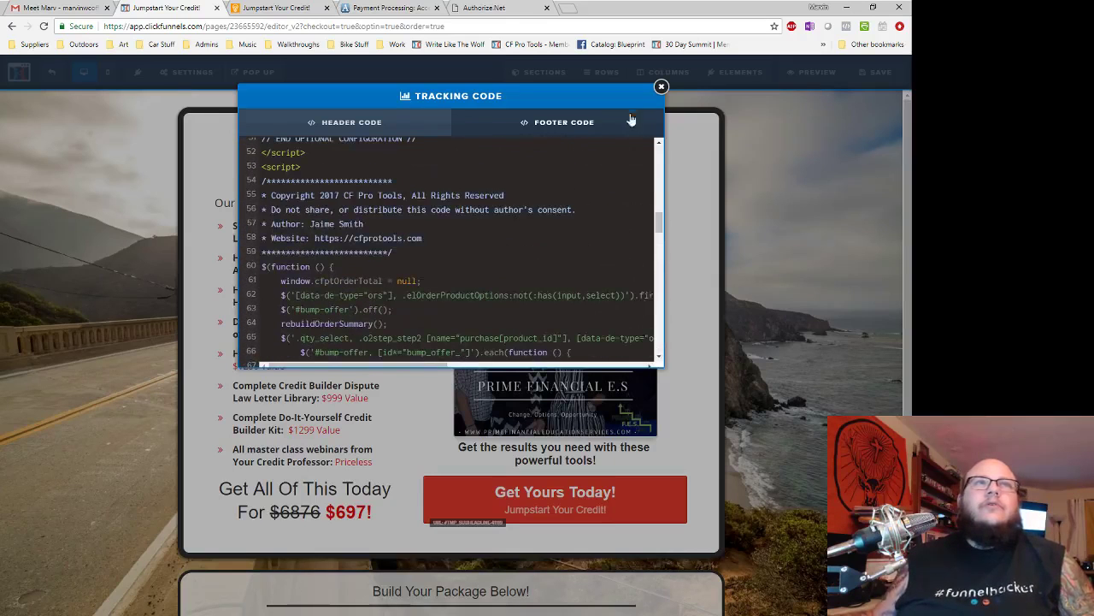
{"action": "left_click", "coordinate": [662, 88]}
- Paste the order summary and quantity styles into the page's custom CSS and save the page
{"action": "mouse_move", "coordinate": [208, 80]}
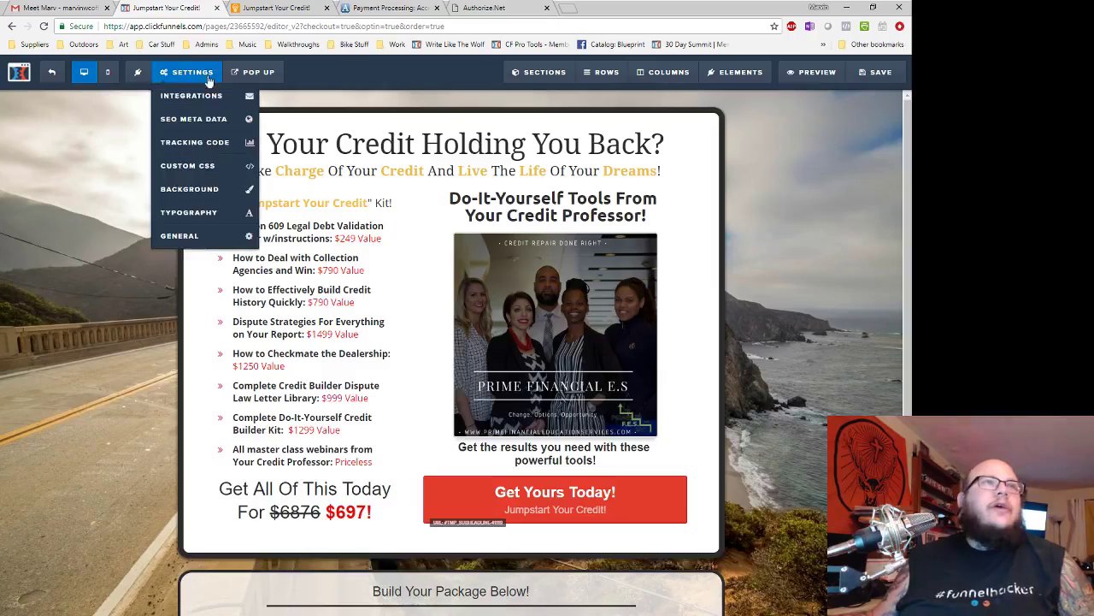
{"action": "left_click", "coordinate": [197, 168]}
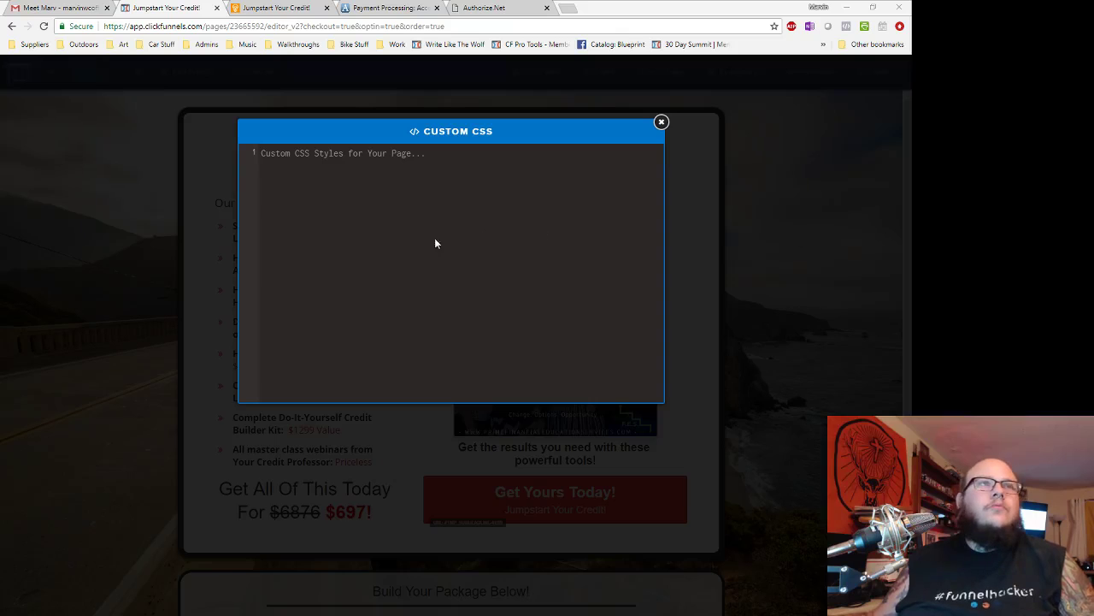
{"action": "key", "text": "ctrl+v"}
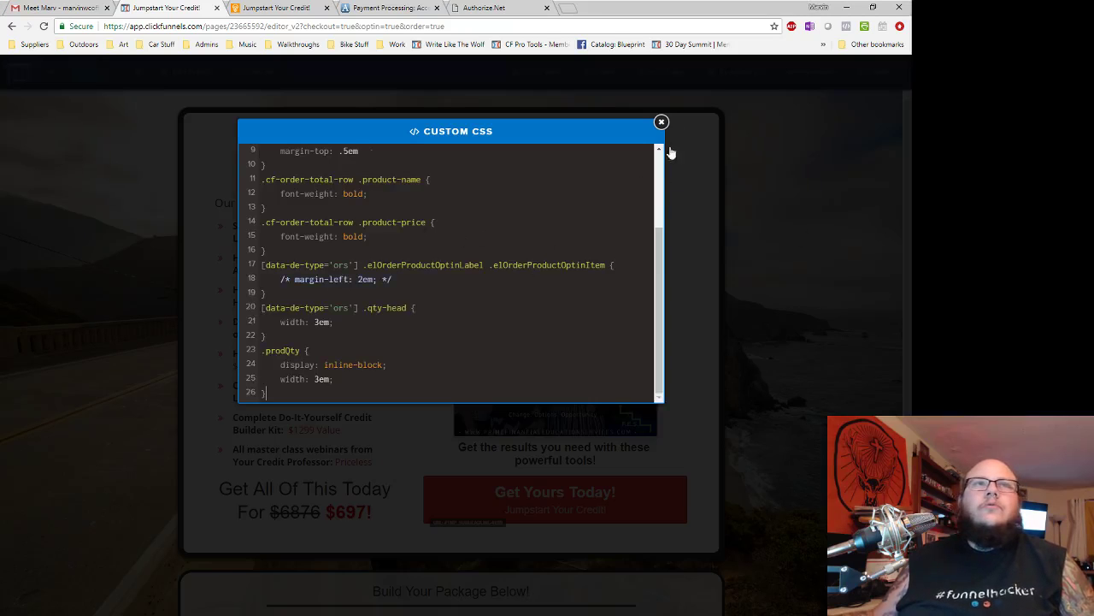
{"action": "left_click", "coordinate": [661, 122]}
{"action": "left_click", "coordinate": [876, 72]}
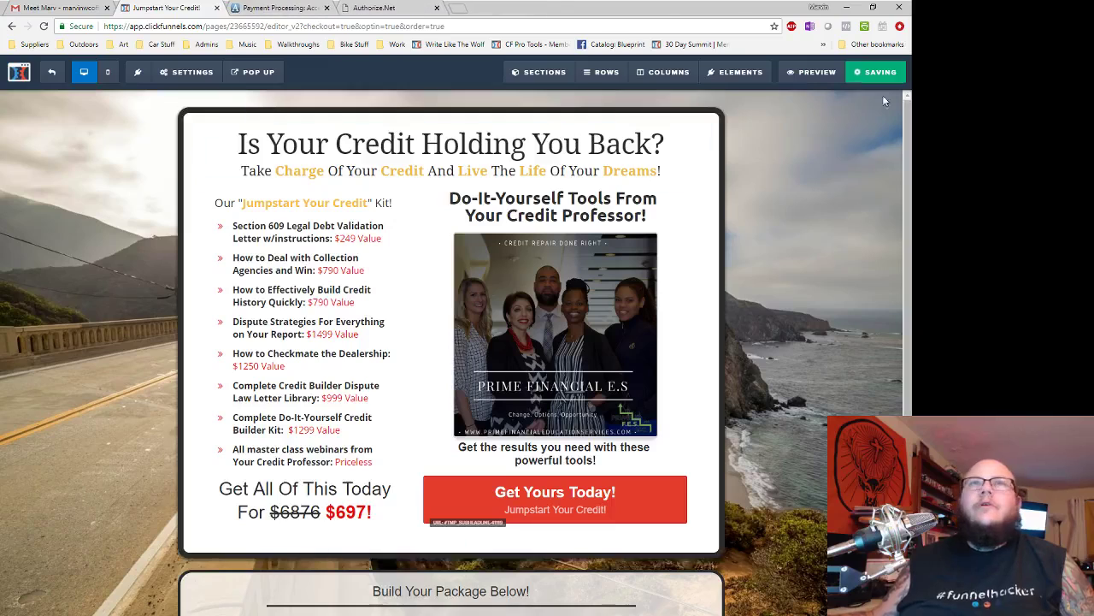
- Preview the saved page and select all three products in the order form to check the order summary and total
{"action": "left_click", "coordinate": [812, 73]}
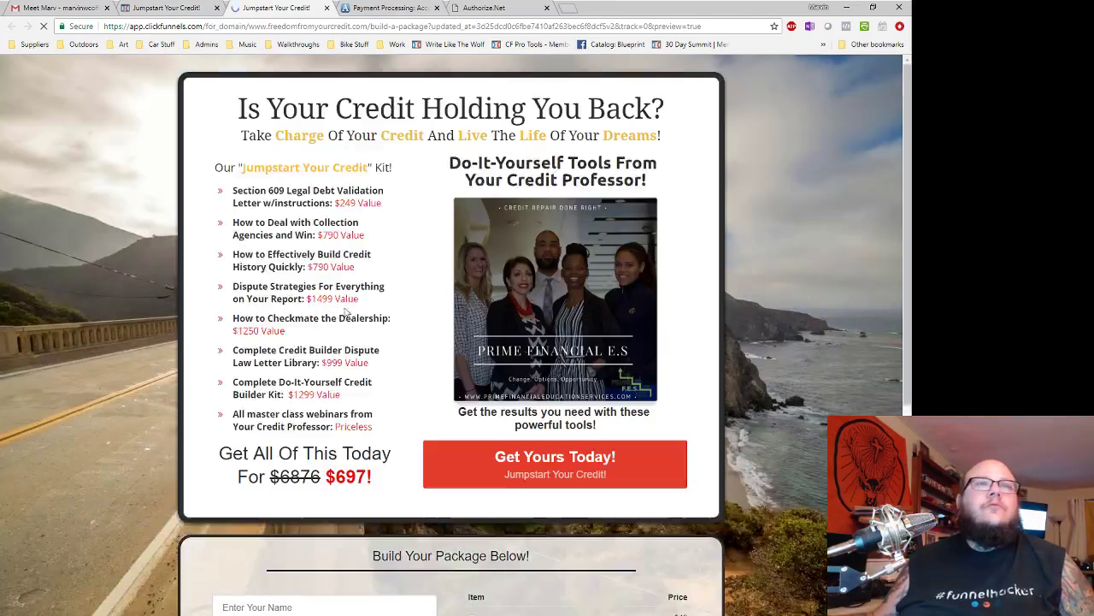
{"action": "scroll", "coordinate": [347, 312], "scroll_direction": "down", "scroll_amount": 4}
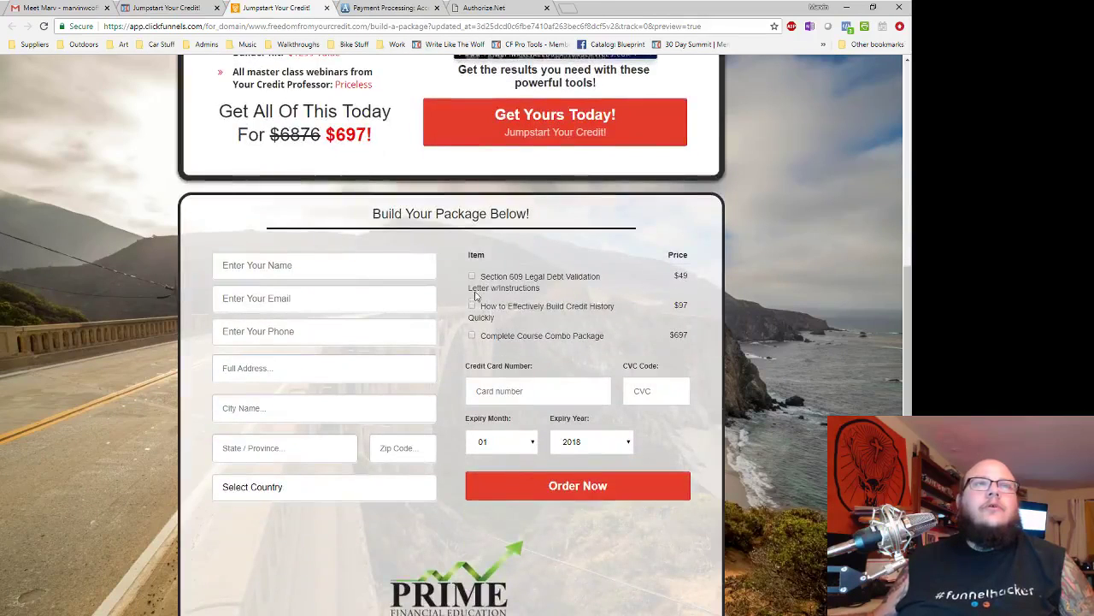
{"action": "left_click", "coordinate": [472, 276]}
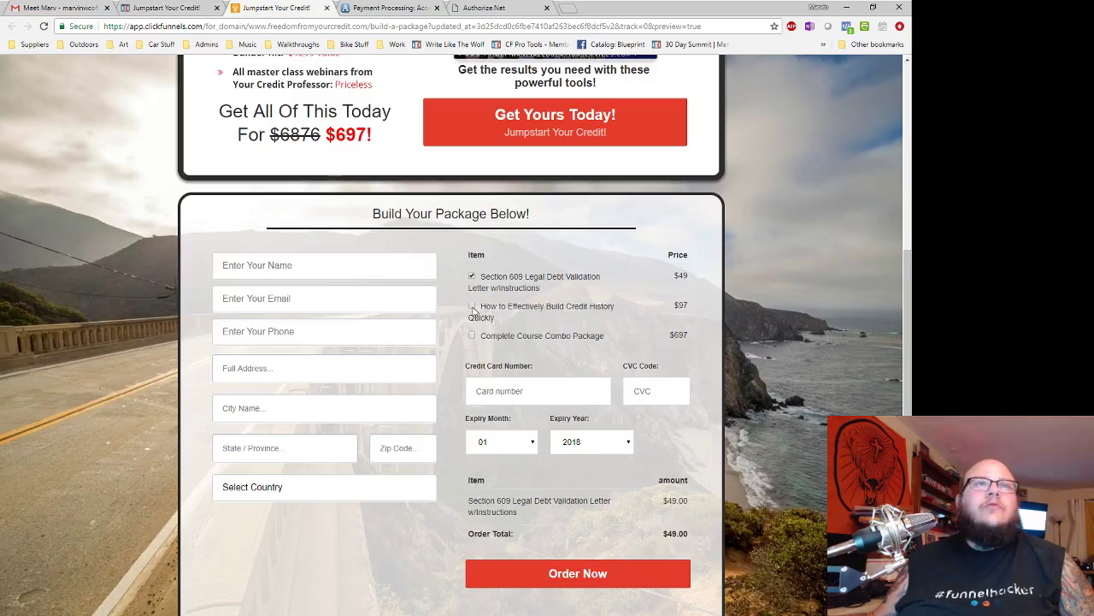
{"action": "left_click", "coordinate": [473, 306]}
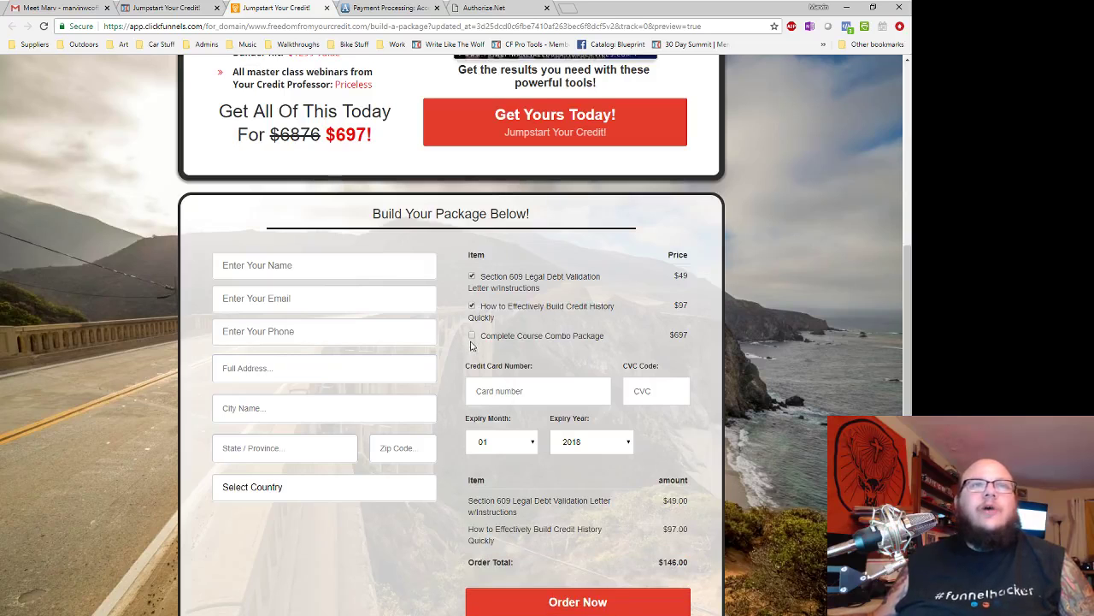
{"action": "left_click", "coordinate": [472, 337]}
{"action": "scroll", "coordinate": [652, 528], "scroll_direction": "down", "scroll_amount": 2}
{"action": "scroll", "coordinate": [653, 528], "scroll_direction": "up", "scroll_amount": 2}
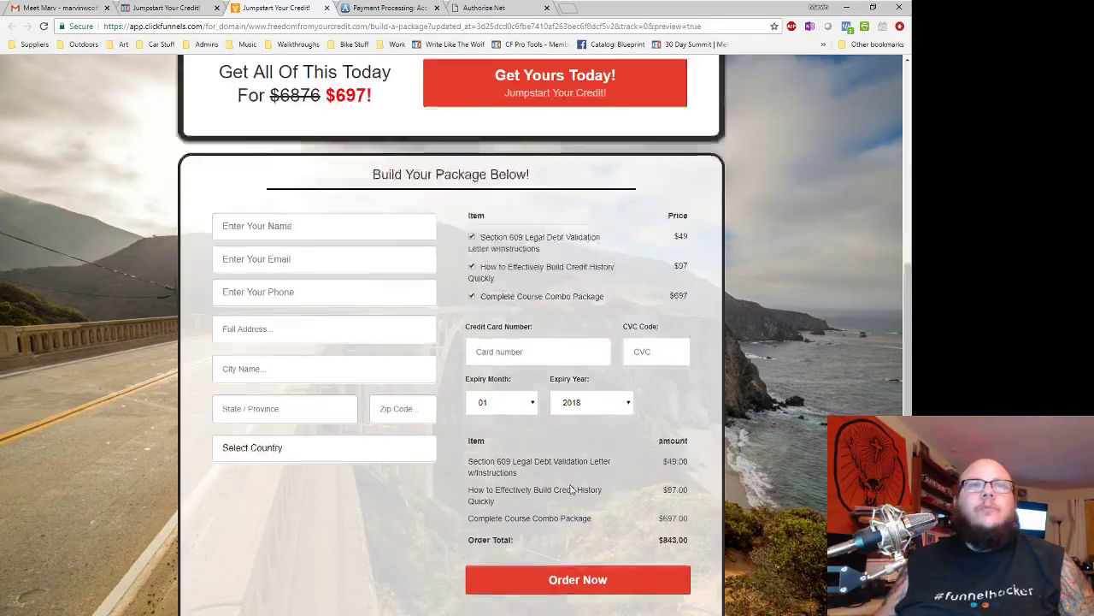
- Test deselecting the credit history and Section 609 products, toggle the Complete Course Combo Package, and review the page with nothing selected
{"action": "left_click", "coordinate": [472, 306]}
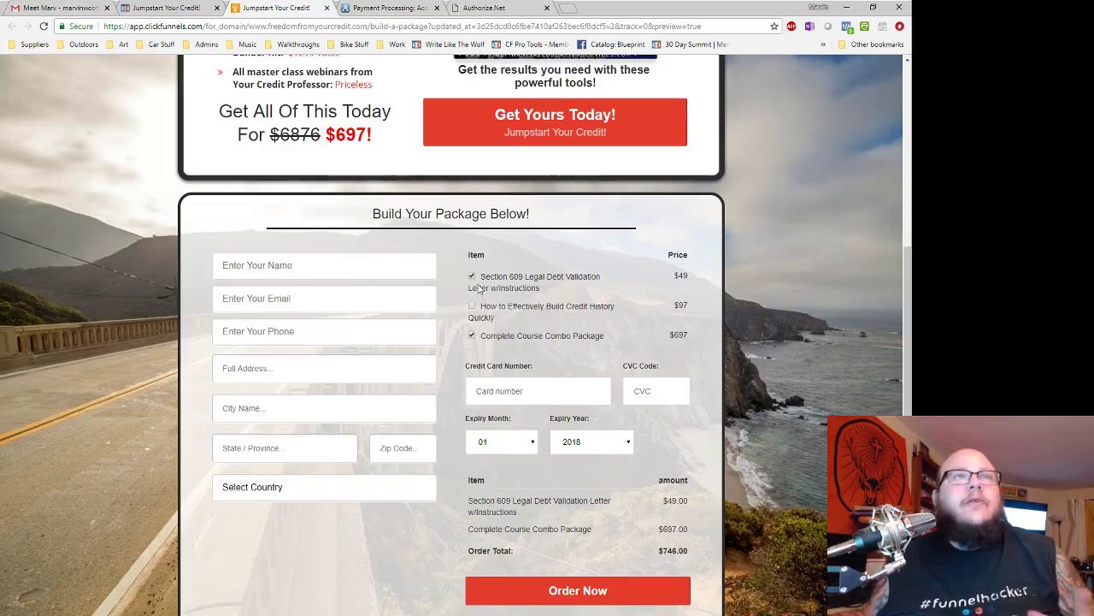
{"action": "left_click", "coordinate": [473, 278]}
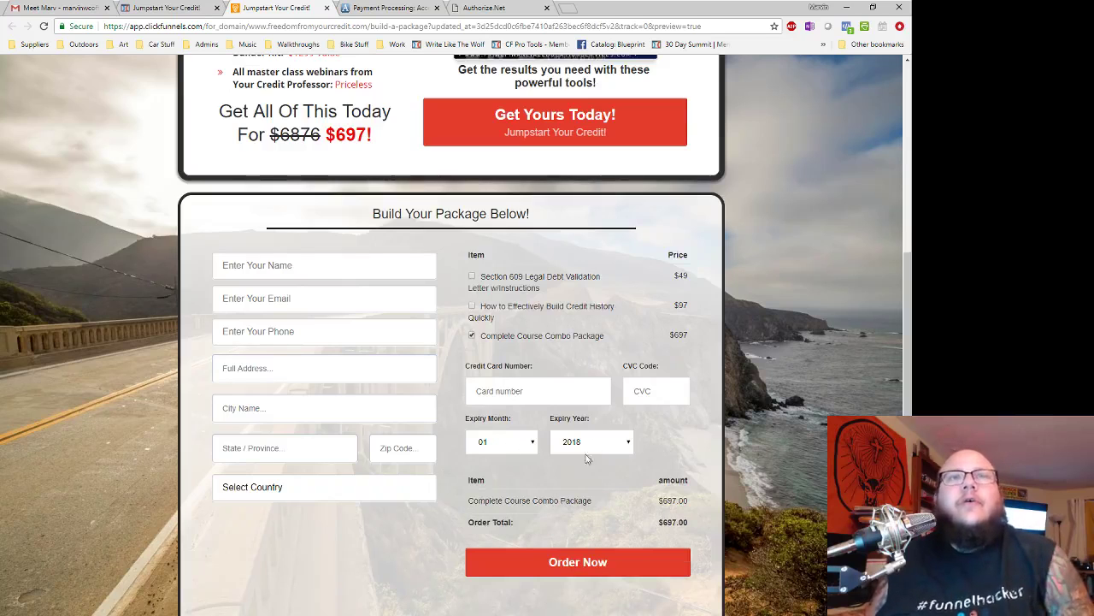
{"action": "scroll", "coordinate": [513, 442], "scroll_direction": "up", "scroll_amount": 3}
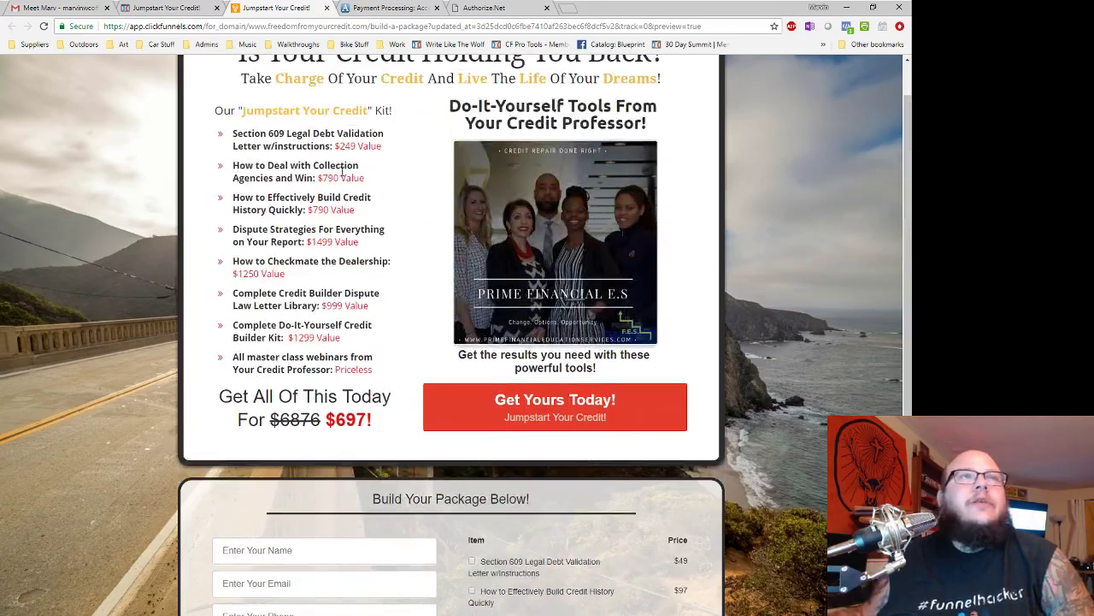
{"action": "scroll", "coordinate": [441, 470], "scroll_direction": "down", "scroll_amount": 1}
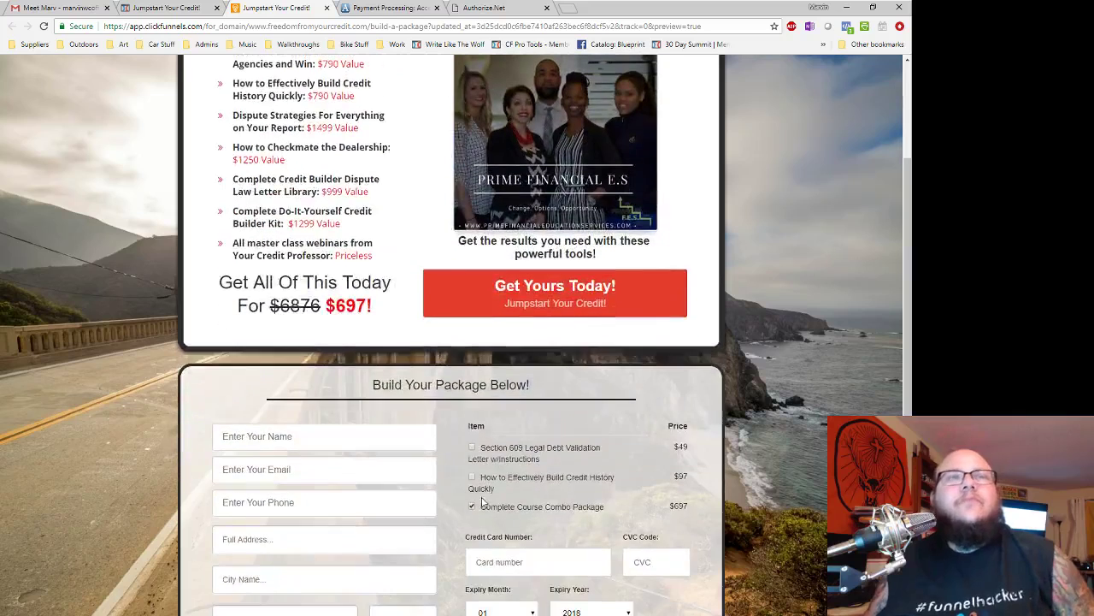
{"action": "scroll", "coordinate": [482, 503], "scroll_direction": "down", "scroll_amount": 1}
{"action": "left_click", "coordinate": [472, 394]}
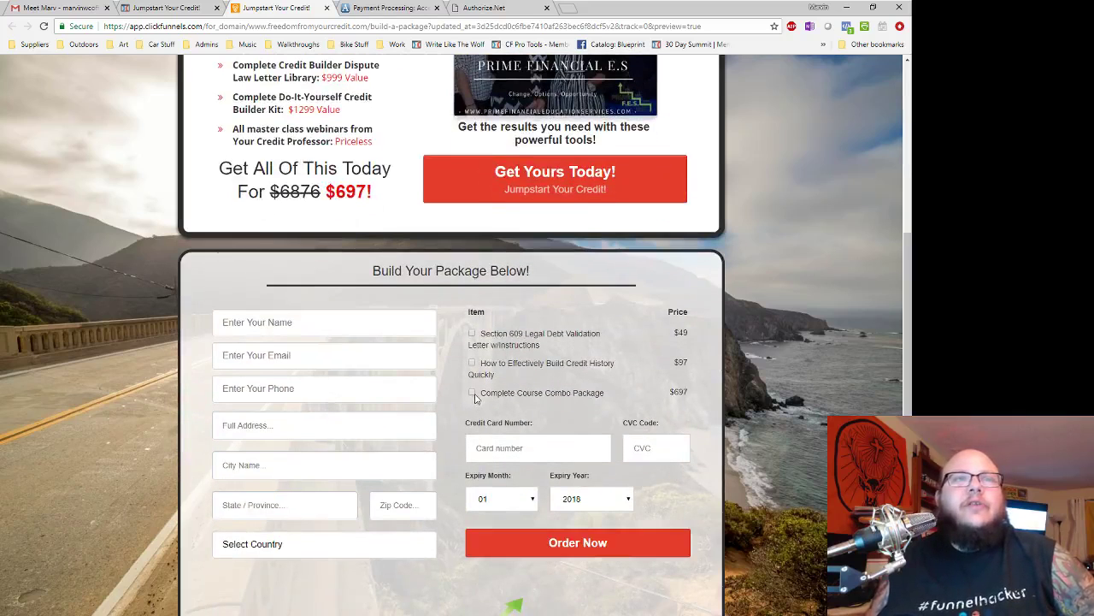
{"action": "left_click", "coordinate": [472, 394]}
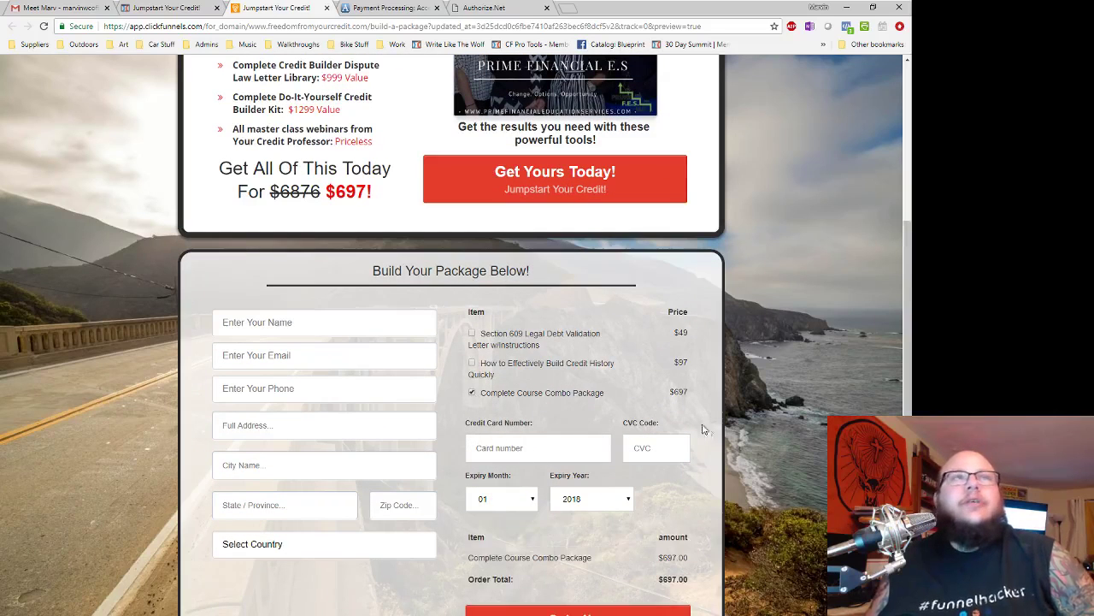
{"action": "left_click", "coordinate": [472, 394]}
{"action": "scroll", "coordinate": [532, 505], "scroll_direction": "up", "scroll_amount": 2}
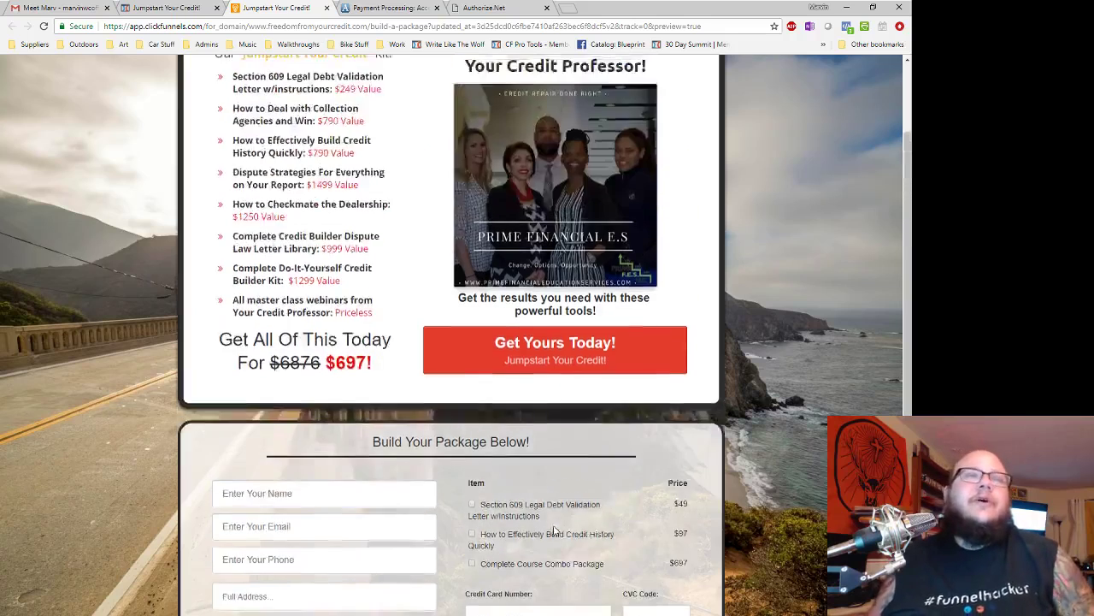
{"action": "scroll", "coordinate": [526, 508], "scroll_direction": "down", "scroll_amount": 3}
{"action": "scroll", "coordinate": [517, 515], "scroll_direction": "up", "scroll_amount": 1}
{"action": "scroll", "coordinate": [516, 515], "scroll_direction": "up", "scroll_amount": 4}
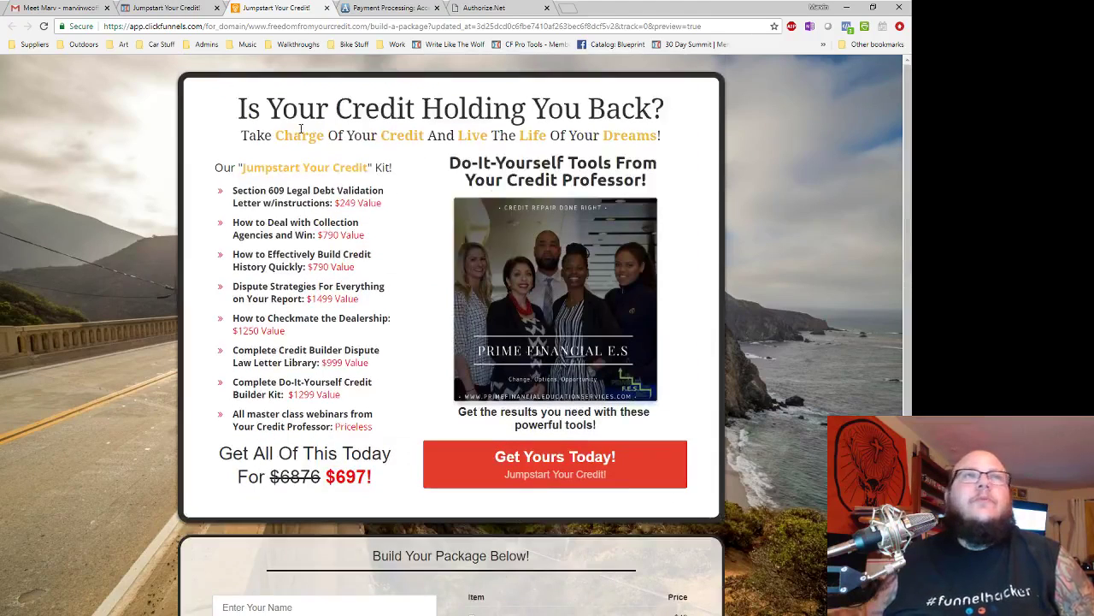
- Close the preview, save the Build A Package page and exit its editor
{"action": "left_click", "coordinate": [326, 7]}
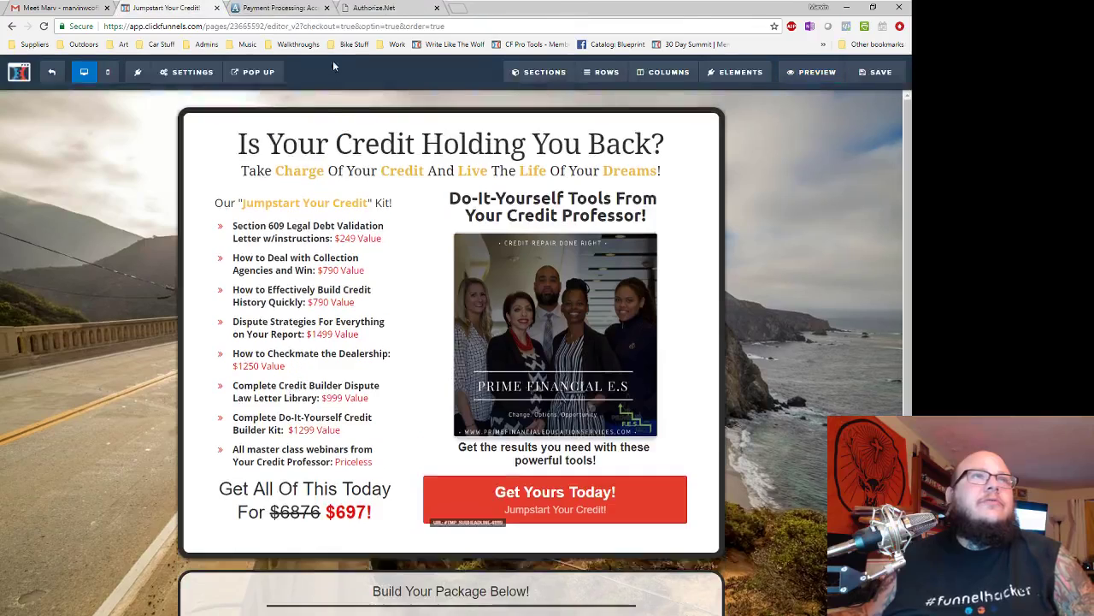
{"action": "left_click", "coordinate": [876, 71]}
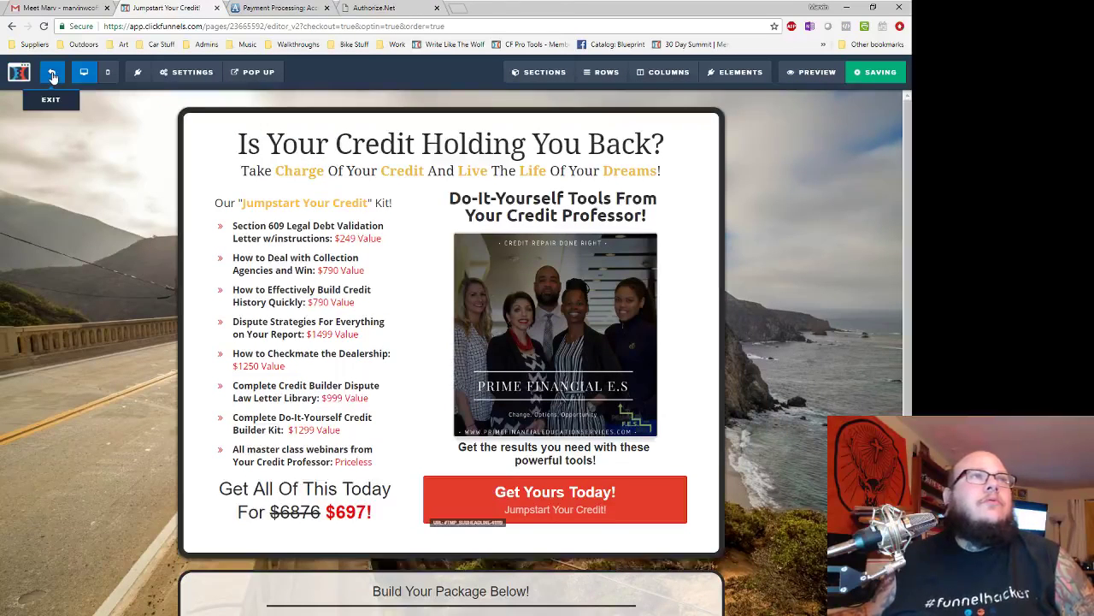
{"action": "key", "text": "F5"}
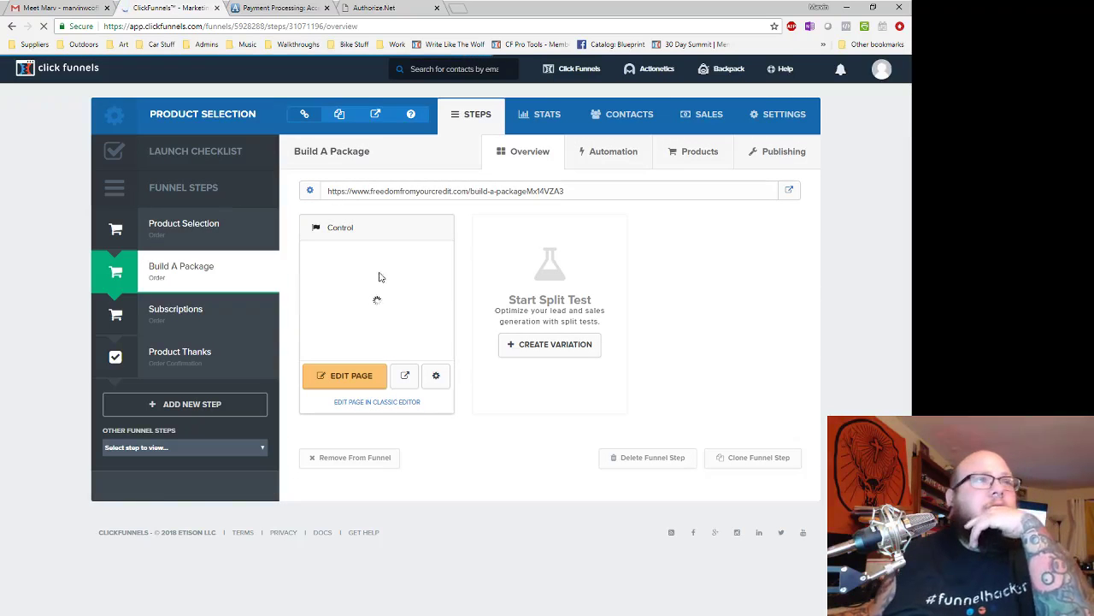
- Open the Subscriptions step's page for editing and delete its "Is Your Credit Holding You Back?" section
{"action": "left_click", "coordinate": [192, 306]}
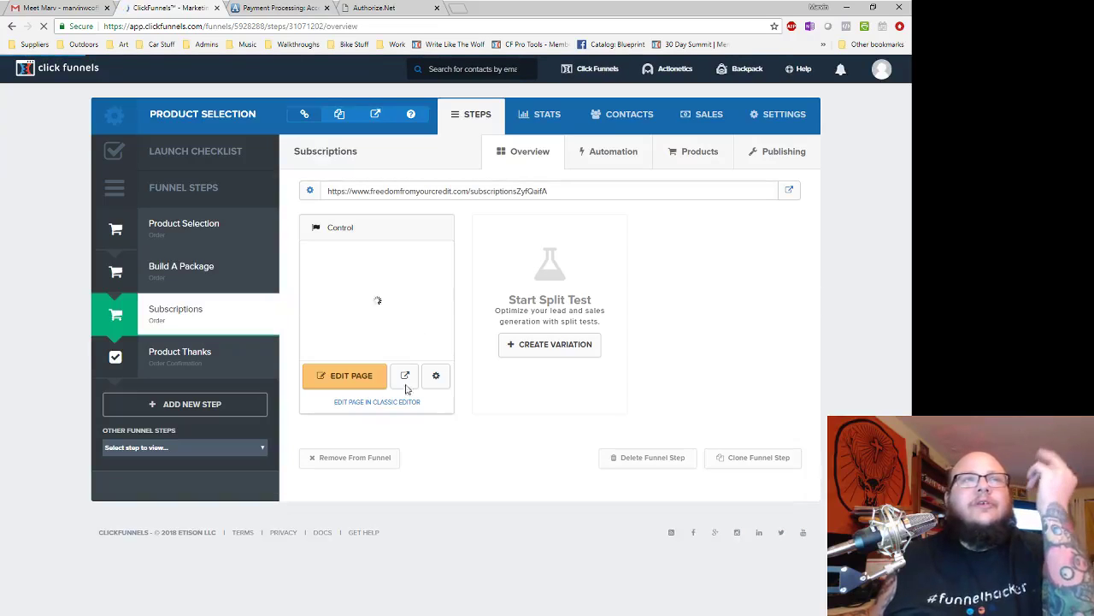
{"action": "left_click", "coordinate": [339, 380]}
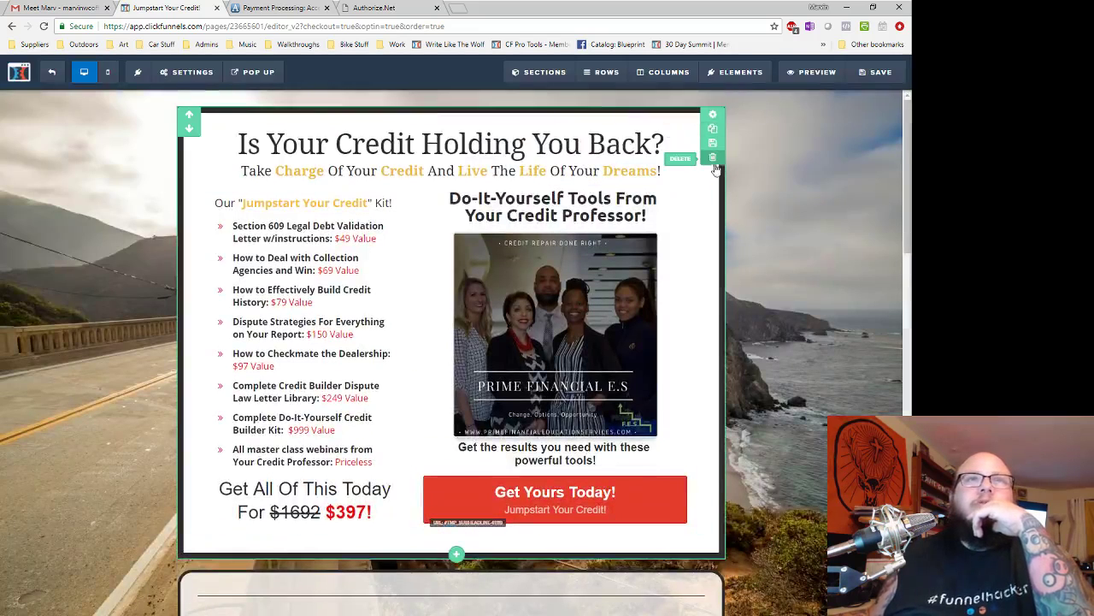
{"action": "left_click", "coordinate": [712, 157]}
{"action": "left_click", "coordinate": [512, 91]}
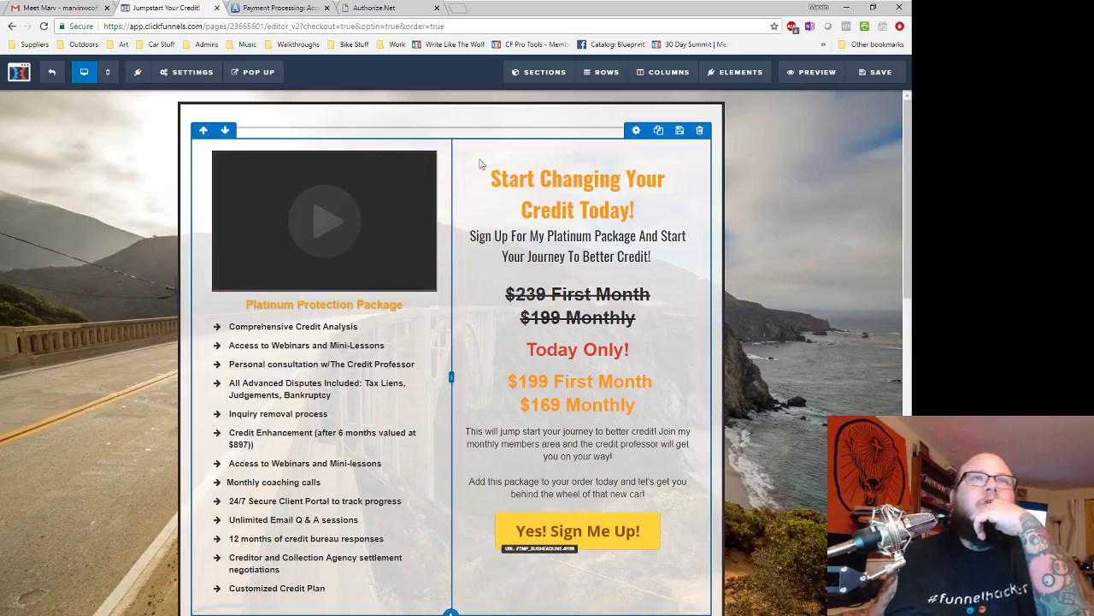
- Review the Platinum, Gold and order form sections, and clone the Platinum Protection Package section
{"action": "scroll", "coordinate": [603, 287], "scroll_direction": "down", "scroll_amount": 8}
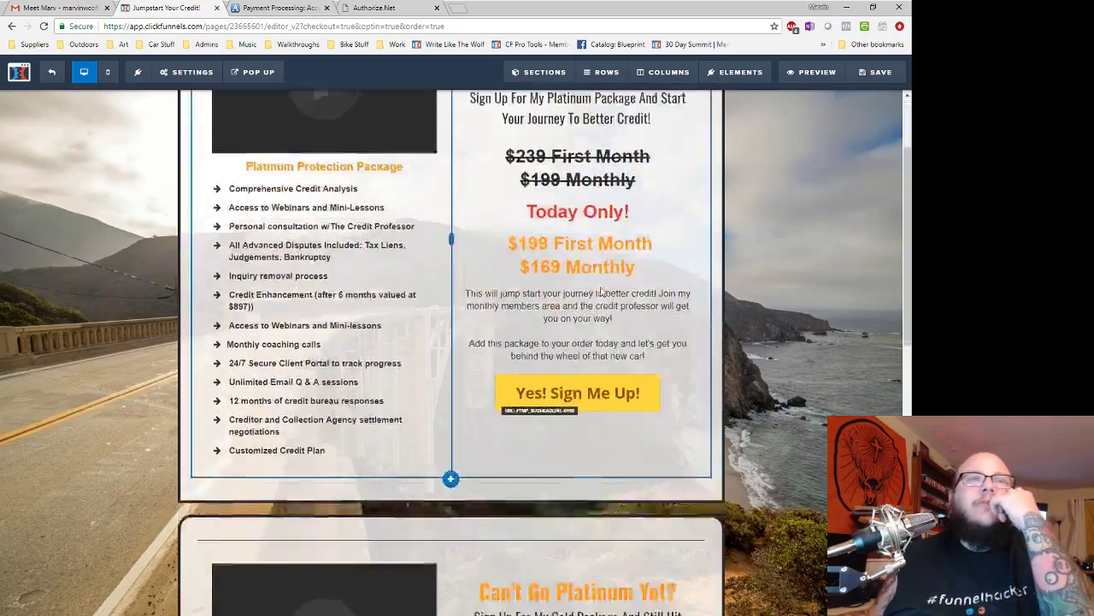
{"action": "scroll", "coordinate": [610, 284], "scroll_direction": "down", "scroll_amount": 2}
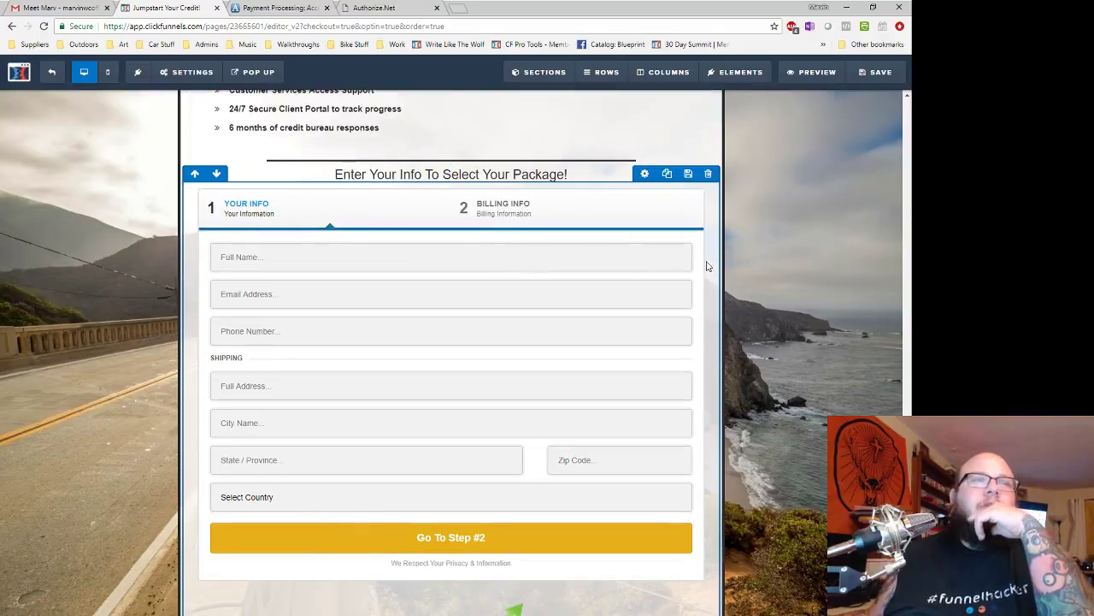
{"action": "scroll", "coordinate": [554, 261], "scroll_direction": "down", "scroll_amount": 1}
{"action": "scroll", "coordinate": [642, 329], "scroll_direction": "up", "scroll_amount": 3}
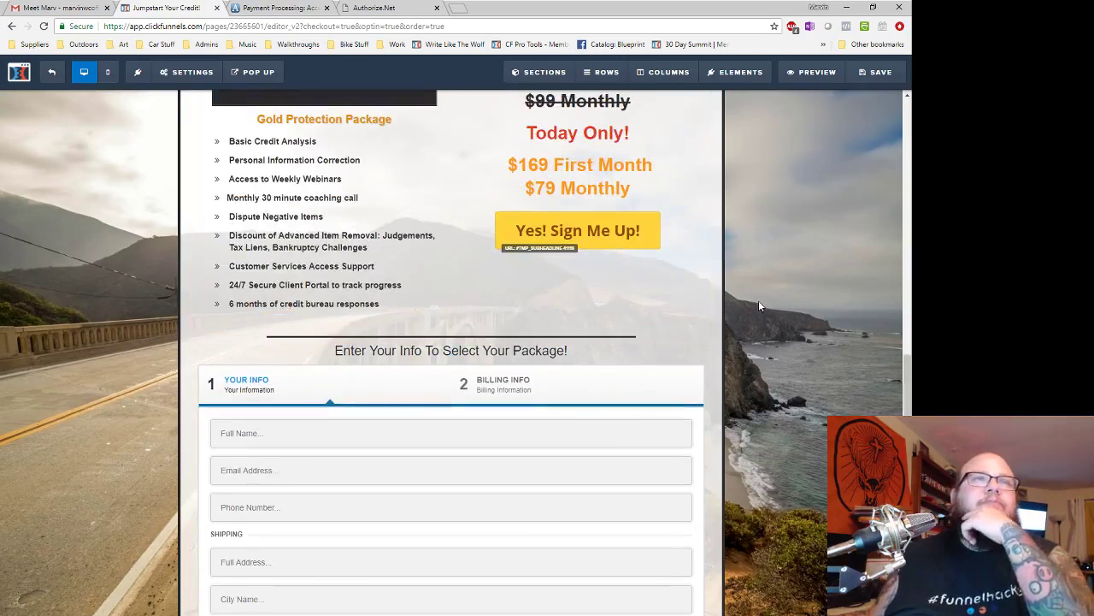
{"action": "scroll", "coordinate": [705, 305], "scroll_direction": "up", "scroll_amount": 2}
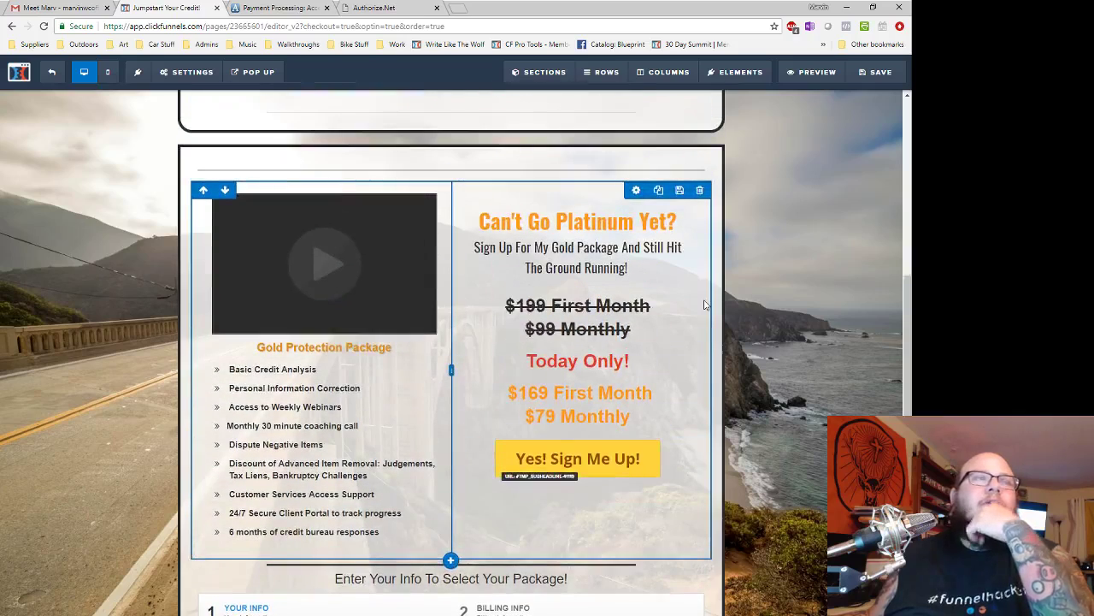
{"action": "scroll", "coordinate": [702, 301], "scroll_direction": "up", "scroll_amount": 5}
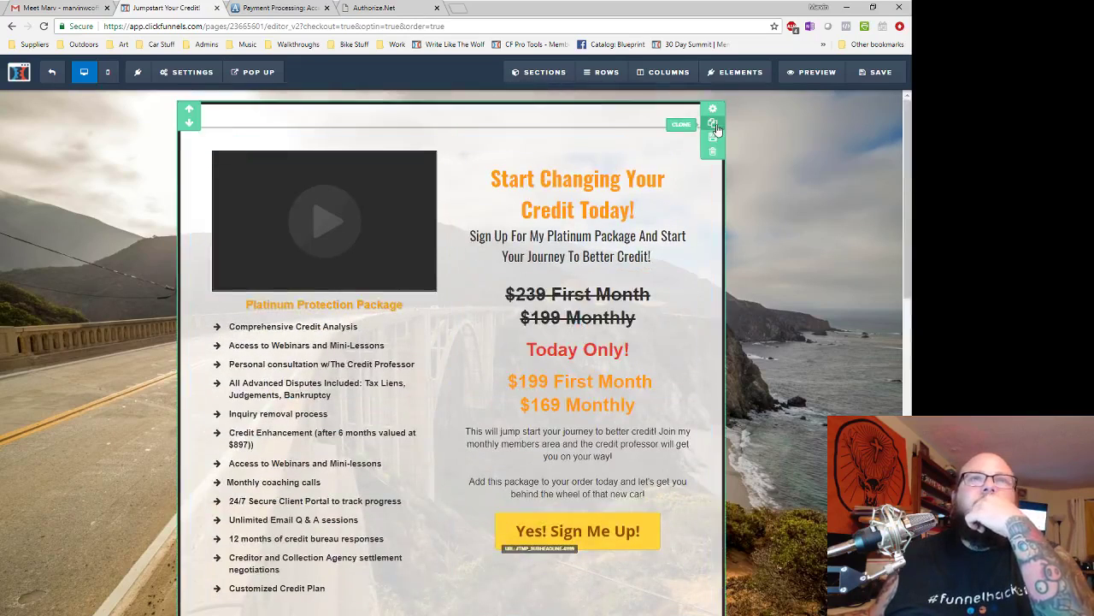
{"action": "left_click", "coordinate": [703, 130]}
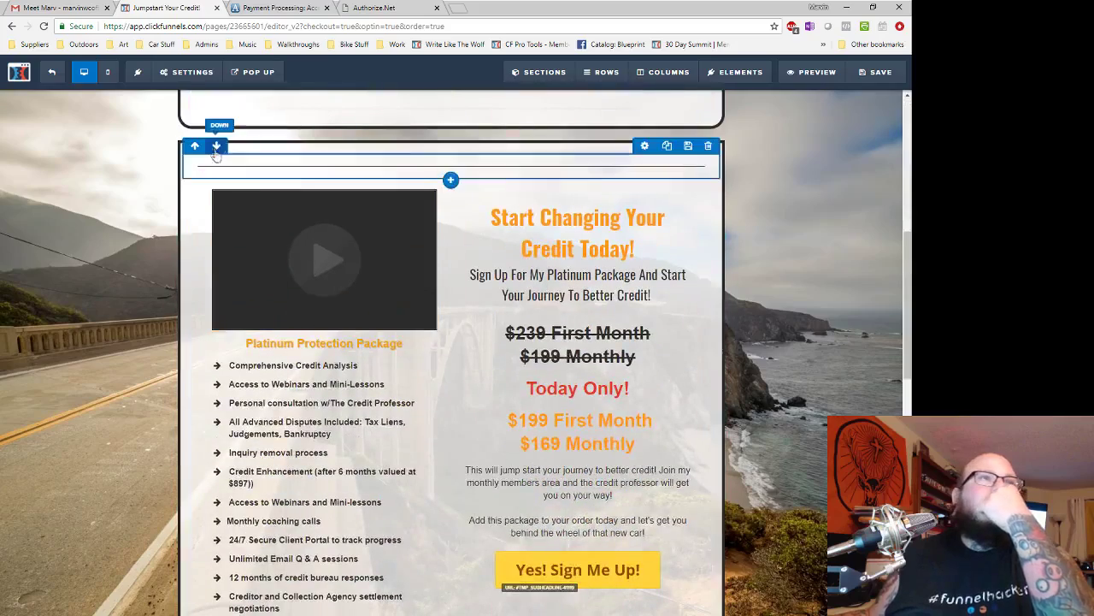
{"action": "left_click", "coordinate": [216, 148]}
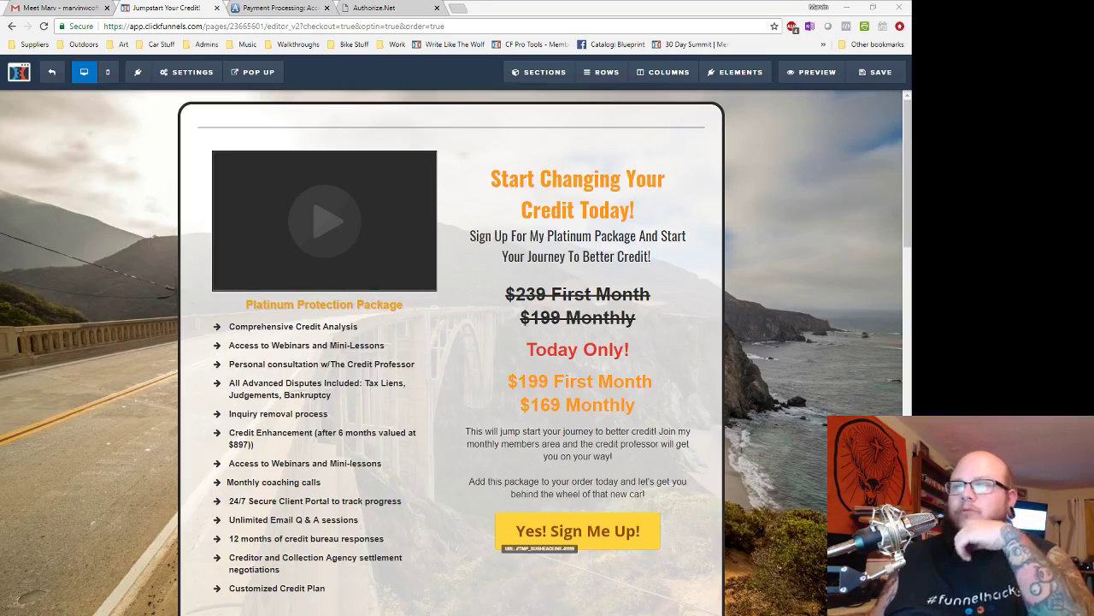
- Change the heading under the first section's video to "Diamond Protection Package"
{"action": "left_click", "coordinate": [293, 304]}
{"action": "left_click_drag", "start_coordinate": [294, 305], "coordinate": [244, 304]}
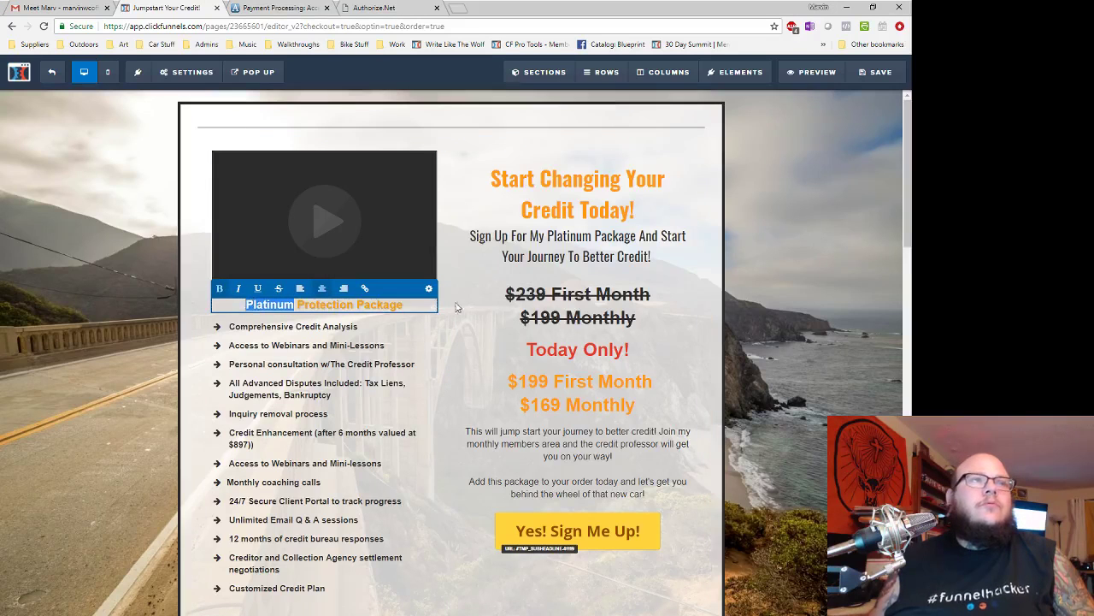
{"action": "type", "text": "Dia"}
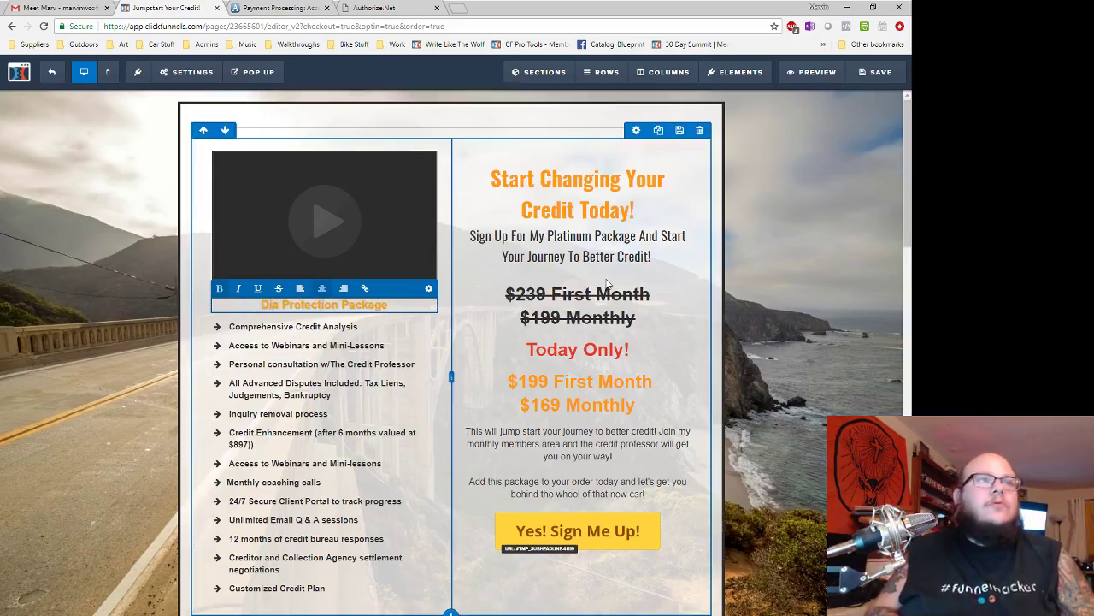
{"action": "type", "text": "mond"}
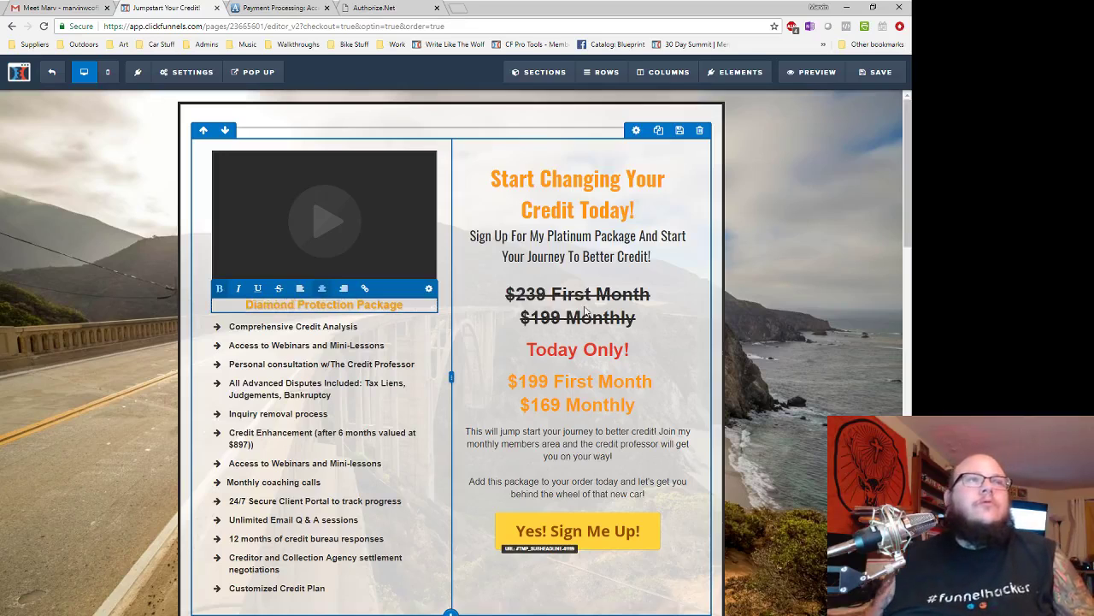
{"action": "key", "text": "Escape"}
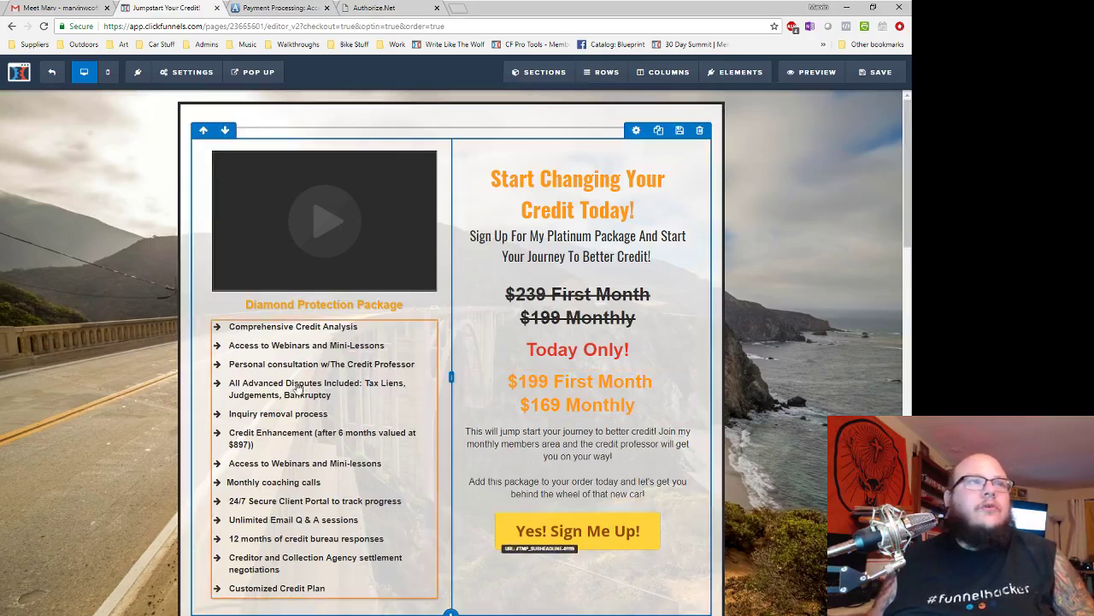
- Replace the first two Diamond package bullets with "Unlimited Disputes" and "Customized Credit Audit for Consumer Law violations"
{"action": "left_click", "coordinate": [355, 332]}
{"action": "left_click_drag", "start_coordinate": [358, 328], "coordinate": [229, 327]}
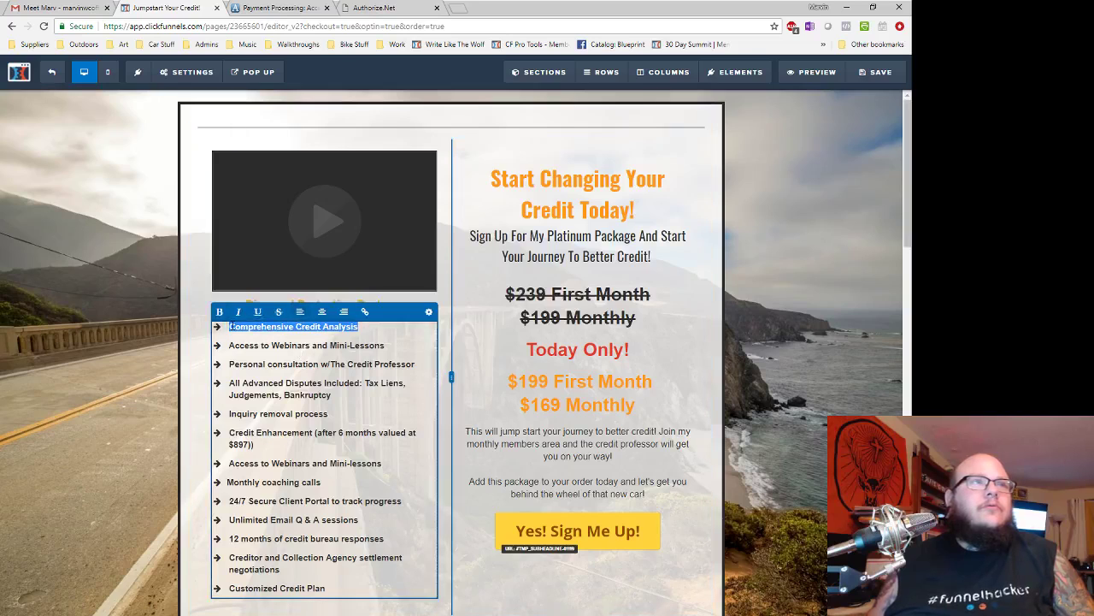
{"action": "type", "text": "Unlimited Disputes"}
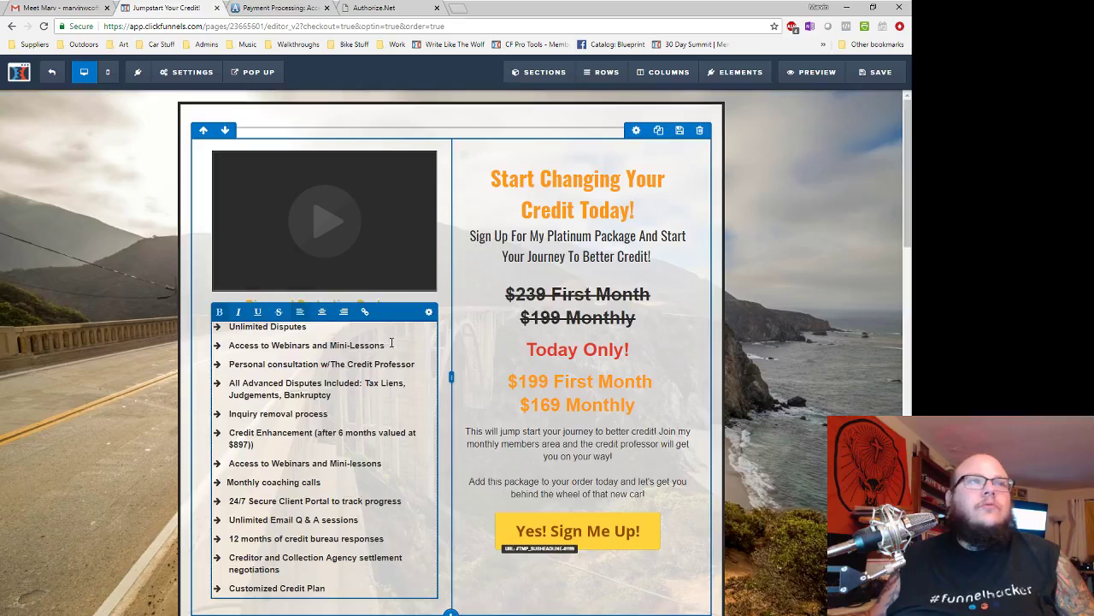
{"action": "left_click_drag", "start_coordinate": [391, 343], "coordinate": [234, 345]}
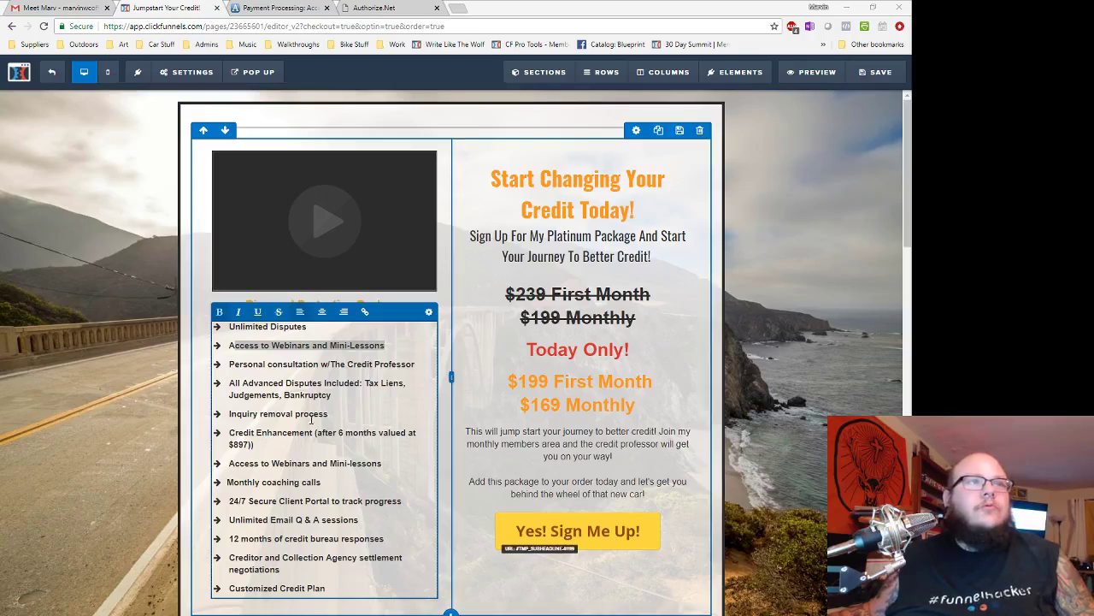
{"action": "left_click", "coordinate": [325, 383]}
{"action": "left_click_drag", "start_coordinate": [387, 345], "coordinate": [228, 346]}
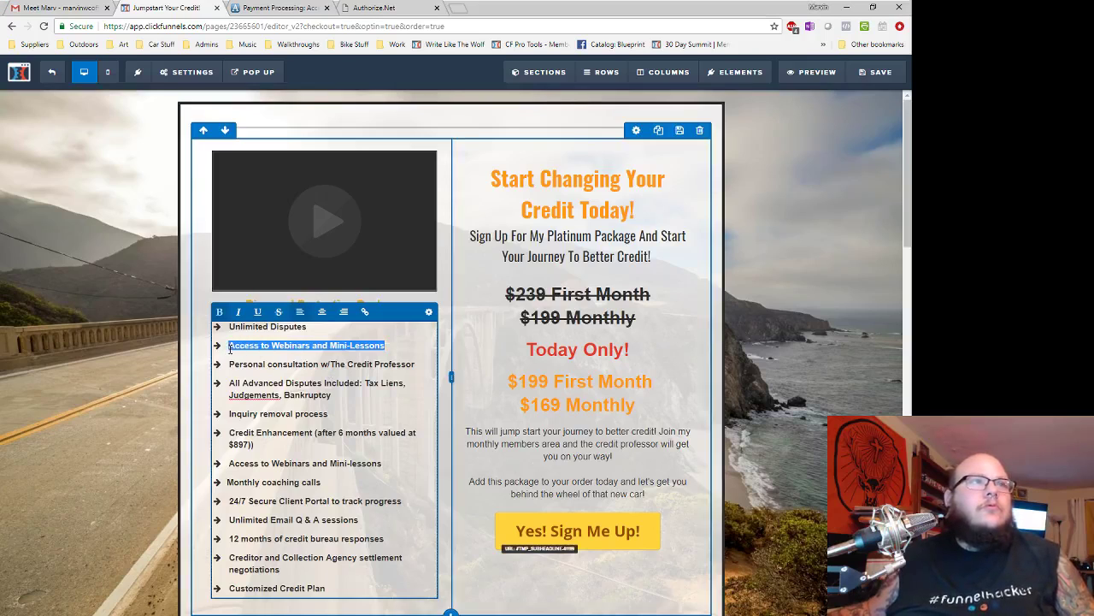
{"action": "type", "text": "Customized Credit Audit for Consumer Law violations"}
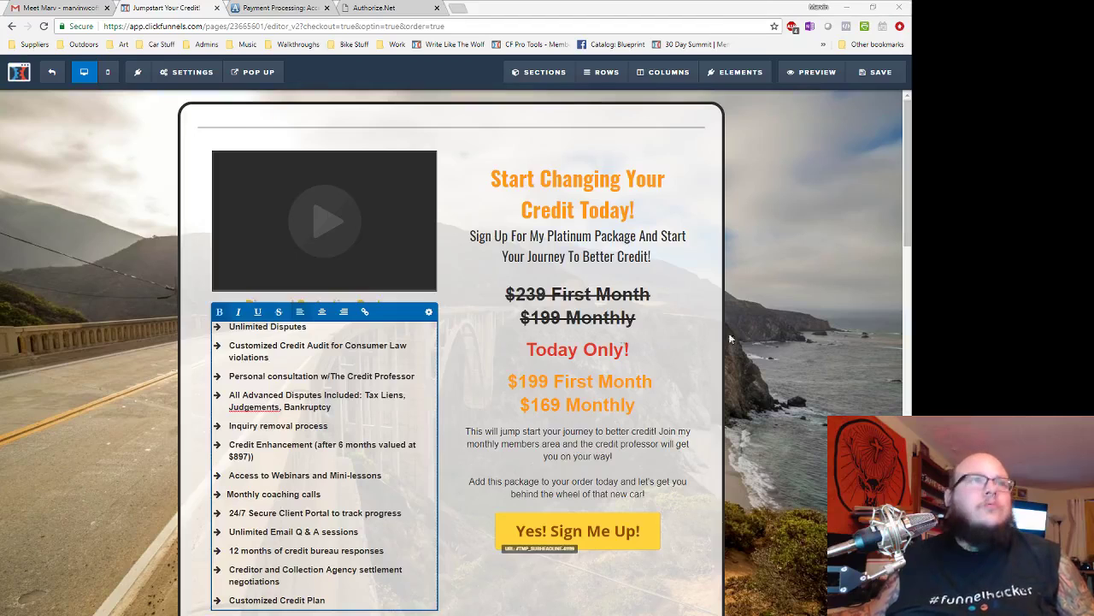
{"action": "left_click", "coordinate": [260, 384]}
{"action": "left_click_drag", "start_coordinate": [228, 376], "coordinate": [417, 377]}
{"action": "type", "text": "@YourCreditProfessor administratively, on your behalf, go after your creditors, the Credit Bureaus, and debt collectors for damages owed to you for any FCRA or FDCPA violations Free Business Credit Consultation"}
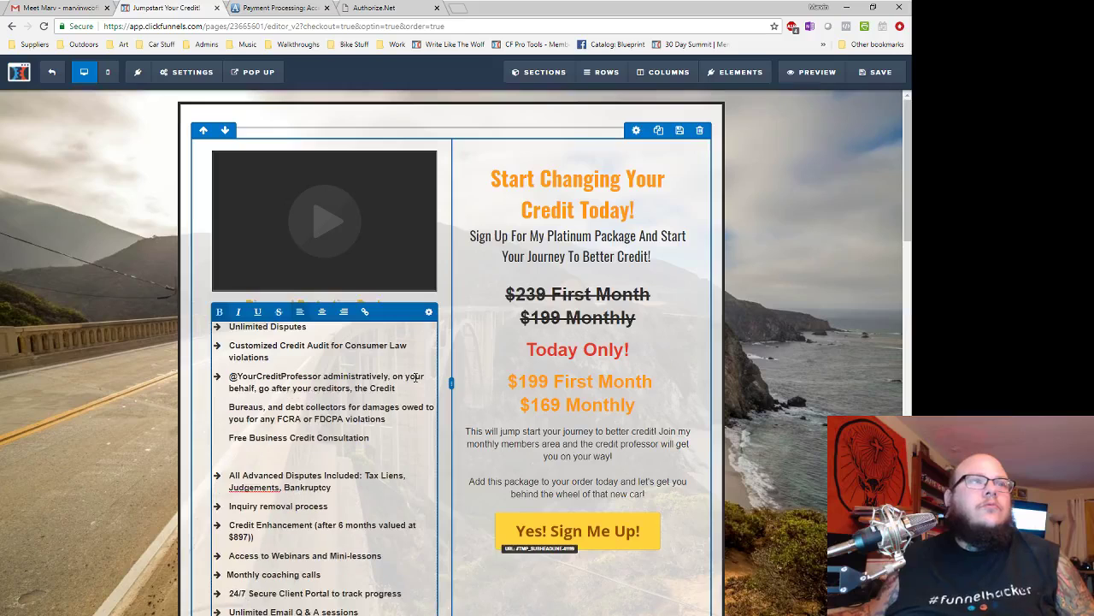
{"action": "key", "text": "BackSpace"}
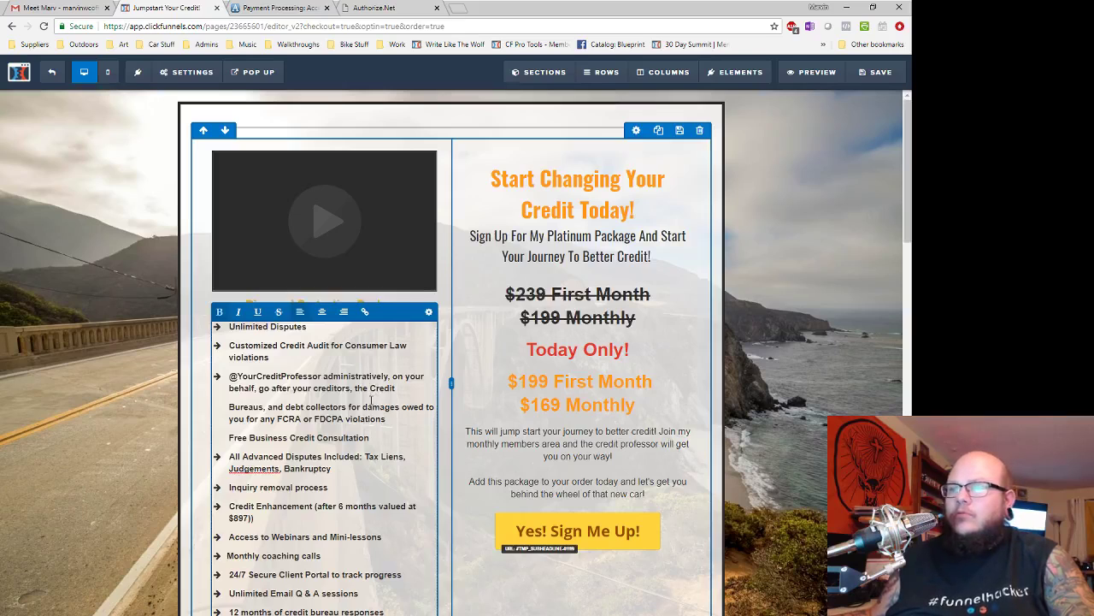
{"action": "left_click", "coordinate": [398, 387]}
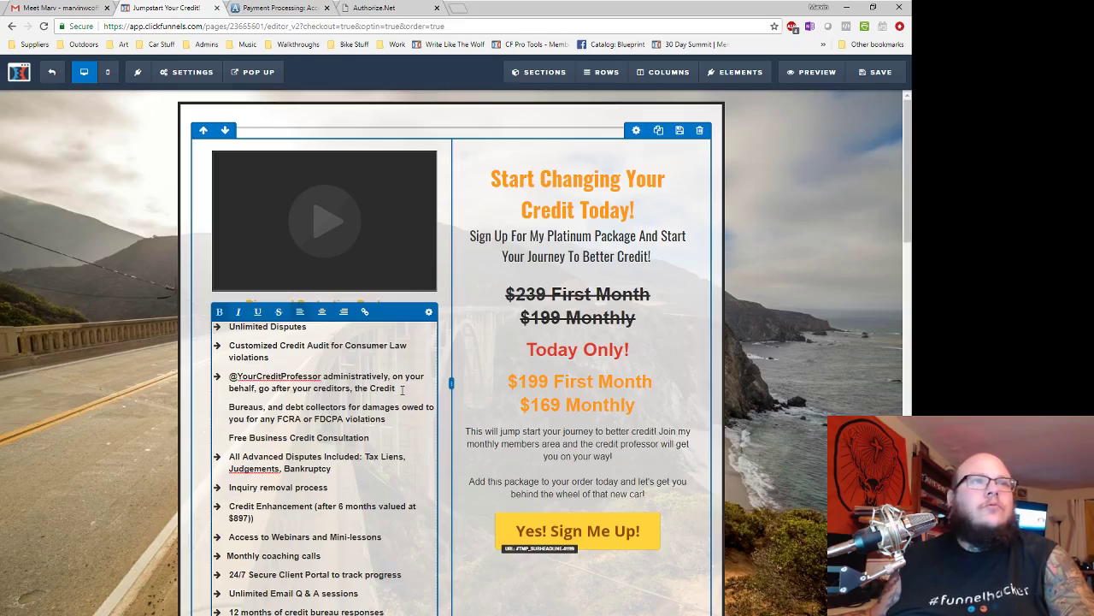
{"action": "key", "text": "Delete"}
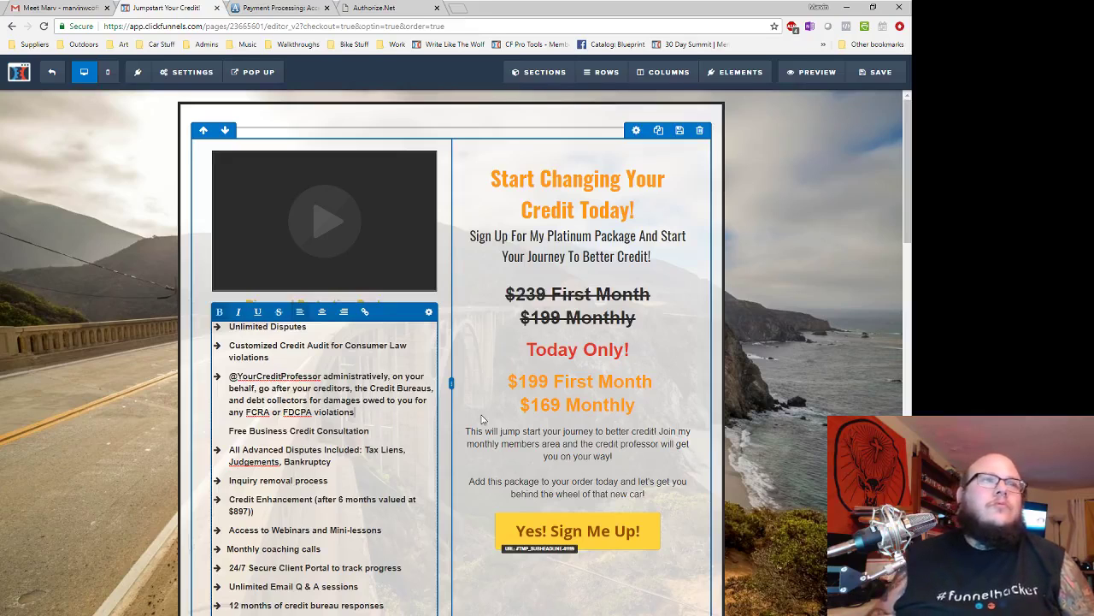
{"action": "key", "text": "Delete"}
{"action": "key", "text": "Return"}
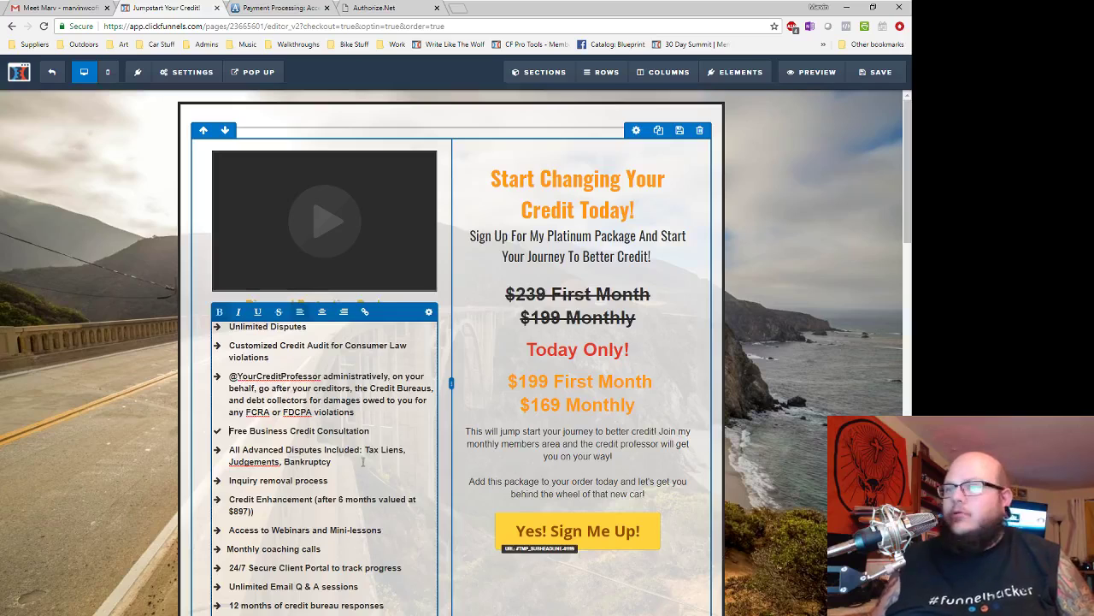
- Copy "Free Business Credit Consultation" over the "All Advanced Disputes Included" bullet and remove the duplicate checkmark bullet above it
{"action": "left_click_drag", "start_coordinate": [374, 433], "coordinate": [231, 432]}
{"action": "key", "text": "ctrl+c"}
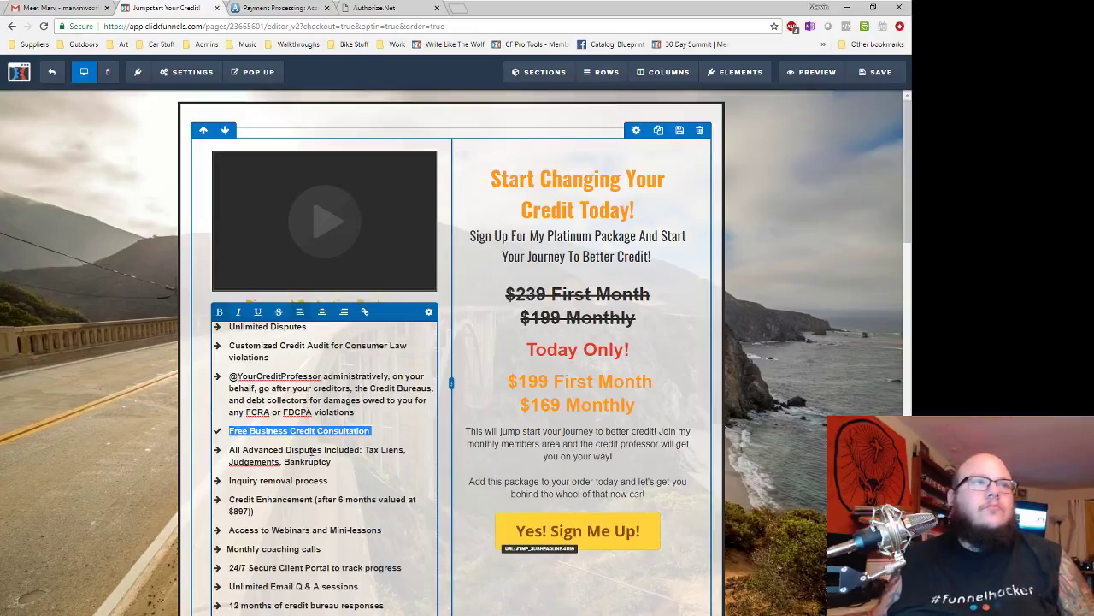
{"action": "left_click_drag", "start_coordinate": [331, 462], "coordinate": [229, 450]}
{"action": "key", "text": "ctrl+v"}
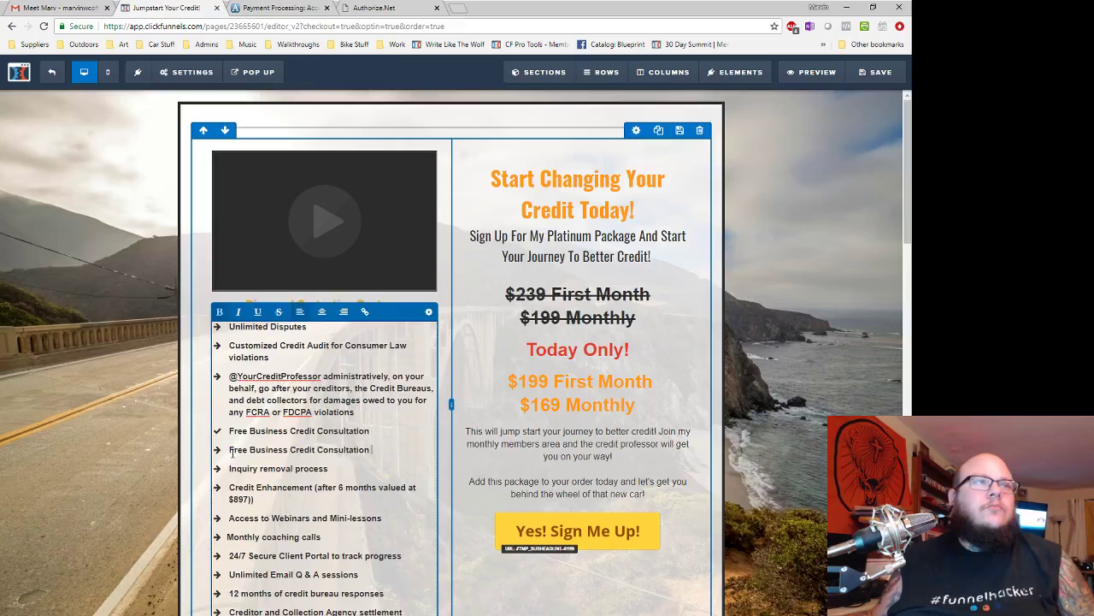
{"action": "left_click_drag", "start_coordinate": [372, 432], "coordinate": [226, 431]}
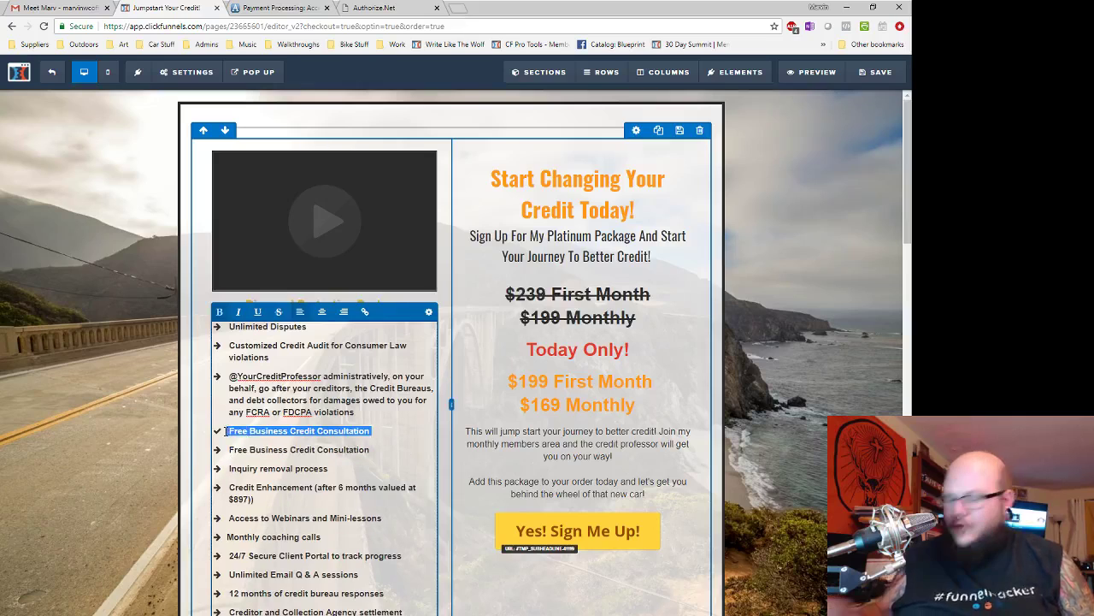
{"action": "key", "text": "BackSpace"}
{"action": "key", "text": "BackSpace"}
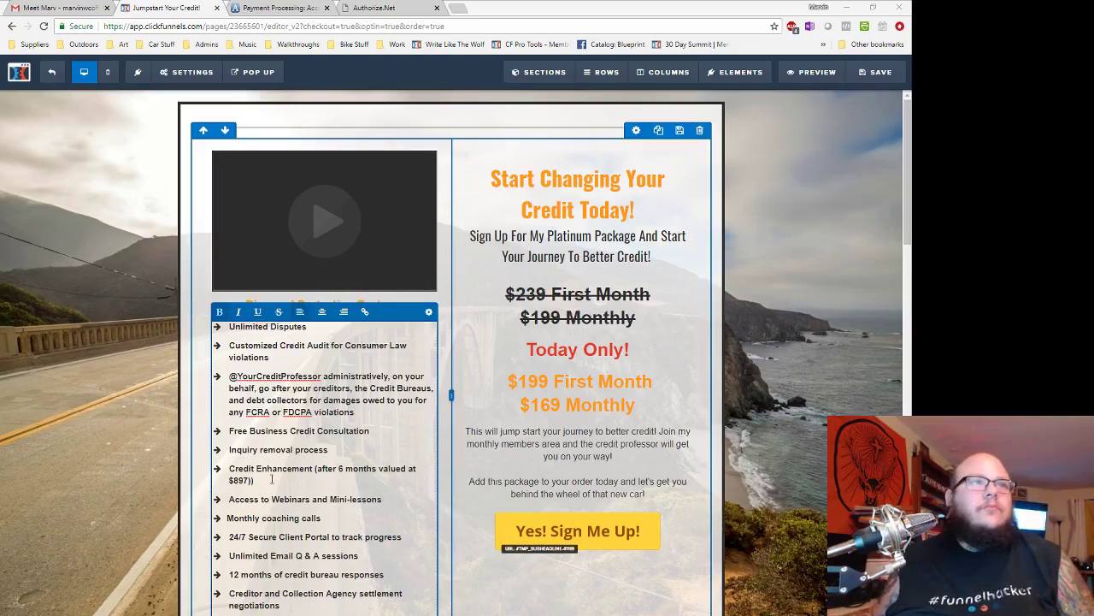
{"action": "left_click_drag", "start_coordinate": [333, 450], "coordinate": [229, 454]}
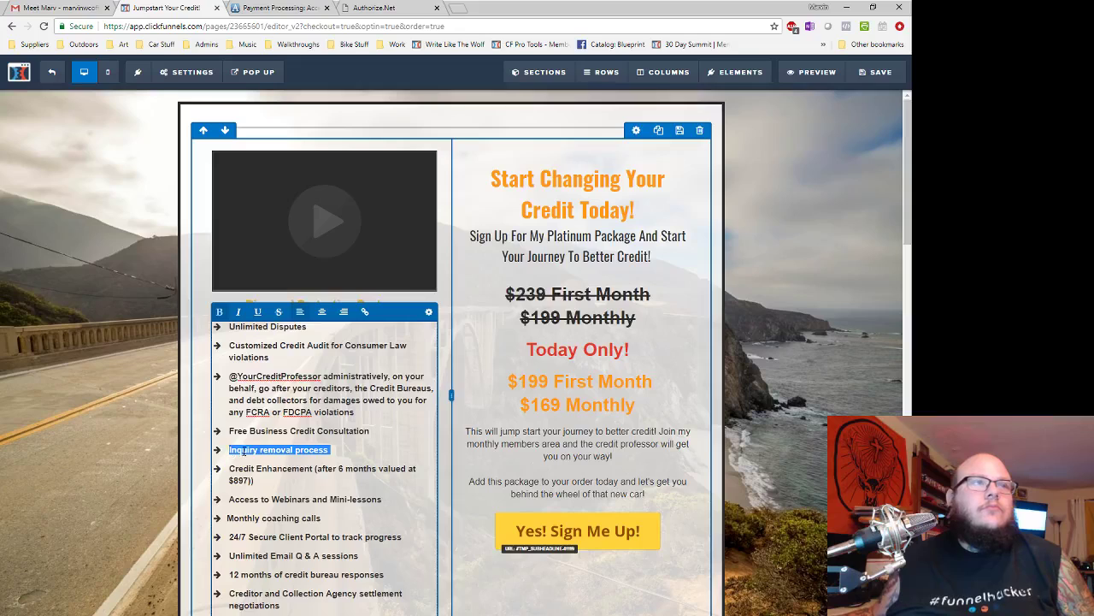
{"action": "type", "text": "Bi-weekly coaching calls with @YourCreditProfessor"}
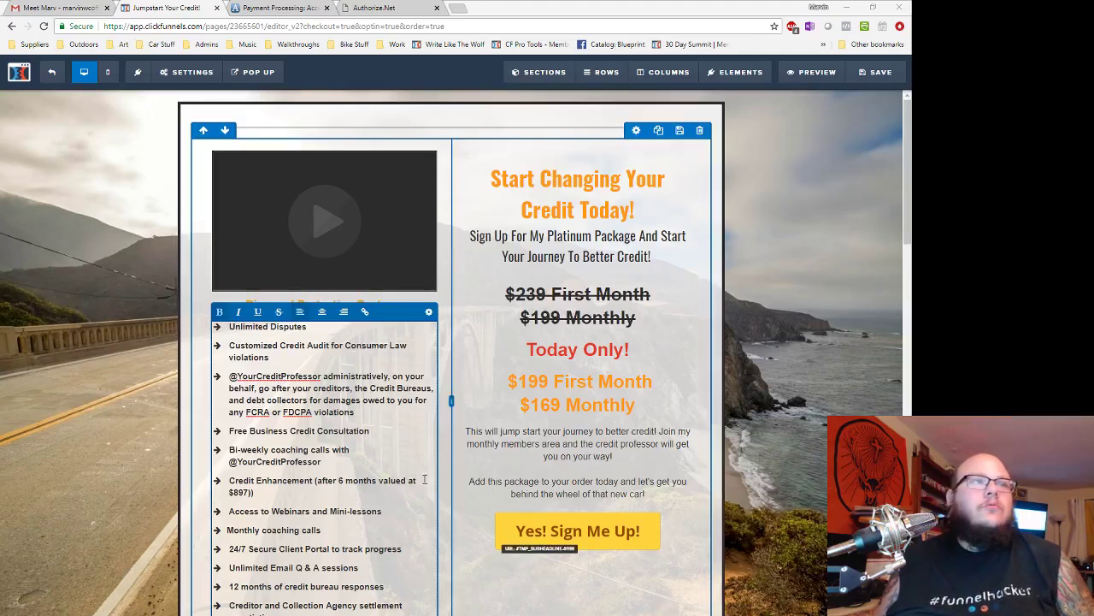
{"action": "left_click_drag", "start_coordinate": [271, 494], "coordinate": [227, 480]}
{"action": "type", "text": "Unlimited advanced disputes included (including legal demand letters to debt collectors)"}
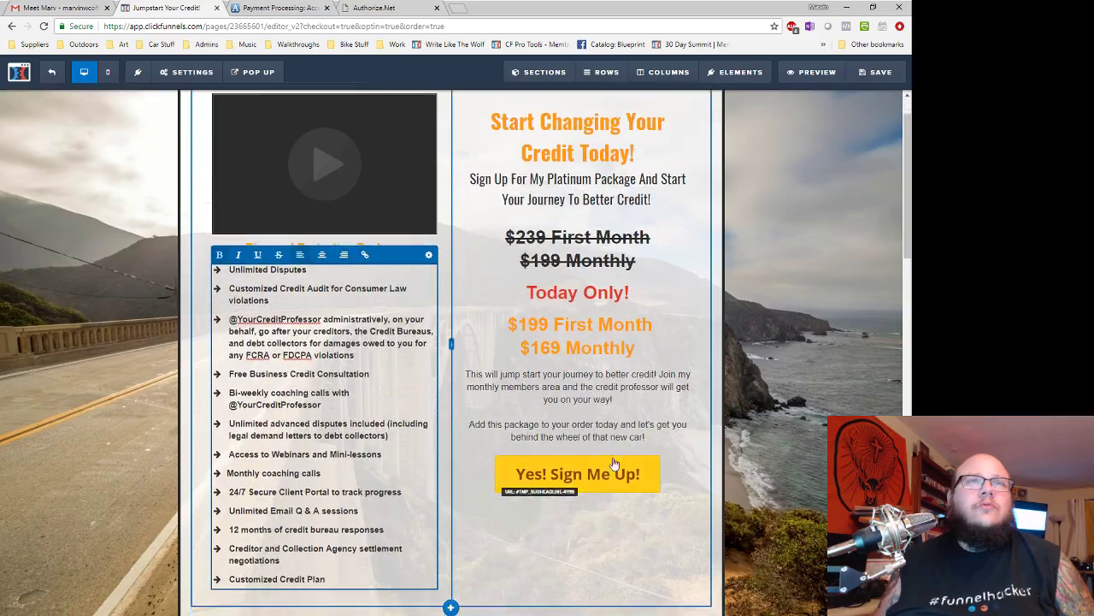
{"action": "scroll", "coordinate": [612, 463], "scroll_direction": "down", "scroll_amount": 1}
{"action": "scroll", "coordinate": [609, 462], "scroll_direction": "up", "scroll_amount": 1}
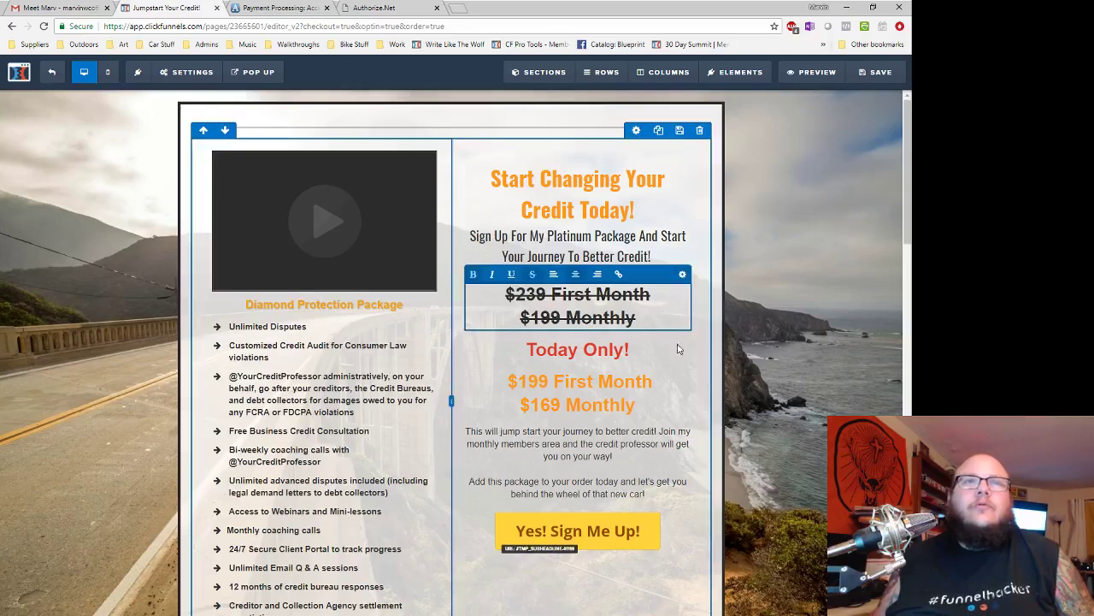
- Delete the struck-through price, the "Today Only!" line and the "$199 First Month $169 Monthly" price from the Diamond offer
{"action": "left_click", "coordinate": [681, 275]}
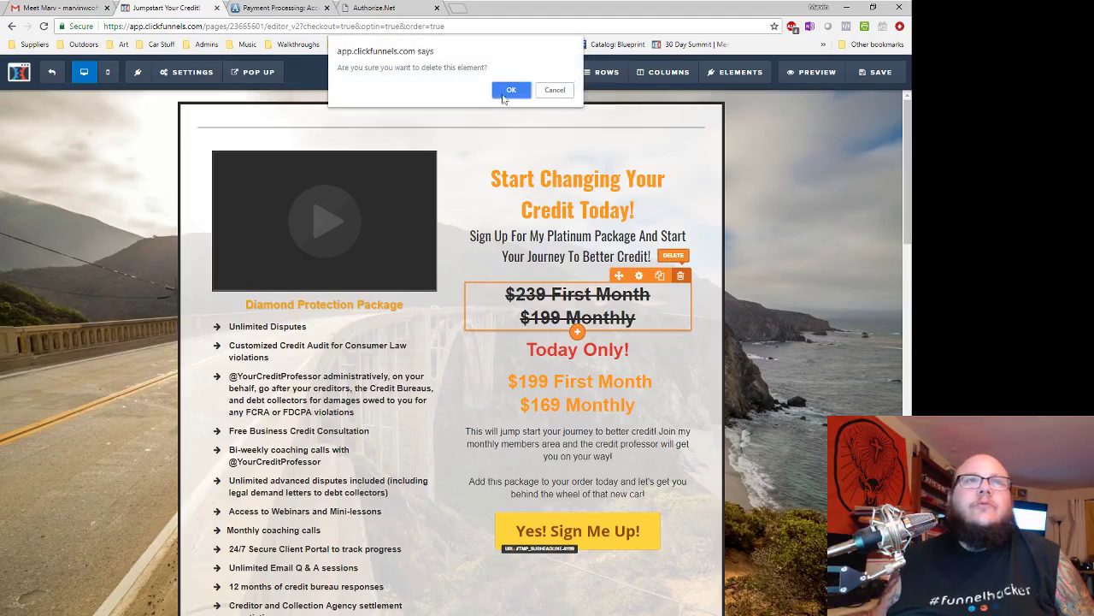
{"action": "left_click", "coordinate": [508, 91]}
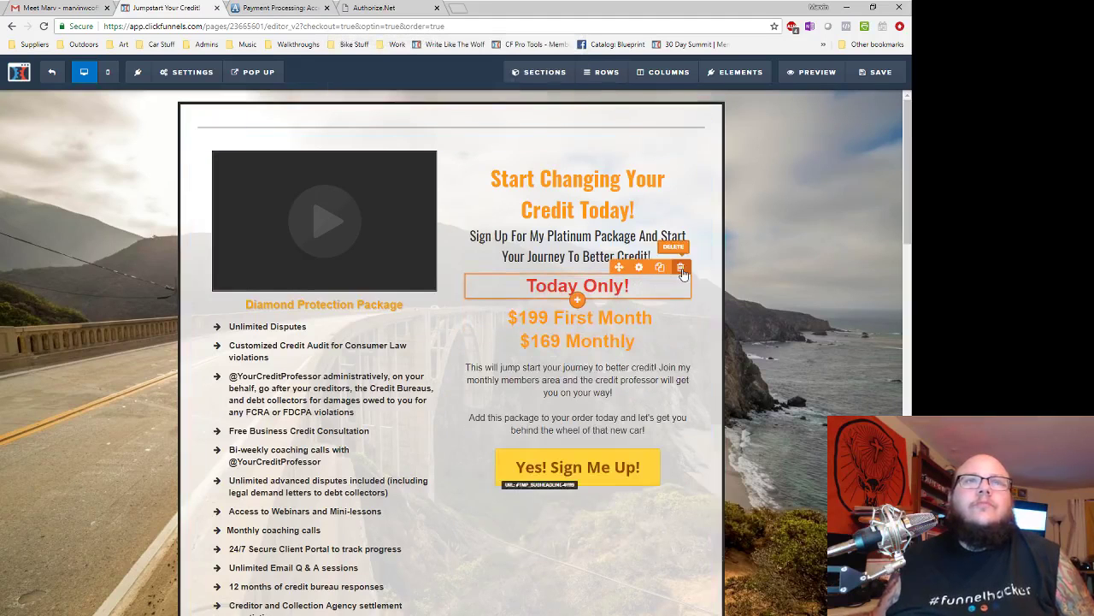
{"action": "left_click", "coordinate": [682, 269]}
{"action": "left_click", "coordinate": [508, 89]}
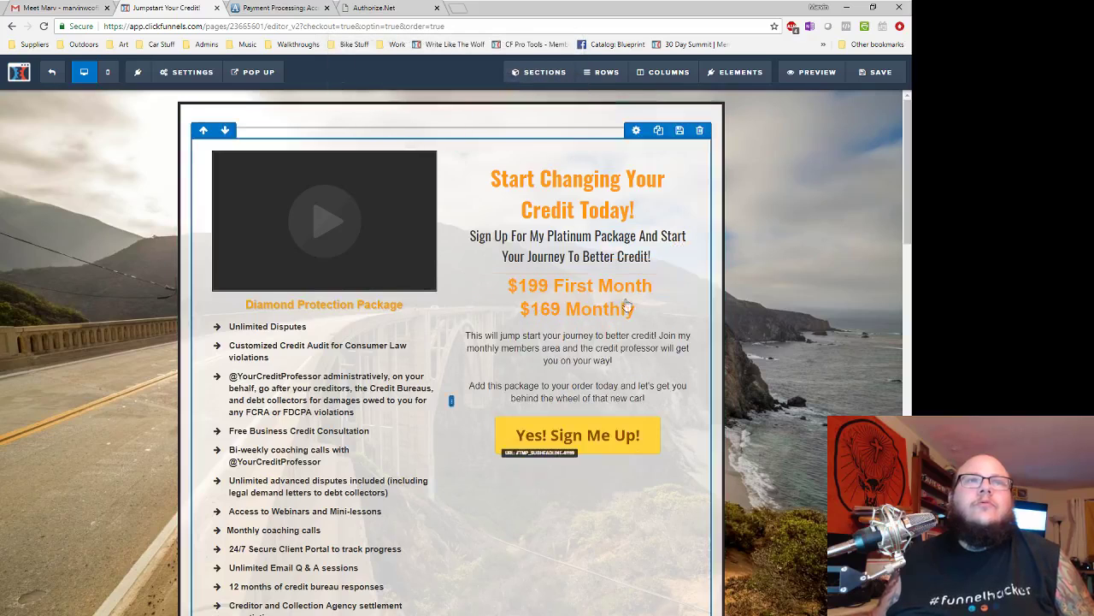
{"action": "left_click", "coordinate": [681, 267]}
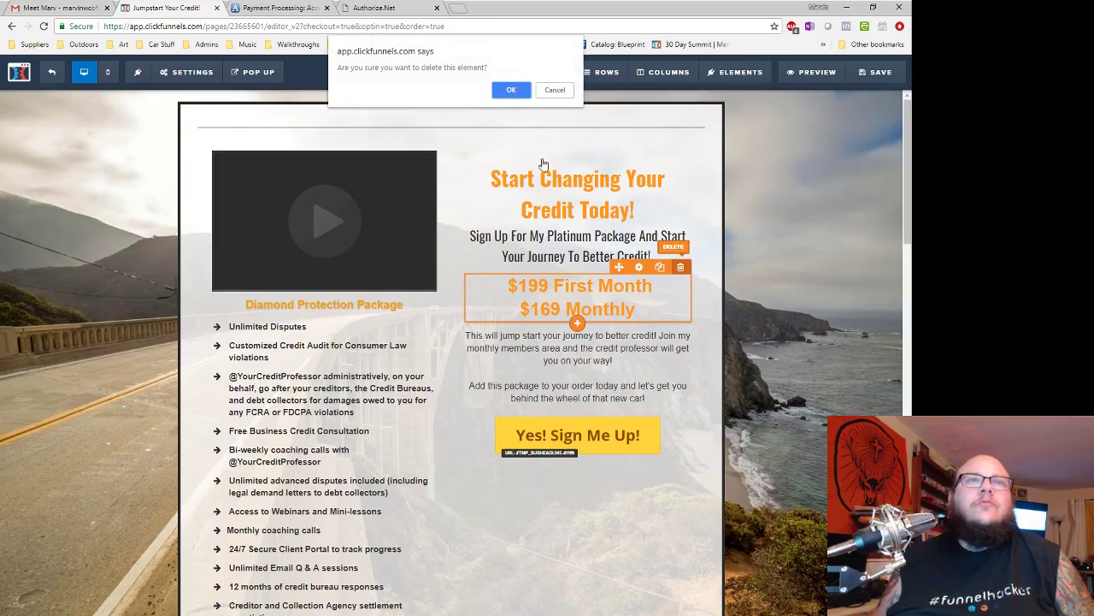
{"action": "left_click", "coordinate": [511, 90]}
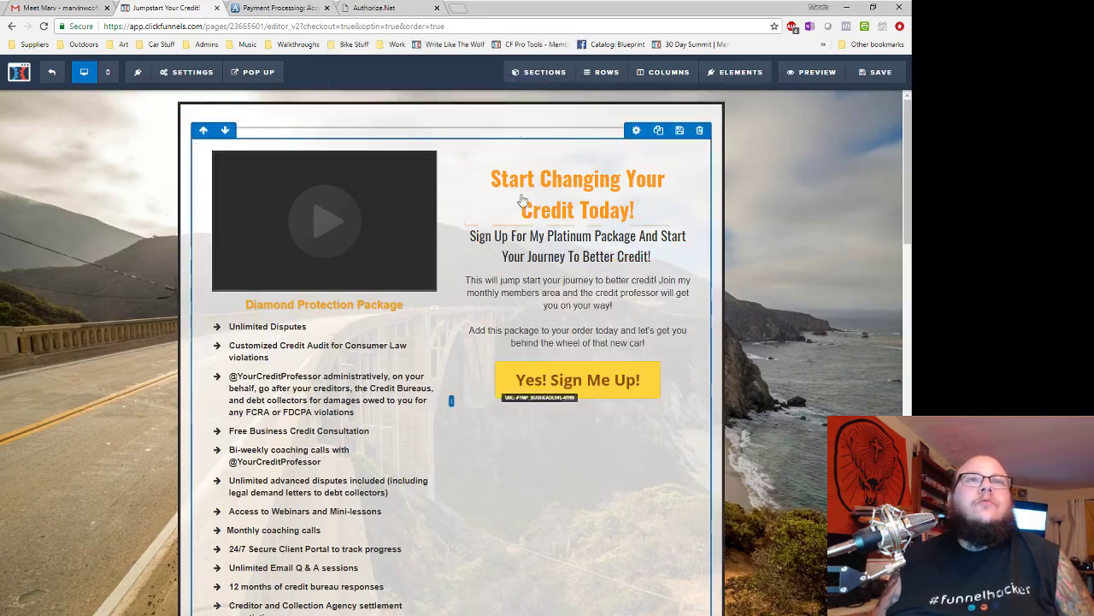
- Replace "Platinum" with "Diamond" in the sign-up subheadline of the Diamond offer
{"action": "left_click", "coordinate": [587, 244]}
{"action": "left_click_drag", "start_coordinate": [548, 237], "coordinate": [591, 237]}
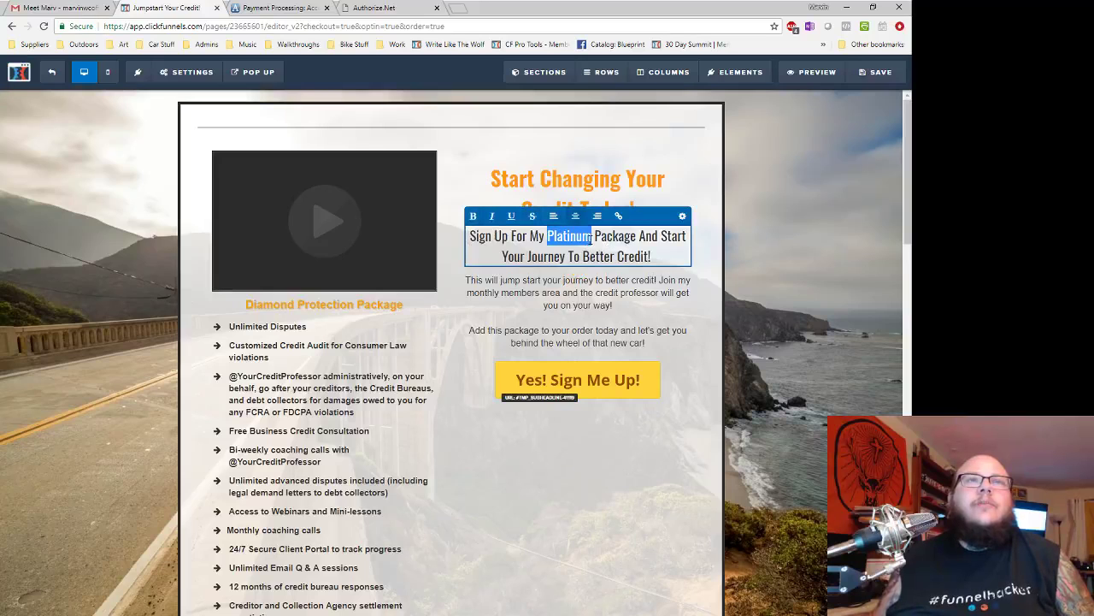
{"action": "type", "text": "Diamond"}
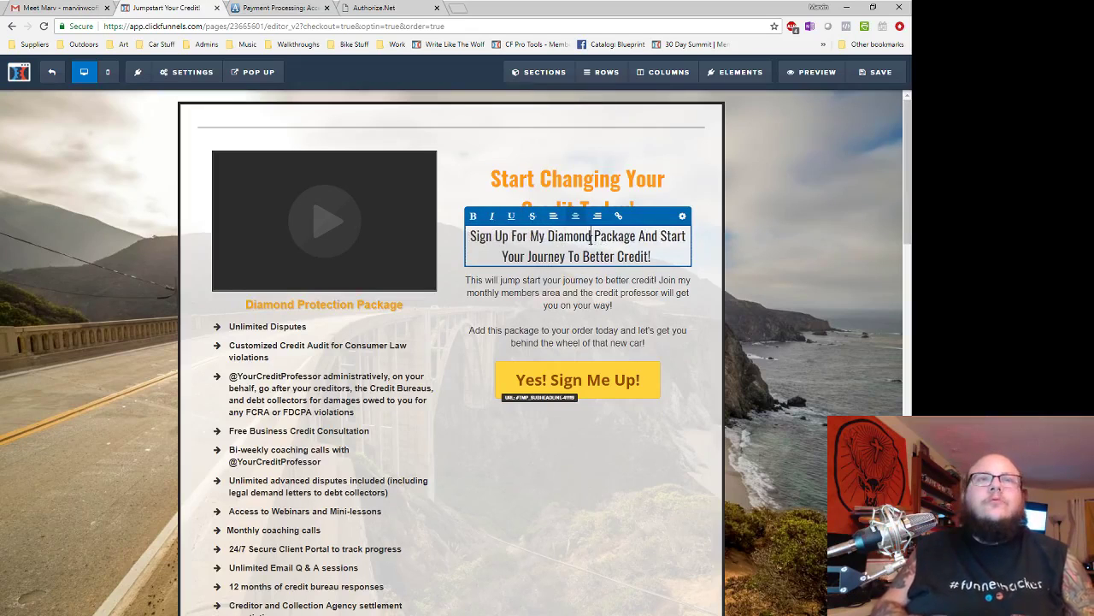
{"action": "left_click", "coordinate": [622, 318]}
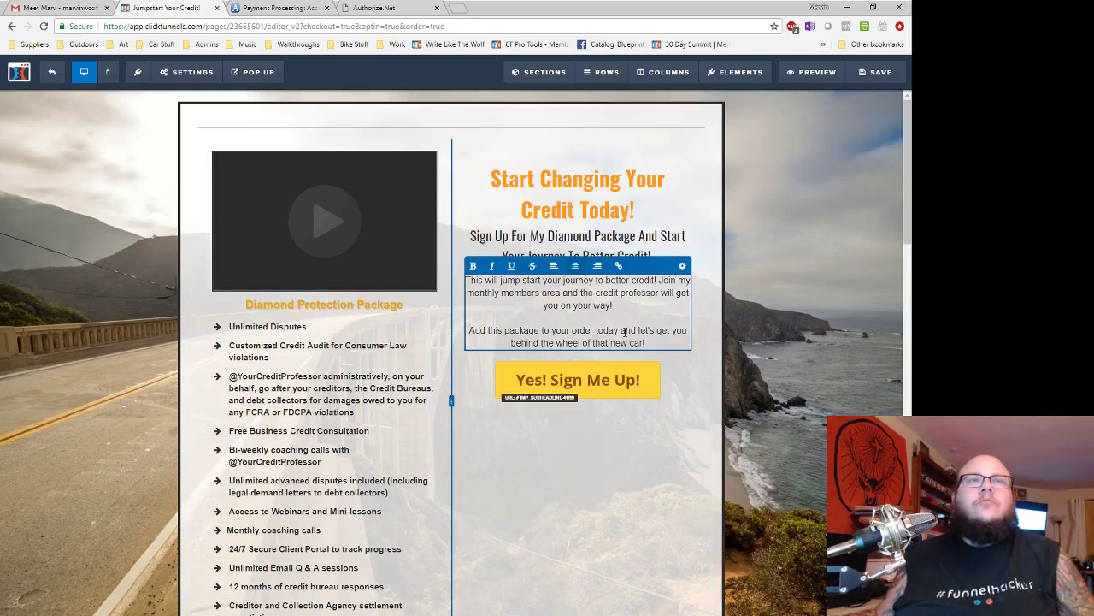
{"action": "left_click_drag", "start_coordinate": [655, 343], "coordinate": [462, 336]}
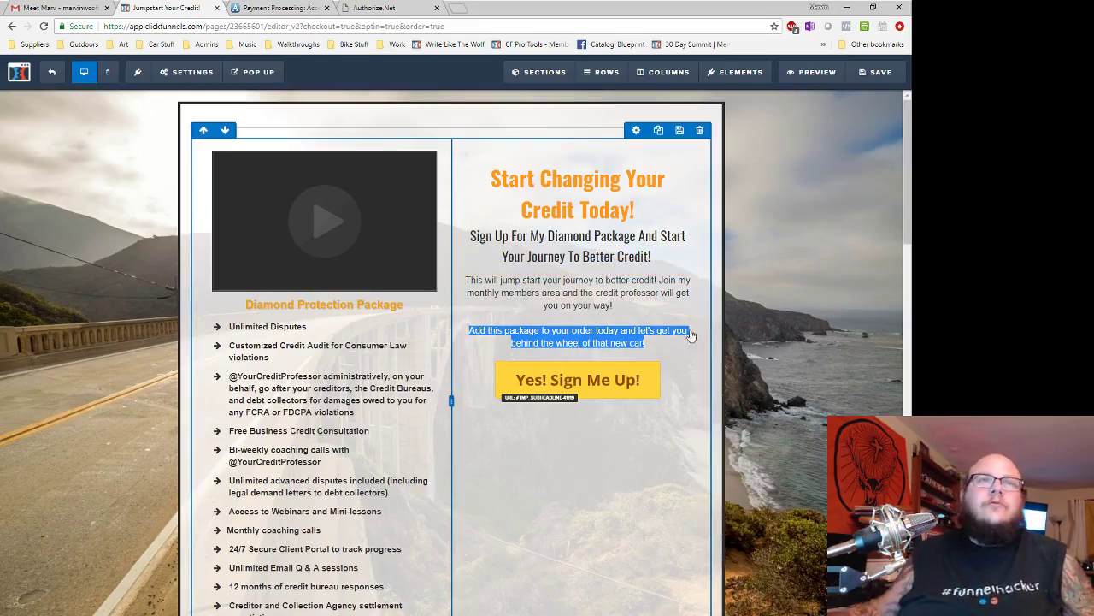
{"action": "left_click", "coordinate": [601, 335]}
{"action": "type", "text": "A"}
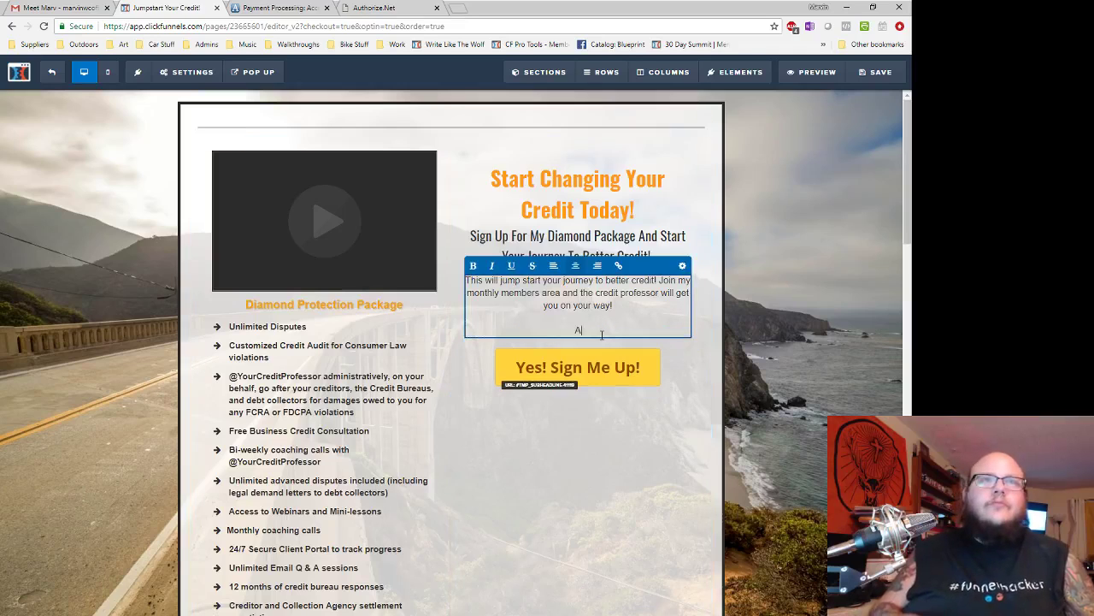
{"action": "type", "text": "et"}
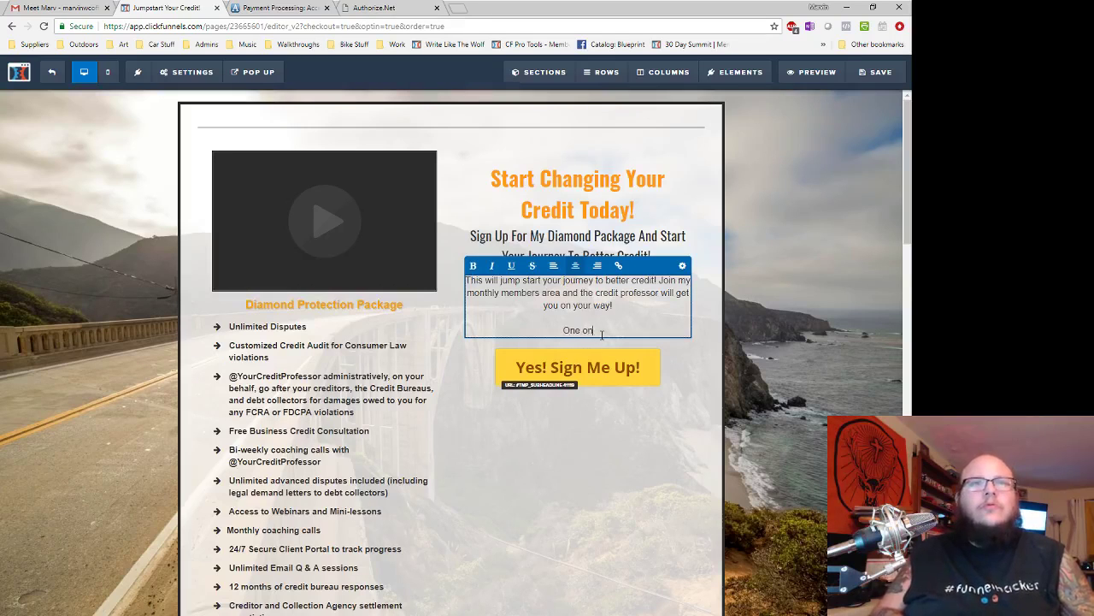
{"action": "key", "text": "BackSpace"}
{"action": "key", "text": "BackSpace"}
{"action": "key", "text": "BackSpace"}
{"action": "key", "text": "BackSpace"}
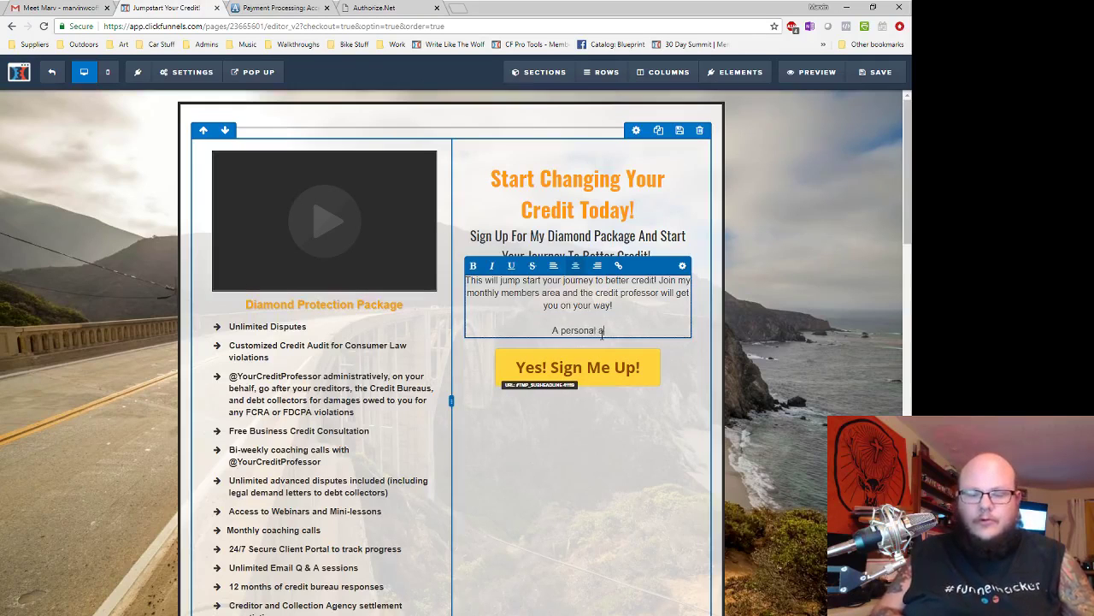
{"action": "type", "text": "ach from "}
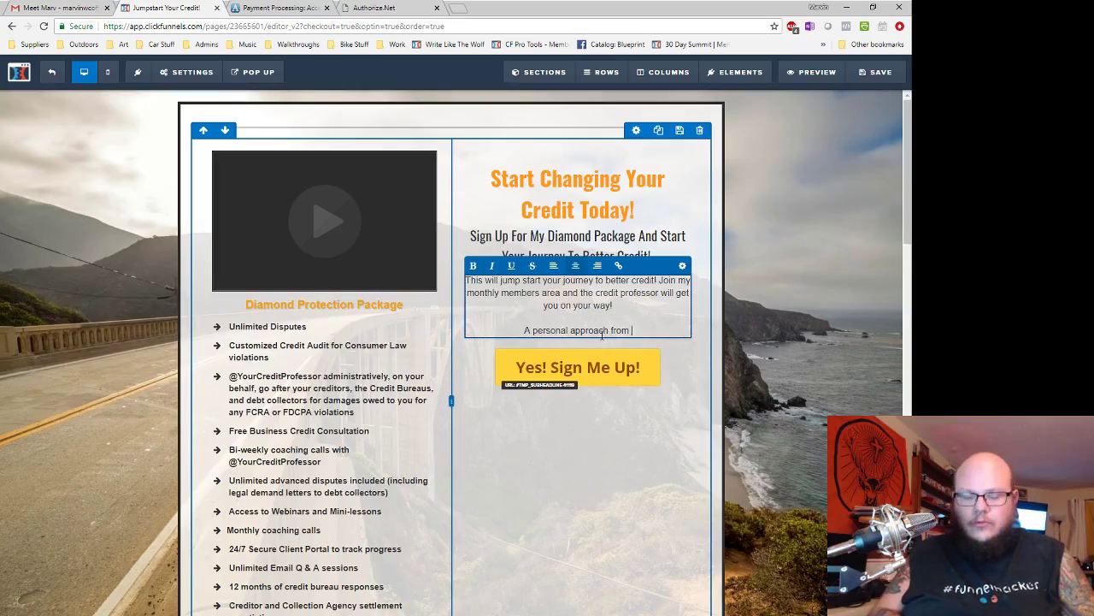
{"action": "type", "text": "@Your"}
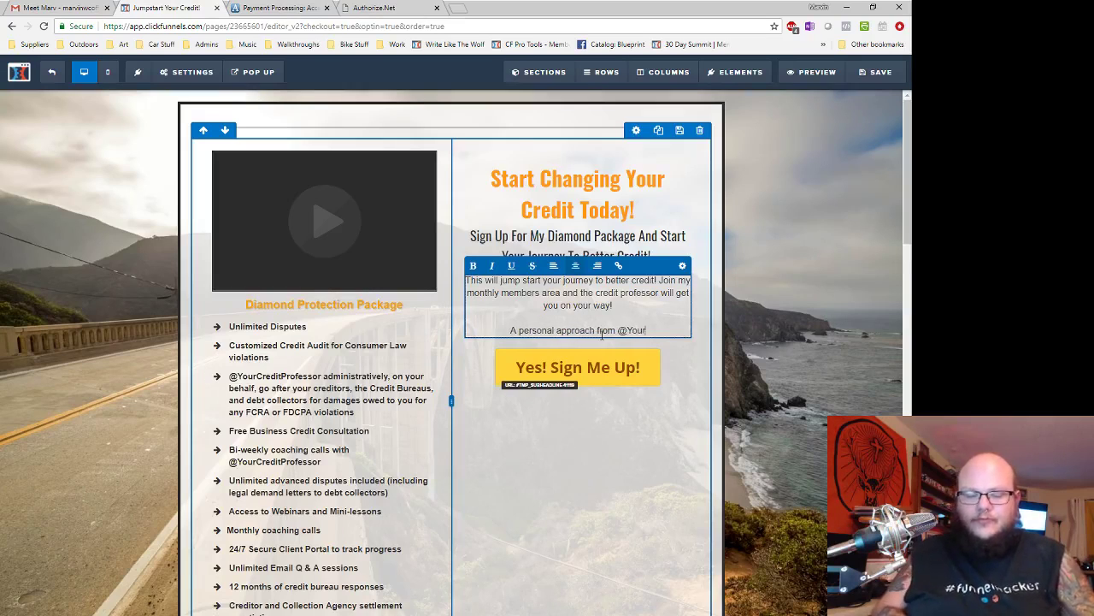
{"action": "type", "text": "CreditProfe"}
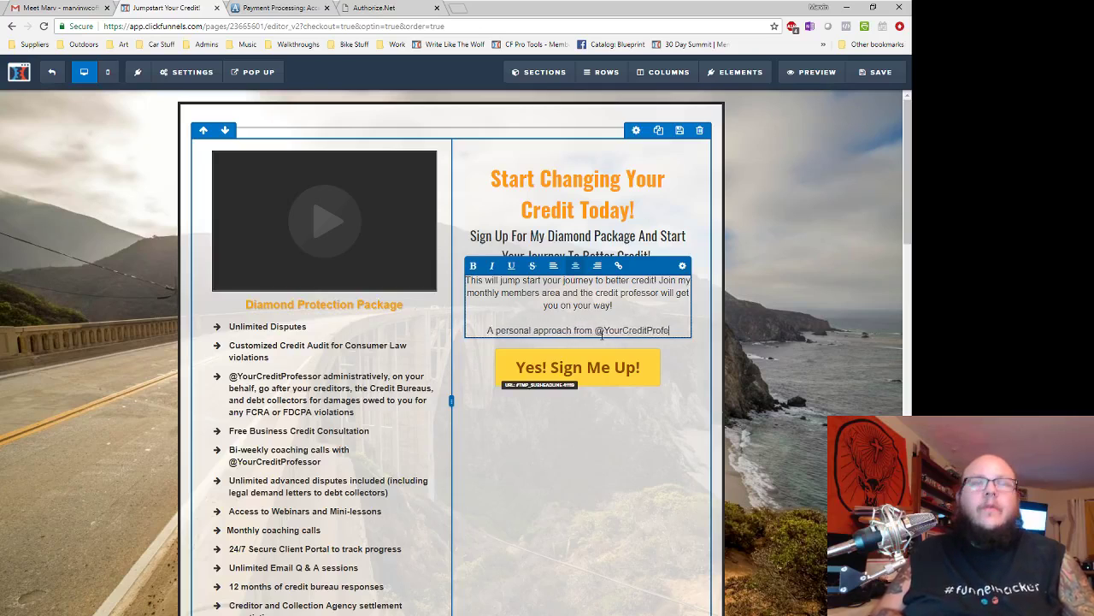
{"action": "type", "text": "ssor to get"}
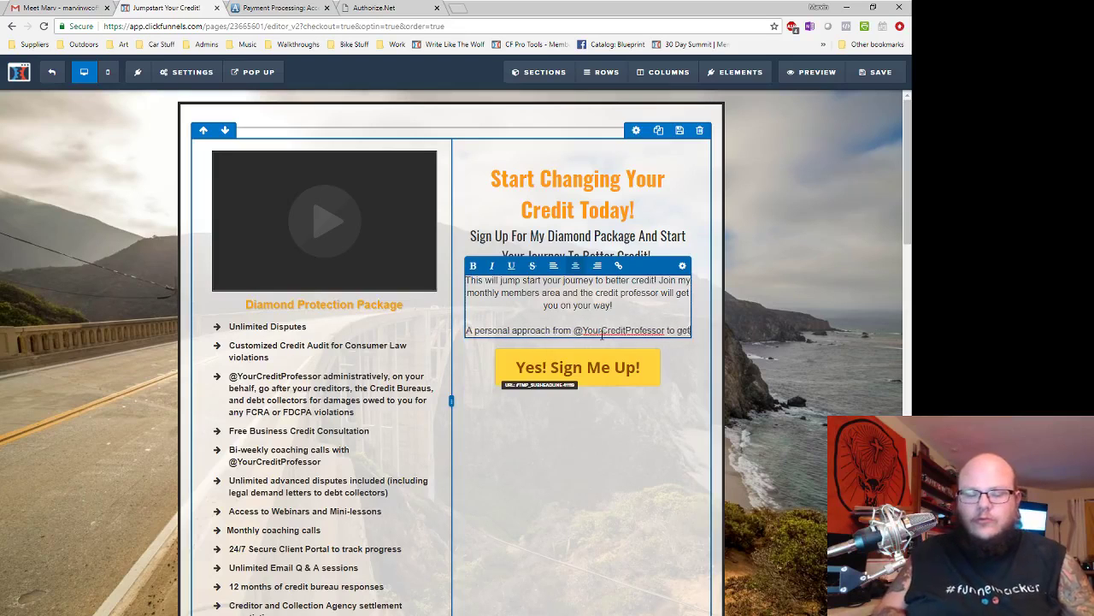
{"action": "type", "text": " your cred"}
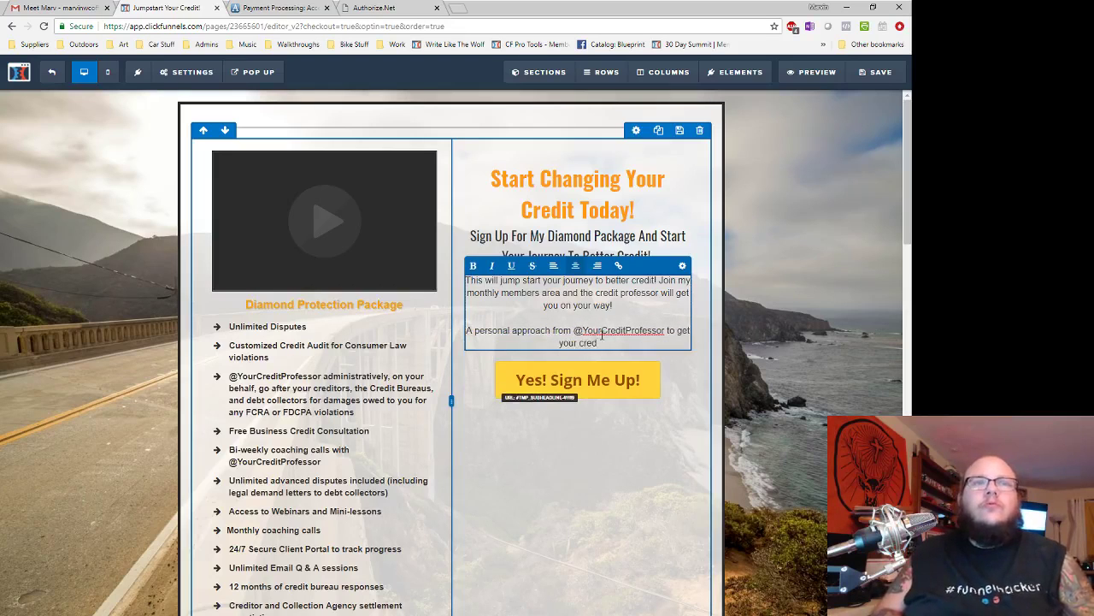
{"action": "type", "text": "it ba"}
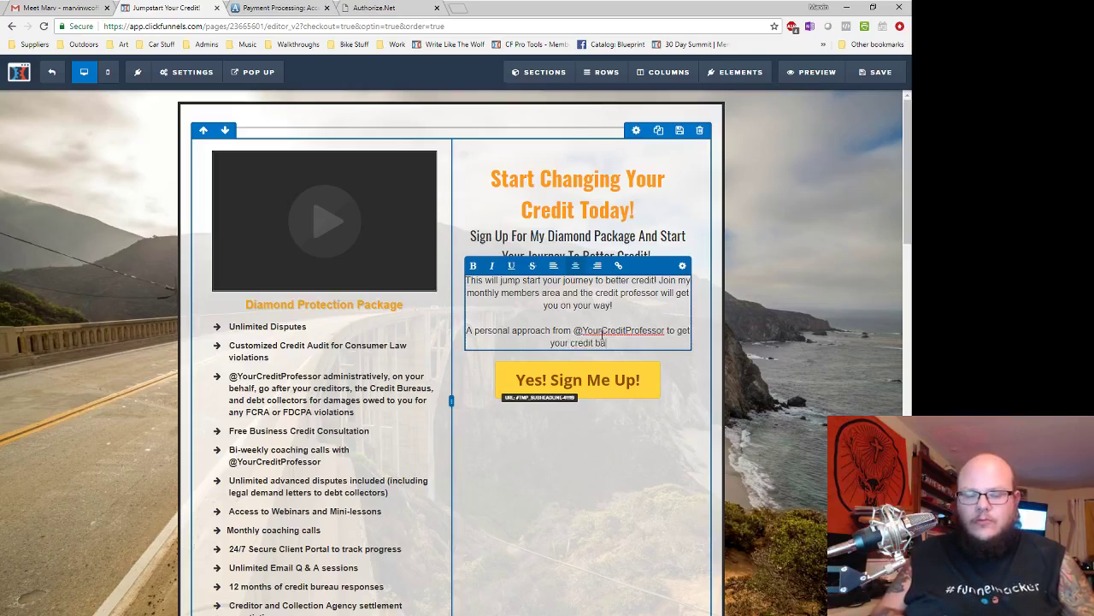
{"action": "type", "text": "ck on track!"}
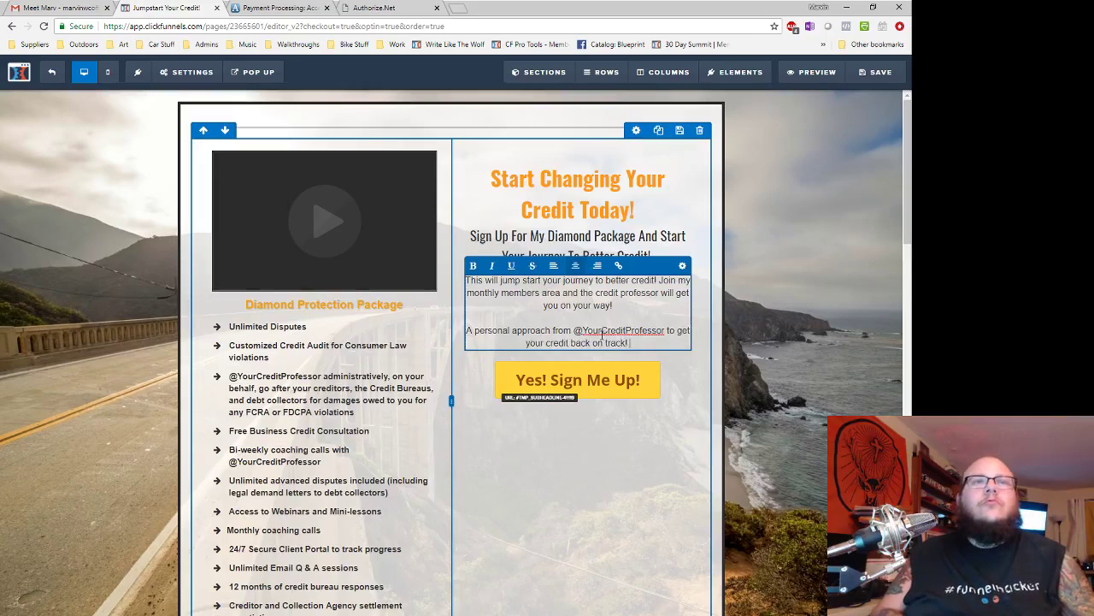
{"action": "key", "text": "Return"}
{"action": "key", "text": "Return"}
{"action": "type", "text": "Work"}
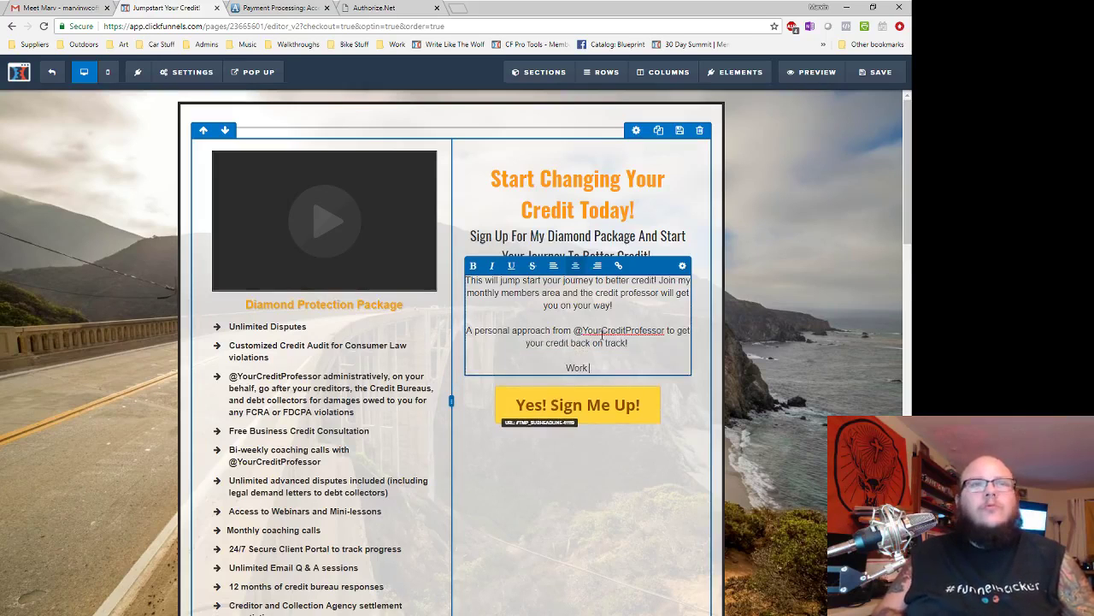
{"action": "type", "text": " one on "}
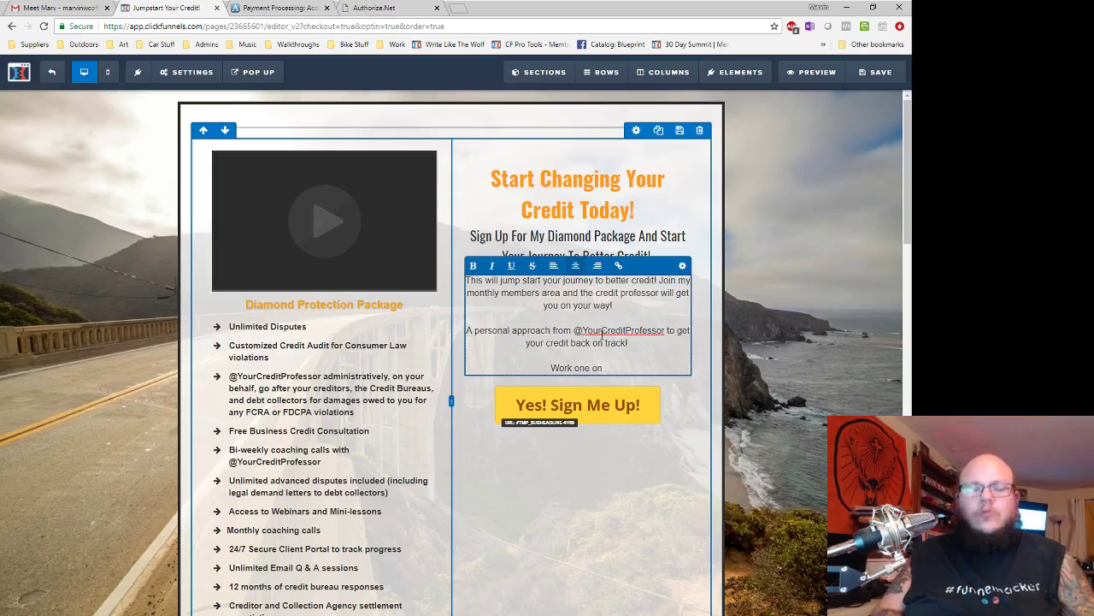
{"action": "type", "text": "one"}
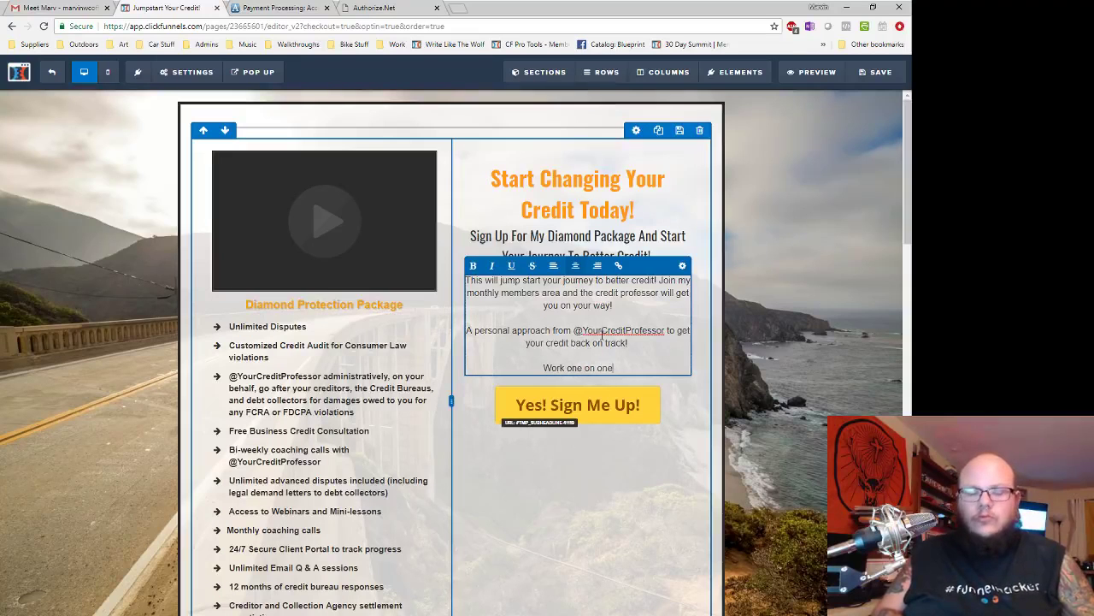
{"action": "key", "text": "BackSpace"}
{"action": "key", "text": "BackSpace"}
{"action": "key", "text": "BackSpace"}
{"action": "key", "text": "BackSpace"}
{"action": "key", "text": "BackSpace"}
{"action": "key", "text": "BackSpace"}
{"action": "key", "text": "BackSpace"}
{"action": "key", "text": "BackSpace"}
{"action": "key", "text": "BackSpace"}
{"action": "key", "text": "BackSpace"}
{"action": "key", "text": "BackSpace"}
{"action": "key", "text": "BackSpace"}
{"action": "key", "text": "BackSpace"}
{"action": "key", "text": "BackSpace"}
{"action": "key", "text": "BackSpace"}
{"action": "key", "text": "BackSpace"}
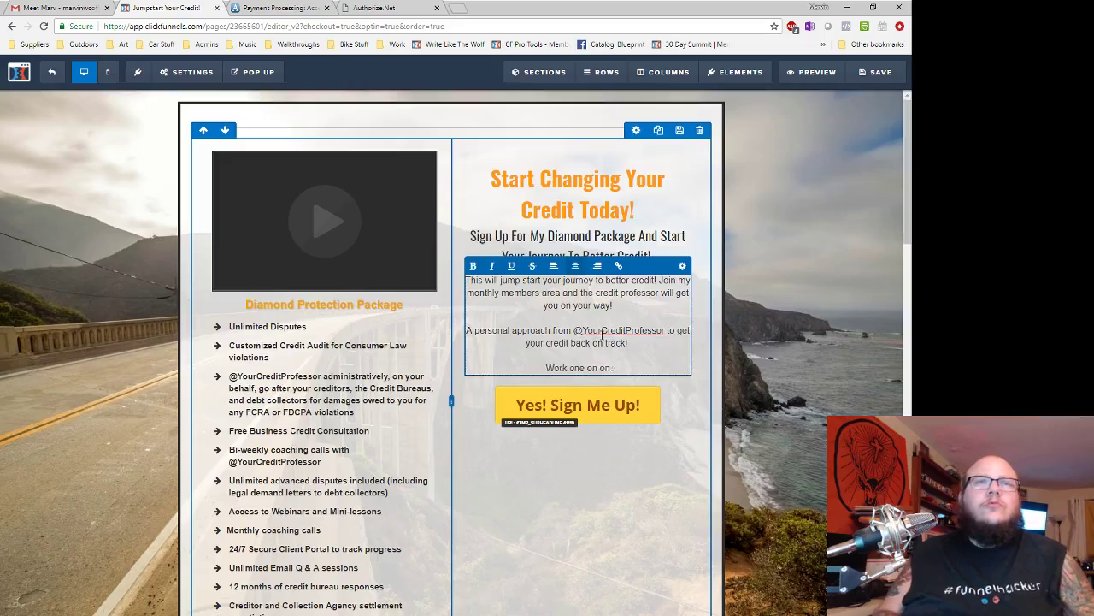
{"action": "key", "text": "BackSpace"}
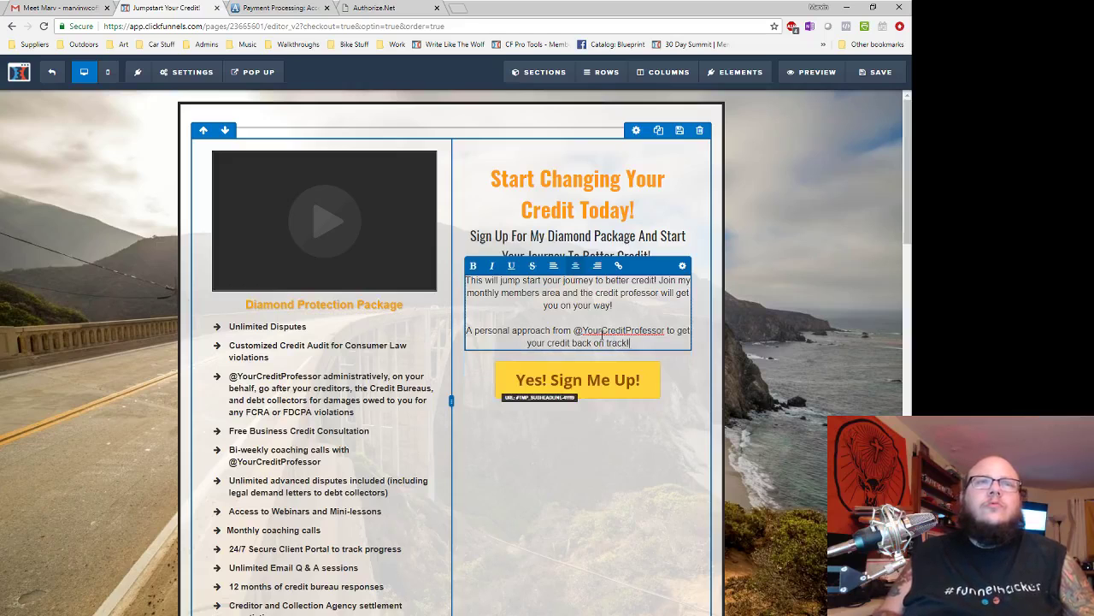
- Change the Diamond offer's "Yes! Sign Me Up!" button text to "Book Call"
{"action": "left_click", "coordinate": [606, 397]}
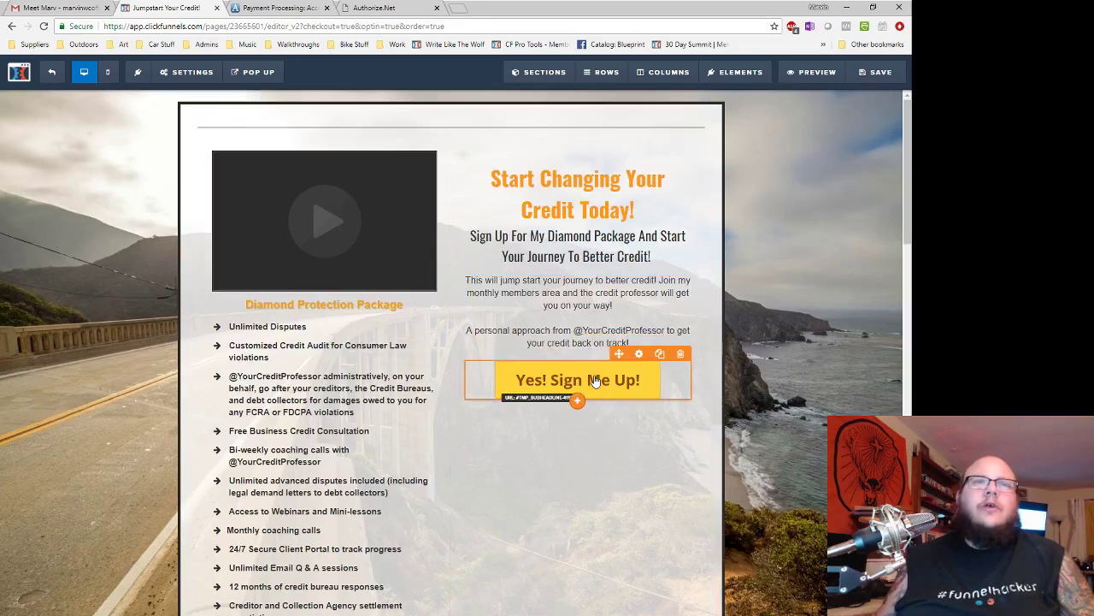
{"action": "left_click", "coordinate": [641, 380]}
{"action": "triple_click", "coordinate": [873, 222]}
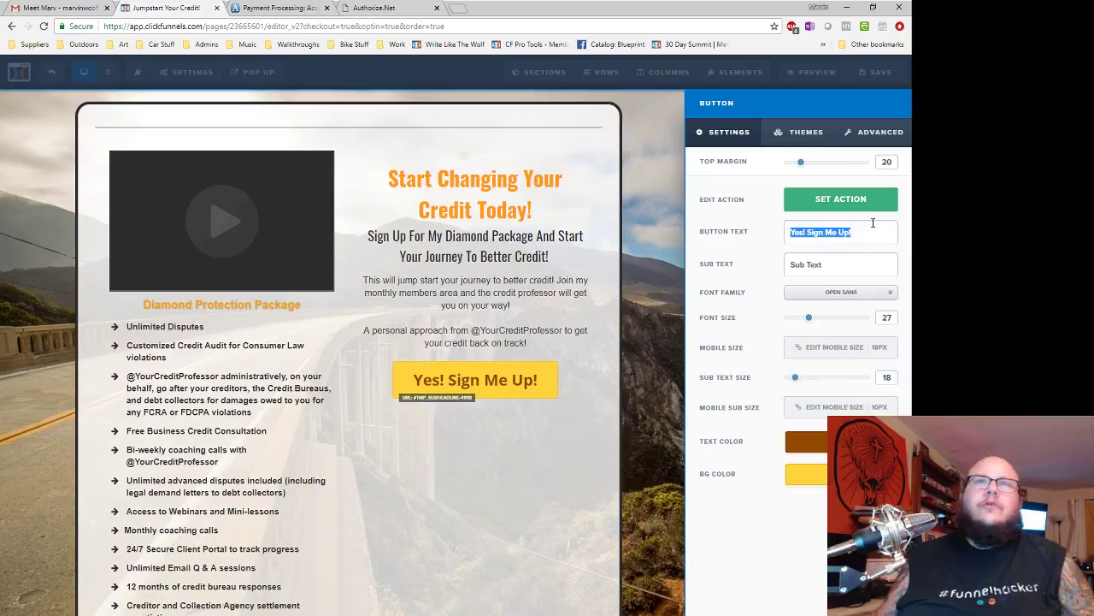
{"action": "type", "text": "Book"}
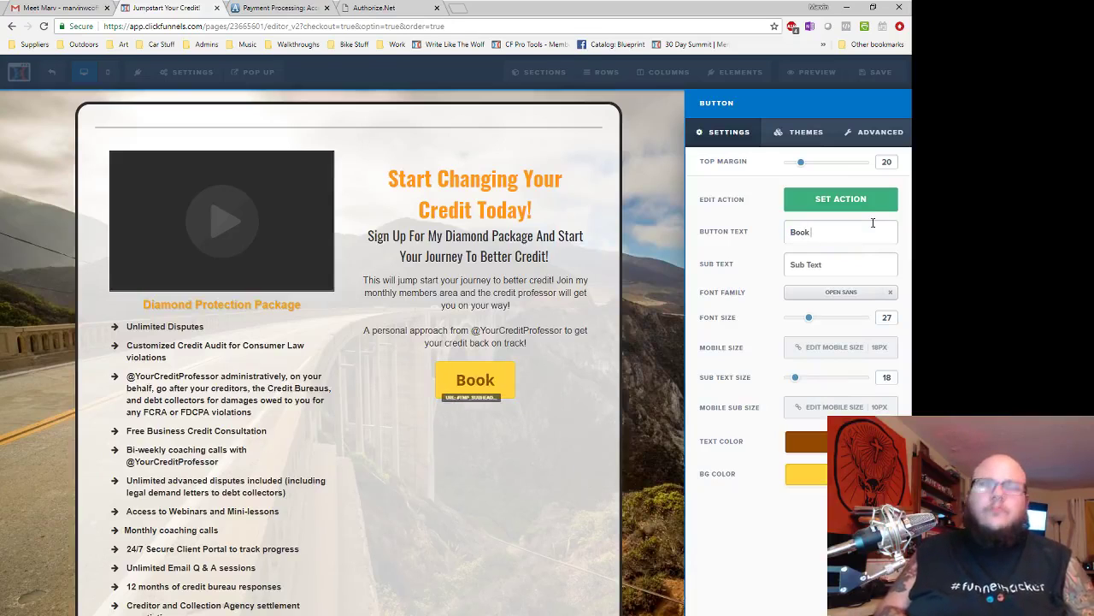
{"action": "type", "text": " Call"}
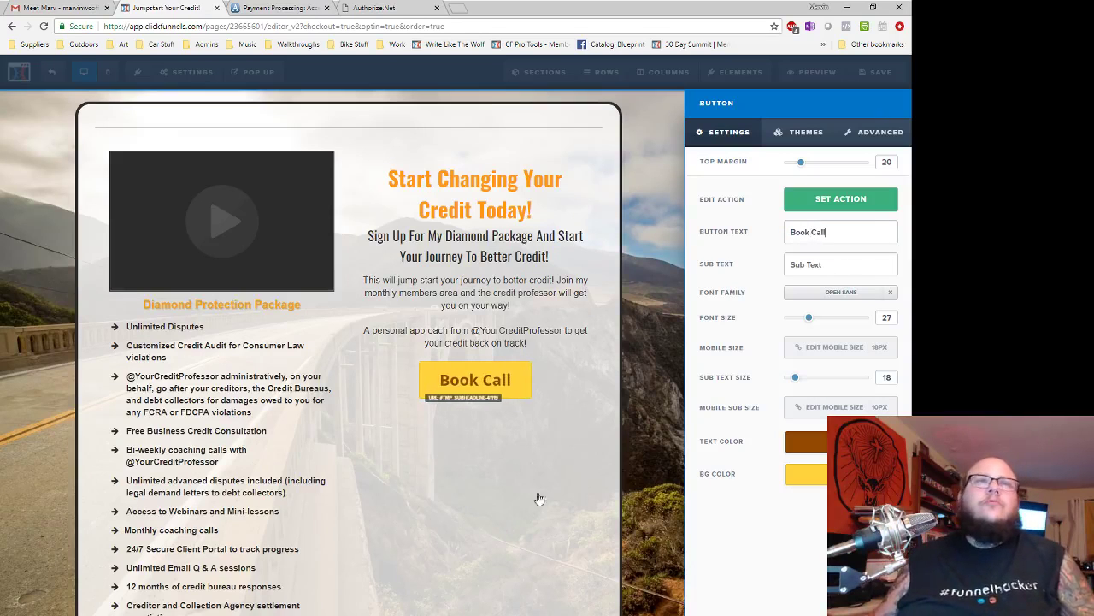
{"action": "left_click", "coordinate": [538, 498]}
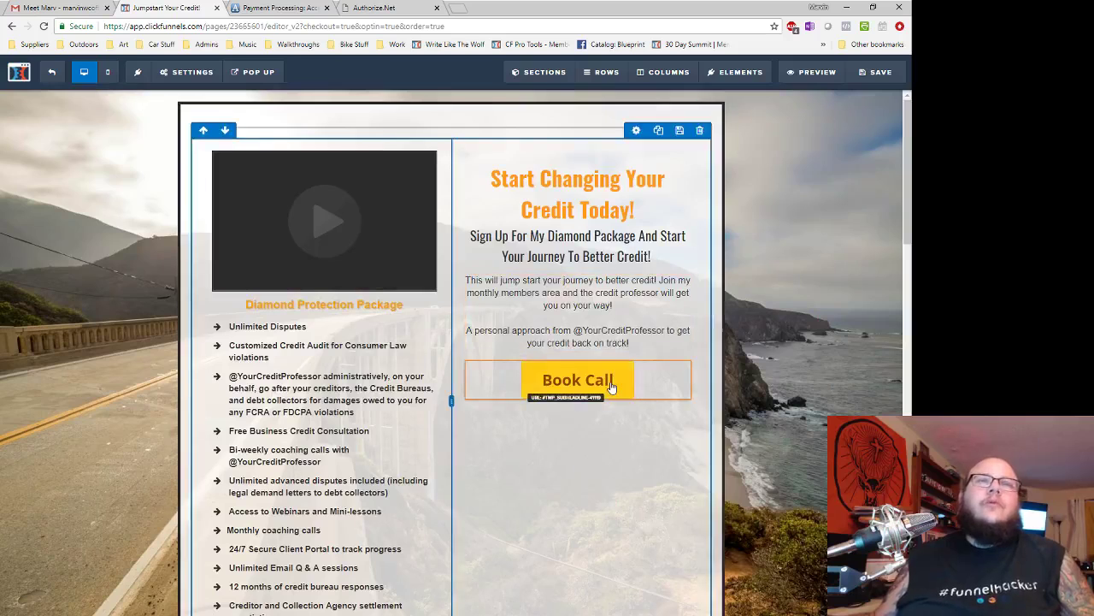
- Clear the website URL from the "Book Call" button's action and save the page
{"action": "left_click", "coordinate": [612, 384]}
{"action": "left_click", "coordinate": [823, 213]}
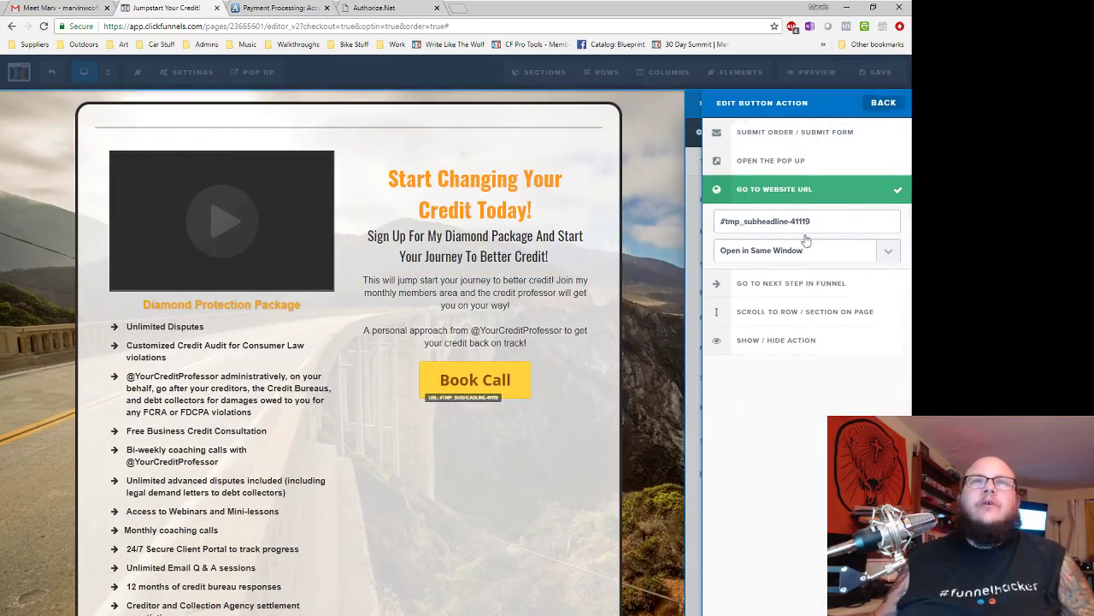
{"action": "left_click_drag", "start_coordinate": [821, 221], "coordinate": [673, 230]}
{"action": "key", "text": "BackSpace"}
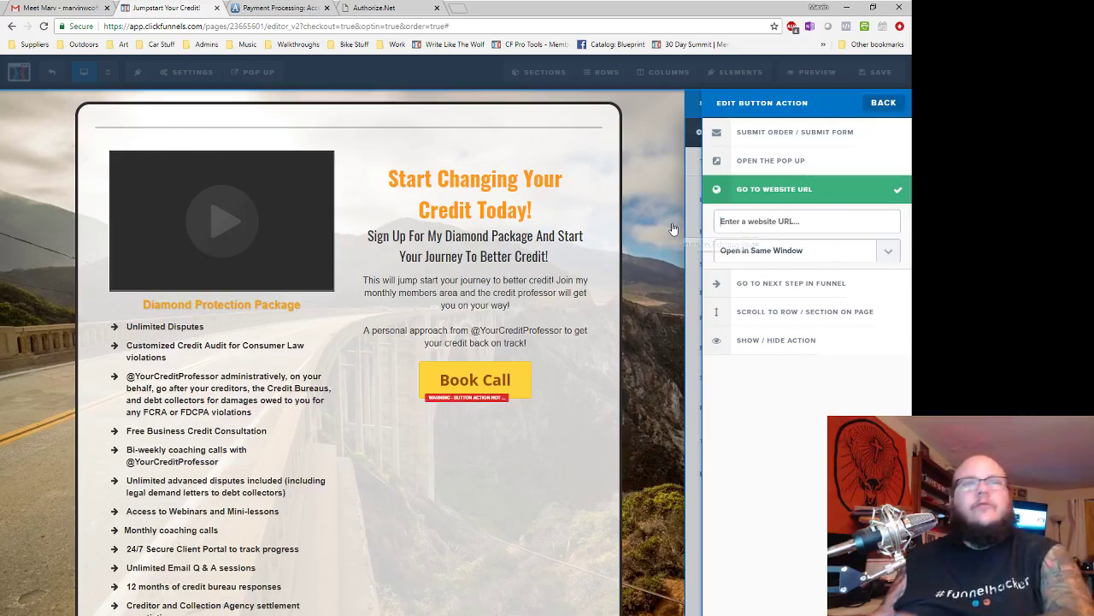
{"action": "left_click", "coordinate": [670, 305]}
{"action": "left_click", "coordinate": [873, 72]}
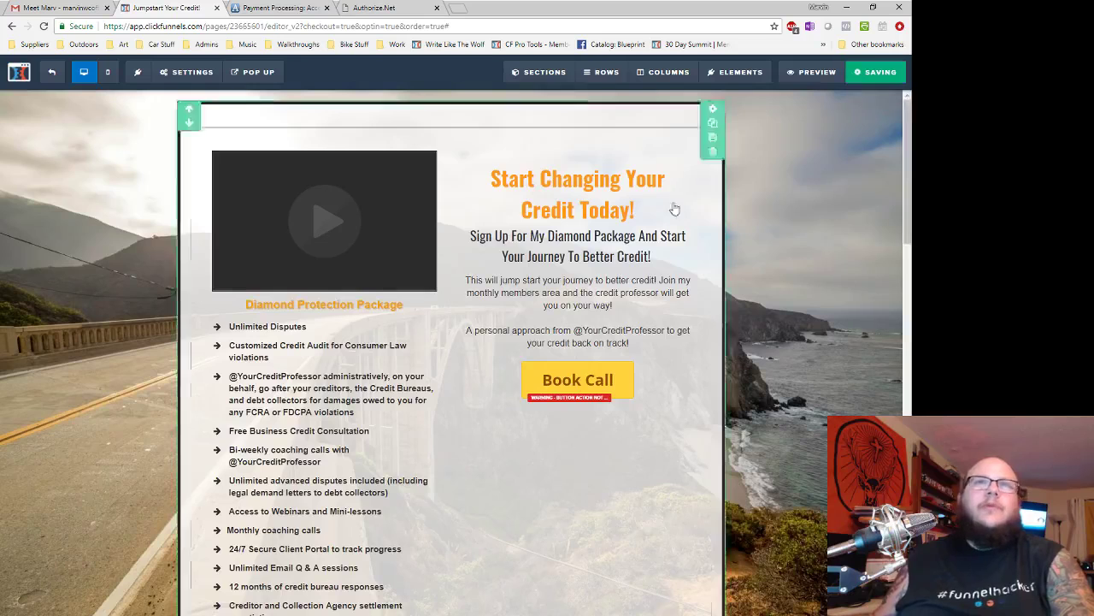
- Delete the text of the Diamond package bullets from "Access to Webinars and Mini-lessons" through "Customized Credit Plan"
{"action": "scroll", "coordinate": [655, 299], "scroll_direction": "down", "scroll_amount": 2}
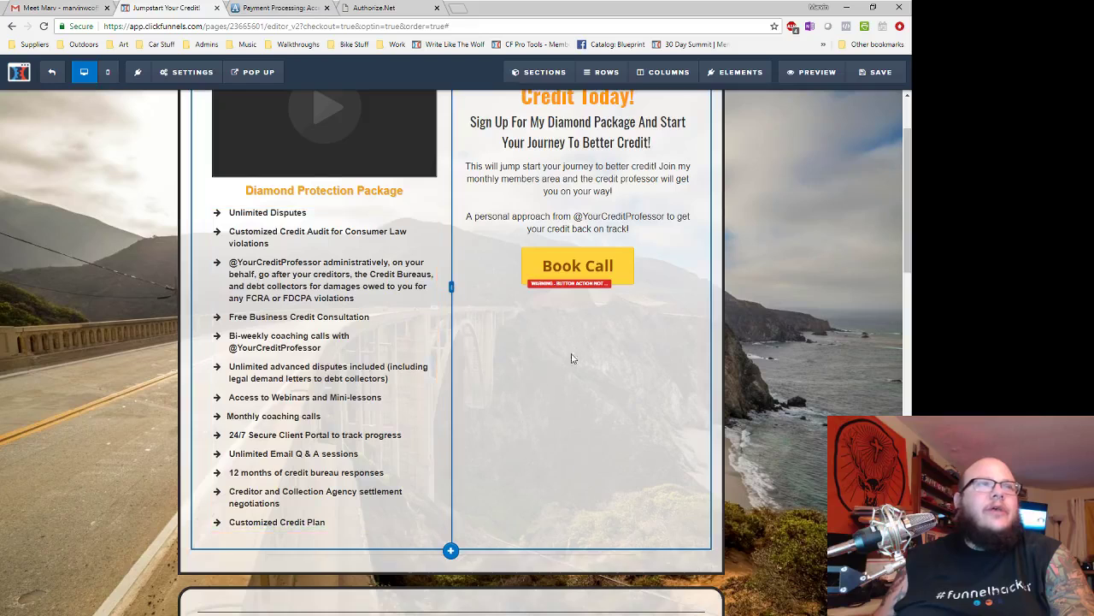
{"action": "scroll", "coordinate": [574, 359], "scroll_direction": "up", "scroll_amount": 2}
{"action": "scroll", "coordinate": [442, 402], "scroll_direction": "down", "scroll_amount": 1}
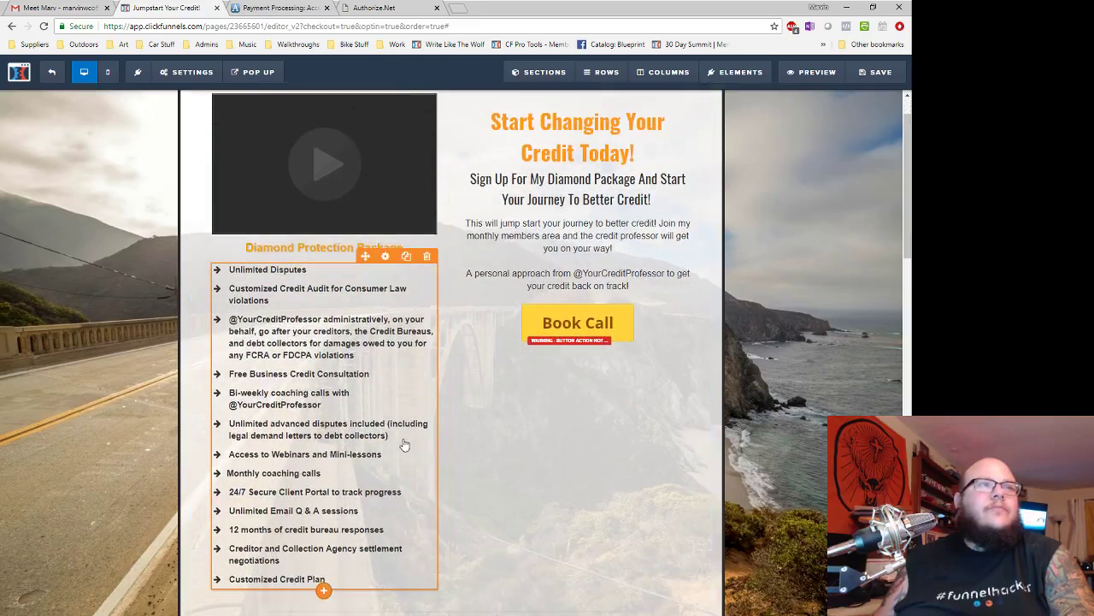
{"action": "left_click", "coordinate": [346, 489]}
{"action": "left_click_drag", "start_coordinate": [326, 580], "coordinate": [225, 454]}
{"action": "key", "text": "BackSpace"}
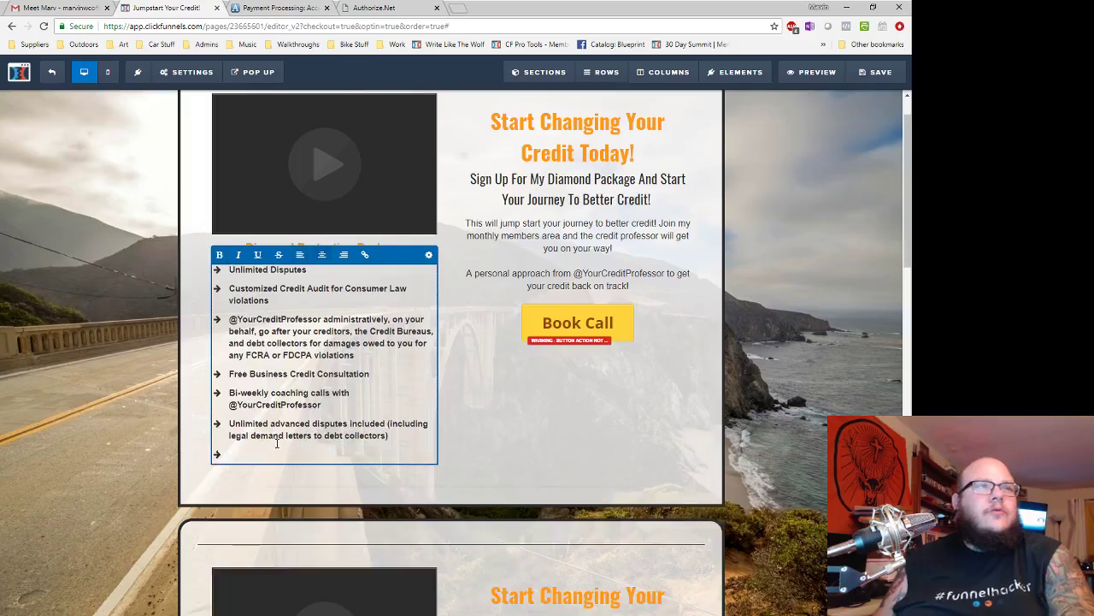
- Finish the Diamond bullet list edit and open the booking page at booknow.marvinsworld.us in a new browser tab
{"action": "left_click", "coordinate": [766, 419]}
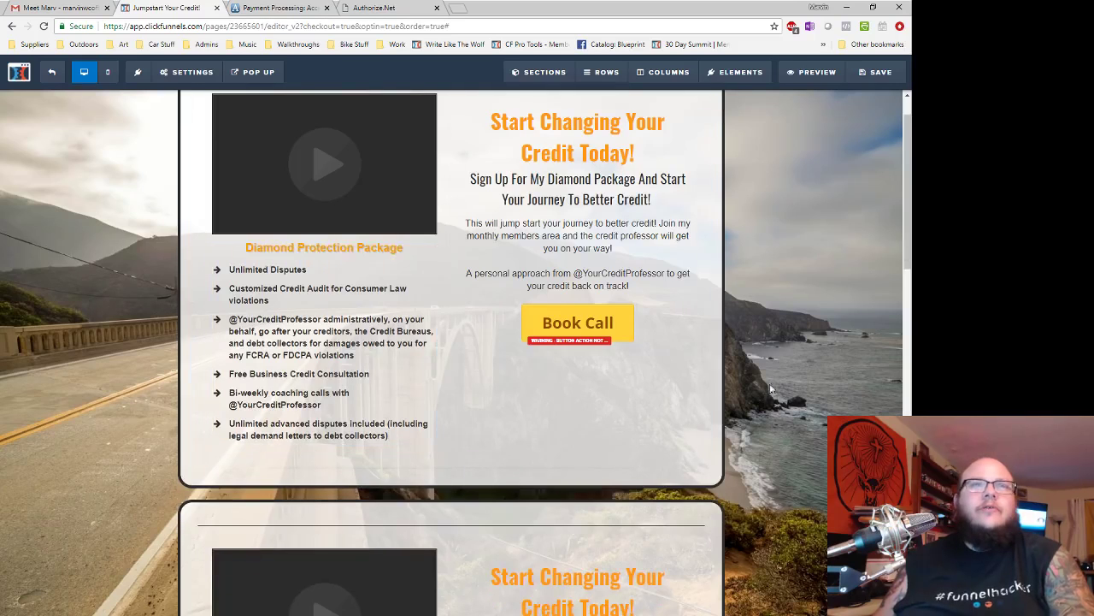
{"action": "scroll", "coordinate": [633, 355], "scroll_direction": "up", "scroll_amount": 1}
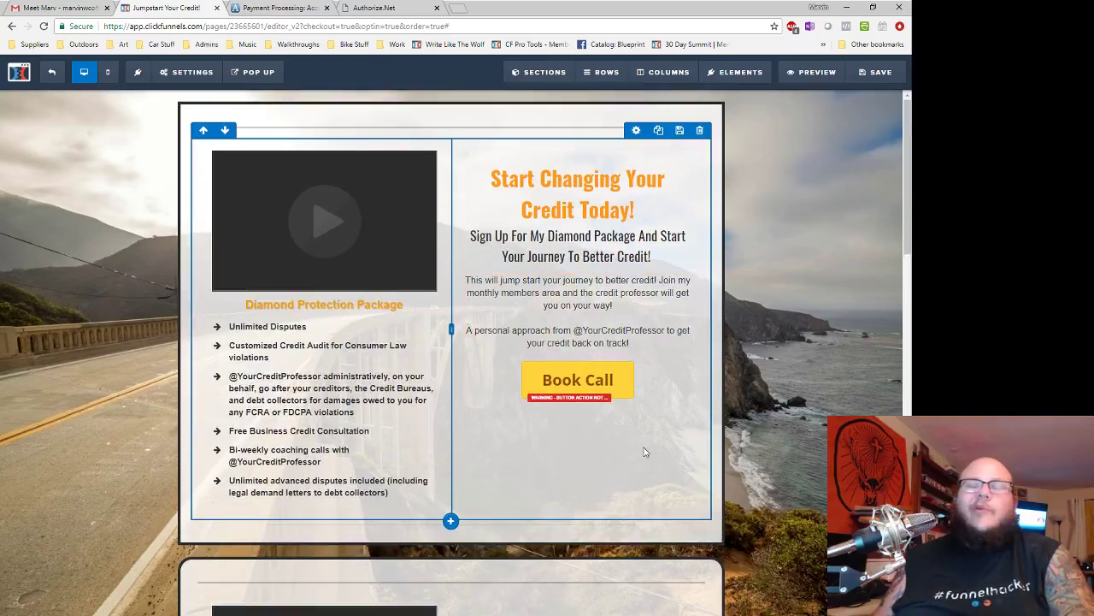
{"action": "left_click", "coordinate": [463, 9]}
{"action": "type", "text": "book"}
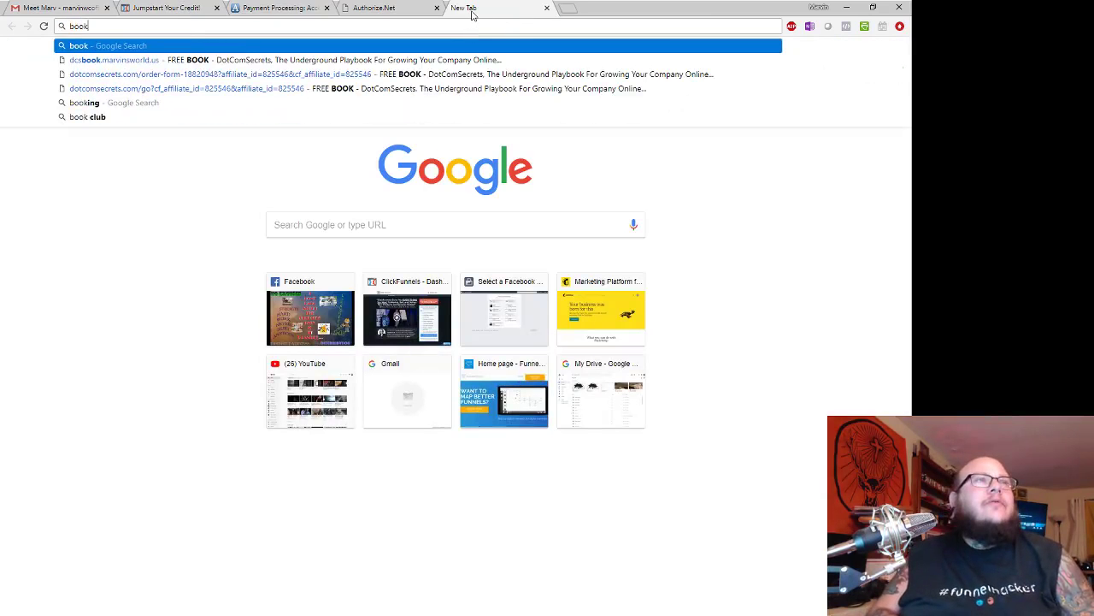
{"action": "type", "text": "now.marvins"}
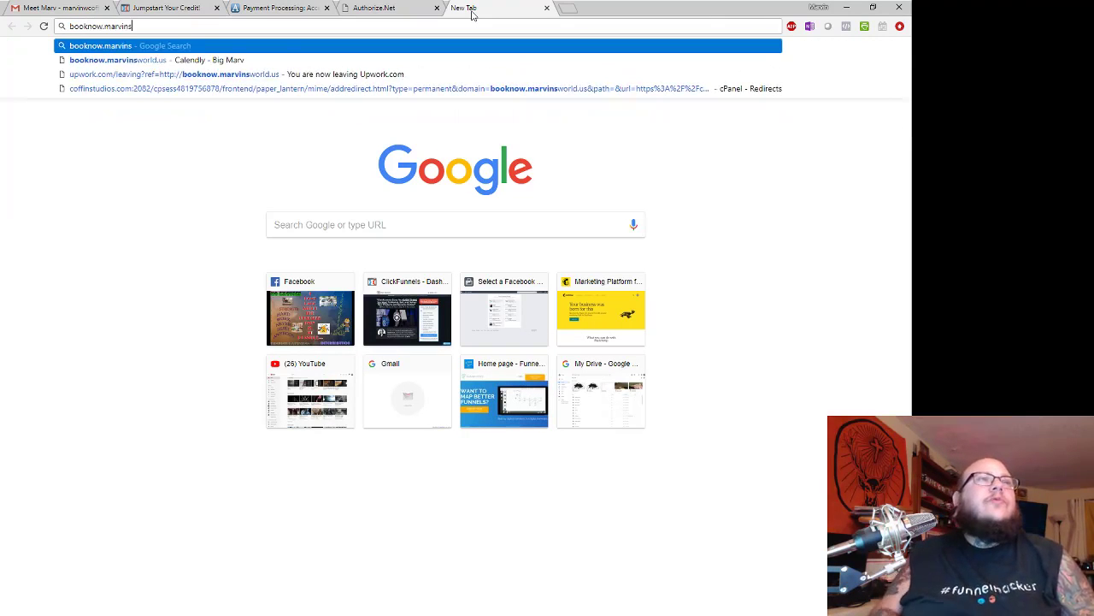
{"action": "key", "text": "Down"}
{"action": "key", "text": "Return"}
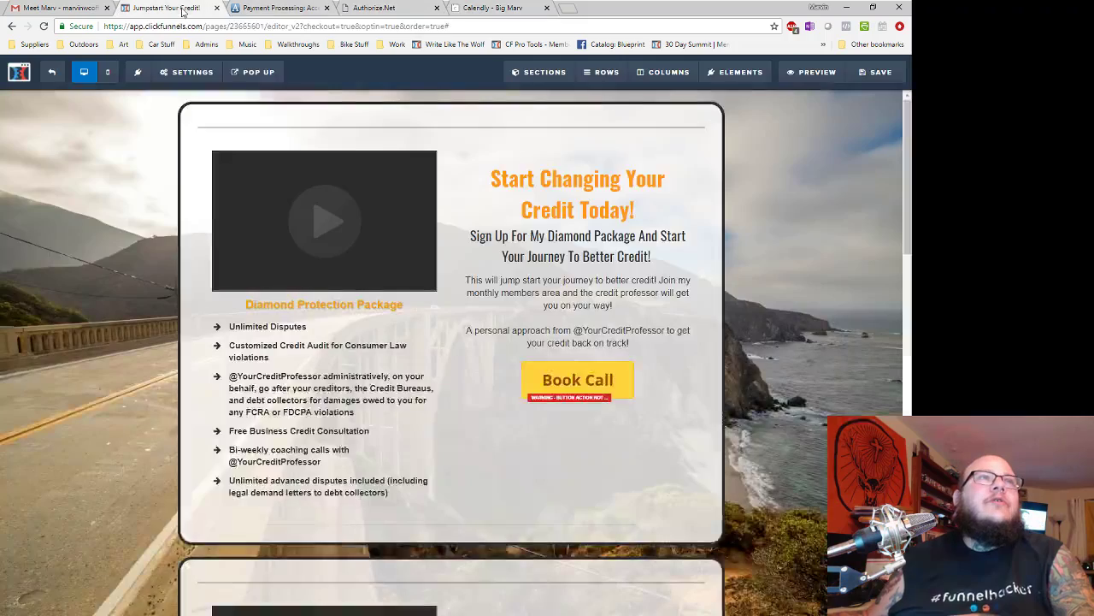
{"action": "left_click", "coordinate": [167, 8]}
{"action": "scroll", "coordinate": [564, 330], "scroll_direction": "down", "scroll_amount": 5}
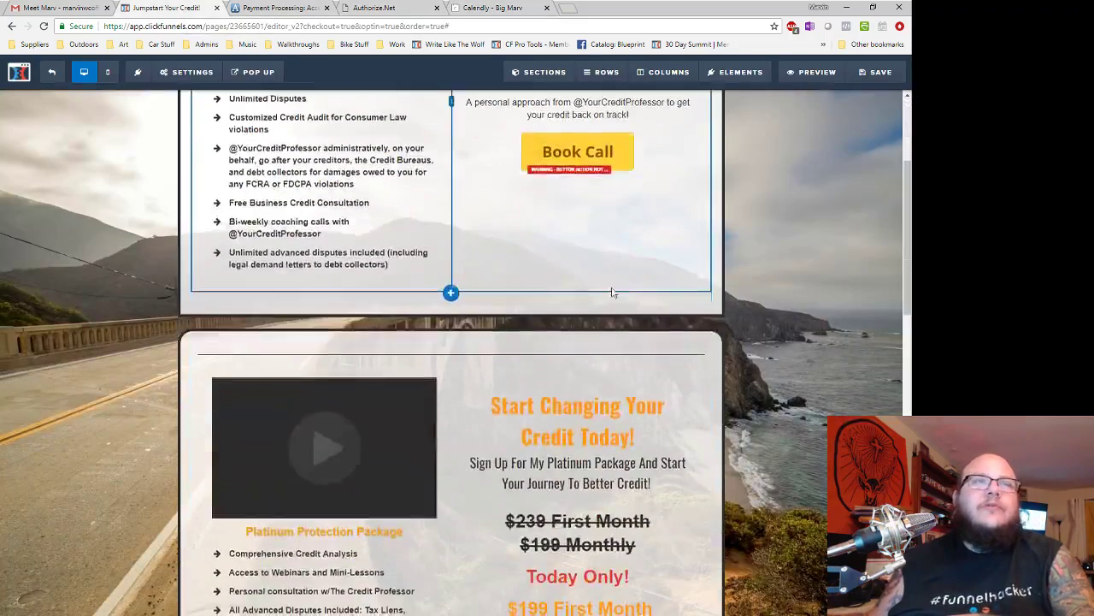
{"action": "scroll", "coordinate": [771, 280], "scroll_direction": "down", "scroll_amount": 1}
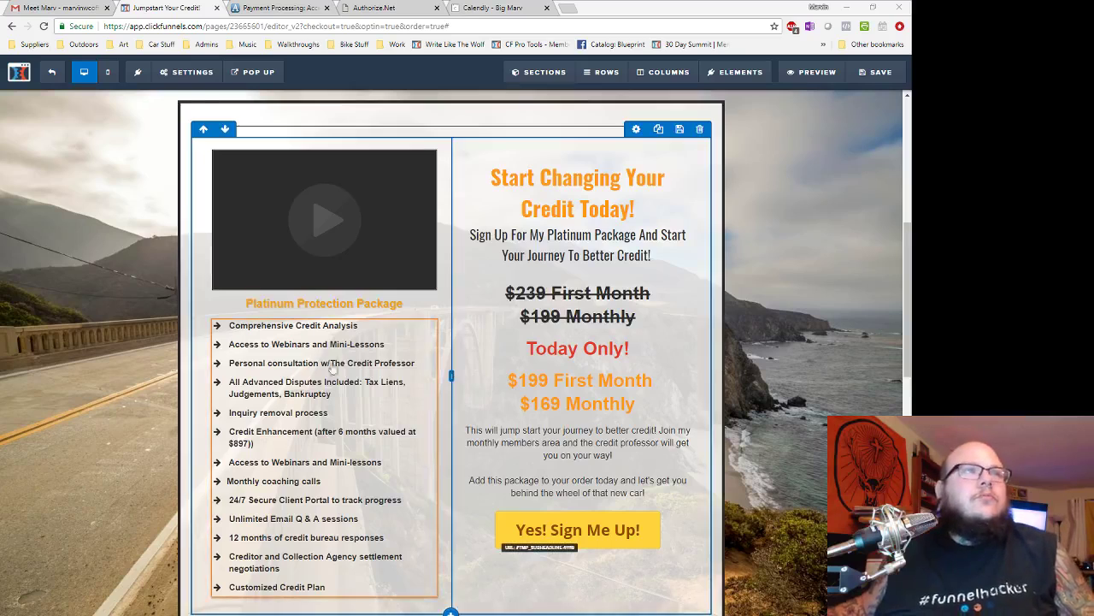
{"action": "left_click", "coordinate": [385, 344]}
{"action": "left_click_drag", "start_coordinate": [386, 344], "coordinate": [229, 344]}
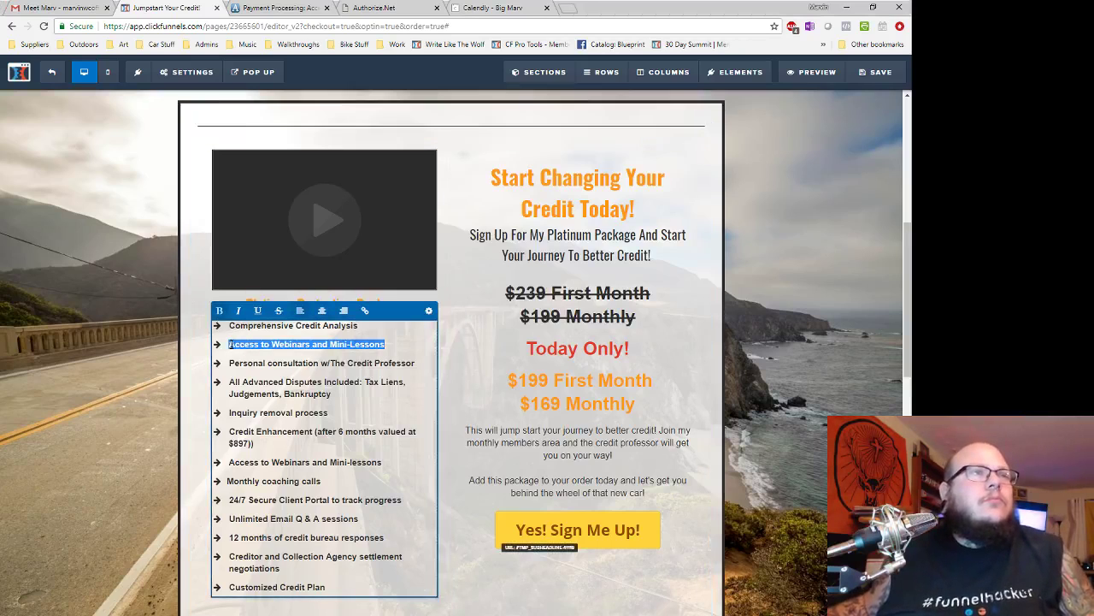
{"action": "type", "text": "Access to @YourCreditProfessor"}
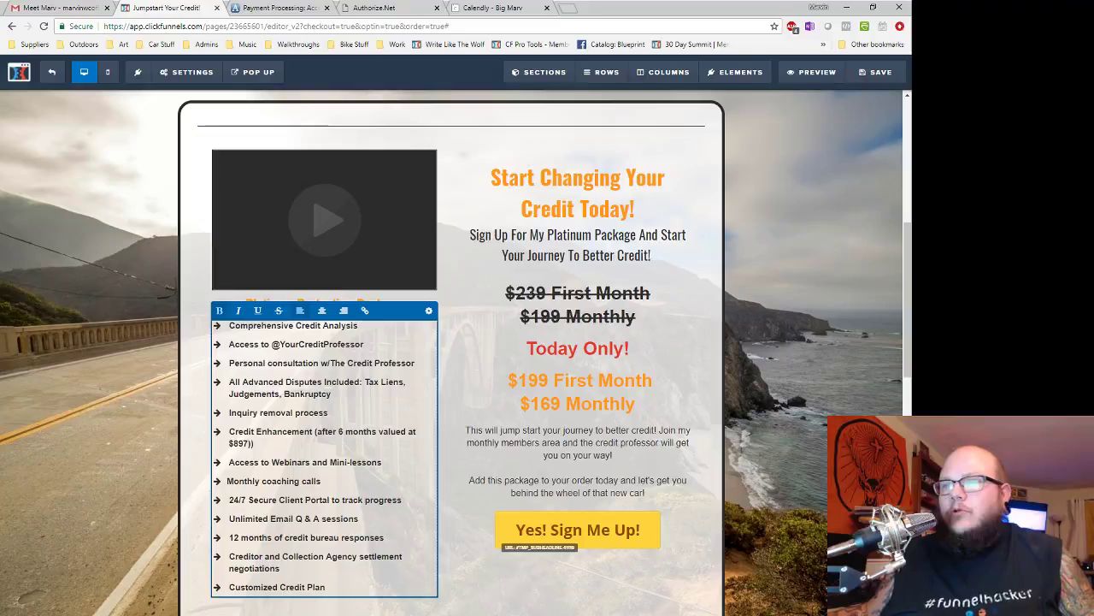
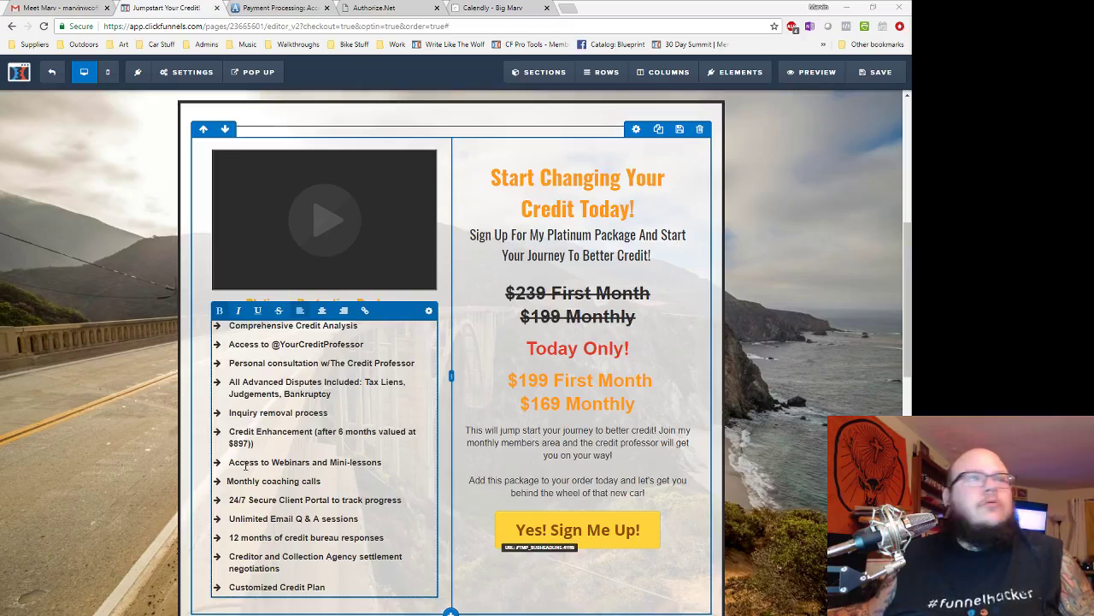
{"action": "triple_click", "coordinate": [260, 443]}
{"action": "type", "text": "Bi-weekly 30 minute coaching calls with @YourCreditProfessor"}
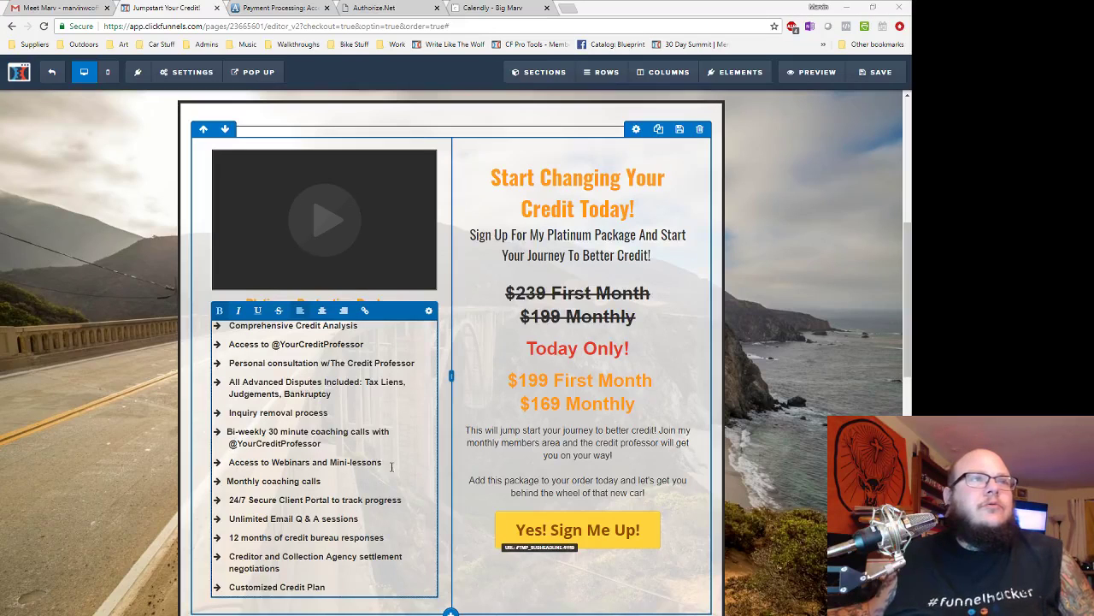
{"action": "left_click_drag", "start_coordinate": [391, 466], "coordinate": [227, 462]}
{"action": "type", "text": "Unlimited disputes and responses on your behalf to credit bureaus"}
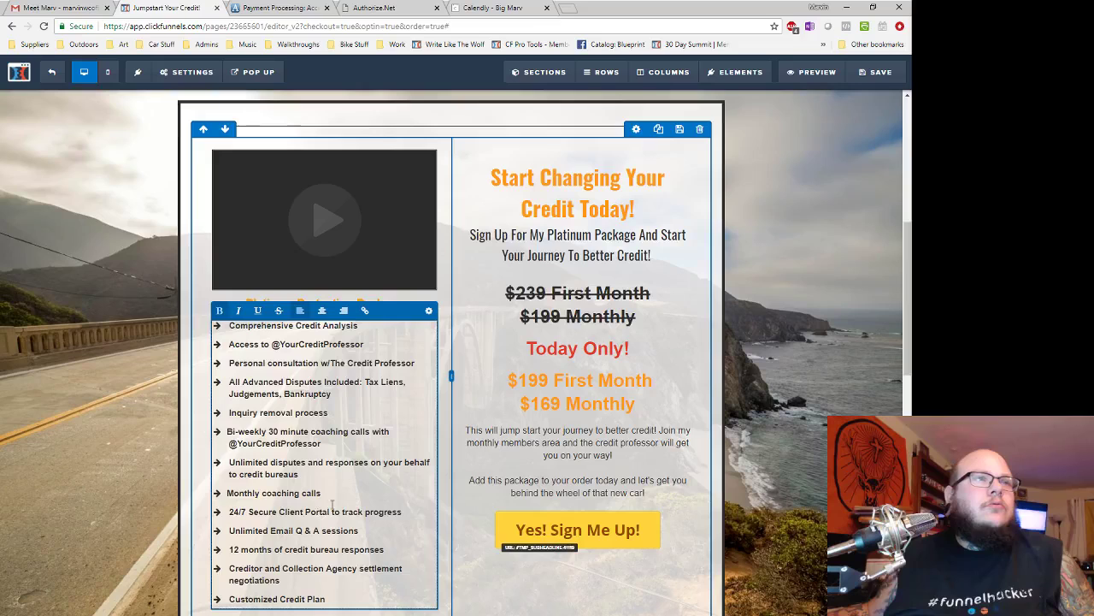
- Delete the Platinum package bullets from "Monthly coaching calls" through "Customized Credit Plan"
{"action": "left_click_drag", "start_coordinate": [227, 492], "coordinate": [372, 593]}
{"action": "key", "text": "BackSpace"}
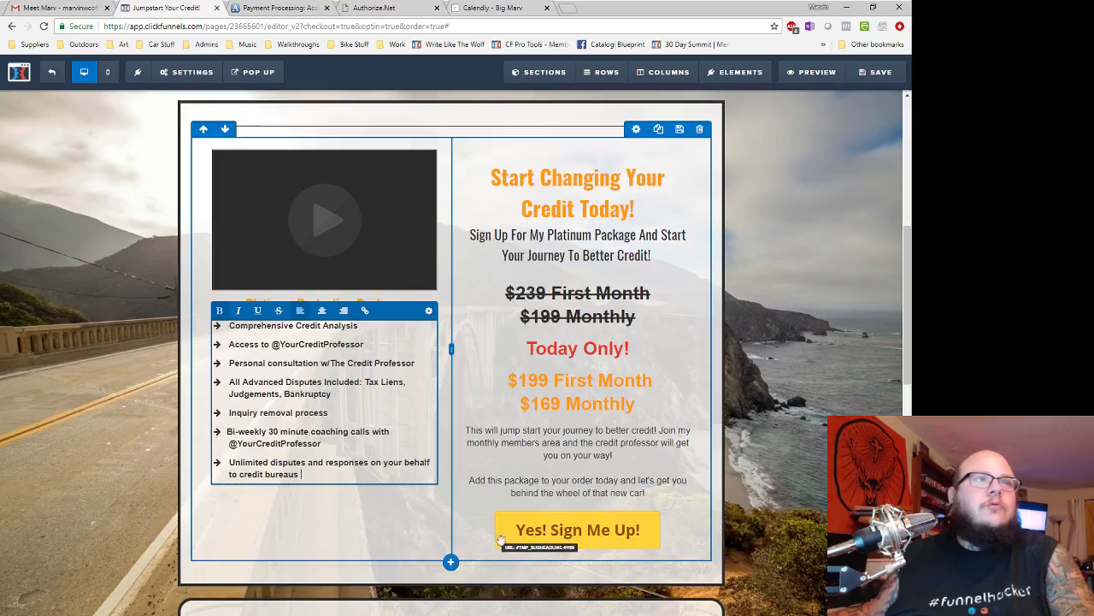
{"action": "left_click", "coordinate": [627, 306]}
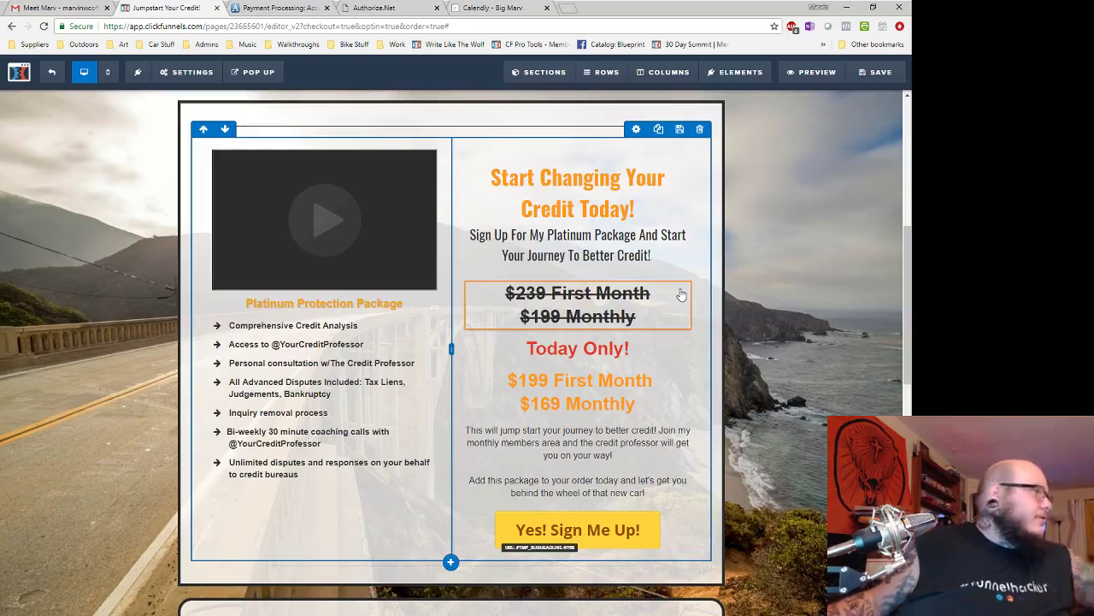
- Delete the struck-through old price block from the Platinum offer
{"action": "mouse_move", "coordinate": [668, 302]}
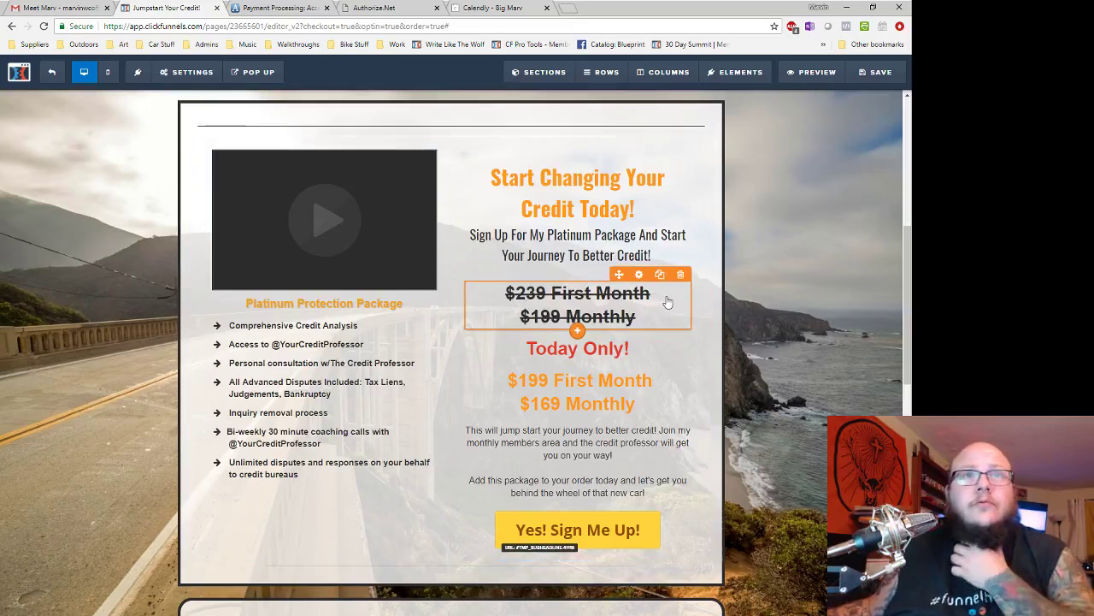
{"action": "left_click", "coordinate": [681, 273]}
{"action": "left_click", "coordinate": [508, 90]}
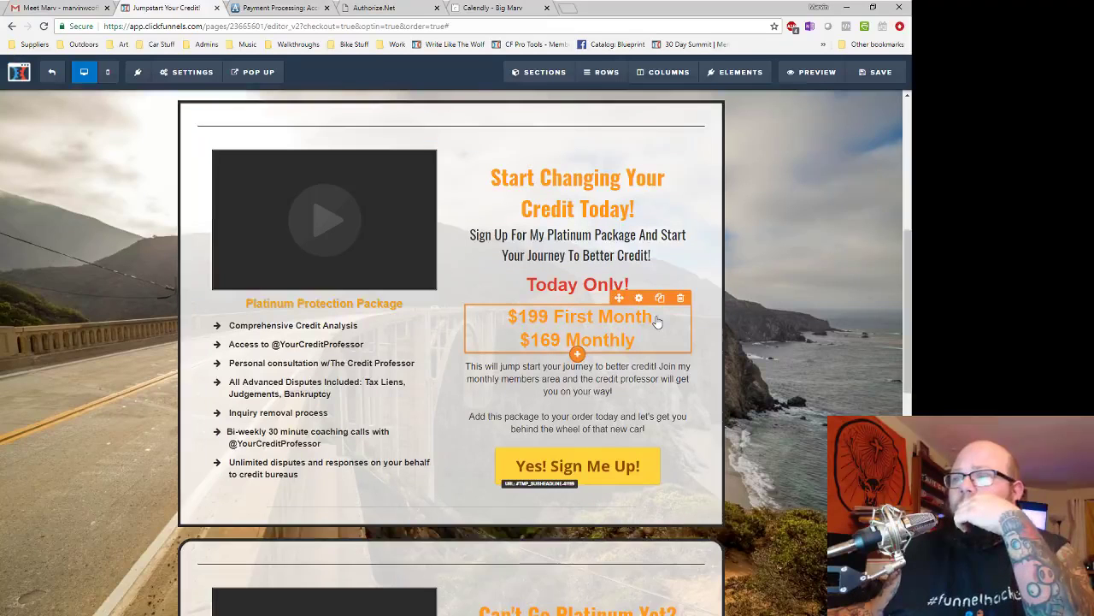
- Set the Platinum offer's prices to "$259 First Month" and "$199 Monthly"
{"action": "left_click", "coordinate": [557, 318]}
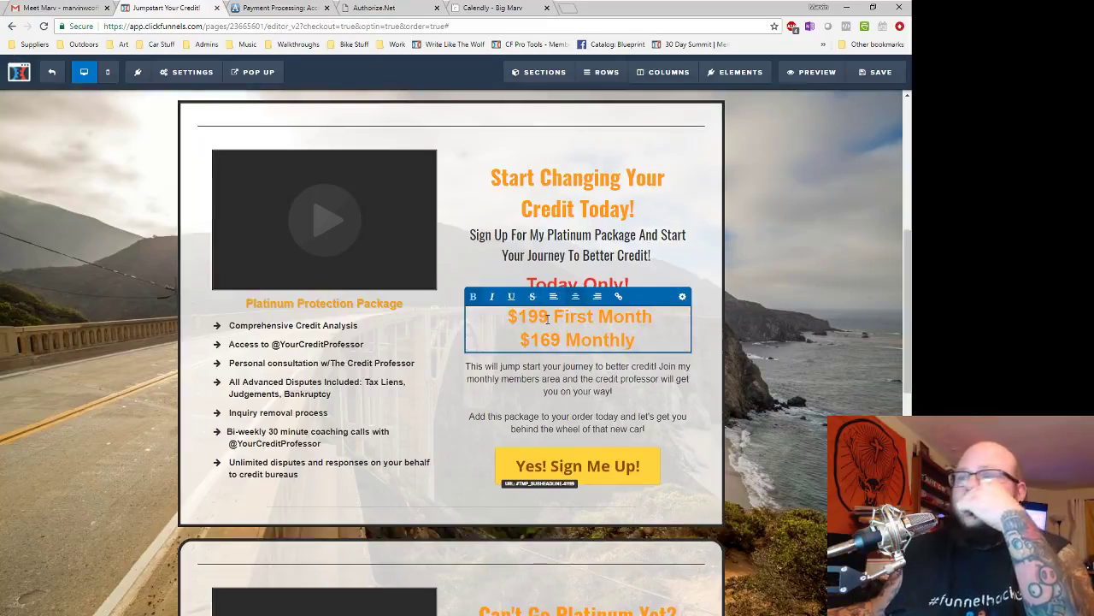
{"action": "left_click_drag", "start_coordinate": [548, 319], "coordinate": [523, 317]}
{"action": "type", "text": "159"}
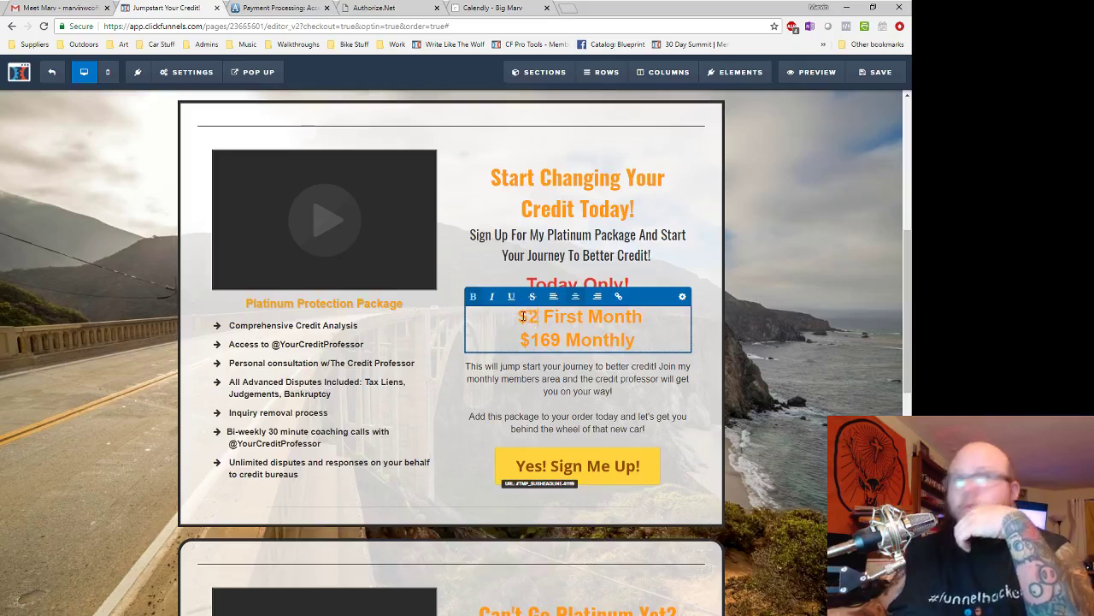
{"action": "left_click", "coordinate": [523, 316]}
{"action": "key", "text": "BackSpace"}
{"action": "type", "text": "2"}
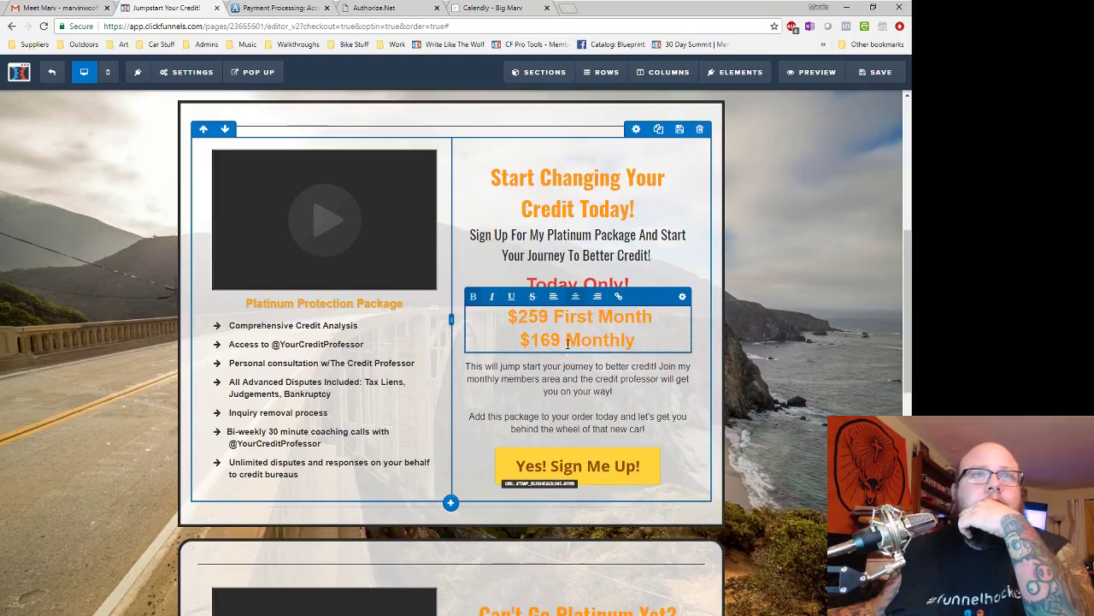
{"action": "left_click_drag", "start_coordinate": [561, 340], "coordinate": [543, 340]}
{"action": "type", "text": "99"}
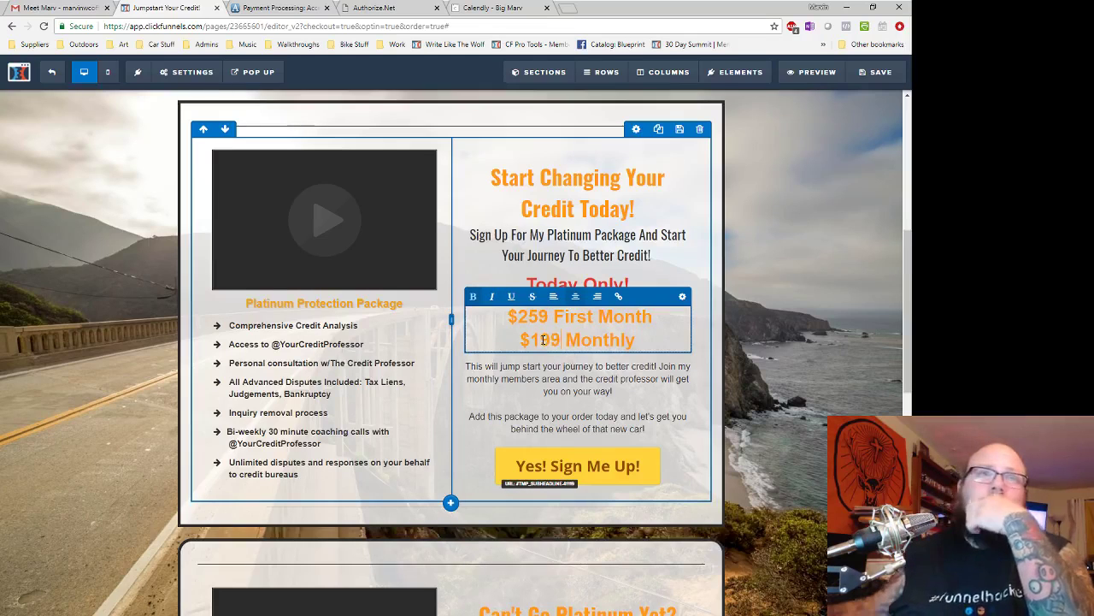
- Delete the "Add this package to your order today" paragraph and its blank lines from the Platinum description
{"action": "left_click", "coordinate": [660, 433]}
{"action": "left_click", "coordinate": [658, 425]}
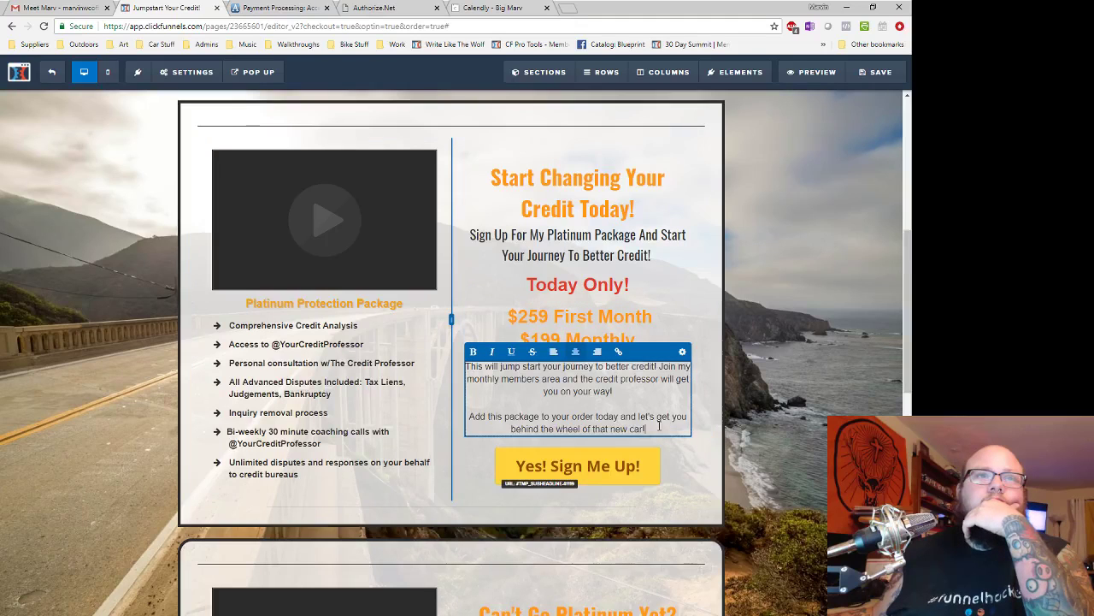
{"action": "left_click_drag", "start_coordinate": [645, 427], "coordinate": [488, 417]}
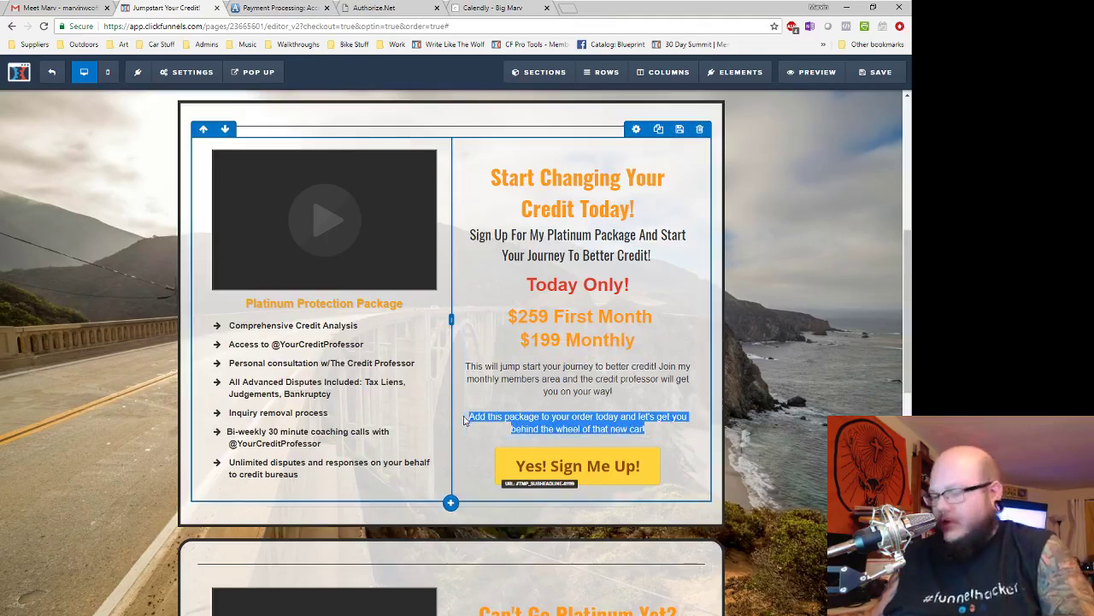
{"action": "key", "text": "BackSpace"}
{"action": "key", "text": "BackSpace"}
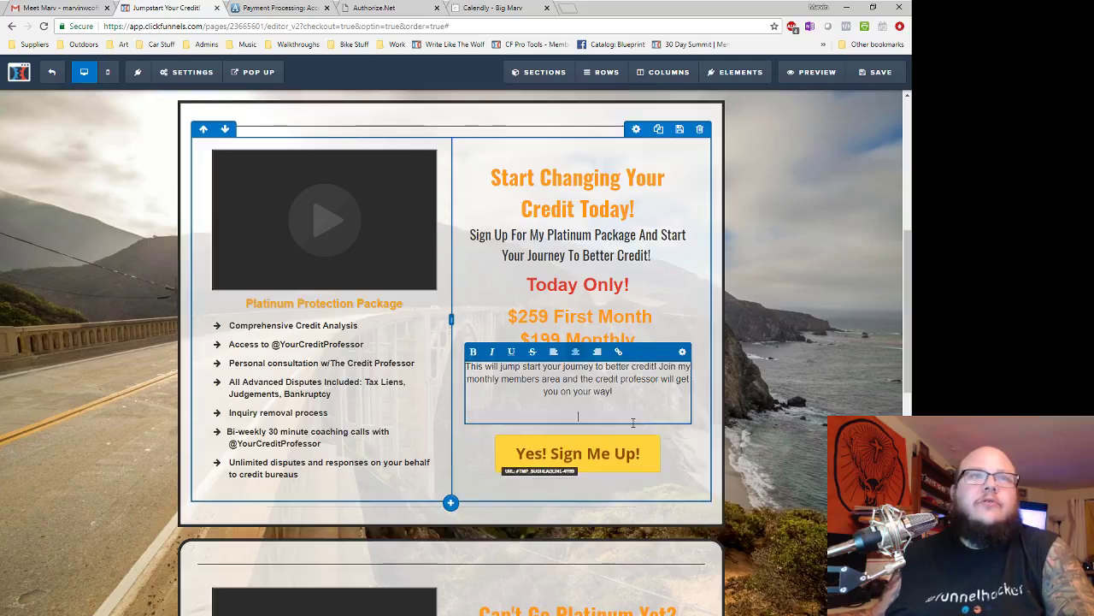
{"action": "left_click", "coordinate": [648, 471]}
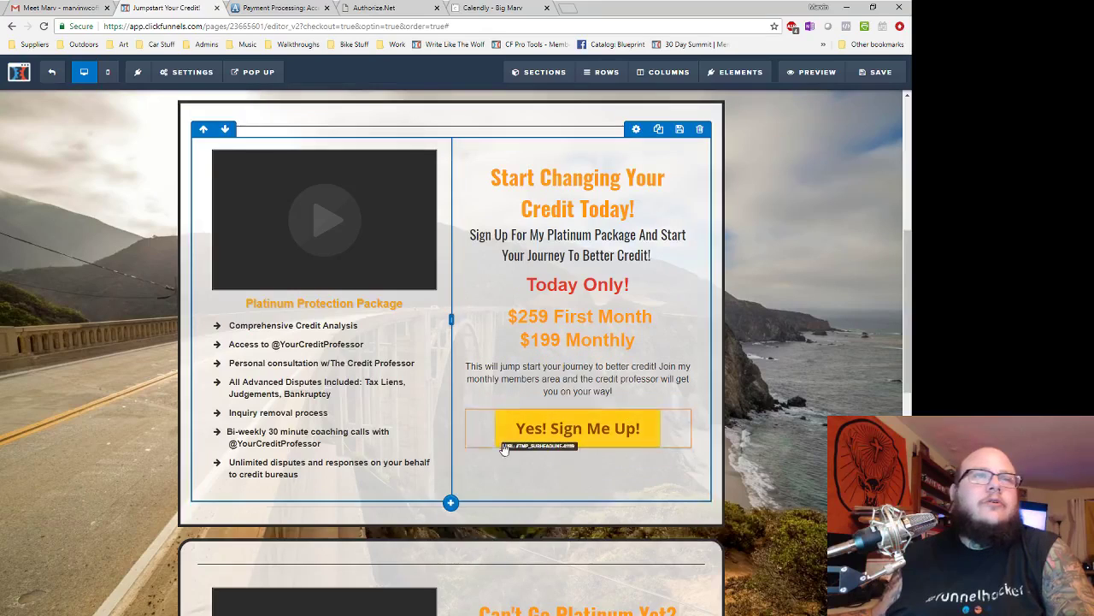
- Delete the struck-through old price block from the Gold offer
{"action": "scroll", "coordinate": [599, 445], "scroll_direction": "down", "scroll_amount": 3}
{"action": "scroll", "coordinate": [436, 446], "scroll_direction": "down", "scroll_amount": 4}
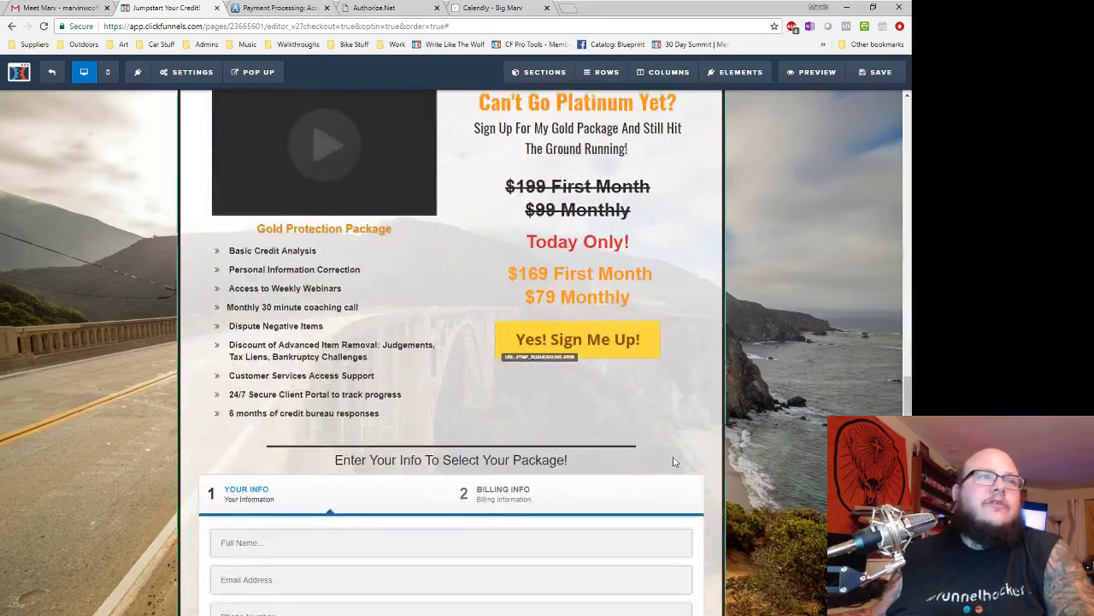
{"action": "scroll", "coordinate": [508, 447], "scroll_direction": "up", "scroll_amount": 4}
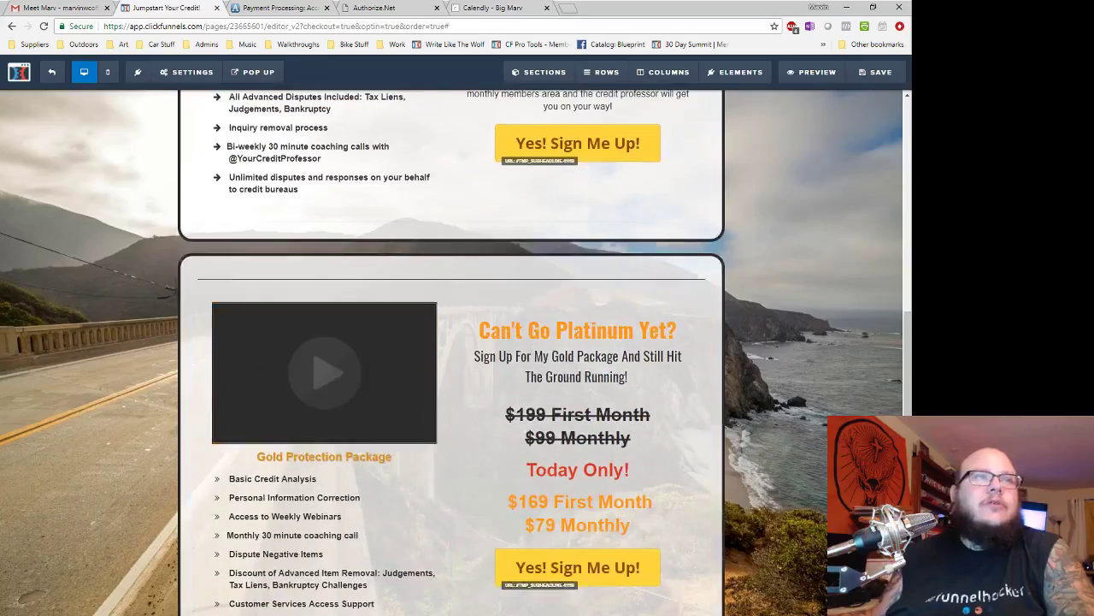
{"action": "scroll", "coordinate": [336, 438], "scroll_direction": "up", "scroll_amount": 4}
{"action": "scroll", "coordinate": [605, 304], "scroll_direction": "down", "scroll_amount": 5}
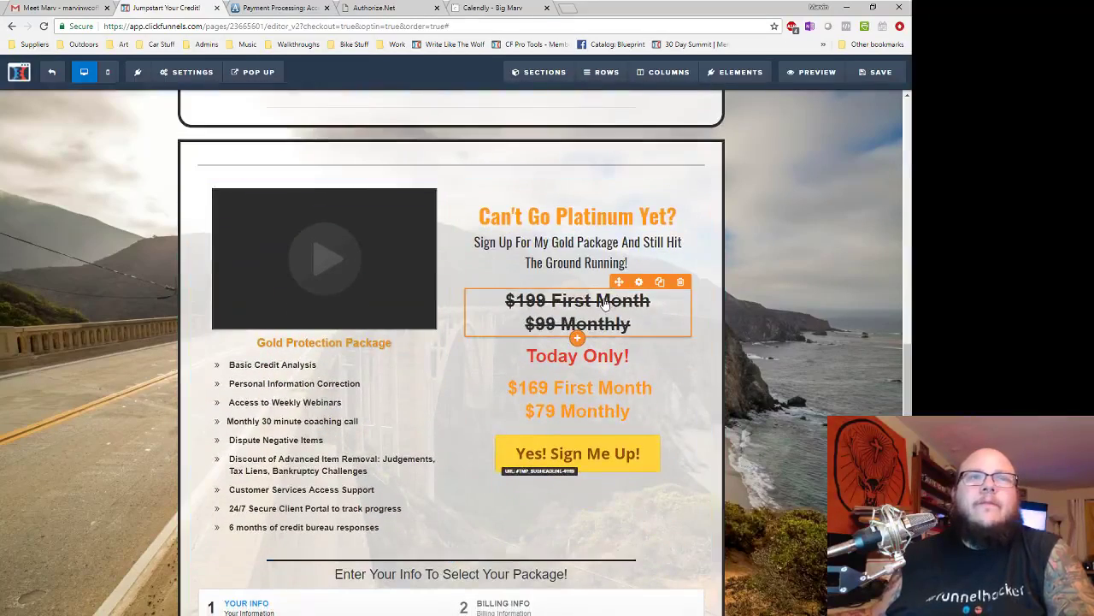
{"action": "left_click", "coordinate": [681, 281]}
{"action": "left_click", "coordinate": [511, 89]}
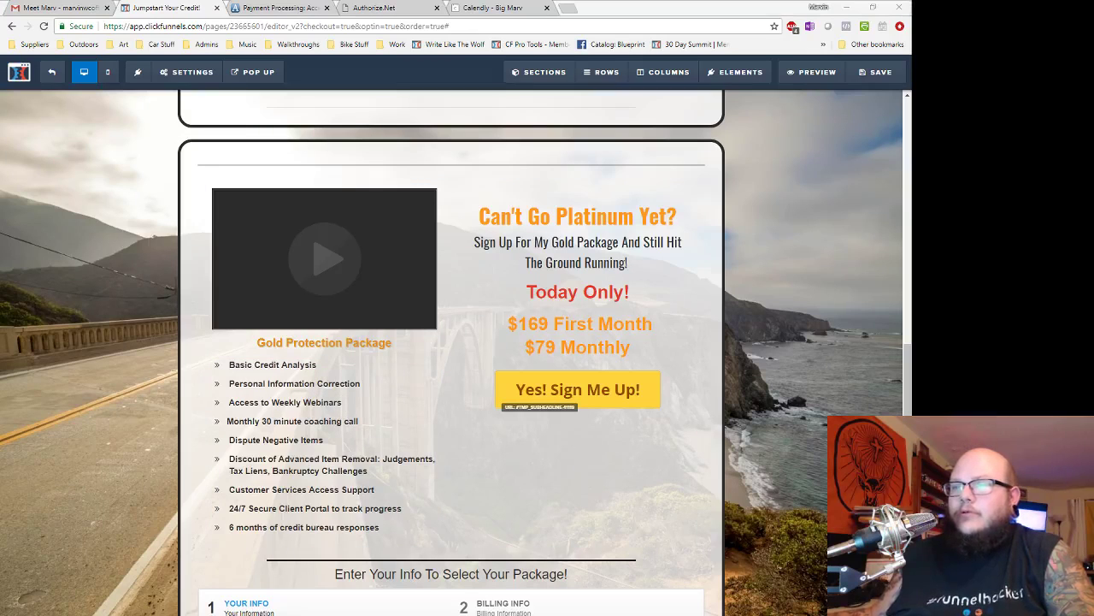
- Remove the "Access to Weekly Webinars" and "Customer Services Access Support" bullets from the Gold package list
{"action": "left_click", "coordinate": [345, 401]}
{"action": "left_click_drag", "start_coordinate": [343, 402], "coordinate": [230, 402]}
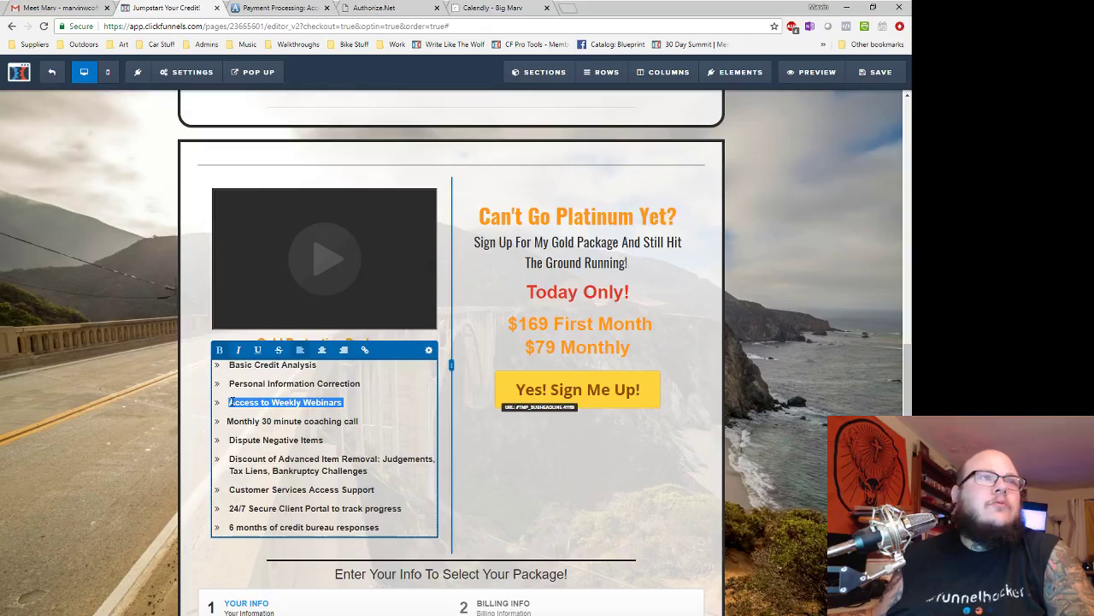
{"action": "key", "text": "BackSpace"}
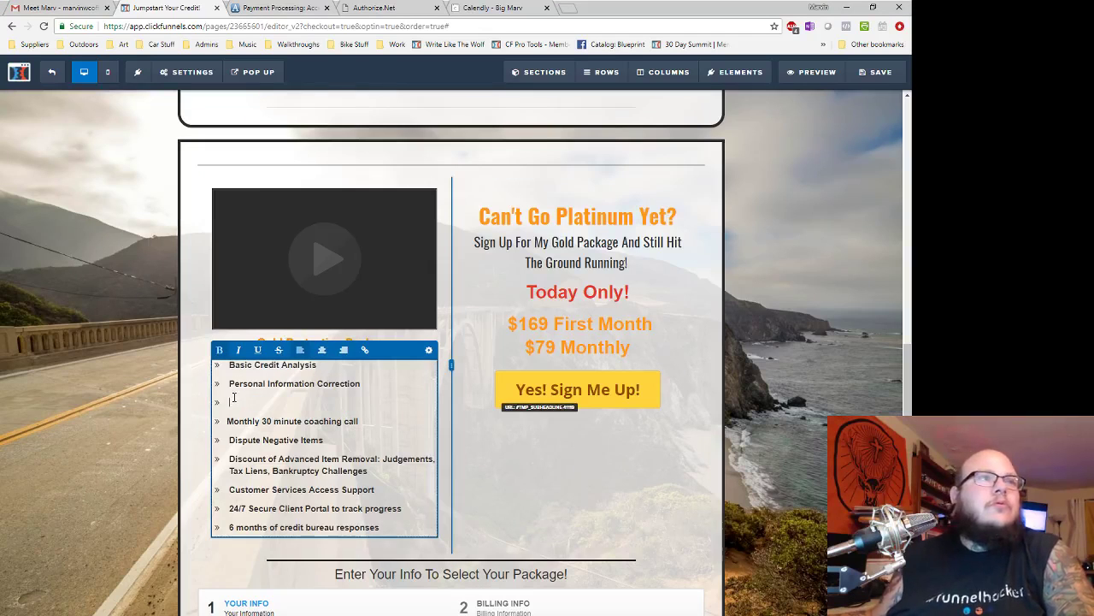
{"action": "key", "text": "BackSpace"}
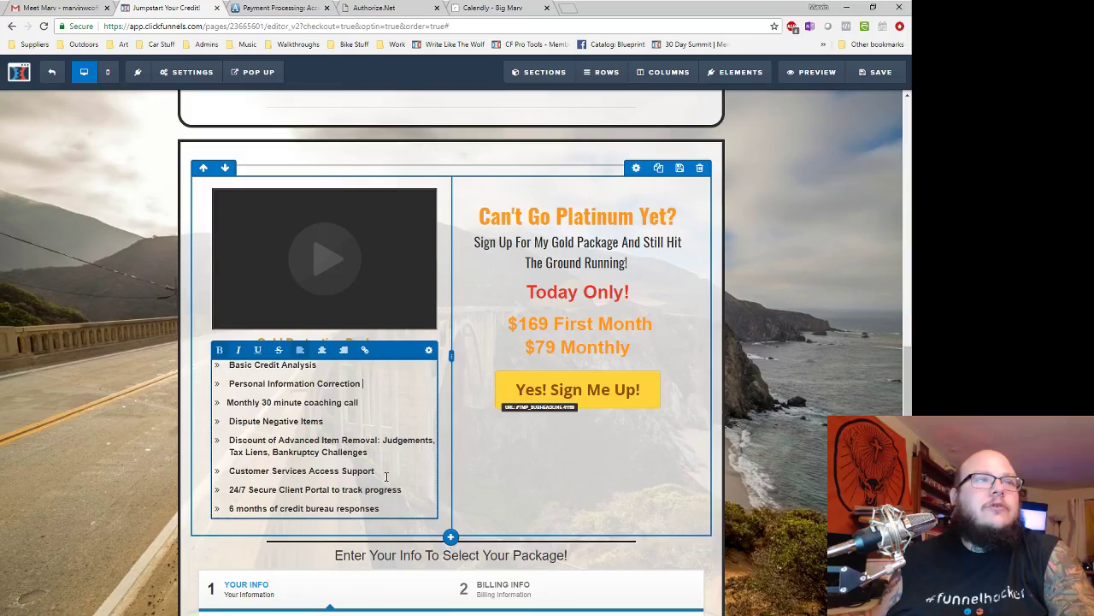
{"action": "left_click_drag", "start_coordinate": [385, 476], "coordinate": [227, 471]}
{"action": "key", "text": "BackSpace"}
{"action": "key", "text": "BackSpace"}
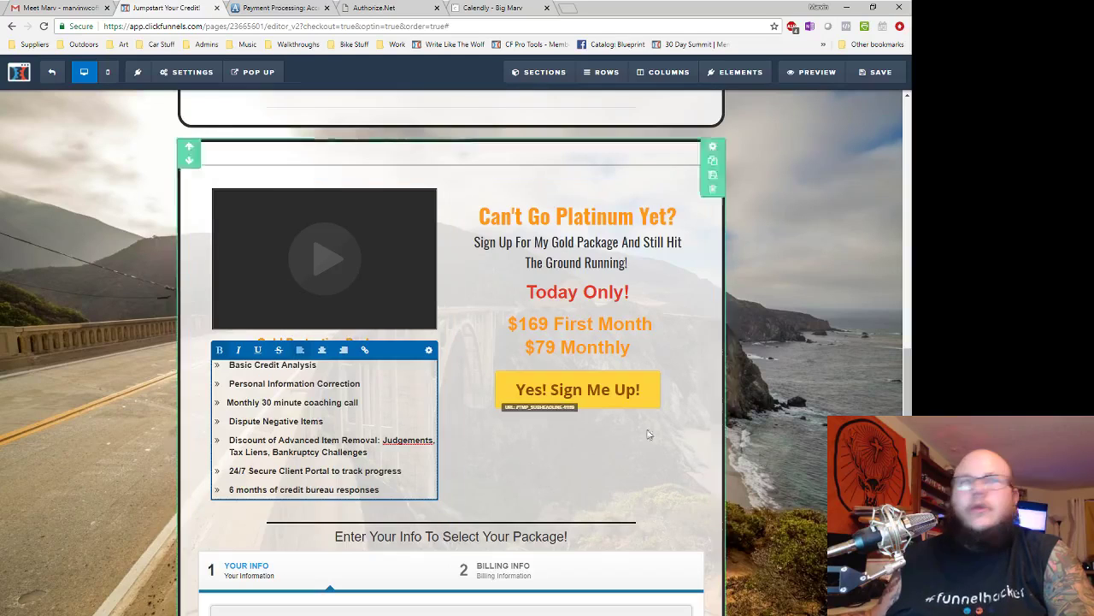
- Set the Gold offer's prices to "$199 First Month" and "$99 Monthly"
{"action": "left_click", "coordinate": [554, 335]}
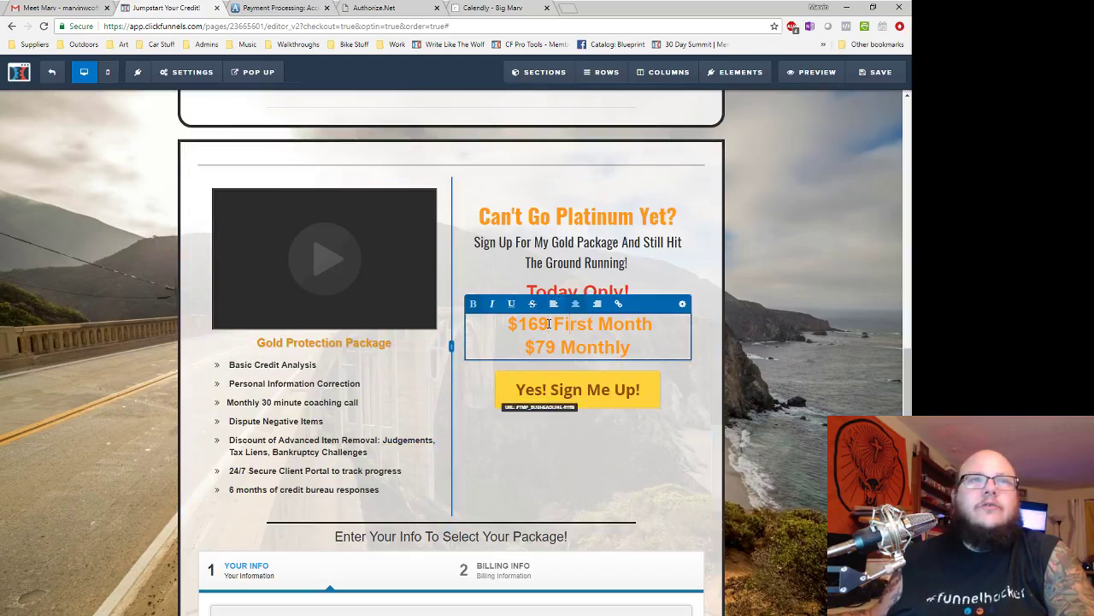
{"action": "left_click_drag", "start_coordinate": [549, 324], "coordinate": [527, 323]}
{"action": "type", "text": "99"}
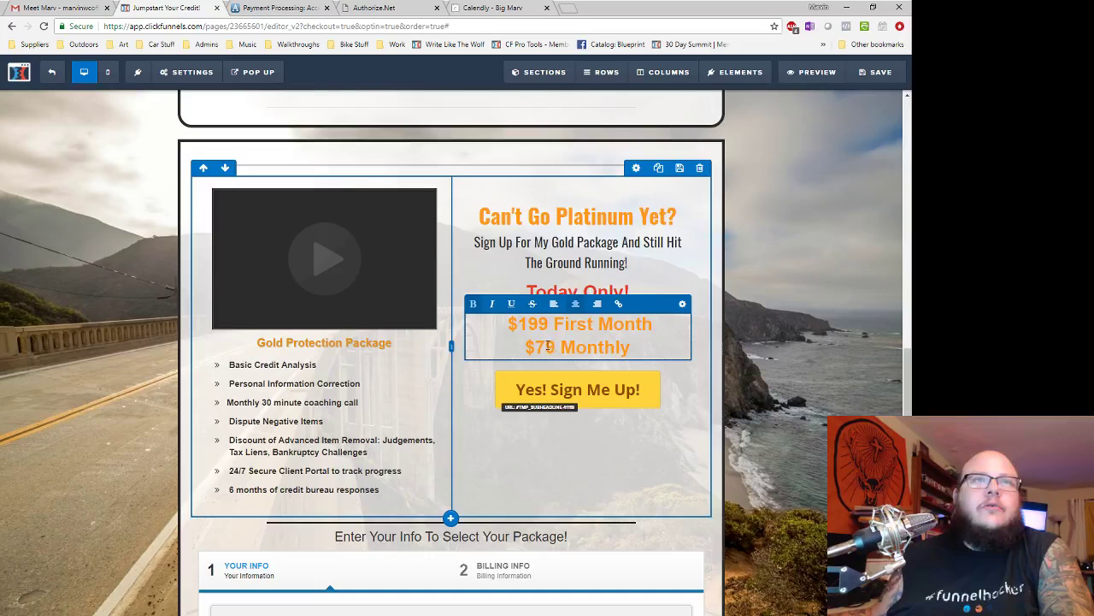
{"action": "left_click", "coordinate": [548, 347]}
{"action": "key", "text": "BackSpace"}
{"action": "type", "text": "9"}
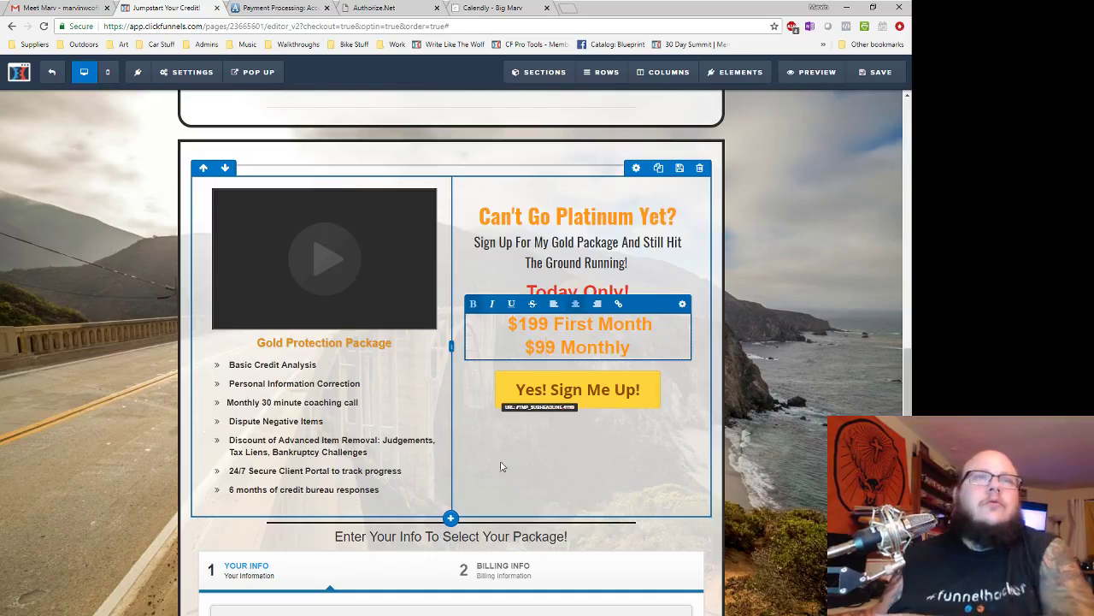
- Check the revised Diamond, Platinum and Gold offers on the Subscriptions page and save the page
{"action": "scroll", "coordinate": [797, 478], "scroll_direction": "down", "scroll_amount": 1}
{"action": "left_click", "coordinate": [783, 392]}
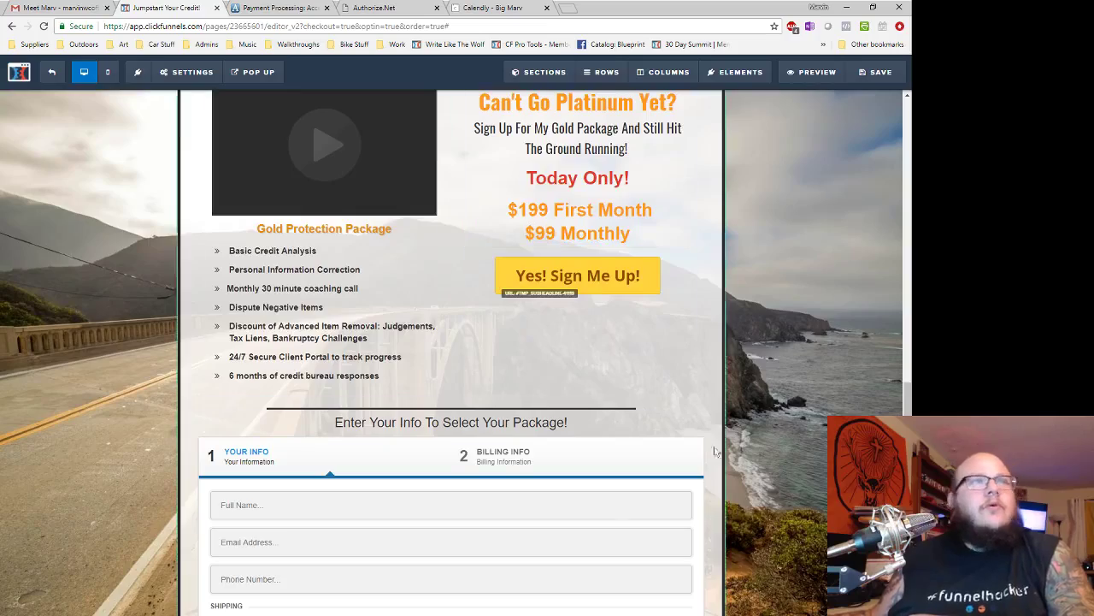
{"action": "scroll", "coordinate": [803, 493], "scroll_direction": "down", "scroll_amount": 2}
{"action": "scroll", "coordinate": [783, 494], "scroll_direction": "down", "scroll_amount": 3}
{"action": "scroll", "coordinate": [593, 503], "scroll_direction": "up", "scroll_amount": 8}
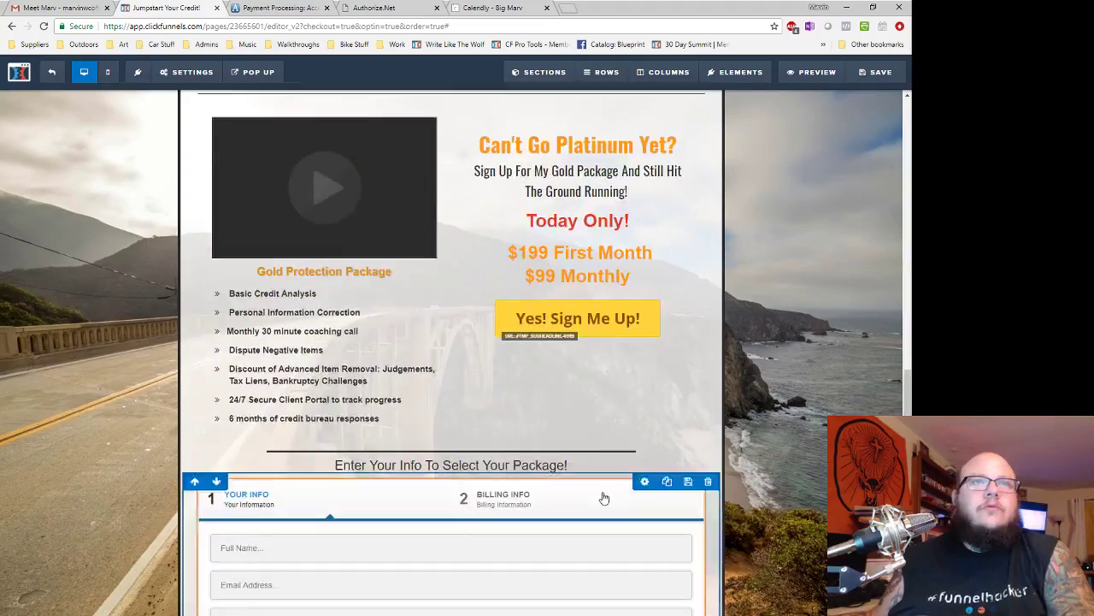
{"action": "scroll", "coordinate": [594, 503], "scroll_direction": "up", "scroll_amount": 8}
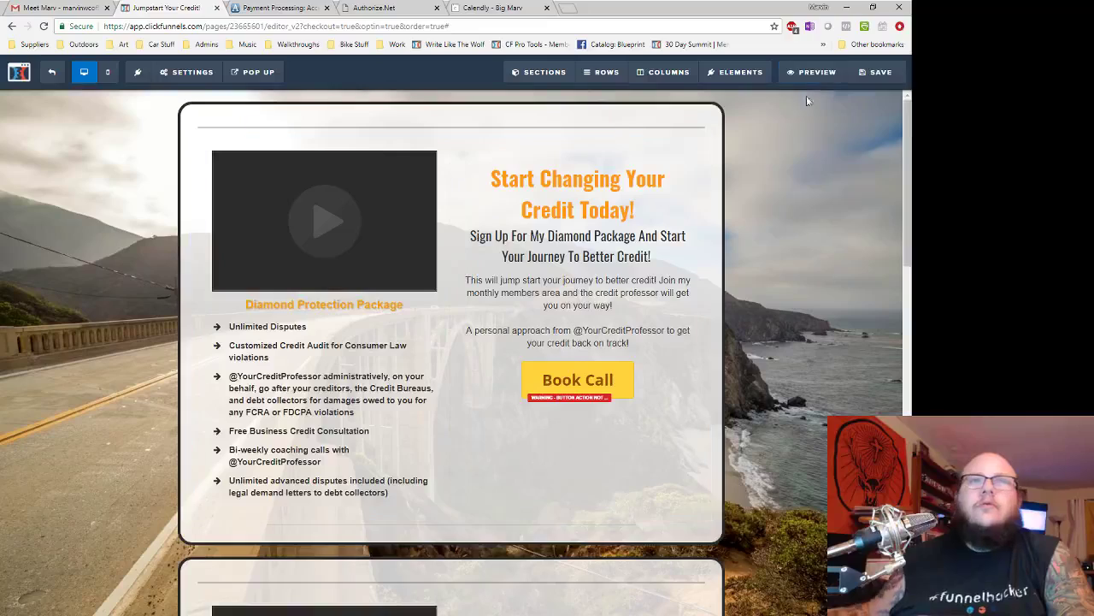
{"action": "left_click", "coordinate": [885, 75]}
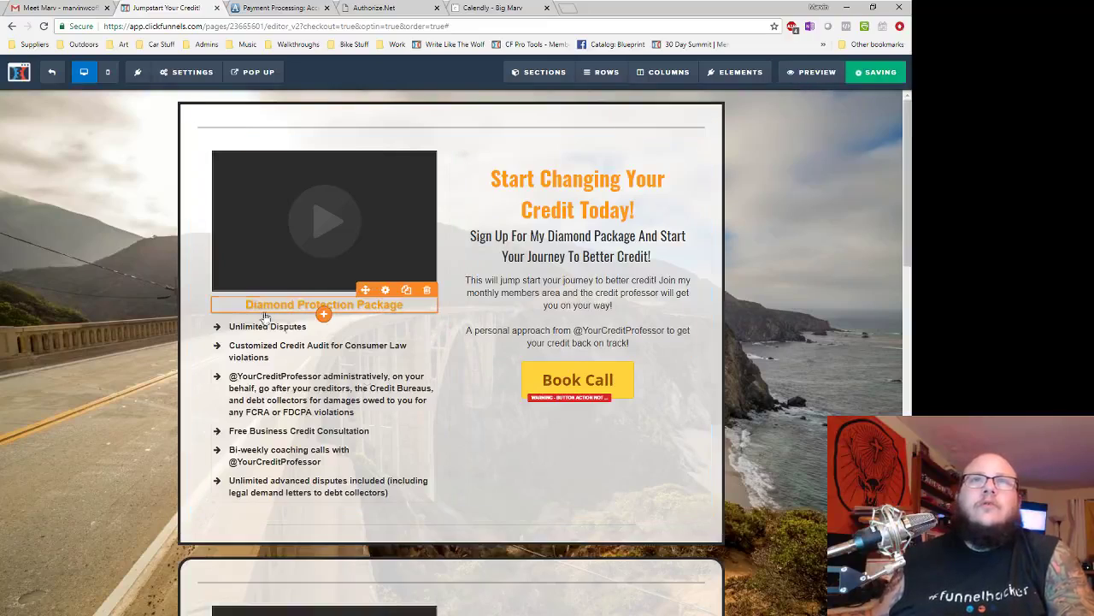
- Leave the page editor and open the live page of the Product Selection funnel step
{"action": "scroll", "coordinate": [784, 452], "scroll_direction": "down", "scroll_amount": 15}
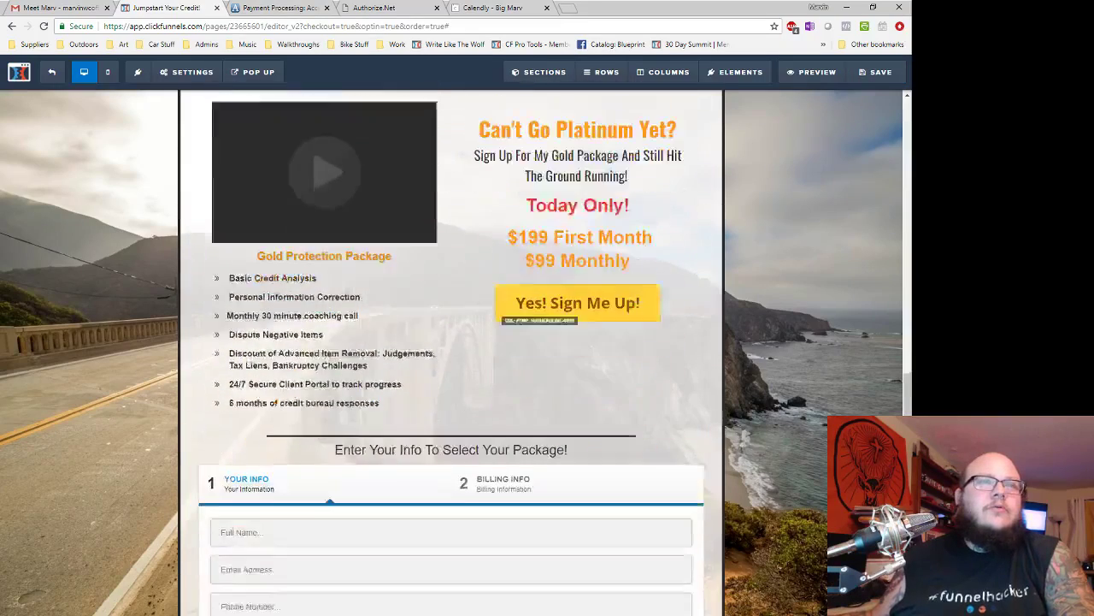
{"action": "scroll", "coordinate": [691, 471], "scroll_direction": "up", "scroll_amount": 6}
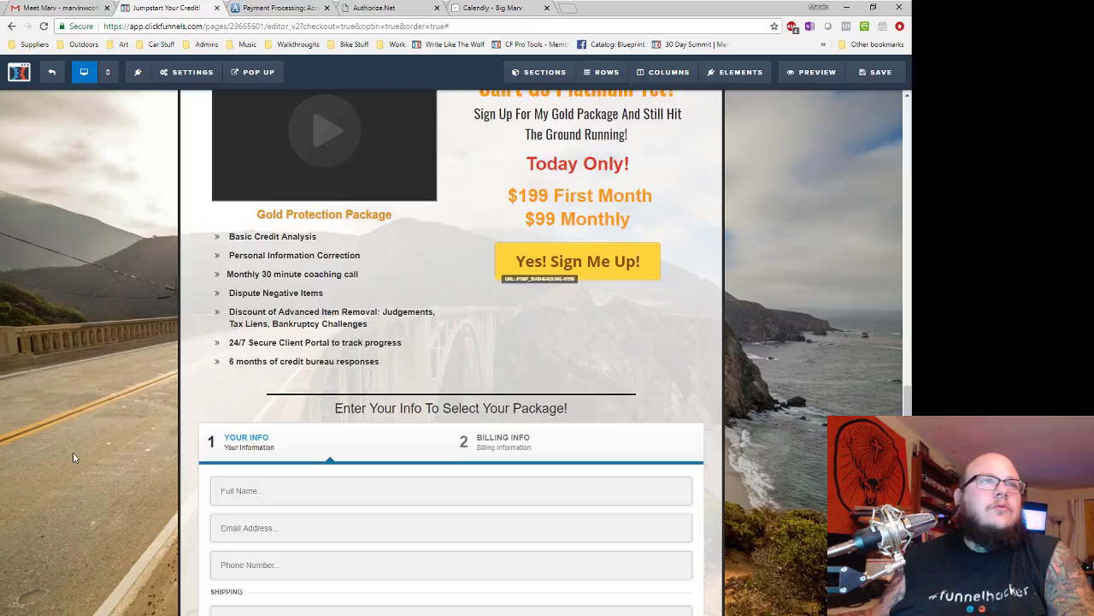
{"action": "scroll", "coordinate": [30, 462], "scroll_direction": "up", "scroll_amount": 10}
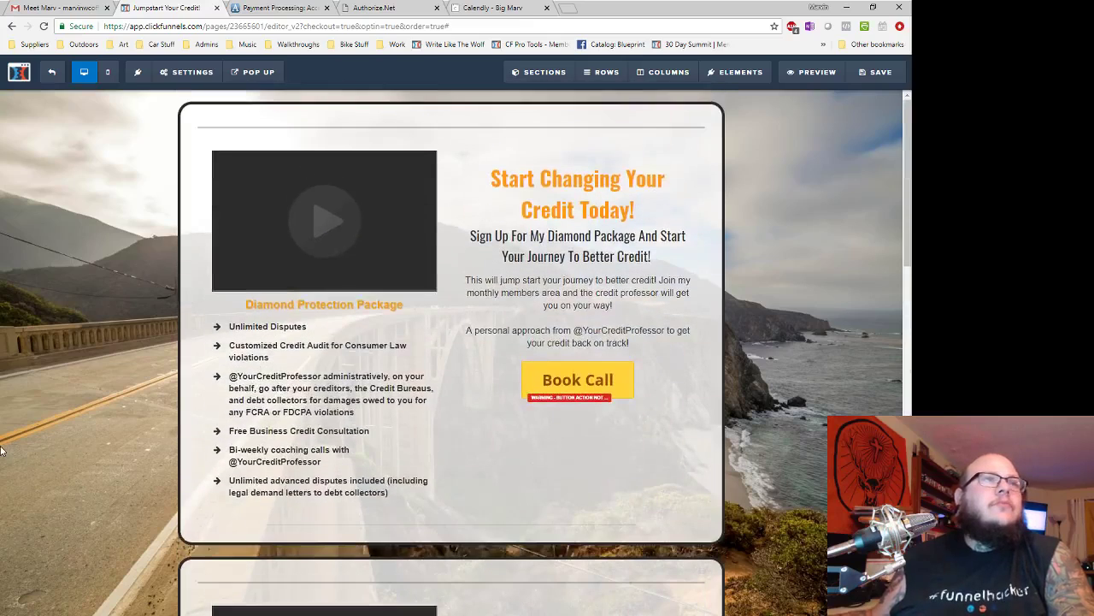
{"action": "left_click", "coordinate": [54, 79]}
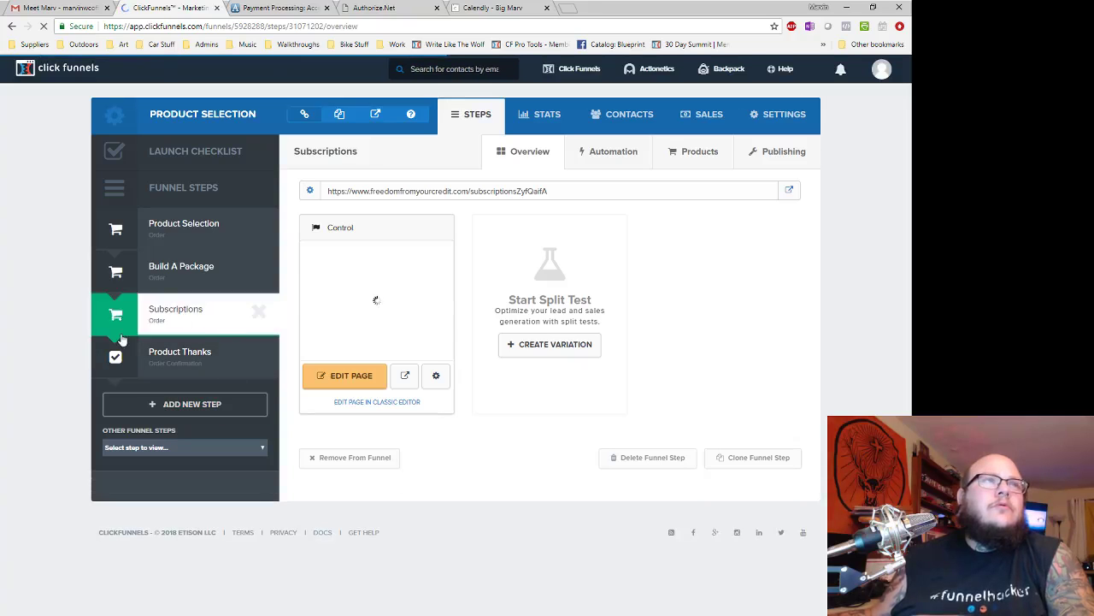
{"action": "left_click", "coordinate": [173, 233]}
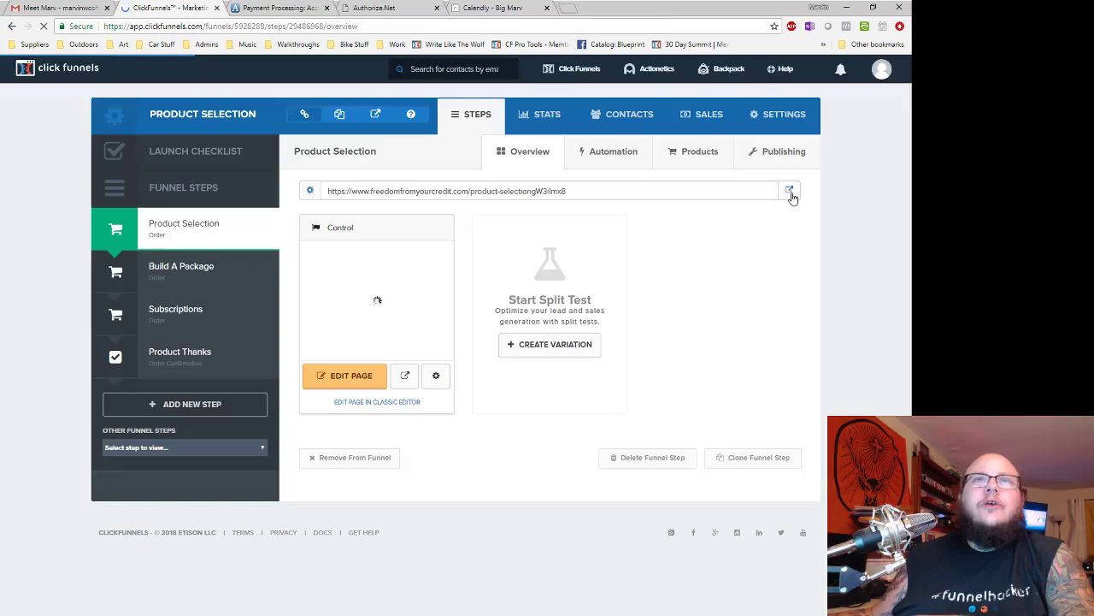
{"action": "left_click", "coordinate": [791, 195]}
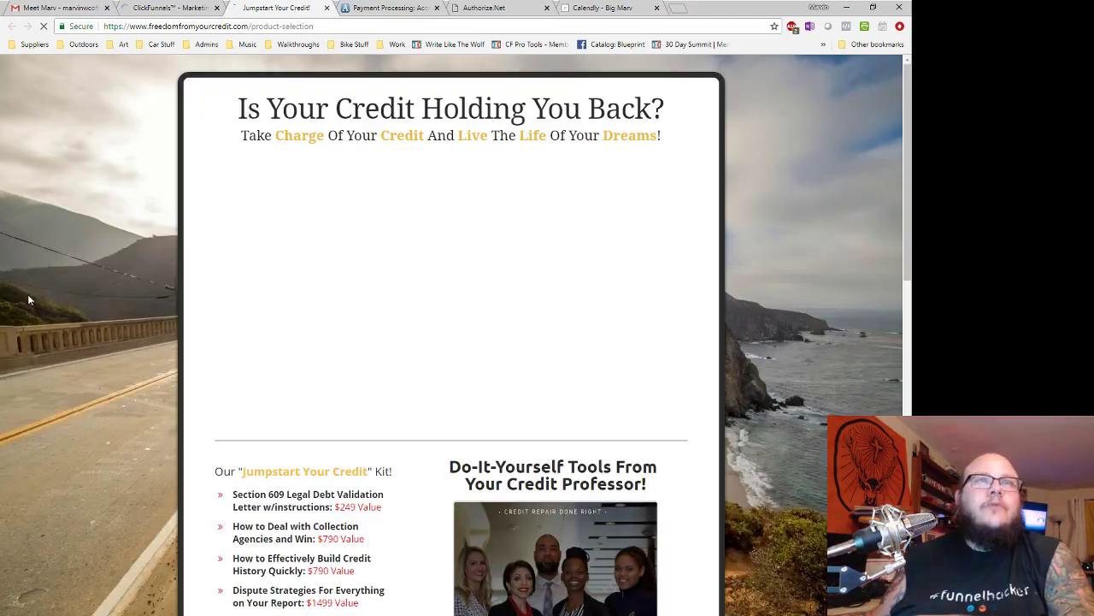
- Review the live Product Selection page and follow its Build Your Package link to examine the order form
{"action": "scroll", "coordinate": [453, 222], "scroll_direction": "down", "scroll_amount": 1}
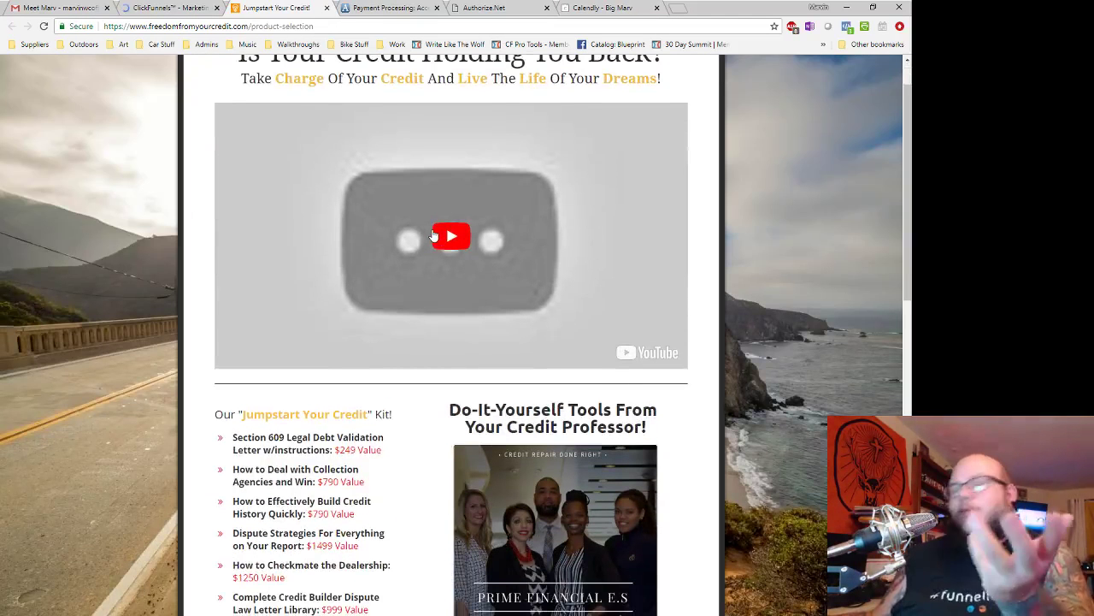
{"action": "scroll", "coordinate": [433, 236], "scroll_direction": "down", "scroll_amount": 2}
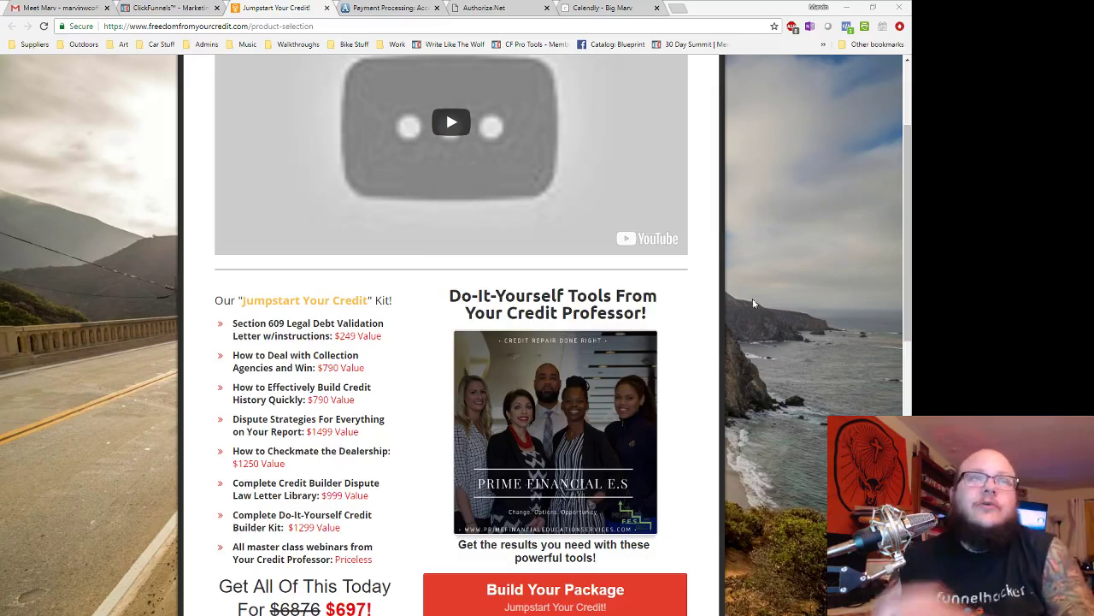
{"action": "scroll", "coordinate": [462, 305], "scroll_direction": "down", "scroll_amount": 3}
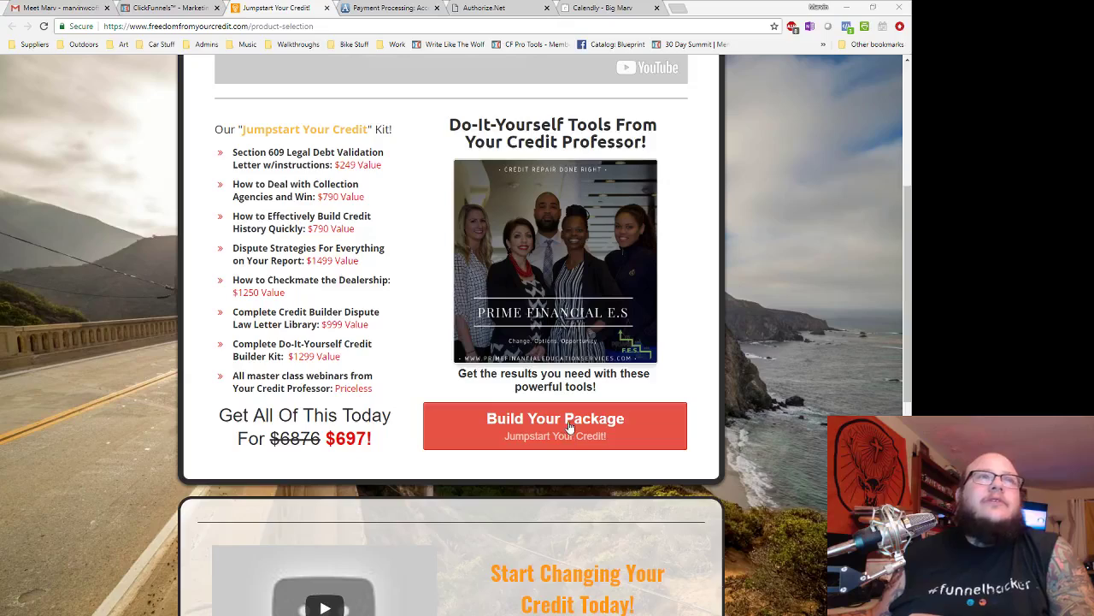
{"action": "left_click", "coordinate": [570, 425]}
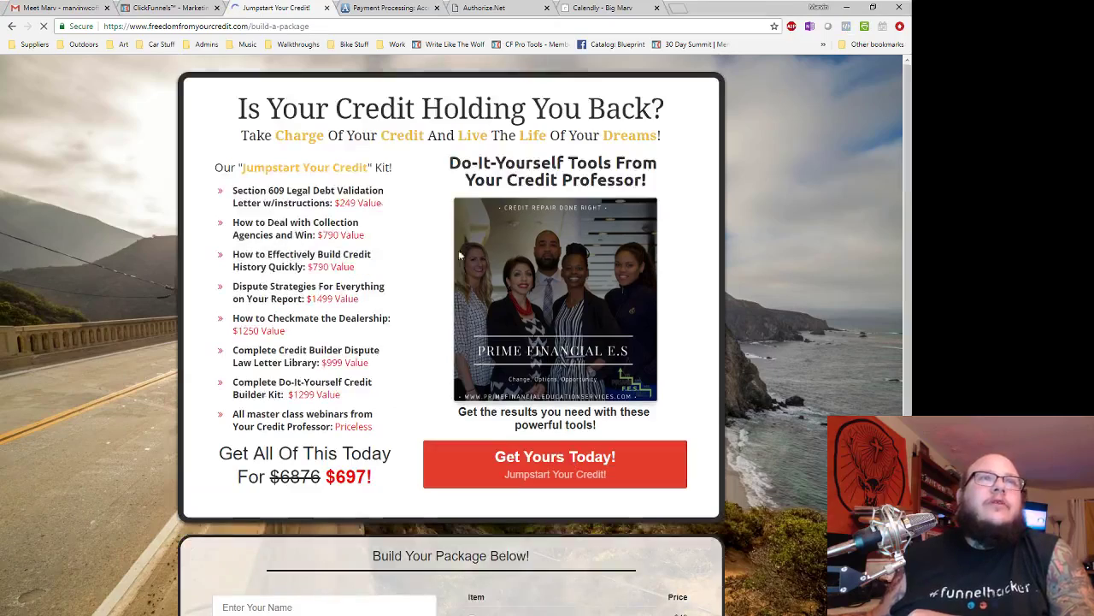
{"action": "scroll", "coordinate": [513, 299], "scroll_direction": "down", "scroll_amount": 4}
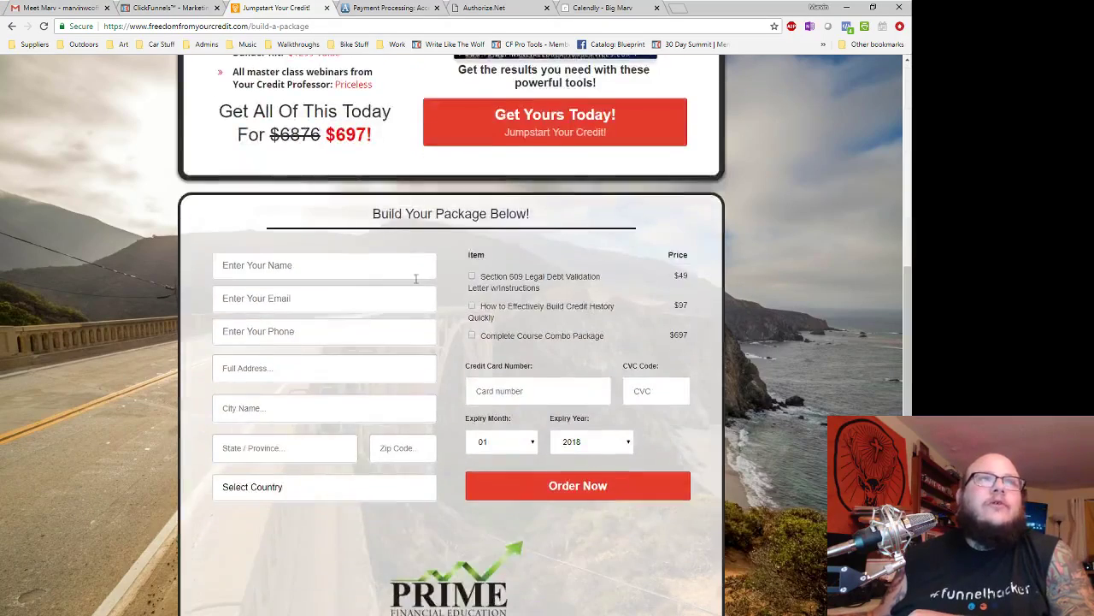
{"action": "scroll", "coordinate": [430, 307], "scroll_direction": "up", "scroll_amount": 3}
{"action": "scroll", "coordinate": [383, 282], "scroll_direction": "down", "scroll_amount": 3}
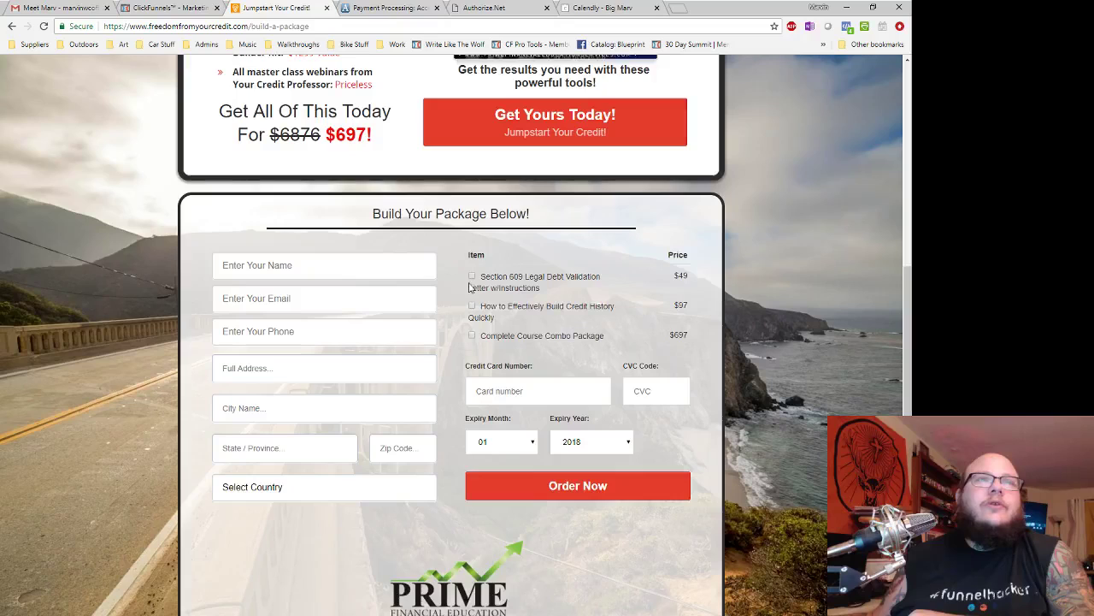
- Test the order form's item selection by ticking and unticking the Section 609 letter, Build Credit History and Complete Course Combo Package
{"action": "left_click", "coordinate": [472, 278]}
{"action": "left_click", "coordinate": [473, 306]}
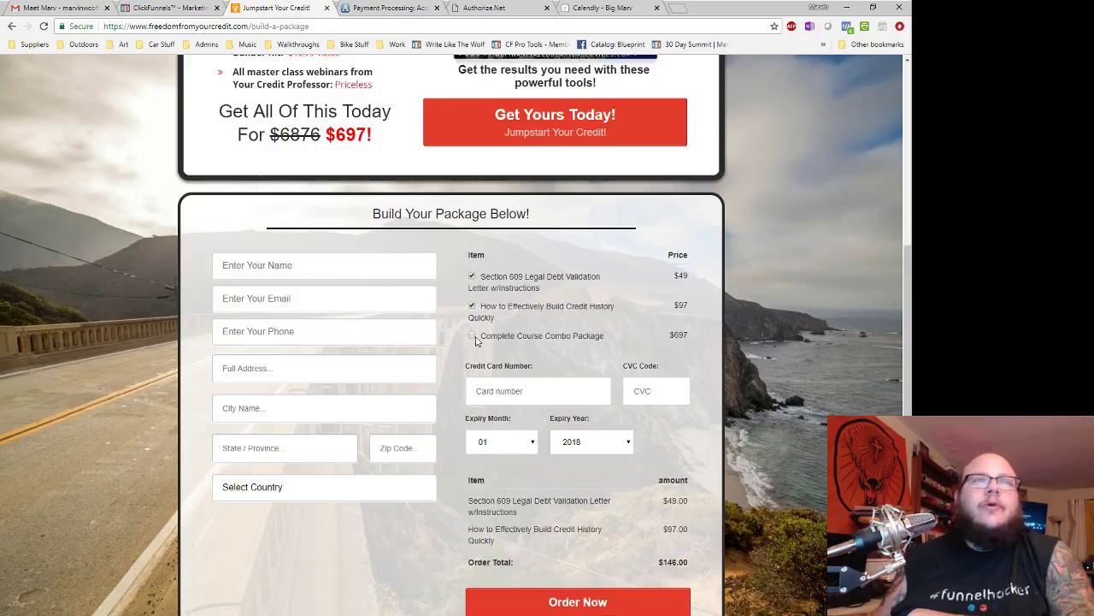
{"action": "left_click", "coordinate": [473, 336]}
{"action": "left_click", "coordinate": [472, 276]}
{"action": "left_click", "coordinate": [471, 305]}
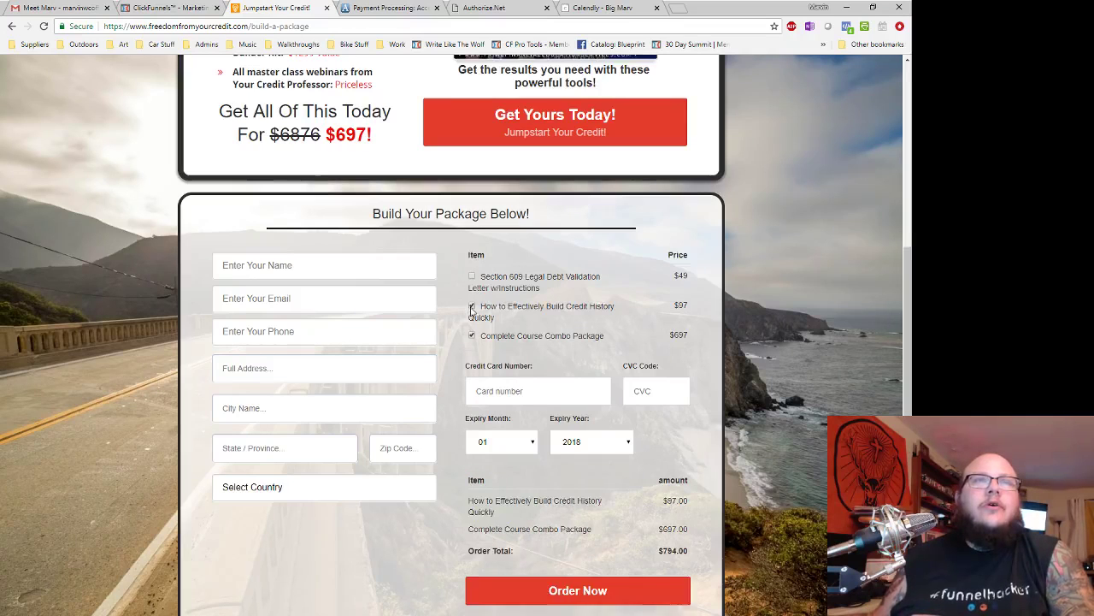
{"action": "left_click", "coordinate": [472, 335]}
{"action": "scroll", "coordinate": [462, 317], "scroll_direction": "up", "scroll_amount": 5}
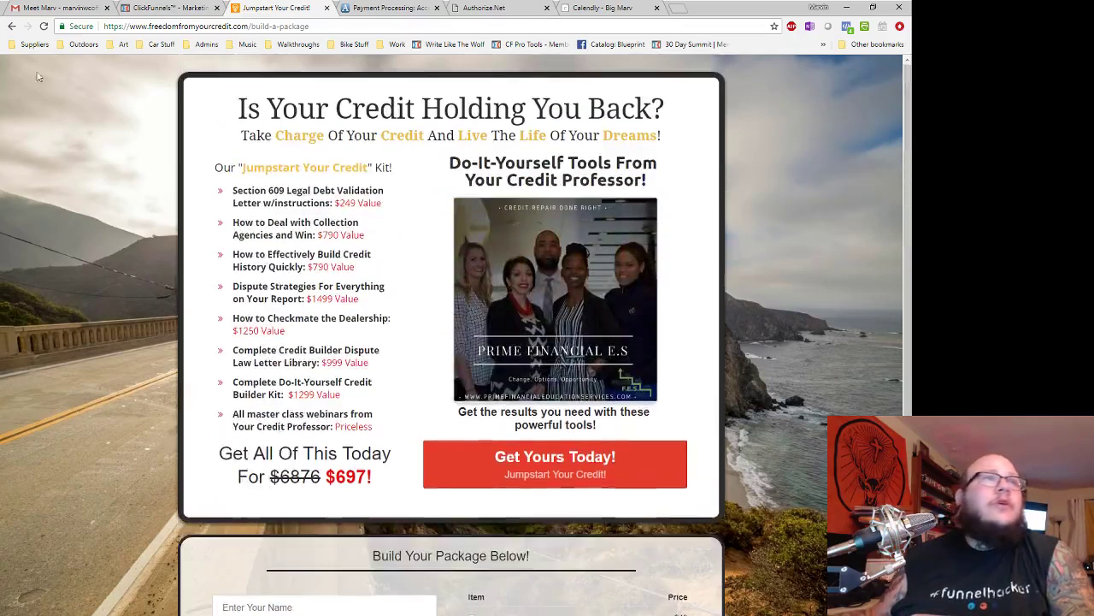
- Return to the live Product Selection page, compare its Platinum and Gold offers, and follow the sign-up link to the Subscriptions page
{"action": "left_click", "coordinate": [12, 26]}
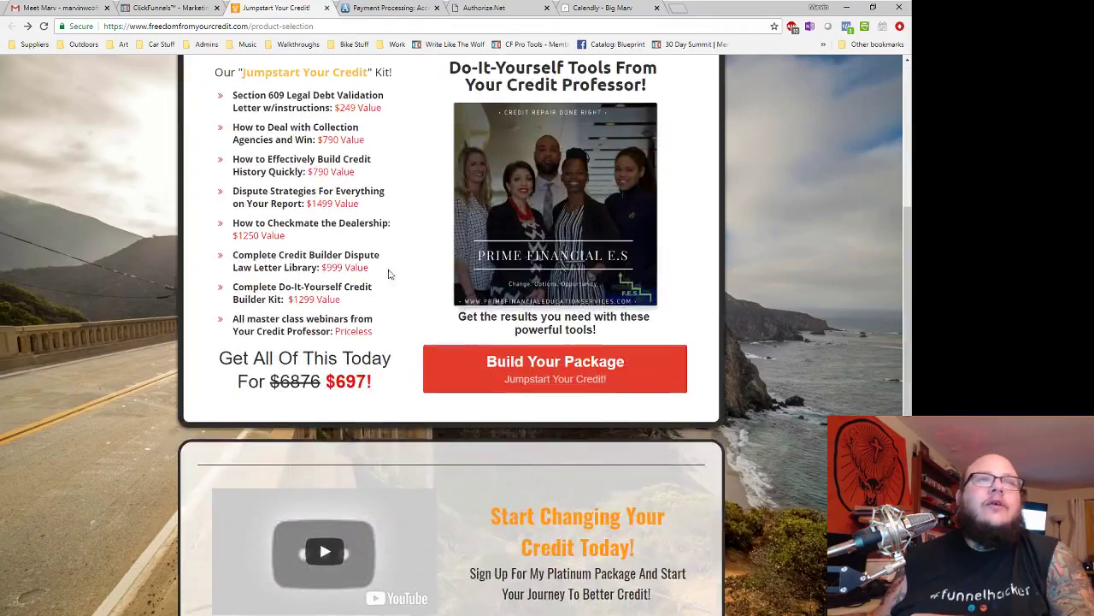
{"action": "scroll", "coordinate": [368, 266], "scroll_direction": "down", "scroll_amount": 6}
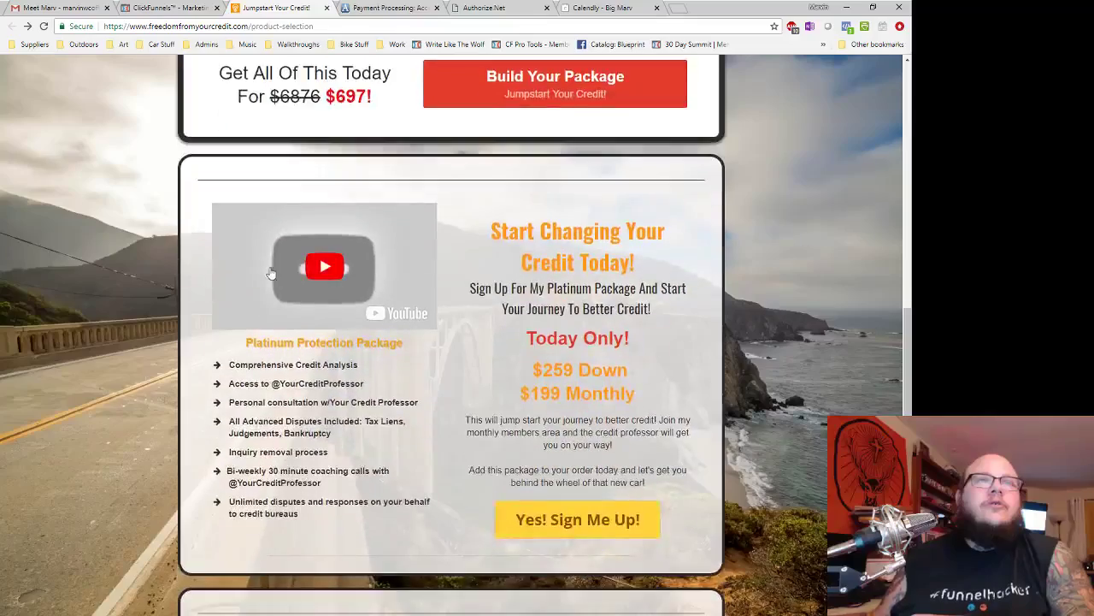
{"action": "scroll", "coordinate": [338, 313], "scroll_direction": "down", "scroll_amount": 3}
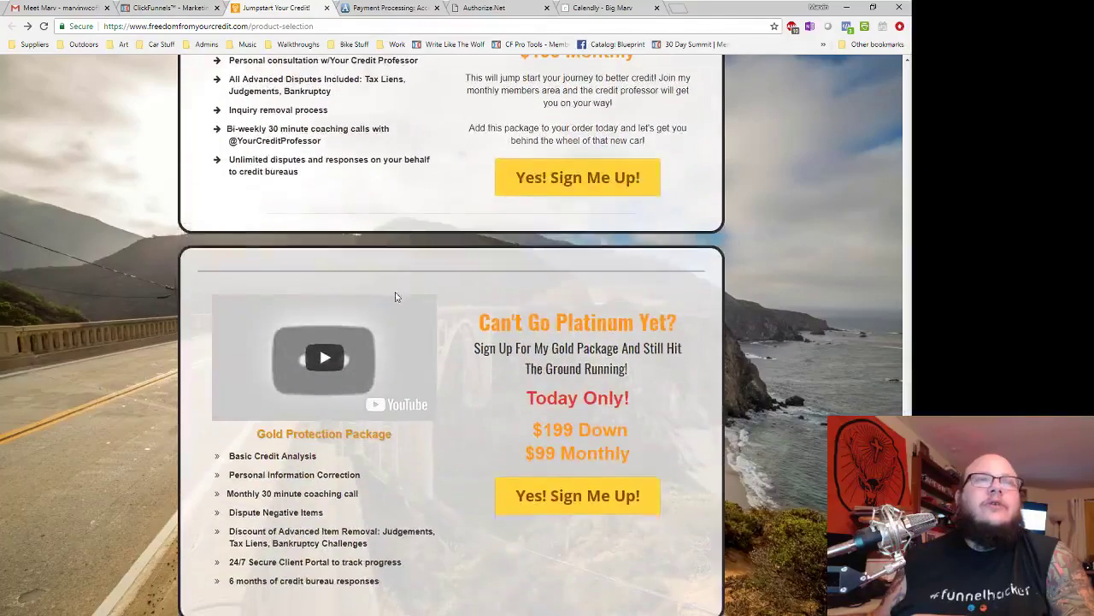
{"action": "scroll", "coordinate": [431, 291], "scroll_direction": "up", "scroll_amount": 3}
{"action": "scroll", "coordinate": [391, 288], "scroll_direction": "down", "scroll_amount": 3}
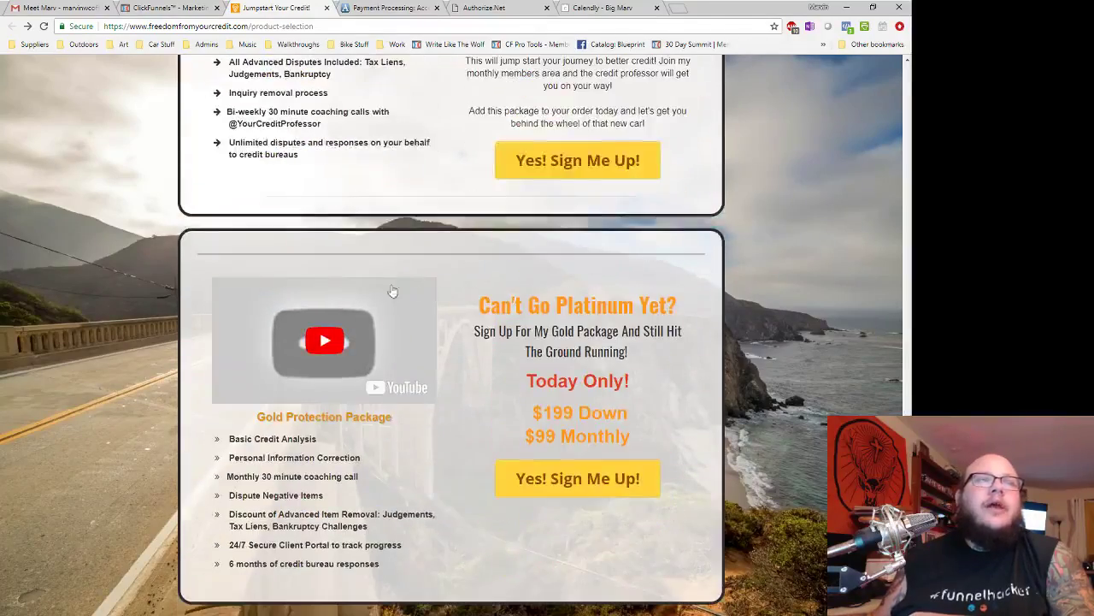
{"action": "scroll", "coordinate": [482, 345], "scroll_direction": "up", "scroll_amount": 3}
{"action": "scroll", "coordinate": [482, 344], "scroll_direction": "down", "scroll_amount": 1}
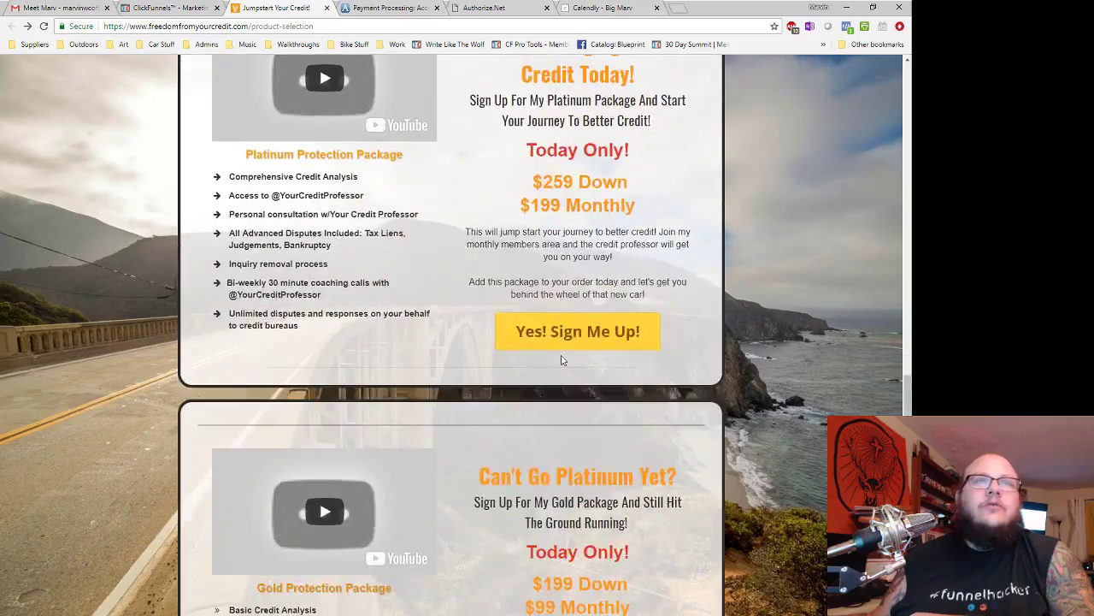
{"action": "scroll", "coordinate": [615, 413], "scroll_direction": "up", "scroll_amount": 1}
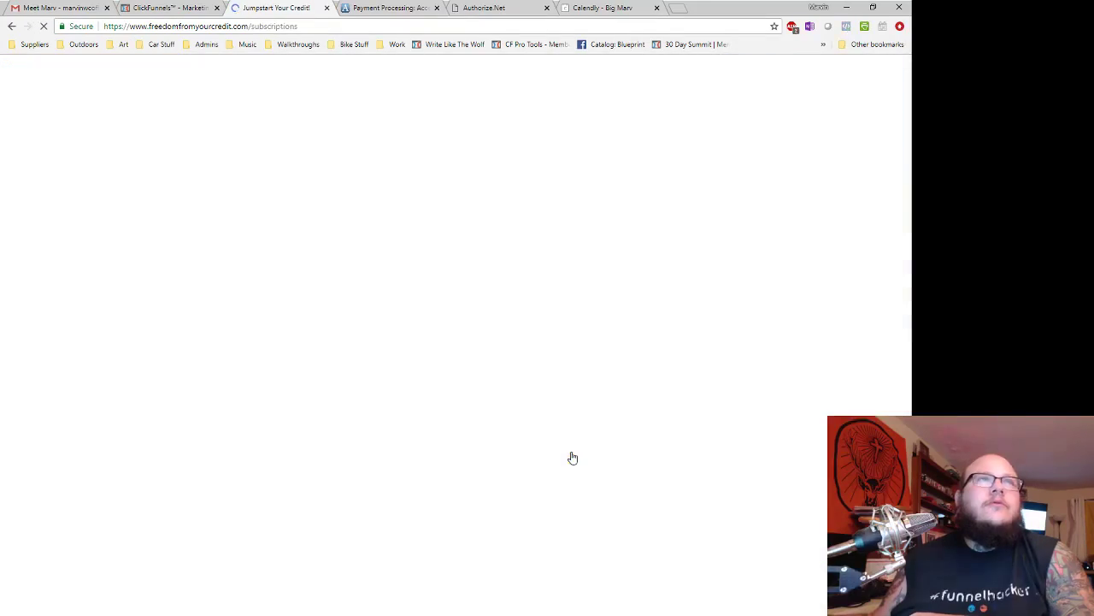
- Review the live Subscriptions page from the Diamond offer down to the two-step order form, and close the preview
{"action": "scroll", "coordinate": [218, 295], "scroll_direction": "down", "scroll_amount": 1}
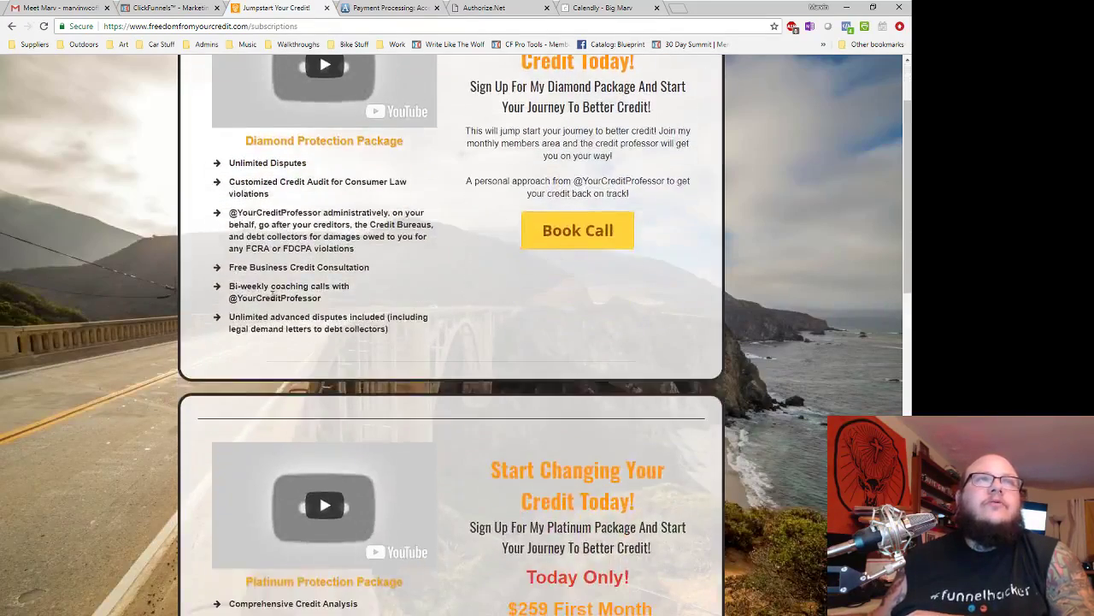
{"action": "scroll", "coordinate": [197, 308], "scroll_direction": "up", "scroll_amount": 1}
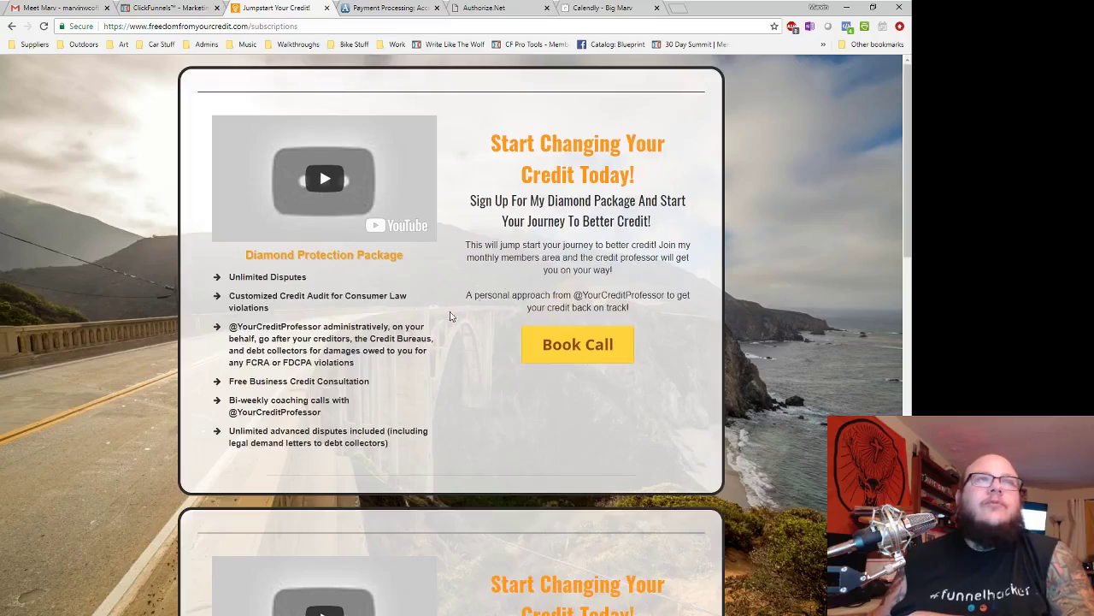
{"action": "scroll", "coordinate": [602, 216], "scroll_direction": "down", "scroll_amount": 7}
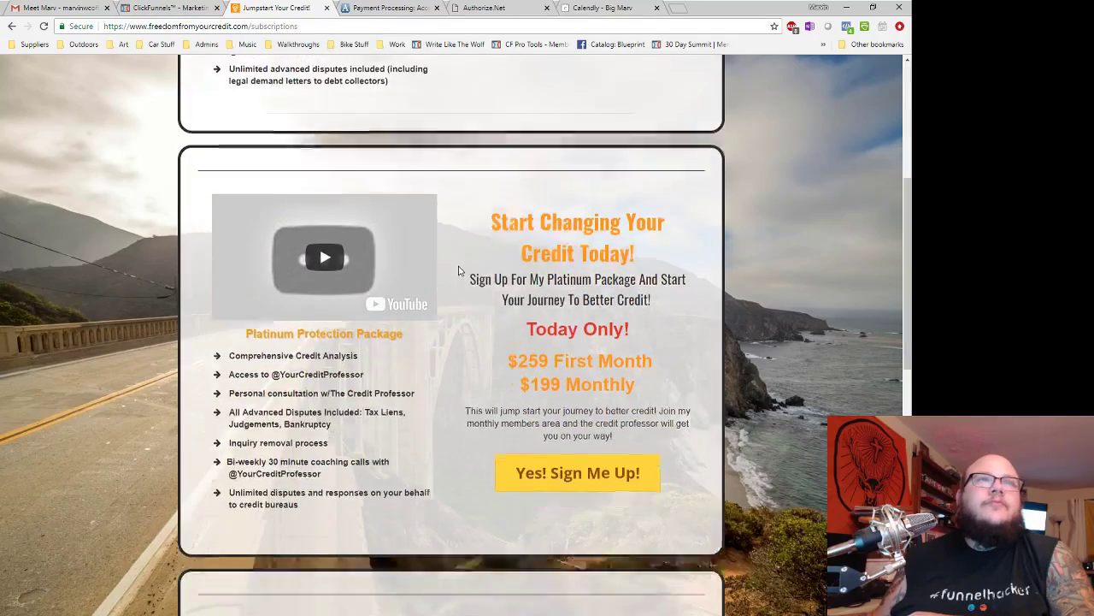
{"action": "scroll", "coordinate": [454, 282], "scroll_direction": "down", "scroll_amount": 8}
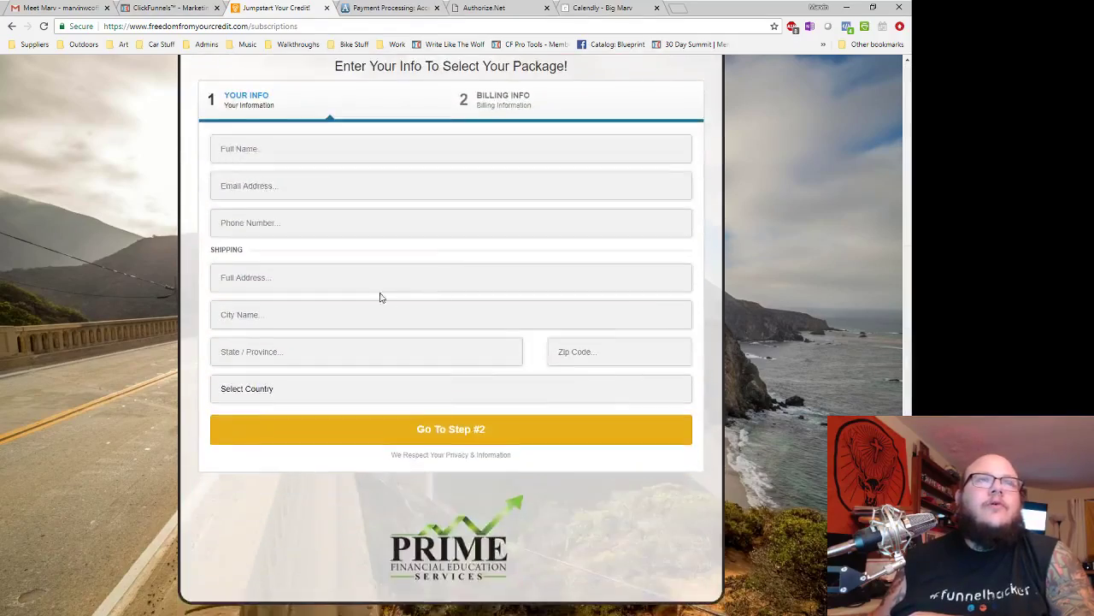
{"action": "scroll", "coordinate": [377, 295], "scroll_direction": "up", "scroll_amount": 4}
{"action": "scroll", "coordinate": [371, 295], "scroll_direction": "up", "scroll_amount": 11}
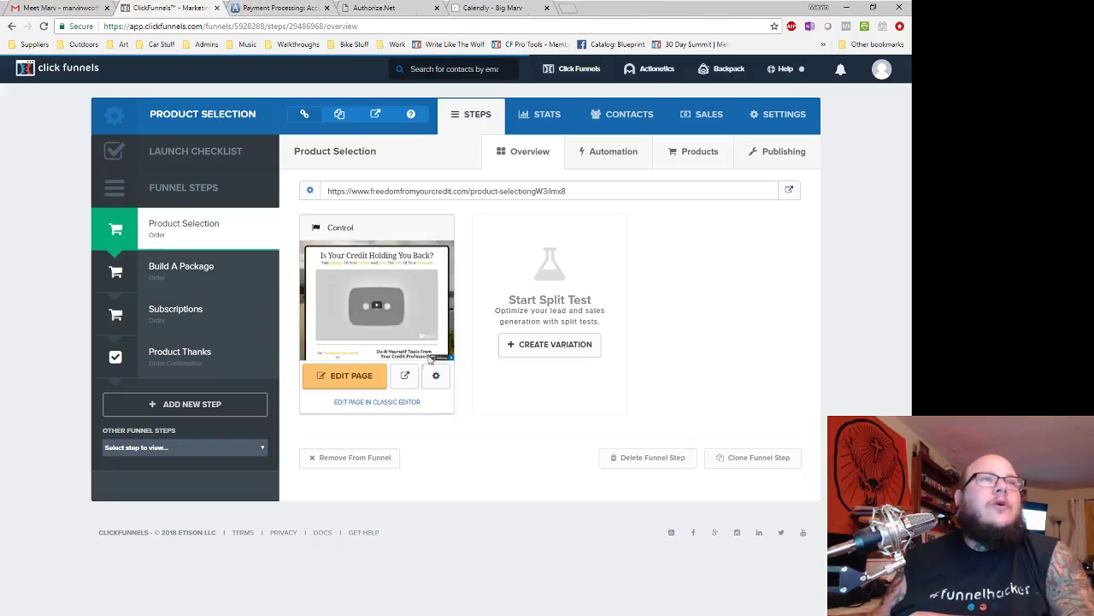
- Open the Subscriptions page for editing and save its Diamond section as a personal template named "Diamond Package"
{"action": "left_click", "coordinate": [178, 308]}
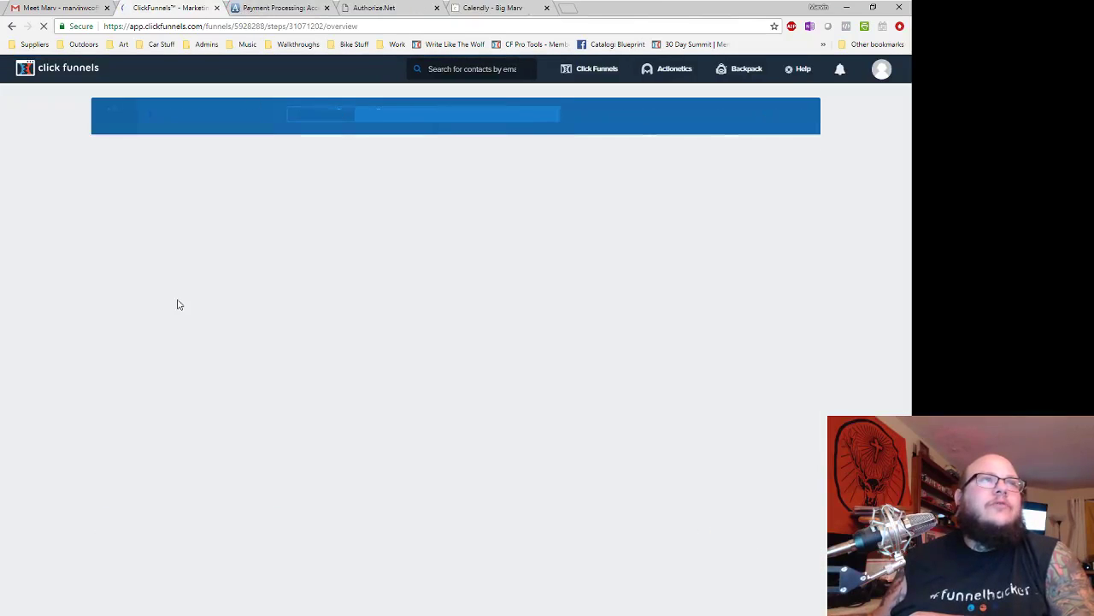
{"action": "left_click", "coordinate": [363, 380]}
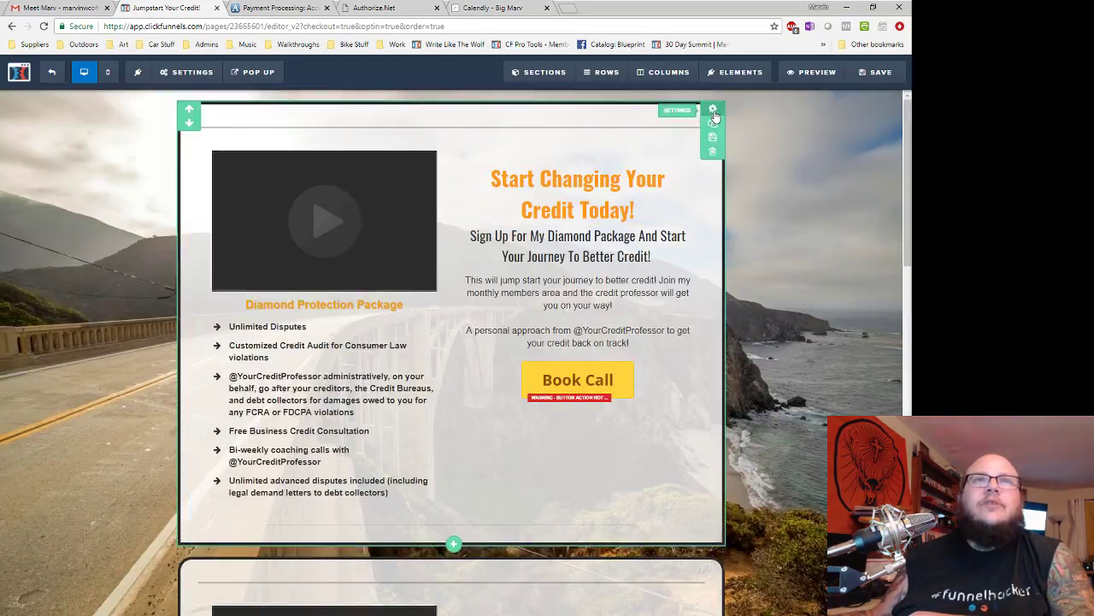
{"action": "left_click", "coordinate": [712, 137]}
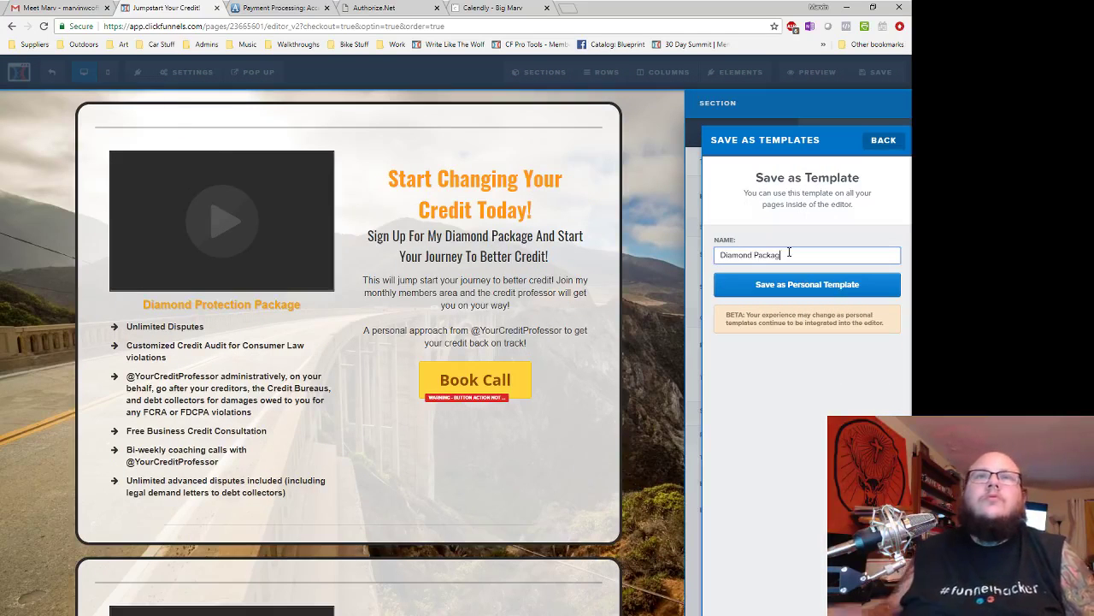
{"action": "left_click", "coordinate": [764, 285]}
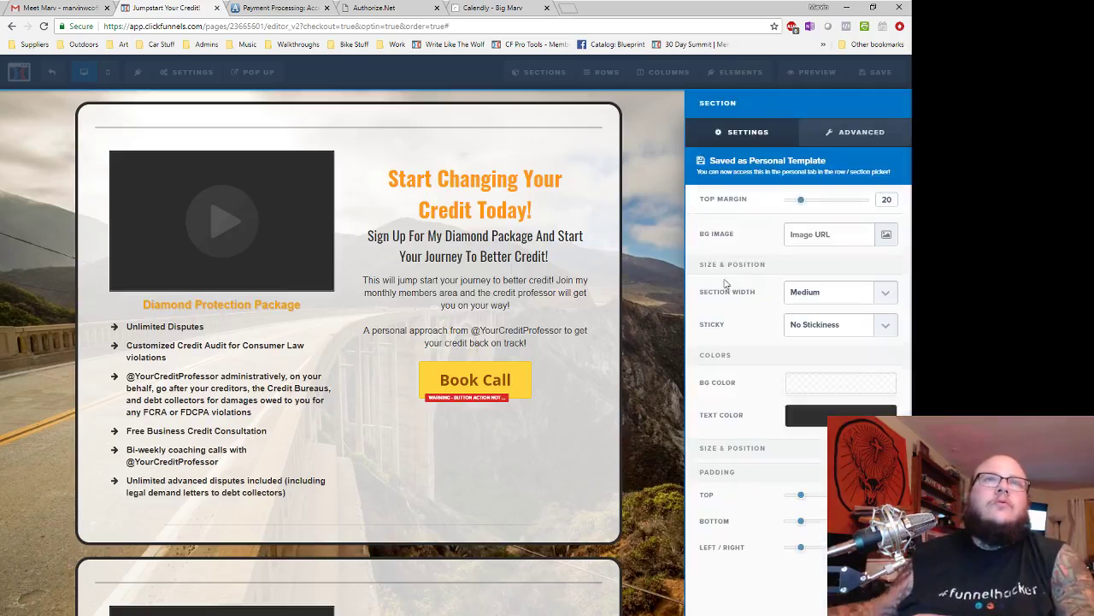
{"action": "left_click", "coordinate": [646, 269]}
{"action": "left_click", "coordinate": [51, 72]}
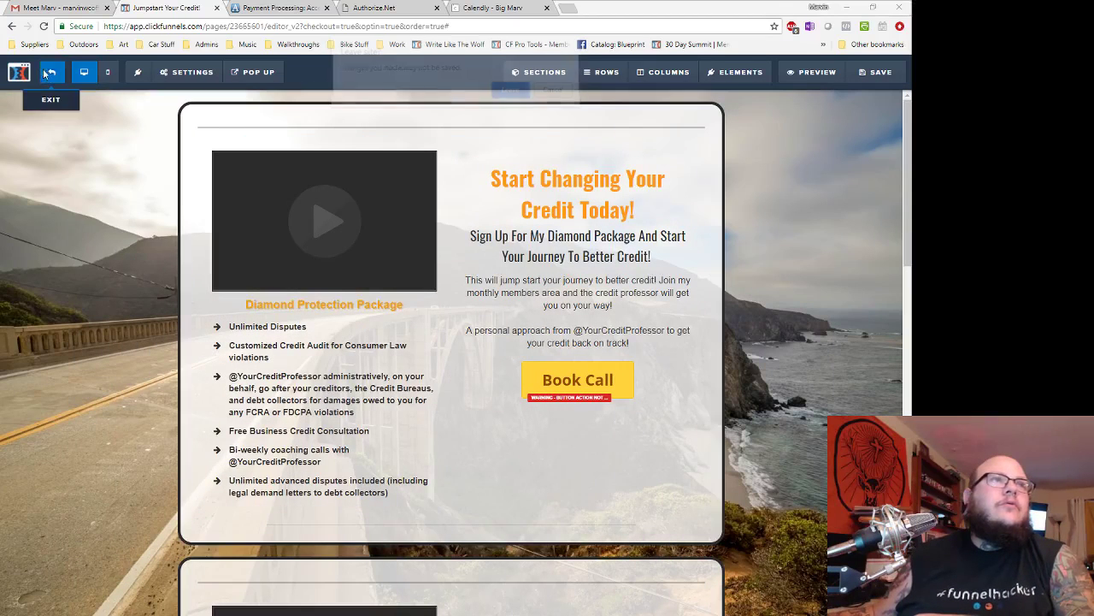
- Save the Subscriptions page, leave its editor, and open the Product Selection page for editing
{"action": "left_click", "coordinate": [554, 91]}
{"action": "left_click", "coordinate": [886, 74]}
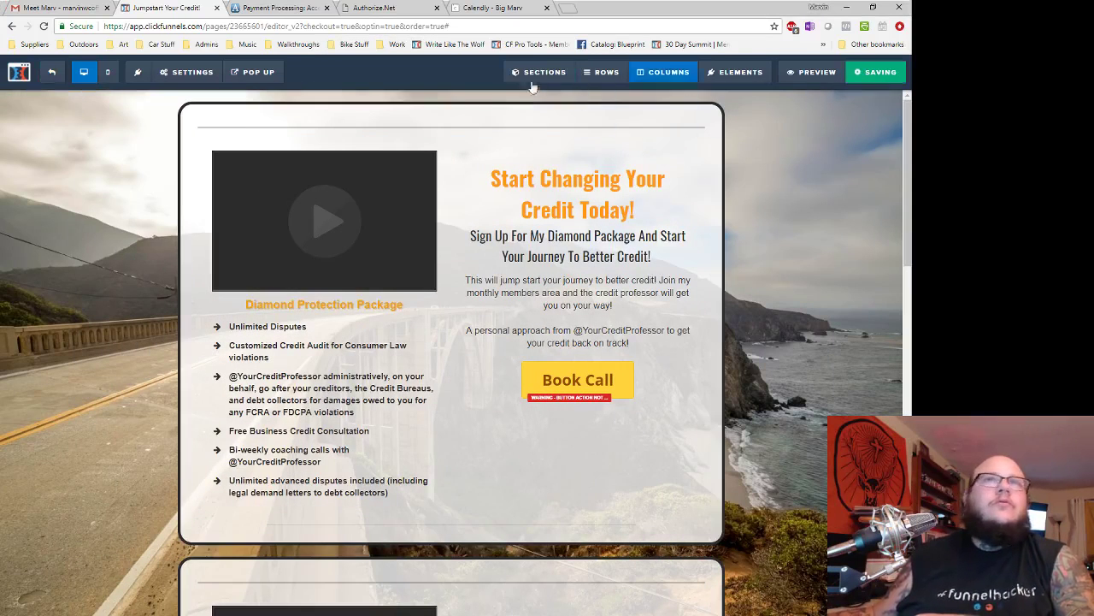
{"action": "left_click", "coordinate": [50, 75]}
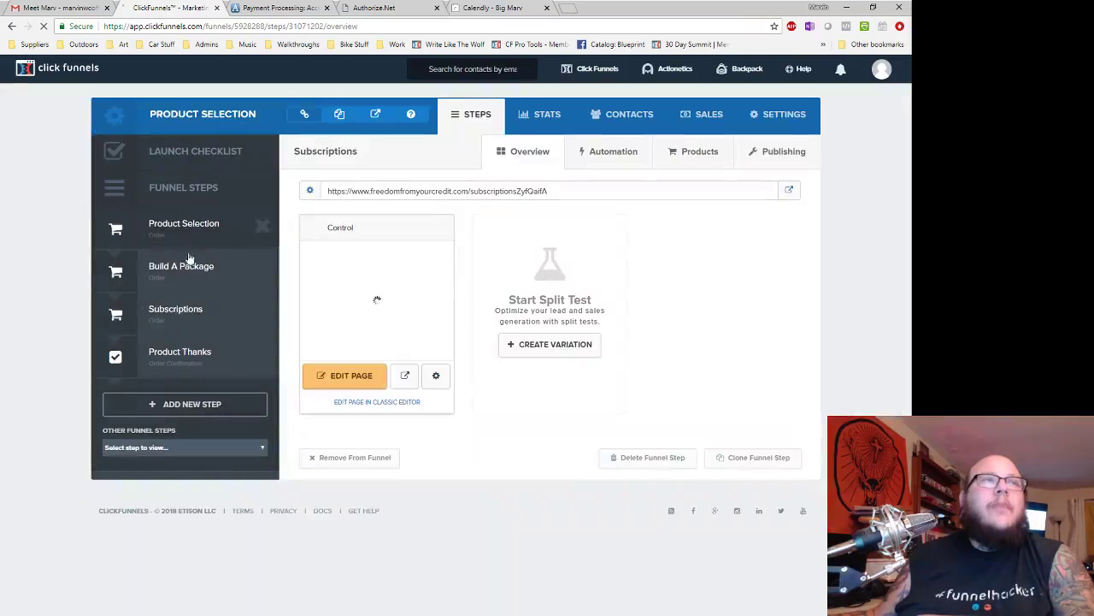
{"action": "left_click", "coordinate": [186, 239]}
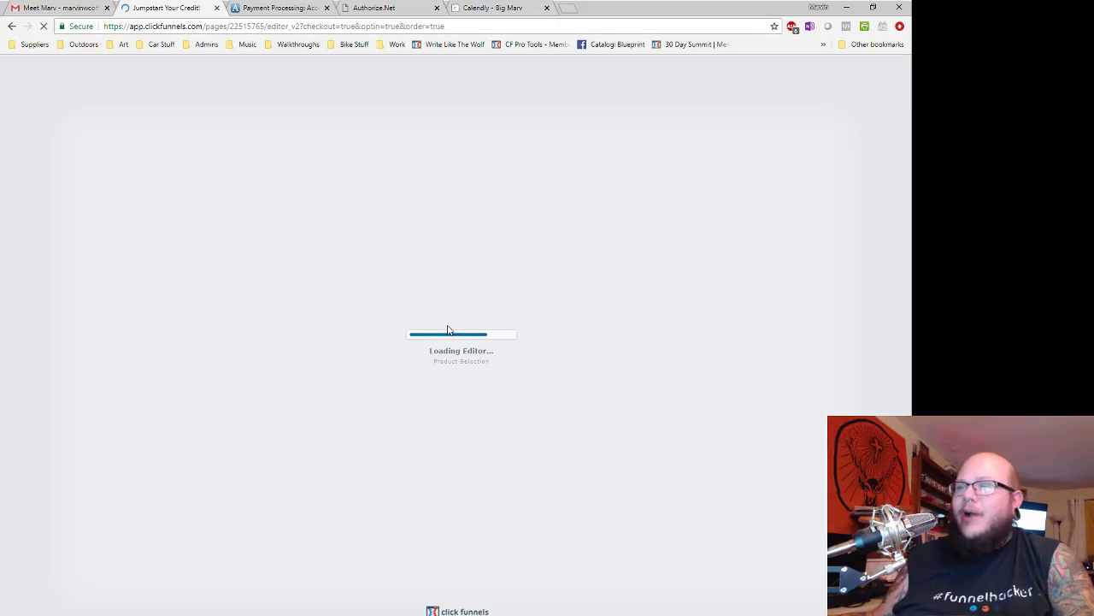
{"action": "scroll", "coordinate": [539, 328], "scroll_direction": "down", "scroll_amount": 10}
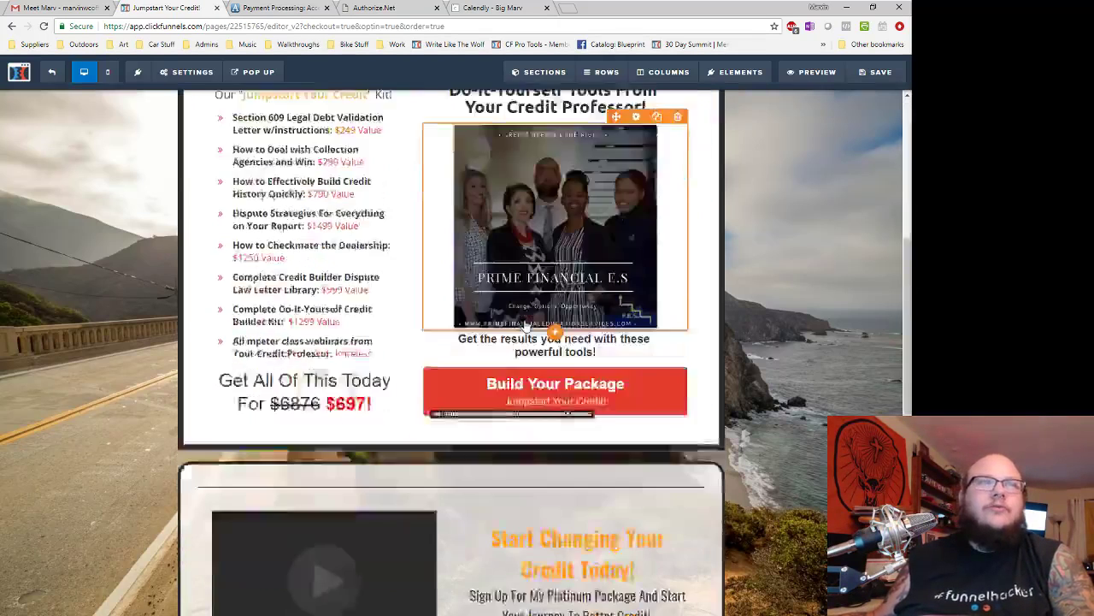
- Insert the saved Diamond Package section between the Jumpstart Your Credit kit and the Platinum offer
{"action": "mouse_move", "coordinate": [538, 72]}
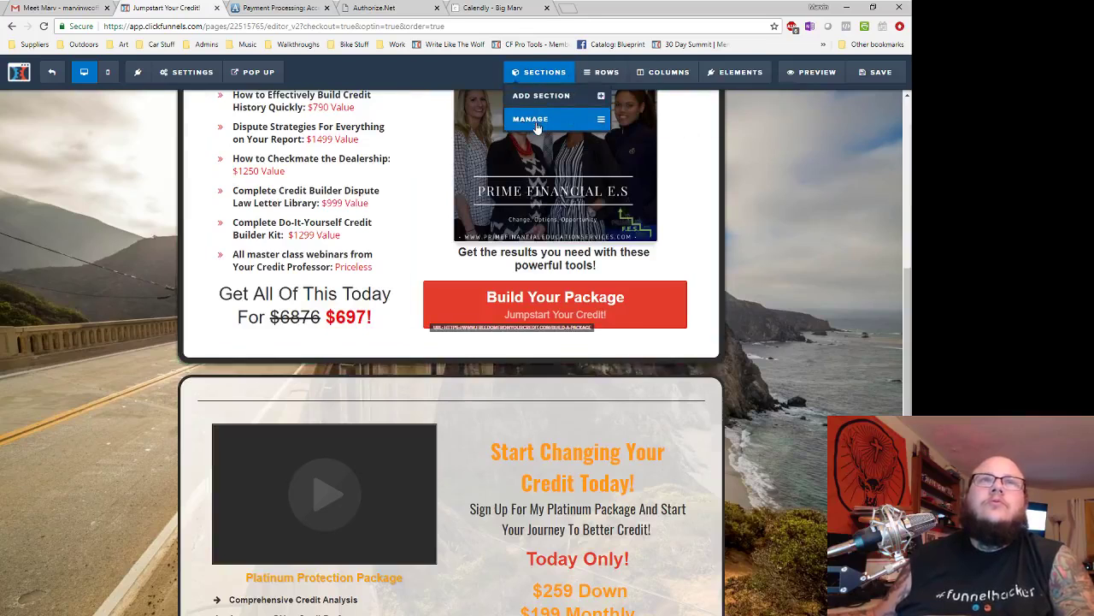
{"action": "left_click", "coordinate": [536, 120]}
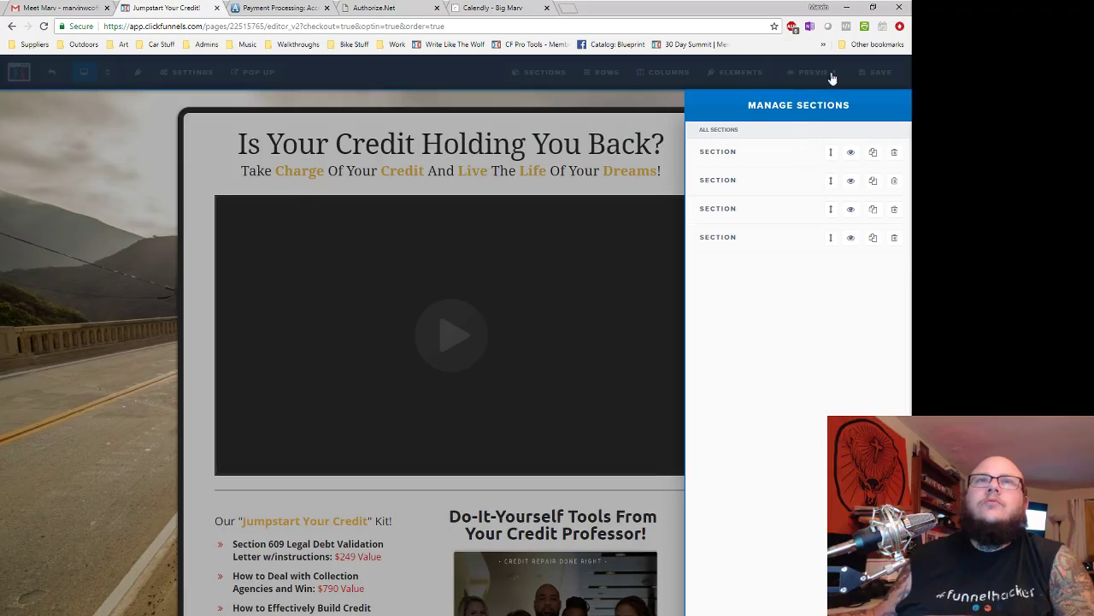
{"action": "left_click", "coordinate": [538, 72]}
{"action": "left_click", "coordinate": [540, 95]}
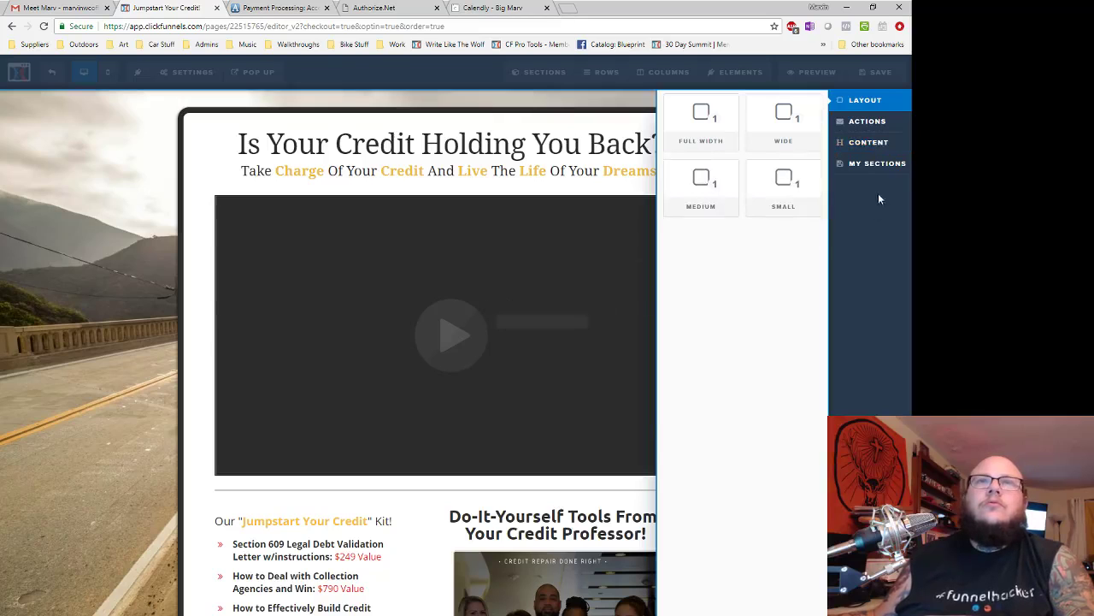
{"action": "left_click", "coordinate": [874, 165]}
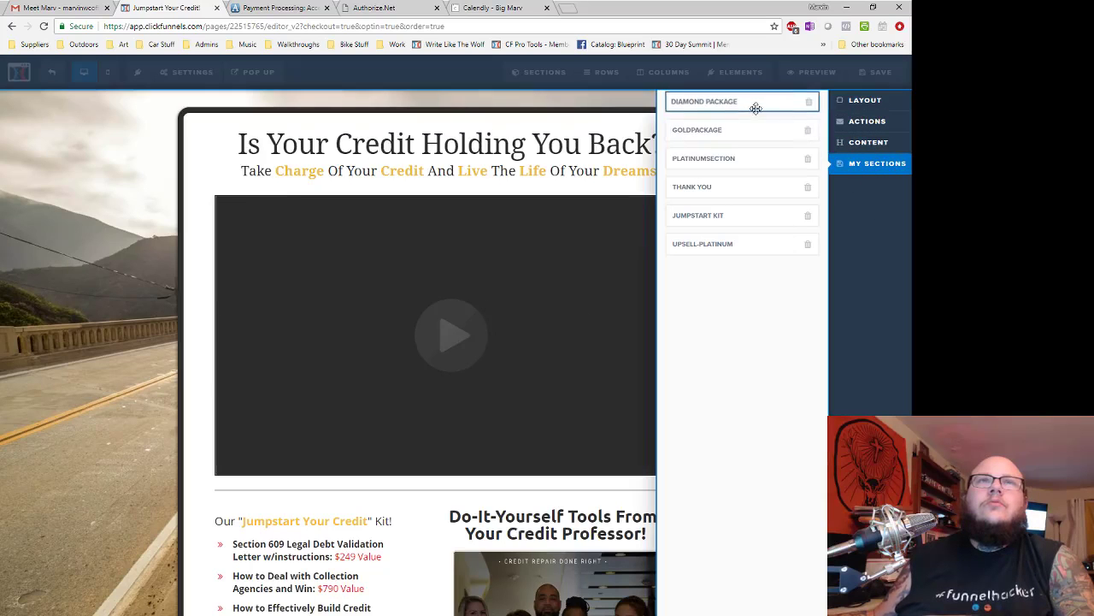
{"action": "left_click", "coordinate": [755, 104]}
{"action": "scroll", "coordinate": [519, 342], "scroll_direction": "down", "scroll_amount": 7}
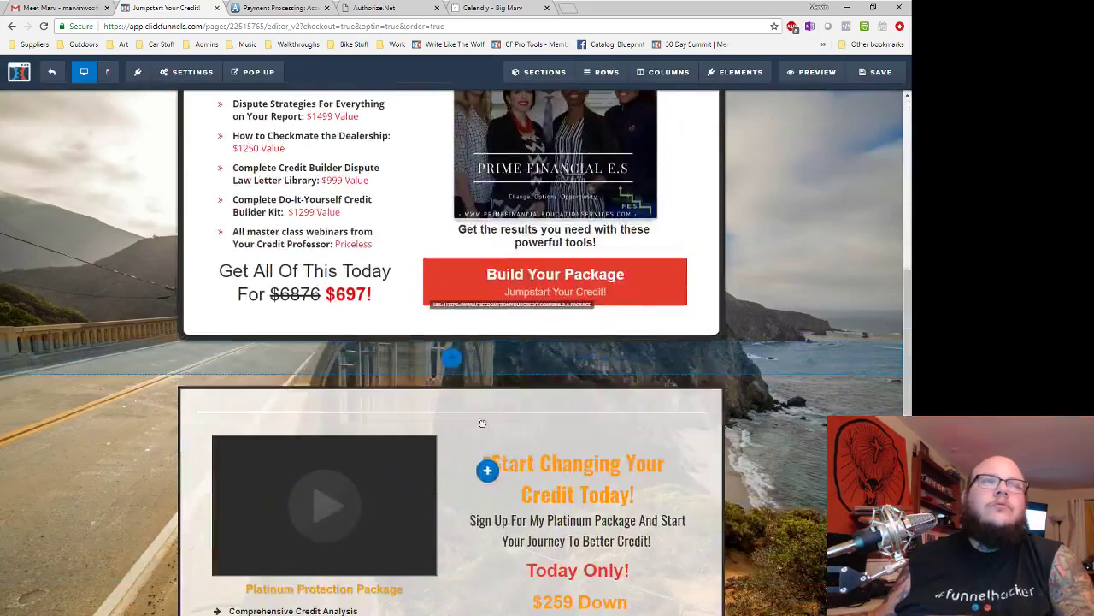
{"action": "left_click", "coordinate": [275, 356]}
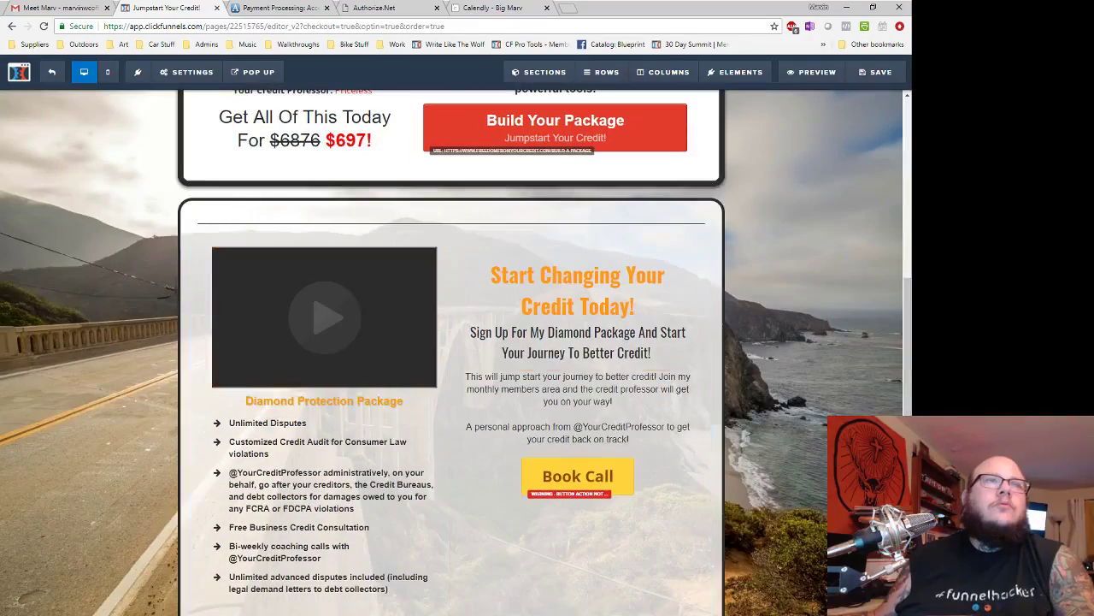
- Review the page down to the Gold offer and inspect the website URL action on its sign-up button
{"action": "scroll", "coordinate": [779, 384], "scroll_direction": "up", "scroll_amount": 7}
{"action": "scroll", "coordinate": [676, 346], "scroll_direction": "down", "scroll_amount": 5}
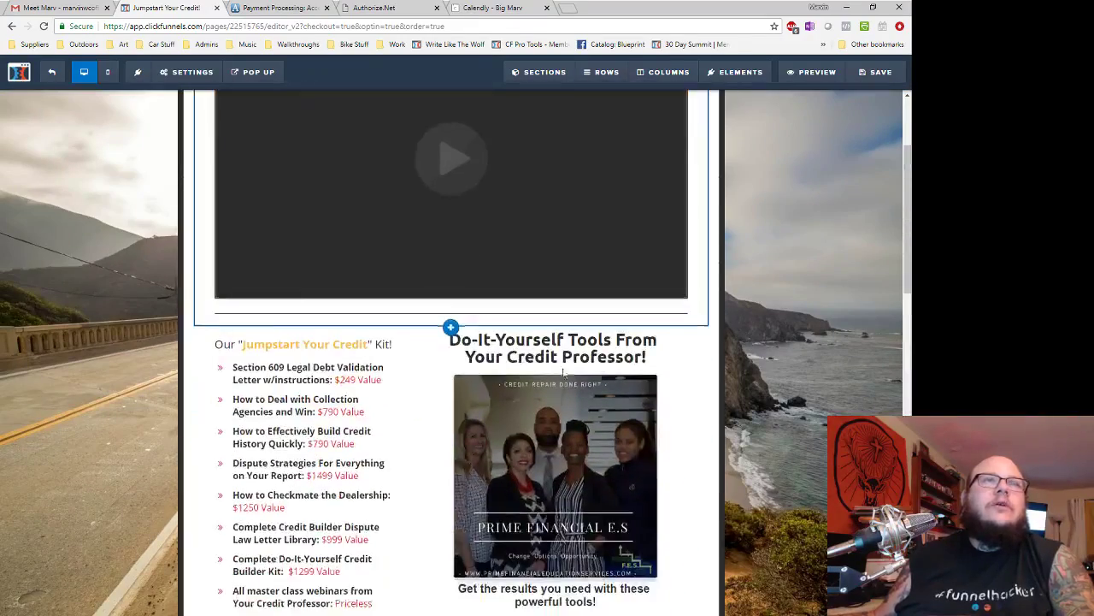
{"action": "scroll", "coordinate": [624, 375], "scroll_direction": "down", "scroll_amount": 3}
{"action": "scroll", "coordinate": [785, 303], "scroll_direction": "down", "scroll_amount": 6}
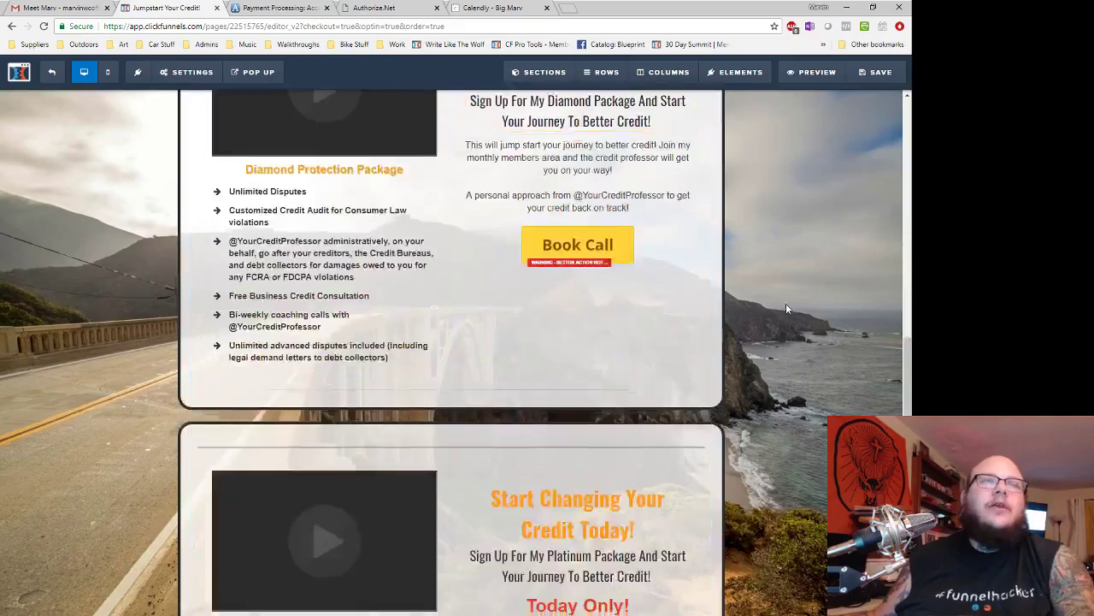
{"action": "scroll", "coordinate": [726, 306], "scroll_direction": "down", "scroll_amount": 4}
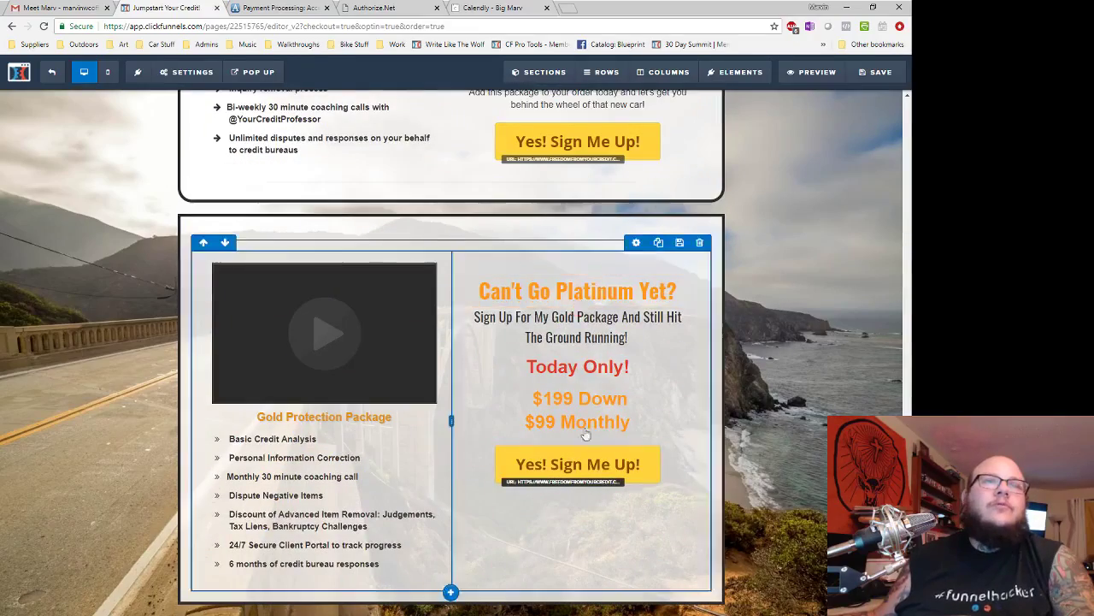
{"action": "left_click", "coordinate": [516, 463]}
{"action": "left_click", "coordinate": [840, 205]}
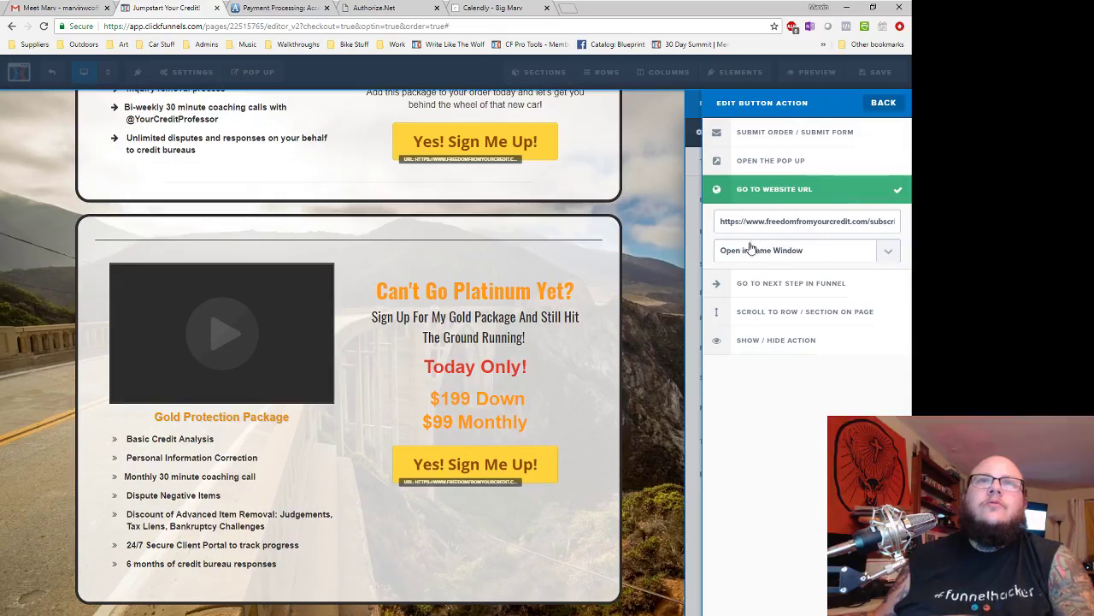
{"action": "left_click", "coordinate": [616, 278]}
- Save the Product Selection page, look over its Diamond and Platinum offers, and leave the editor
{"action": "scroll", "coordinate": [806, 245], "scroll_direction": "up", "scroll_amount": 6}
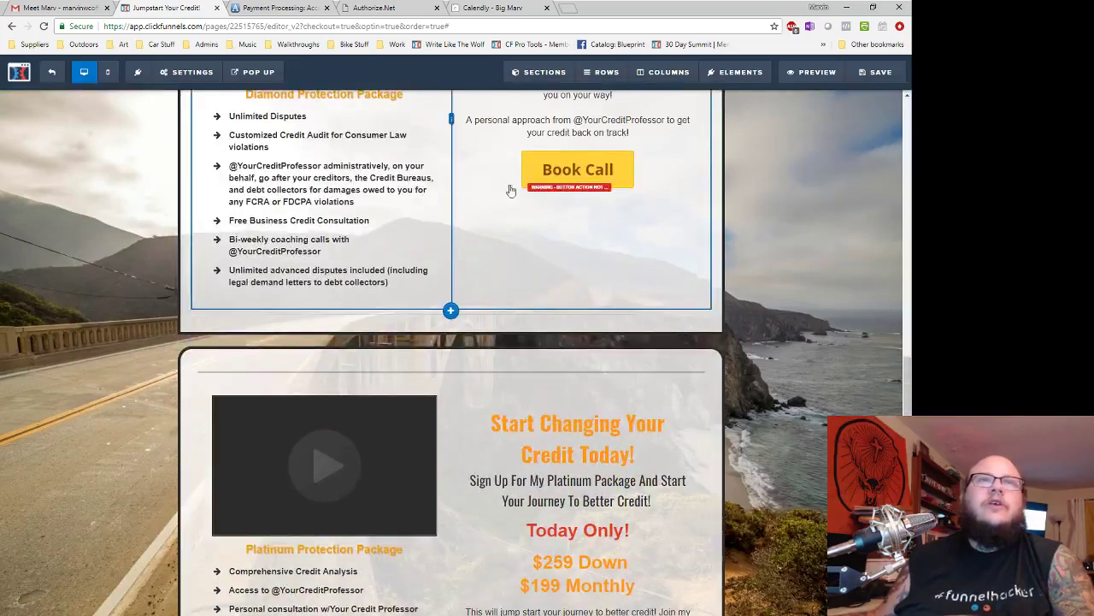
{"action": "scroll", "coordinate": [693, 279], "scroll_direction": "up", "scroll_amount": 3}
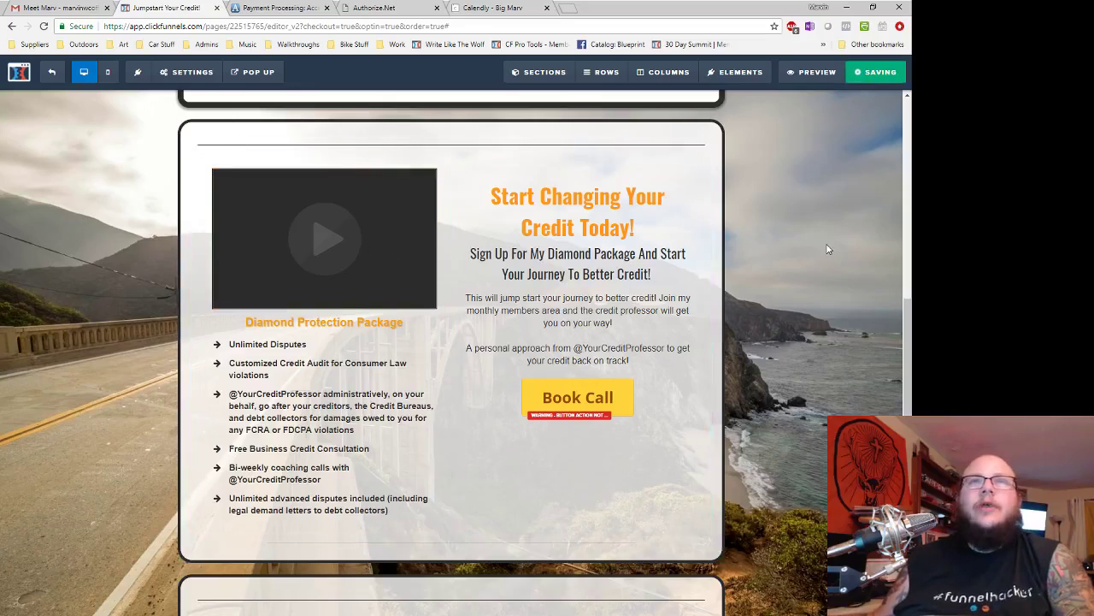
{"action": "scroll", "coordinate": [816, 238], "scroll_direction": "down", "scroll_amount": 6}
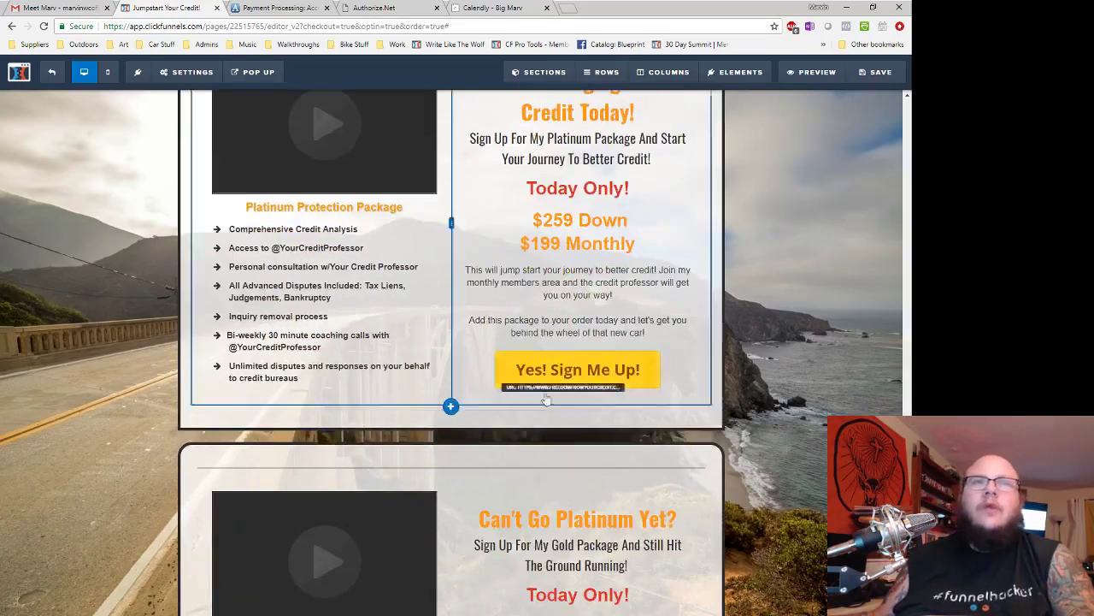
{"action": "scroll", "coordinate": [582, 346], "scroll_direction": "up", "scroll_amount": 3}
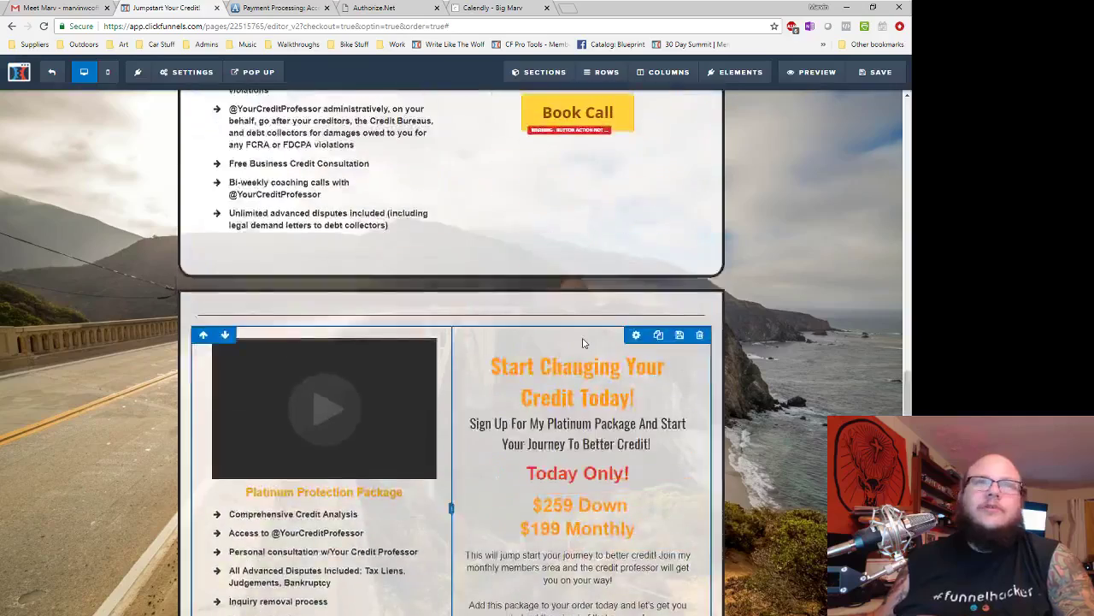
{"action": "scroll", "coordinate": [583, 343], "scroll_direction": "up", "scroll_amount": 4}
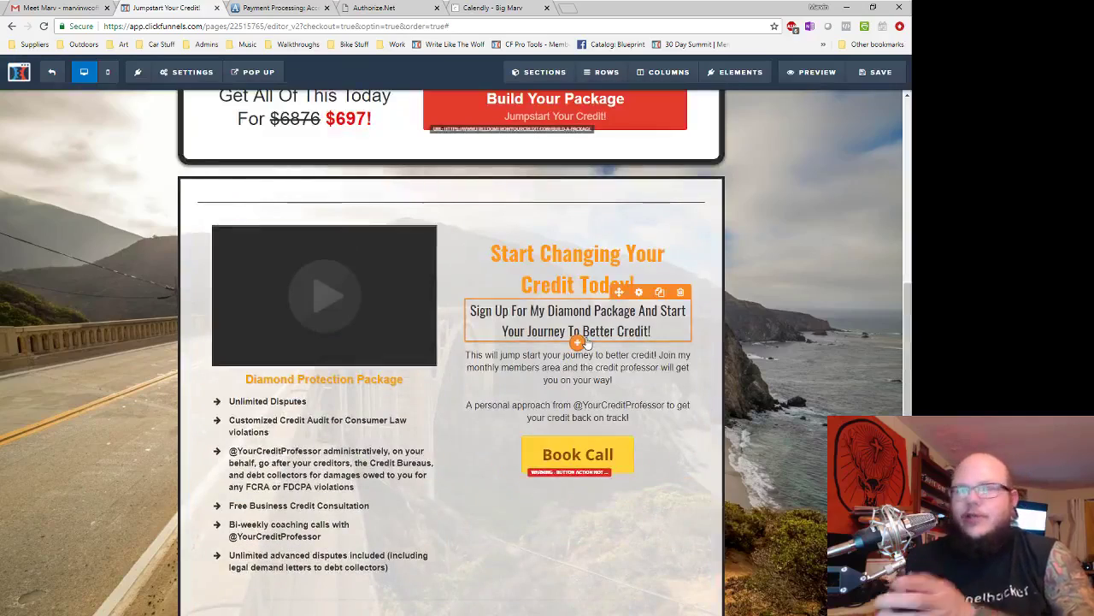
{"action": "scroll", "coordinate": [362, 288], "scroll_direction": "up", "scroll_amount": 10}
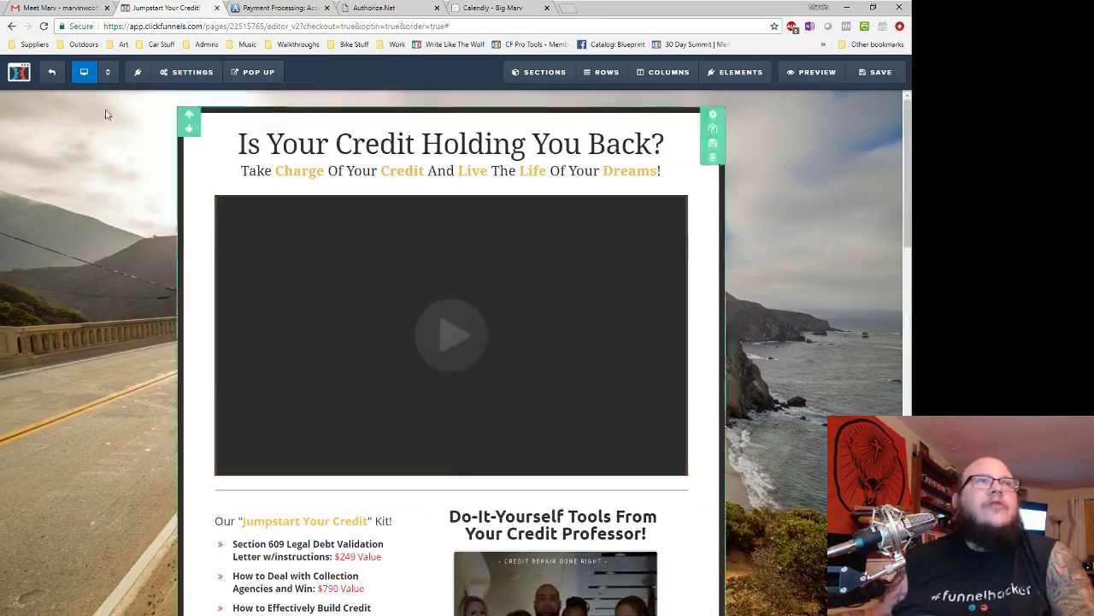
{"action": "left_click", "coordinate": [52, 72]}
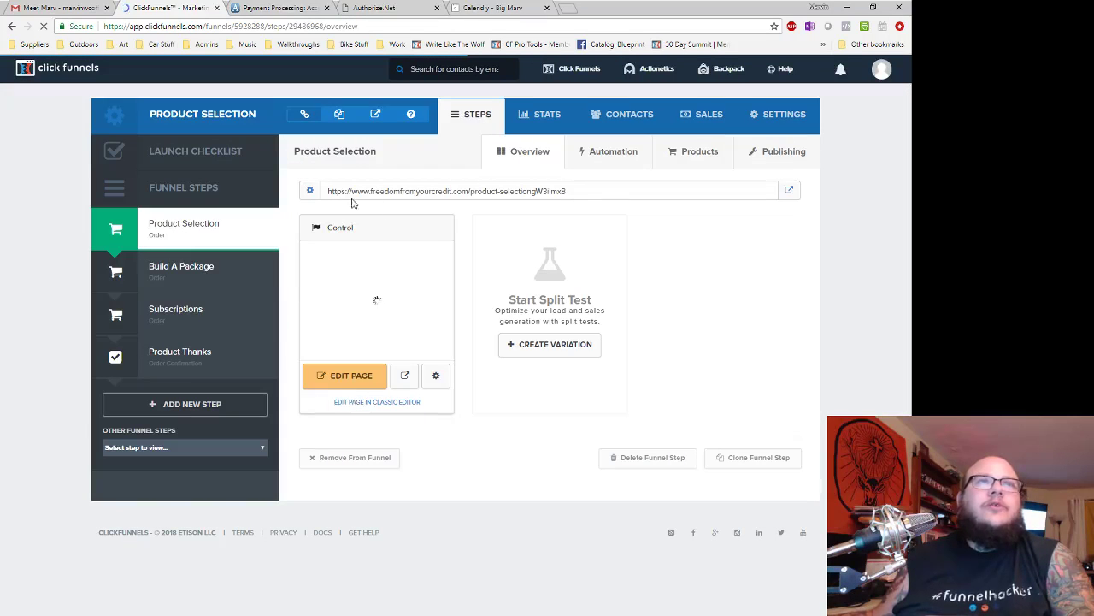
- Load freedomfromyourcredit.com in a new tab, check the live Product Selection page down to the Gold offer, and close it
{"action": "left_click", "coordinate": [569, 9]}
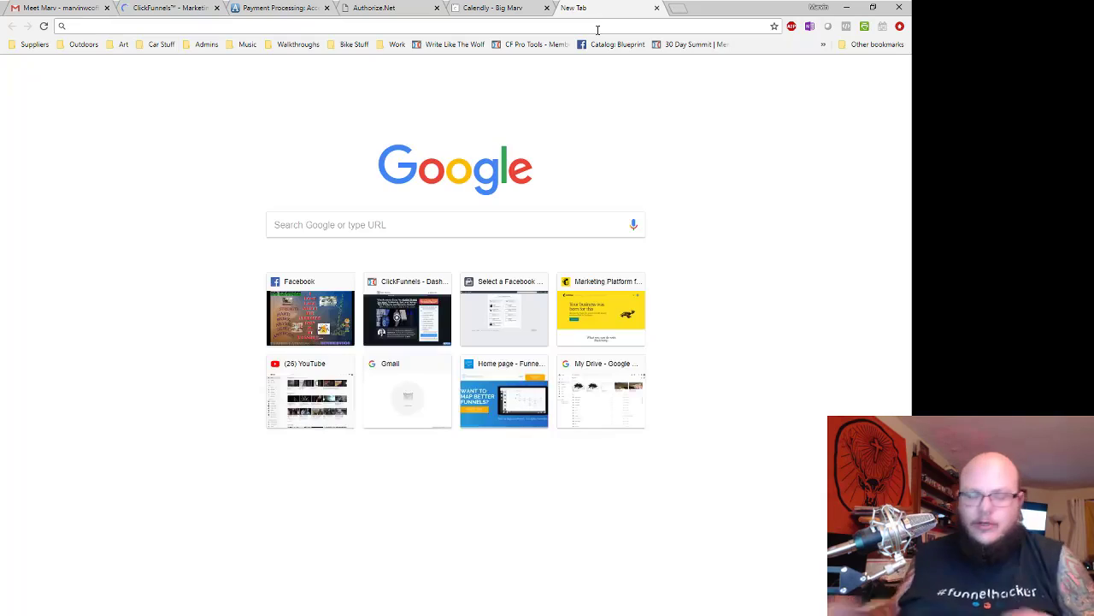
{"action": "type", "text": "freedomfromyourcredit.com"}
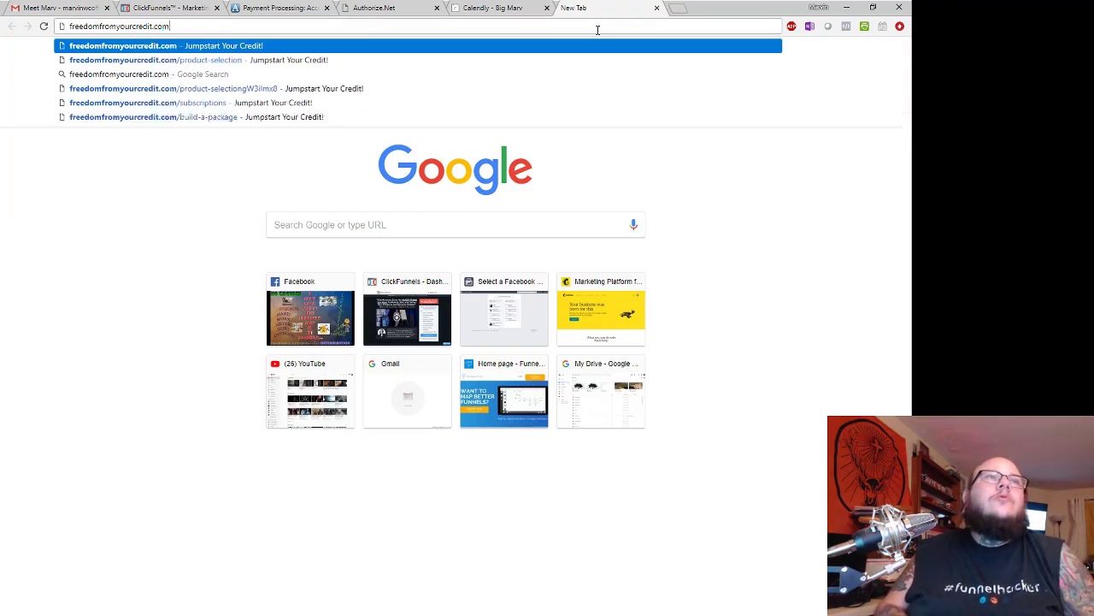
{"action": "key", "text": "Return"}
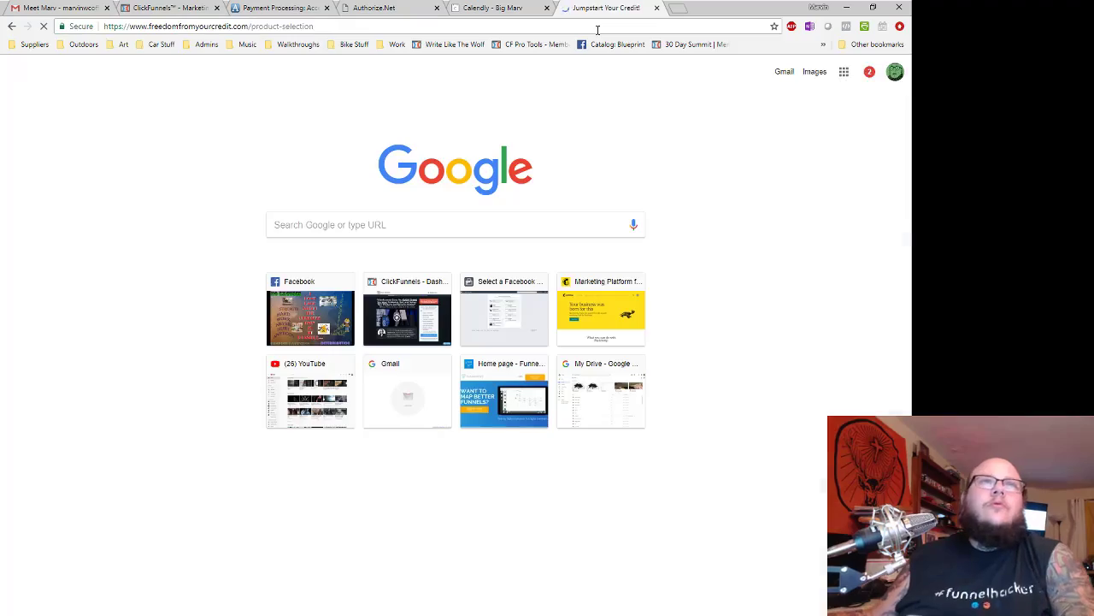
{"action": "scroll", "coordinate": [805, 374], "scroll_direction": "down", "scroll_amount": 12}
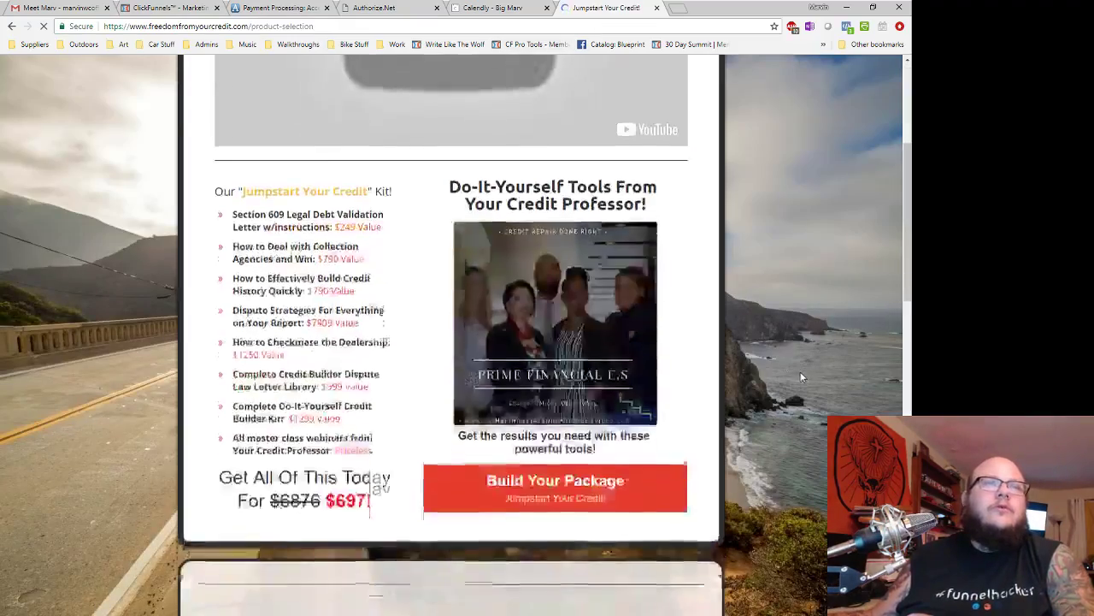
{"action": "scroll", "coordinate": [755, 337], "scroll_direction": "down", "scroll_amount": 2}
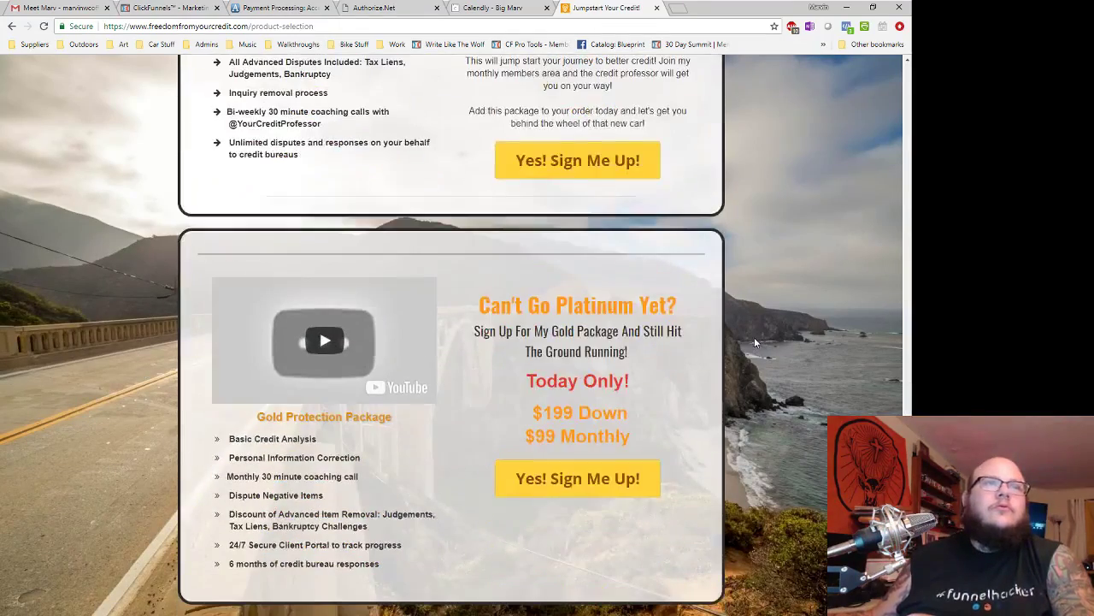
{"action": "left_click", "coordinate": [656, 8]}
- Close the Calendly tab and the public Authorize.Net home page tab
{"action": "left_click", "coordinate": [547, 8]}
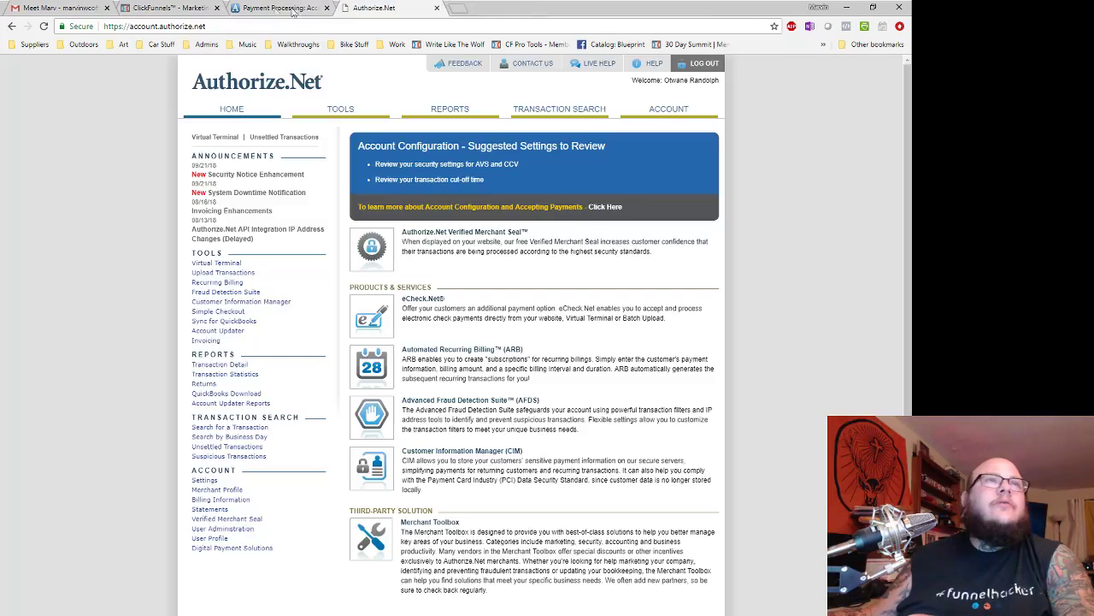
{"action": "left_click", "coordinate": [278, 8]}
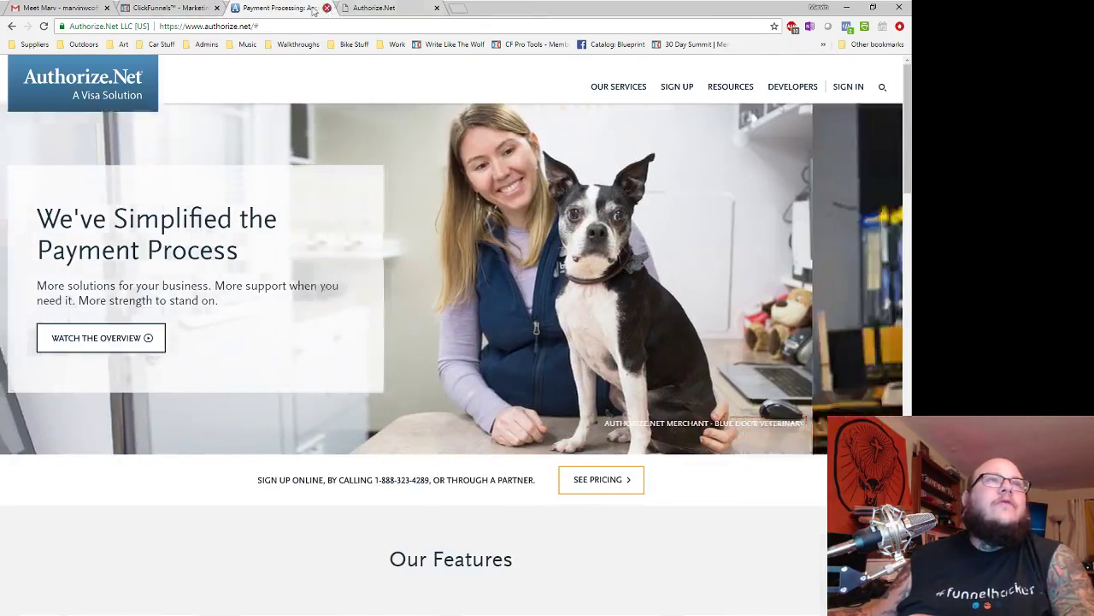
{"action": "left_click", "coordinate": [327, 9]}
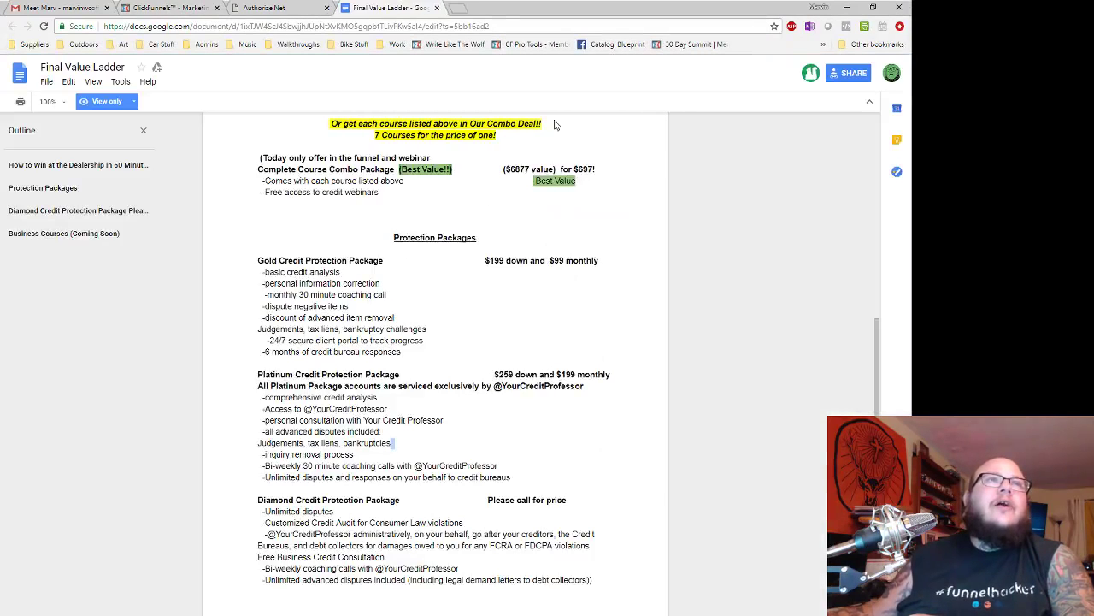
- Review the Final Value Ladder document's course pricing, protection packages and upcoming business courses
{"action": "scroll", "coordinate": [611, 363], "scroll_direction": "up", "scroll_amount": 10}
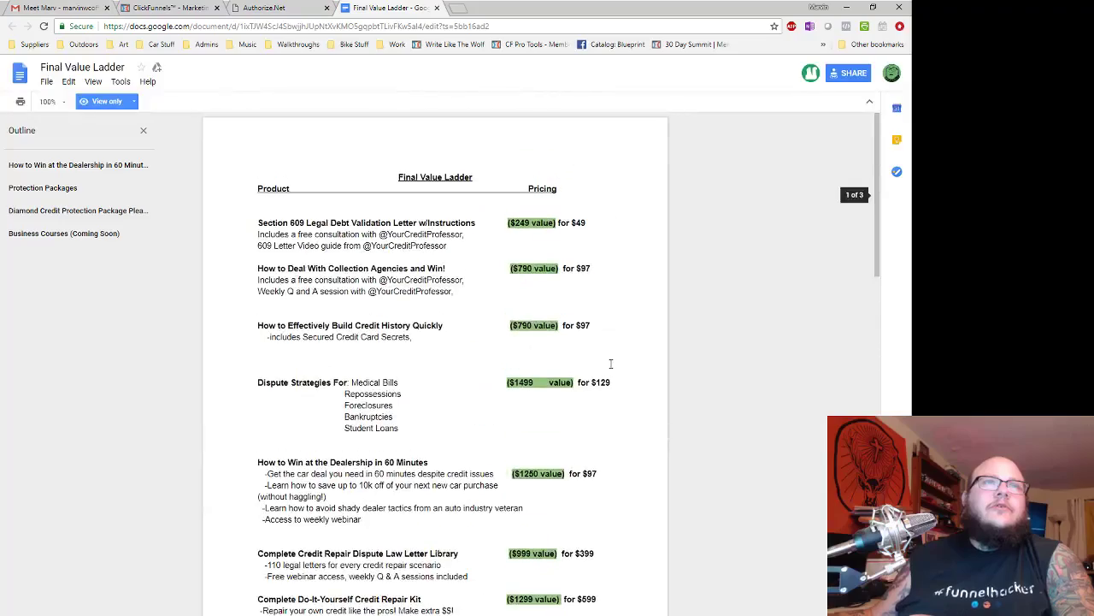
{"action": "scroll", "coordinate": [611, 363], "scroll_direction": "down", "scroll_amount": 10}
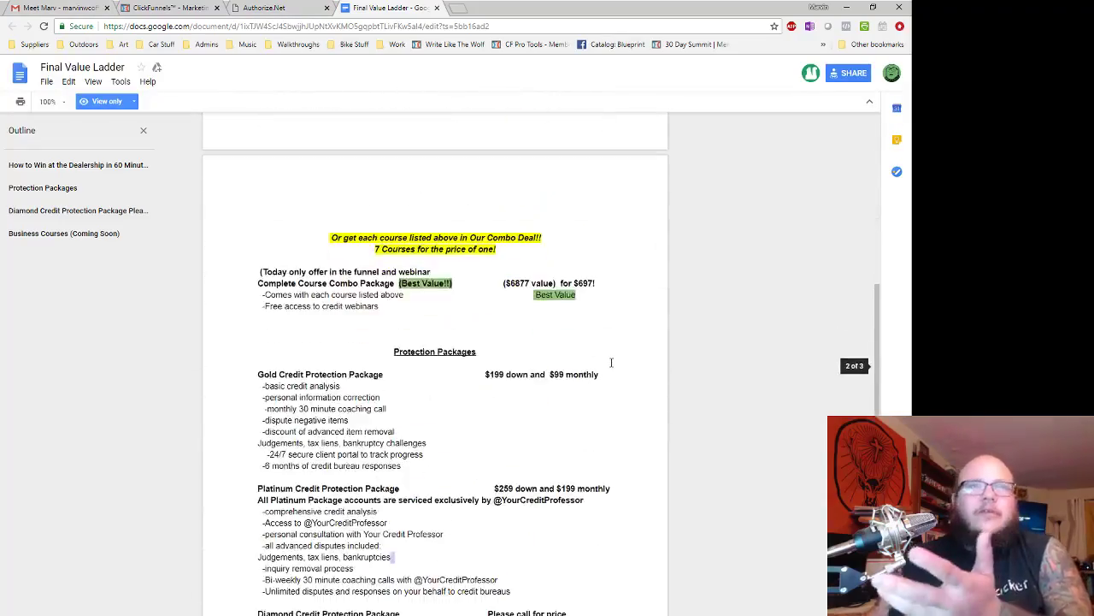
{"action": "scroll", "coordinate": [611, 363], "scroll_direction": "down", "scroll_amount": 5}
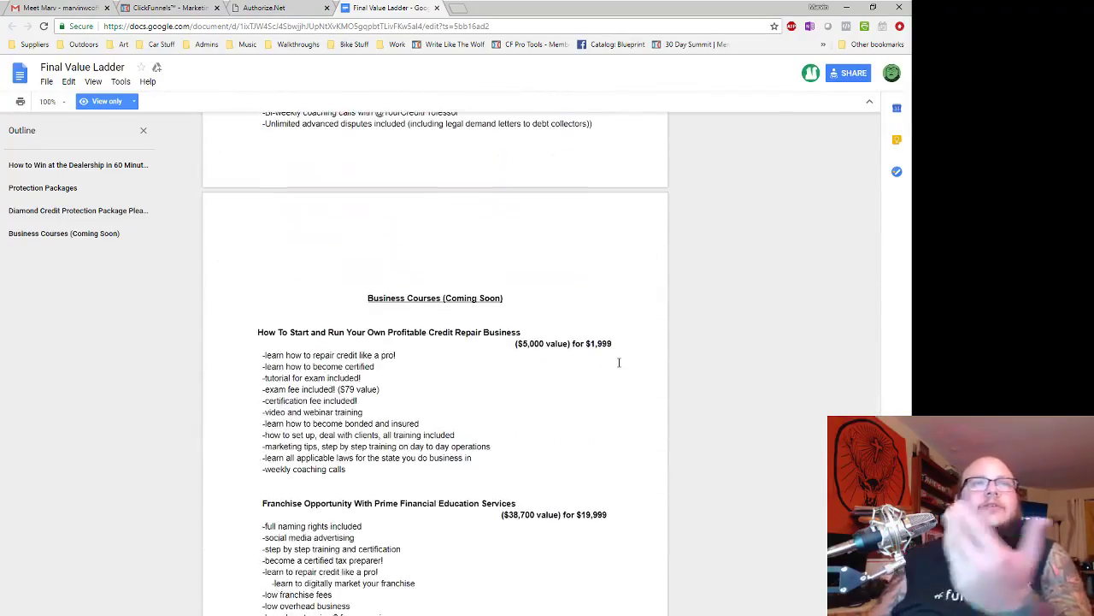
{"action": "scroll", "coordinate": [619, 362], "scroll_direction": "up", "scroll_amount": 15}
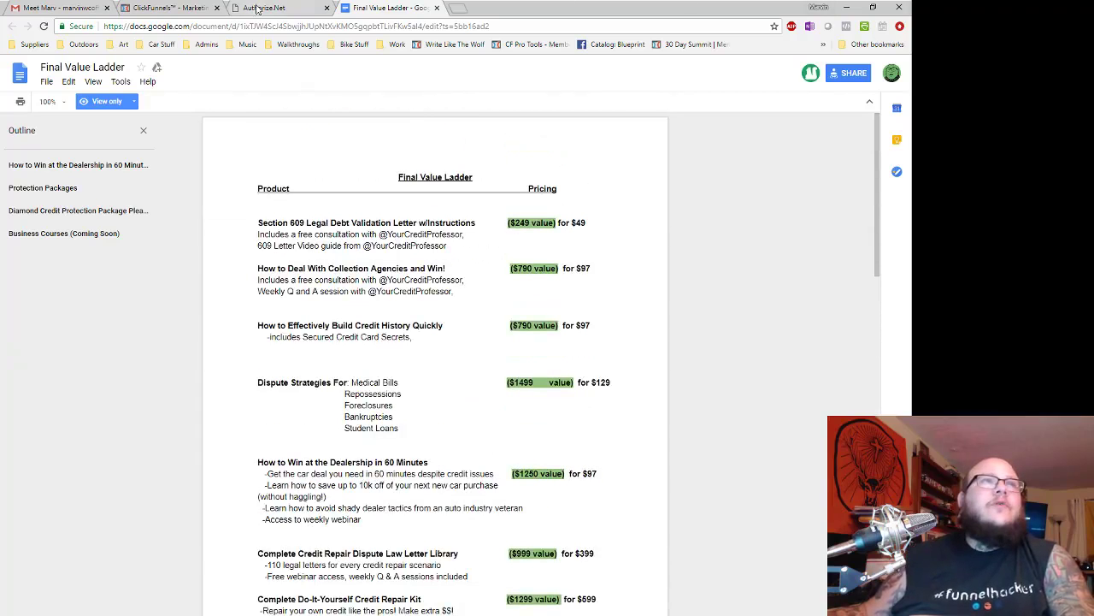
- Return to ClickFunnels and open the Product Selection page for editing again
{"action": "left_click", "coordinate": [166, 7]}
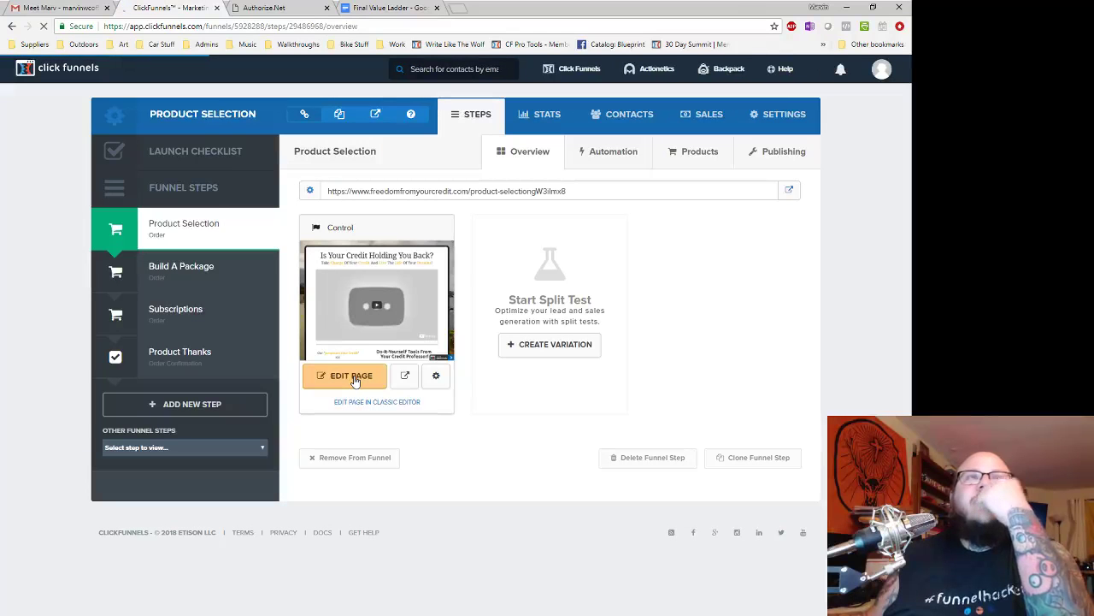
{"action": "left_click", "coordinate": [351, 376]}
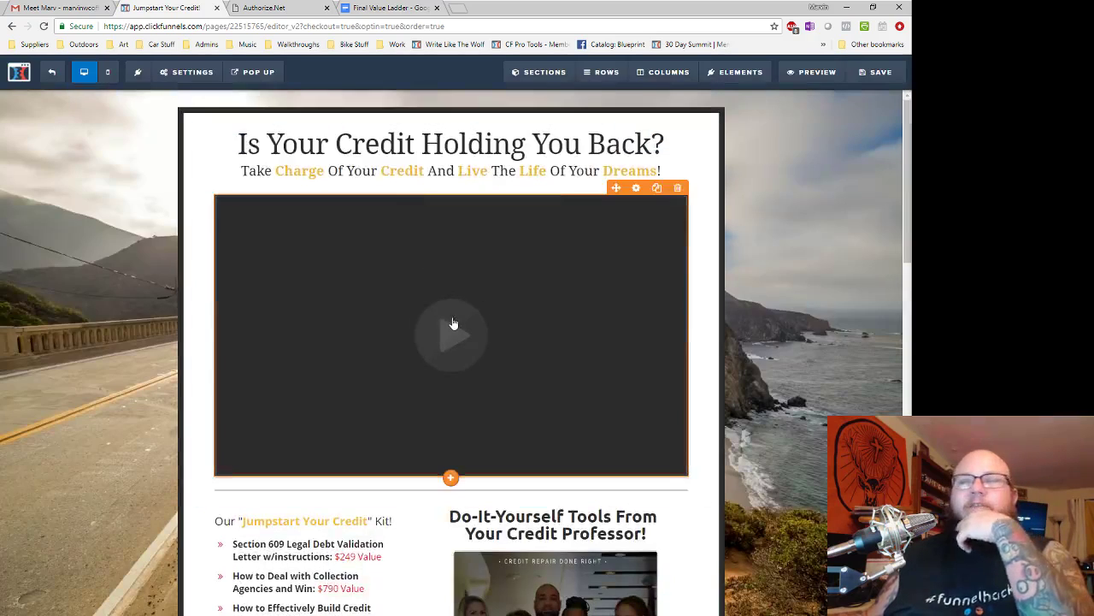
- Review the Product Selection page's kit offer and the Diamond, Platinum and Gold package sections, and leave the editor
{"action": "scroll", "coordinate": [774, 378], "scroll_direction": "down", "scroll_amount": 5}
{"action": "scroll", "coordinate": [746, 356], "scroll_direction": "down", "scroll_amount": 1}
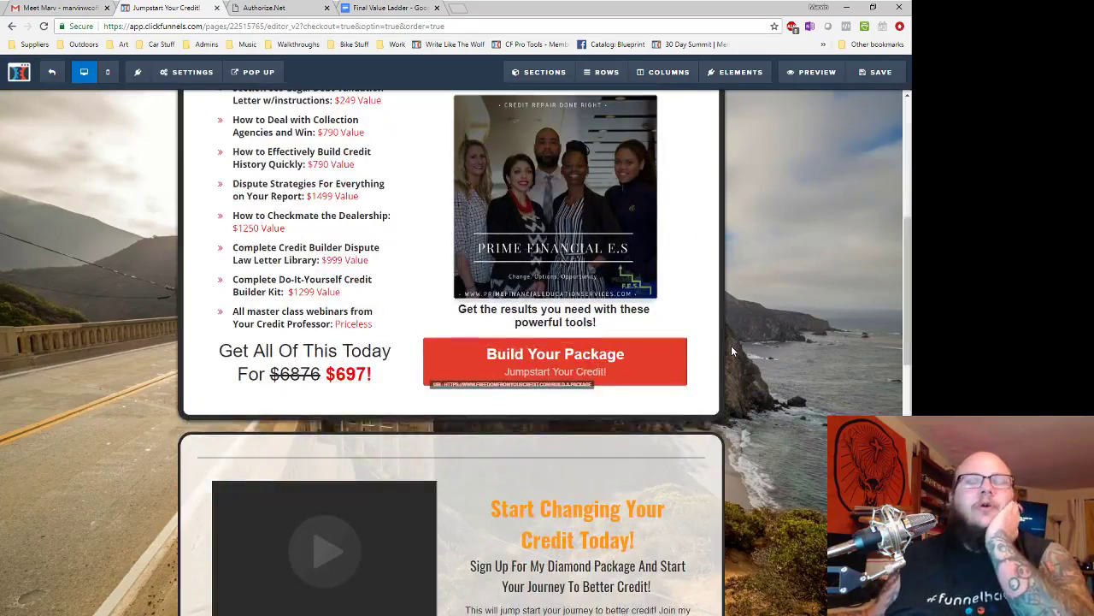
{"action": "scroll", "coordinate": [731, 345], "scroll_direction": "down", "scroll_amount": 5}
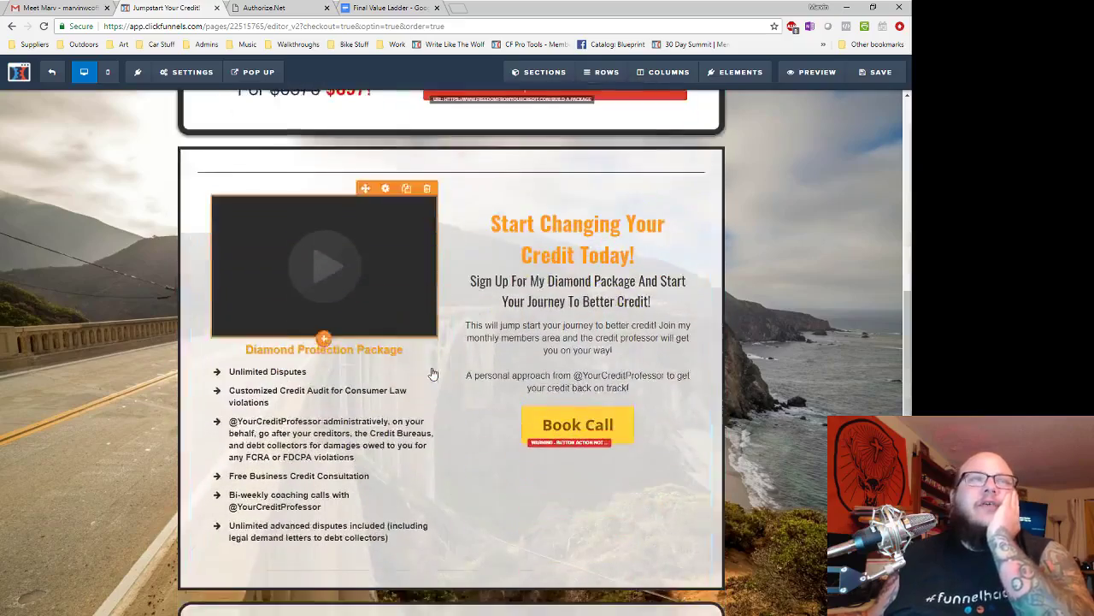
{"action": "scroll", "coordinate": [433, 374], "scroll_direction": "up", "scroll_amount": 6}
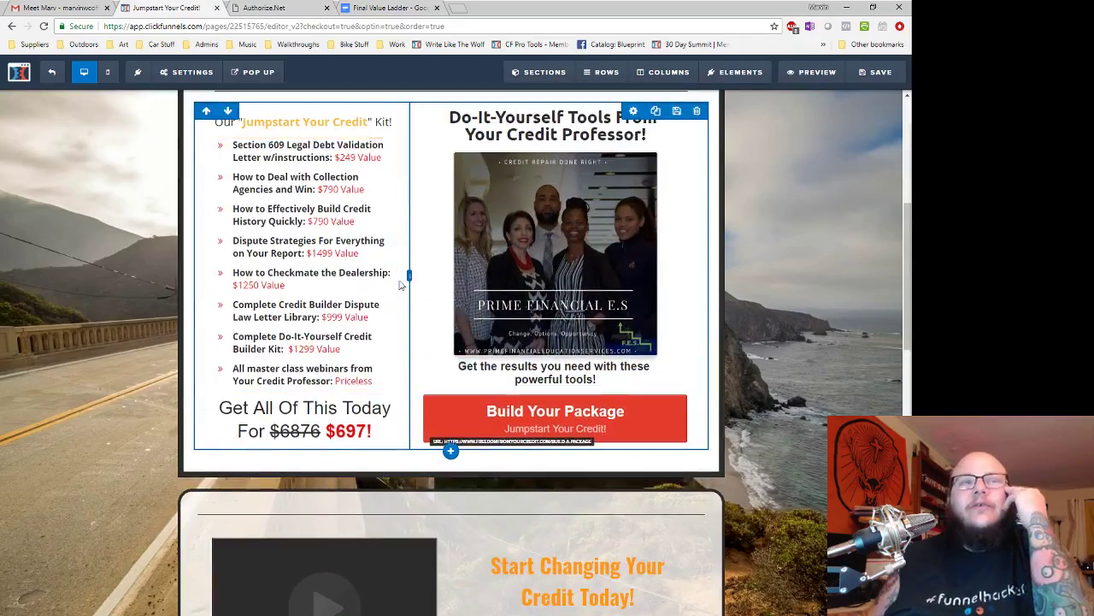
{"action": "scroll", "coordinate": [418, 293], "scroll_direction": "down", "scroll_amount": 6}
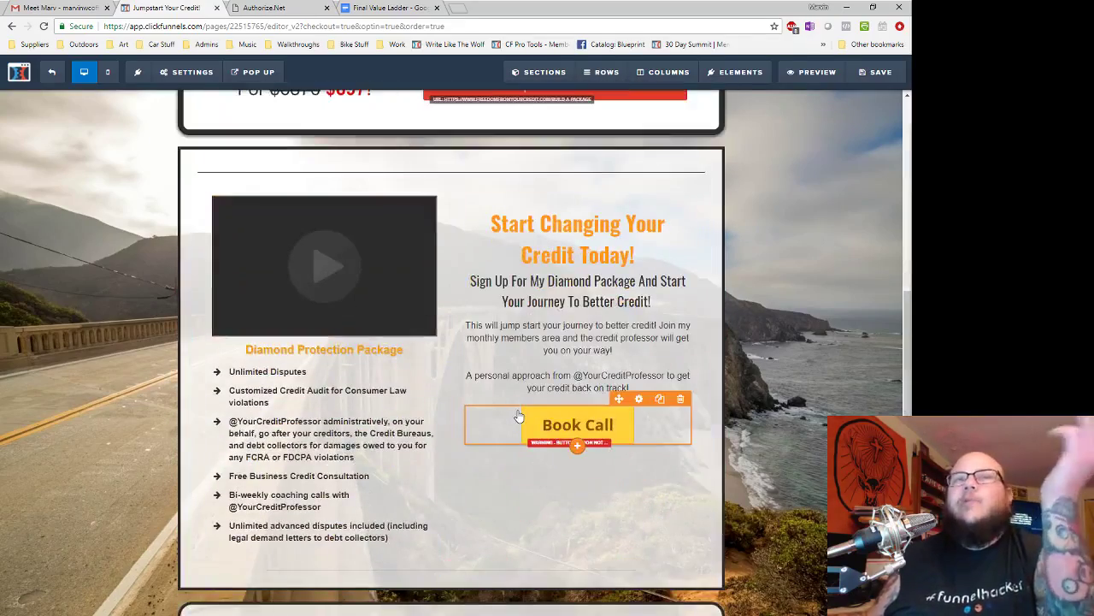
{"action": "scroll", "coordinate": [513, 402], "scroll_direction": "up", "scroll_amount": 4}
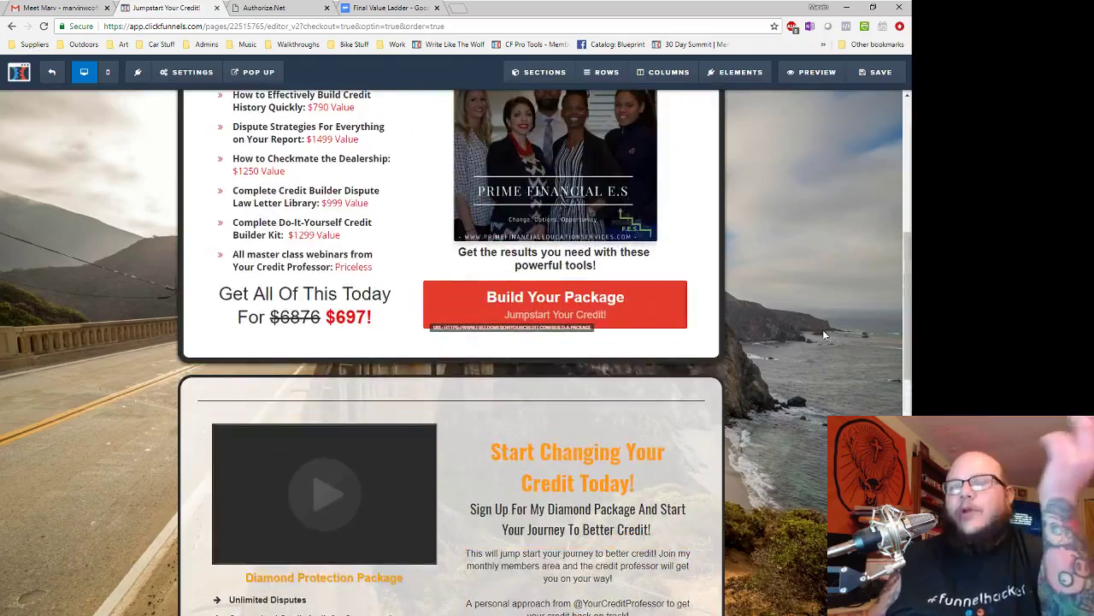
{"action": "scroll", "coordinate": [799, 325], "scroll_direction": "up", "scroll_amount": 1}
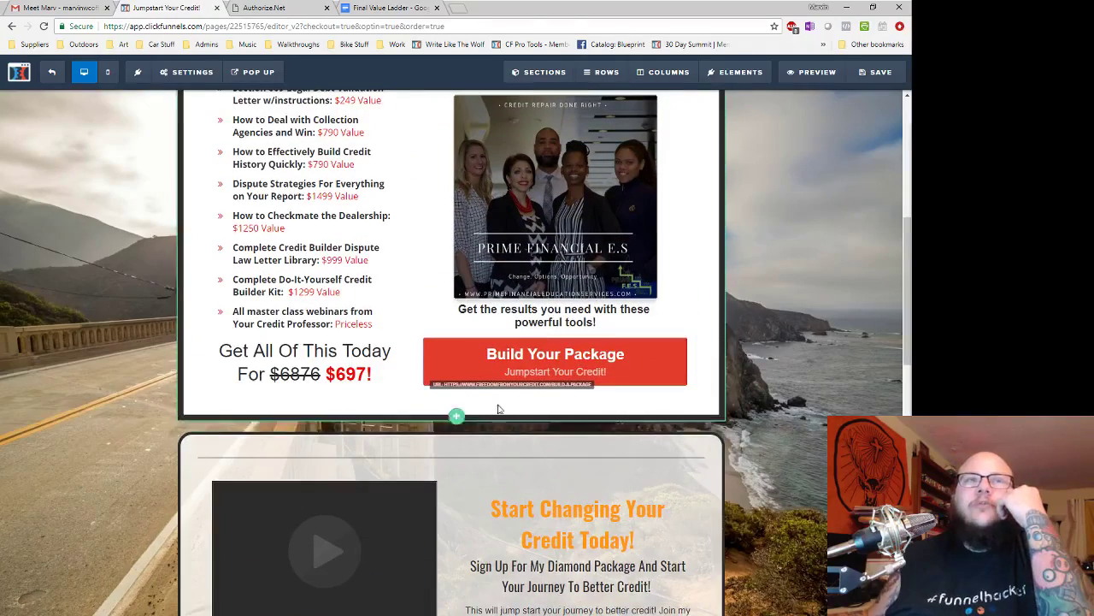
{"action": "scroll", "coordinate": [633, 351], "scroll_direction": "down", "scroll_amount": 12}
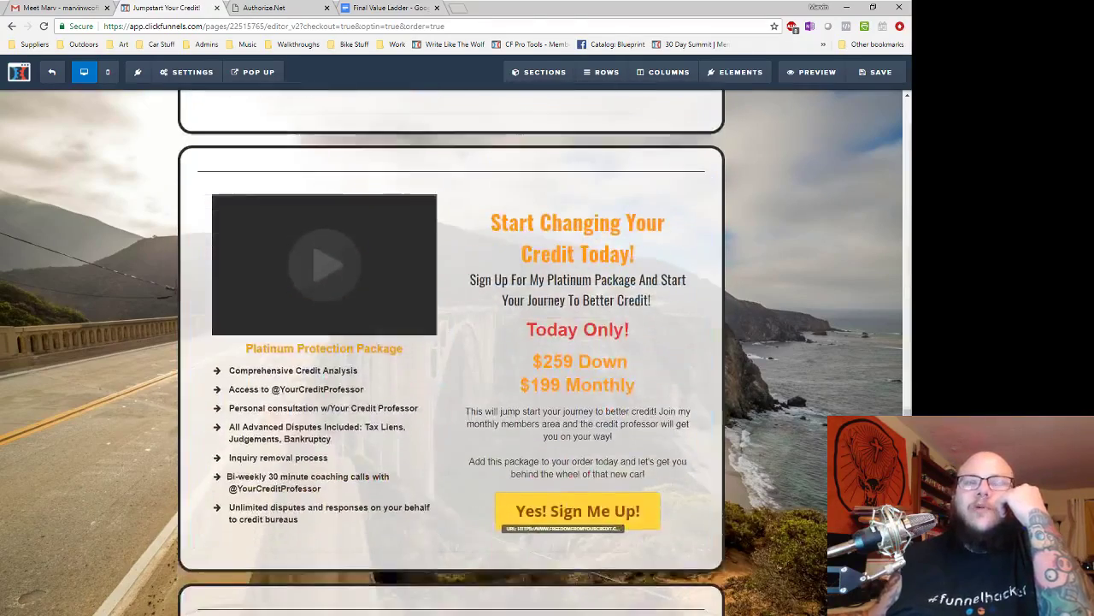
{"action": "scroll", "coordinate": [886, 385], "scroll_direction": "down", "scroll_amount": 6}
{"action": "scroll", "coordinate": [666, 453], "scroll_direction": "up", "scroll_amount": 5}
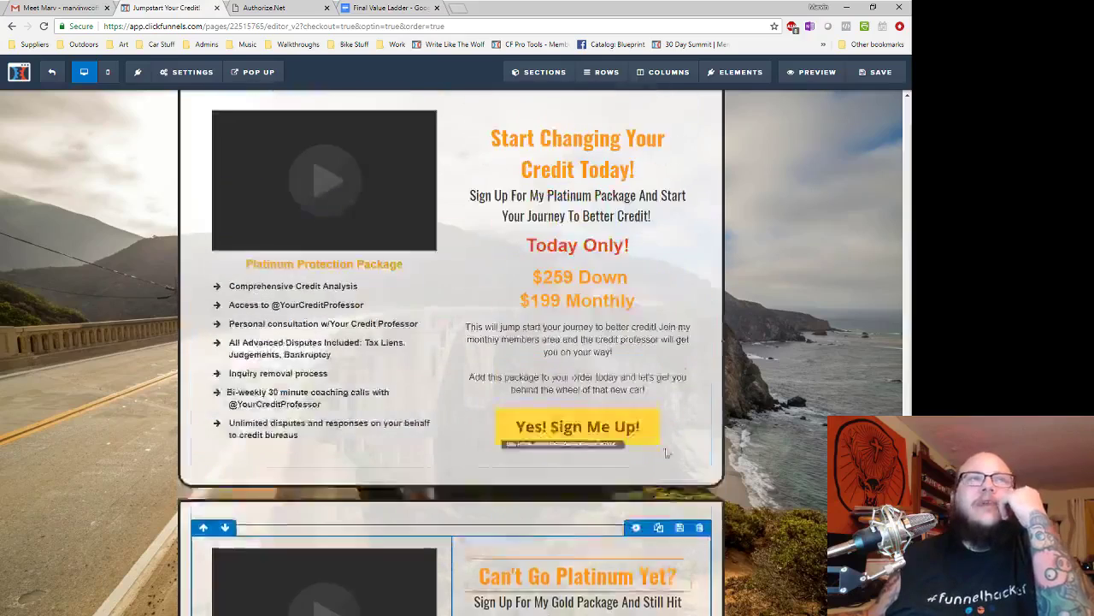
{"action": "scroll", "coordinate": [666, 453], "scroll_direction": "up", "scroll_amount": 6}
{"action": "left_click", "coordinate": [51, 71]}
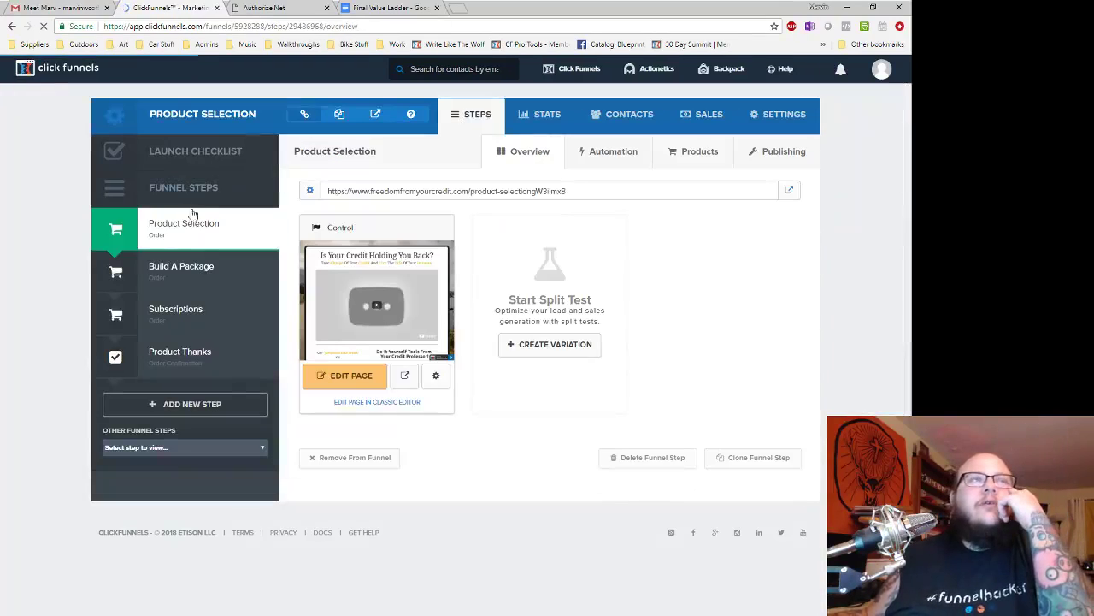
- Open the live Product Thanks page, copy its web address, and close that page
{"action": "left_click", "coordinate": [203, 357]}
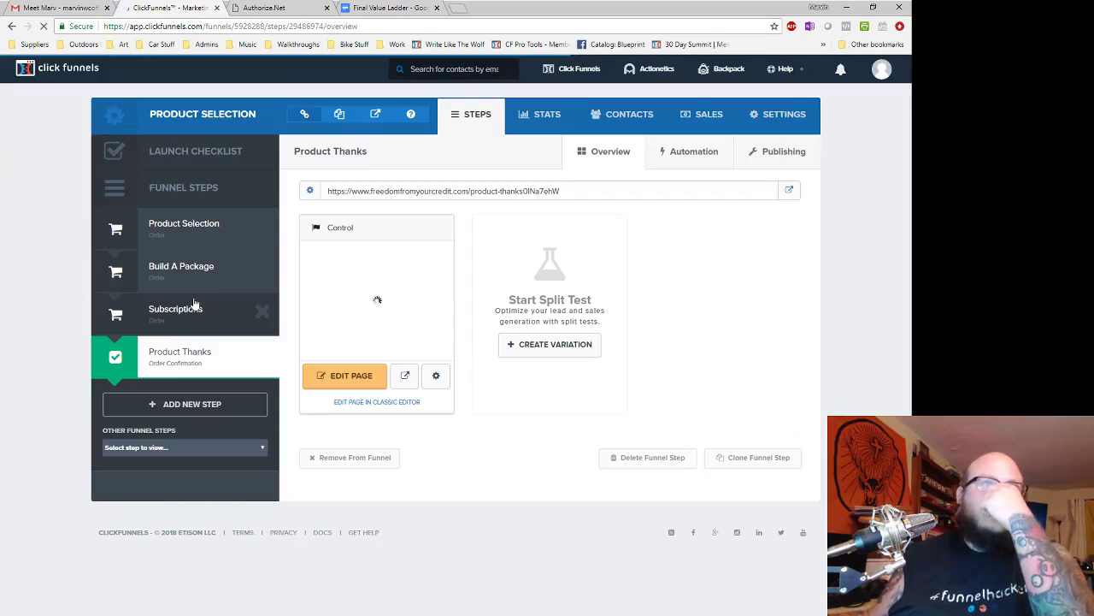
{"action": "left_click", "coordinate": [789, 193]}
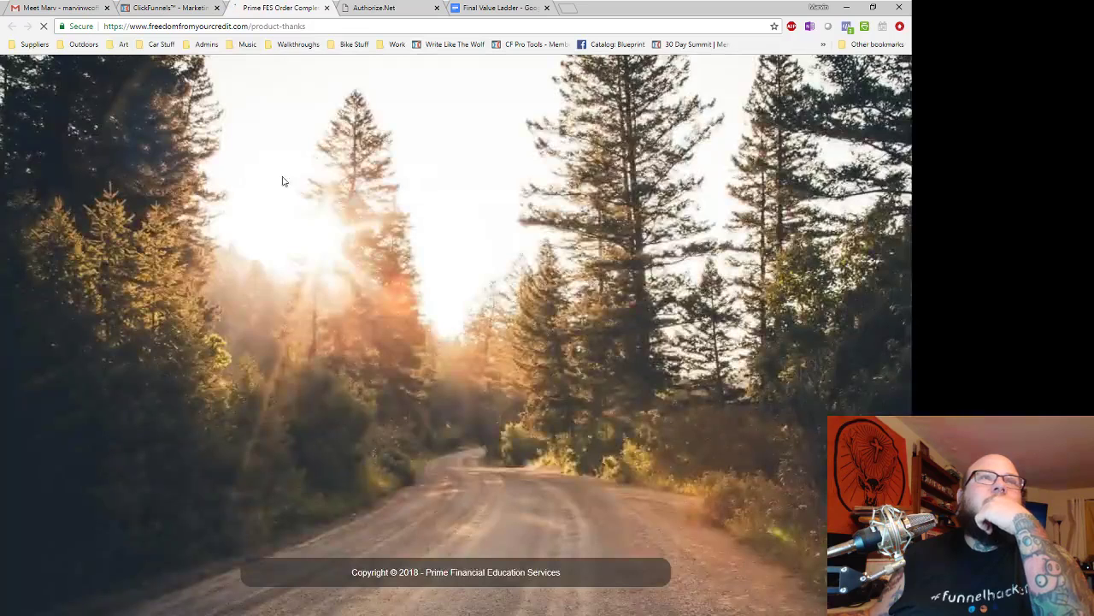
{"action": "left_click", "coordinate": [291, 26]}
{"action": "right_click", "coordinate": [296, 27]}
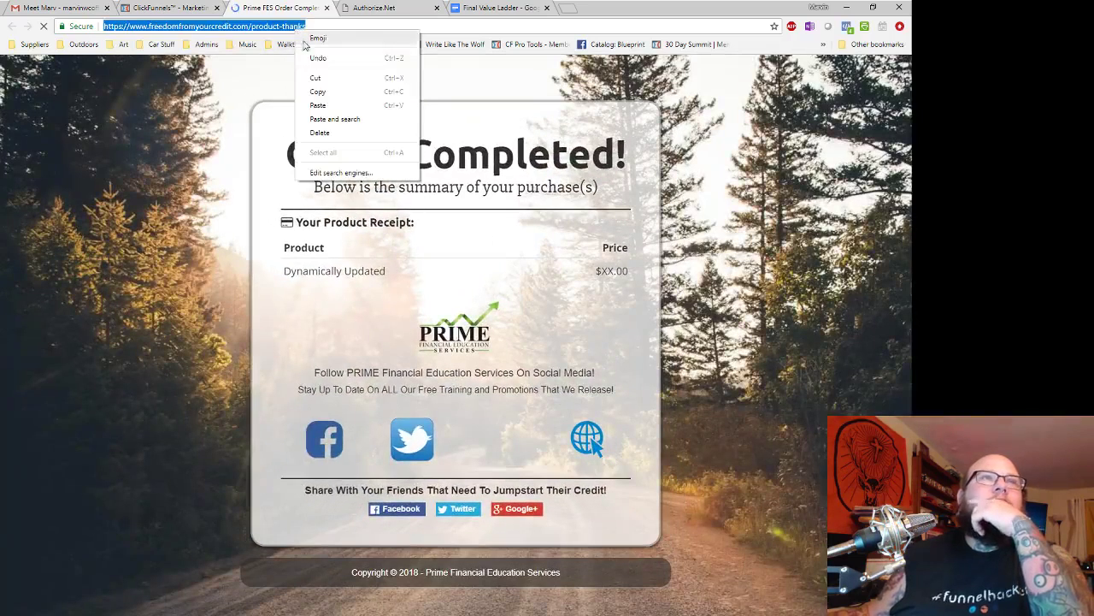
{"action": "left_click", "coordinate": [329, 91]}
{"action": "left_click", "coordinate": [326, 8]}
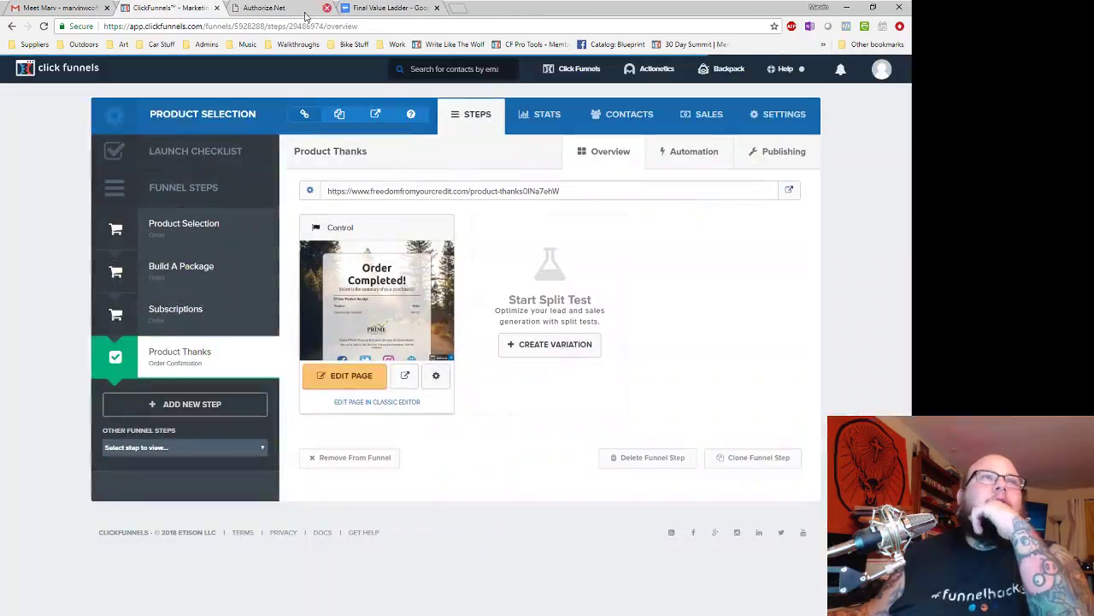
- Set Build A Package's on-submit destination to the copied freedomfromyourcredit.com/product-thanks address, save the page and leave the editor
{"action": "left_click", "coordinate": [207, 275]}
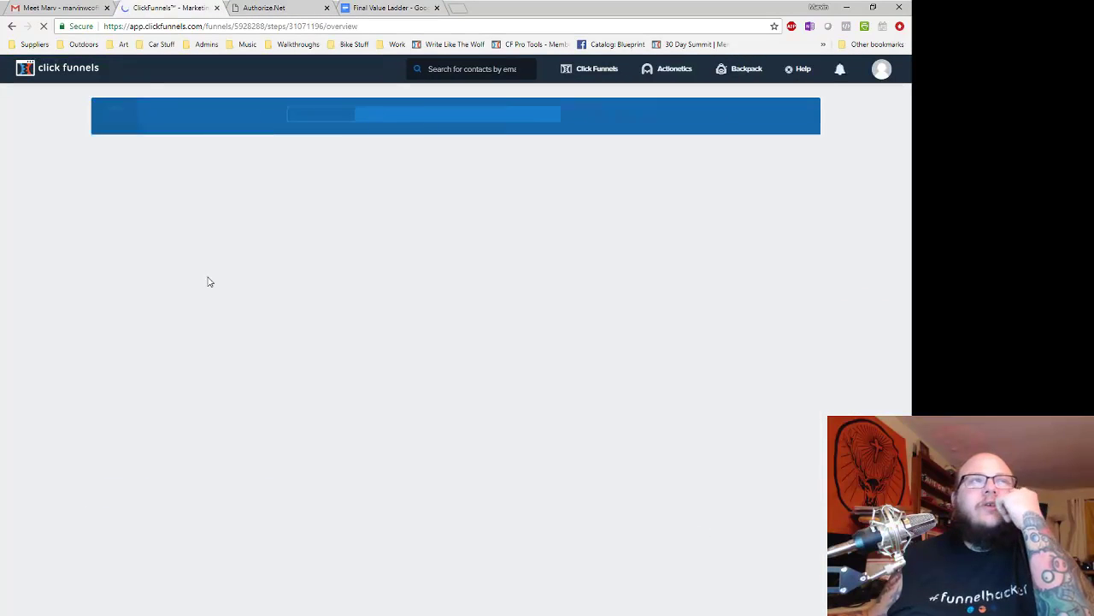
{"action": "left_click", "coordinate": [341, 382]}
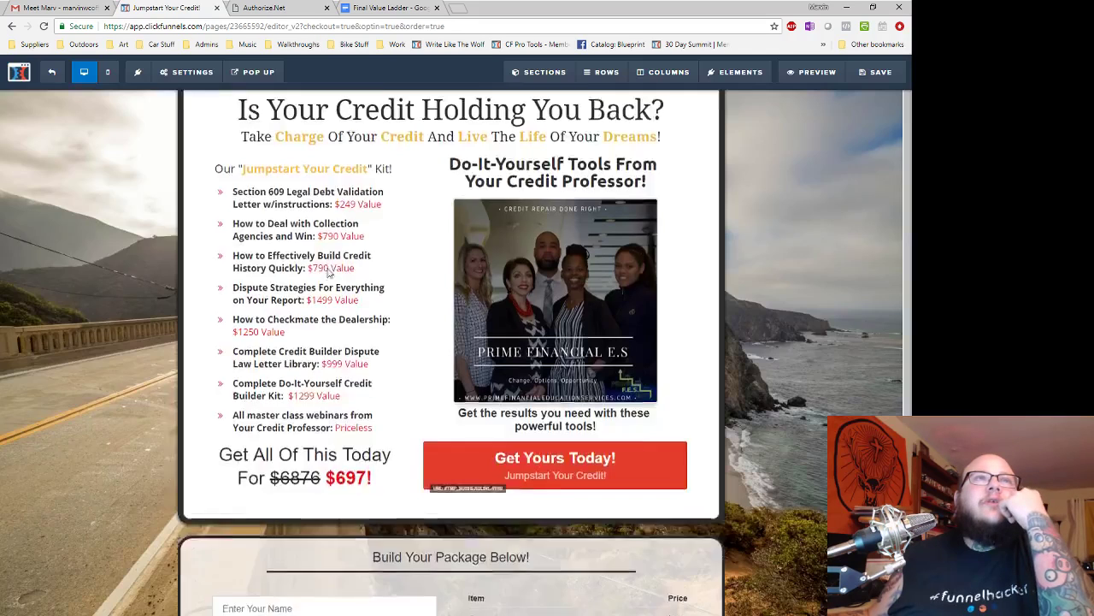
{"action": "mouse_move", "coordinate": [187, 72]}
{"action": "left_click", "coordinate": [204, 239]}
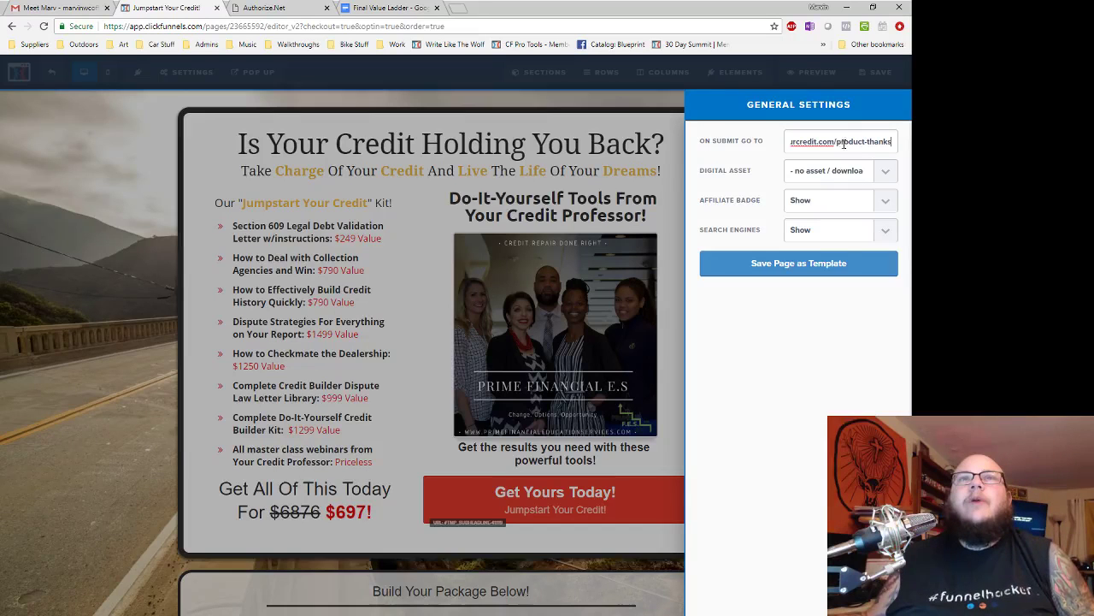
{"action": "left_click", "coordinate": [665, 316]}
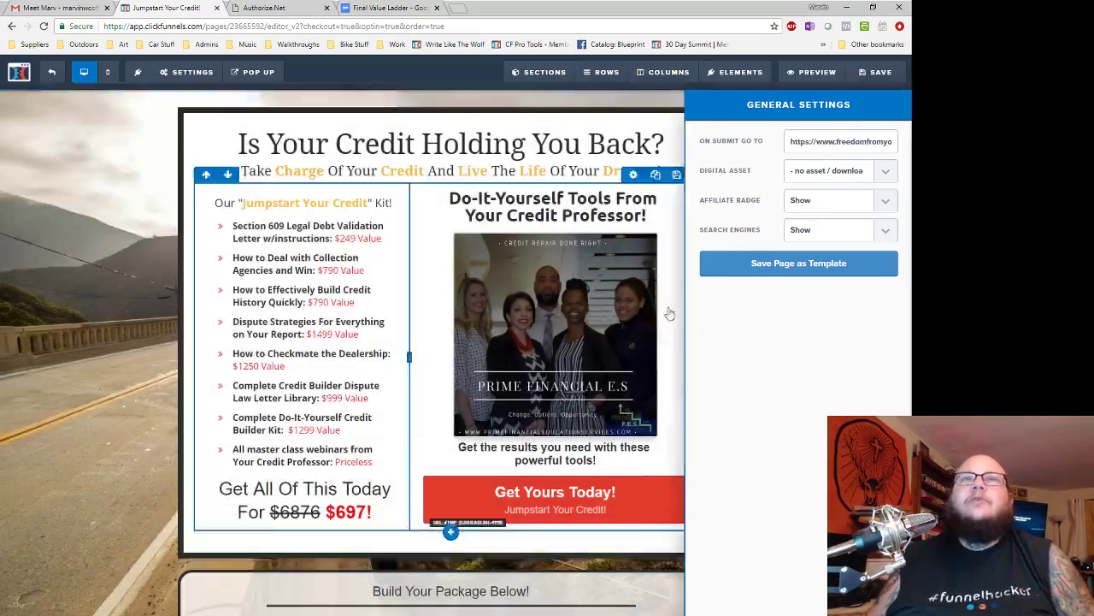
{"action": "left_click", "coordinate": [868, 75]}
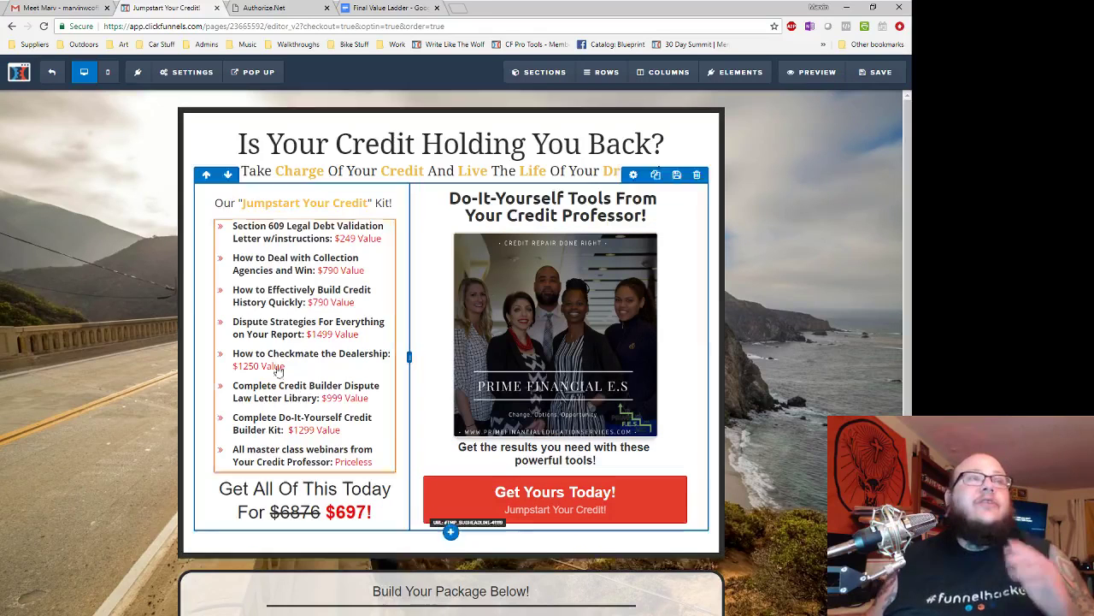
{"action": "left_click", "coordinate": [53, 73]}
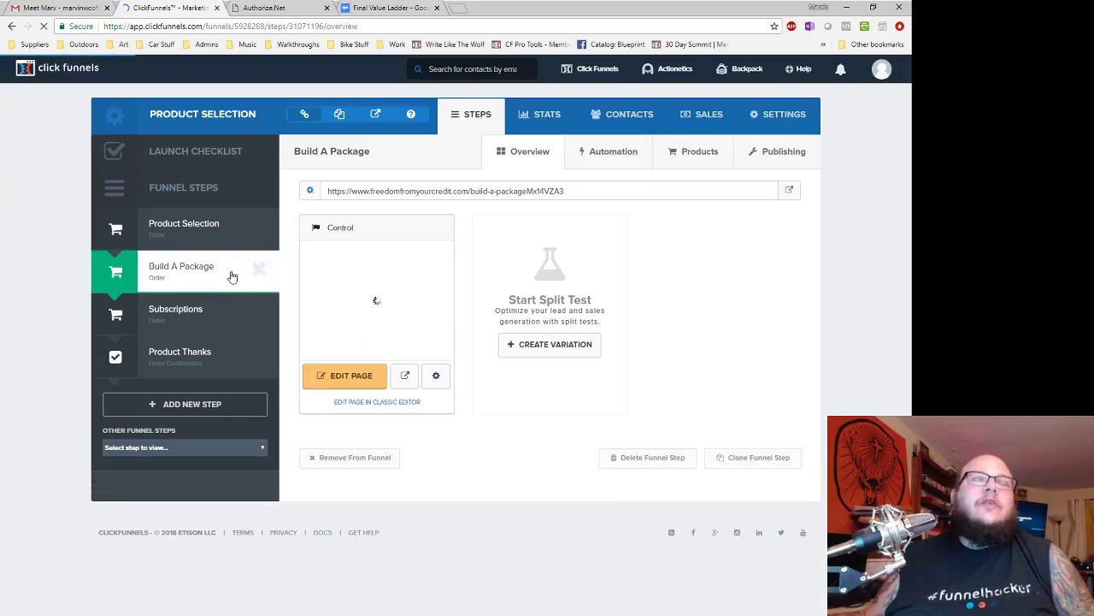
- Set the Subscriptions page's on-submit destination to the copied product-thanks address, save the page and leave the editor
{"action": "left_click", "coordinate": [174, 316]}
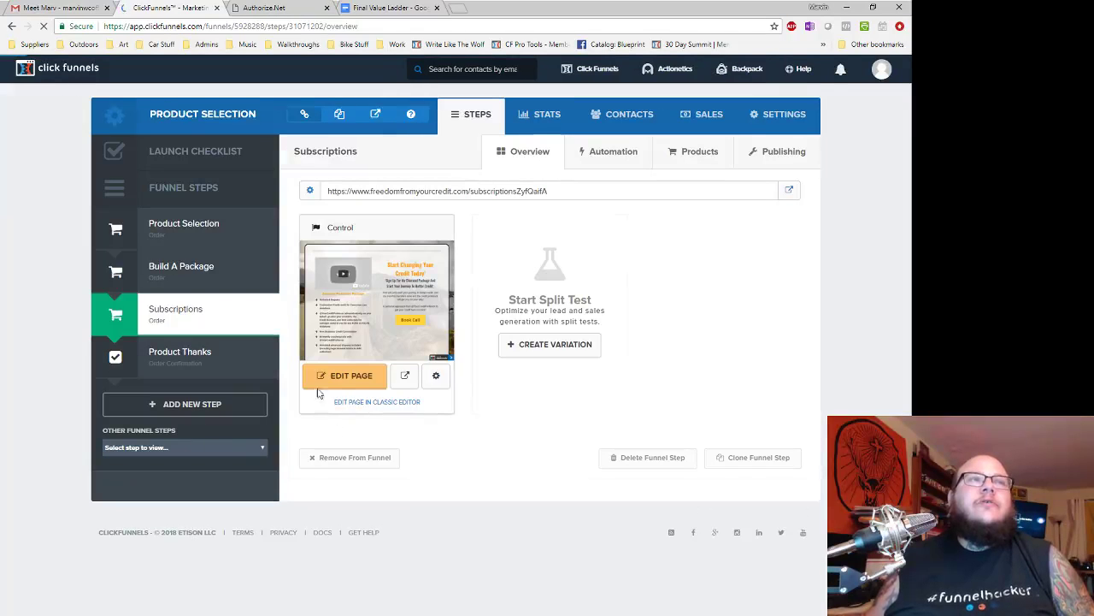
{"action": "left_click", "coordinate": [345, 377]}
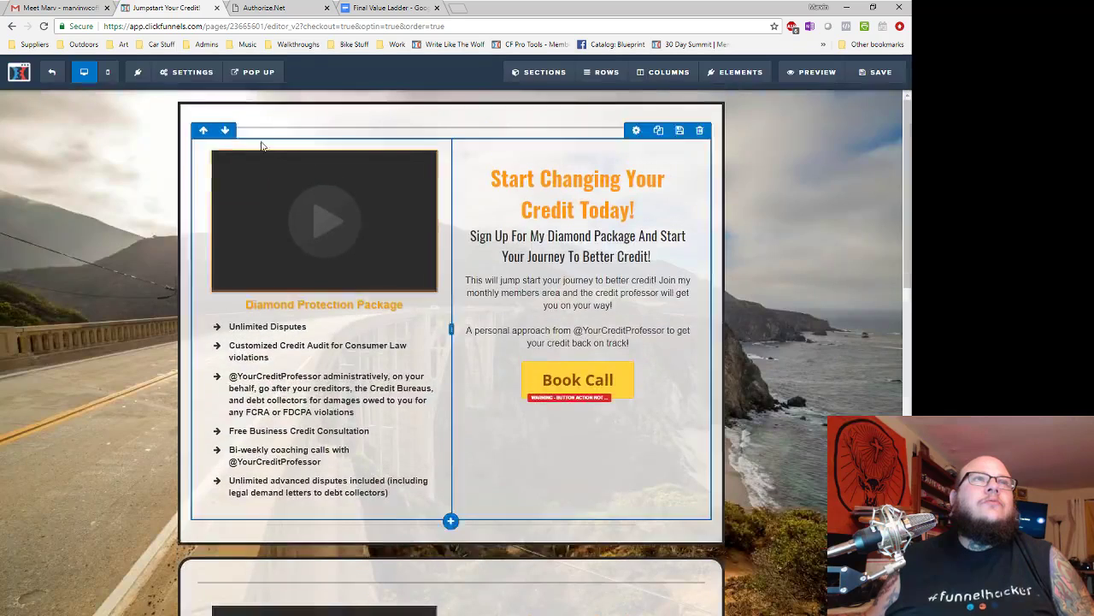
{"action": "left_click", "coordinate": [188, 72]}
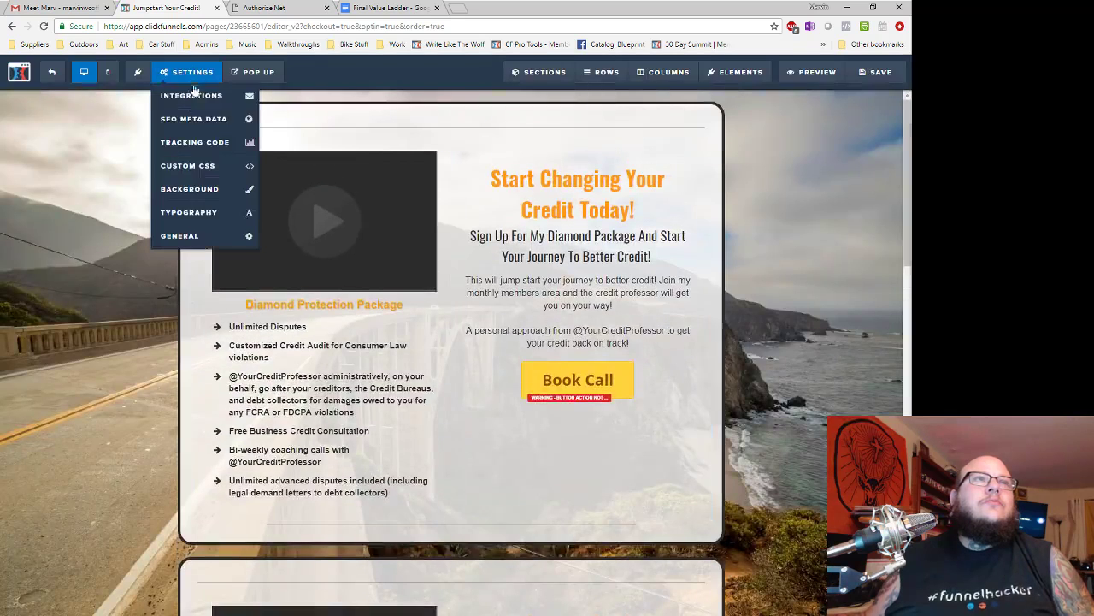
{"action": "left_click", "coordinate": [180, 236]}
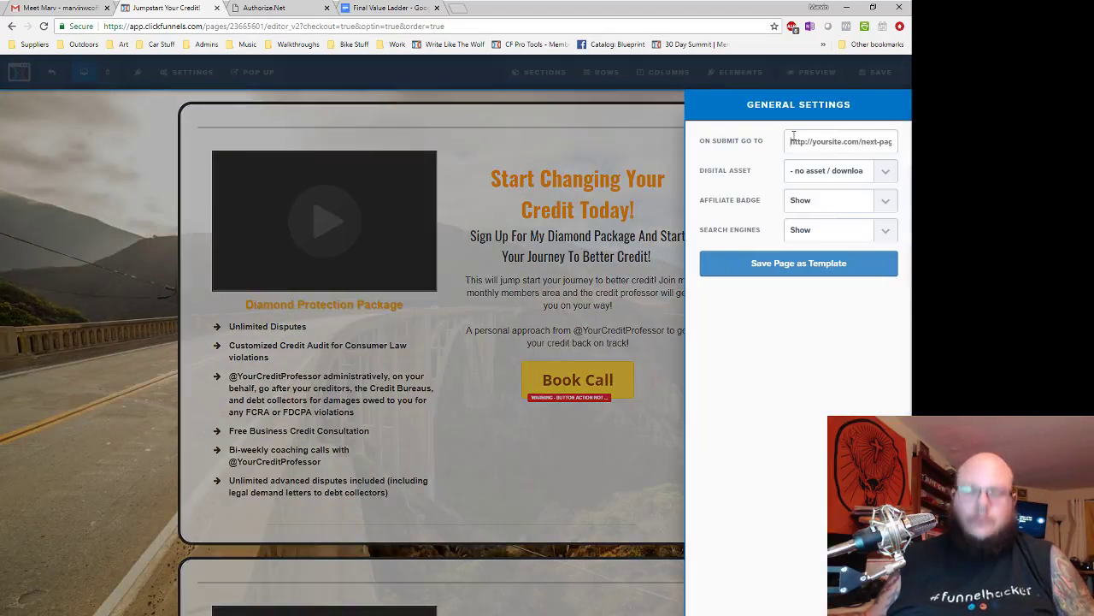
{"action": "key", "text": "ctrl+v"}
{"action": "left_click", "coordinate": [623, 158]}
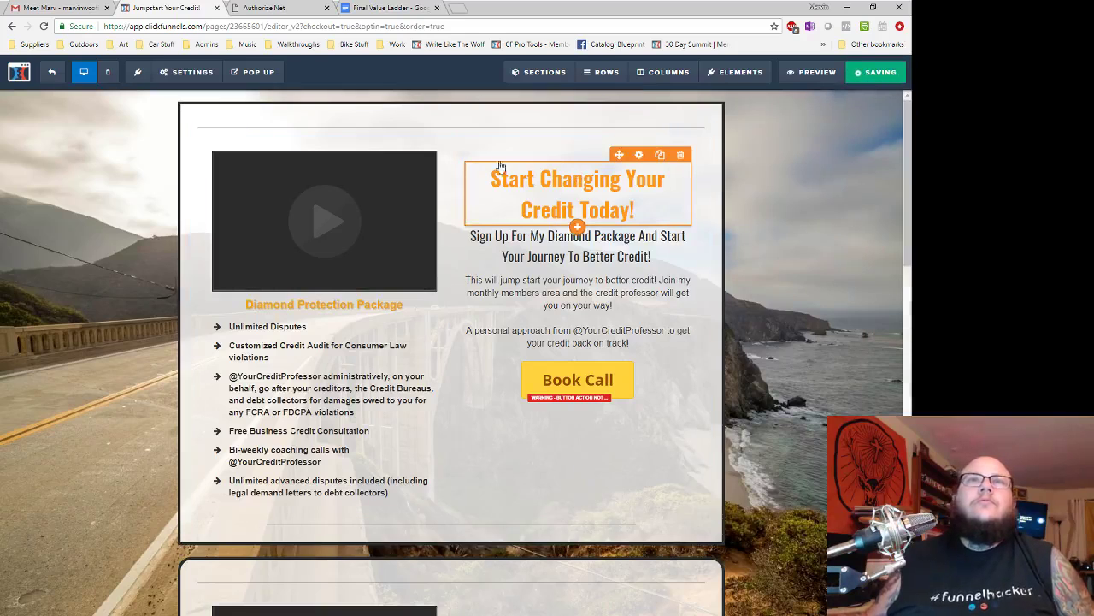
{"action": "left_click", "coordinate": [52, 72]}
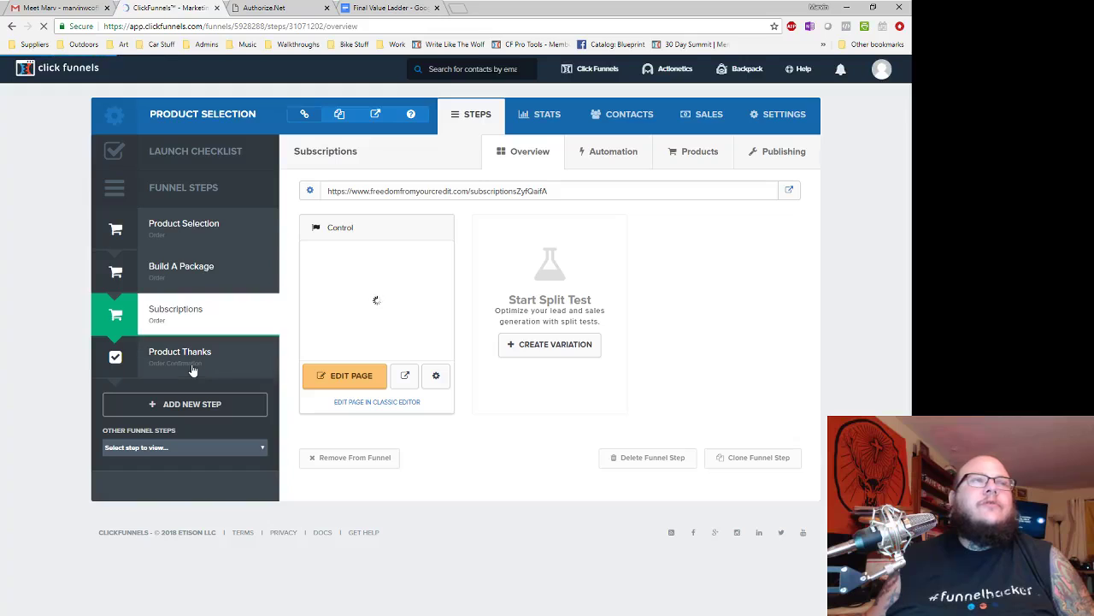
- Open the Product Thanks page for editing, check the share URL of its social share buttons, and leave the editor
{"action": "left_click", "coordinate": [192, 370]}
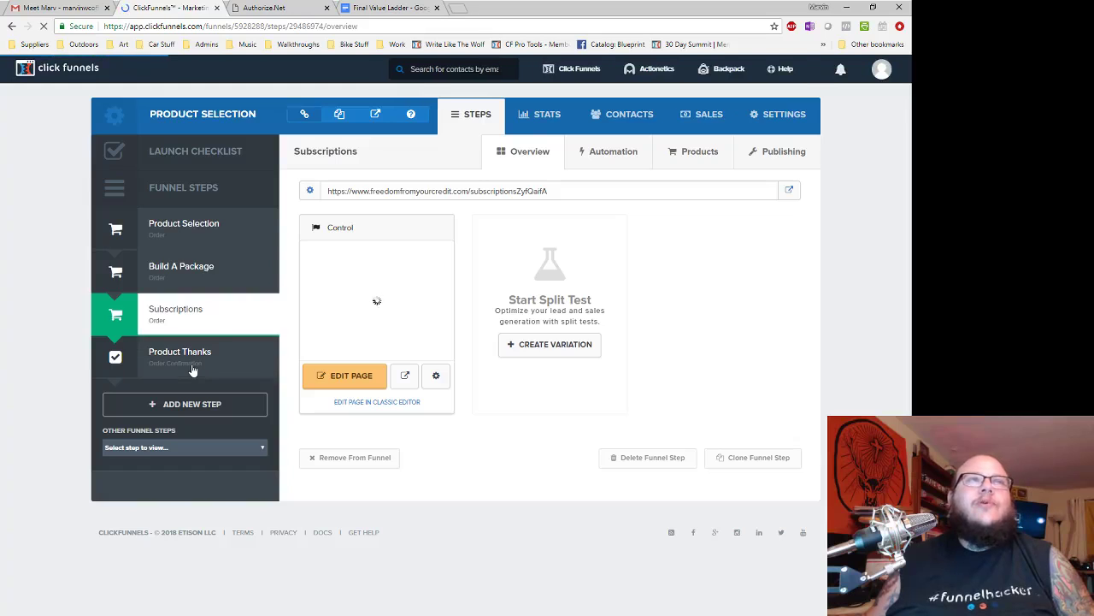
{"action": "left_click", "coordinate": [365, 377]}
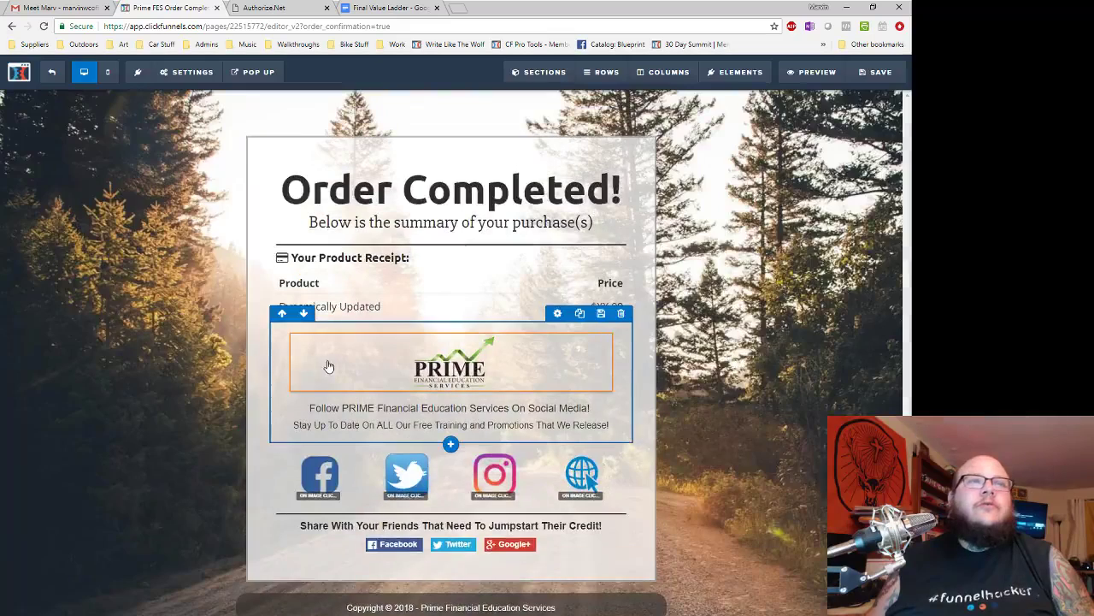
{"action": "left_click", "coordinate": [478, 543]}
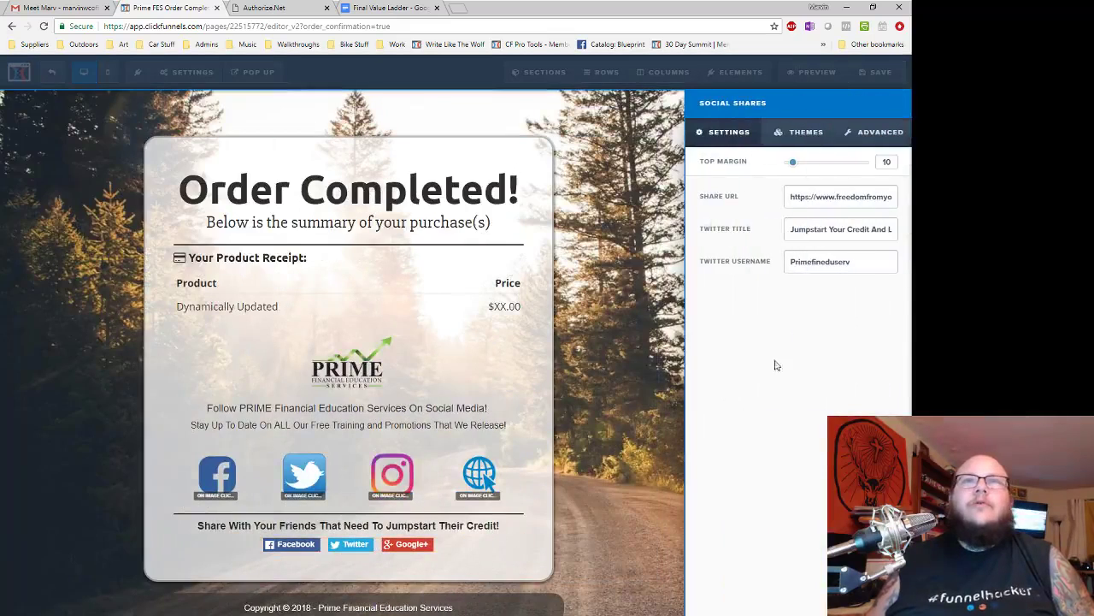
{"action": "left_click_drag", "start_coordinate": [855, 196], "coordinate": [893, 197]}
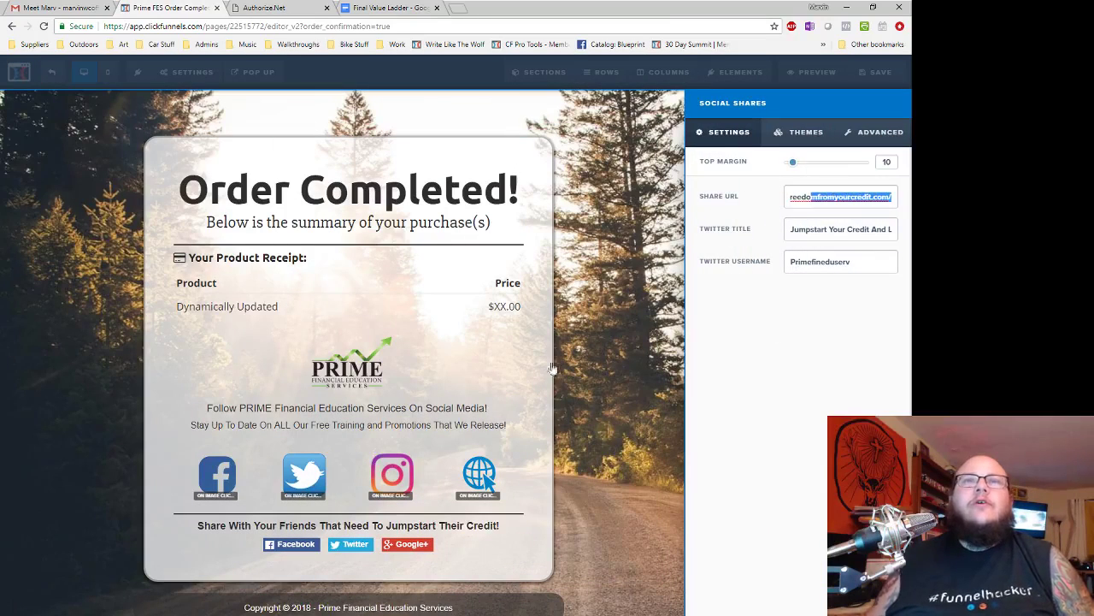
{"action": "left_click", "coordinate": [586, 313]}
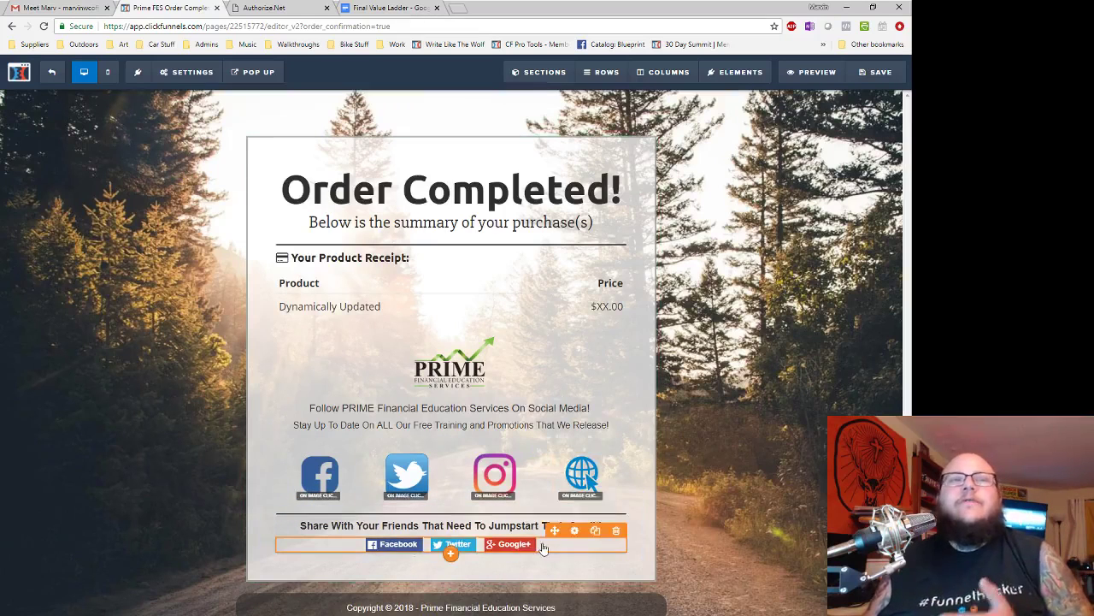
{"action": "left_click", "coordinate": [51, 72]}
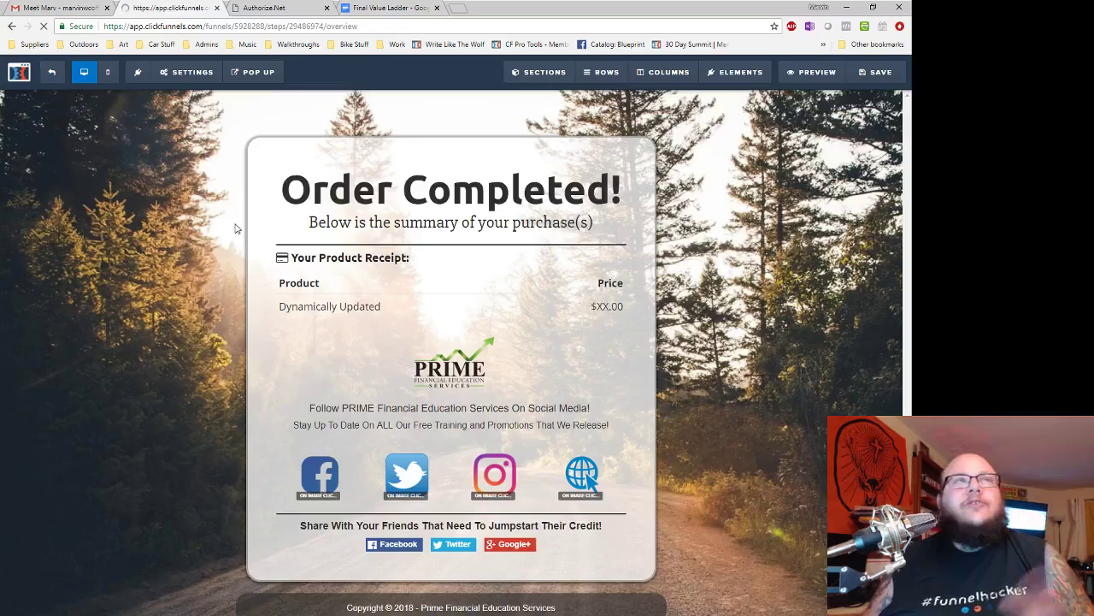